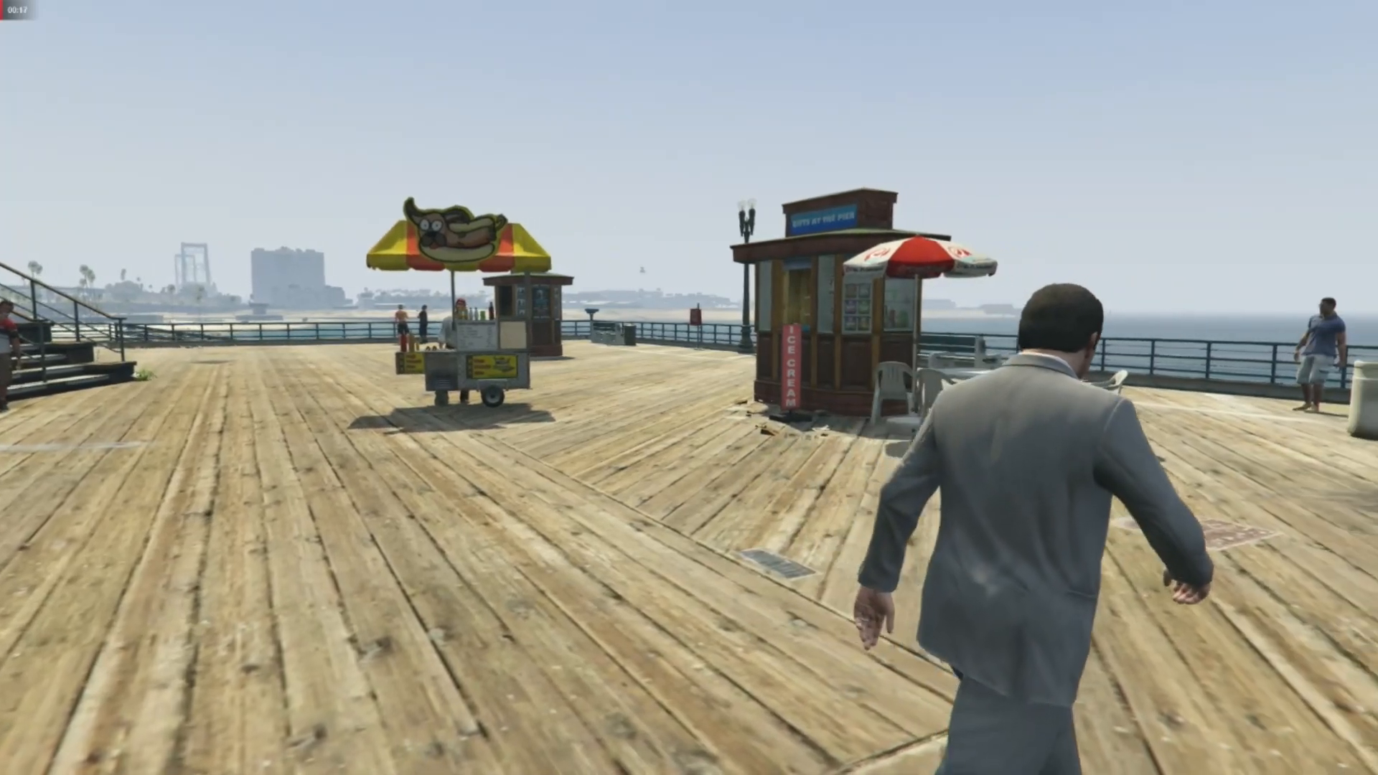
pyautogui.press('w')
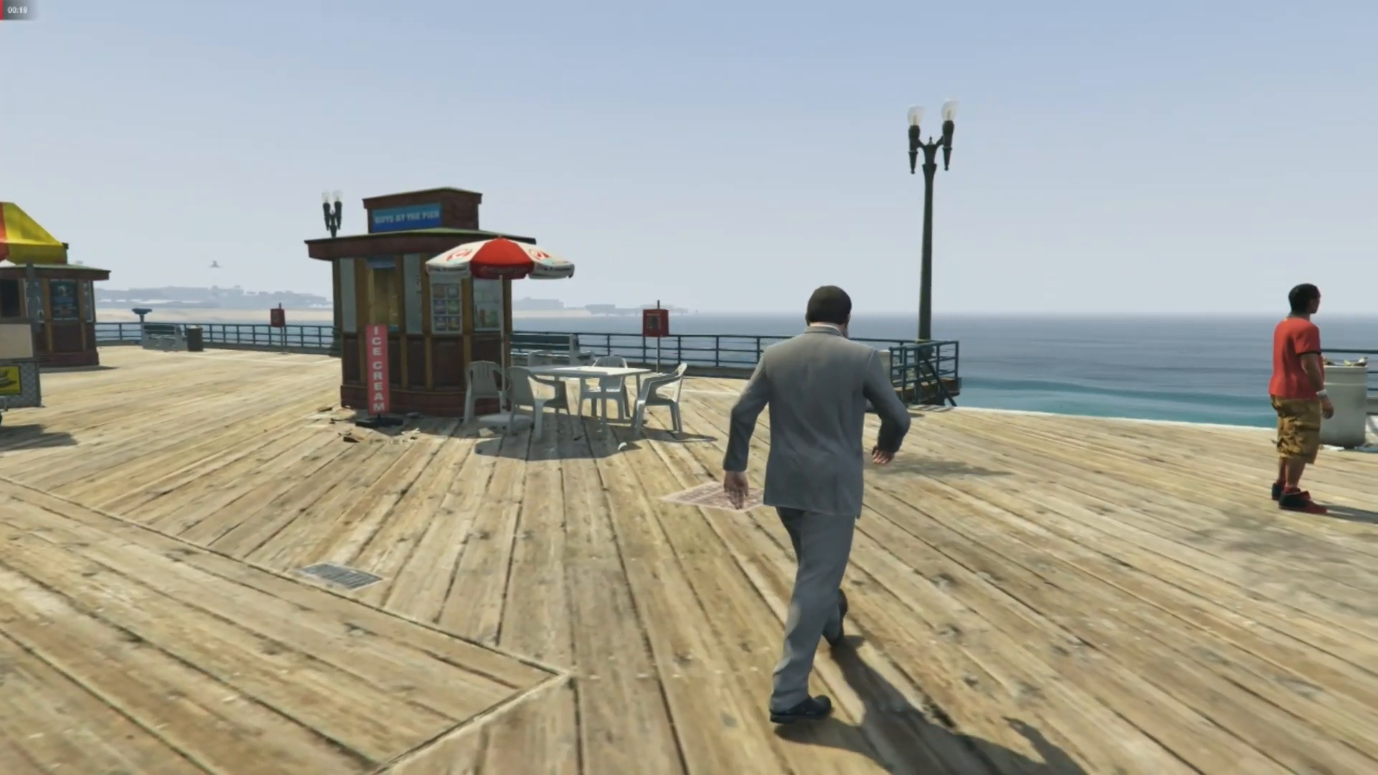
pyautogui.press('w')
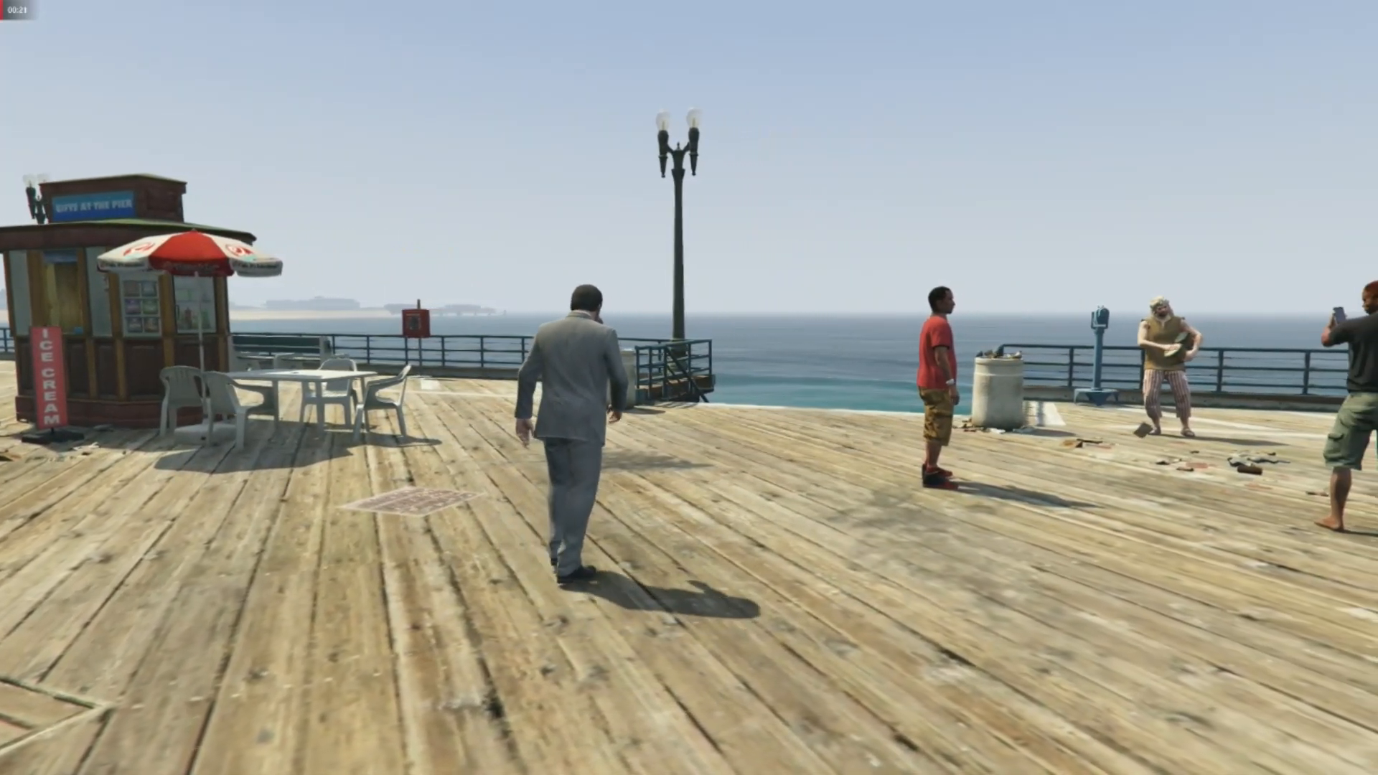
pyautogui.press('w')
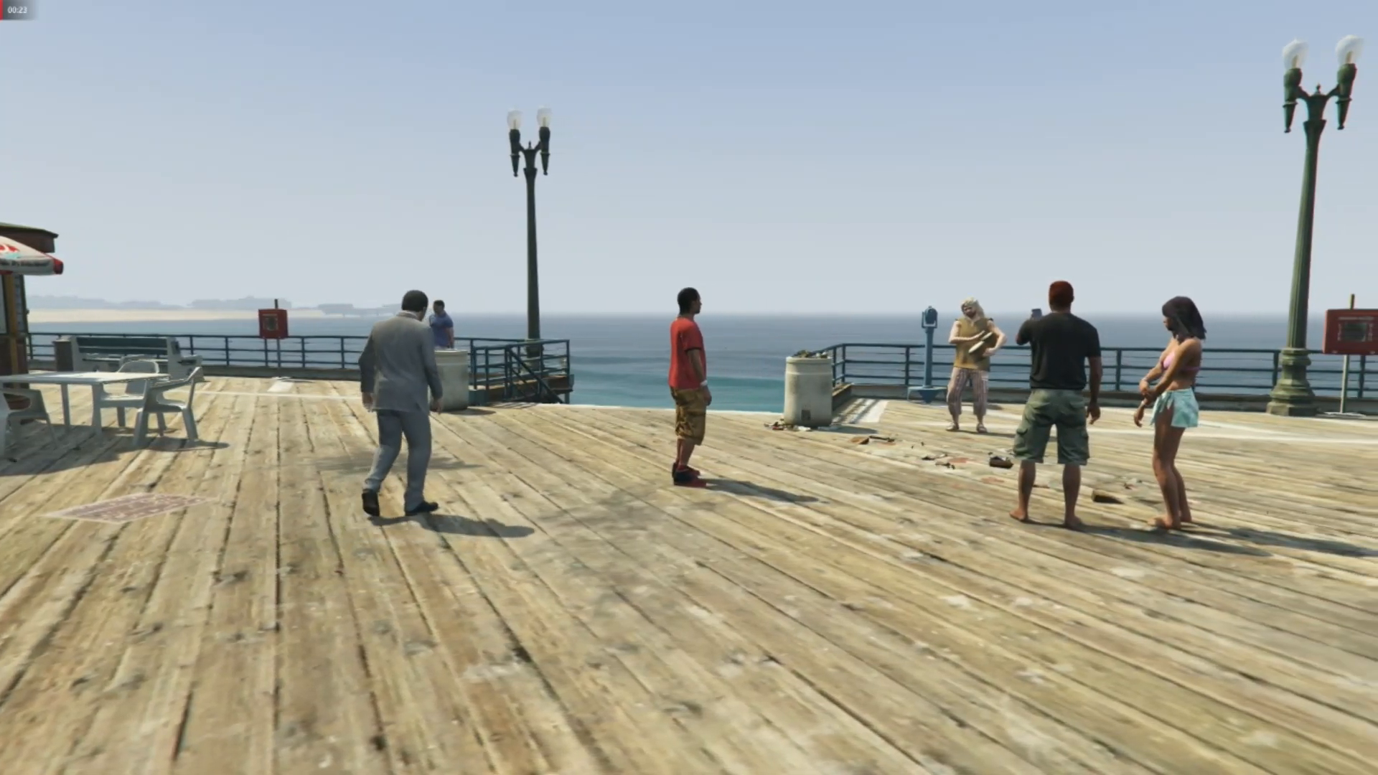
pyautogui.press('w')
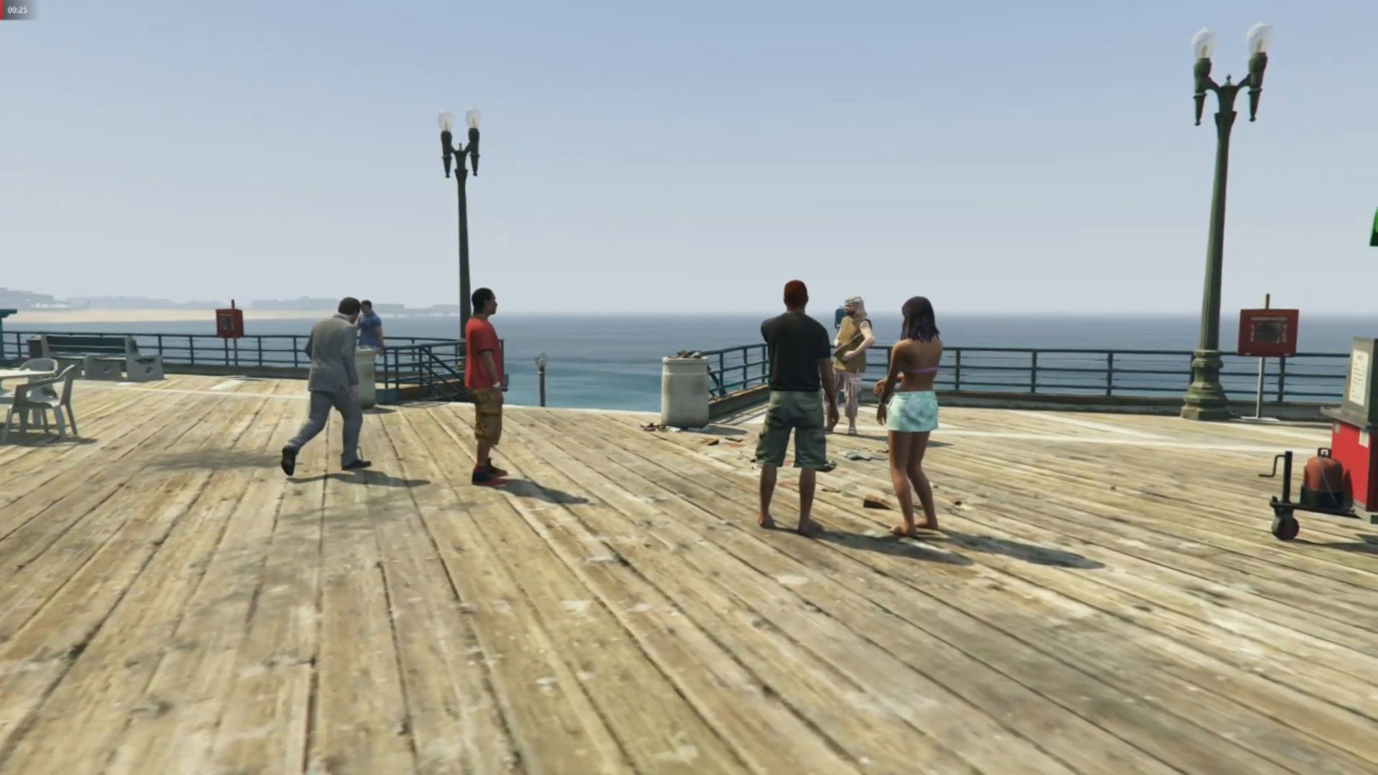
pyautogui.press('w')
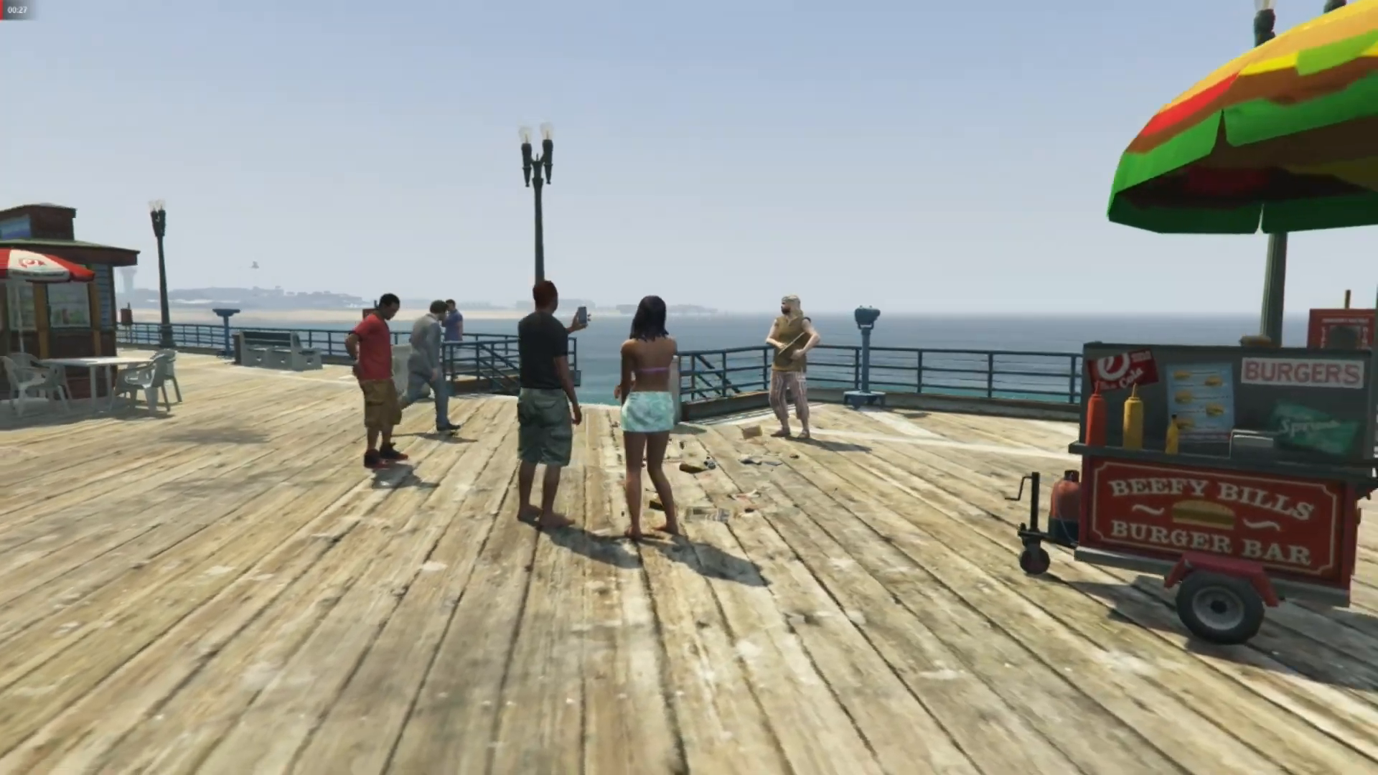
pyautogui.press('w')
pyautogui.press('w')
pyautogui.press('w')
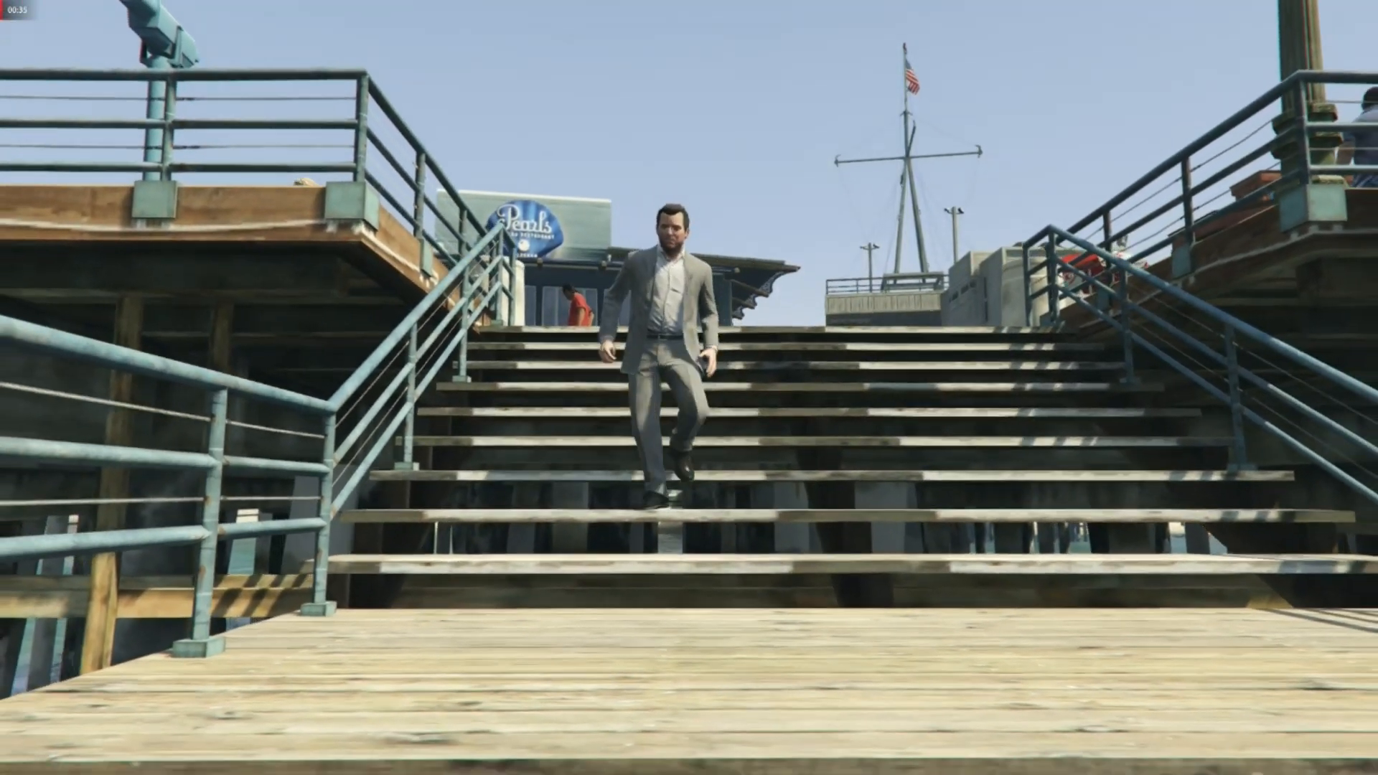
pyautogui.press('w')
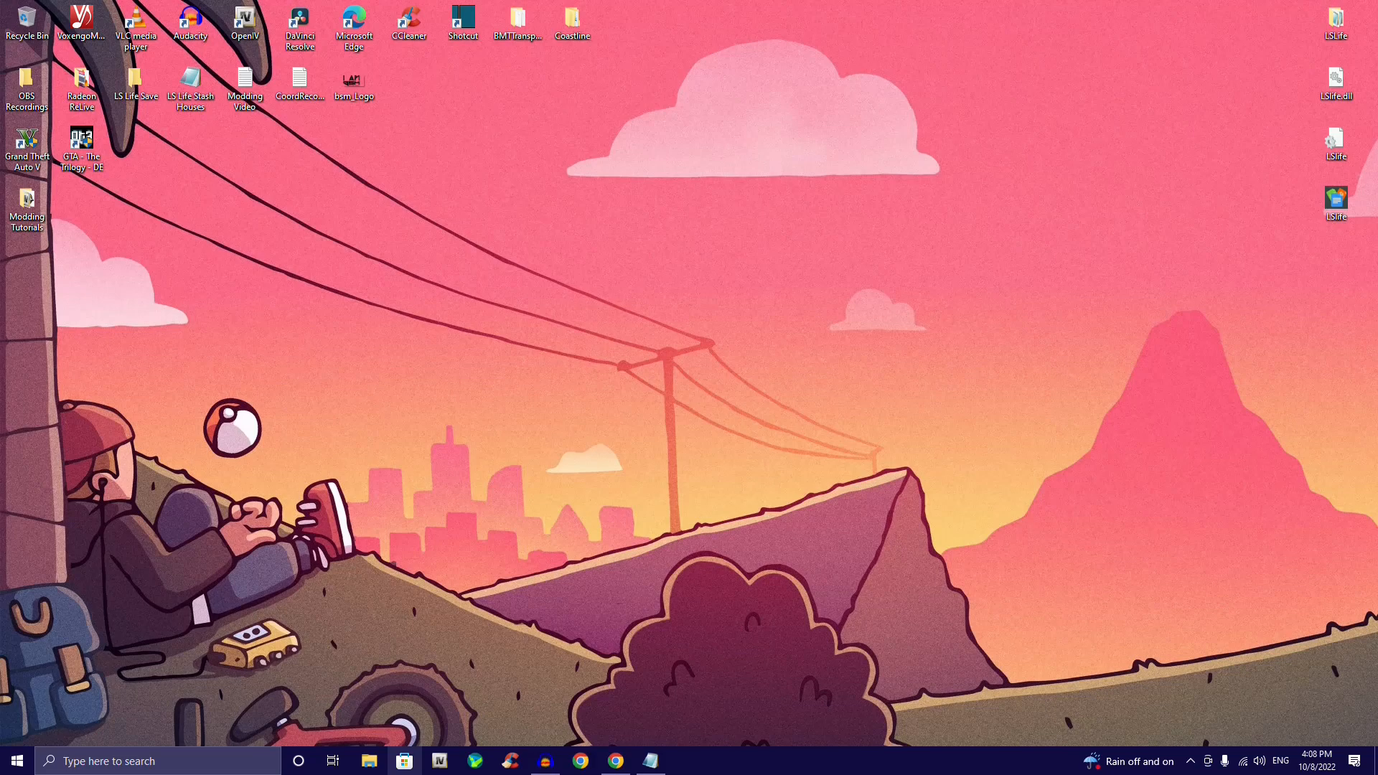
# Step: Open the Grand Theft Auto V folder under Games on drive C: and place its window at the side of the desktop
pyautogui.click(369, 761)
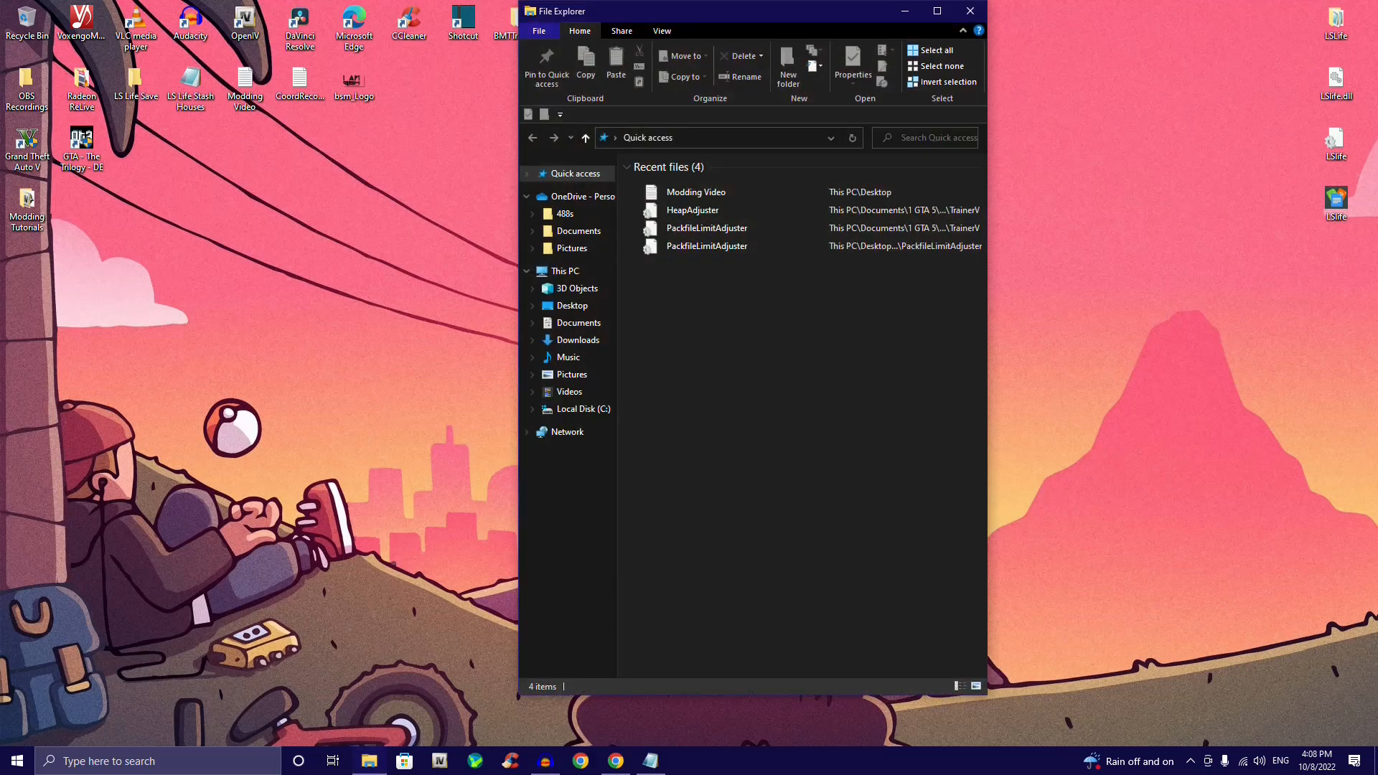
pyautogui.click(578, 409)
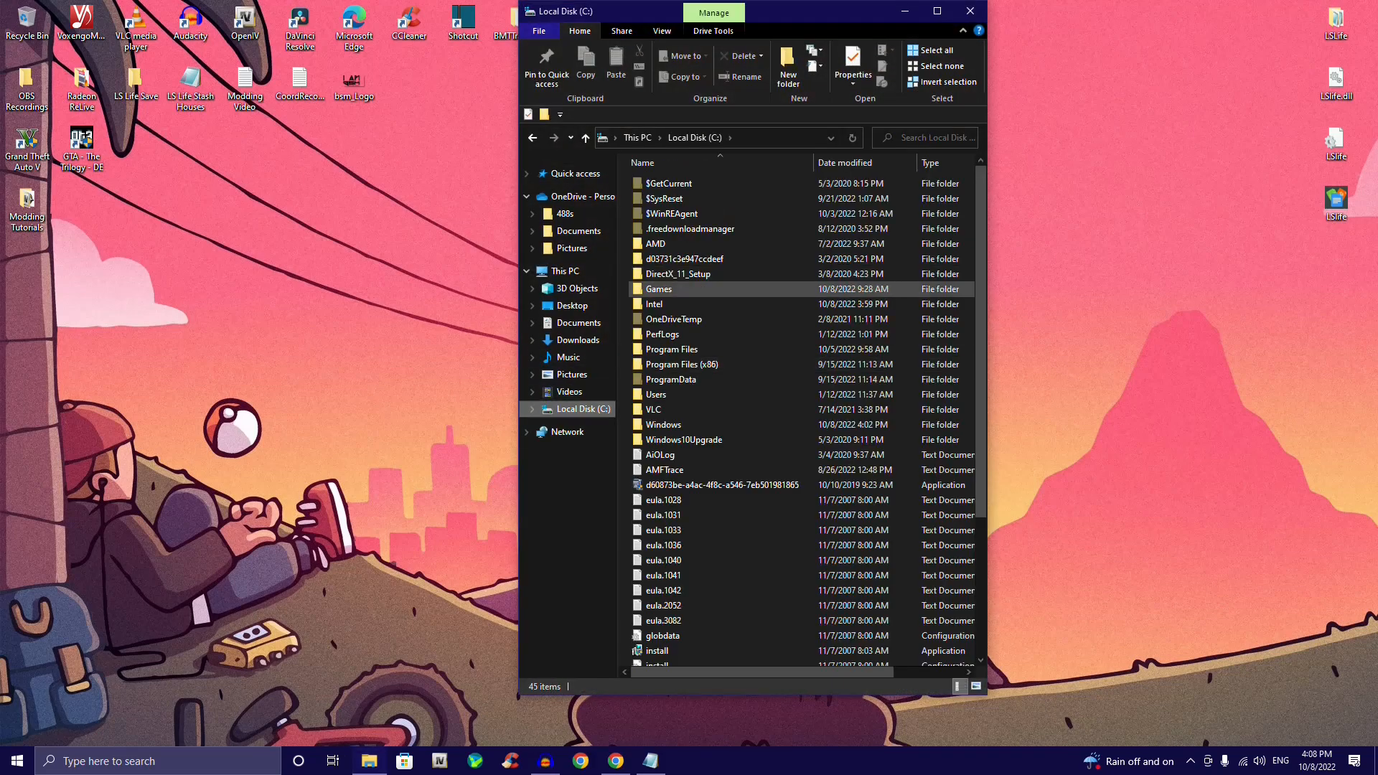
pyautogui.doubleClick(667, 289)
pyautogui.click(682, 183)
pyautogui.doubleClick(682, 184)
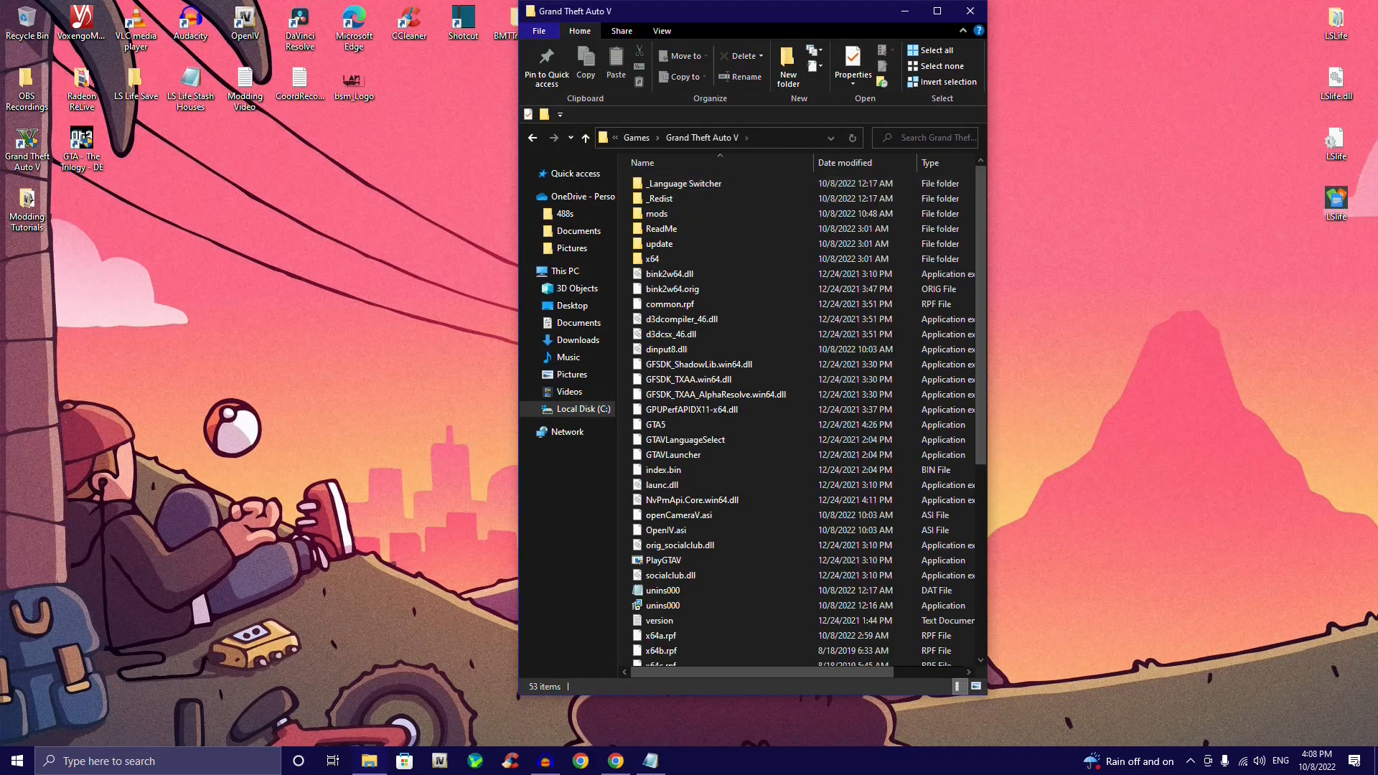
pyautogui.moveTo(699, 20); pyautogui.dragTo(1087, 20)
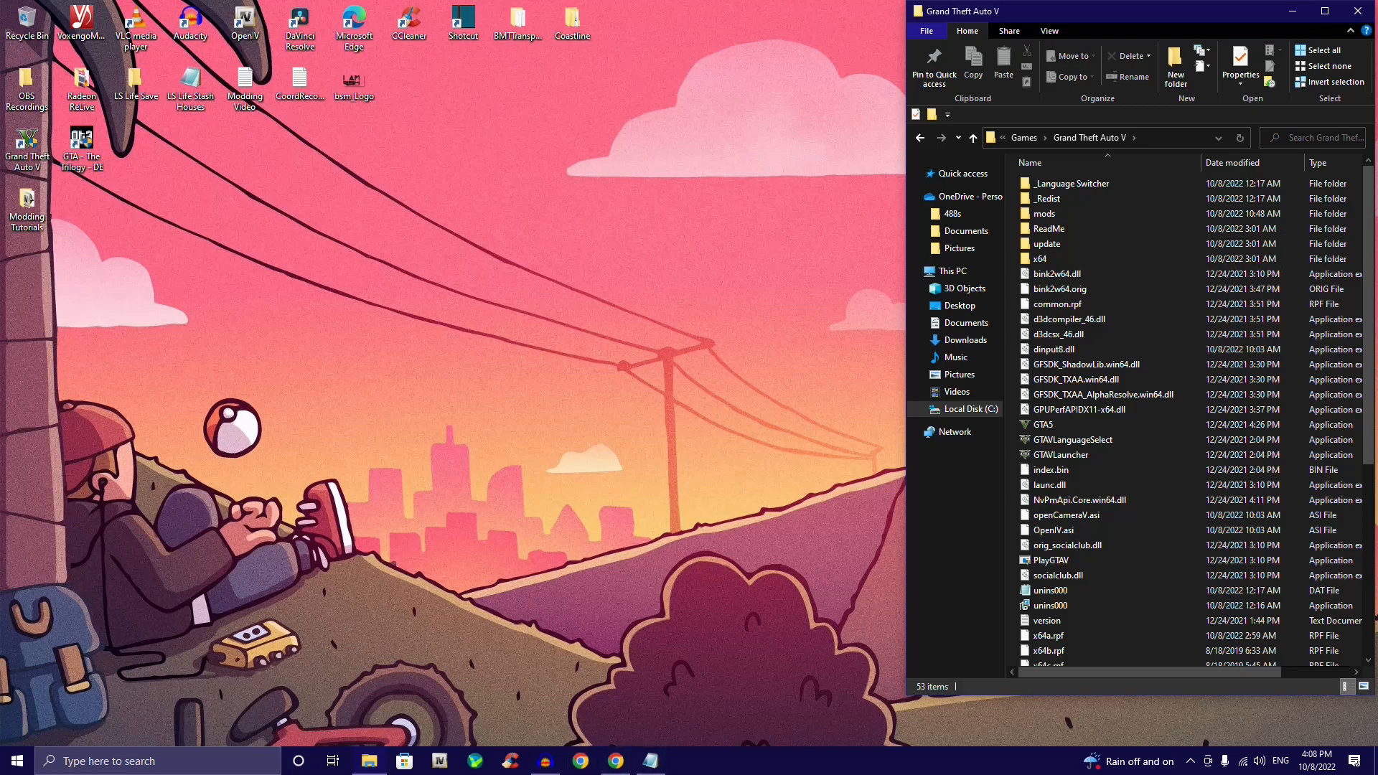
# Step: Bring up the Modding Video notes and place their window on the free side of the desktop, opposite the game folder
pyautogui.click(650, 761)
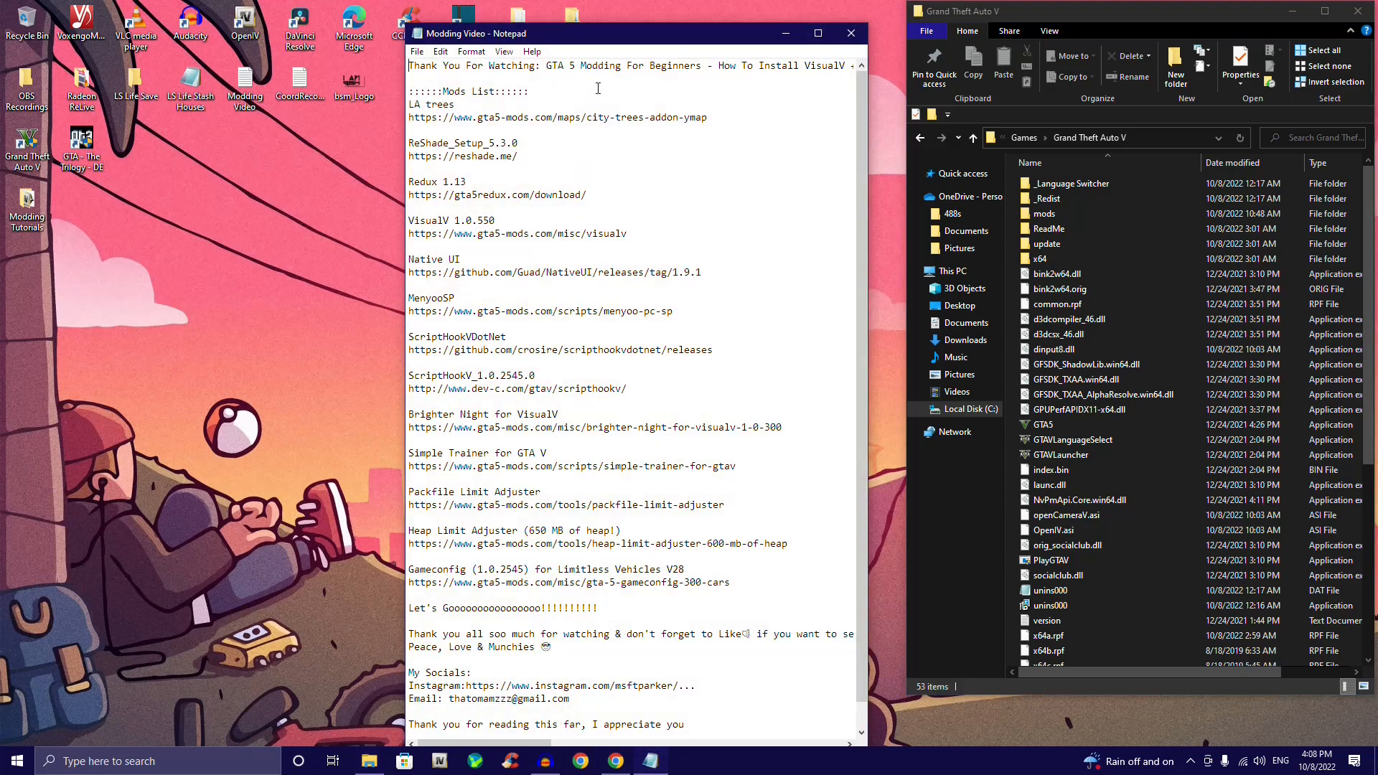
pyautogui.moveTo(604, 38); pyautogui.dragTo(200, 15)
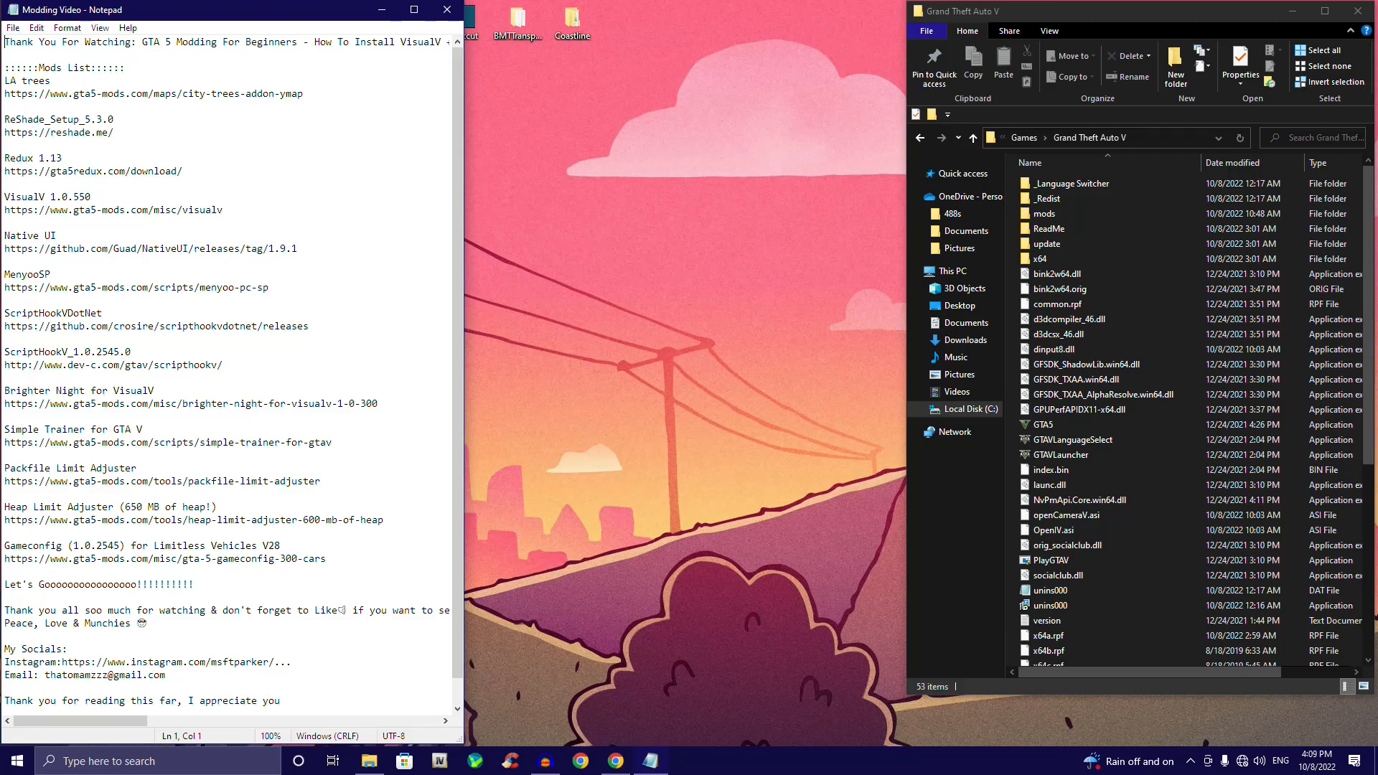
pyautogui.moveTo(261, 2)
pyautogui.mouseDown()
pyautogui.moveTo(260, 34)
pyautogui.moveTo(257, 23)
pyautogui.mouseUp()
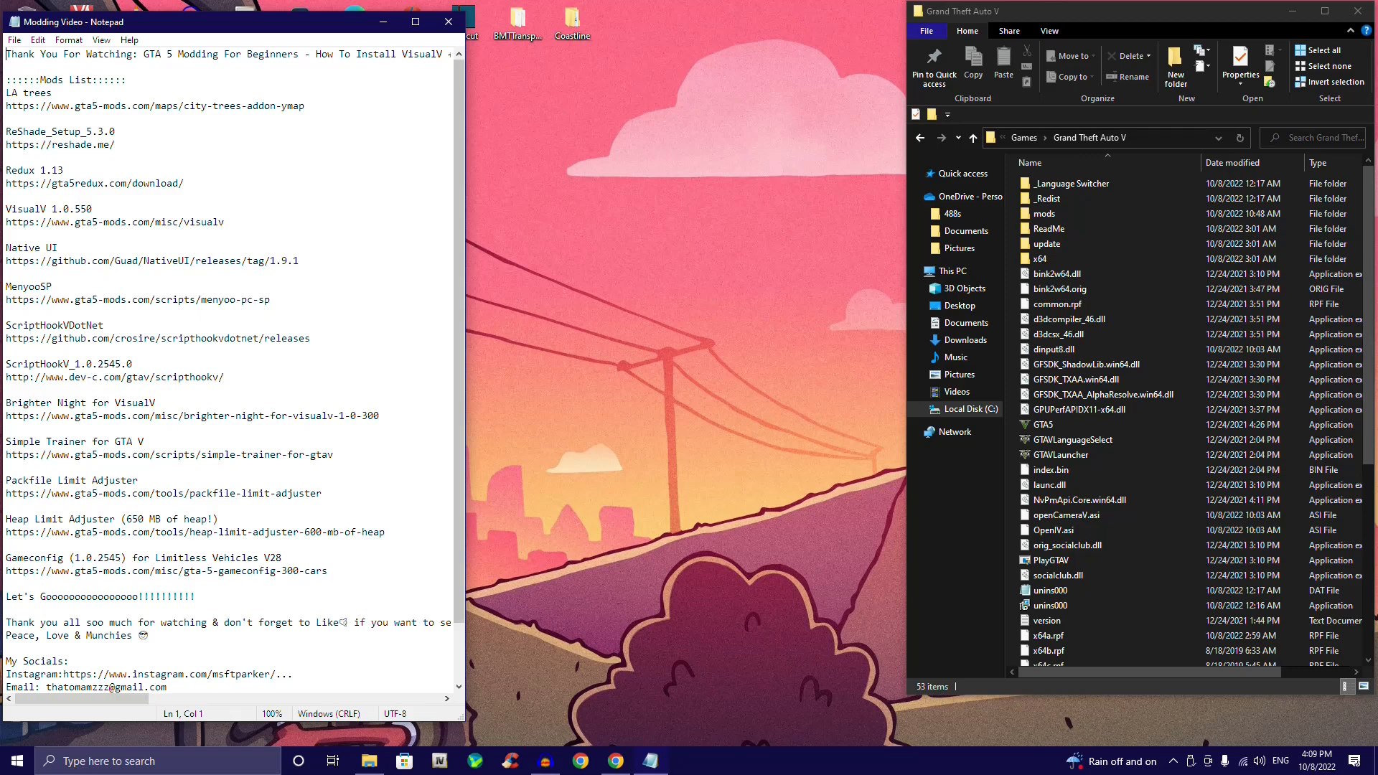
# Step: Switch to Chrome and compare the L.A Trees mod page with the mods list in the Modding Video notes
pyautogui.hotkey('alt', 'Tab')
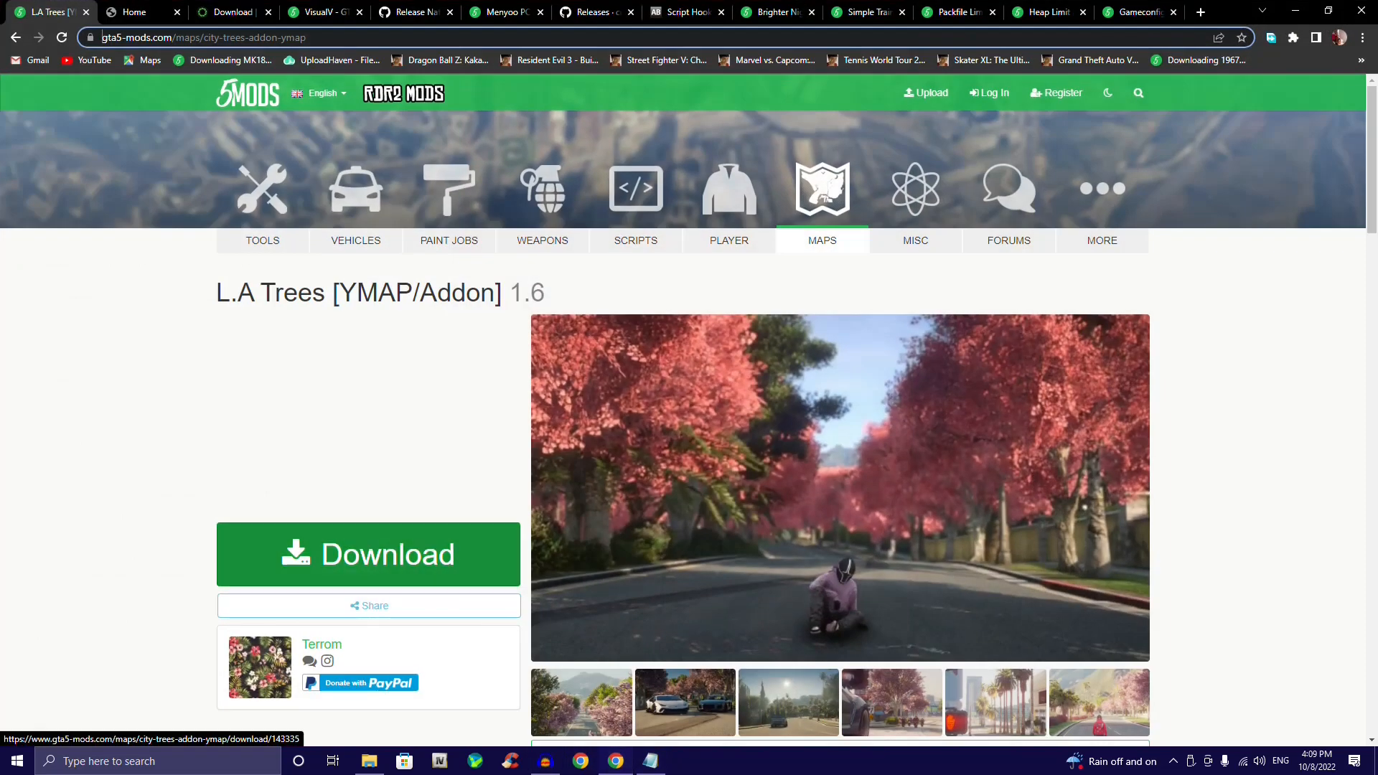
pyautogui.click(651, 760)
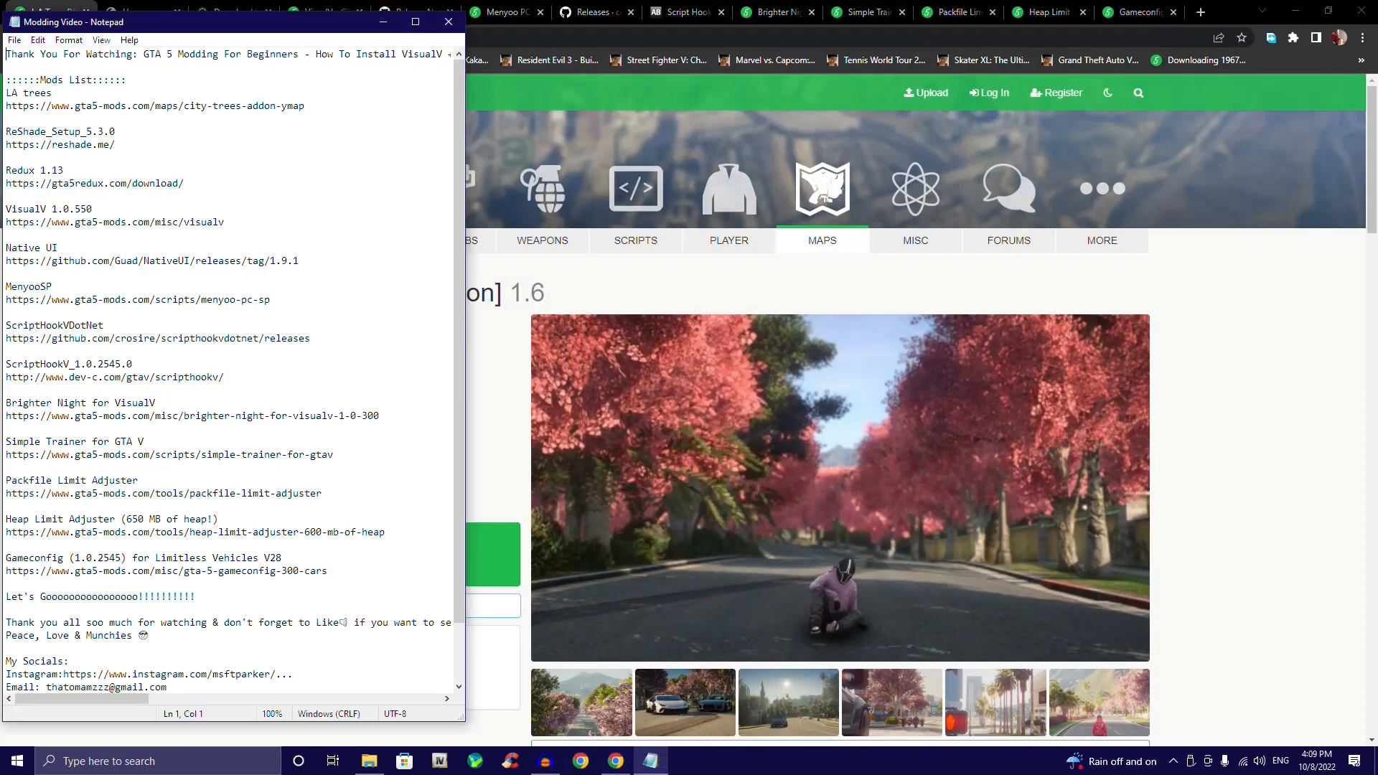
pyautogui.moveTo(149, 21); pyautogui.dragTo(1014, 77)
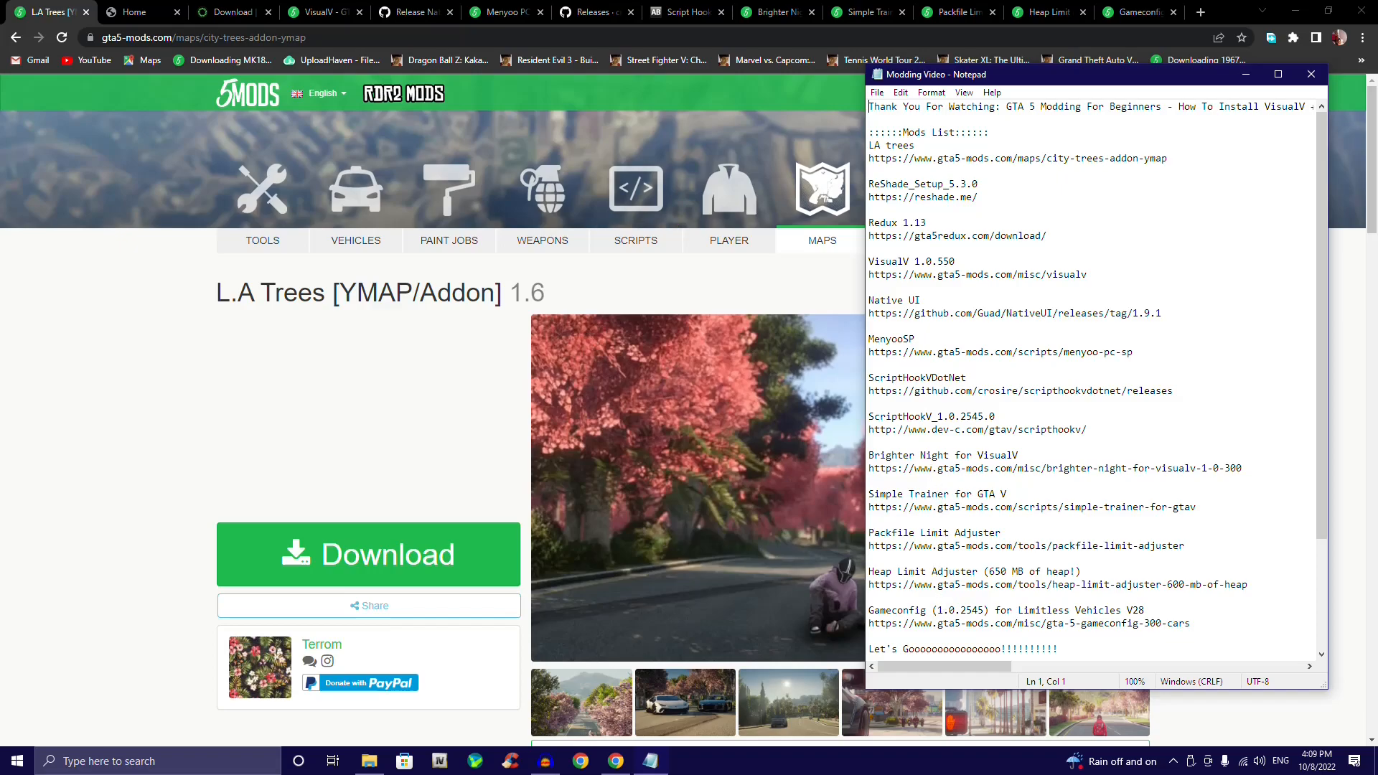
pyautogui.moveTo(1174, 78); pyautogui.dragTo(330, 103)
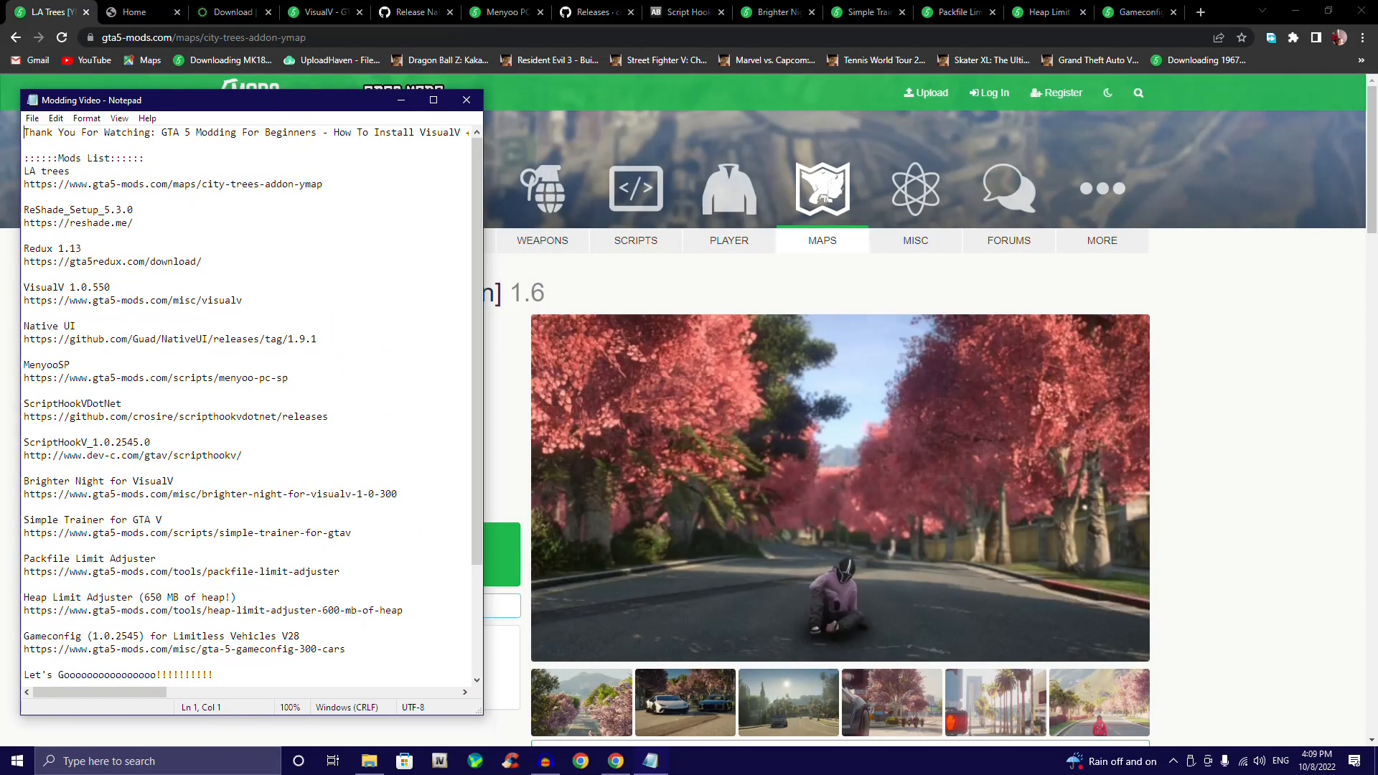
pyautogui.hotkey('alt', 'Tab')
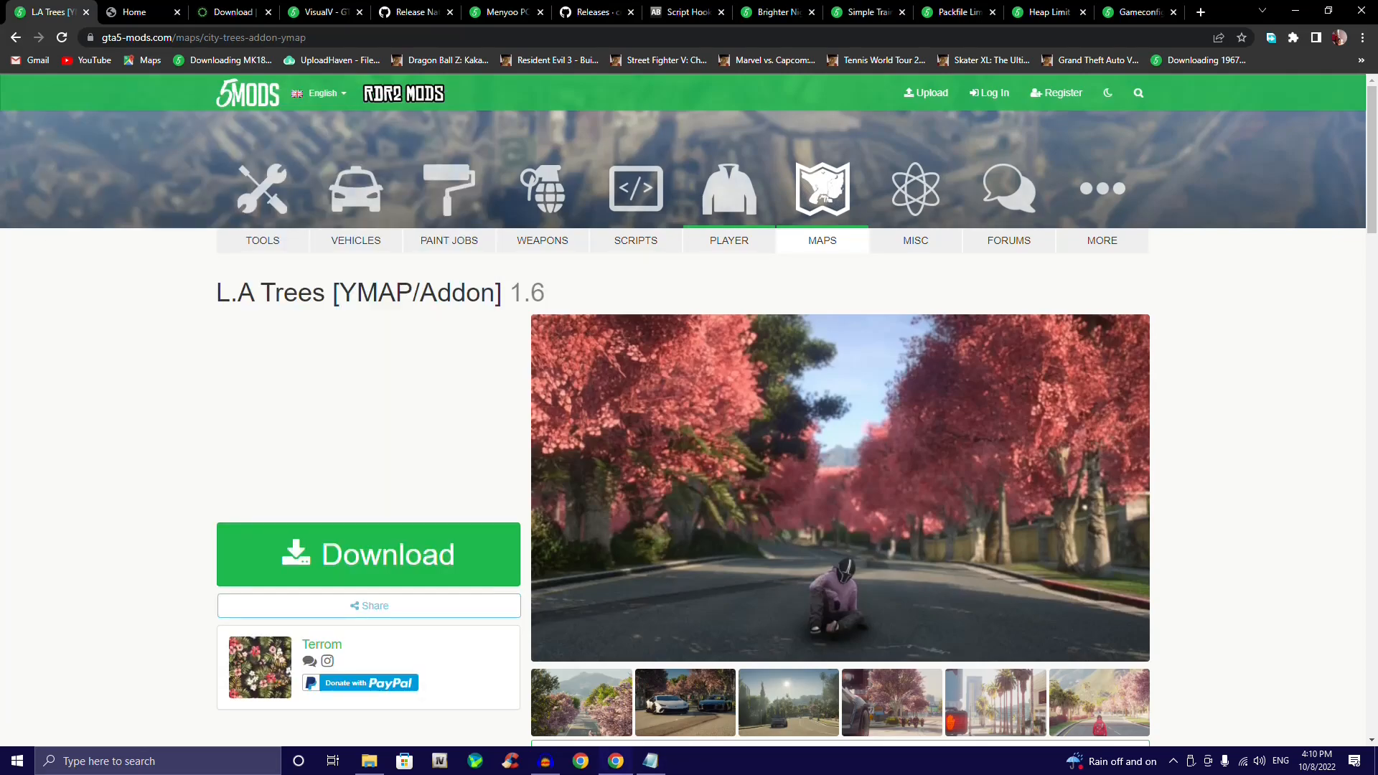
# Step: Examine the L.A Trees mod's description, change log, installation path and list of available versions
pyautogui.scroll(-6, 646, 227)
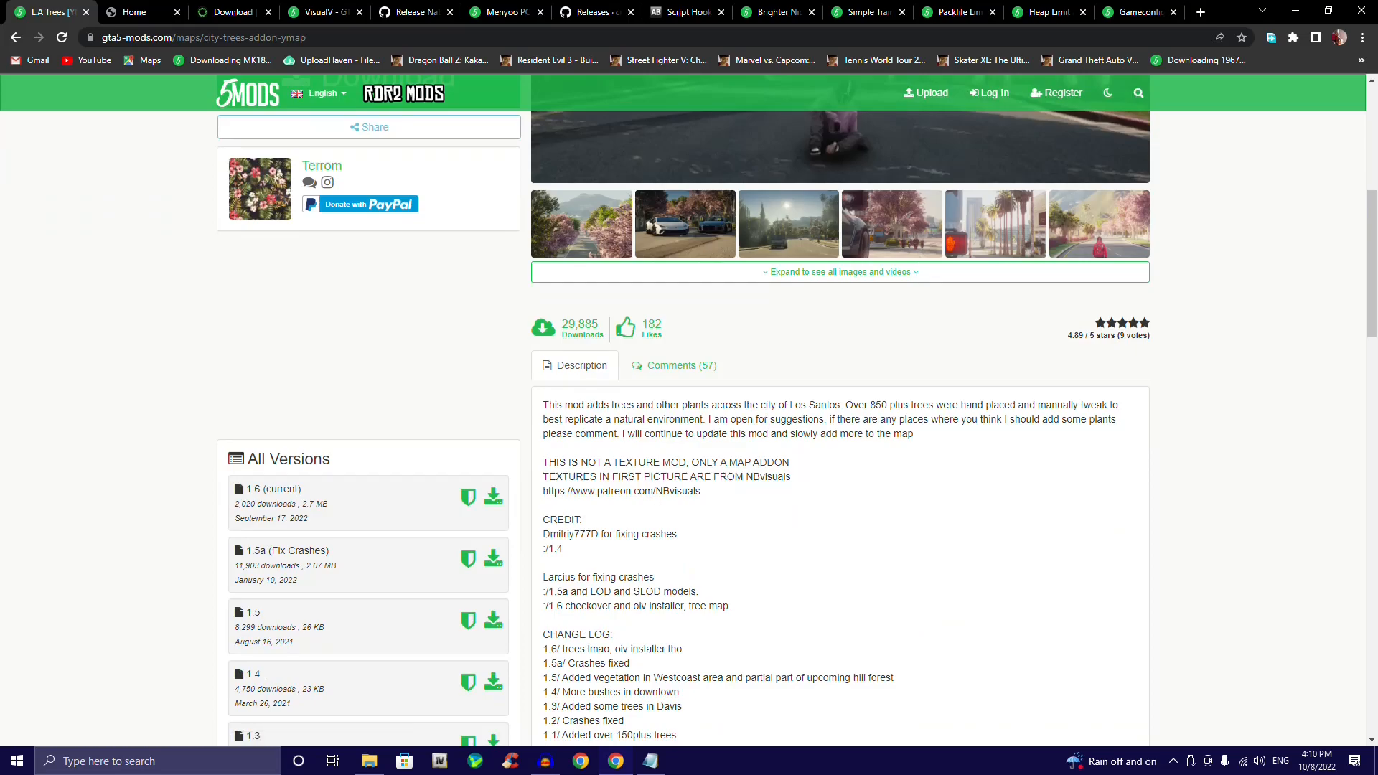
pyautogui.scroll(-4, 797, 409)
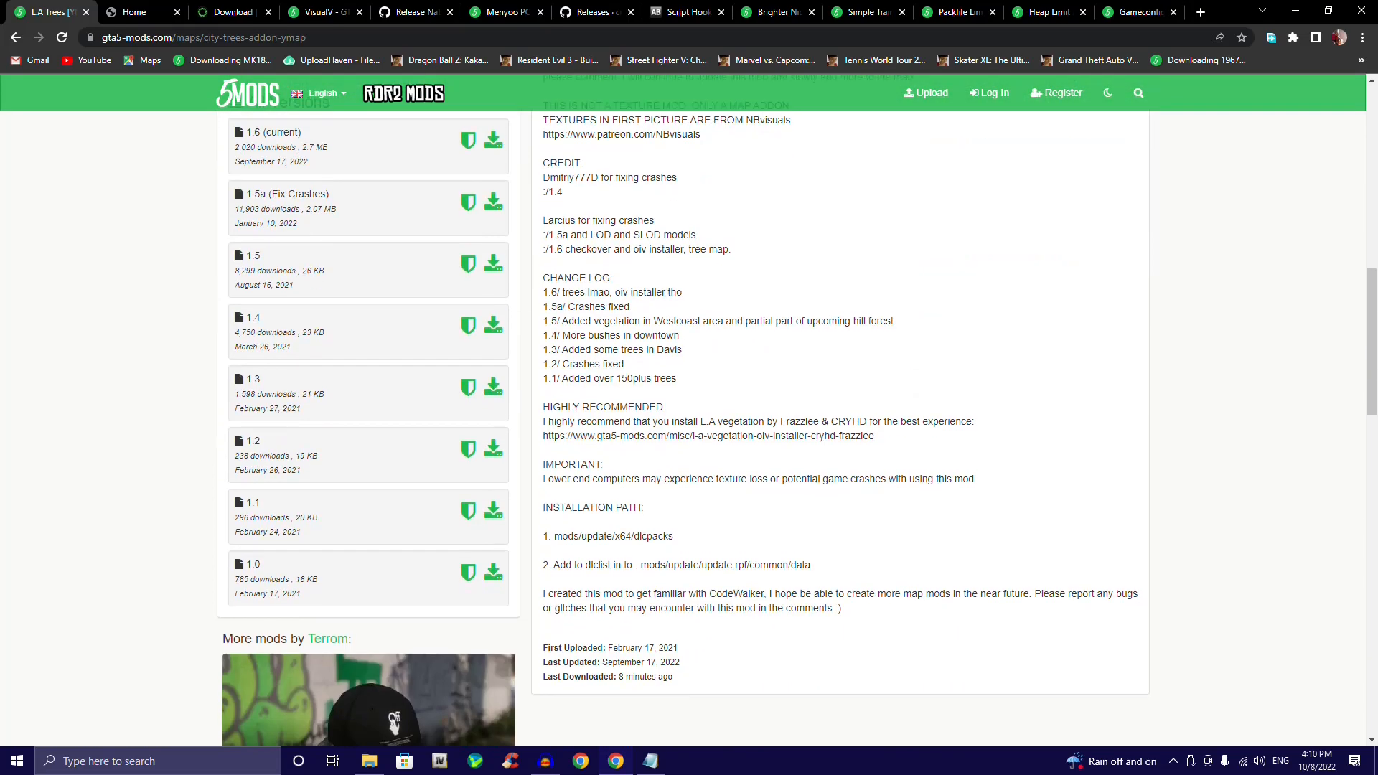
pyautogui.scroll(4, 796, 409)
pyautogui.scroll(-2, 796, 409)
pyautogui.scroll(-5, 797, 409)
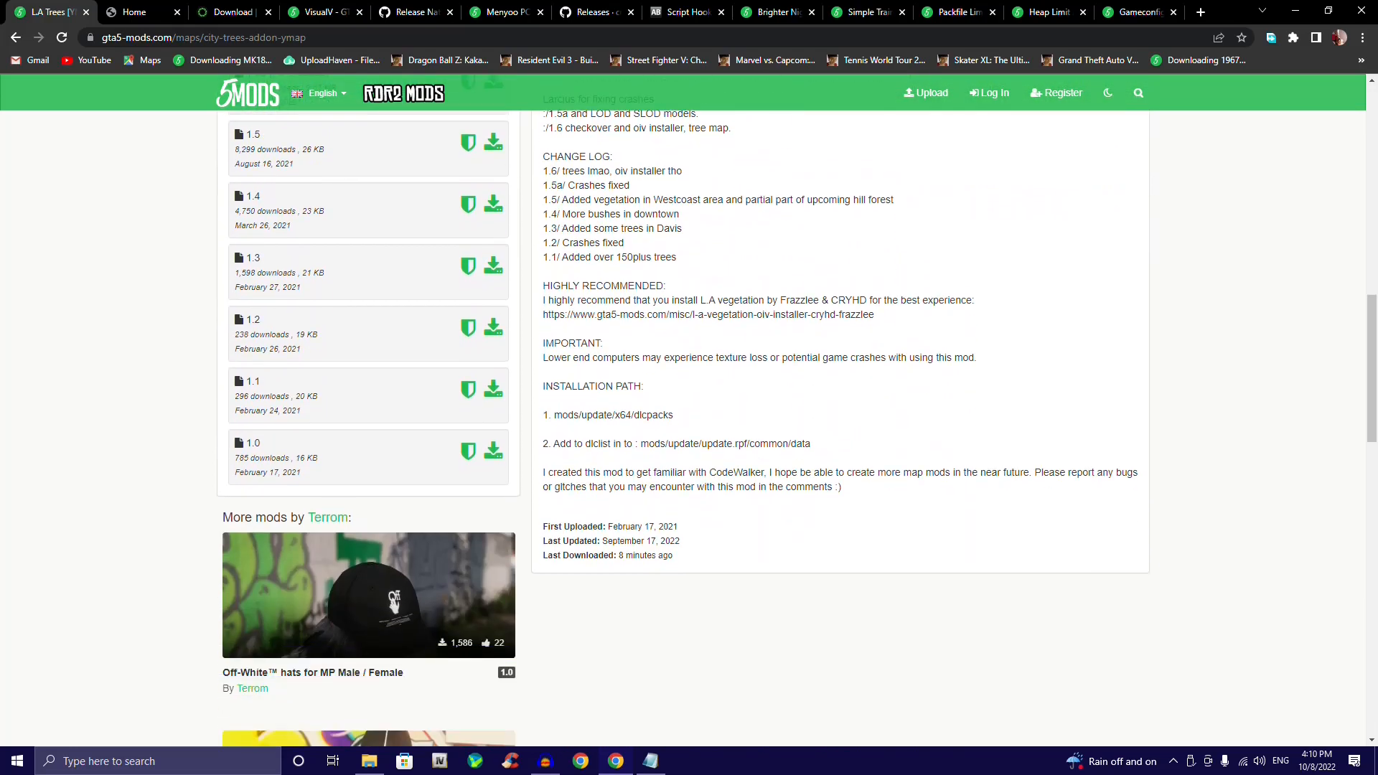
pyautogui.scroll(3, 797, 409)
pyautogui.scroll(-1, 797, 409)
pyautogui.scroll(7, 797, 409)
pyautogui.scroll(-3, 797, 409)
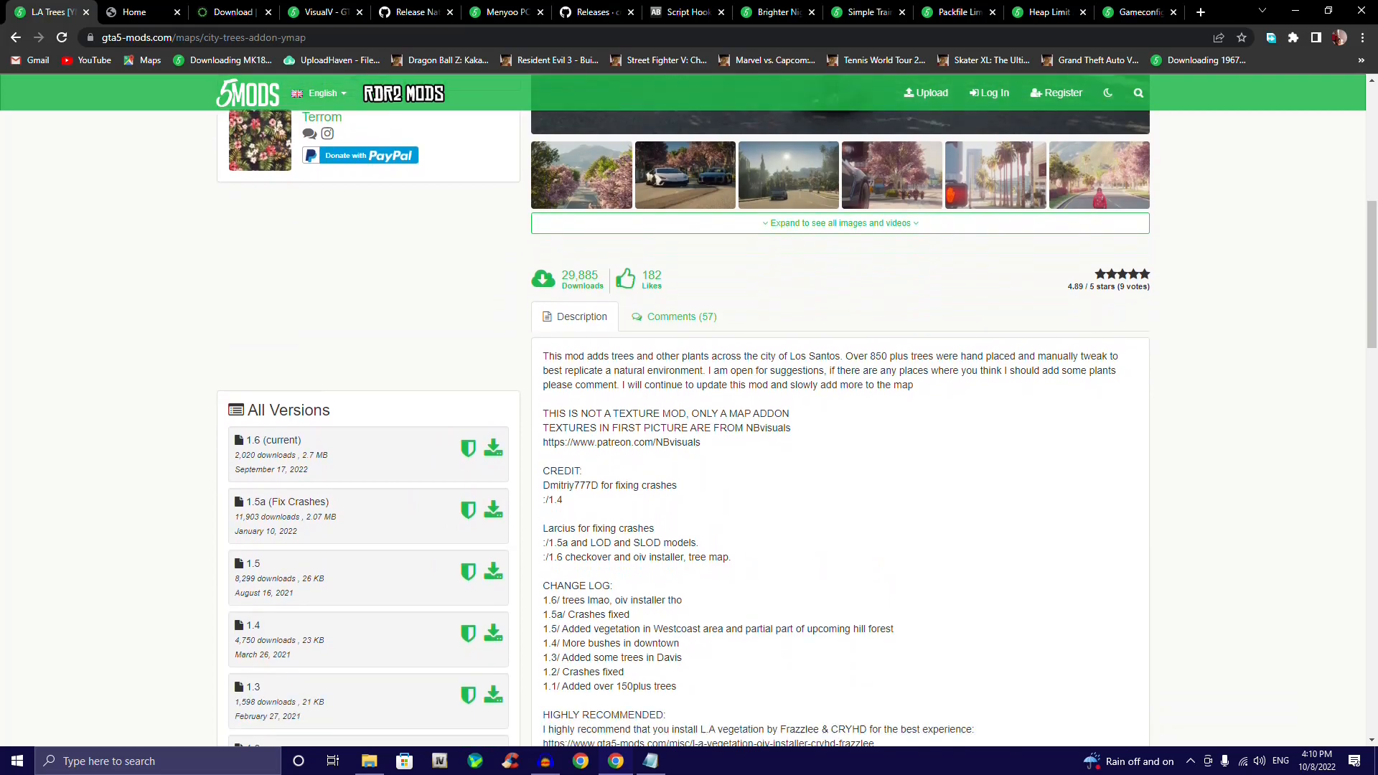
pyautogui.scroll(-8, 796, 409)
pyautogui.scroll(5, 796, 409)
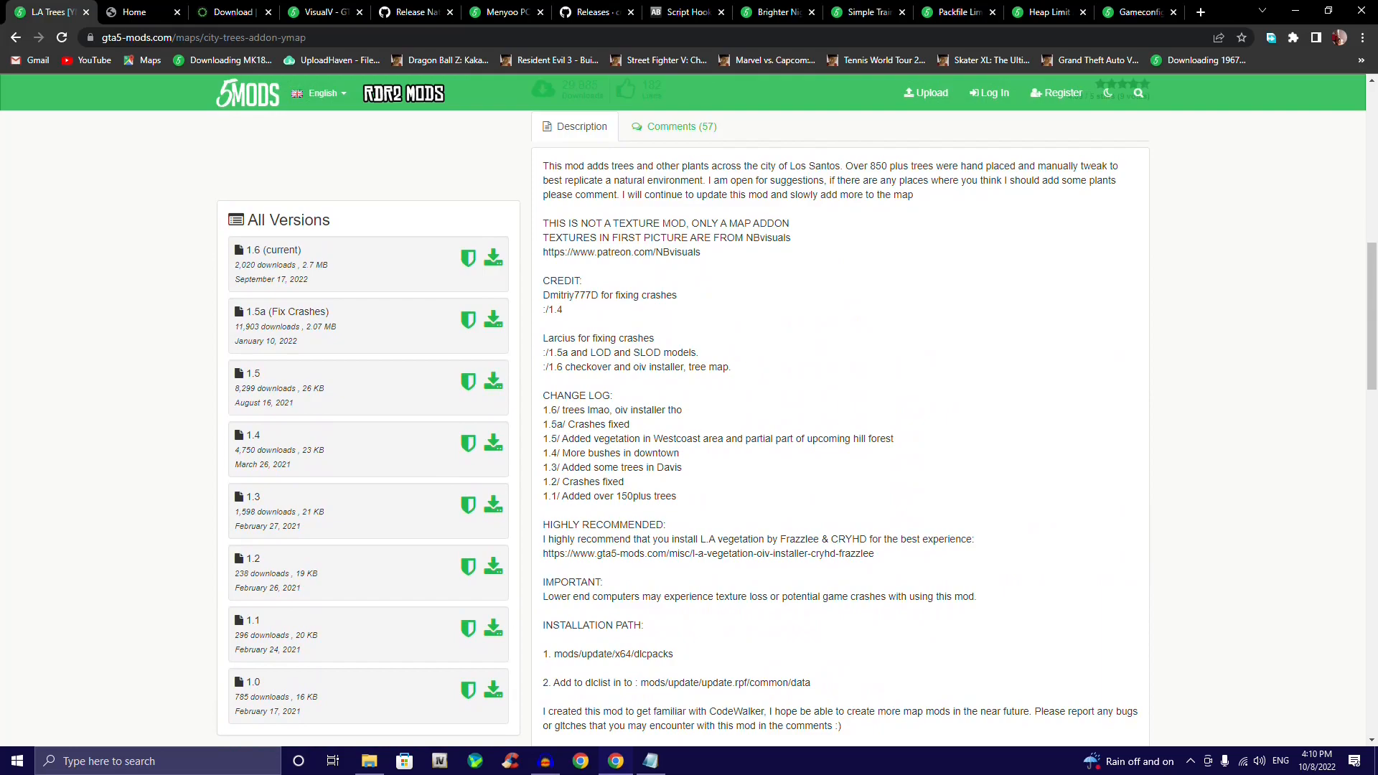
pyautogui.scroll(2, 797, 409)
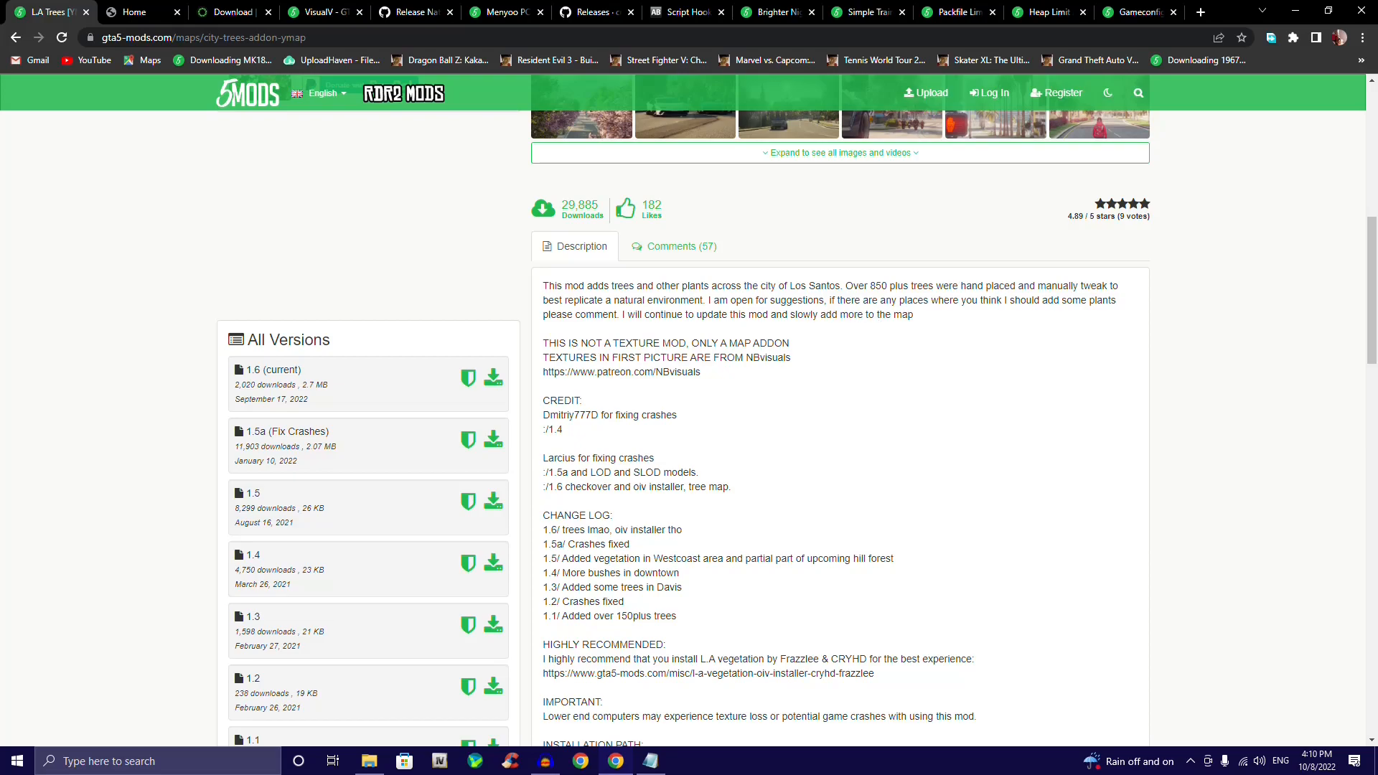
pyautogui.scroll(-4, 797, 409)
pyautogui.scroll(2, 797, 409)
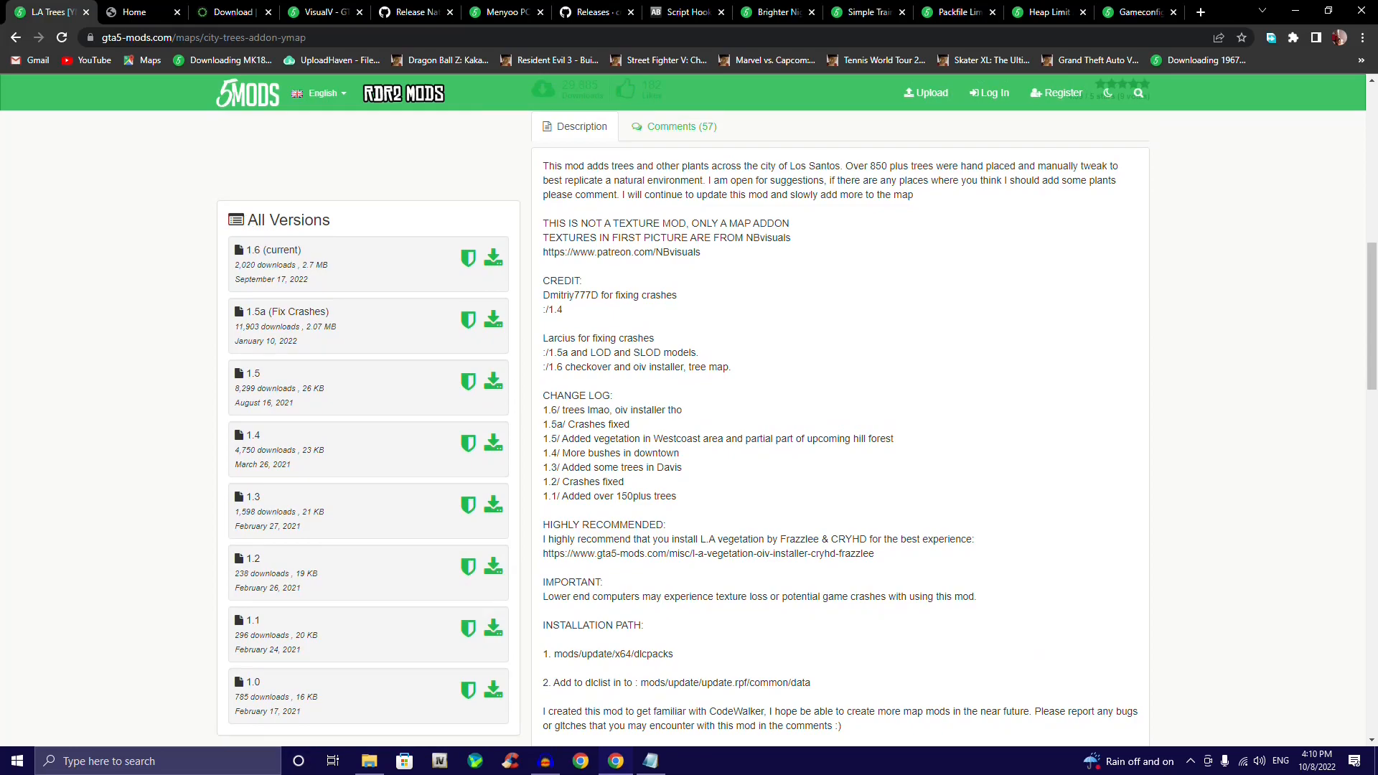
# Step: Open the download page for L.A Trees version 1.6, and close both that page and the mod's page
pyautogui.moveTo(302, 250)
pyautogui.mouseDown()
pyautogui.moveTo(262, 250)
pyautogui.moveTo(302, 250)
pyautogui.mouseUp()
pyautogui.click(493, 257)
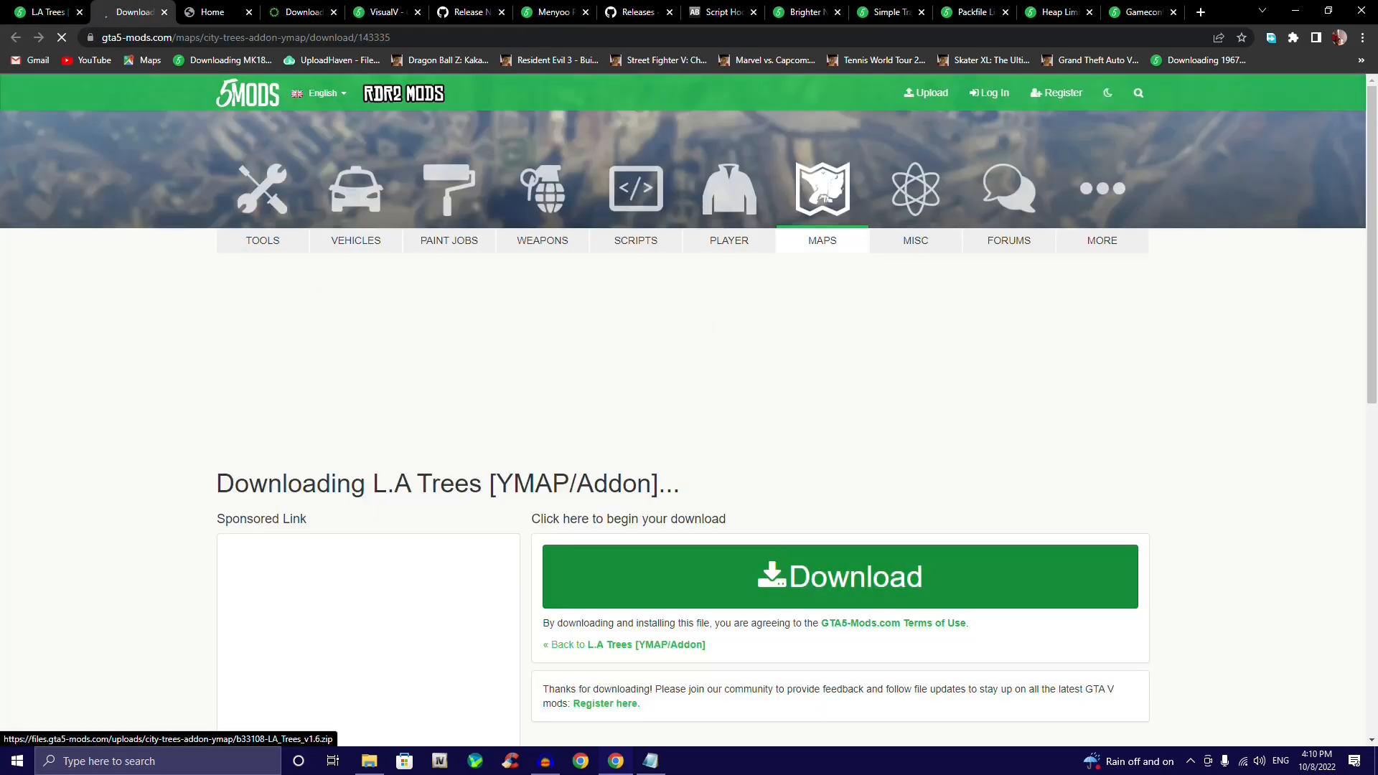
pyautogui.scroll(-3, 789, 588)
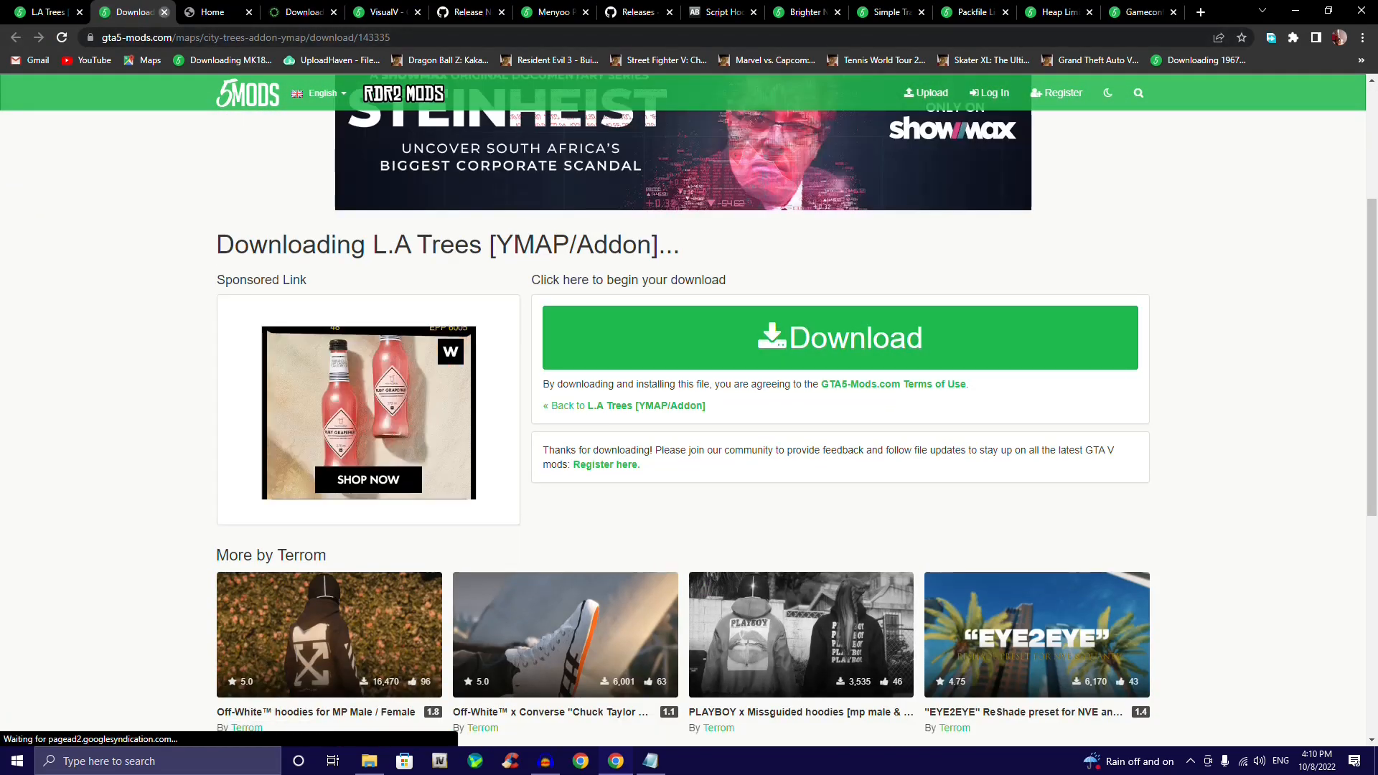
pyautogui.click(164, 12)
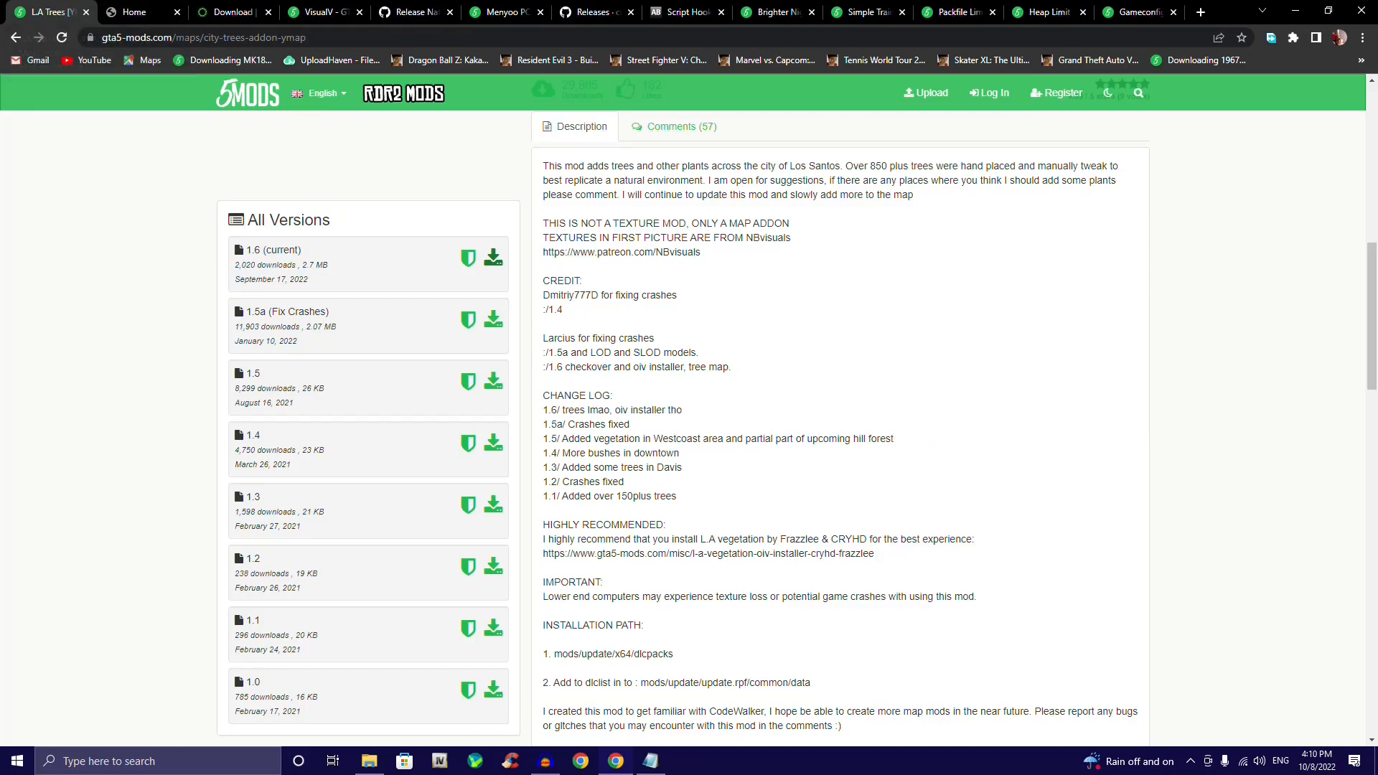
pyautogui.click(80, 12)
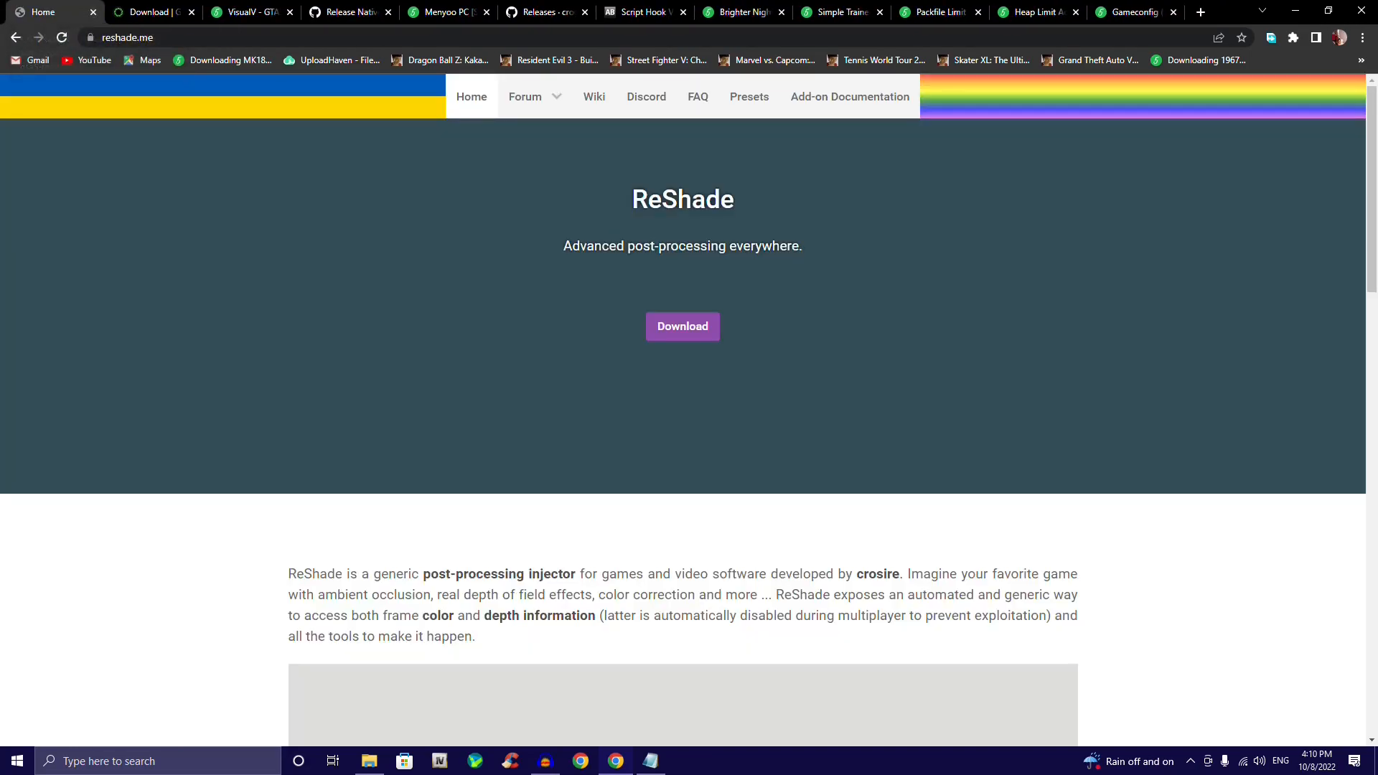
# Step: Check the ReShade entry in the mods list and download standard ReShade 5.4.2 from reshade.me
pyautogui.click(650, 760)
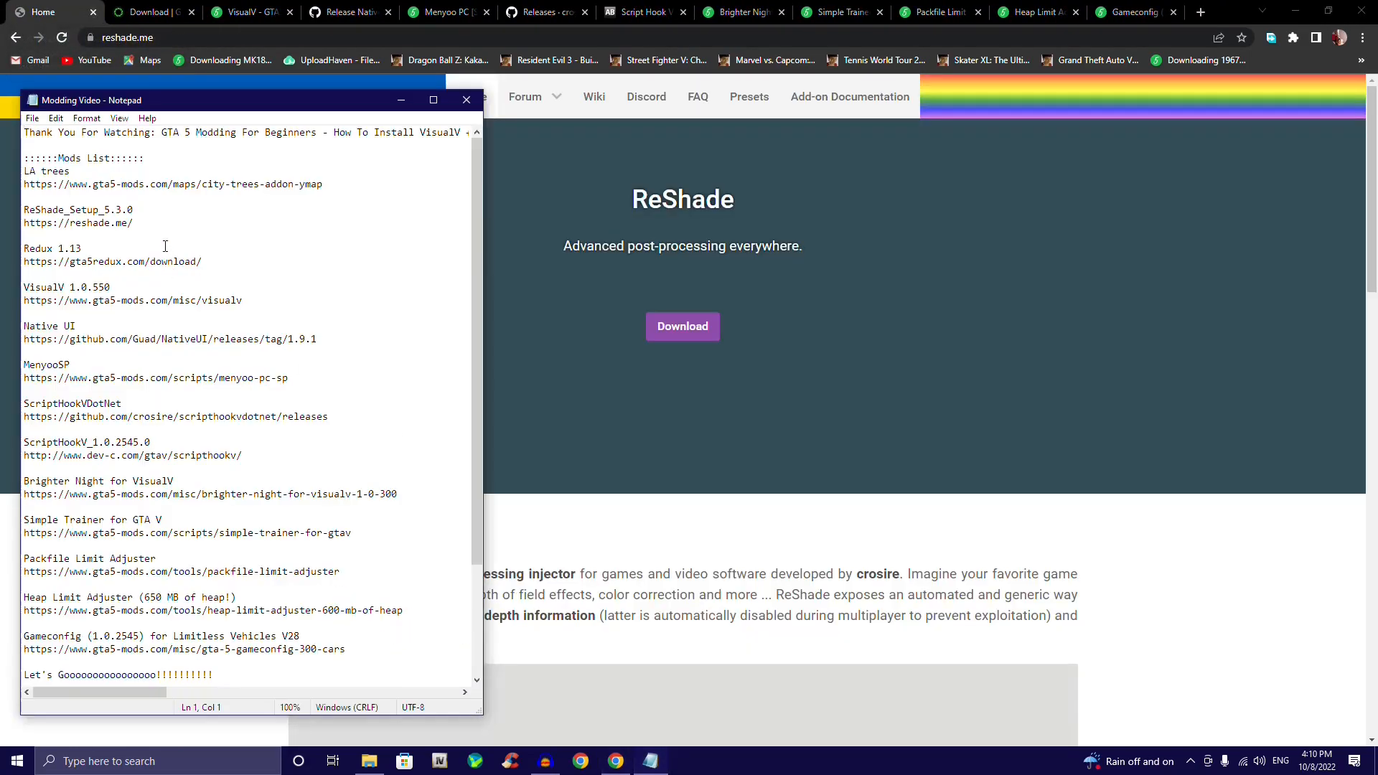
pyautogui.click(400, 99)
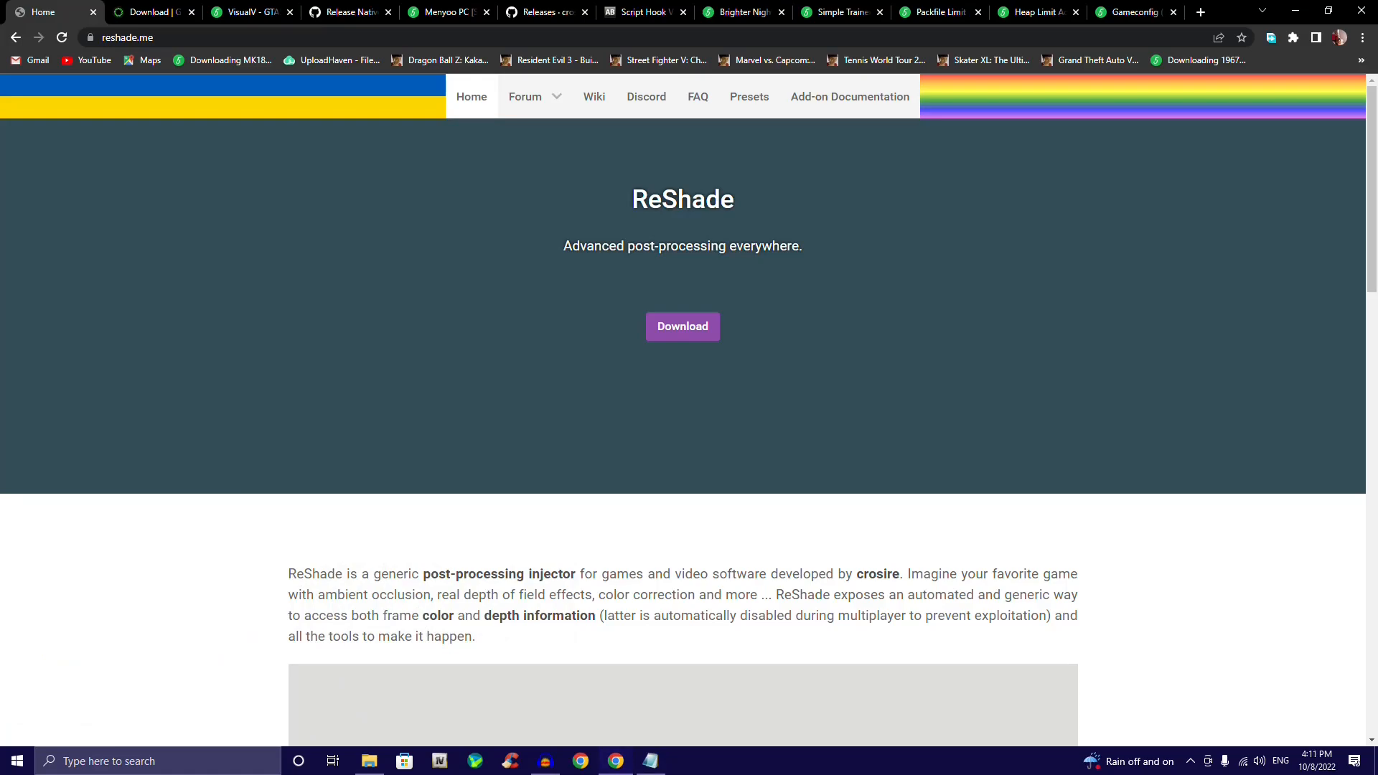
pyautogui.scroll(-6, 682, 409)
pyautogui.scroll(6, 682, 409)
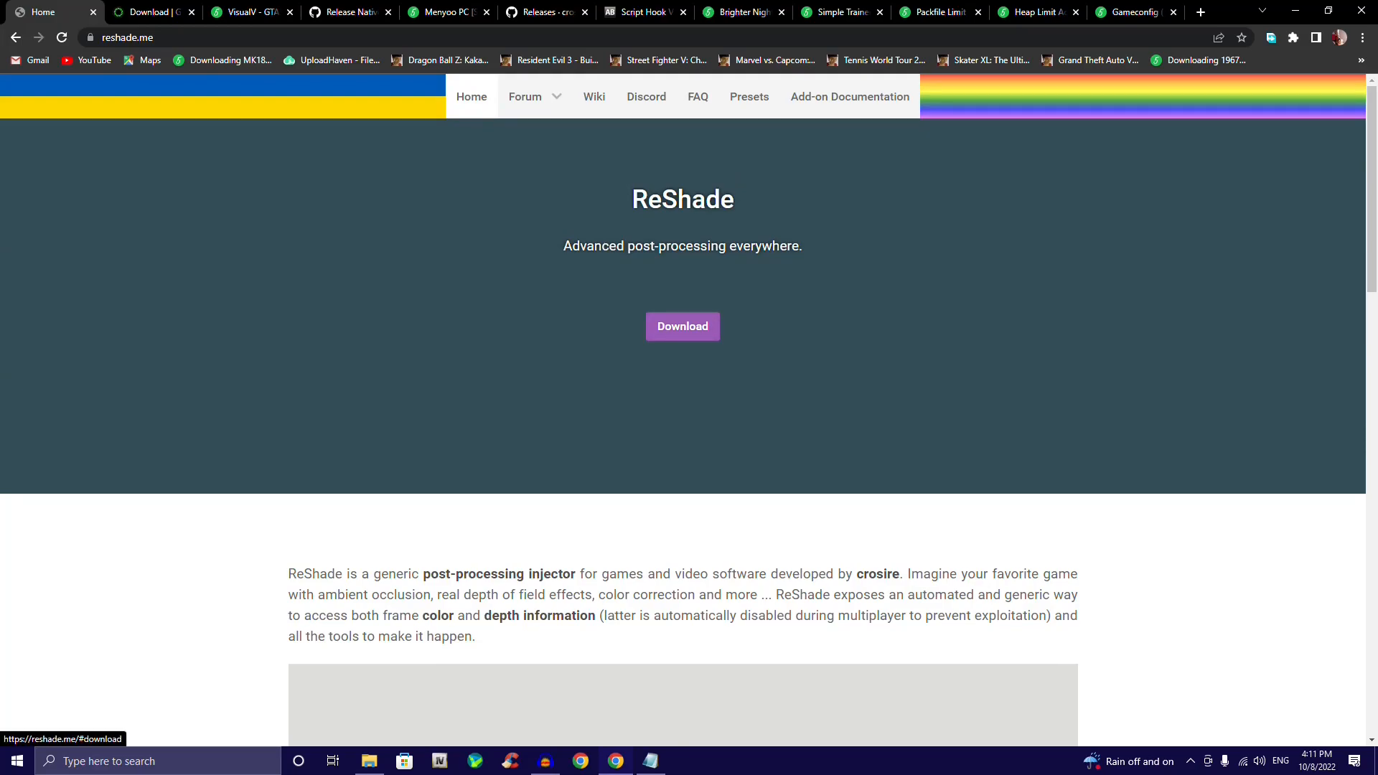
pyautogui.click(683, 325)
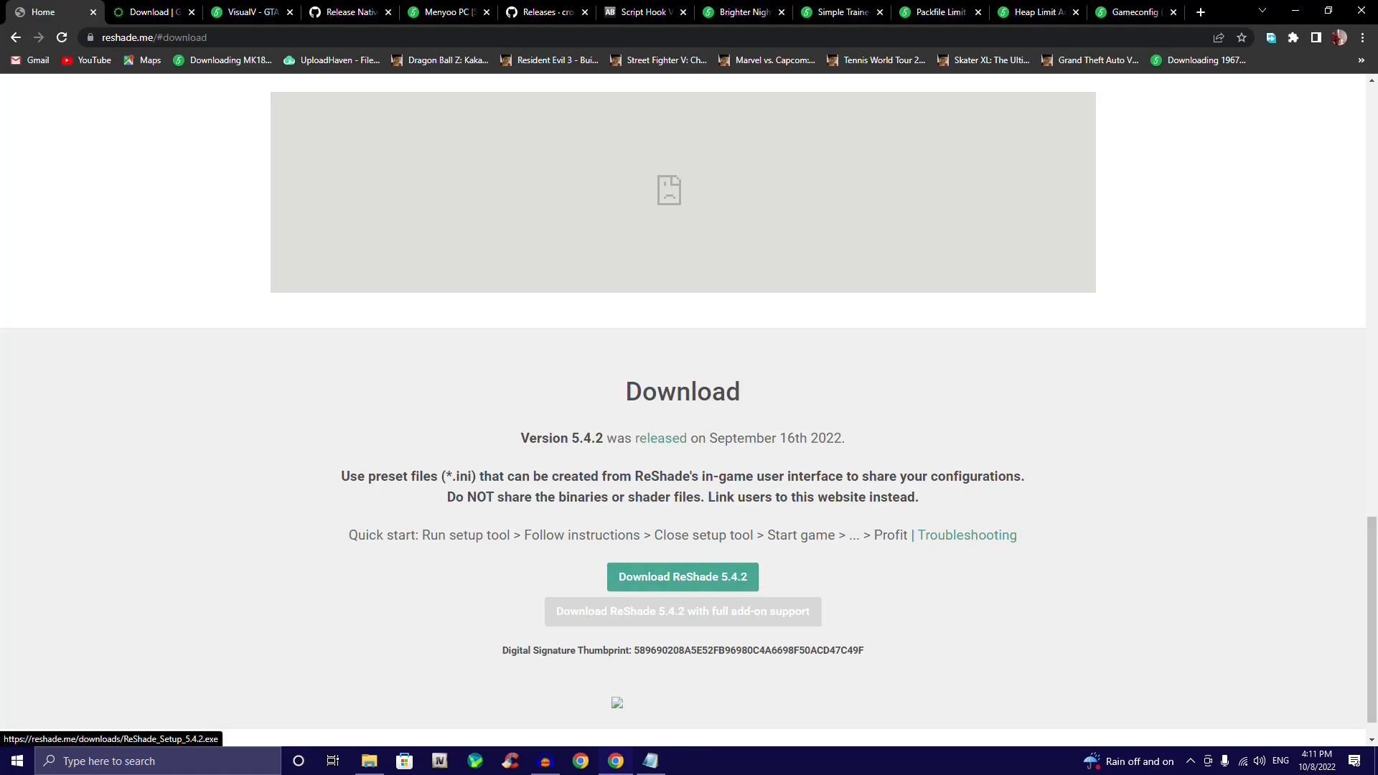
pyautogui.click(682, 576)
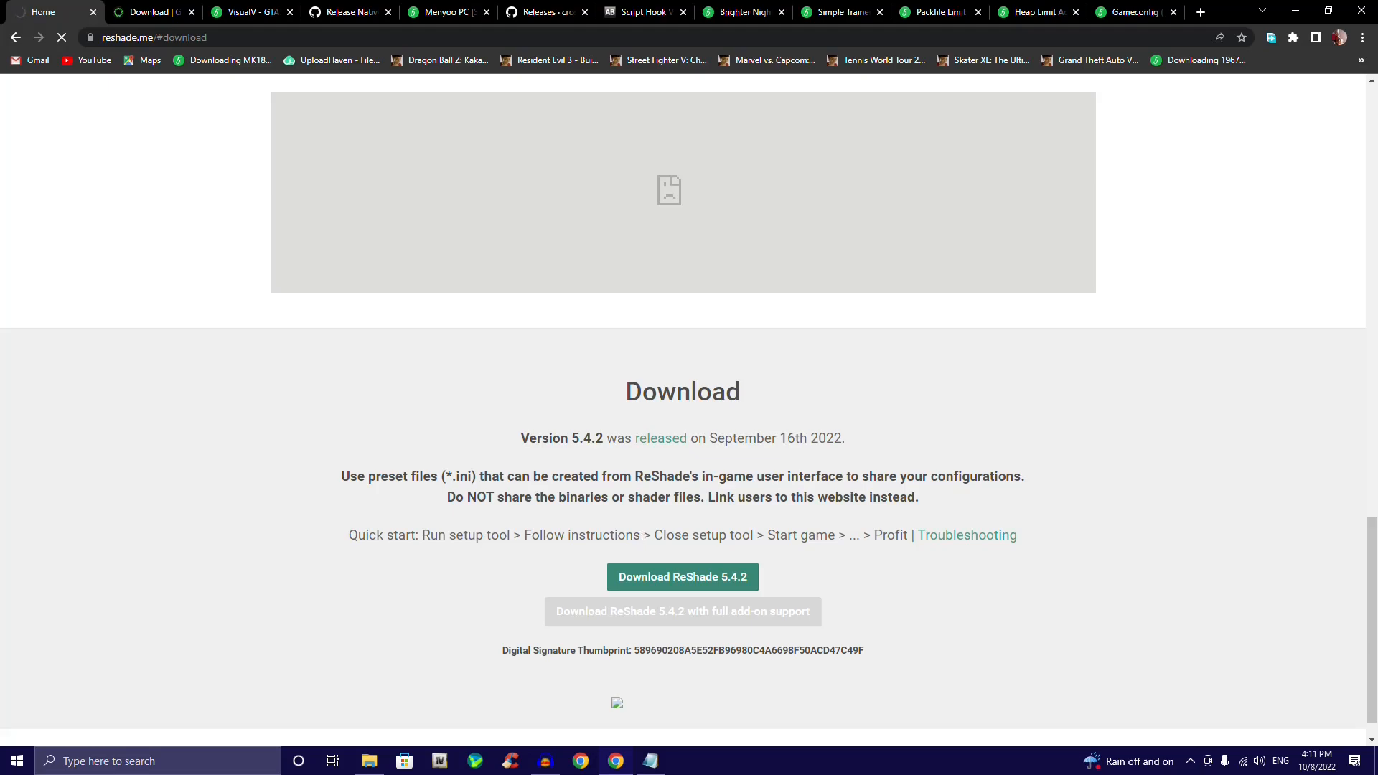
# Step: Go from the ReShade page to the GTA 5 Redux download page and check the mods list in the Modding Video notes
pyautogui.scroll(3, 682, 410)
pyautogui.scroll(-4, 683, 409)
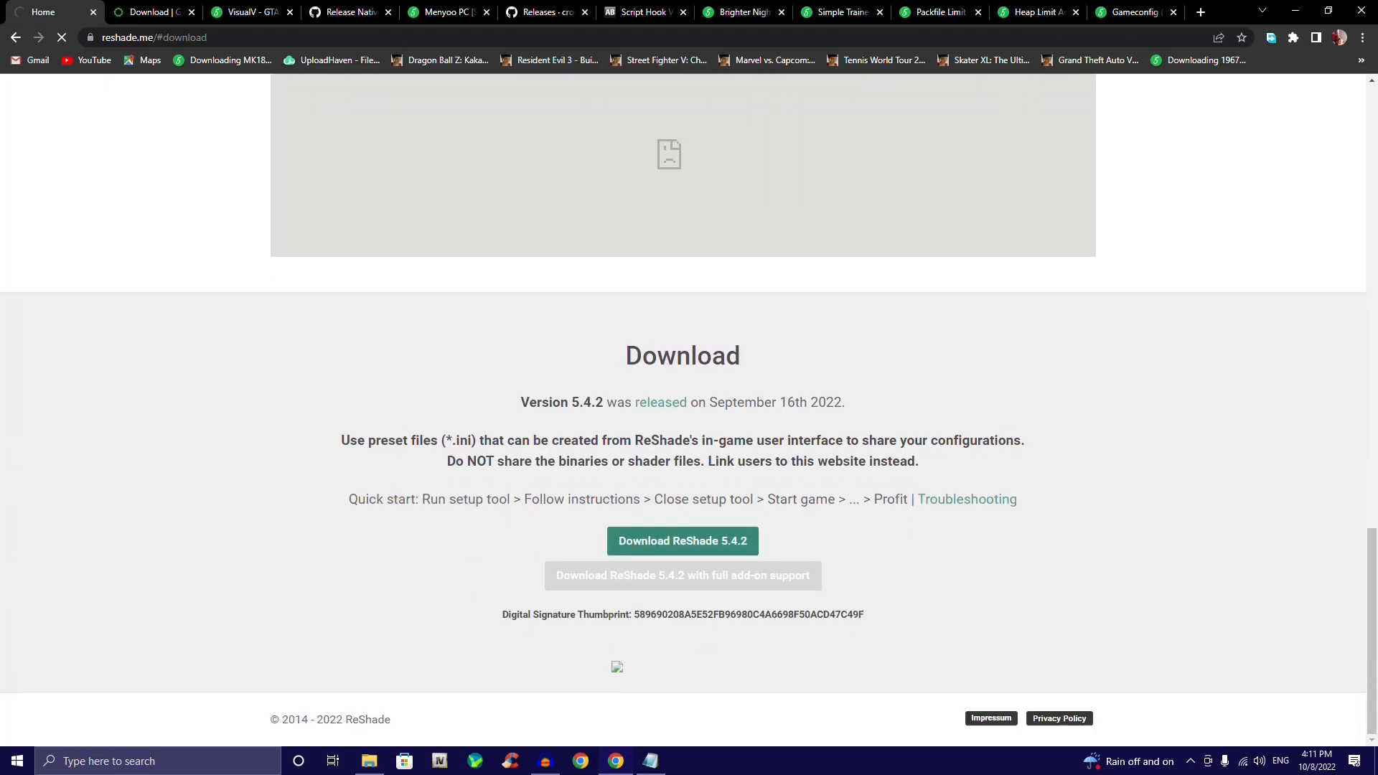
pyautogui.scroll(8, 682, 409)
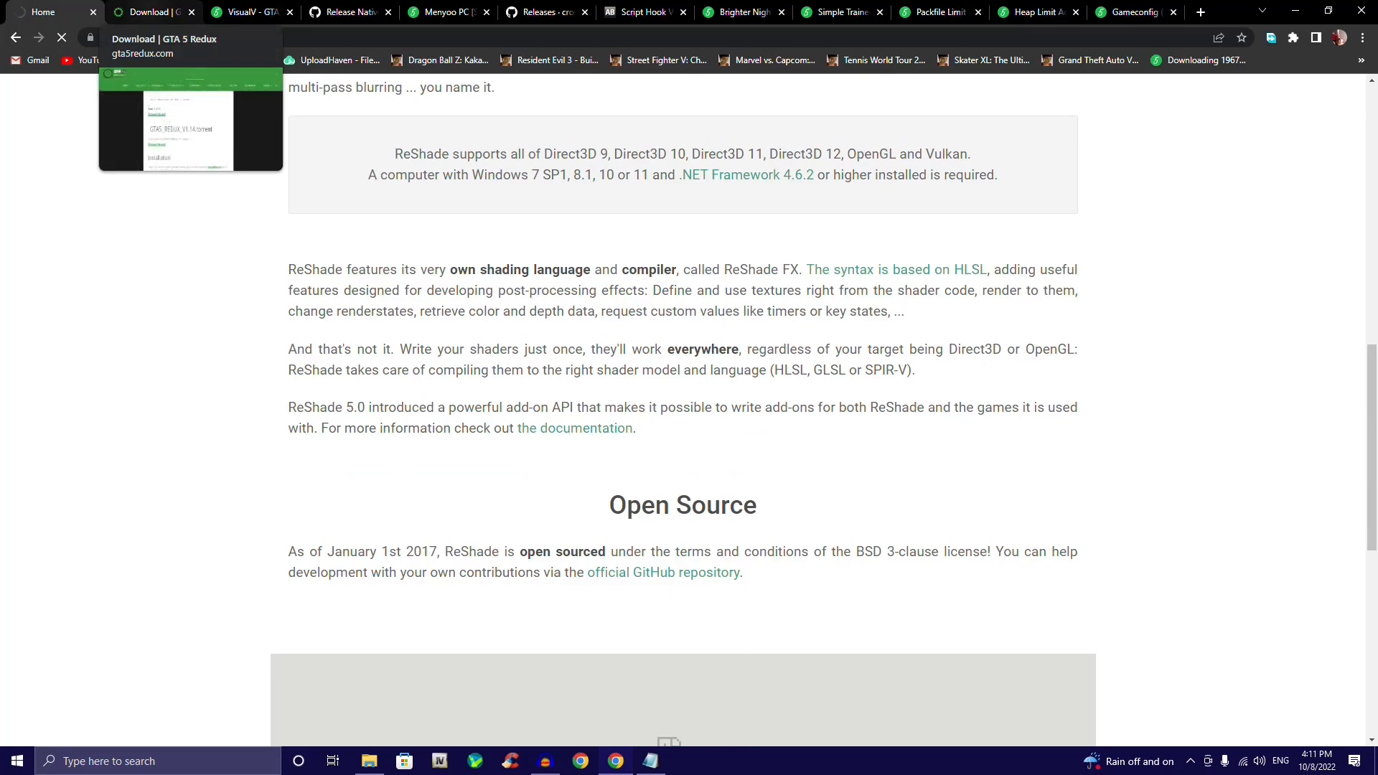
pyautogui.click(149, 13)
pyautogui.click(651, 761)
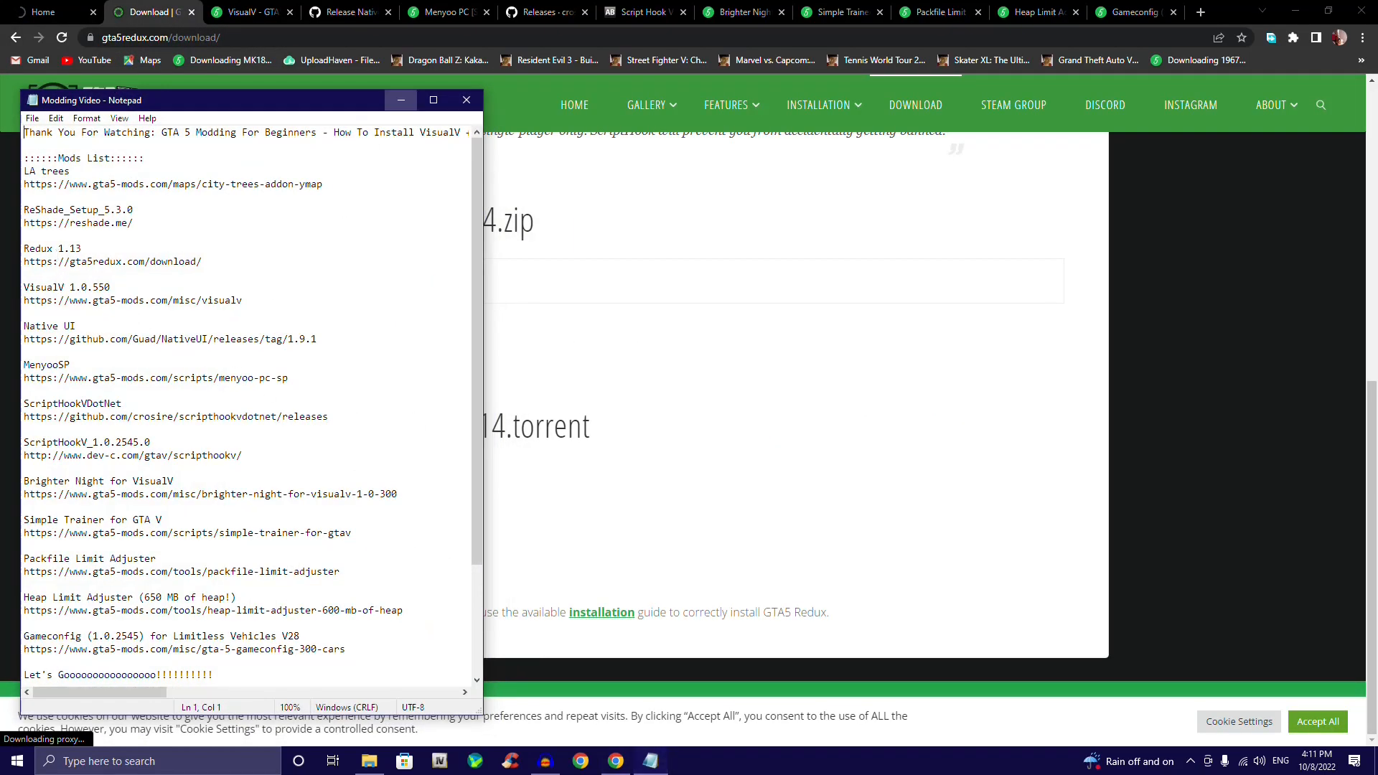
pyautogui.click(401, 100)
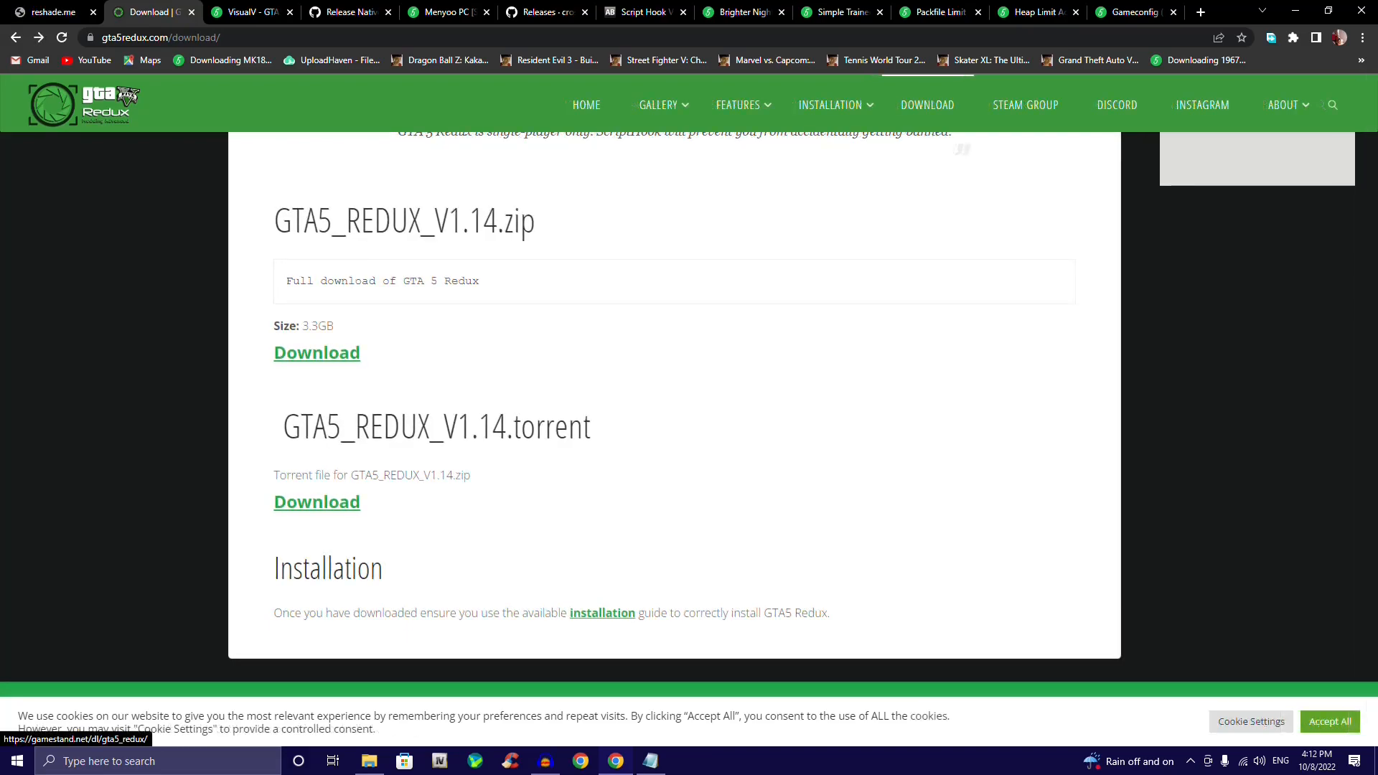
# Step: Follow the GTA5_REDUX_V1.14.zip download link to the GTA 5 Redux page on gamestand.net and open its list of downloadable files
pyautogui.click(317, 353)
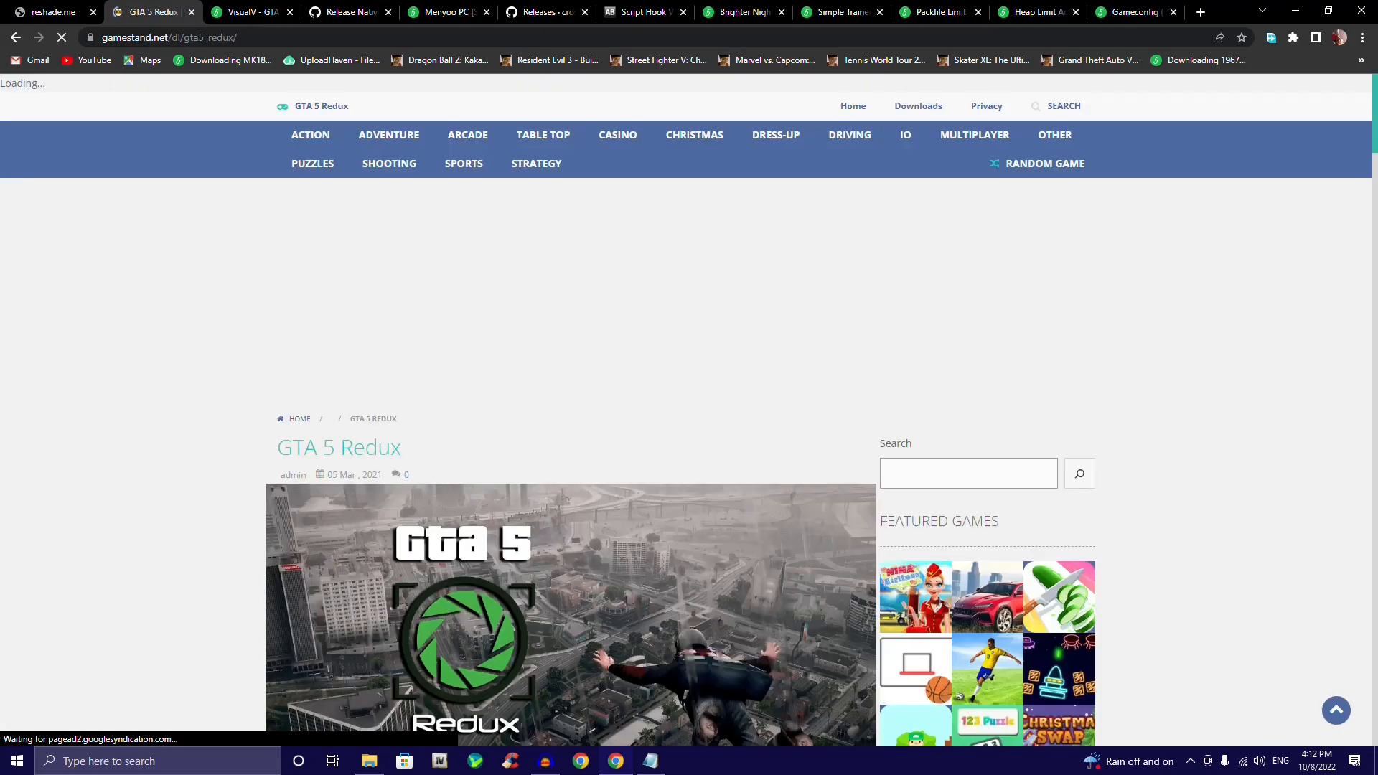
pyautogui.scroll(-7, 689, 402)
pyautogui.scroll(5, 689, 402)
pyautogui.scroll(-5, 689, 402)
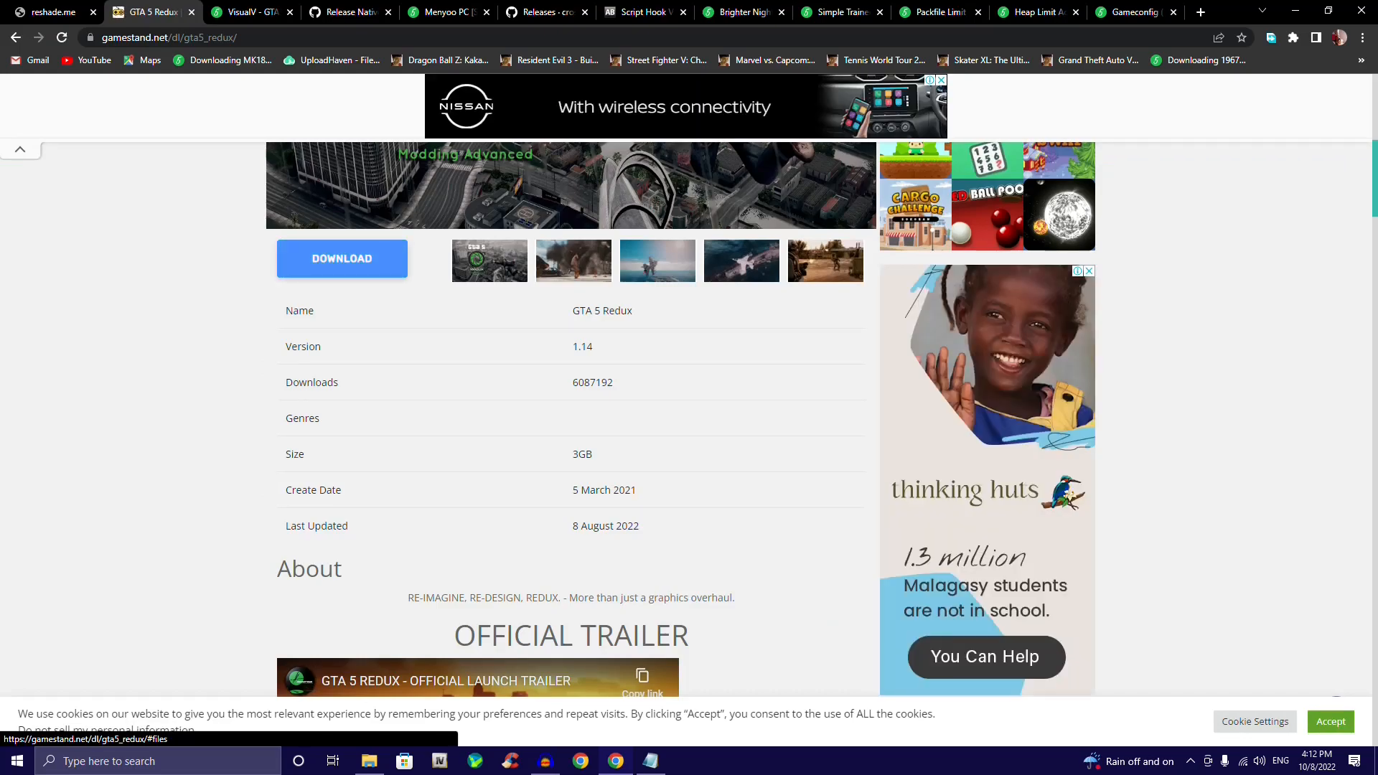
pyautogui.click(342, 259)
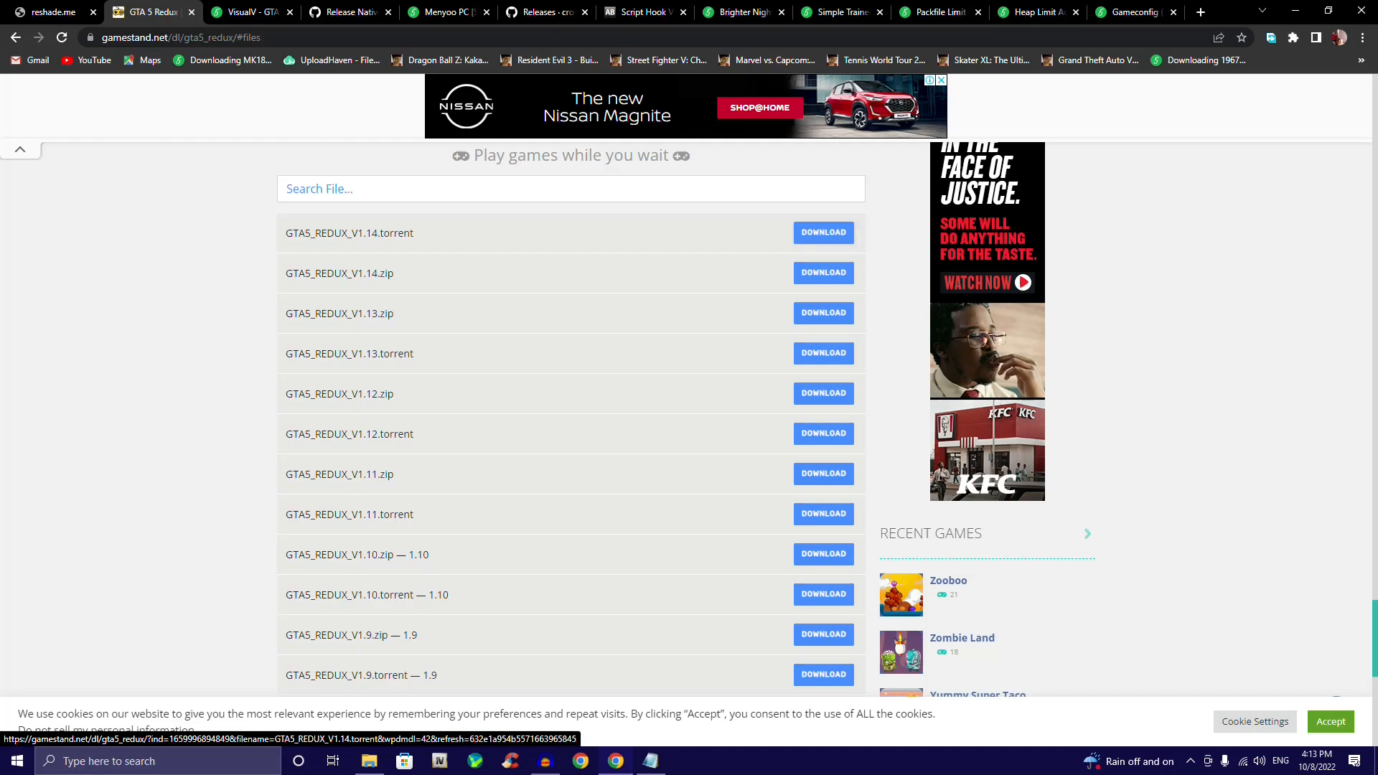
# Step: Close the ReShade page, and compare the VisualV mod page with its link in the mods list
pyautogui.click(93, 12)
pyautogui.click(148, 12)
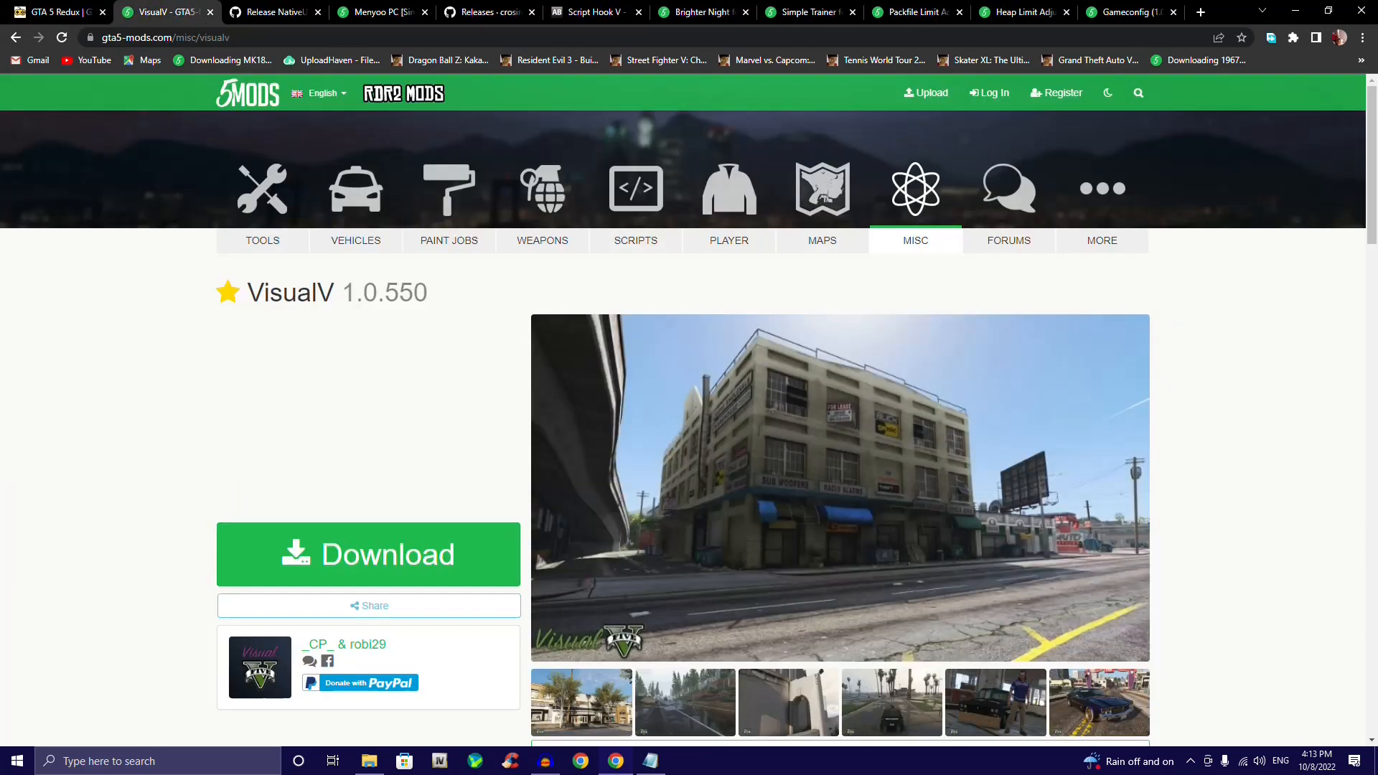
pyautogui.click(650, 761)
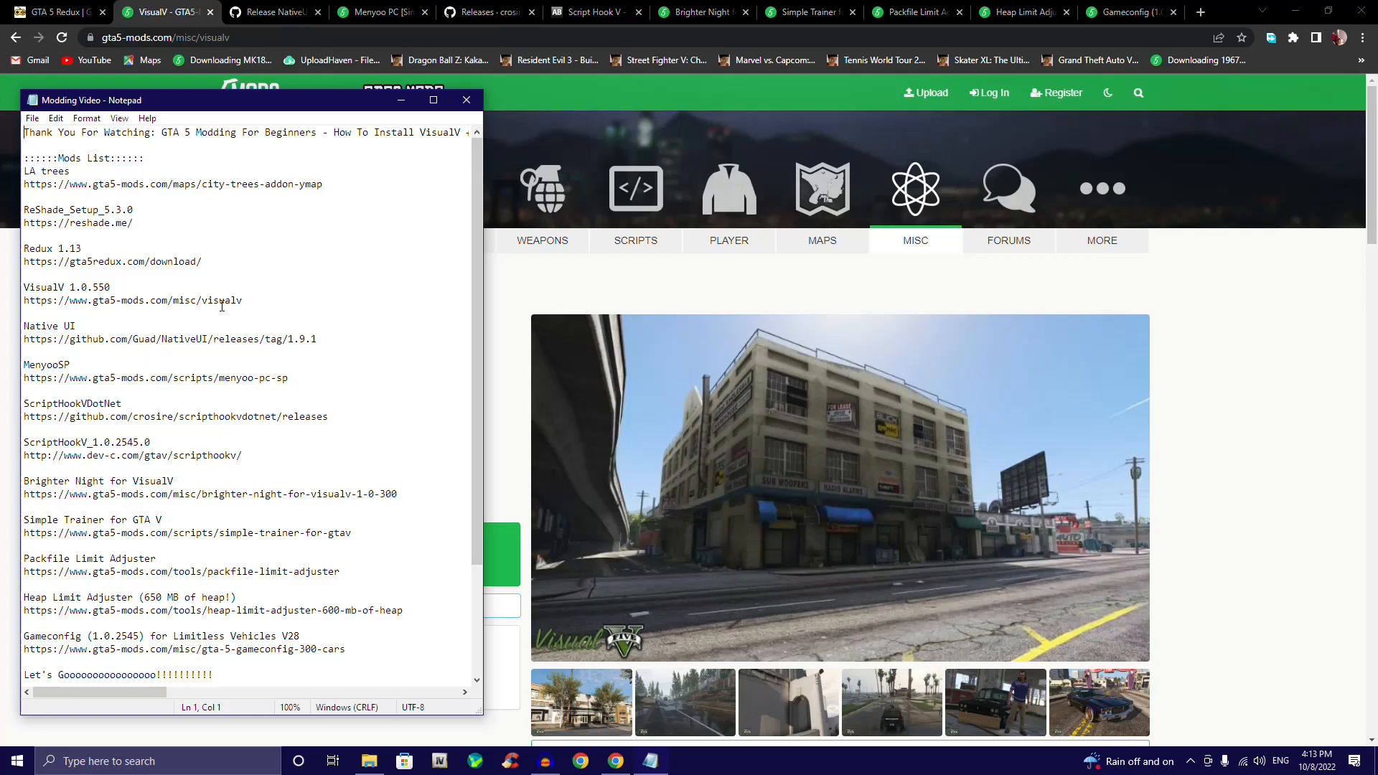
pyautogui.moveTo(246, 302); pyautogui.dragTo(116, 301)
pyautogui.click(401, 100)
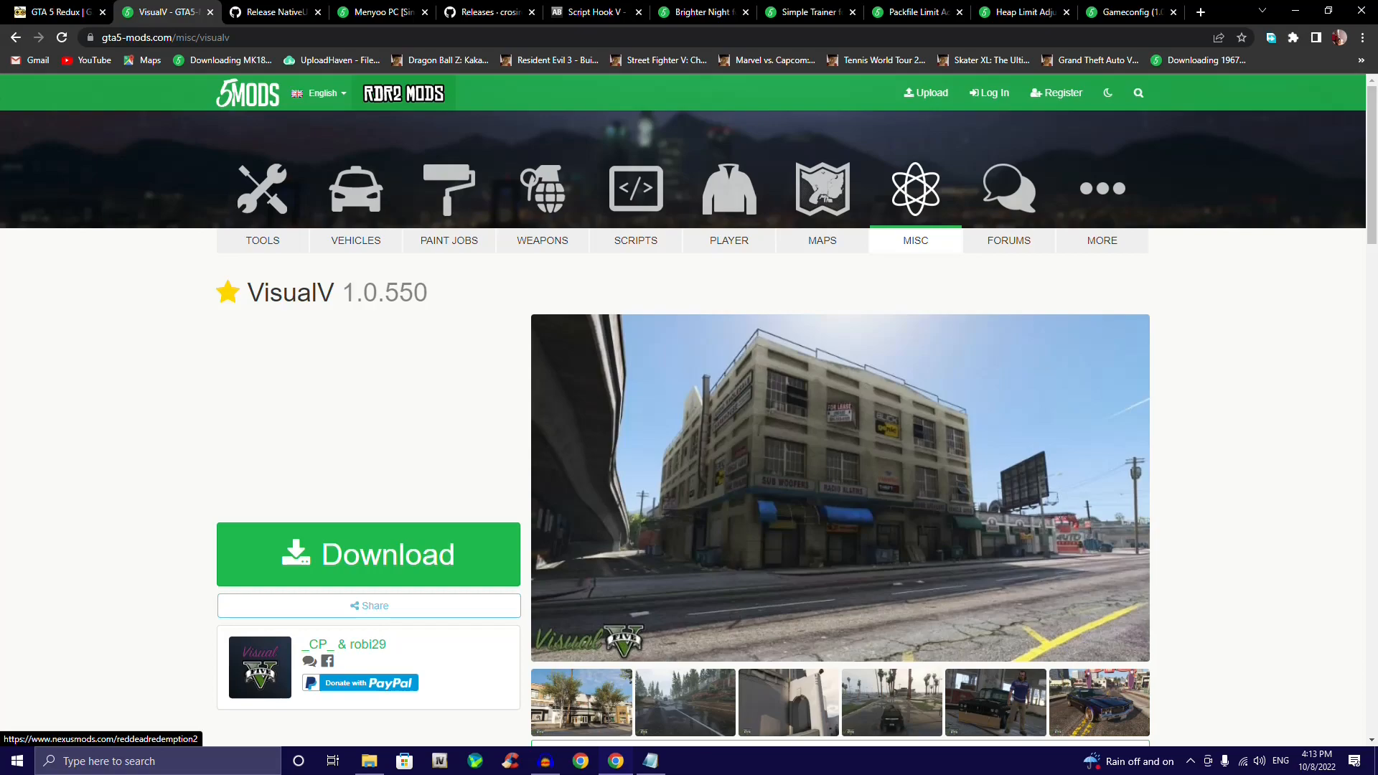
# Step: Look through the VisualV mod page, open the download page for version 1.0.550, and close both pages
pyautogui.scroll(-10, 615, 411)
pyautogui.scroll(5, 614, 411)
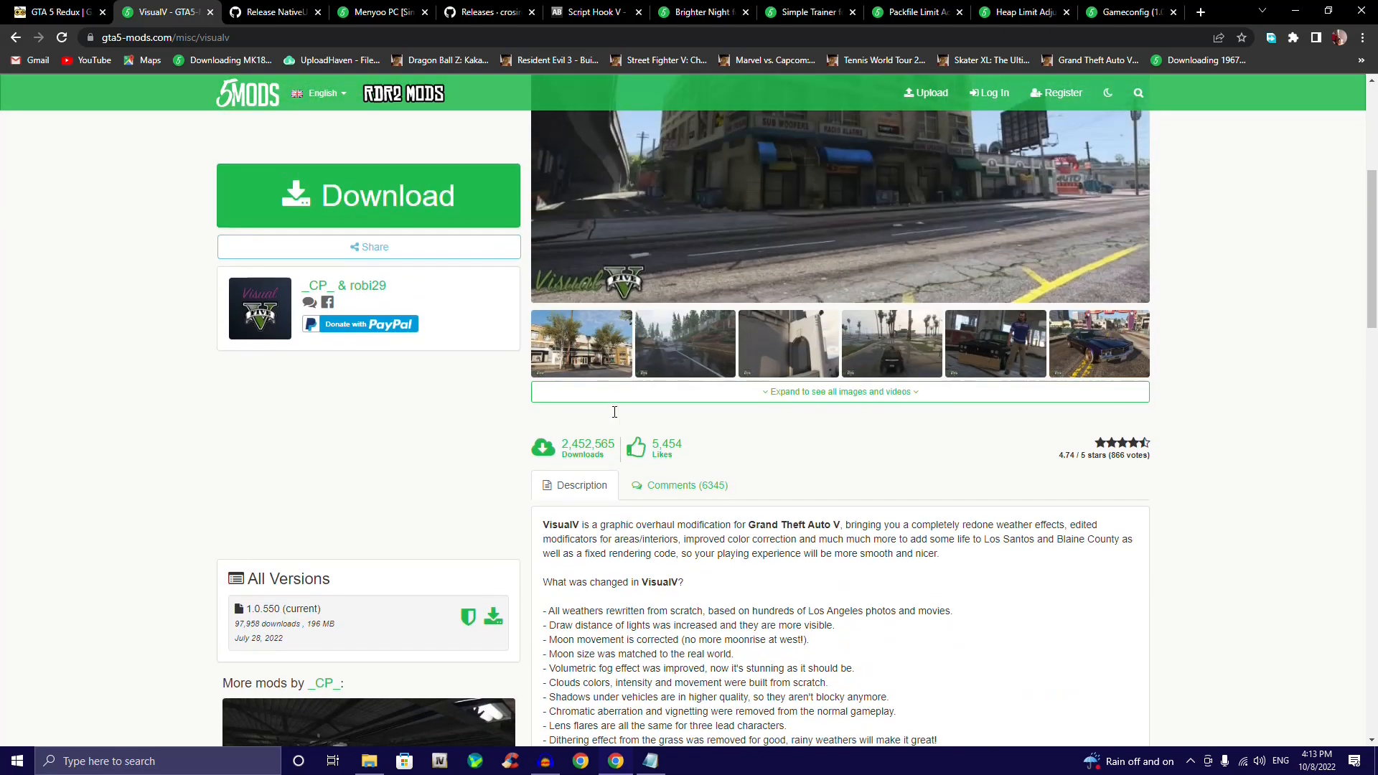
pyautogui.scroll(-8, 614, 412)
pyautogui.scroll(5, 615, 411)
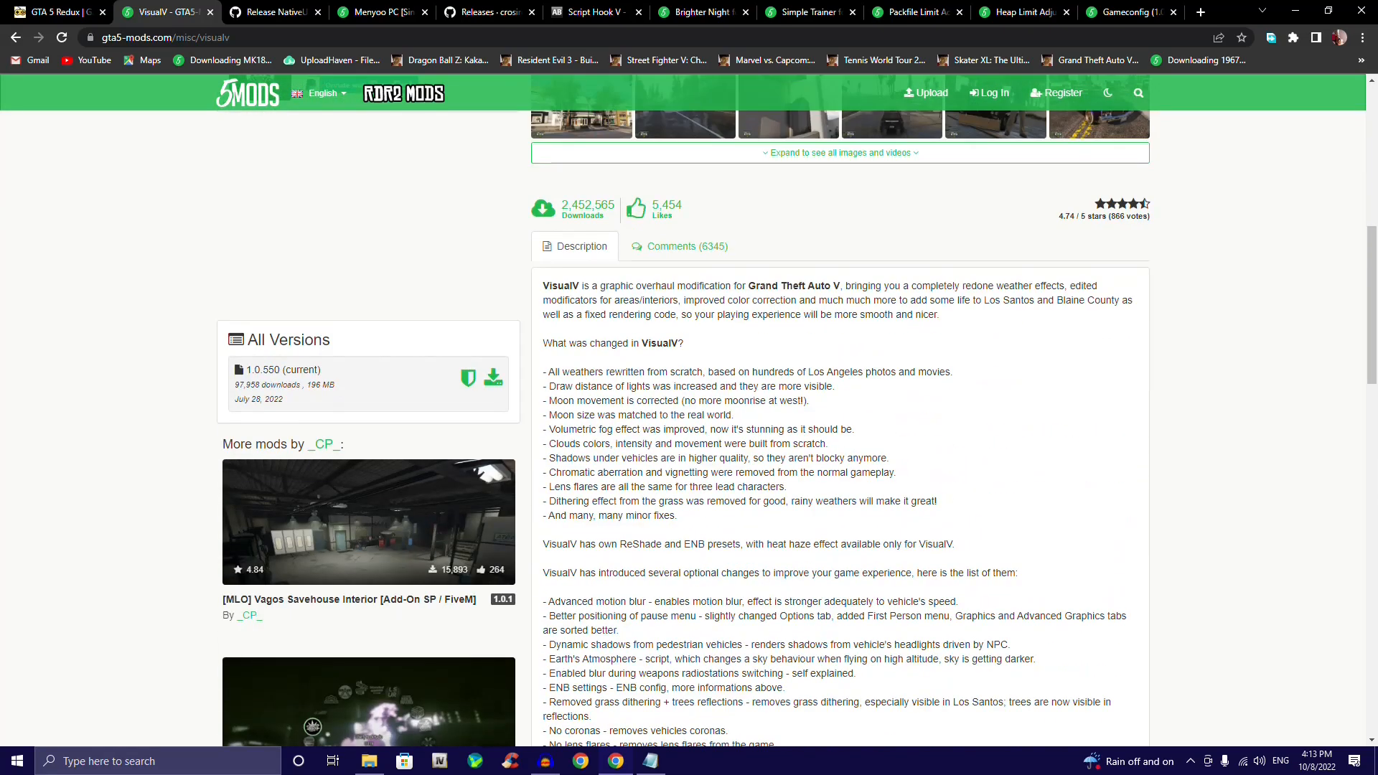
pyautogui.scroll(8, 890, 546)
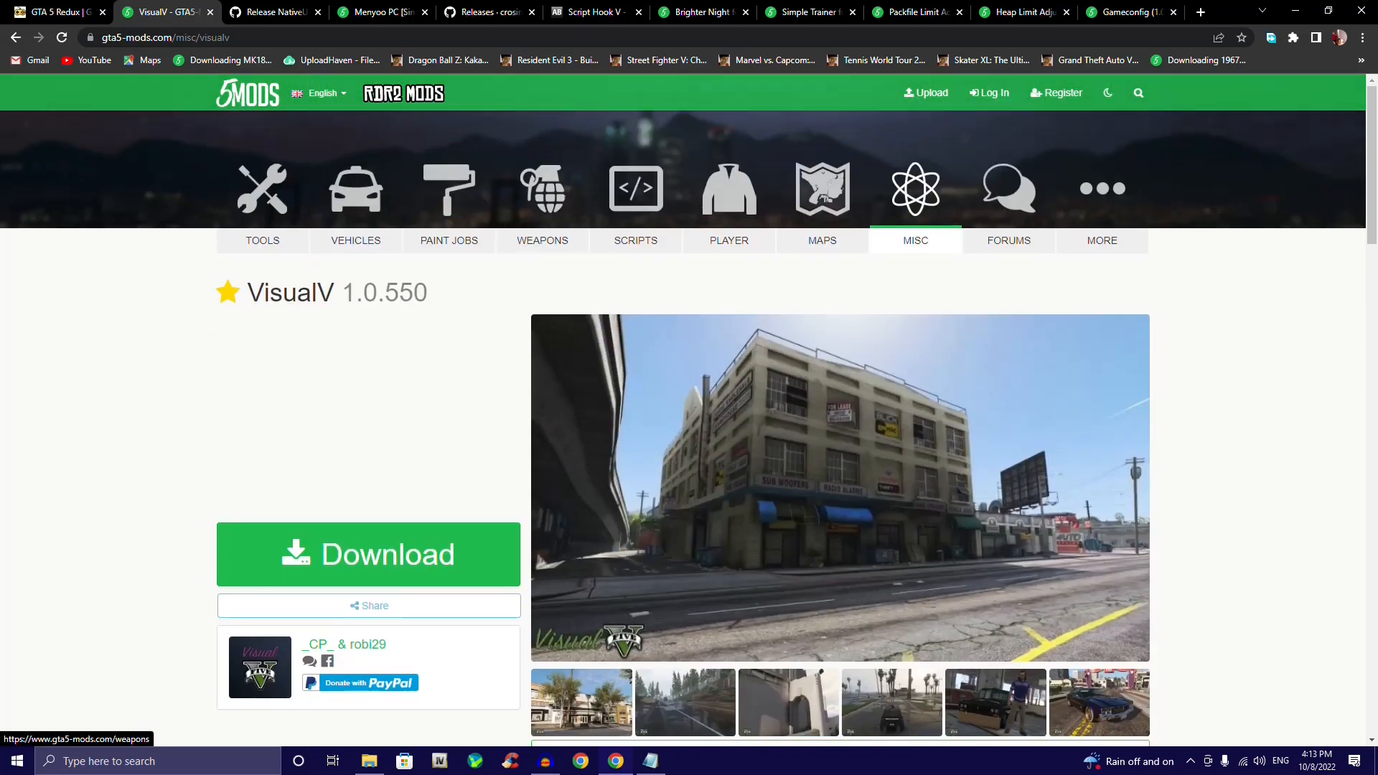
pyautogui.scroll(-5, 542, 237)
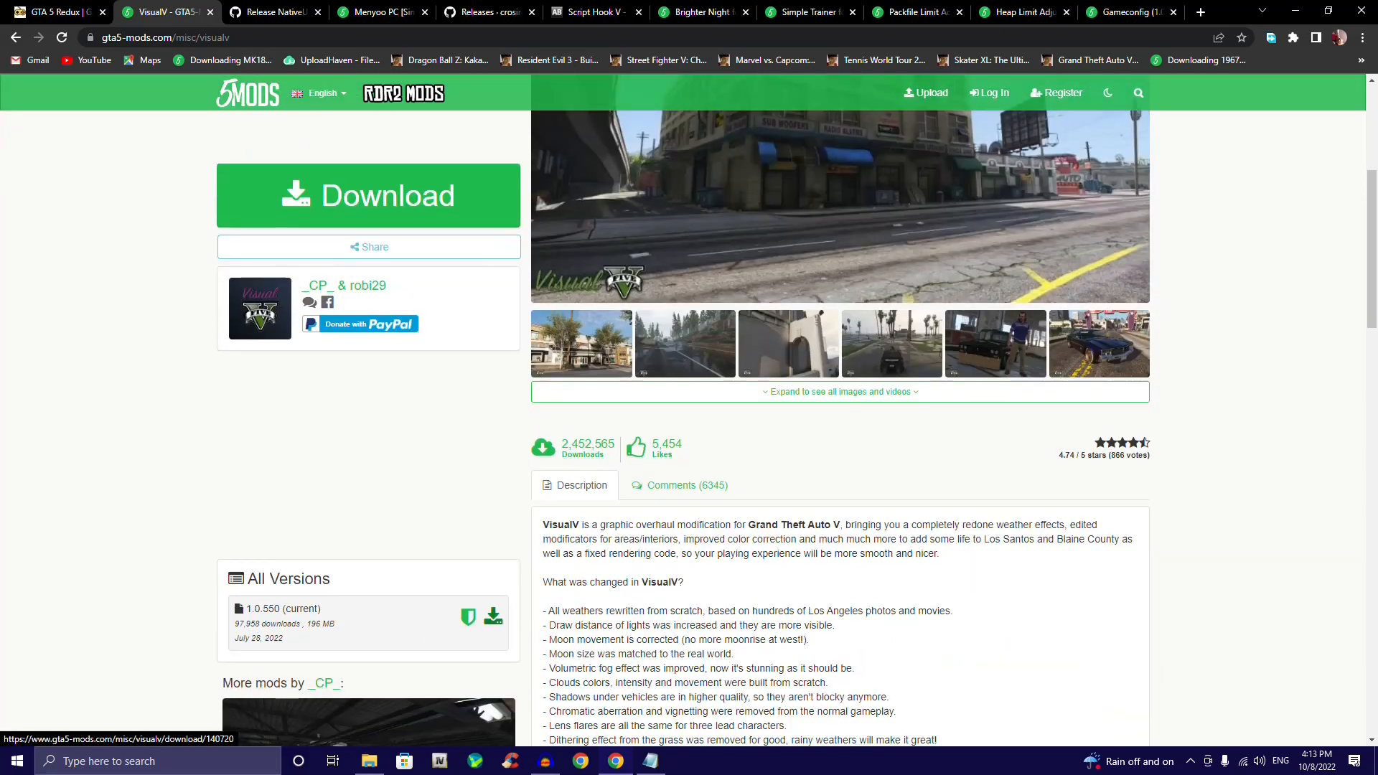
pyautogui.click(493, 616)
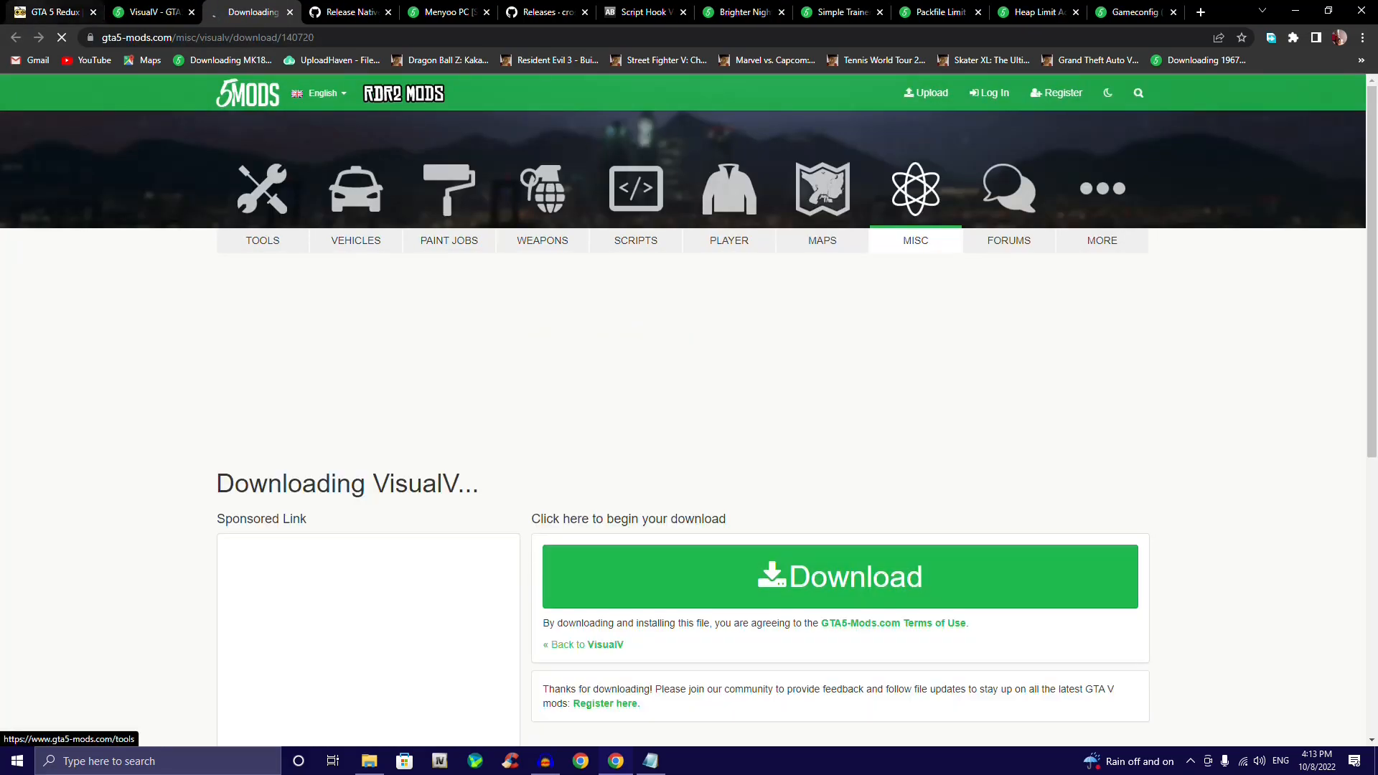
pyautogui.click(290, 13)
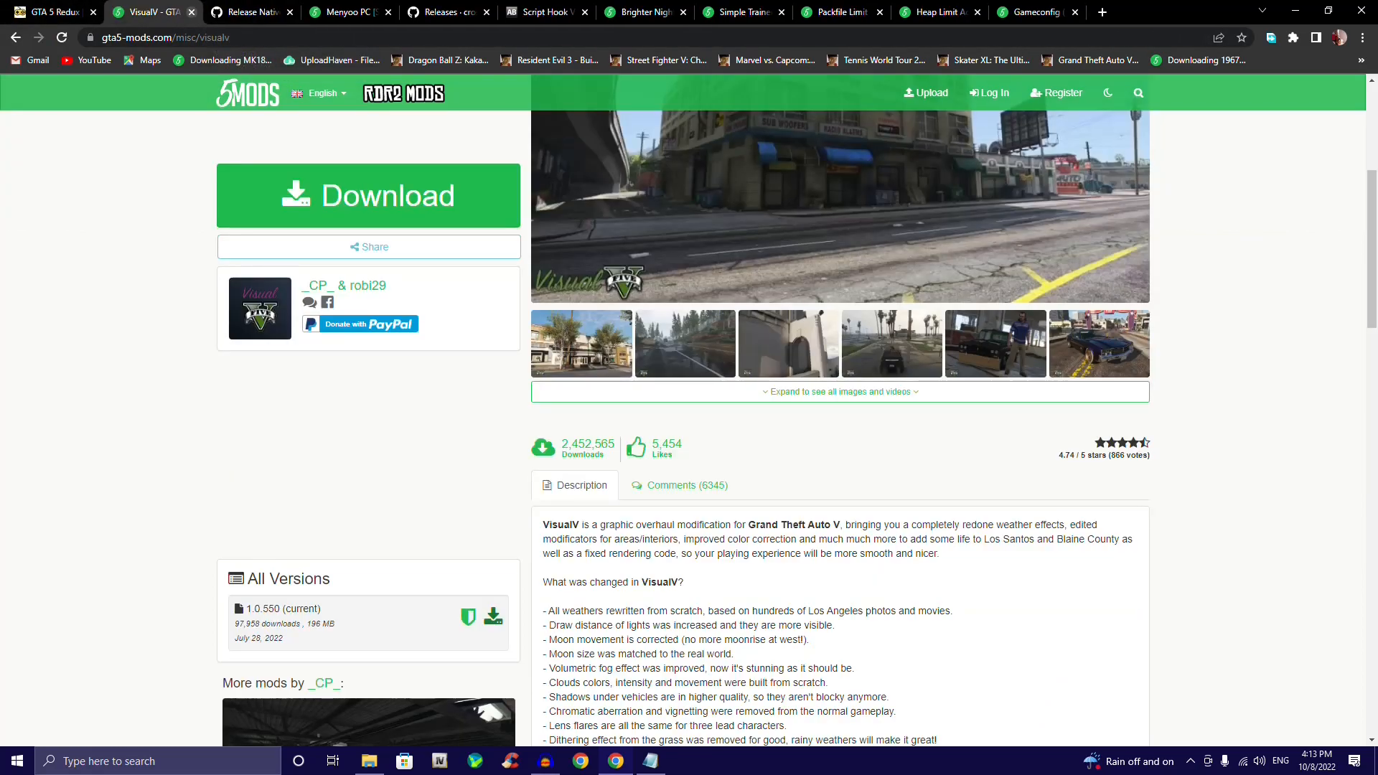
pyautogui.click(191, 12)
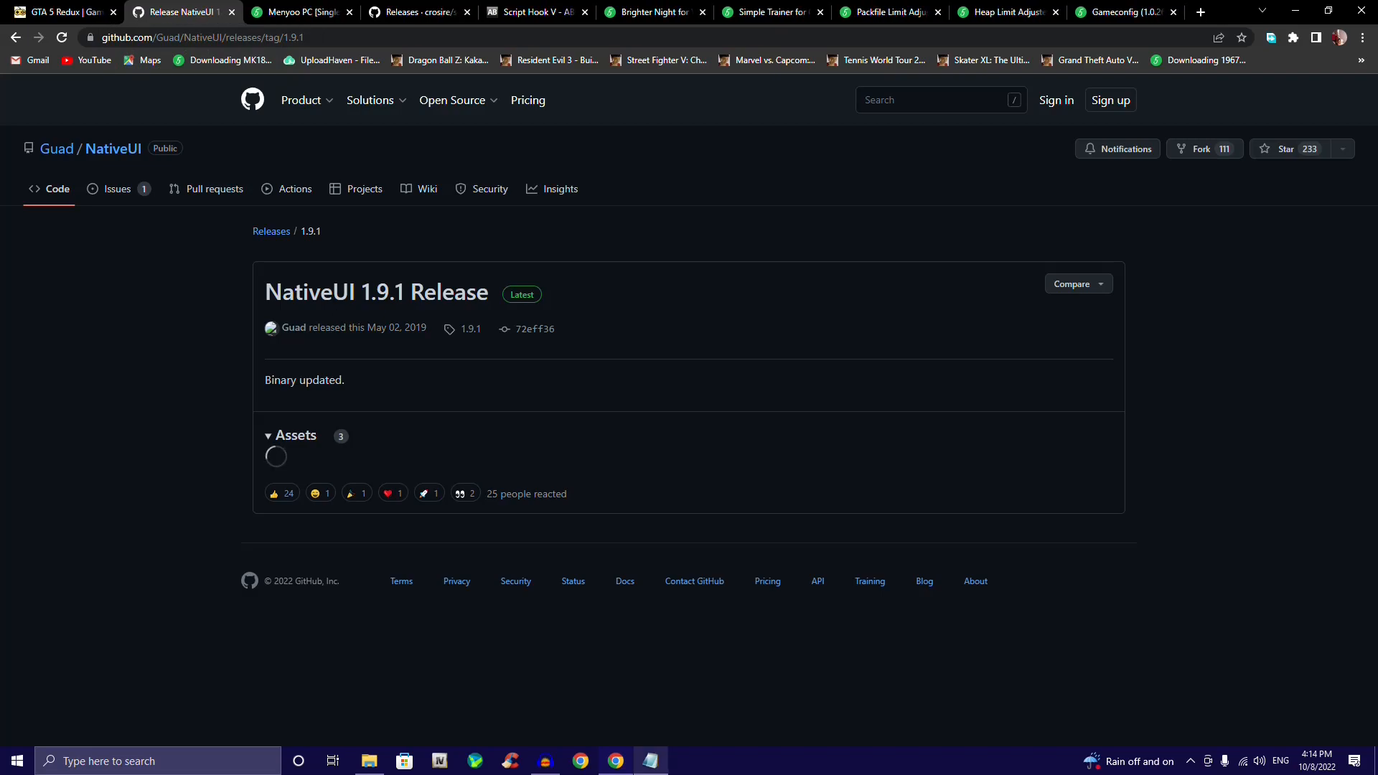
# Step: Check the Native UI entry in the mods list of the Modding Video notes, and return to its GitHub release page
pyautogui.click(650, 760)
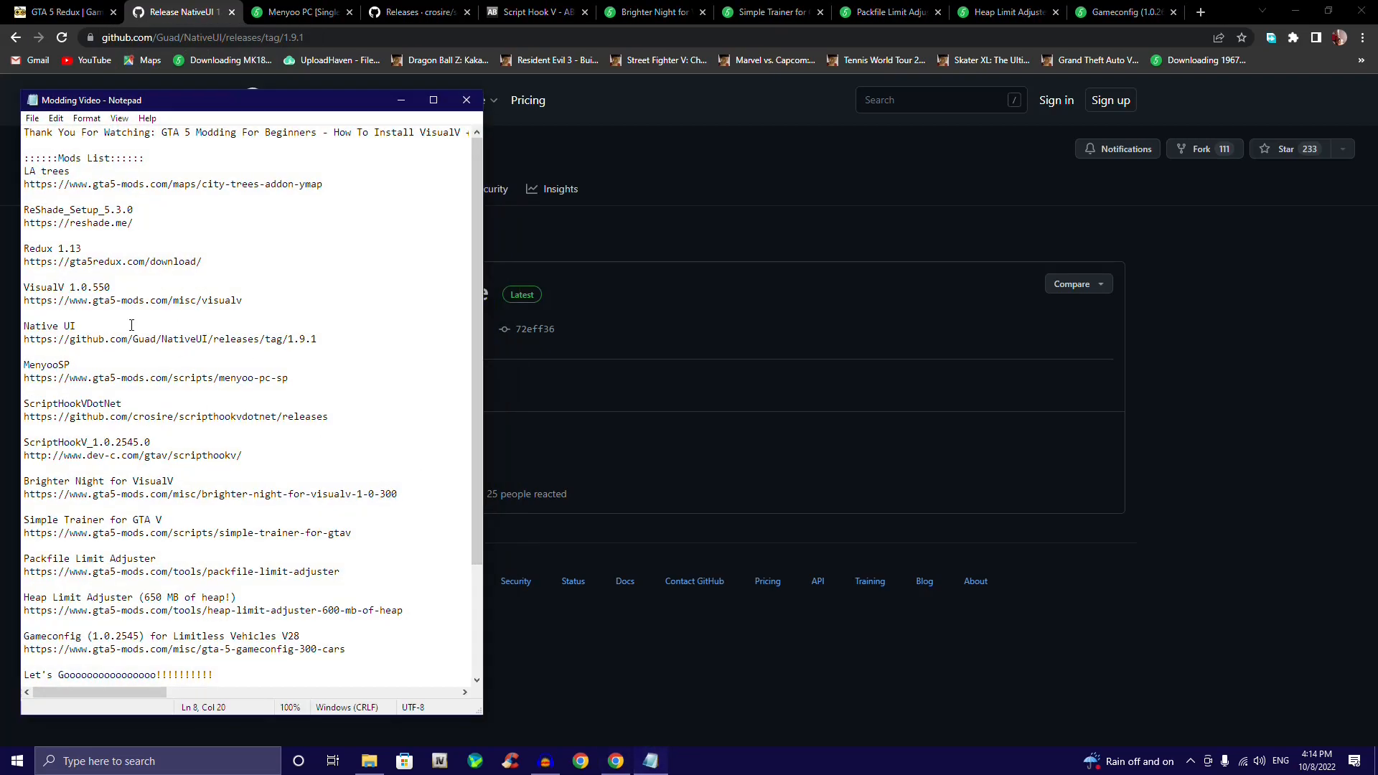
pyautogui.moveTo(24, 327); pyautogui.dragTo(75, 327)
pyautogui.click(455, 378)
pyautogui.click(401, 100)
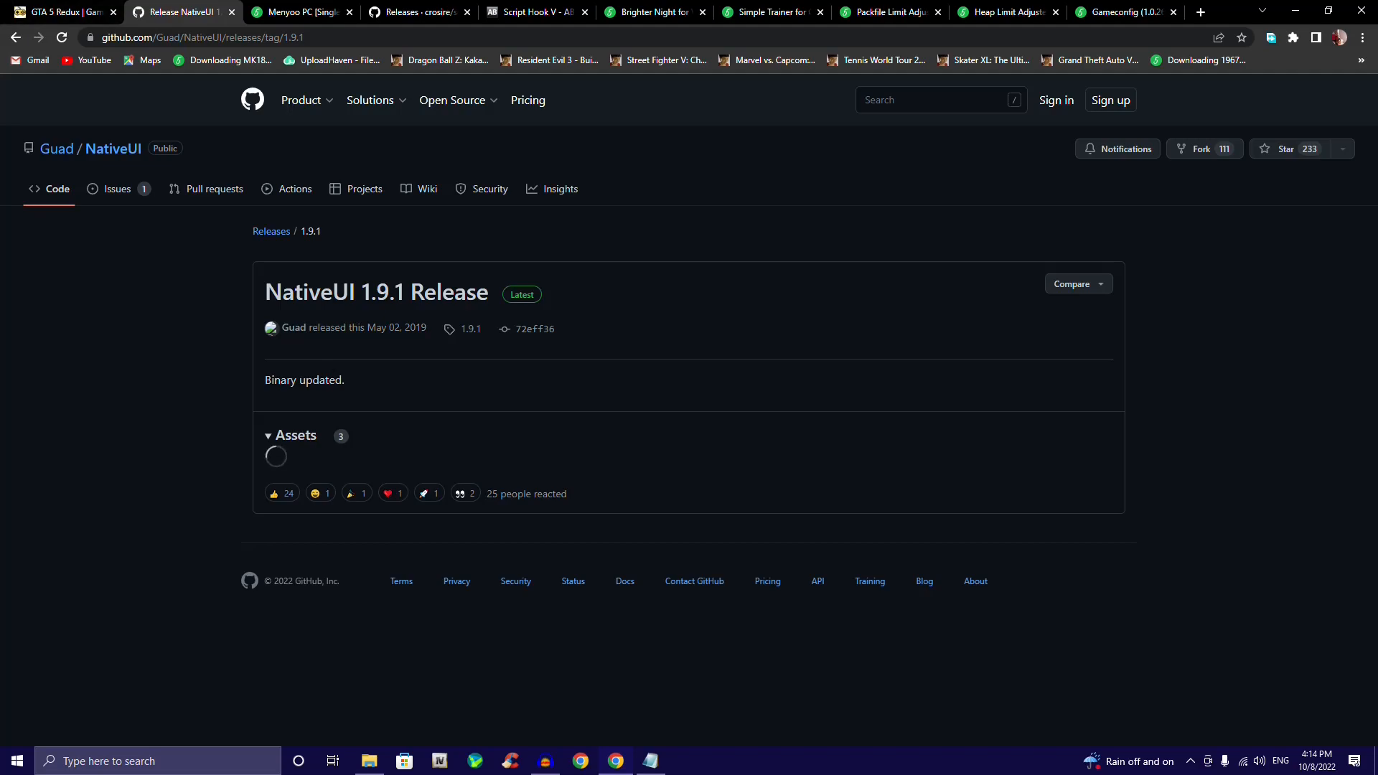
# Step: Reload the NativeUI 1.9.1 release page, download Release.zip from its assets, and close the page
pyautogui.click(62, 37)
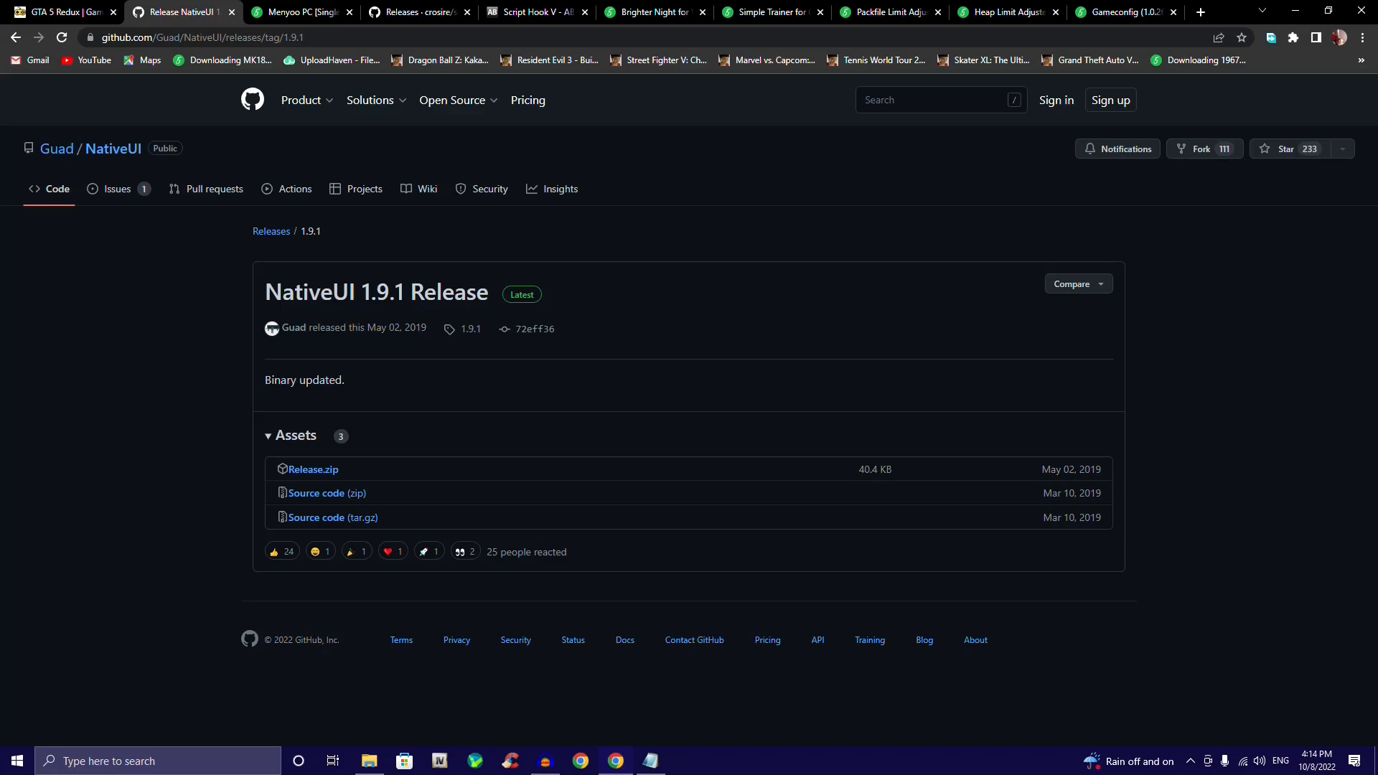
pyautogui.click(314, 469)
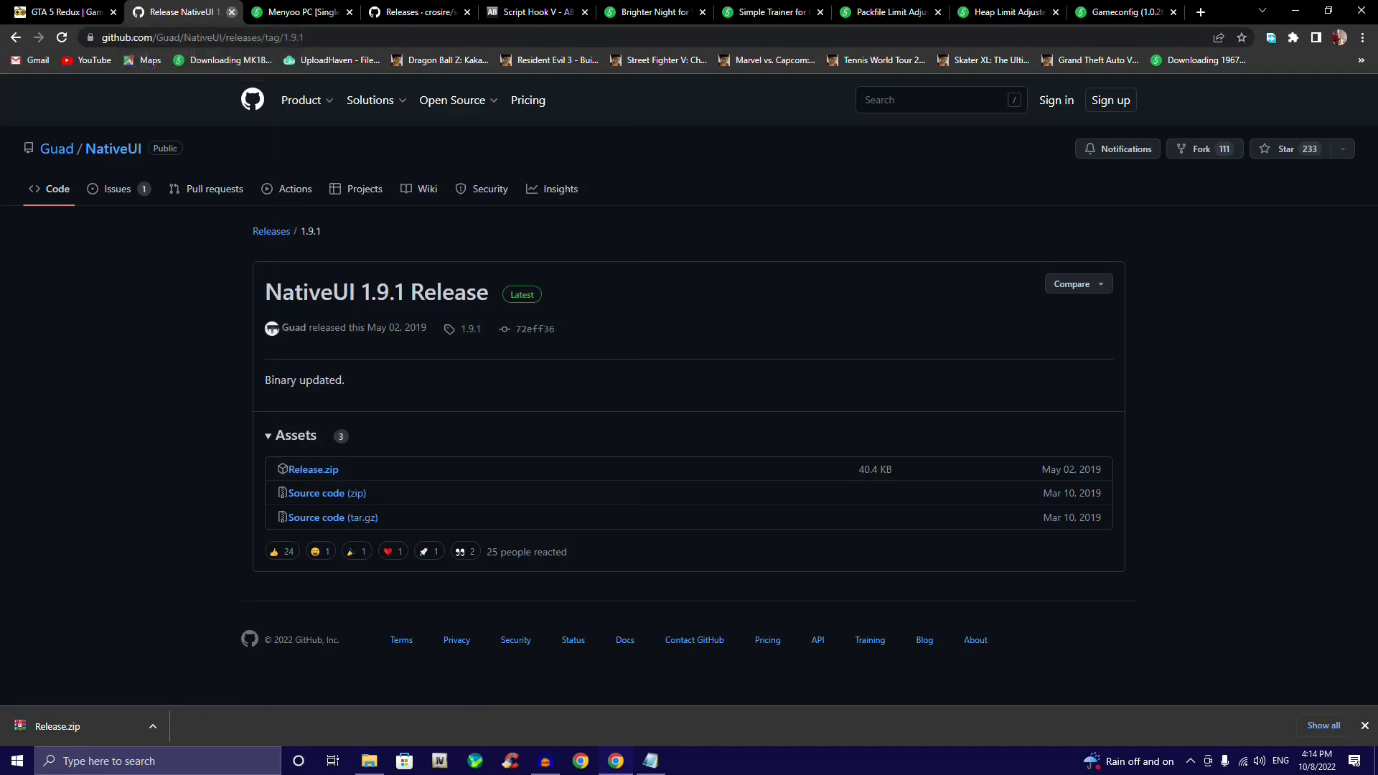
pyautogui.click(231, 12)
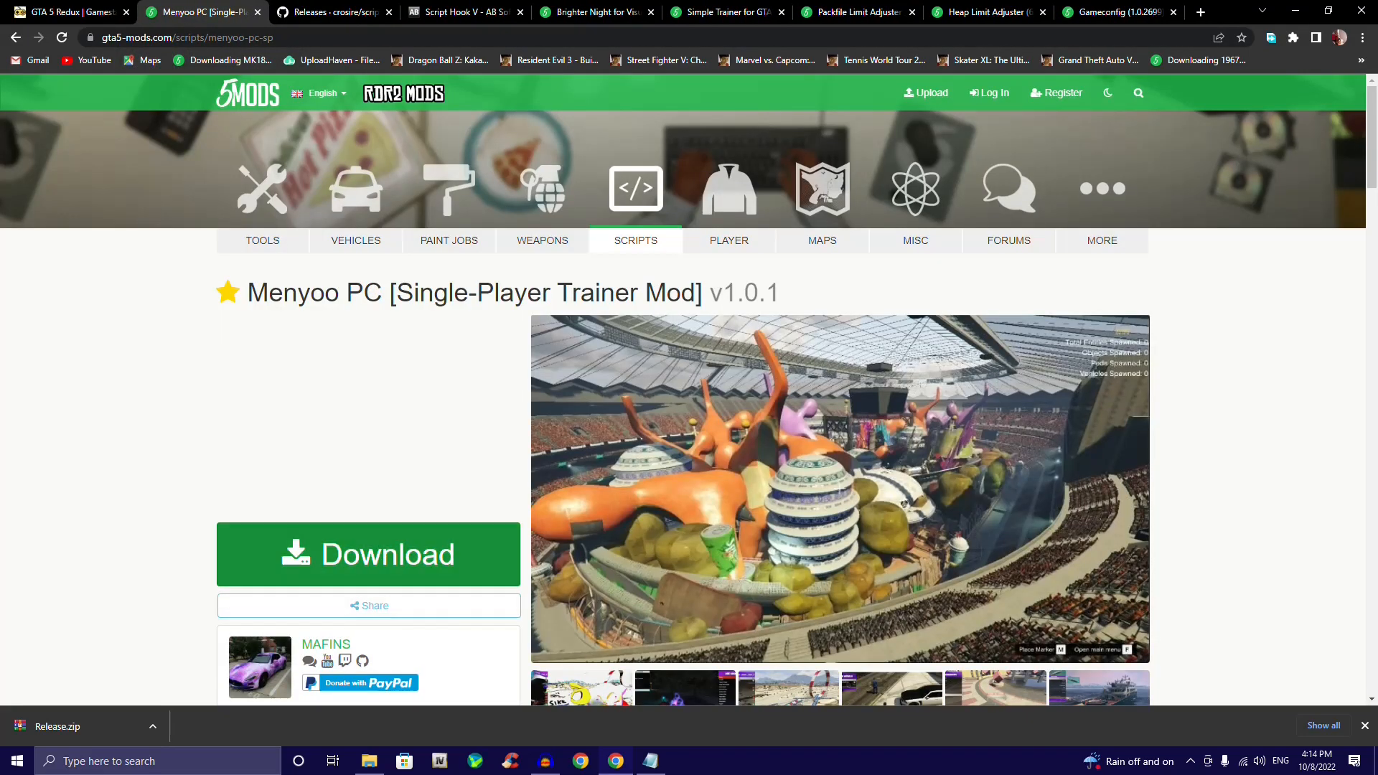
# Step: Find the current version v1.0.1 in the Menyoo PC mod's version list and open its download link
pyautogui.scroll(-5, 689, 387)
pyautogui.scroll(5, 689, 387)
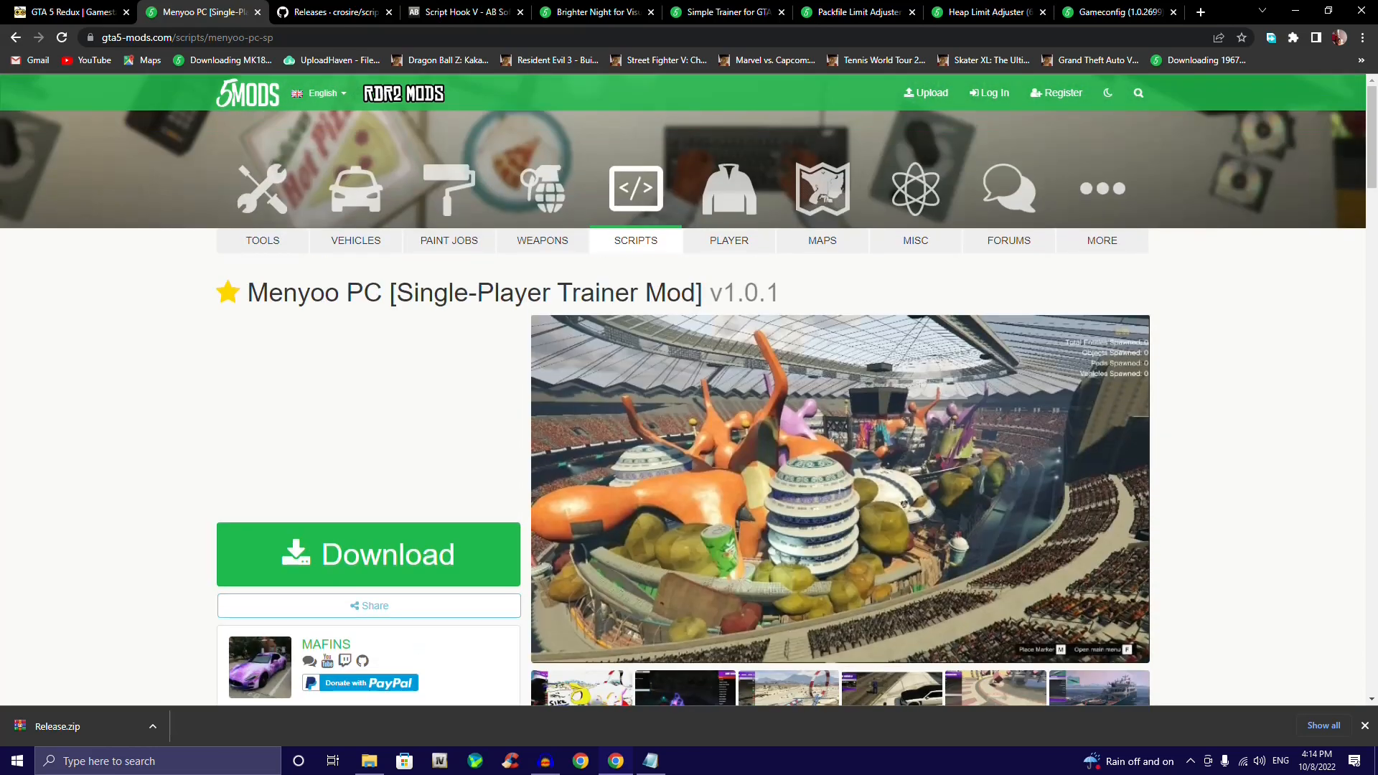
pyautogui.scroll(-5, 607, 650)
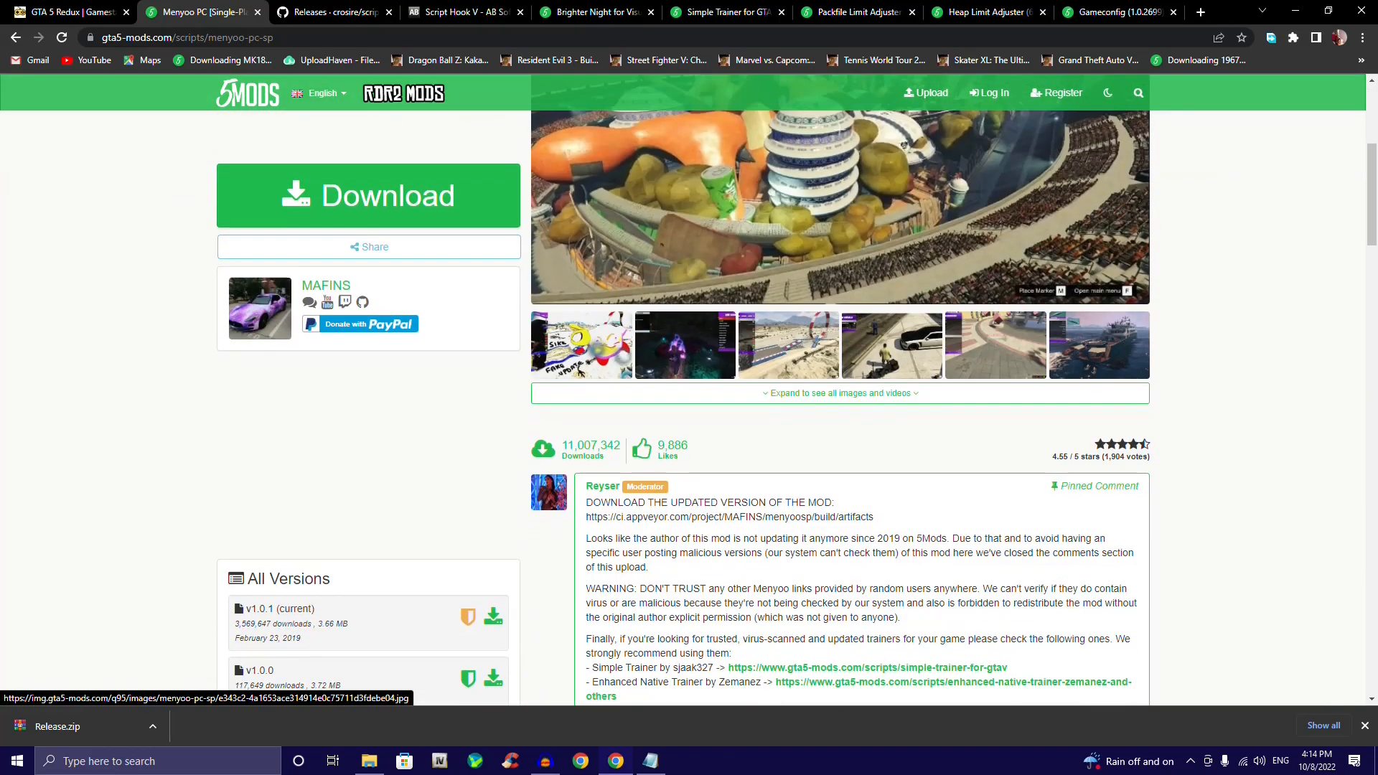
pyautogui.scroll(-3, 608, 650)
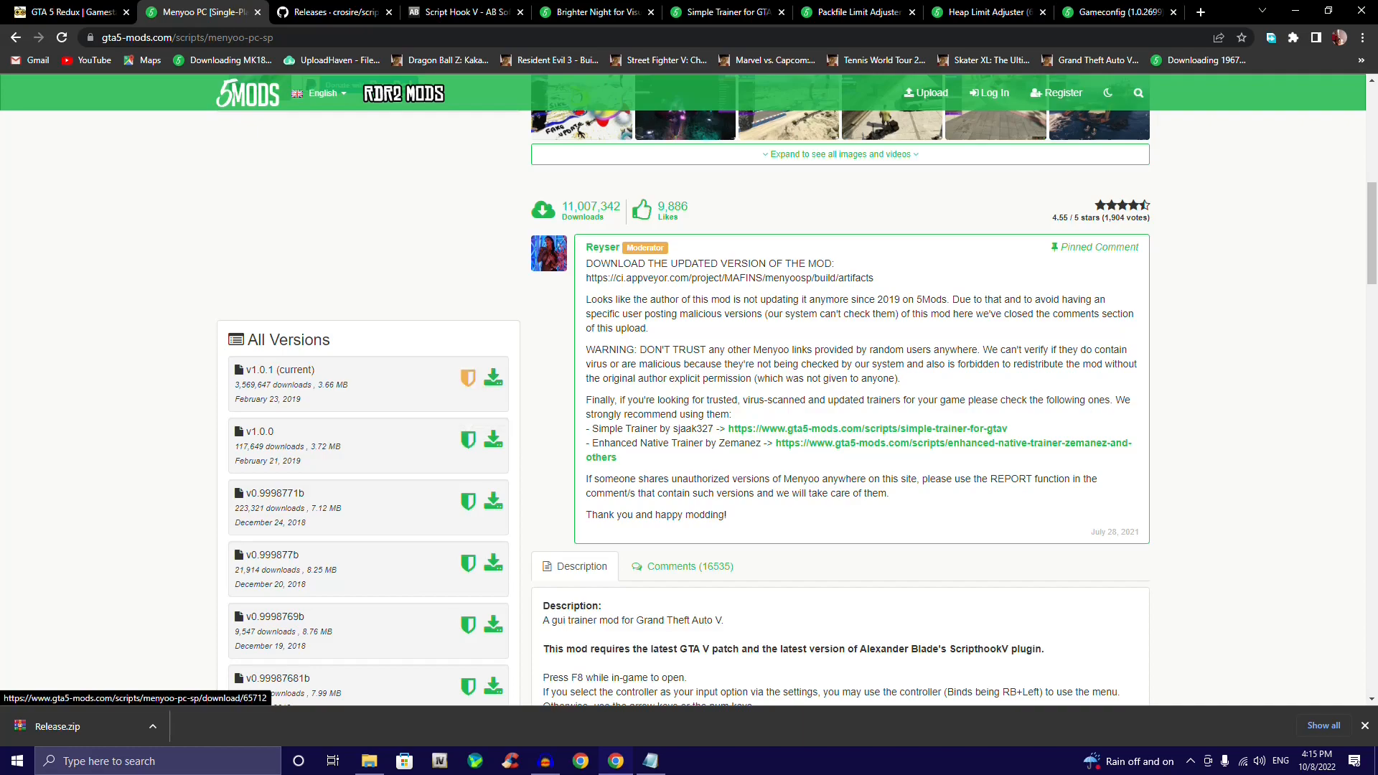
pyautogui.moveTo(315, 370); pyautogui.dragTo(275, 365)
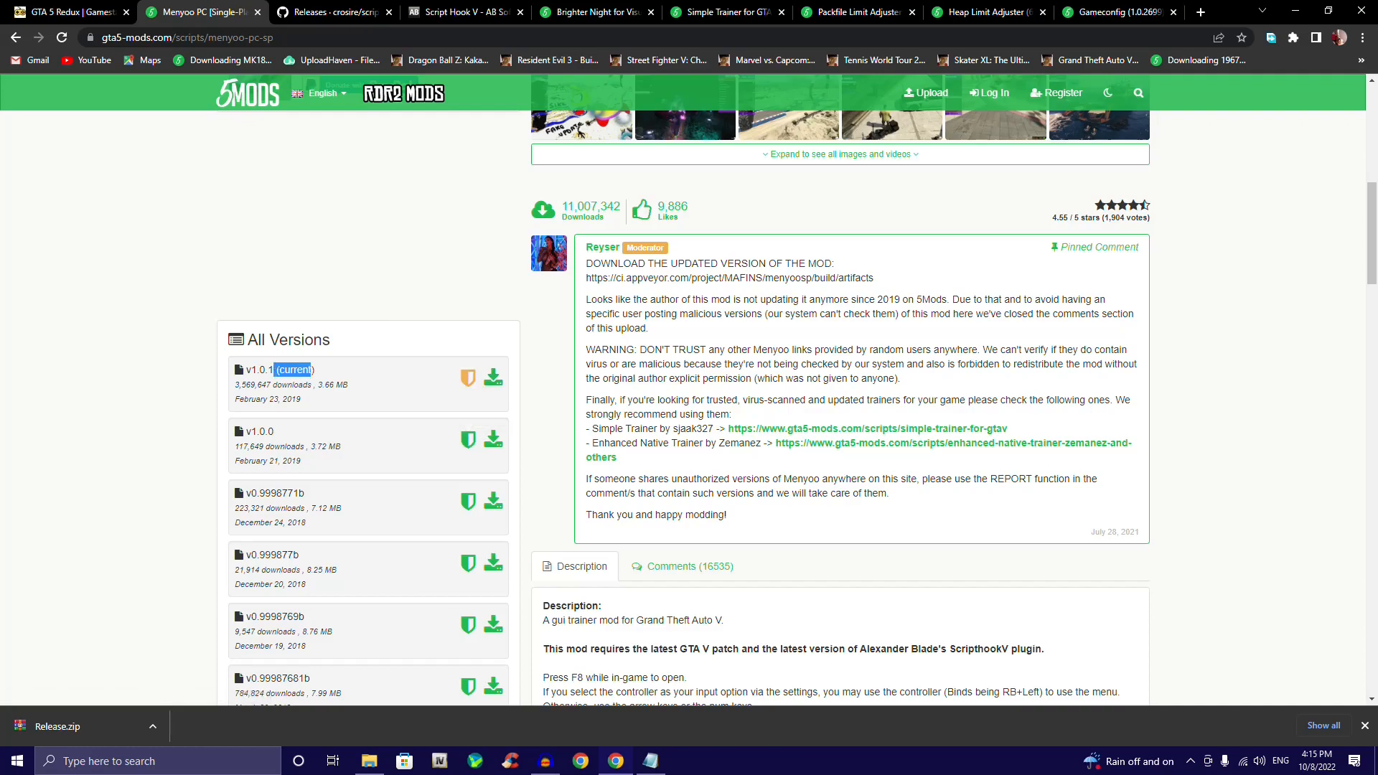
pyautogui.click(493, 376)
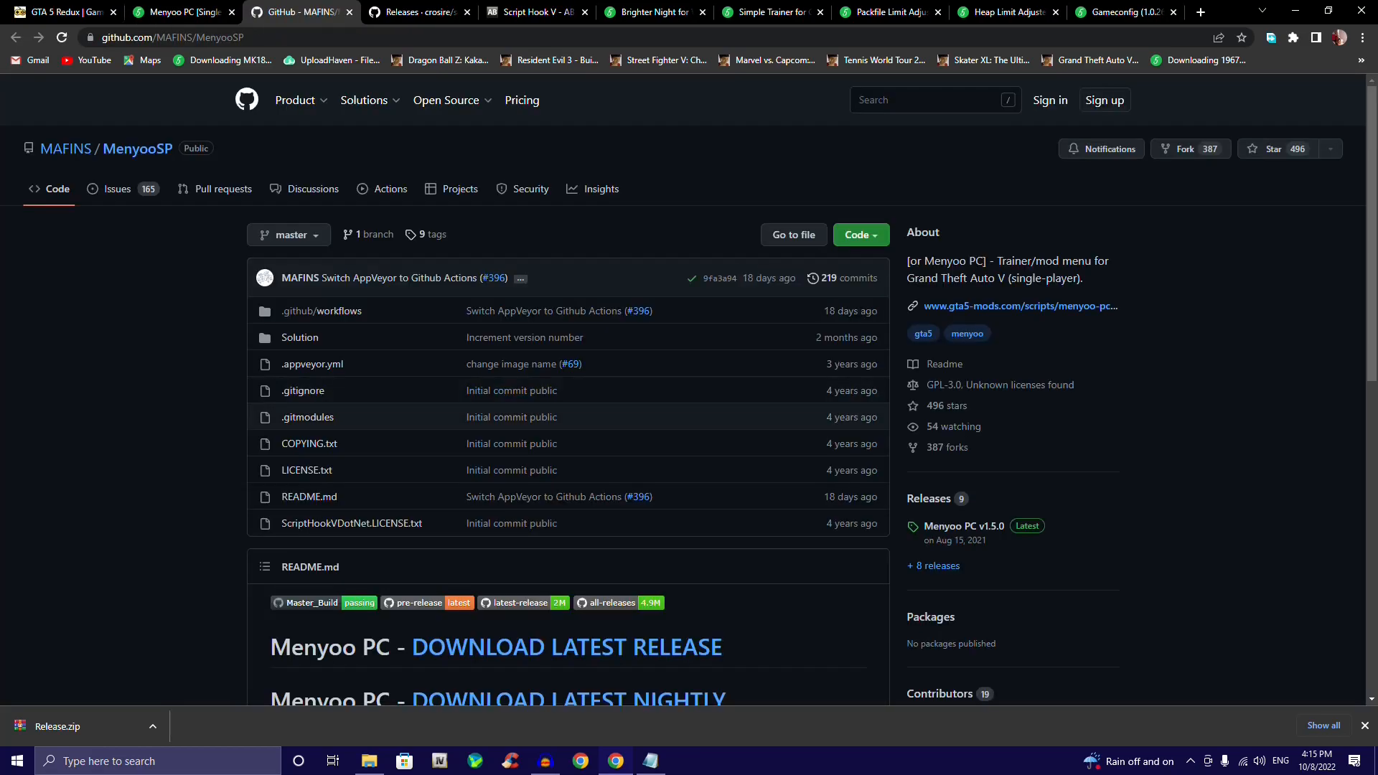
# Step: Download the latest release of Menyoo PC from its GitHub readme, and close the GitHub and mod pages
pyautogui.scroll(-5, 689, 388)
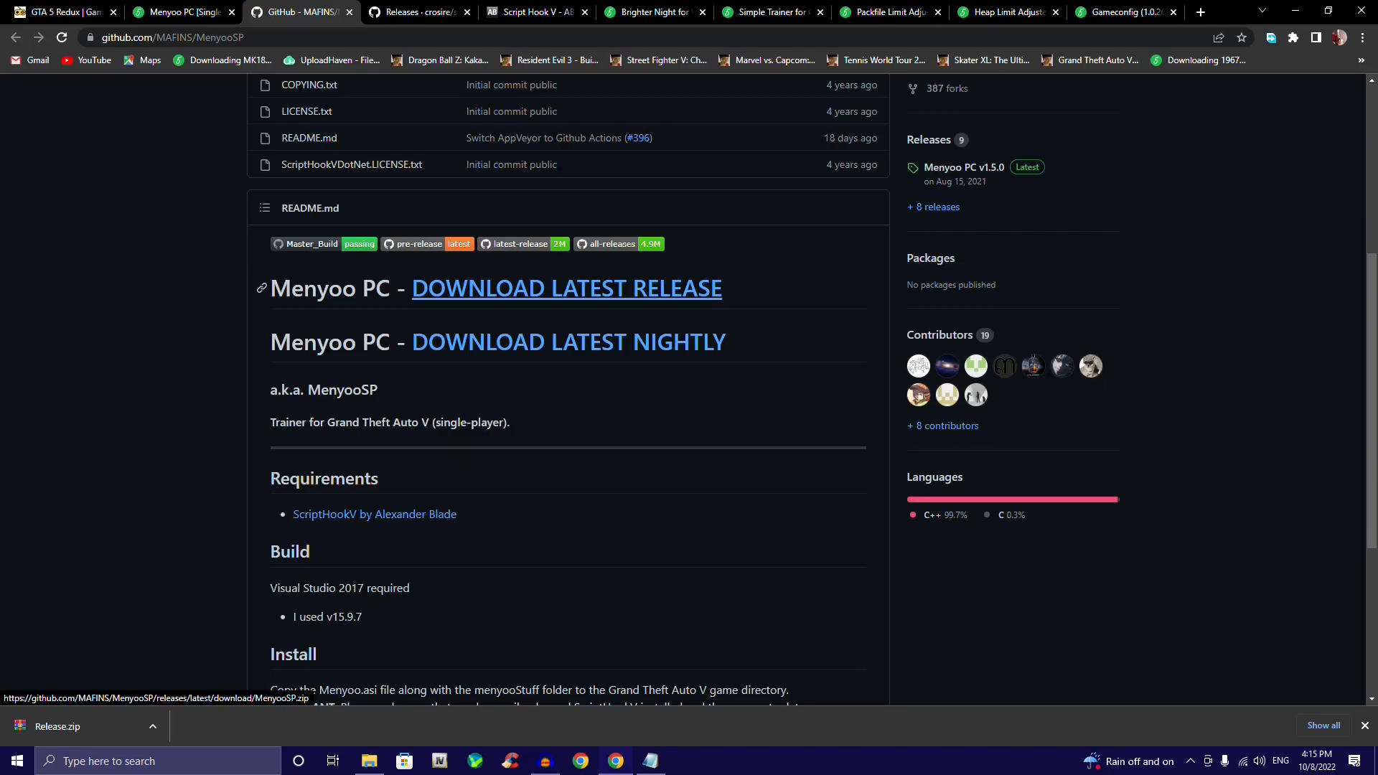
pyautogui.click(567, 289)
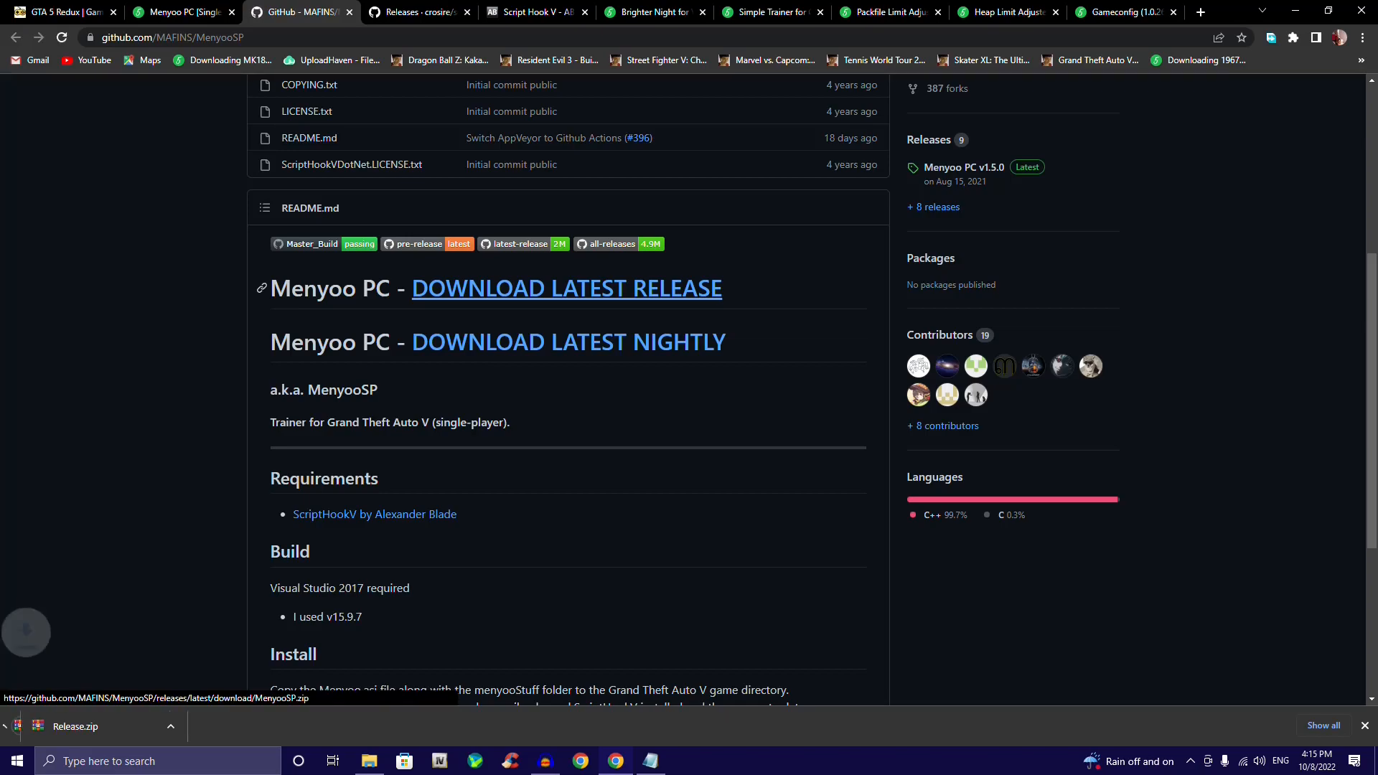
pyautogui.scroll(-2, 567, 323)
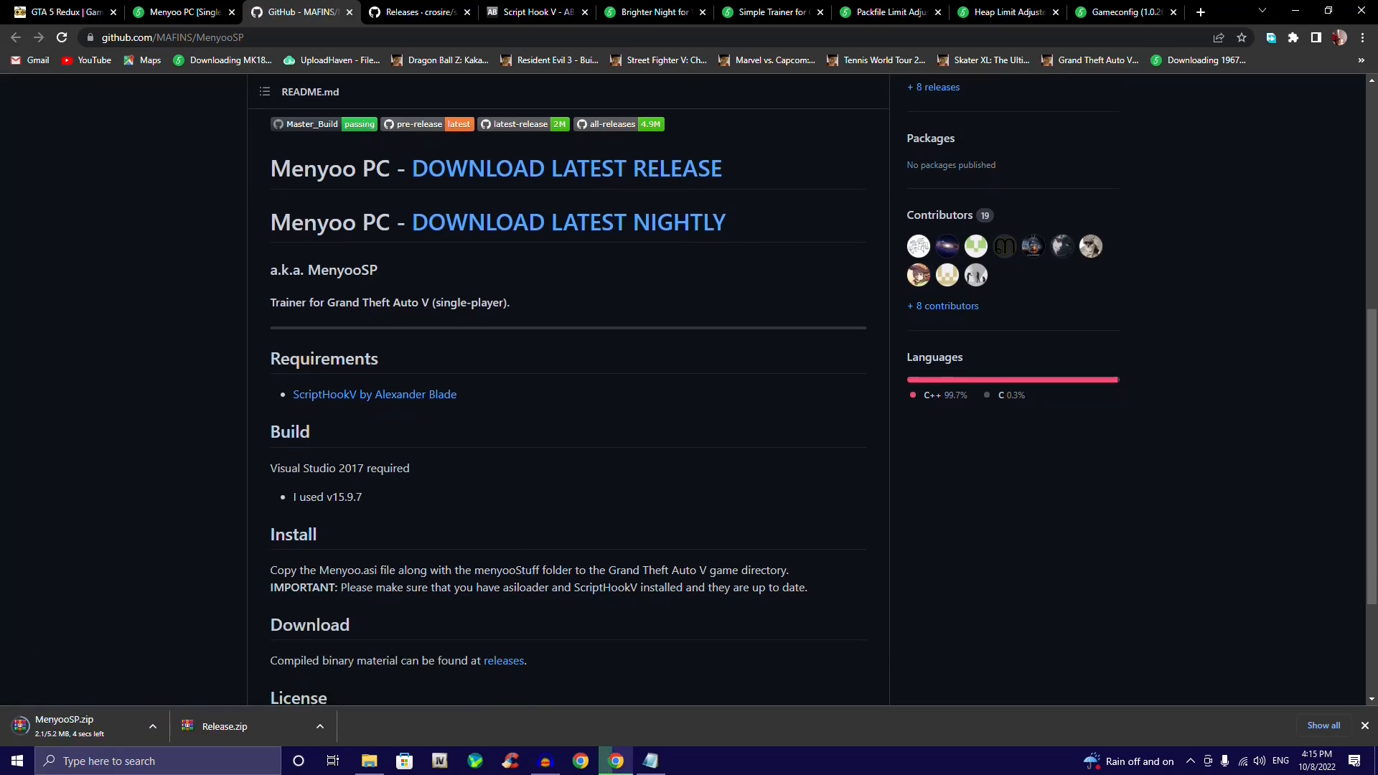
pyautogui.click(349, 12)
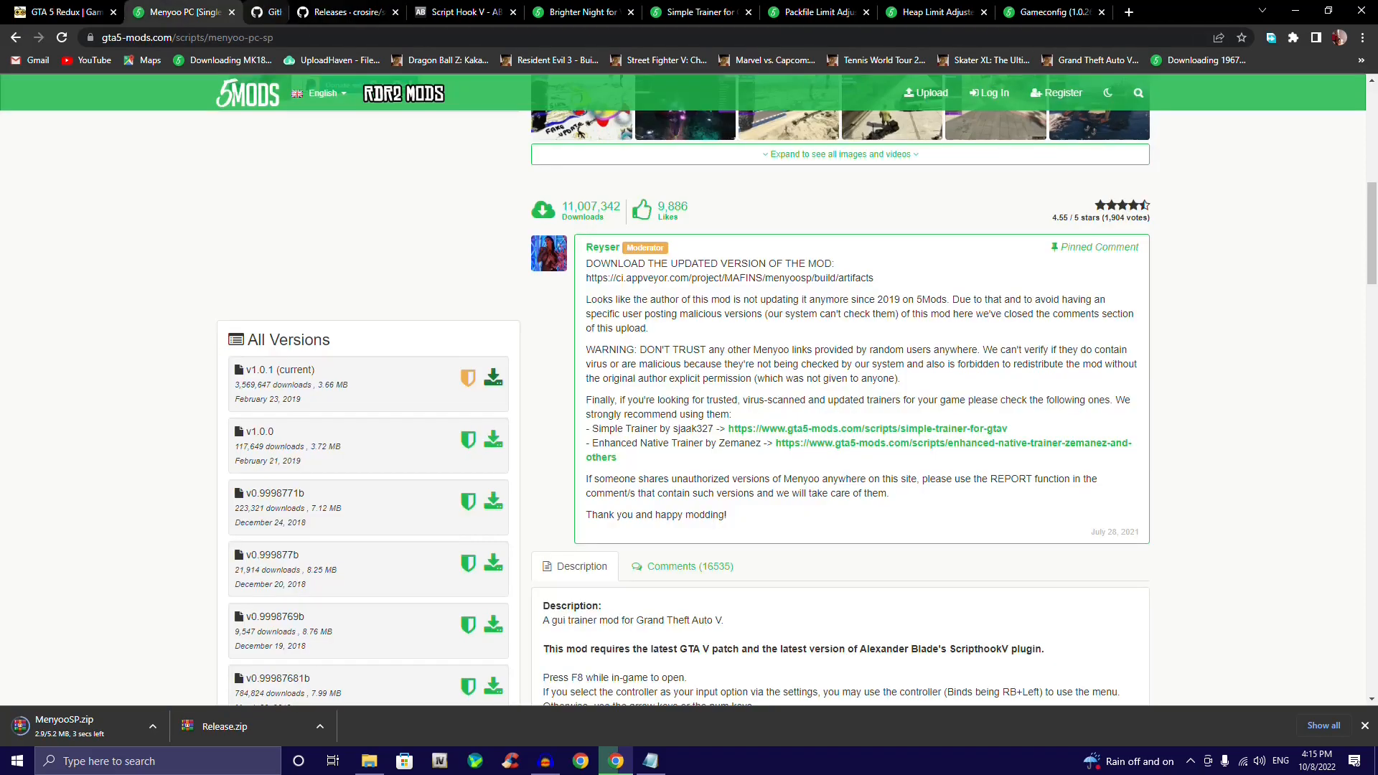
pyautogui.click(231, 12)
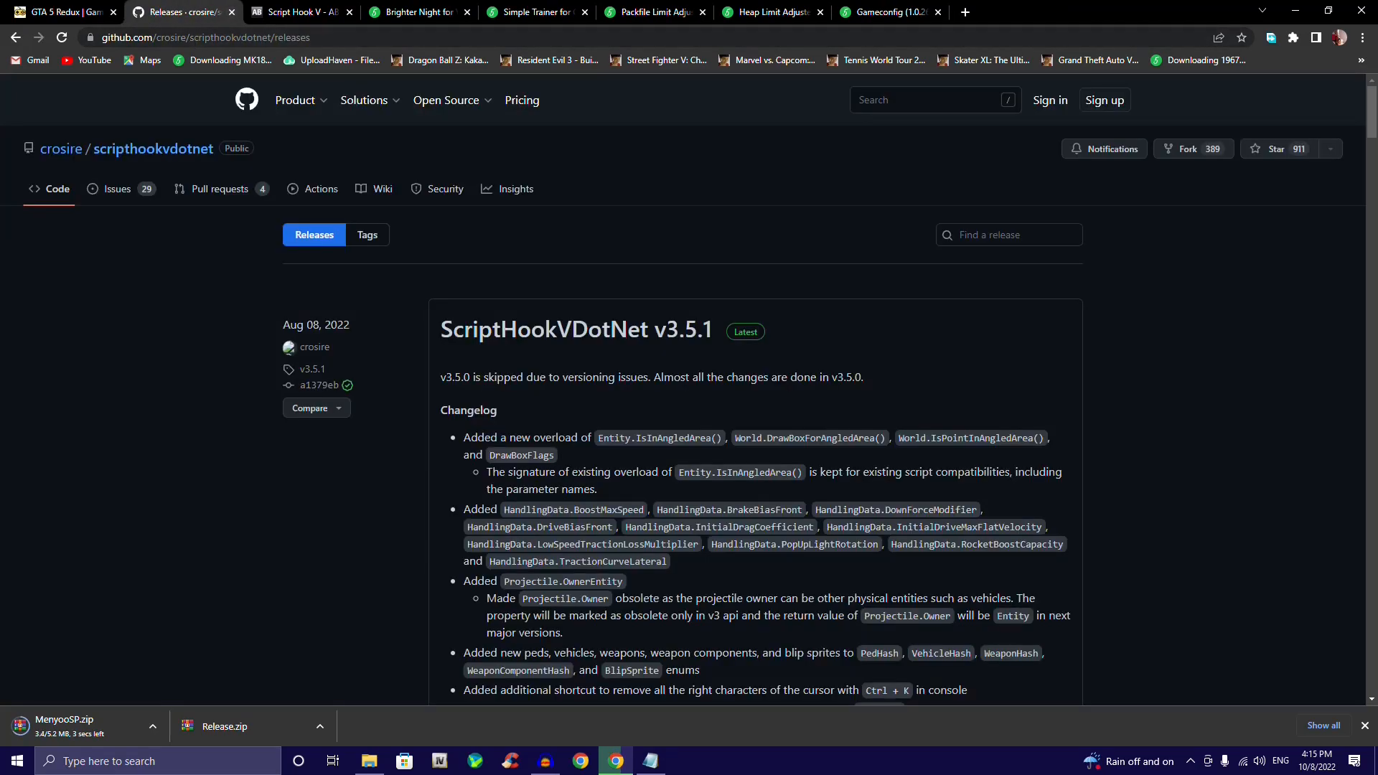
# Step: Check the ScriptHookVDotNet releases link in the mods list of the Modding Video notes
pyautogui.click(650, 761)
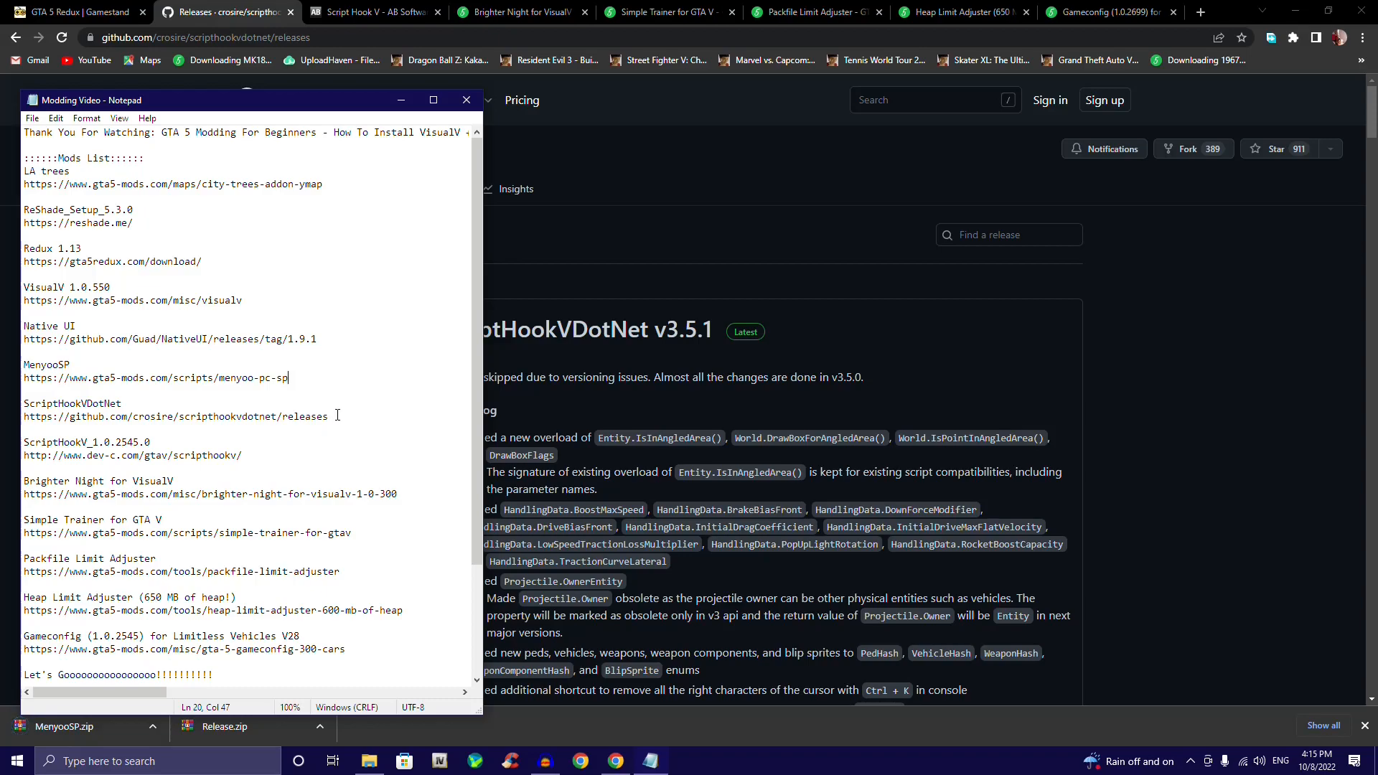
pyautogui.moveTo(329, 416); pyautogui.dragTo(25, 417)
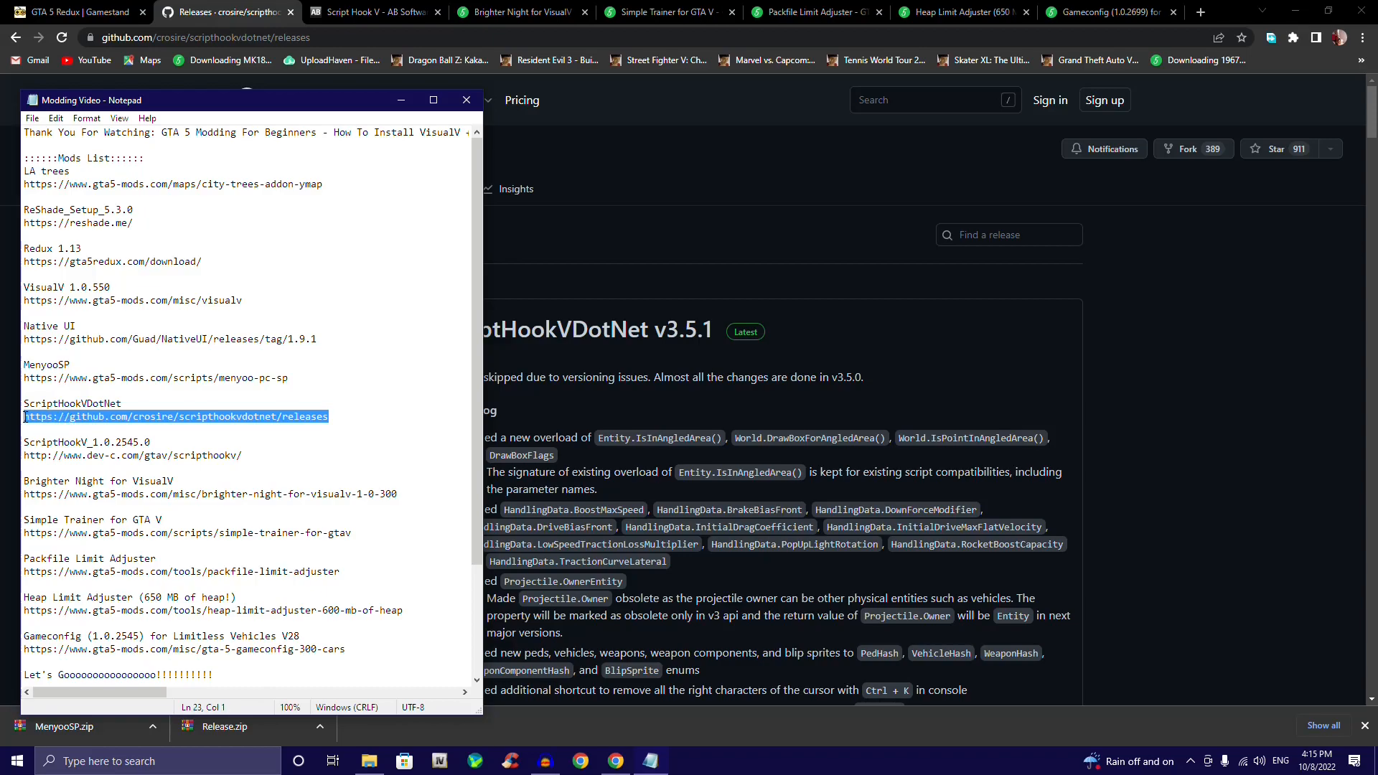
pyautogui.click(327, 422)
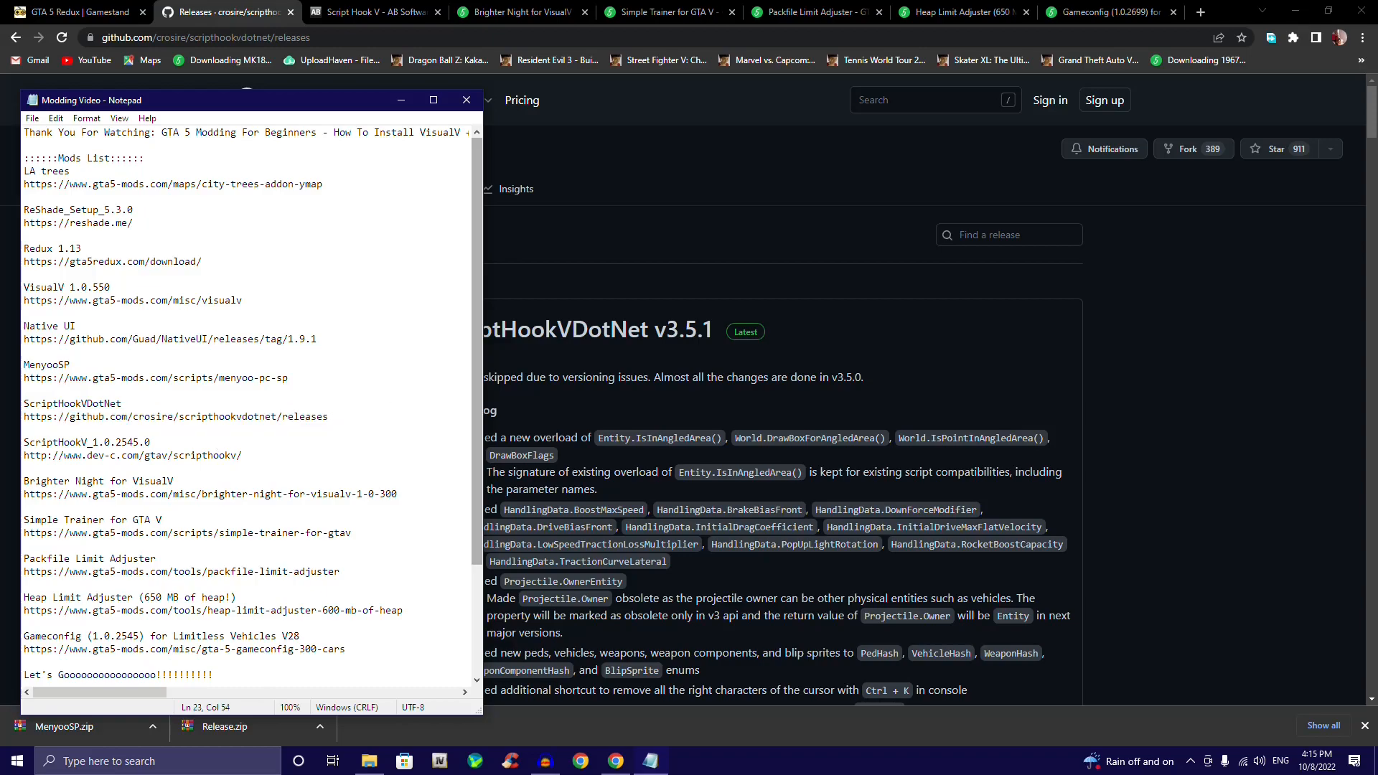
# Step: Download ScriptHookVDotNet.zip from the assets of the v3.5.1 release and close the releases page
pyautogui.click(560, 410)
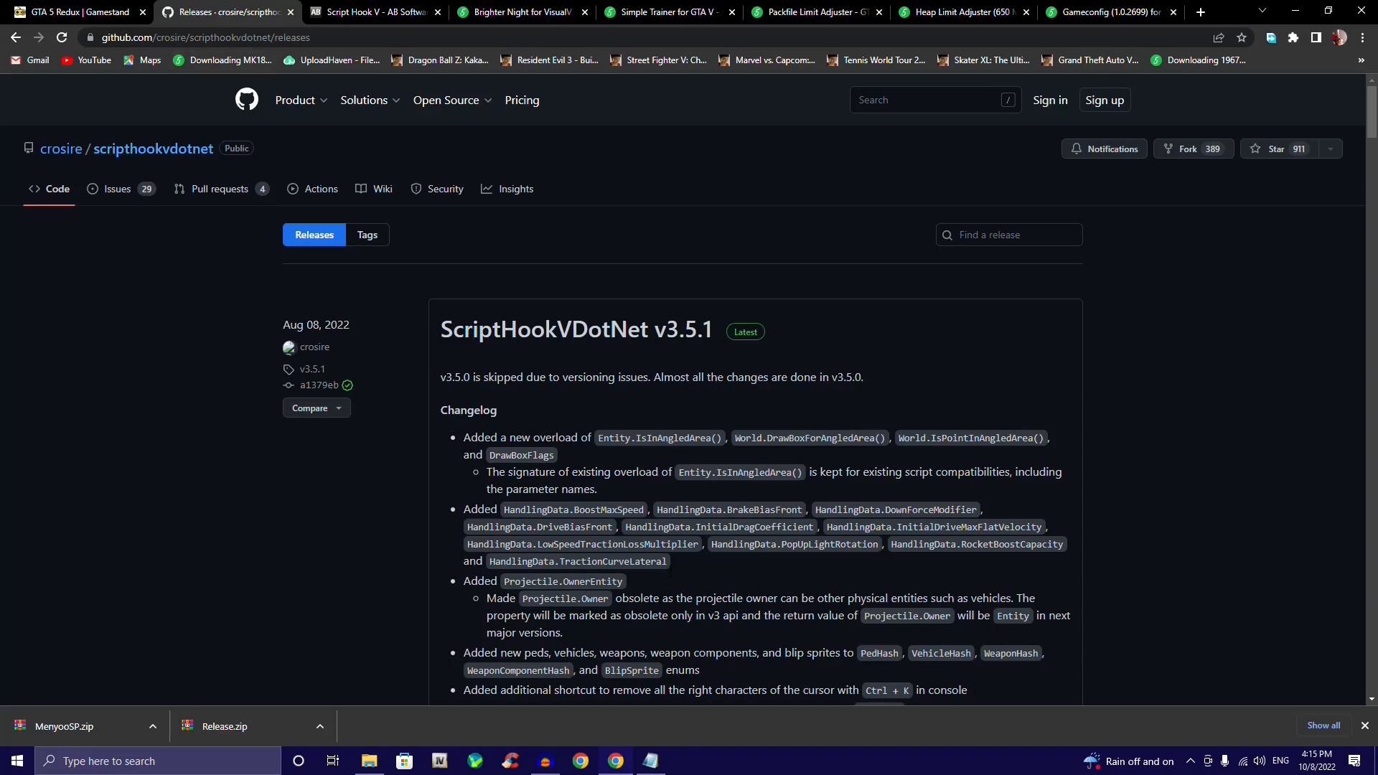
pyautogui.scroll(-3, 689, 387)
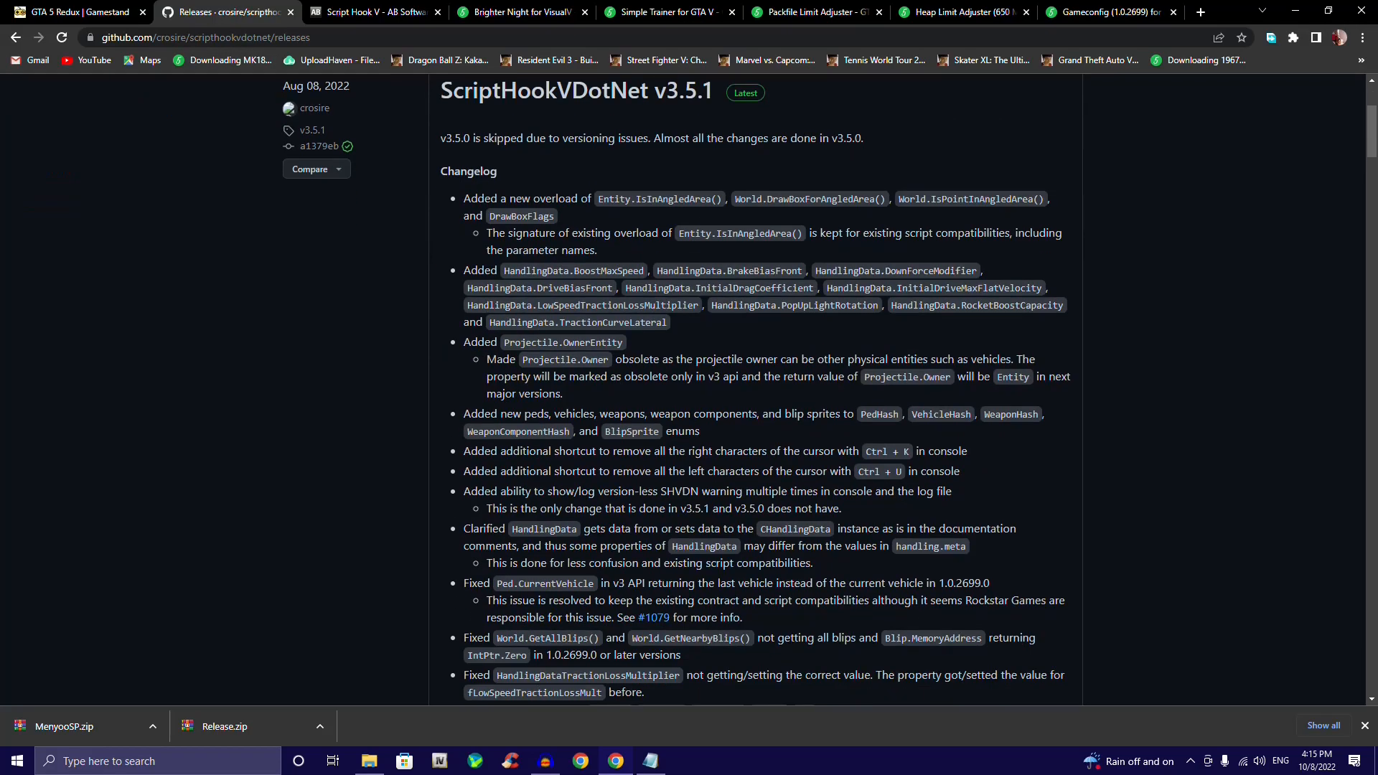
pyautogui.scroll(-8, 756, 389)
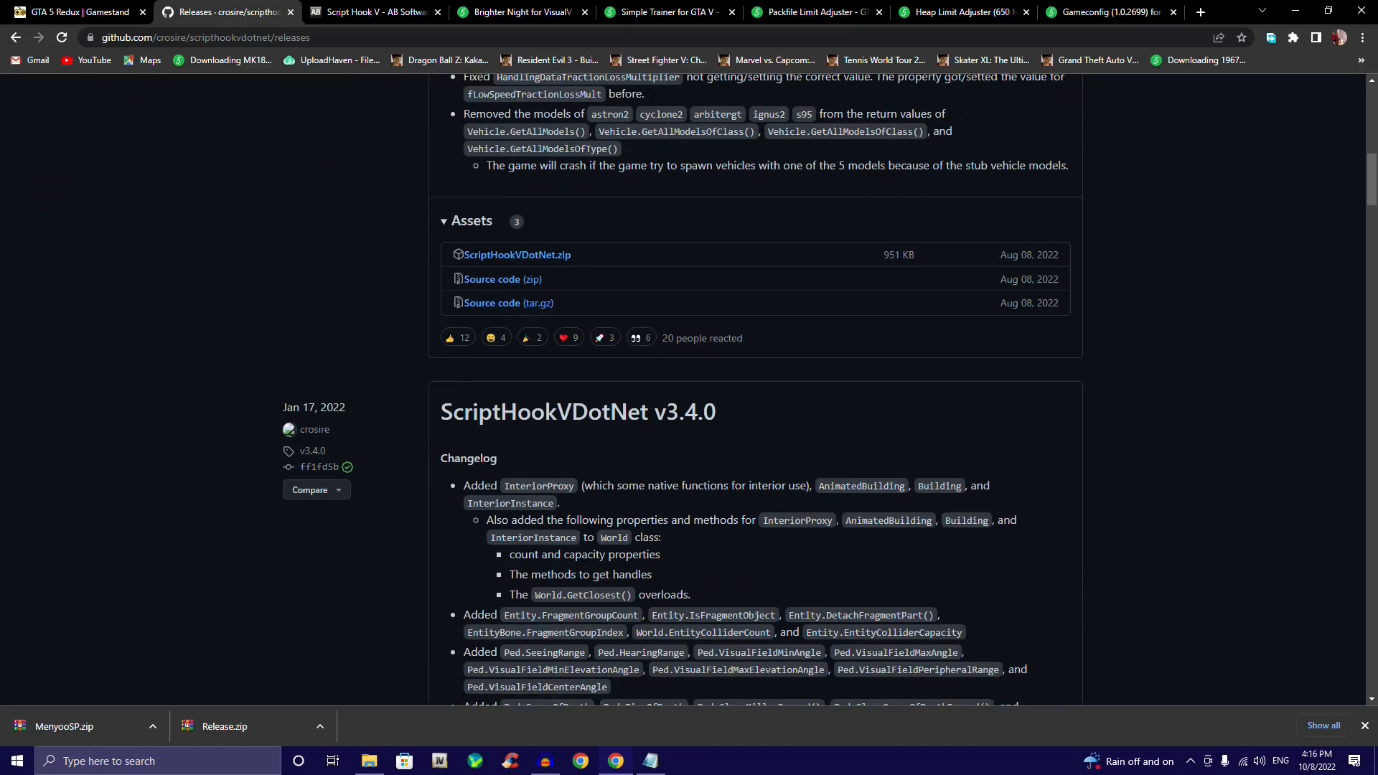
pyautogui.scroll(3, 756, 390)
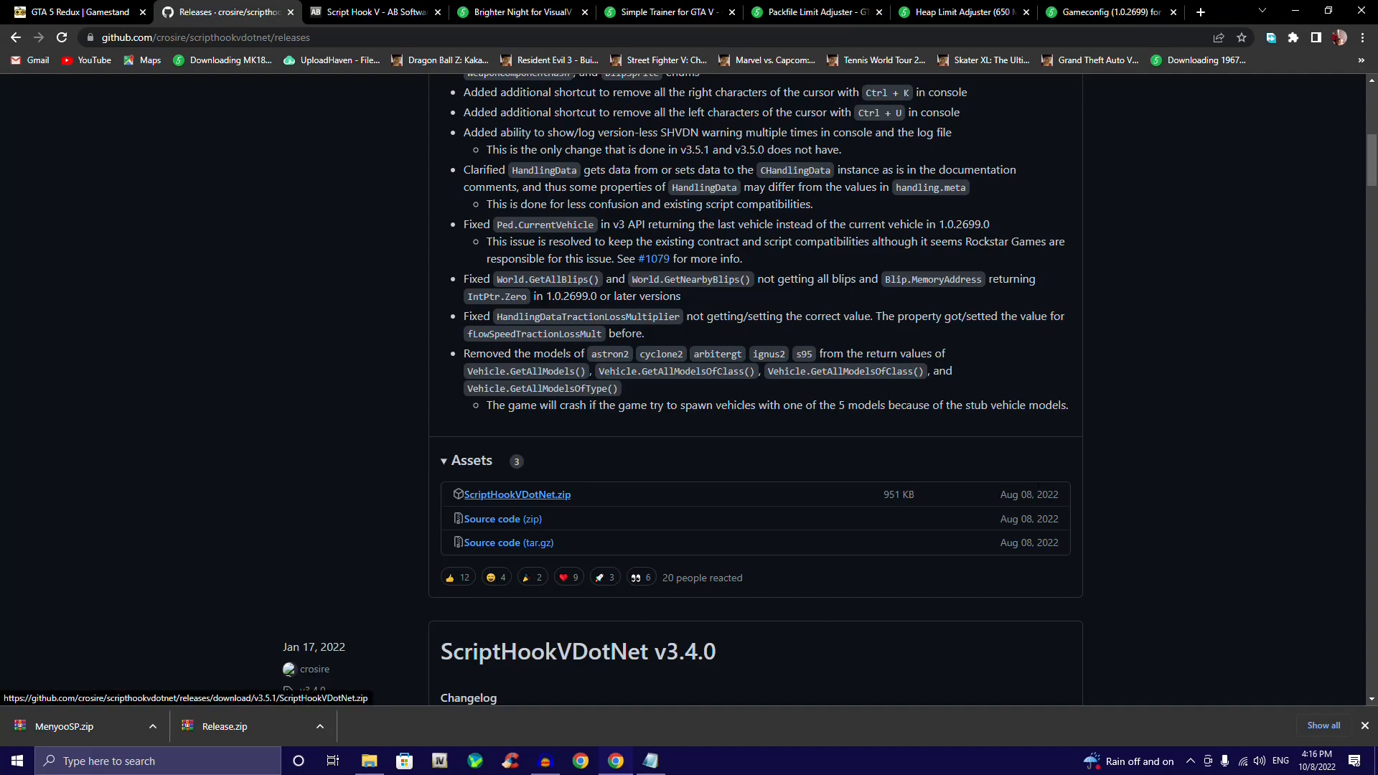
pyautogui.click(516, 495)
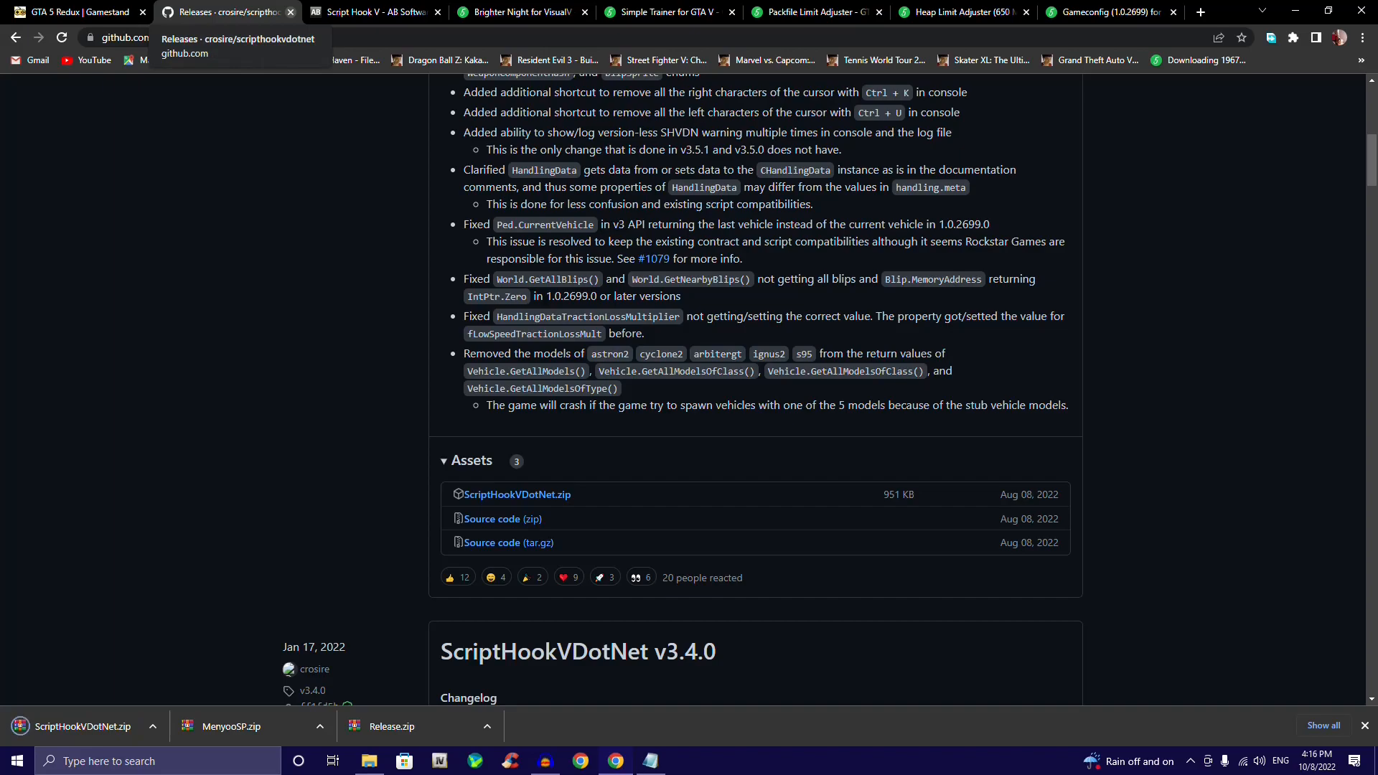
pyautogui.click(290, 12)
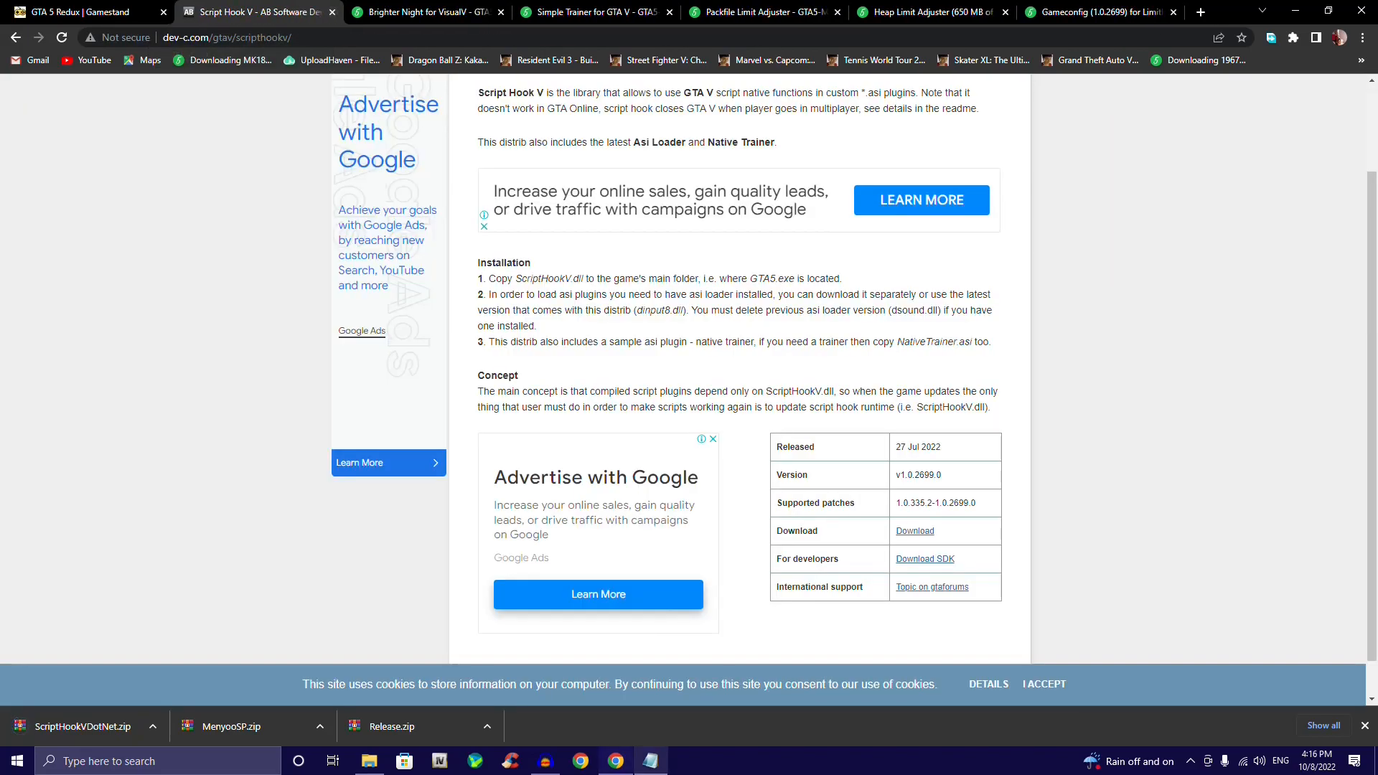
# Step: Check the mods list, download Script Hook V v1.0.2699.0, close its page, and keep the flagged zip file
pyautogui.click(650, 760)
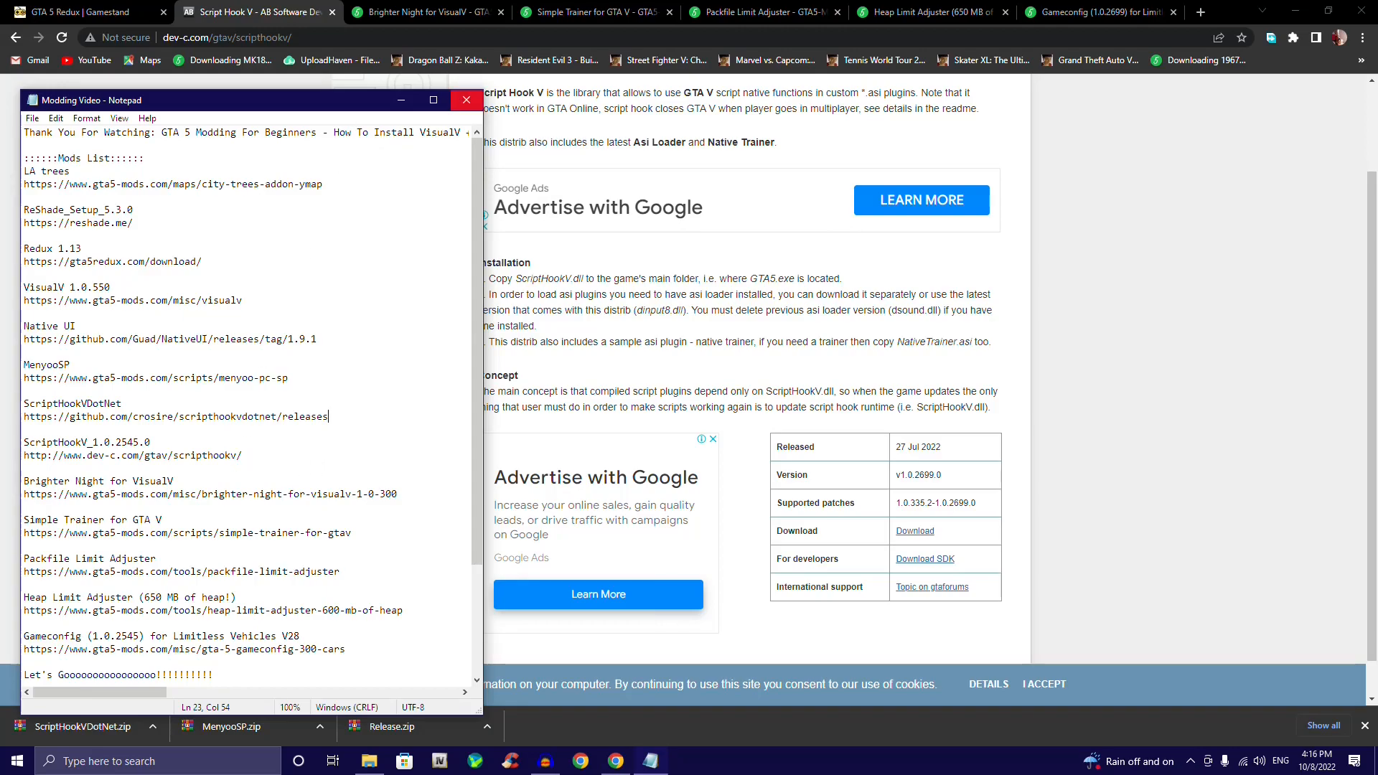
pyautogui.click(467, 100)
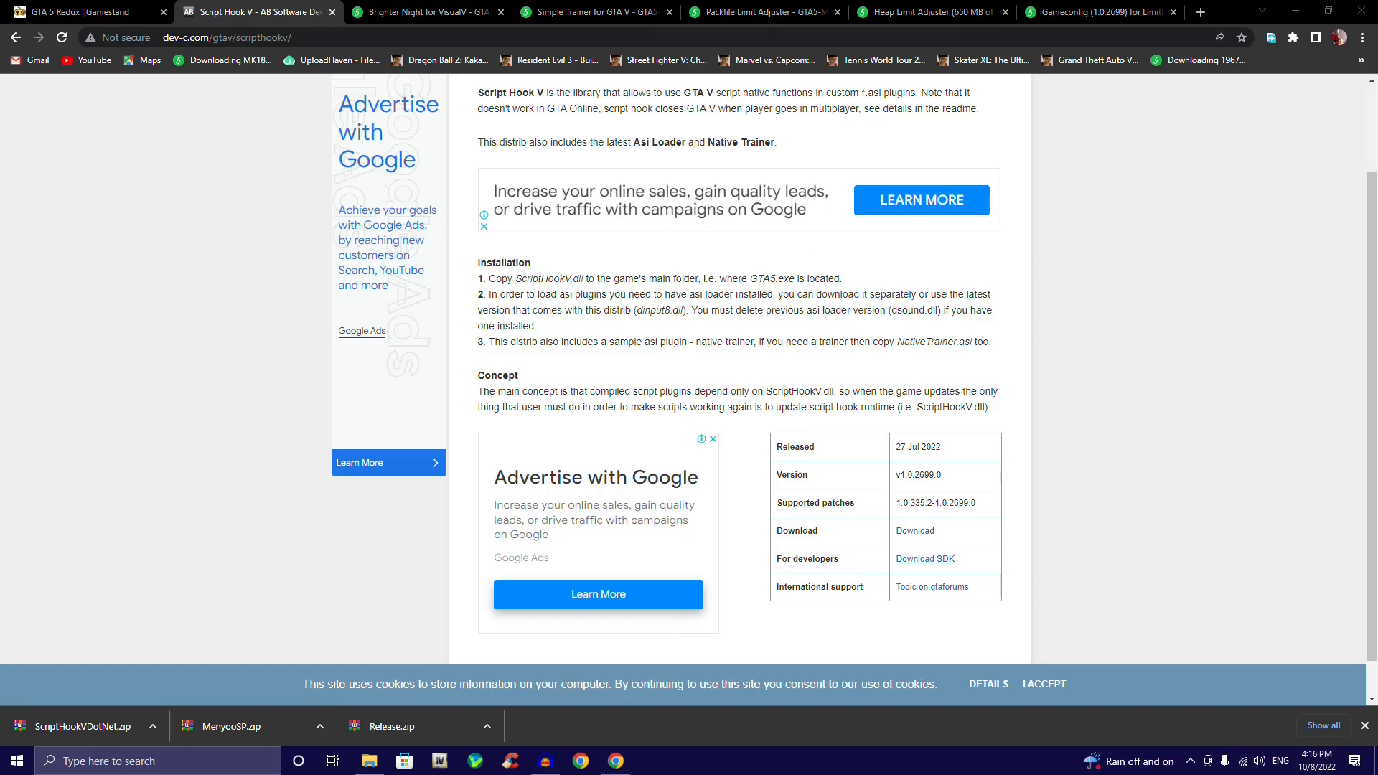
pyautogui.moveTo(211, 37)
pyautogui.mouseDown()
pyautogui.moveTo(162, 39)
pyautogui.moveTo(210, 38)
pyautogui.mouseUp()
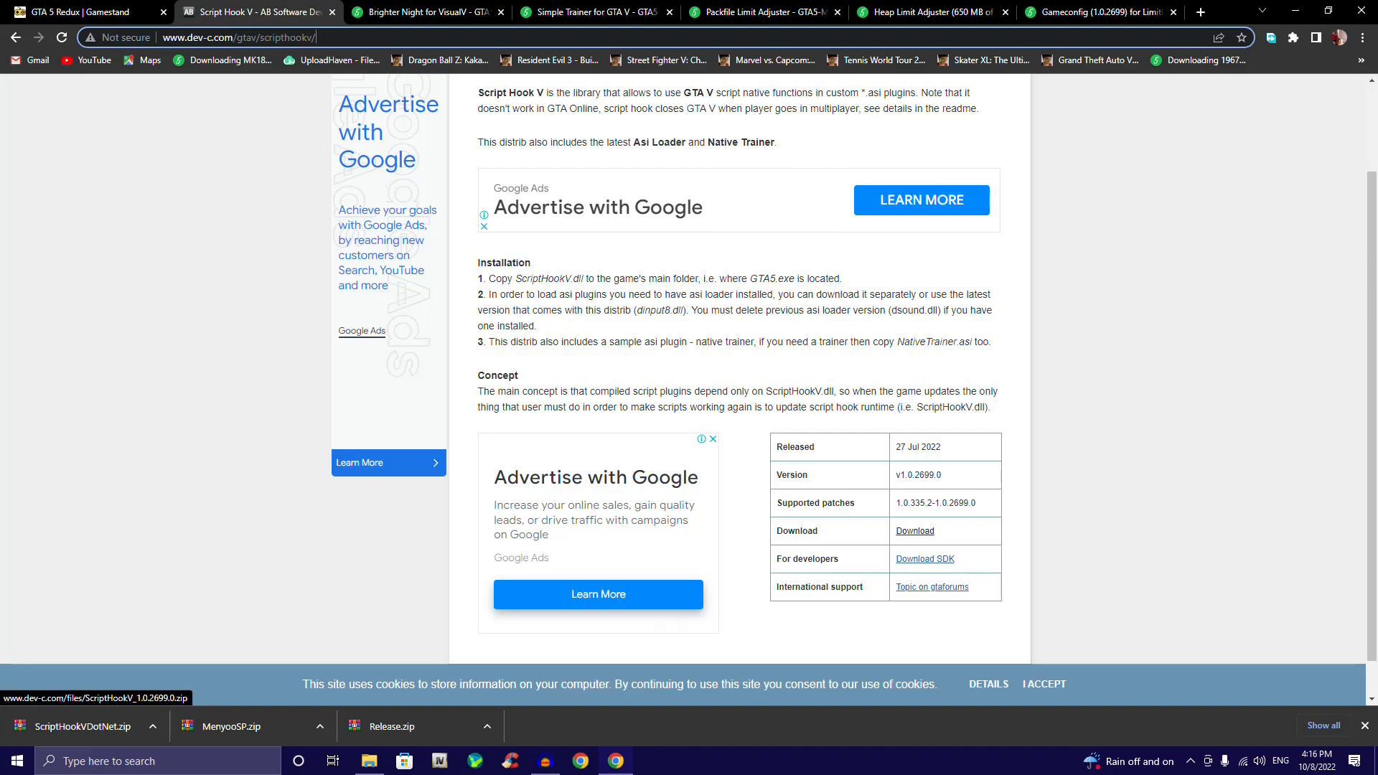
pyautogui.click(915, 530)
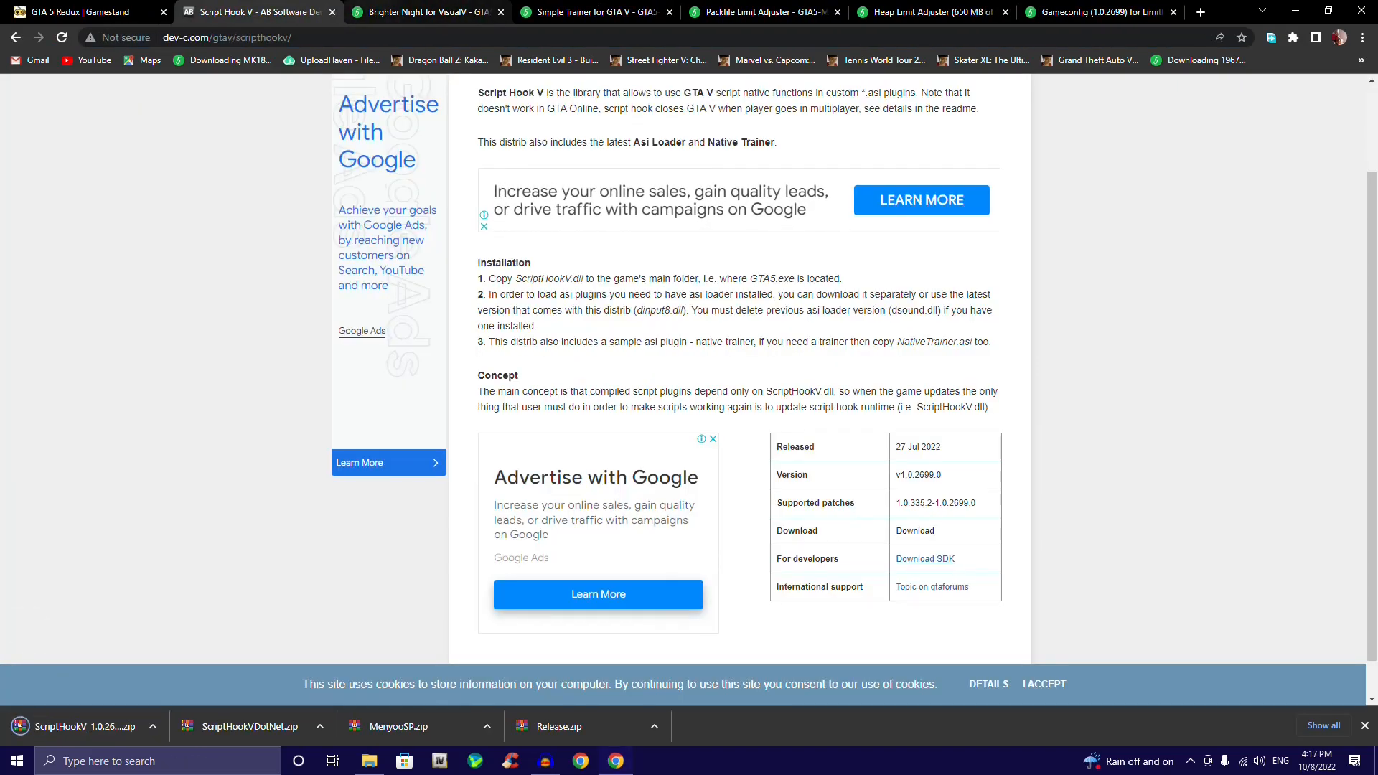
pyautogui.click(332, 12)
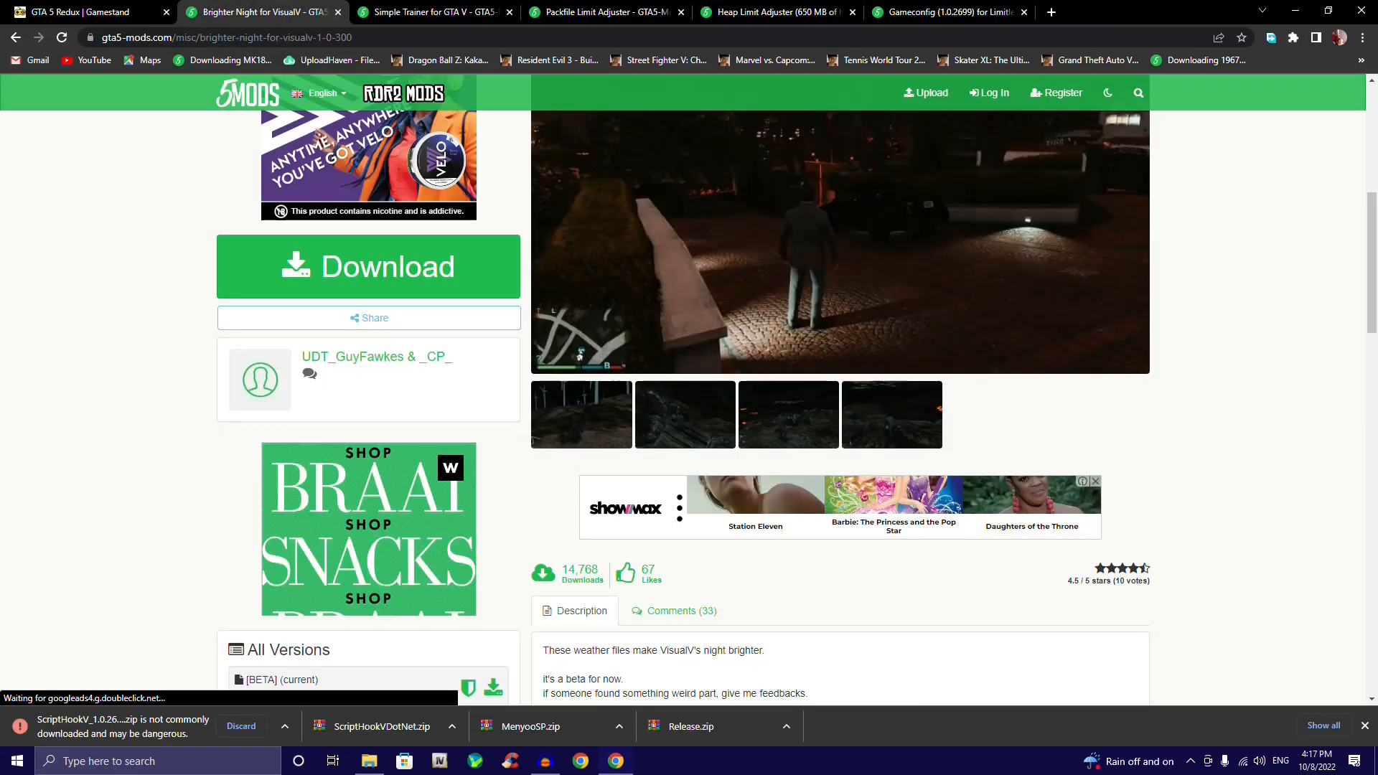
pyautogui.click(285, 726)
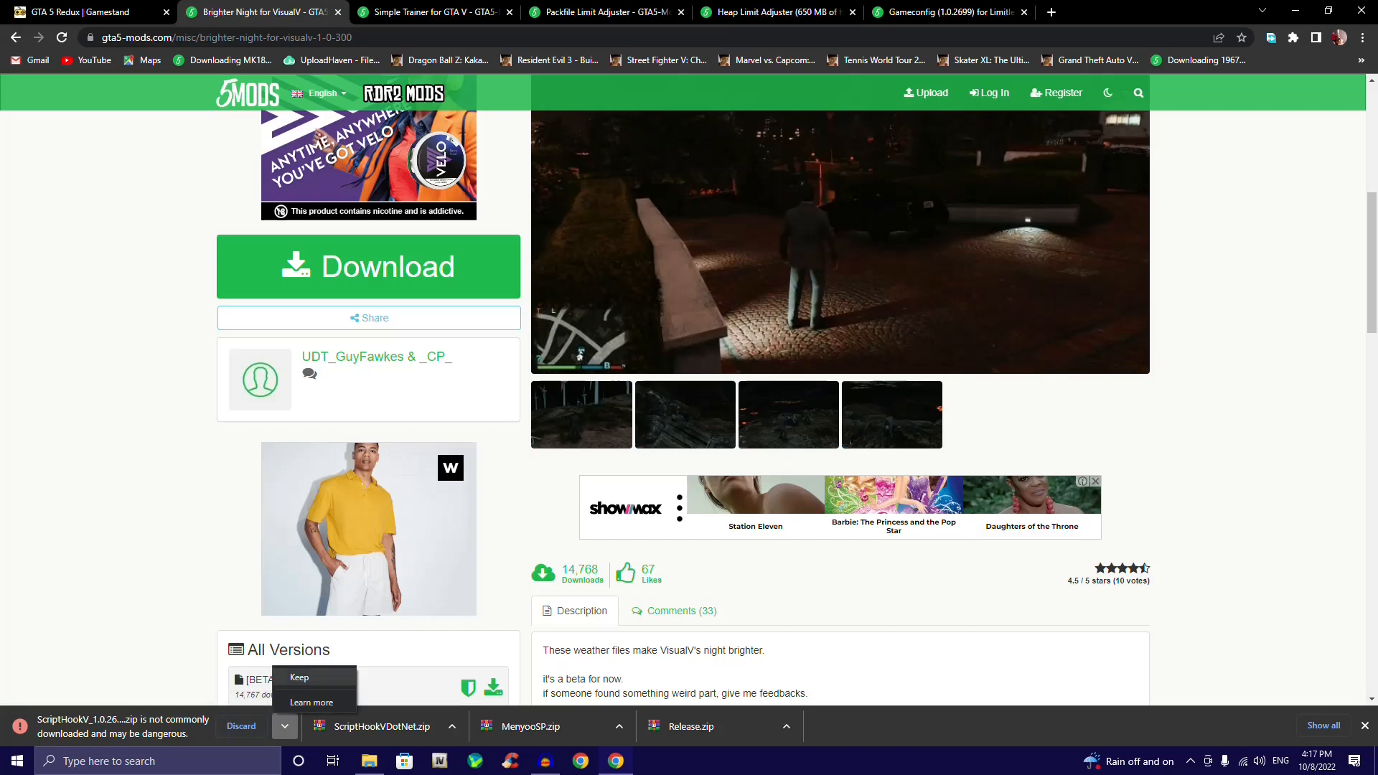
pyautogui.click(299, 678)
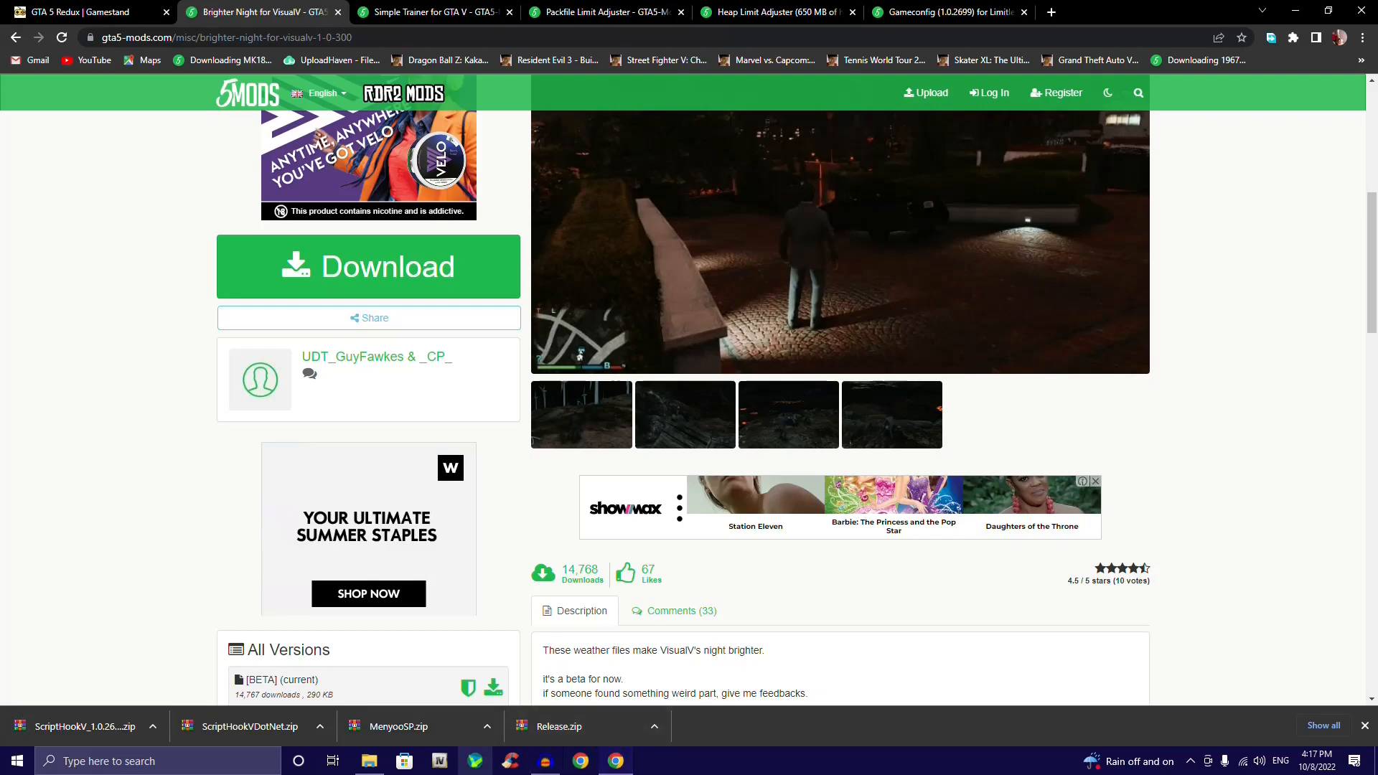
# Step: Reopen the Modding Video notes from the desktop and check the mods list alongside the browser
pyautogui.click(1295, 11)
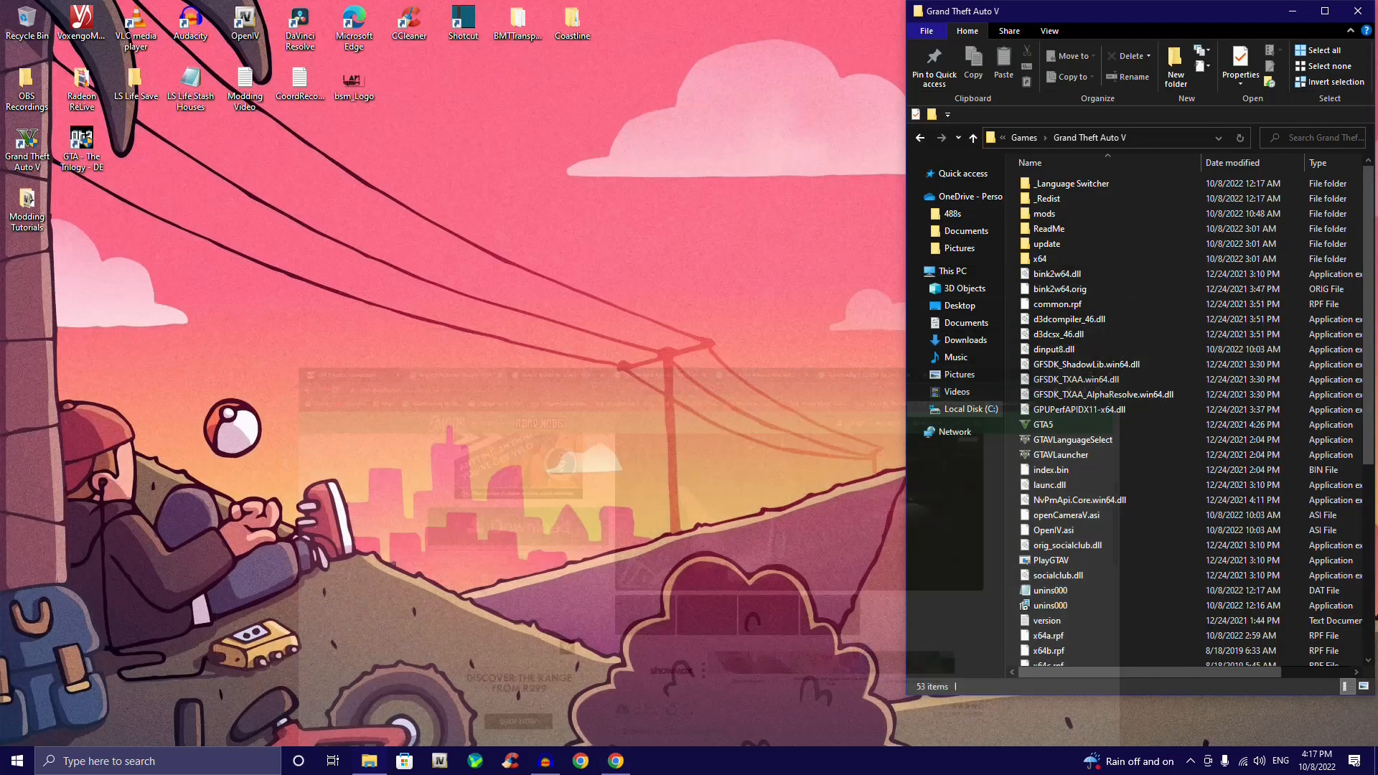
pyautogui.doubleClick(244, 84)
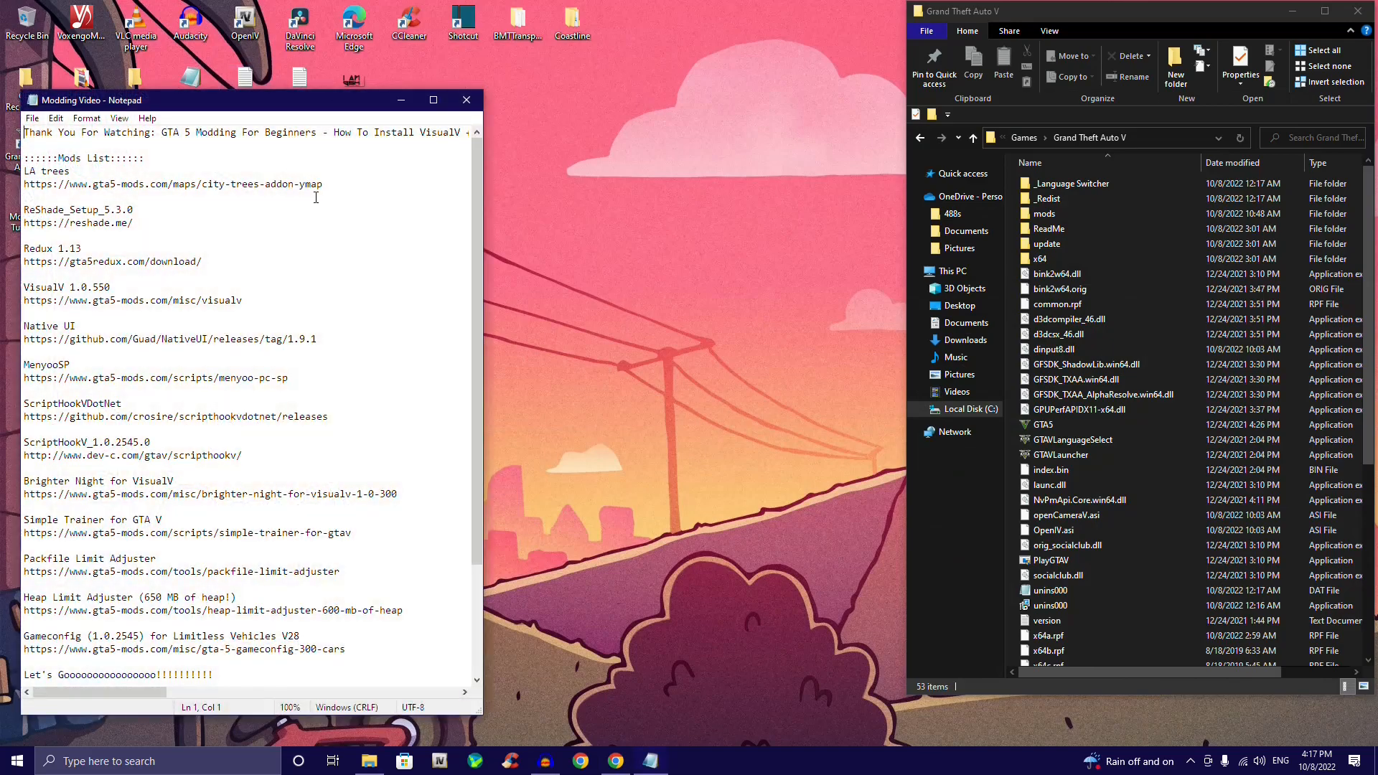
pyautogui.click(616, 760)
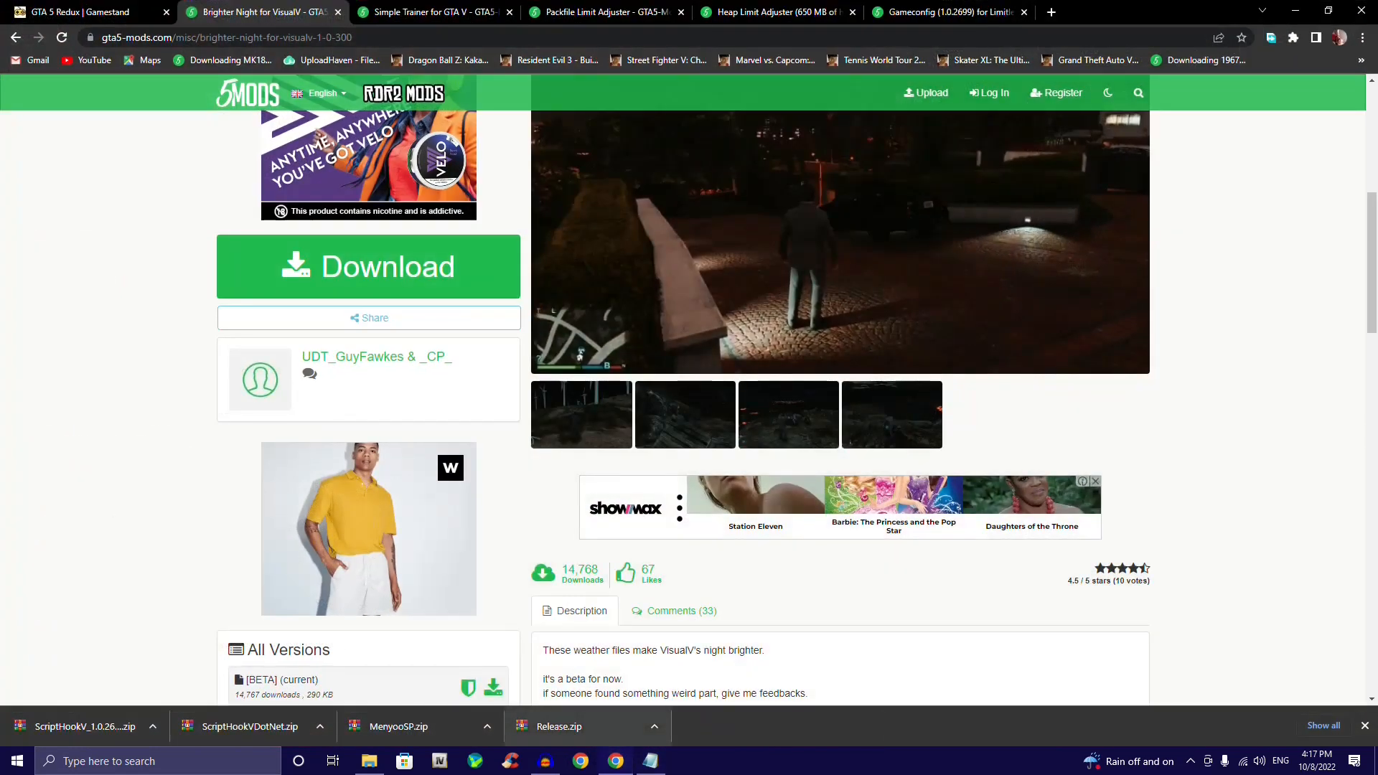
pyautogui.click(650, 760)
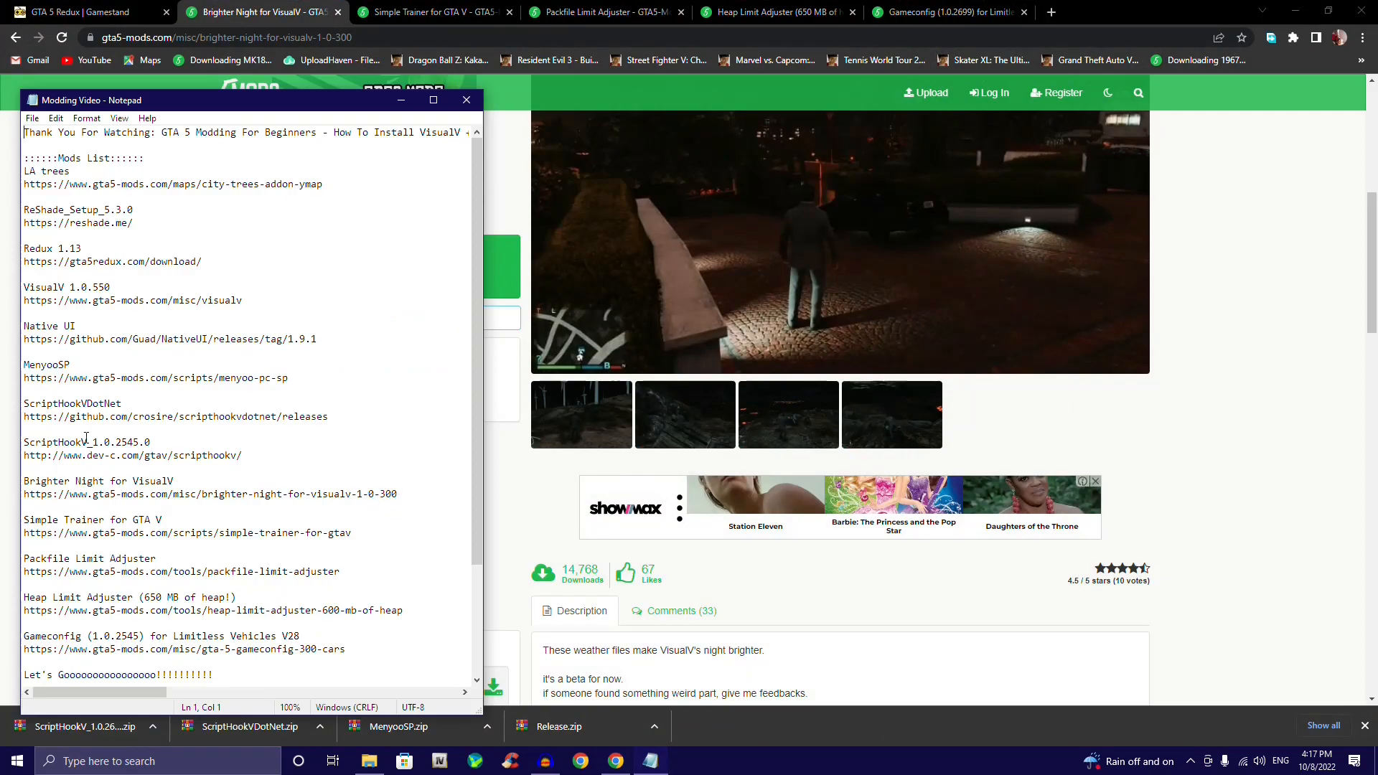
pyautogui.click(401, 100)
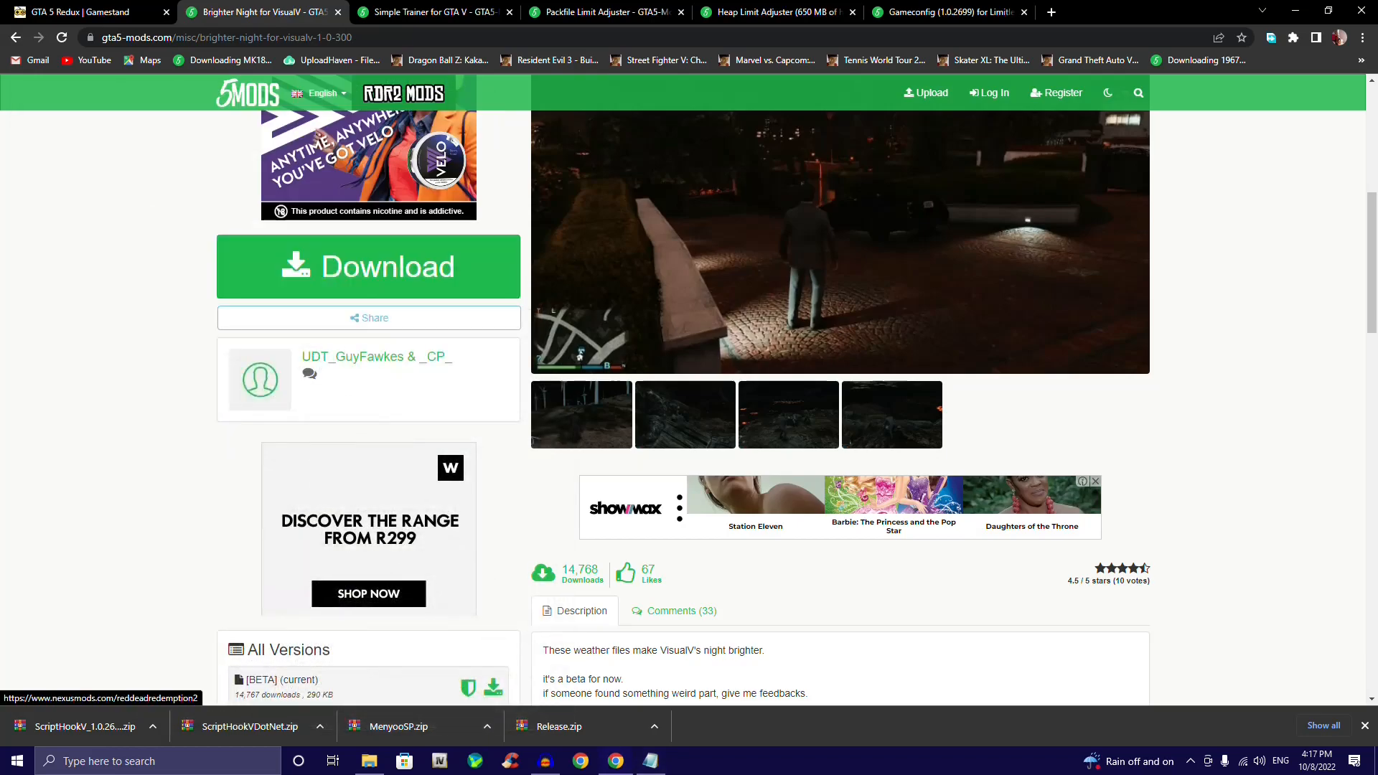
# Step: Review Brighter Night for VisualV, open the current [BETA] version's download page, and close both the download and mod pages
pyautogui.scroll(6, 689, 387)
pyautogui.scroll(-5, 689, 388)
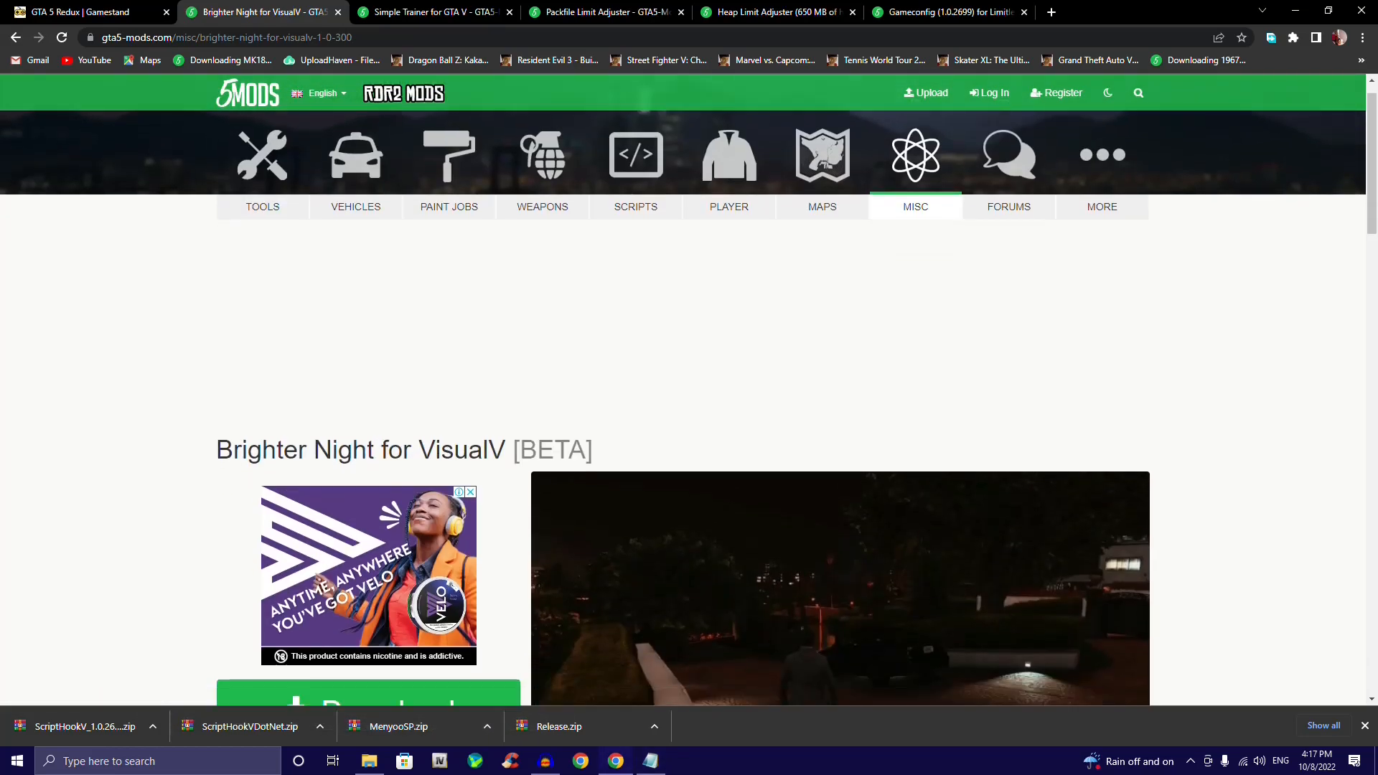
pyautogui.scroll(2, 689, 388)
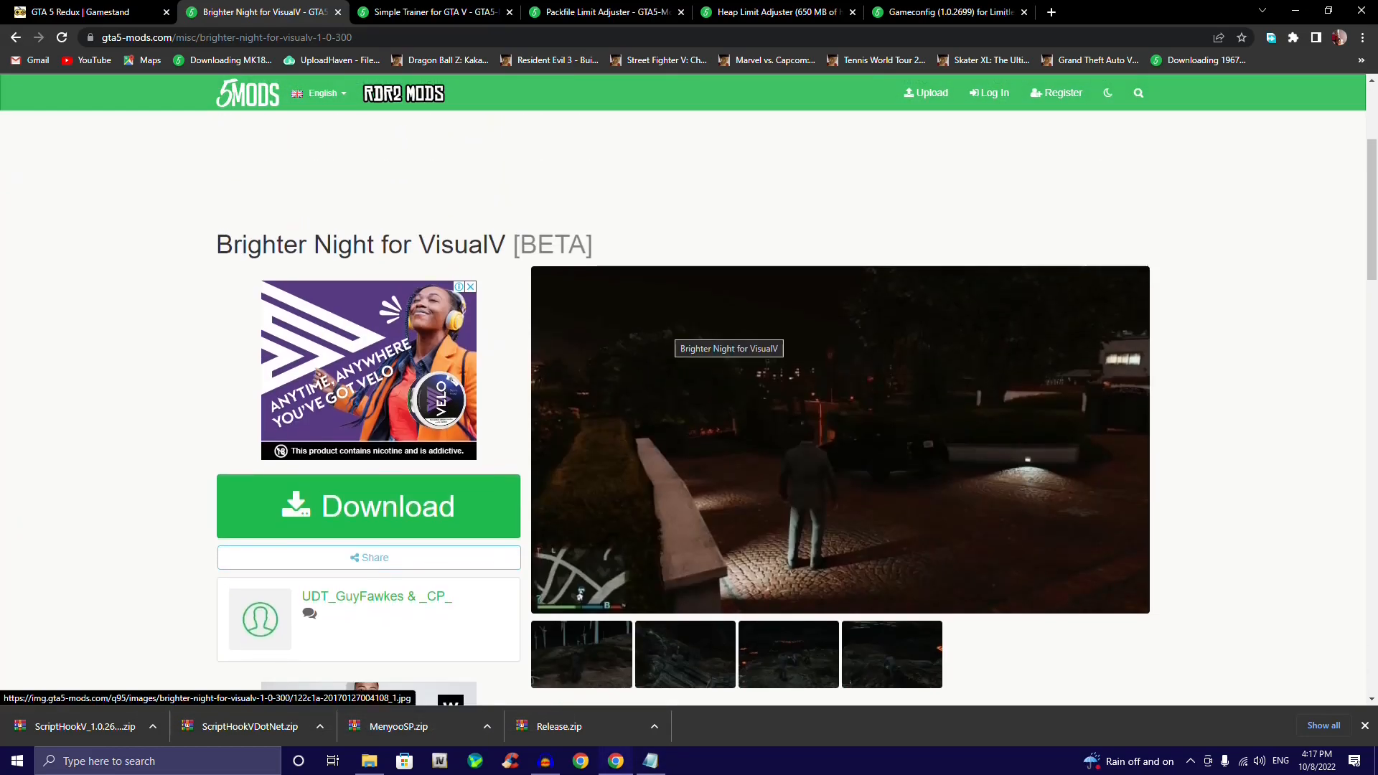
pyautogui.scroll(-4, 689, 388)
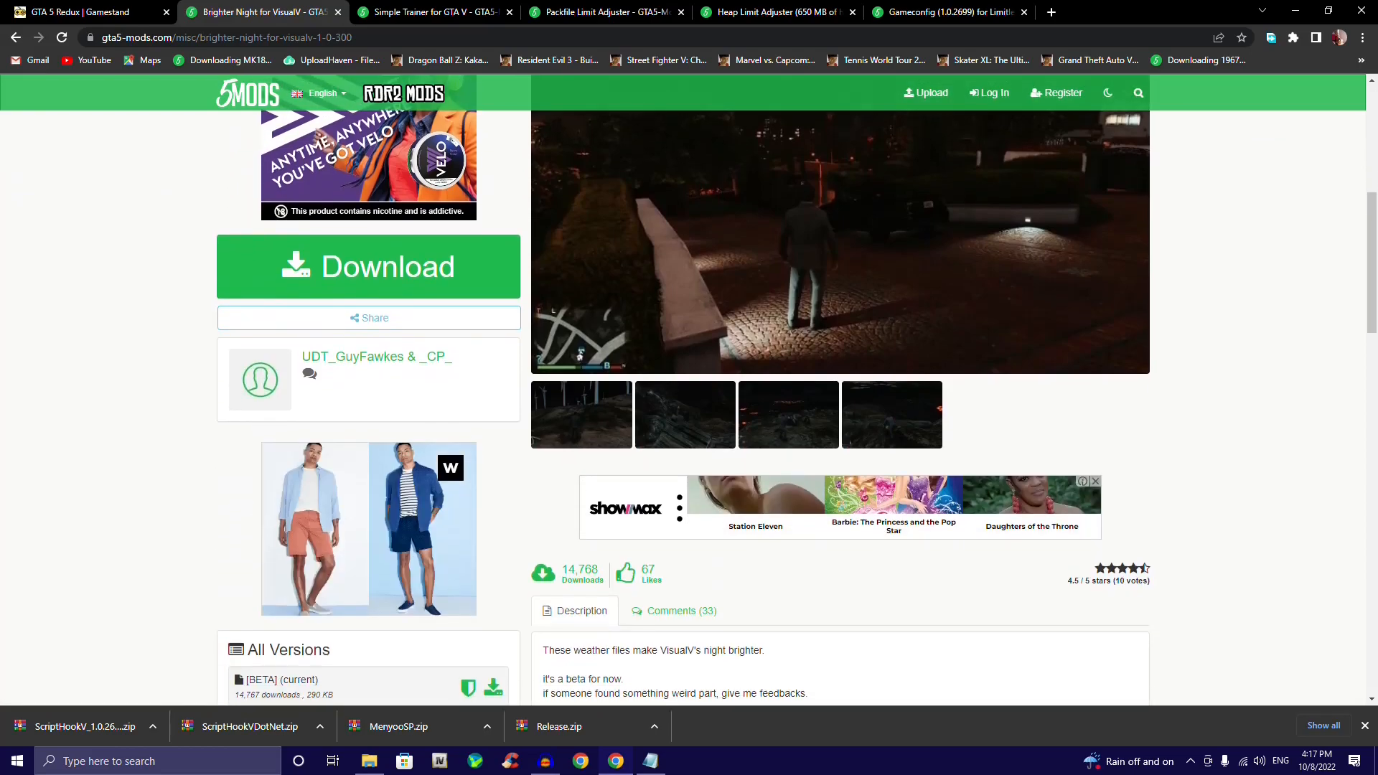
pyautogui.scroll(-4, 689, 388)
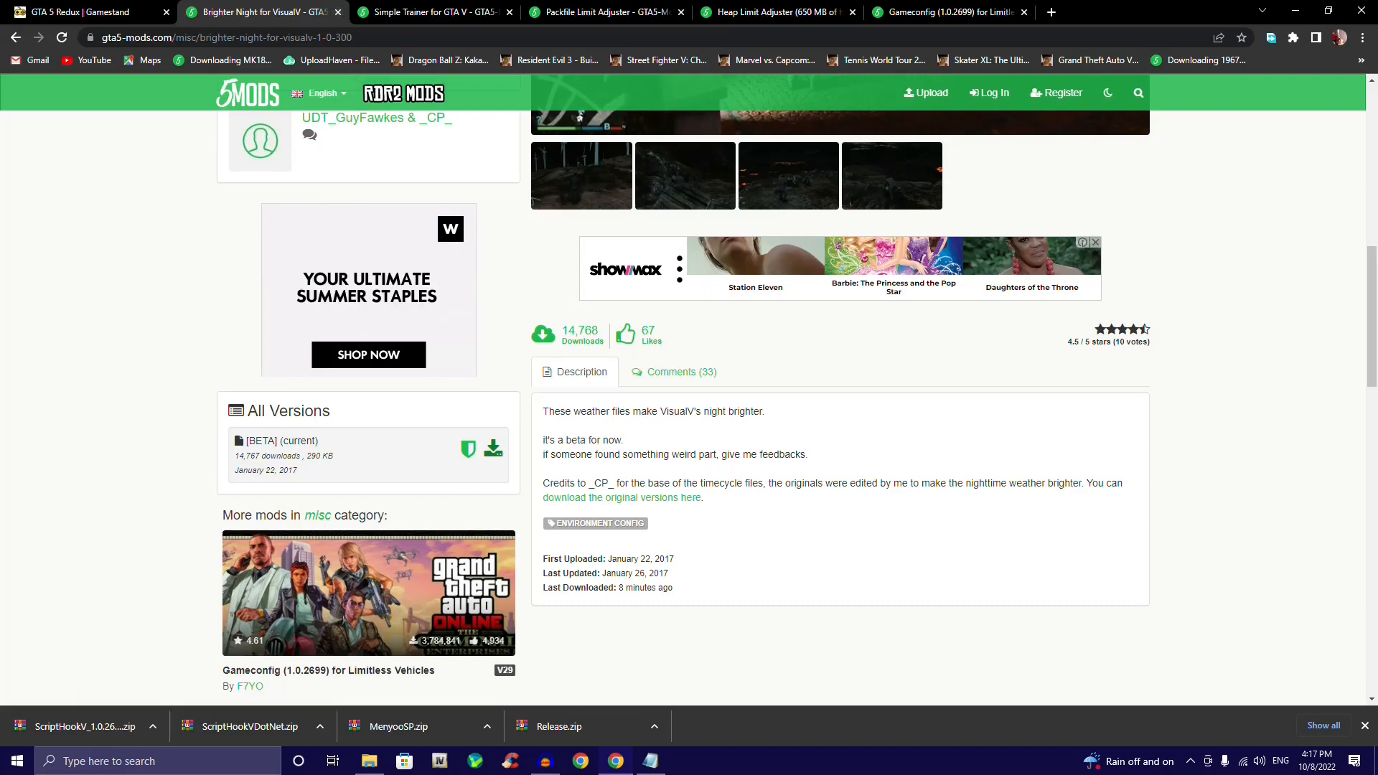
pyautogui.click(493, 447)
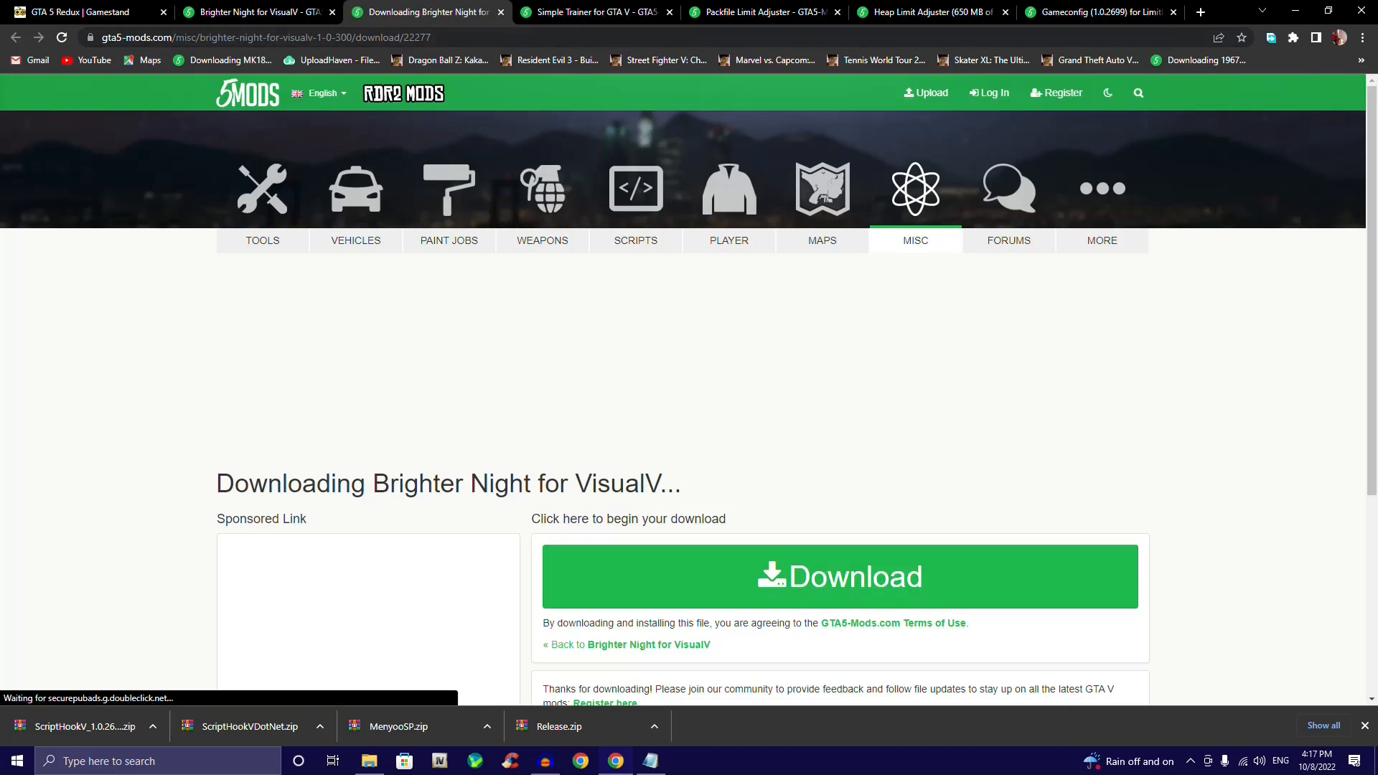
pyautogui.click(500, 12)
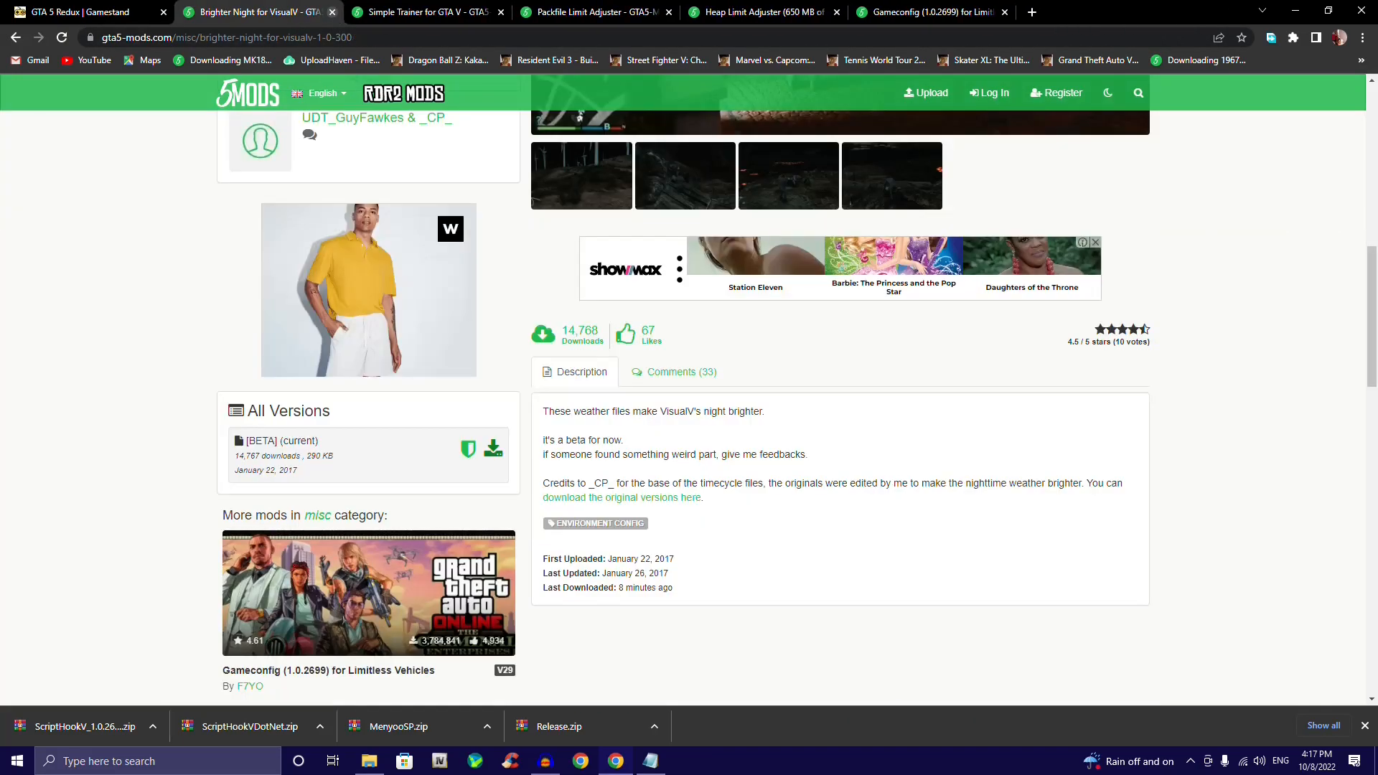
pyautogui.click(331, 12)
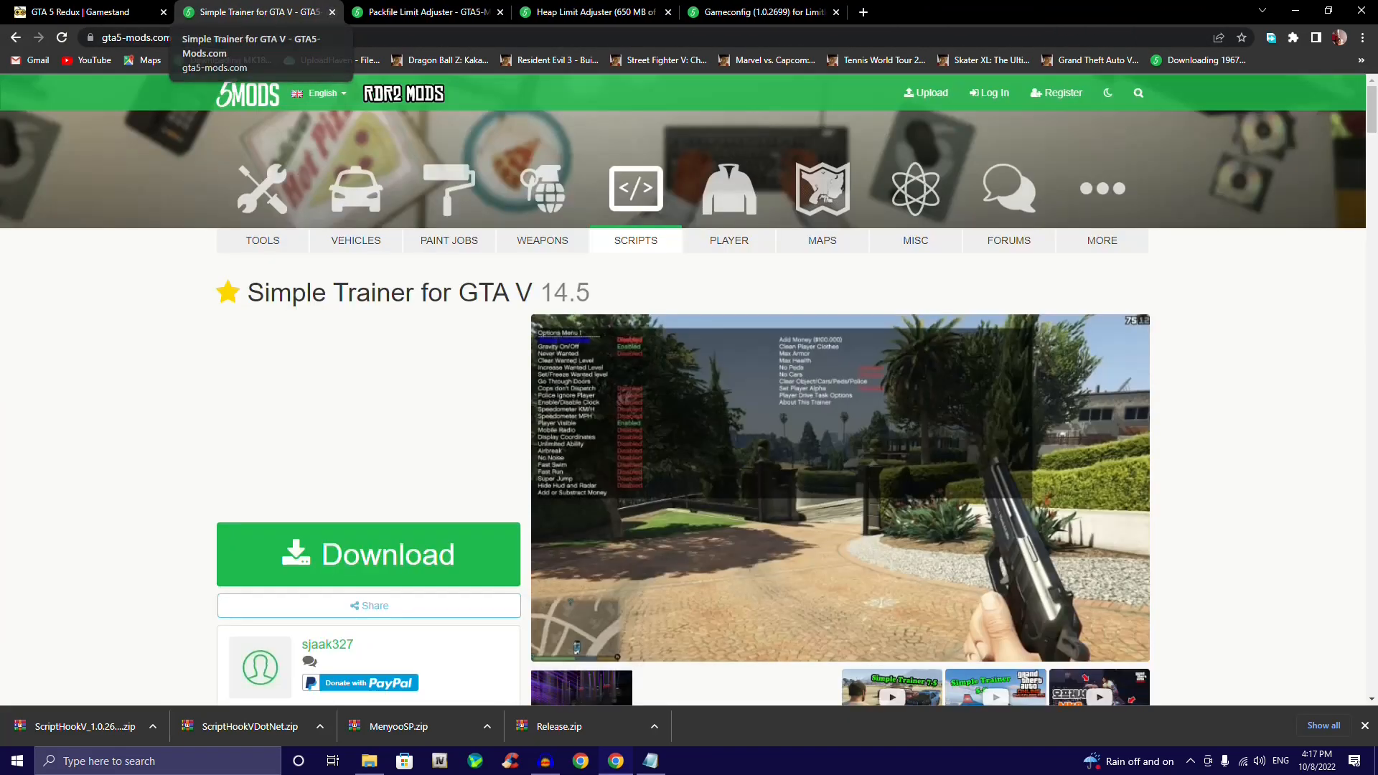
# Step: Examine the screenshots, description, and list of versions on the Simple Trainer for GTA V mod page
pyautogui.scroll(-3, 689, 388)
pyautogui.scroll(3, 689, 388)
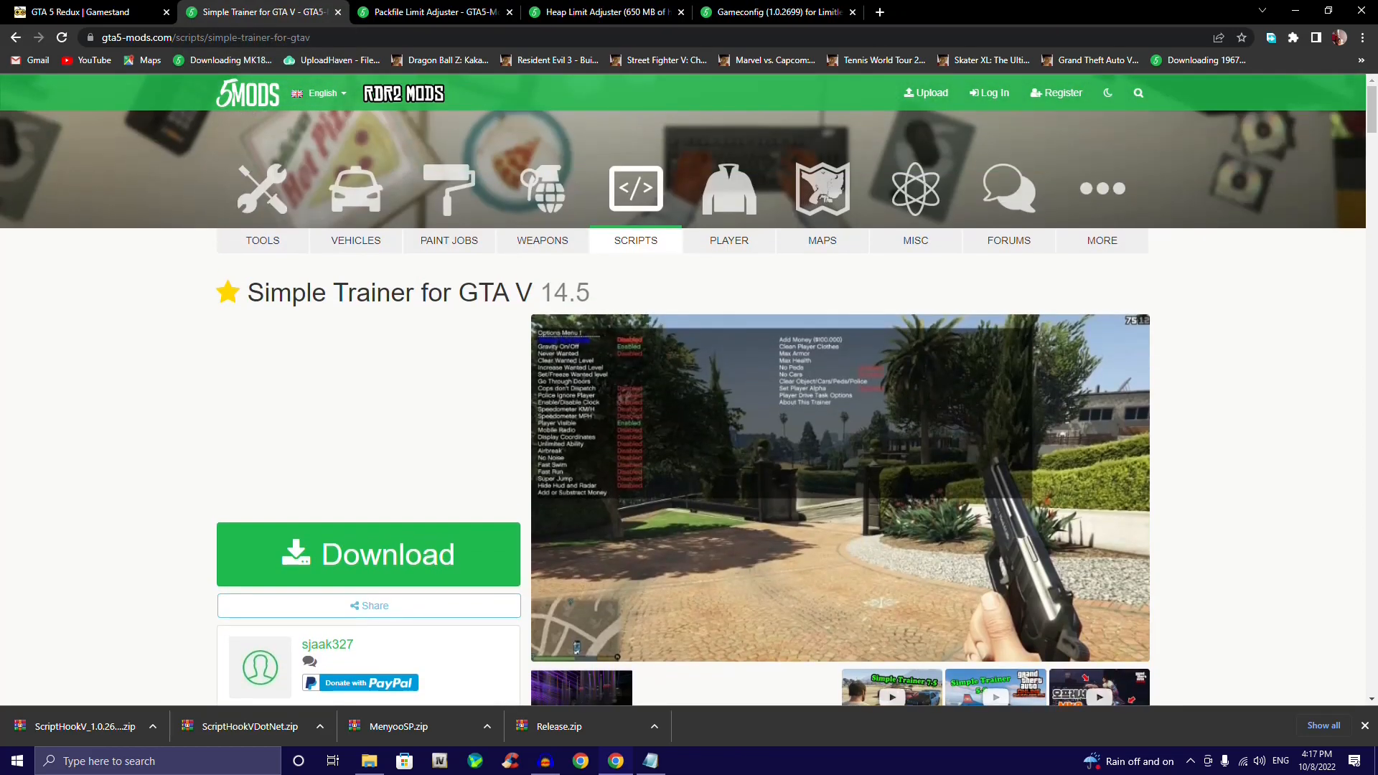
pyautogui.scroll(-2, 368, 434)
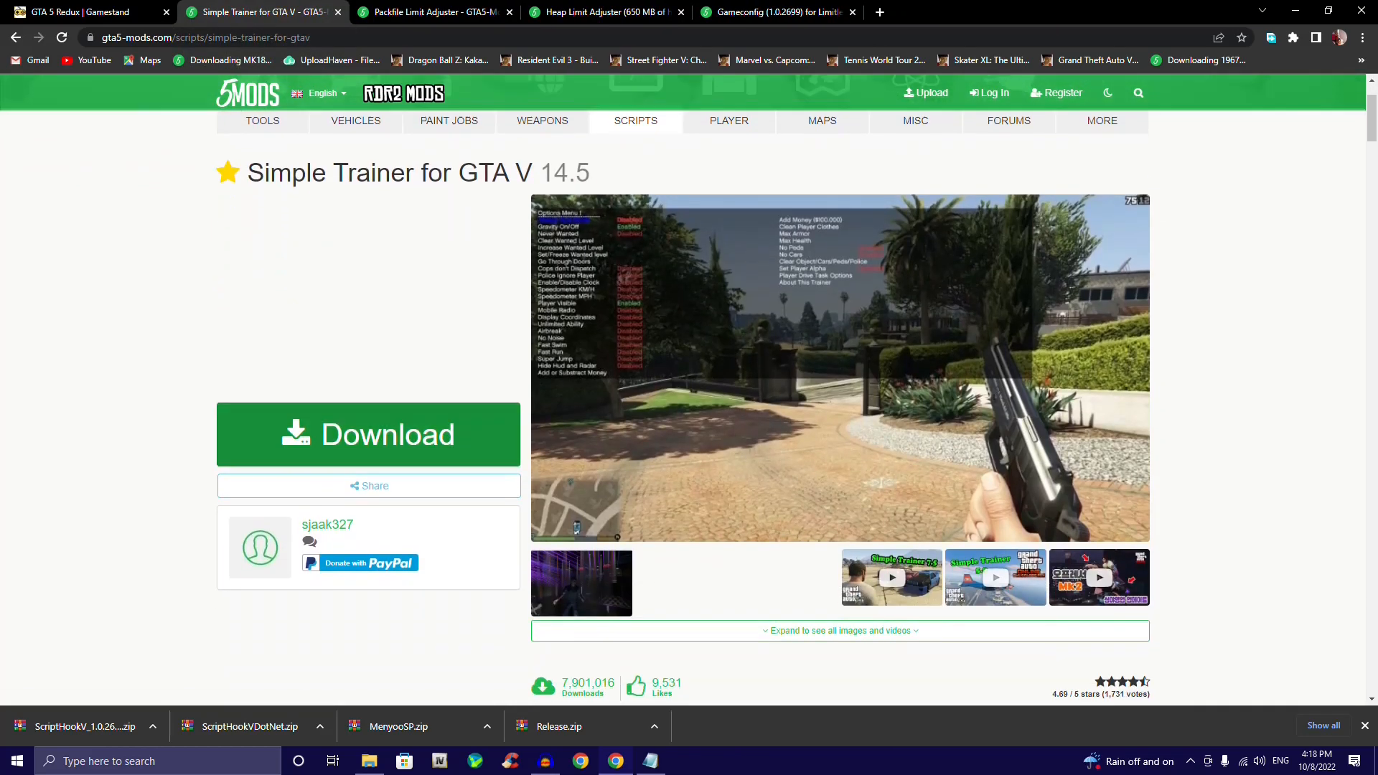
pyautogui.scroll(2, 367, 435)
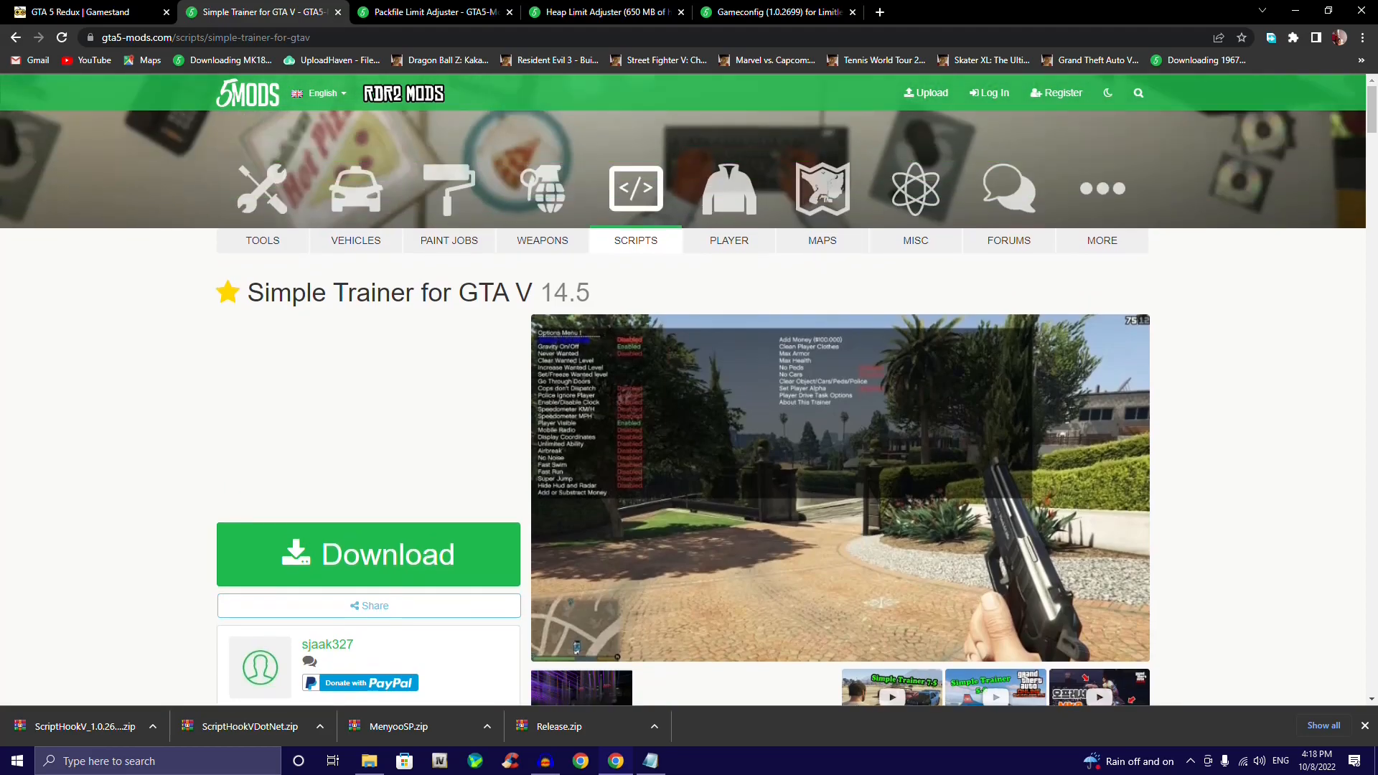
pyautogui.scroll(-8, 682, 390)
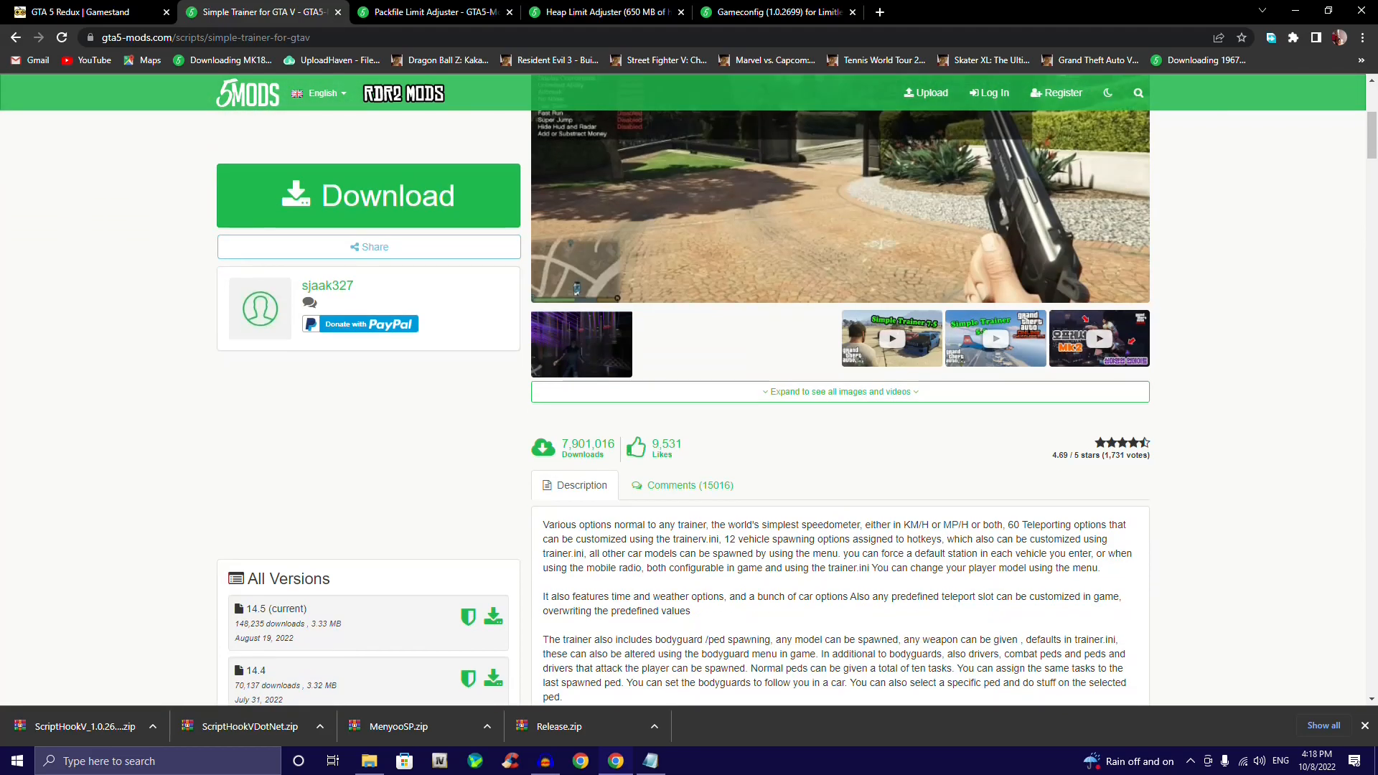
pyautogui.scroll(8, 682, 390)
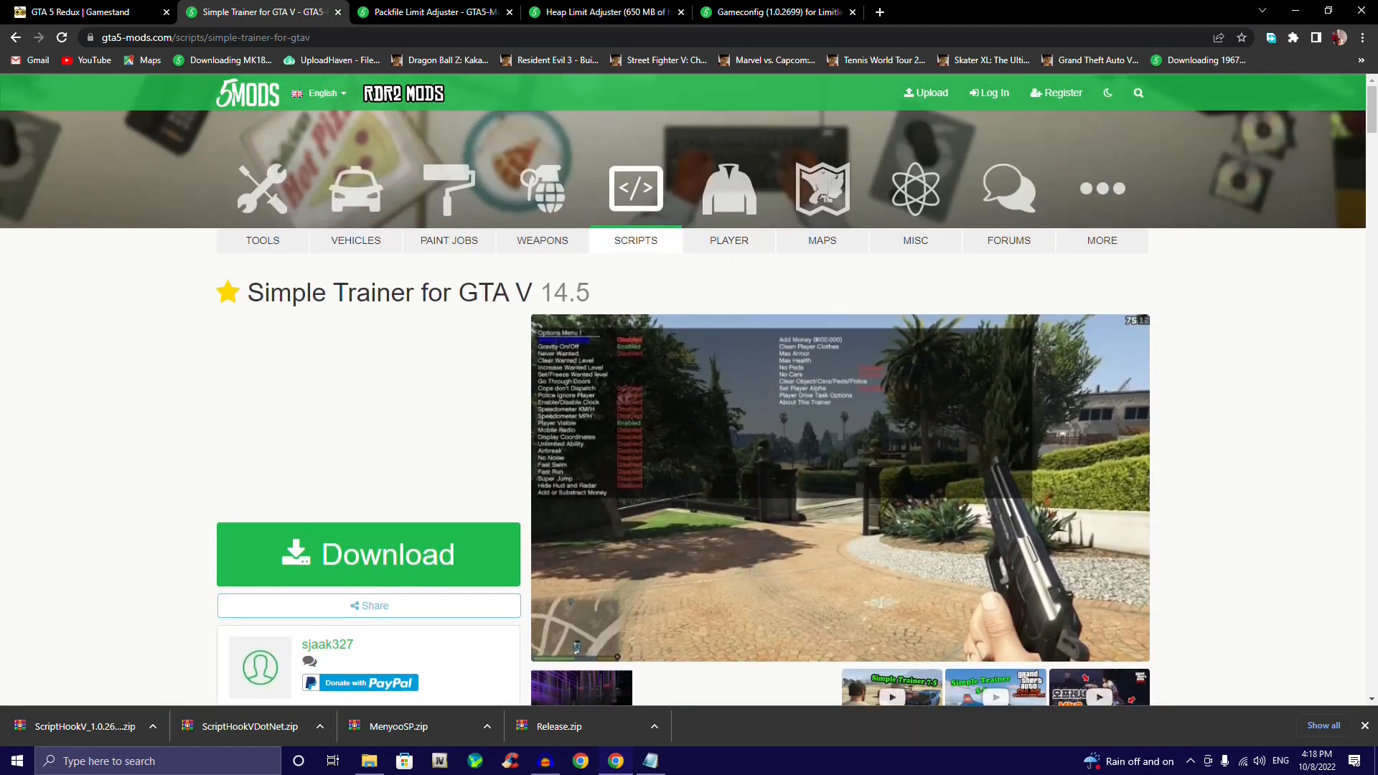
pyautogui.scroll(-8, 683, 391)
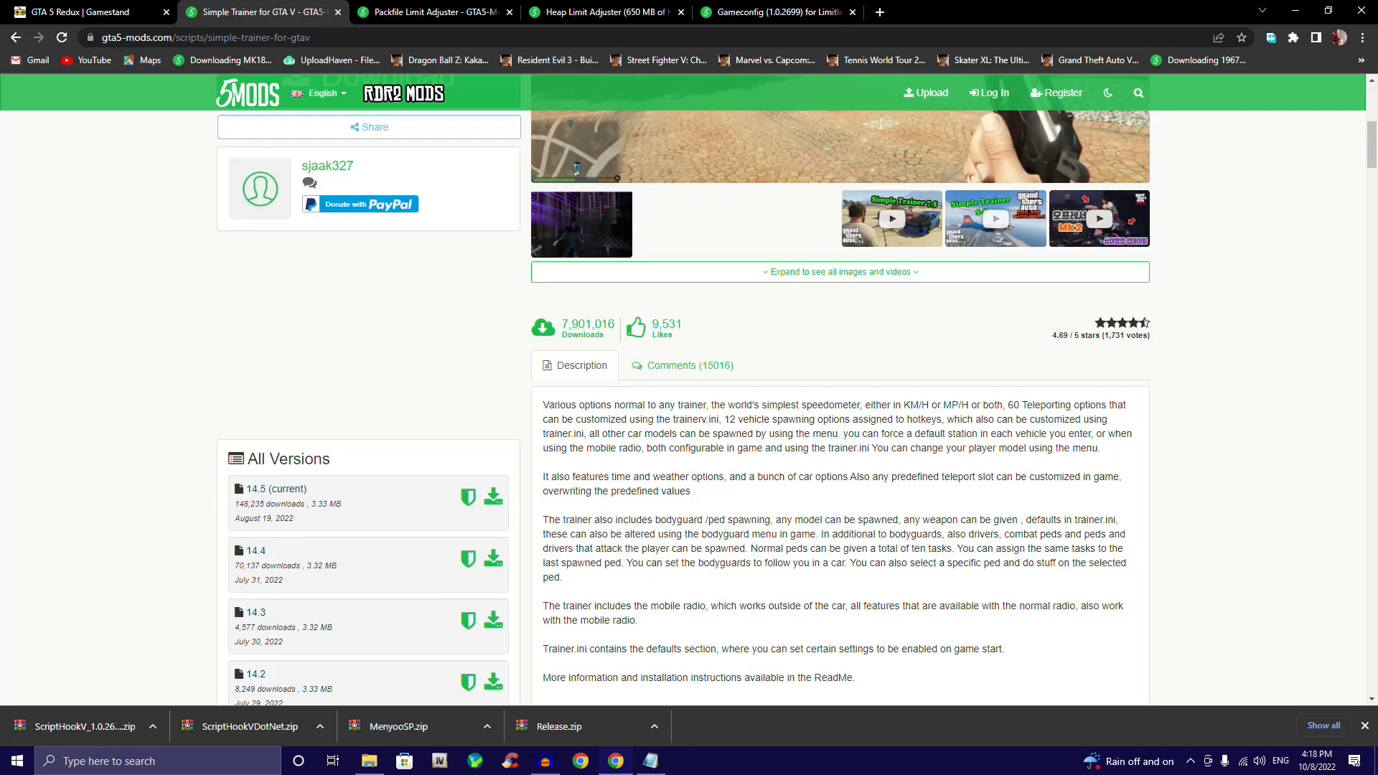
pyautogui.scroll(-4, 682, 390)
pyautogui.scroll(12, 682, 390)
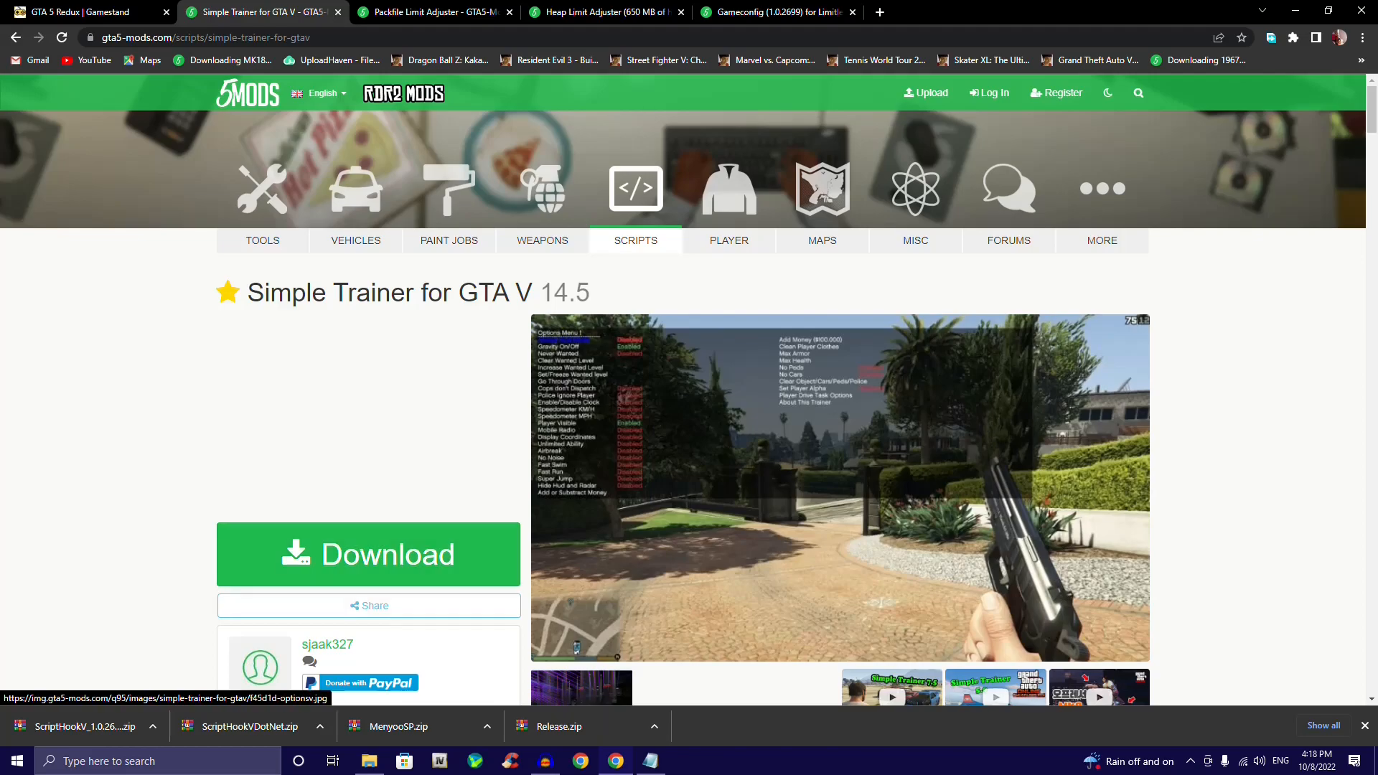
pyautogui.scroll(-10, 840, 488)
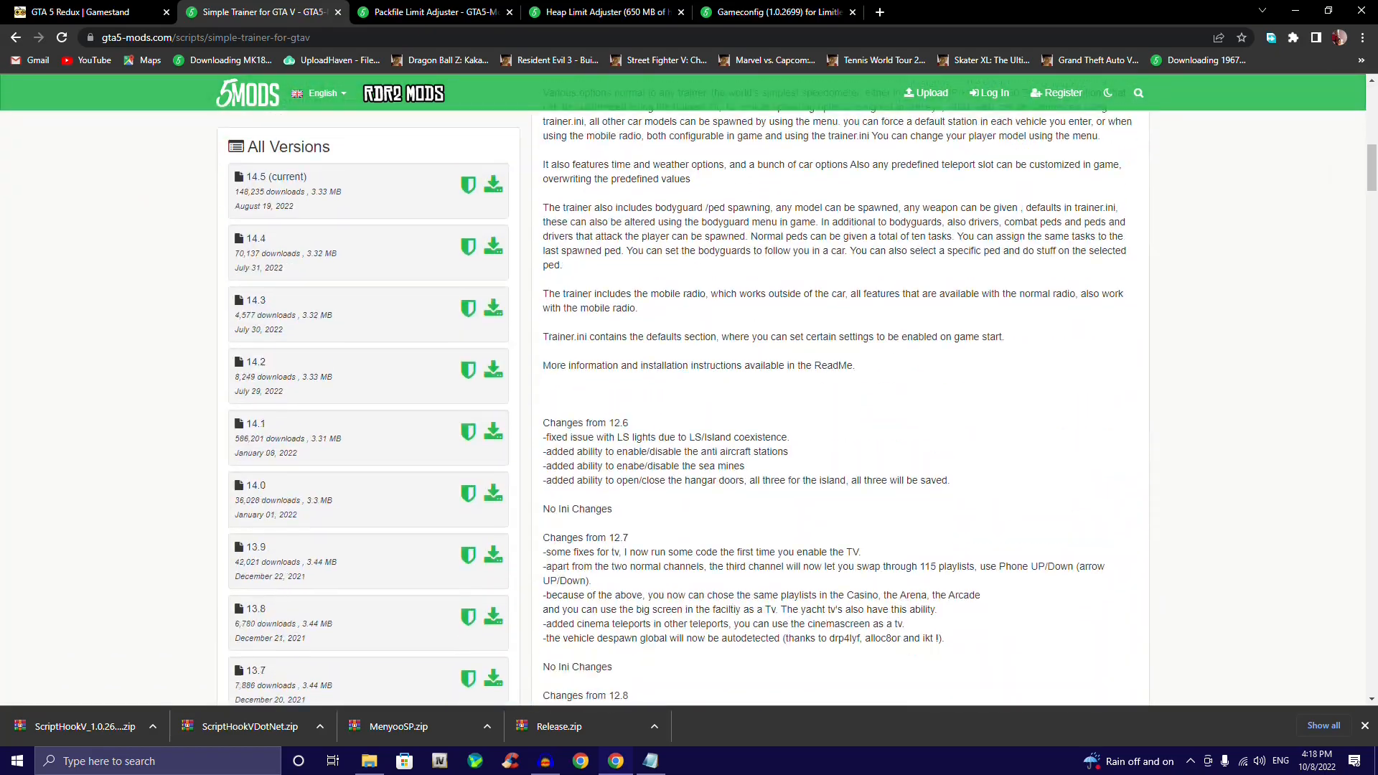
pyautogui.scroll(10, 840, 488)
pyautogui.scroll(-5, 839, 488)
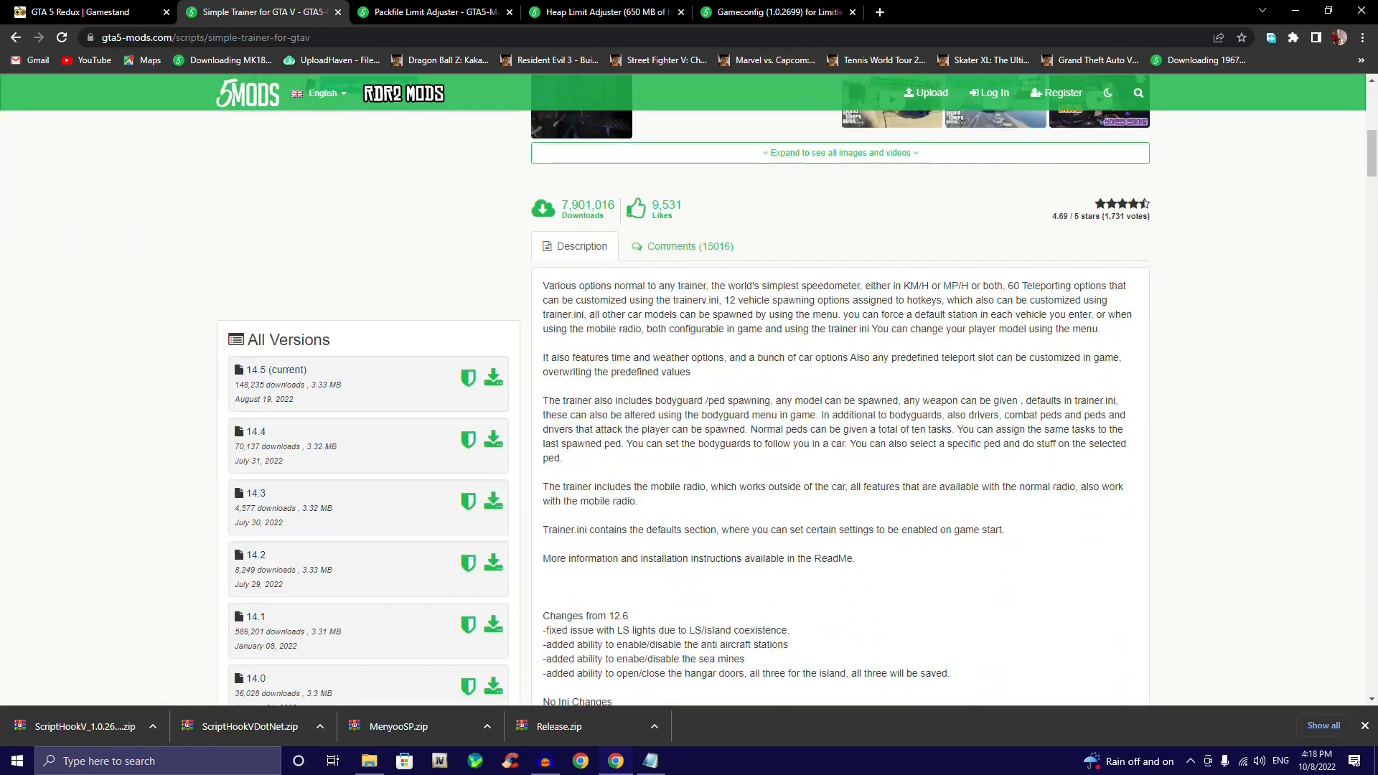
pyautogui.scroll(-7, 840, 487)
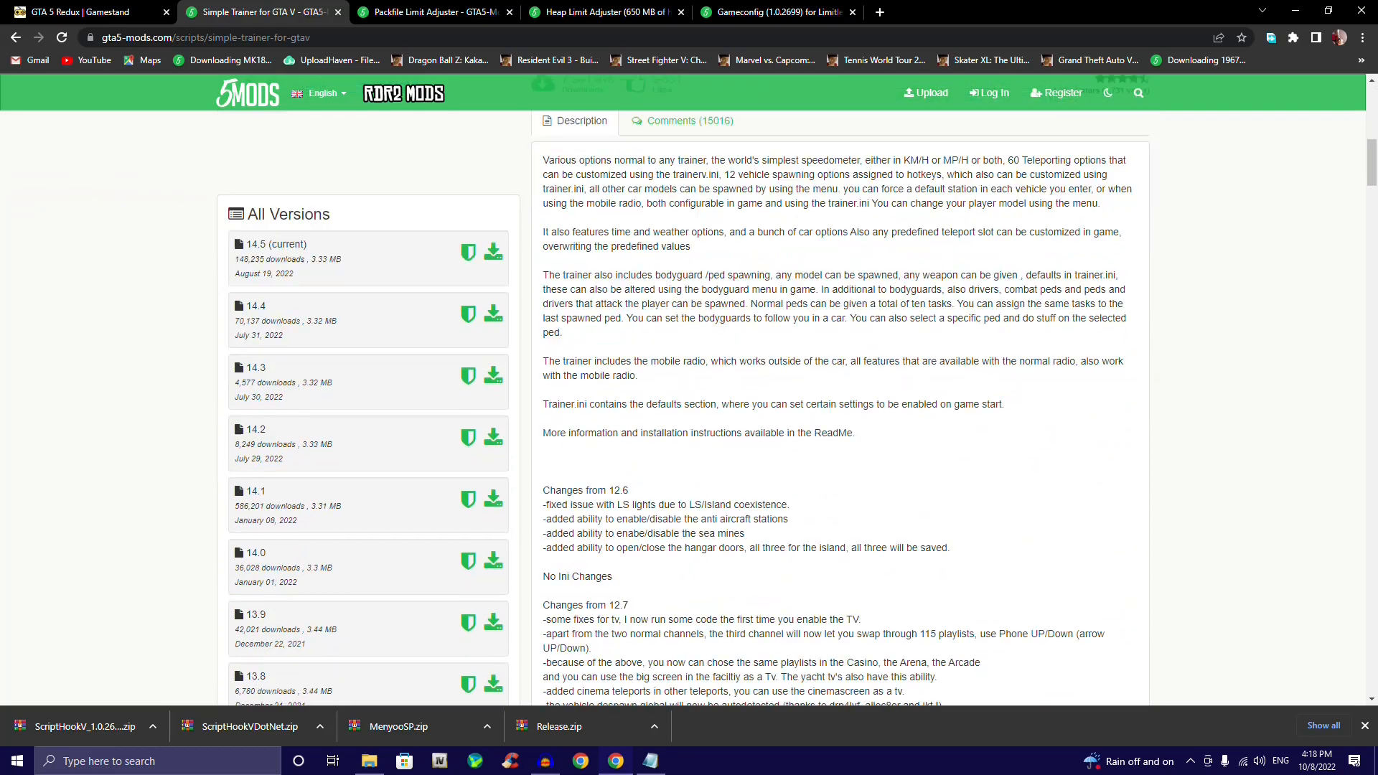
# Step: Close the Simple Trainer for GTA V page and check the Modding Video notes for the next entries in the mods list
pyautogui.scroll(7, 839, 488)
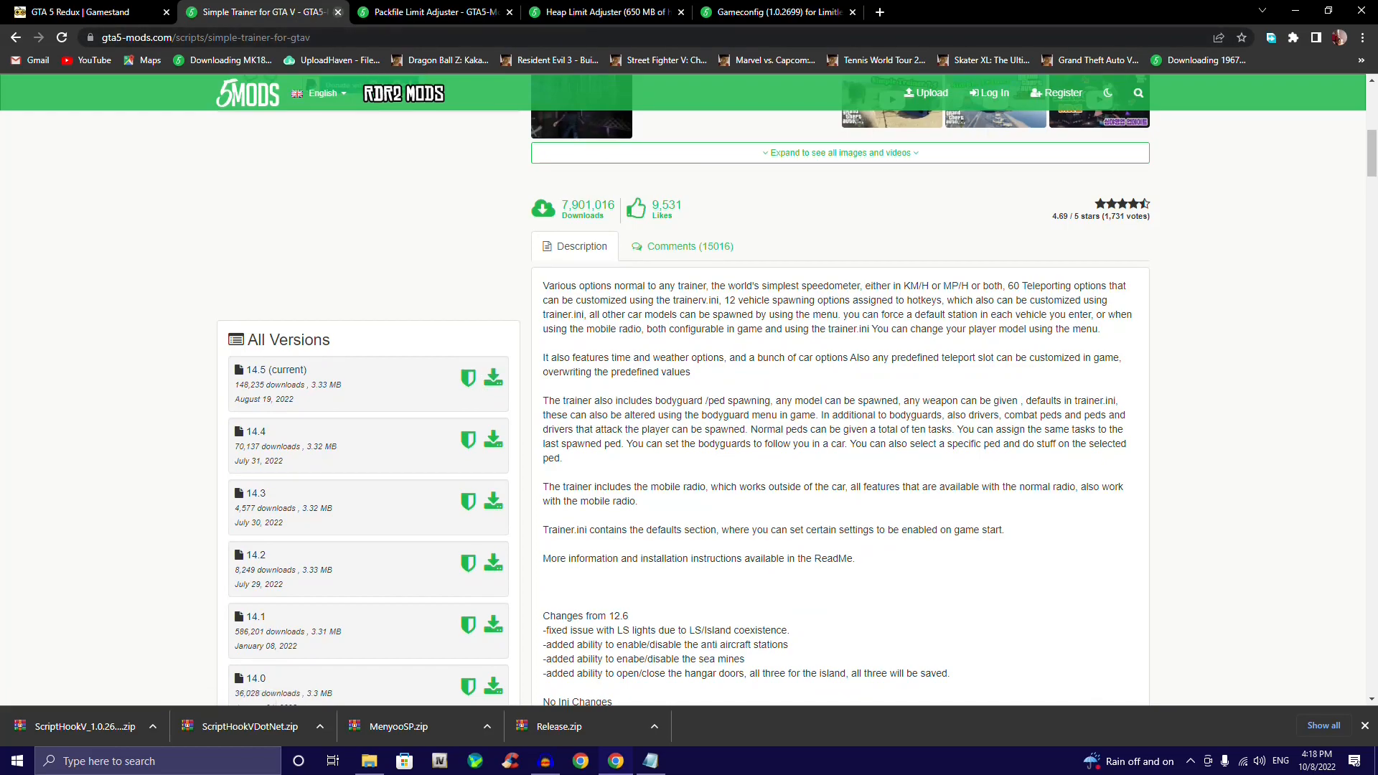
pyautogui.click(337, 12)
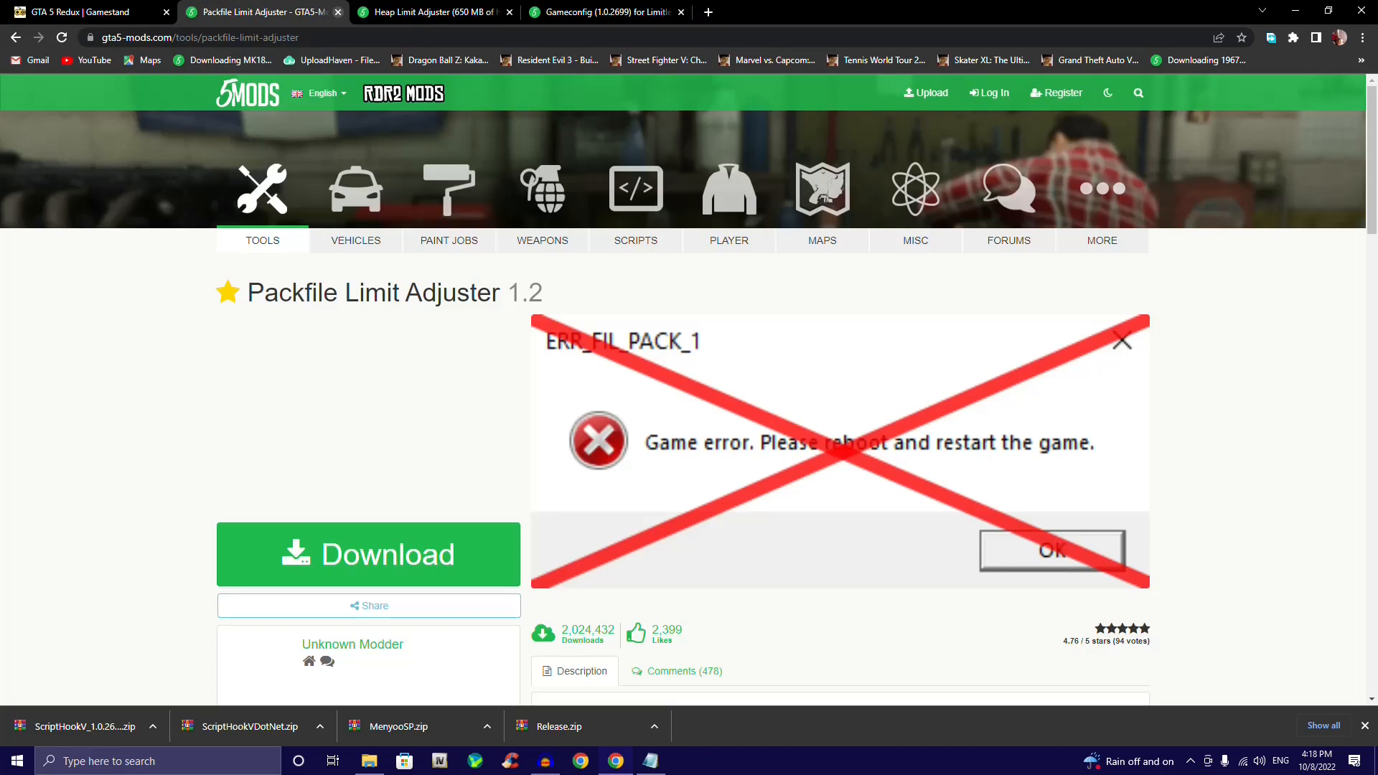
pyautogui.click(650, 761)
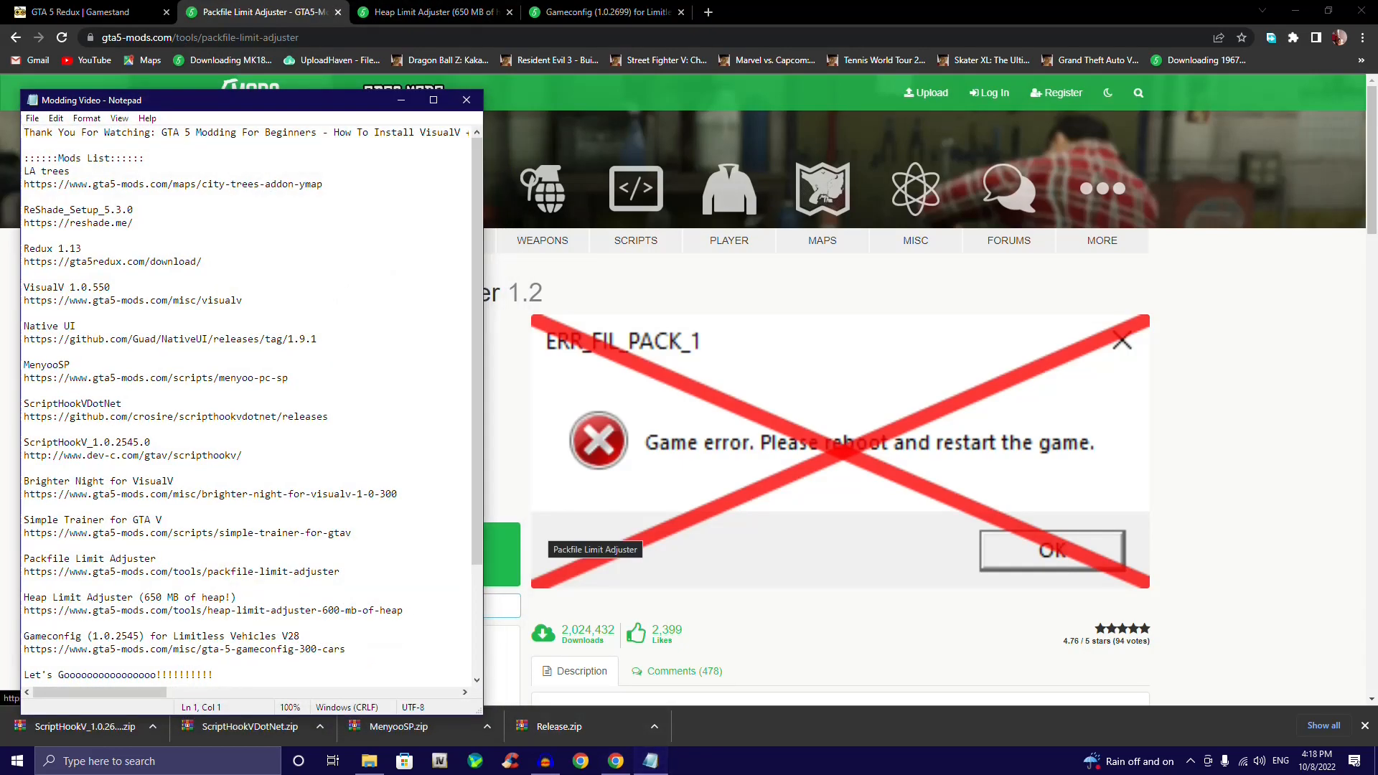
pyautogui.moveTo(246, 455)
pyautogui.mouseDown()
pyautogui.moveTo(43, 393)
pyautogui.moveTo(246, 454)
pyautogui.mouseUp()
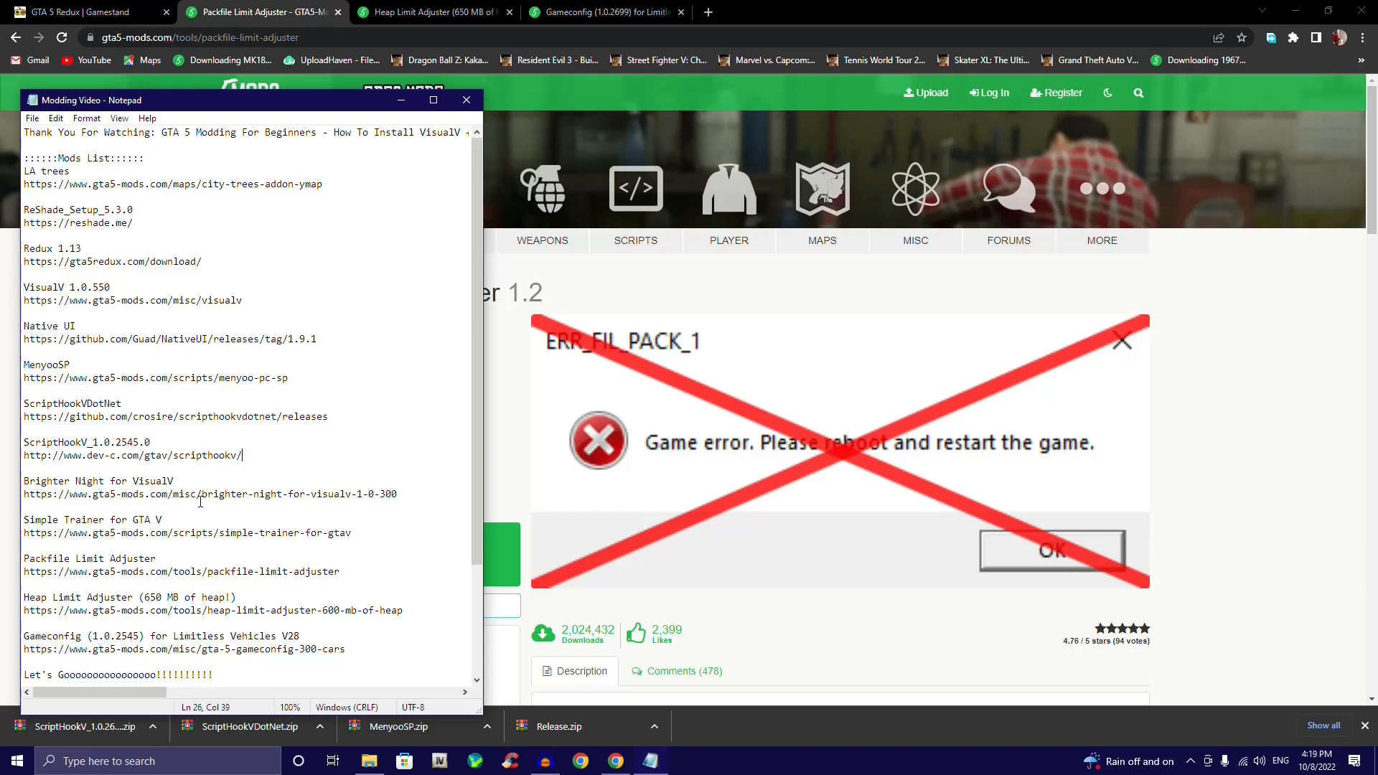
pyautogui.scroll(-2, 271, 539)
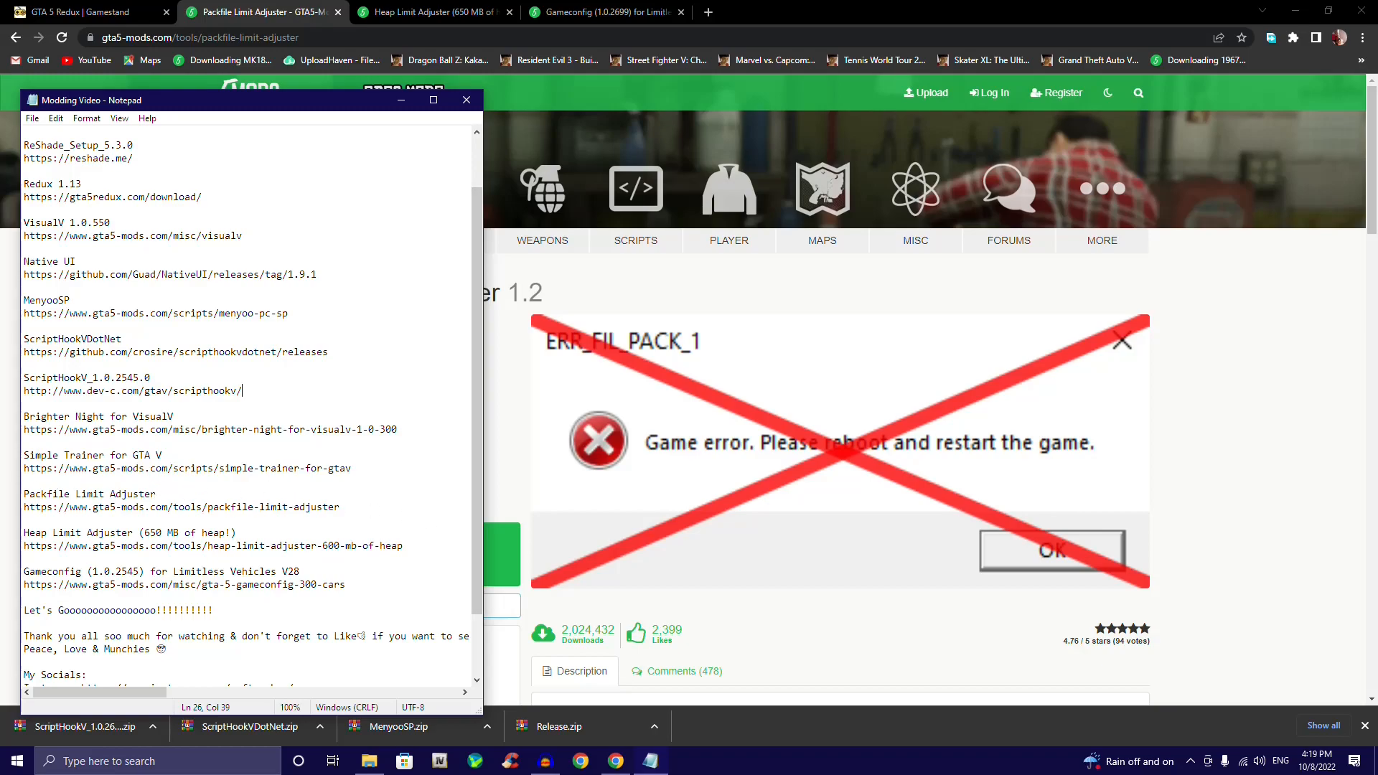
pyautogui.click(650, 761)
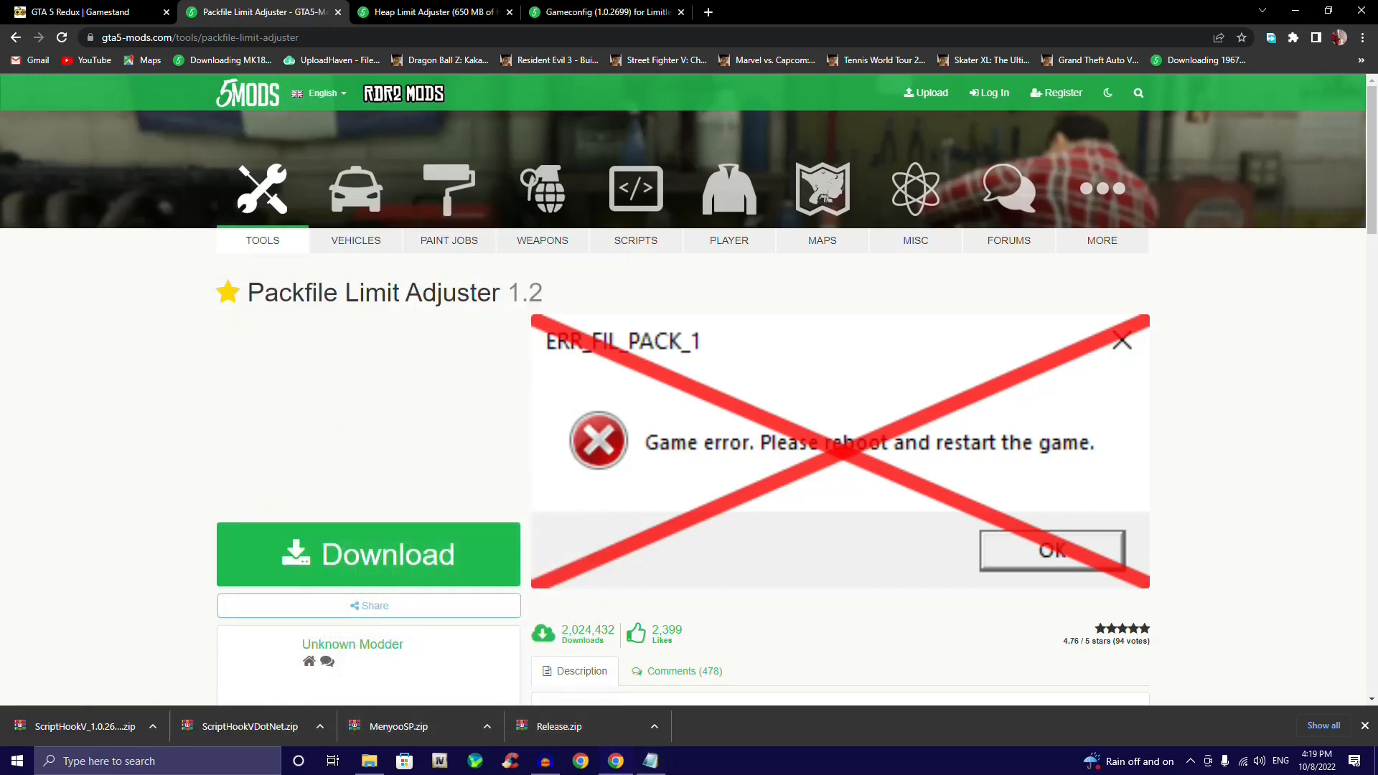
# Step: Examine the preview image, description, installation instructions, changelog, and versions on the Packfile Limit Adjuster page
pyautogui.scroll(-5, 840, 331)
pyautogui.scroll(3, 840, 331)
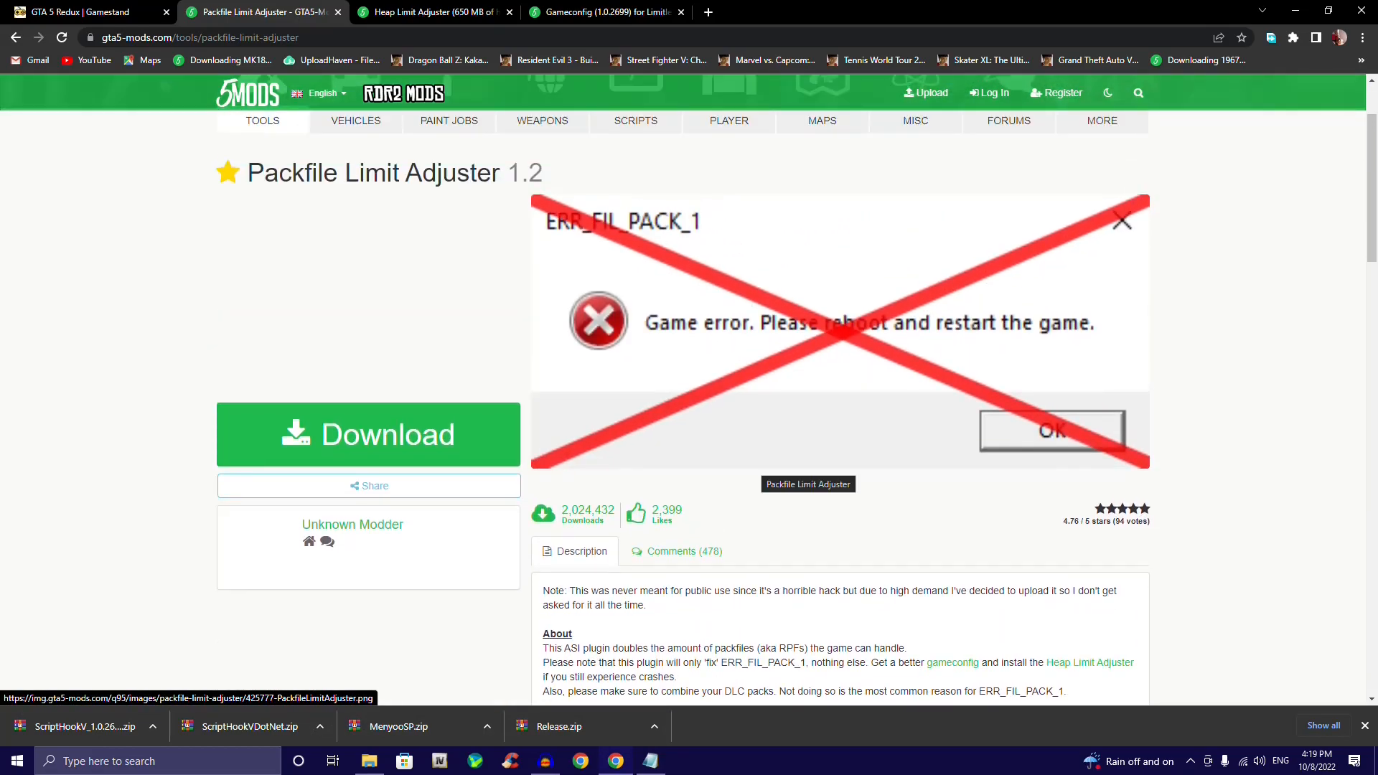
pyautogui.scroll(2, 808, 470)
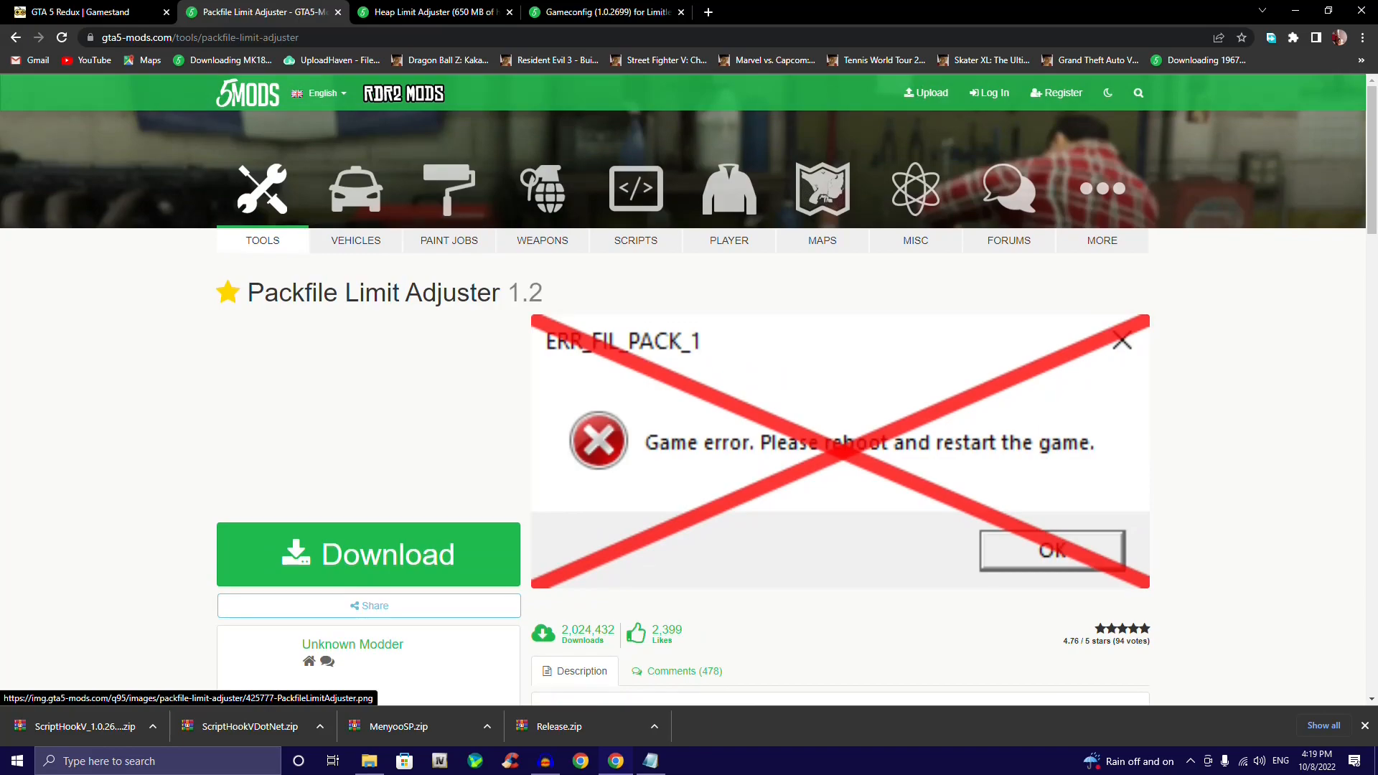
pyautogui.scroll(-7, 808, 470)
pyautogui.scroll(2, 797, 387)
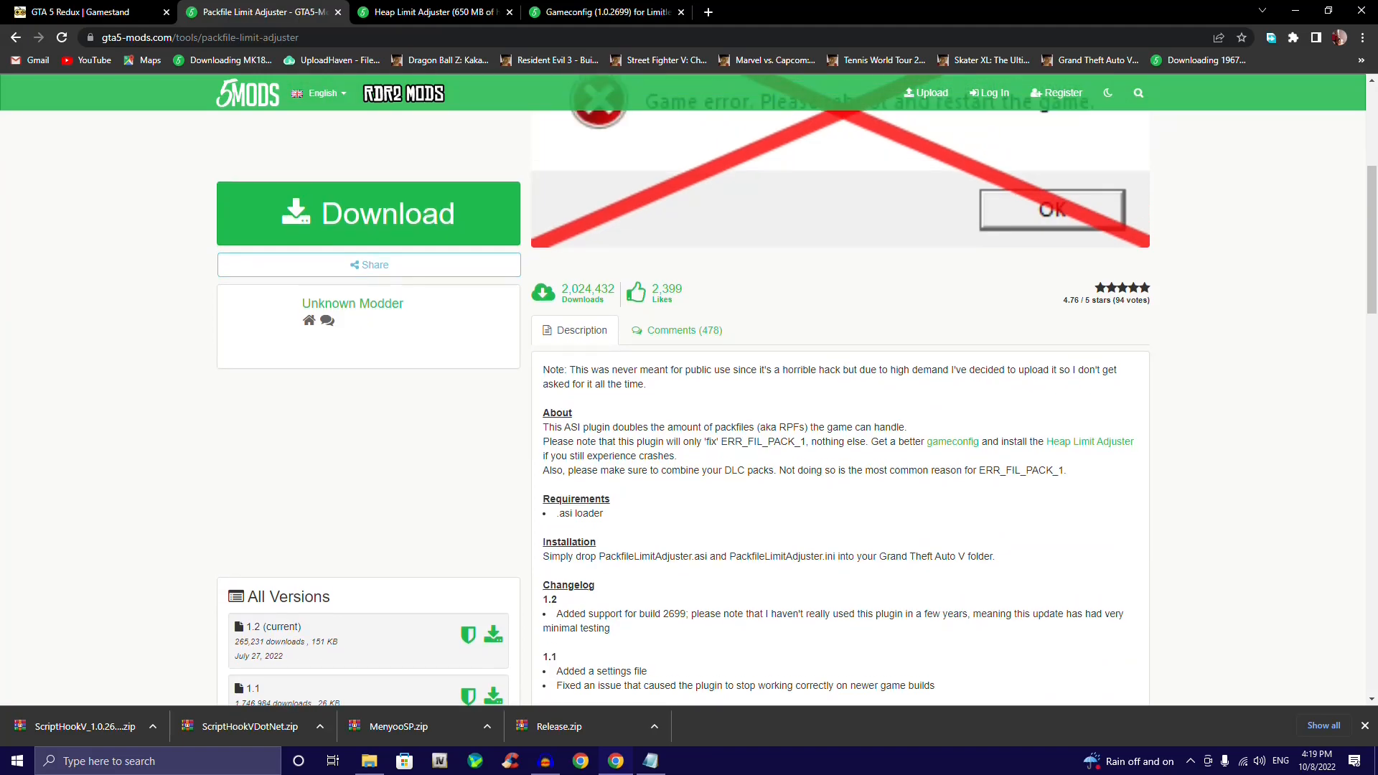
pyautogui.scroll(5, 683, 391)
pyautogui.scroll(-5, 684, 390)
pyautogui.scroll(5, 683, 390)
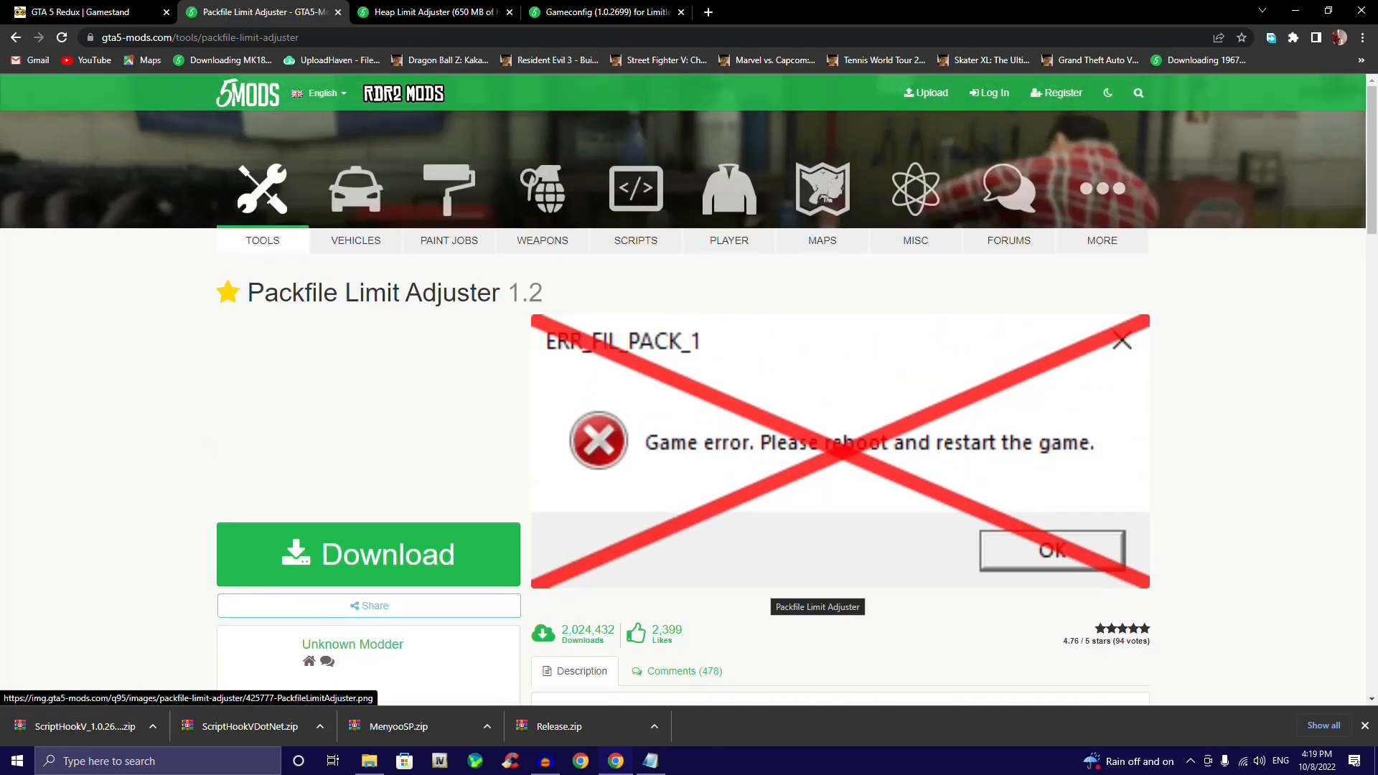
pyautogui.scroll(-2, 847, 581)
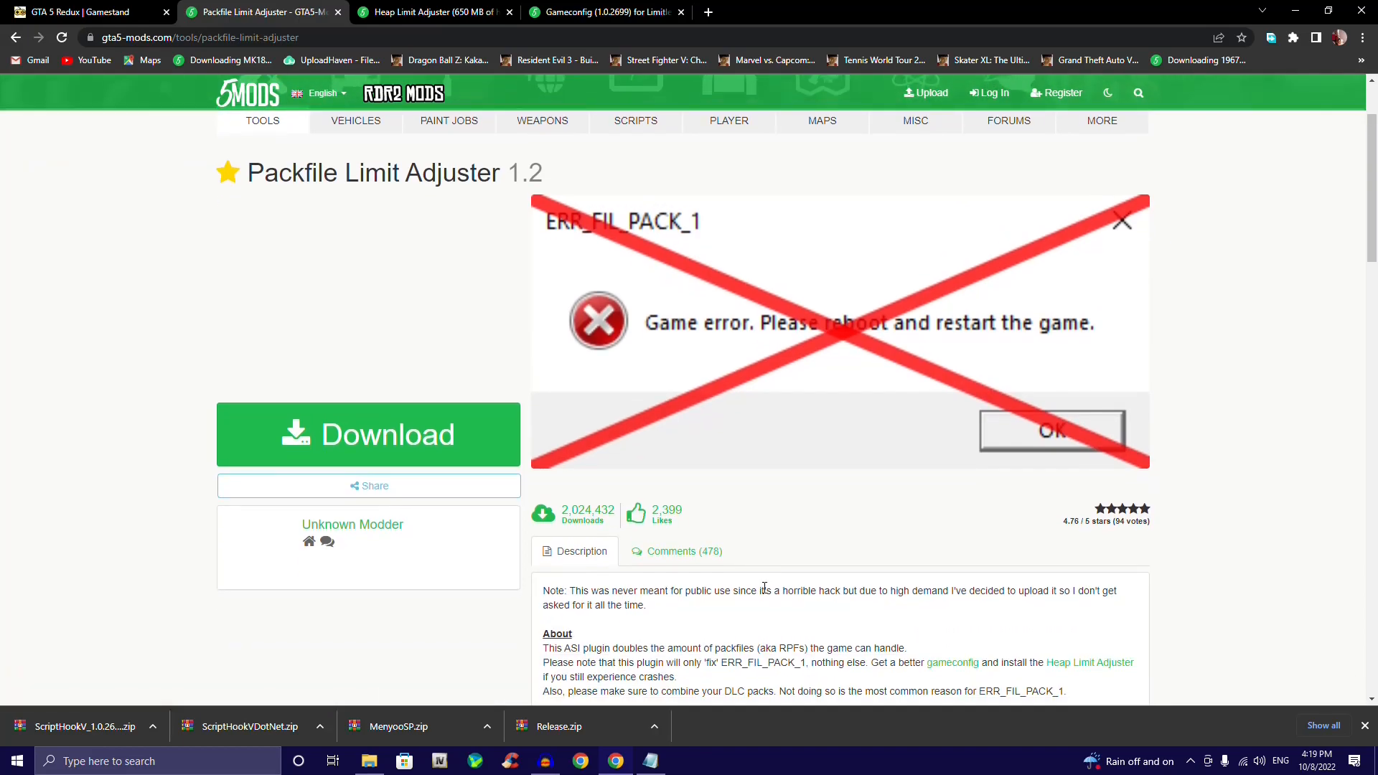
pyautogui.scroll(-5, 765, 588)
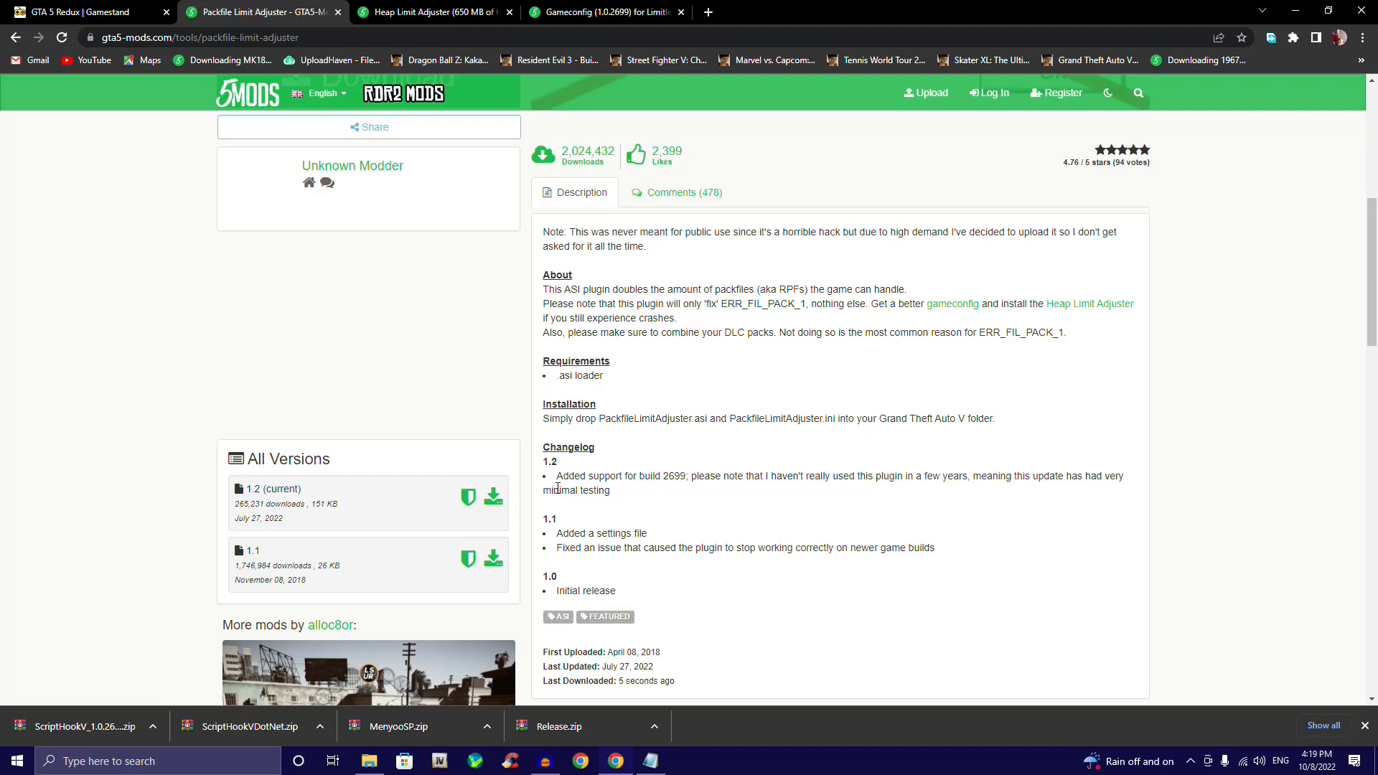
# Step: Open the download page for Packfile Limit Adjuster 1.2 and close both the download and mod pages
pyautogui.click(493, 496)
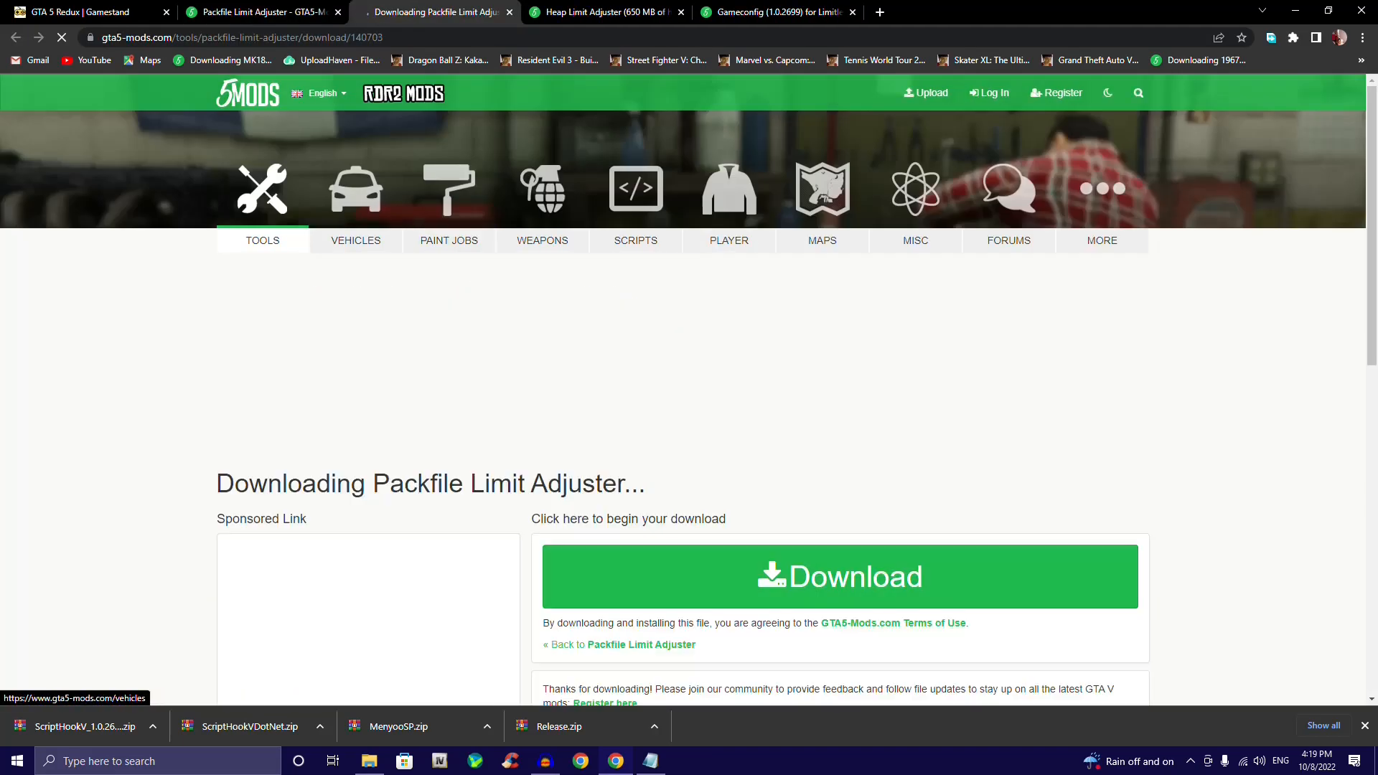
pyautogui.hotkey('ctrl', 'w')
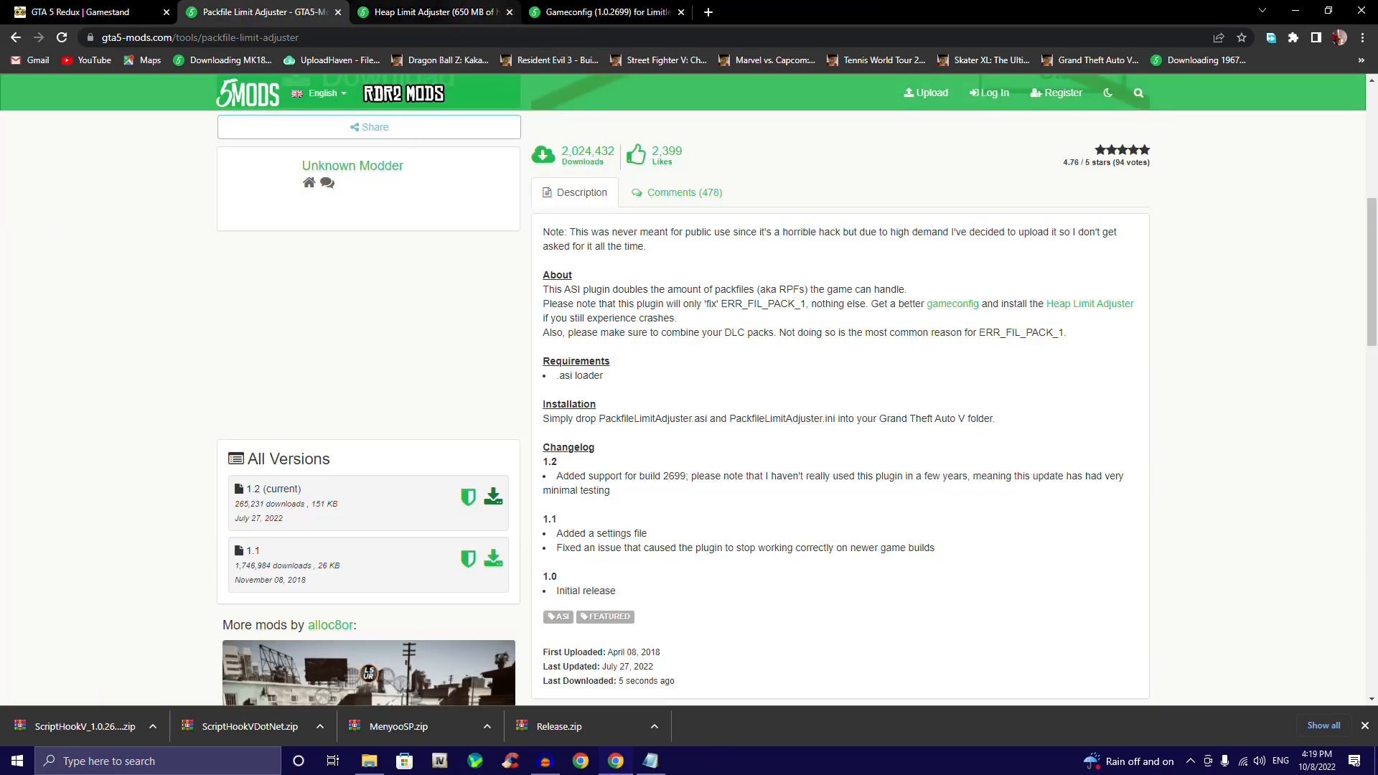
pyautogui.click(338, 11)
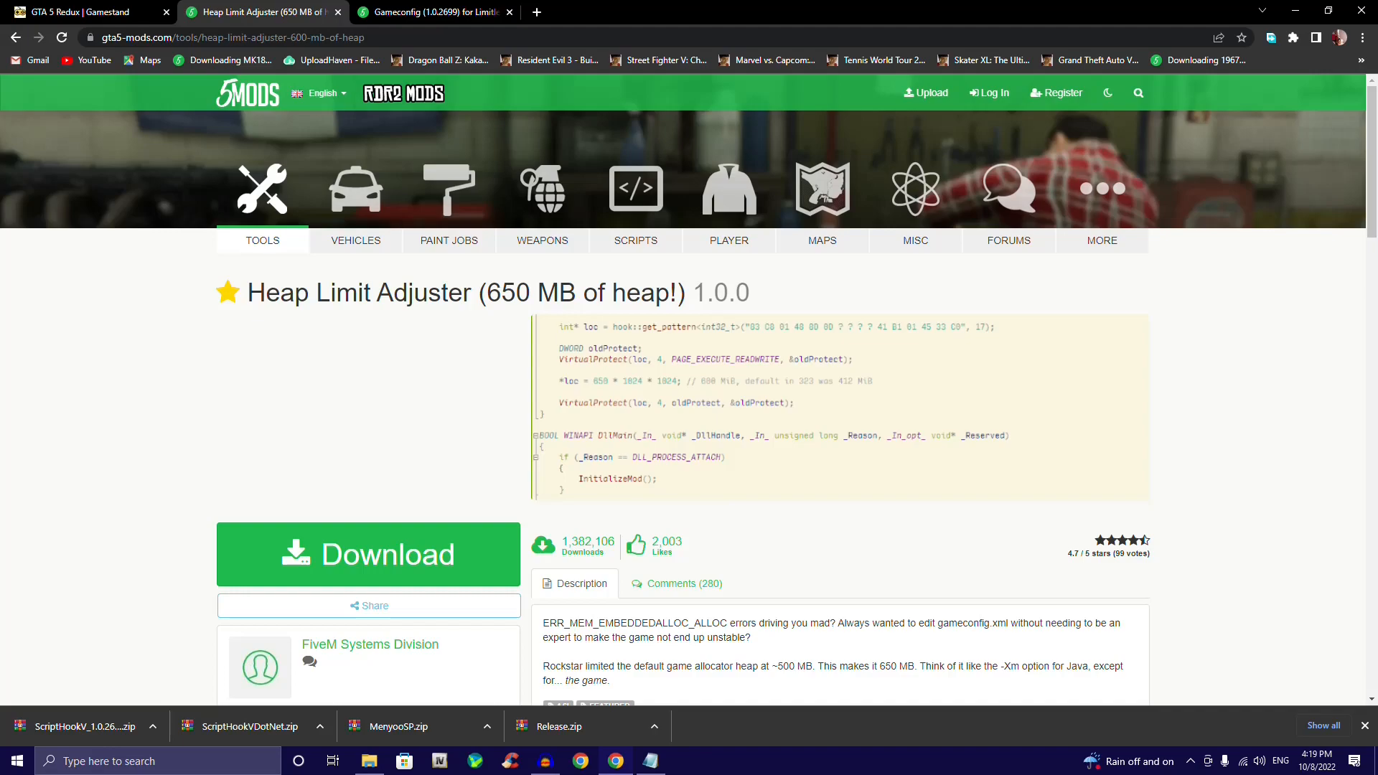
# Step: Review Heap Limit Adjuster (650 MB of heap!), open the download for version 1.0.0, and close its pages
pyautogui.scroll(-2, 689, 388)
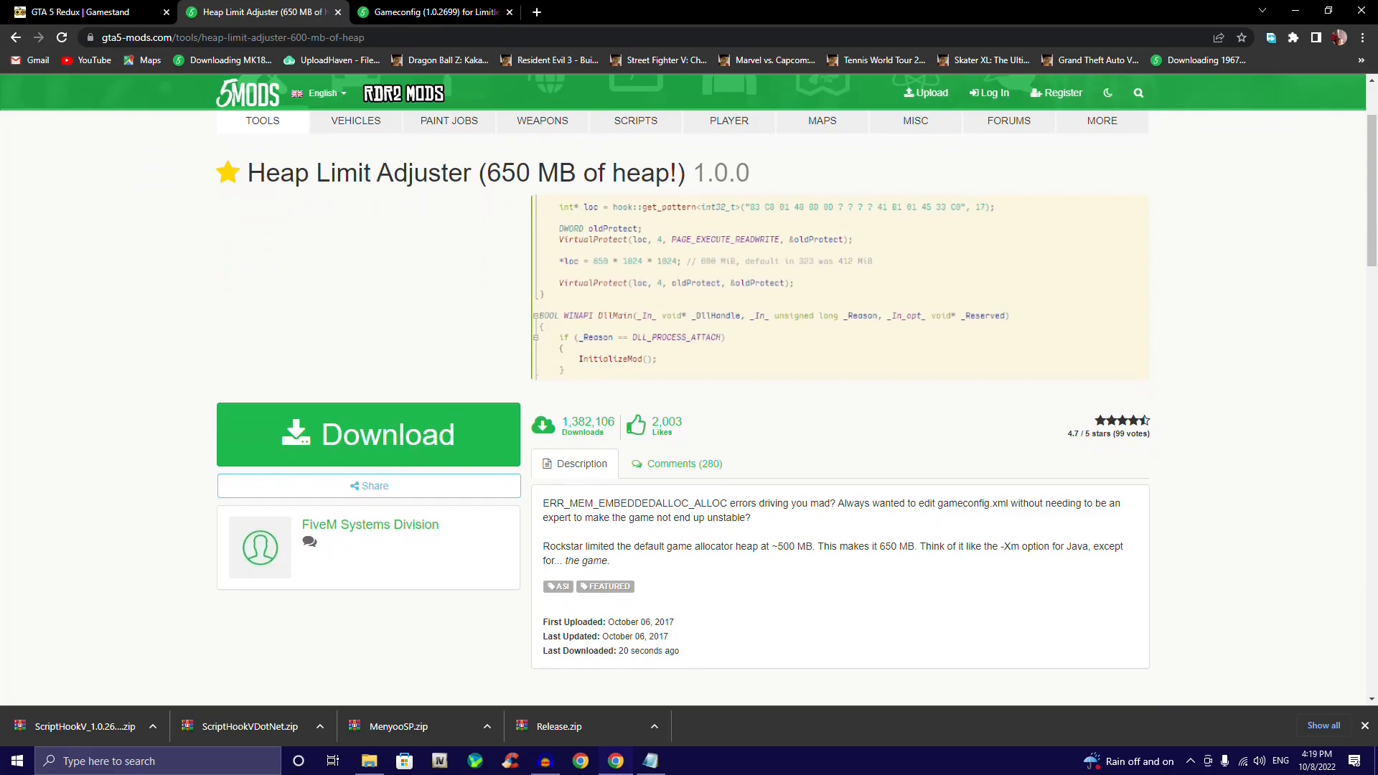
pyautogui.scroll(-3, 689, 388)
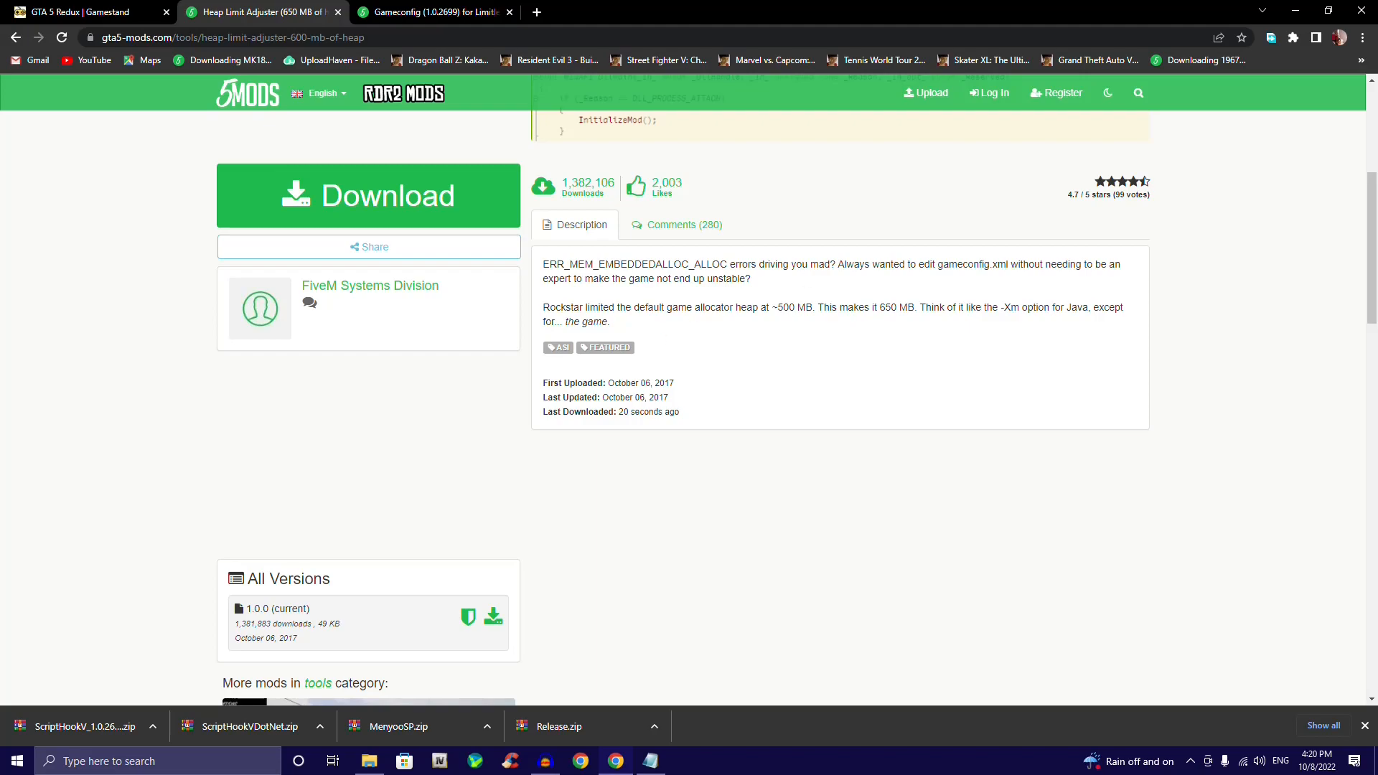
pyautogui.click(493, 616)
pyautogui.click(338, 13)
# Step: Examine the images, description, and available versions on the Gameconfig (1.0.2699) for Limitless Vehicles V29 page
pyautogui.scroll(-5, 689, 387)
pyautogui.scroll(5, 689, 387)
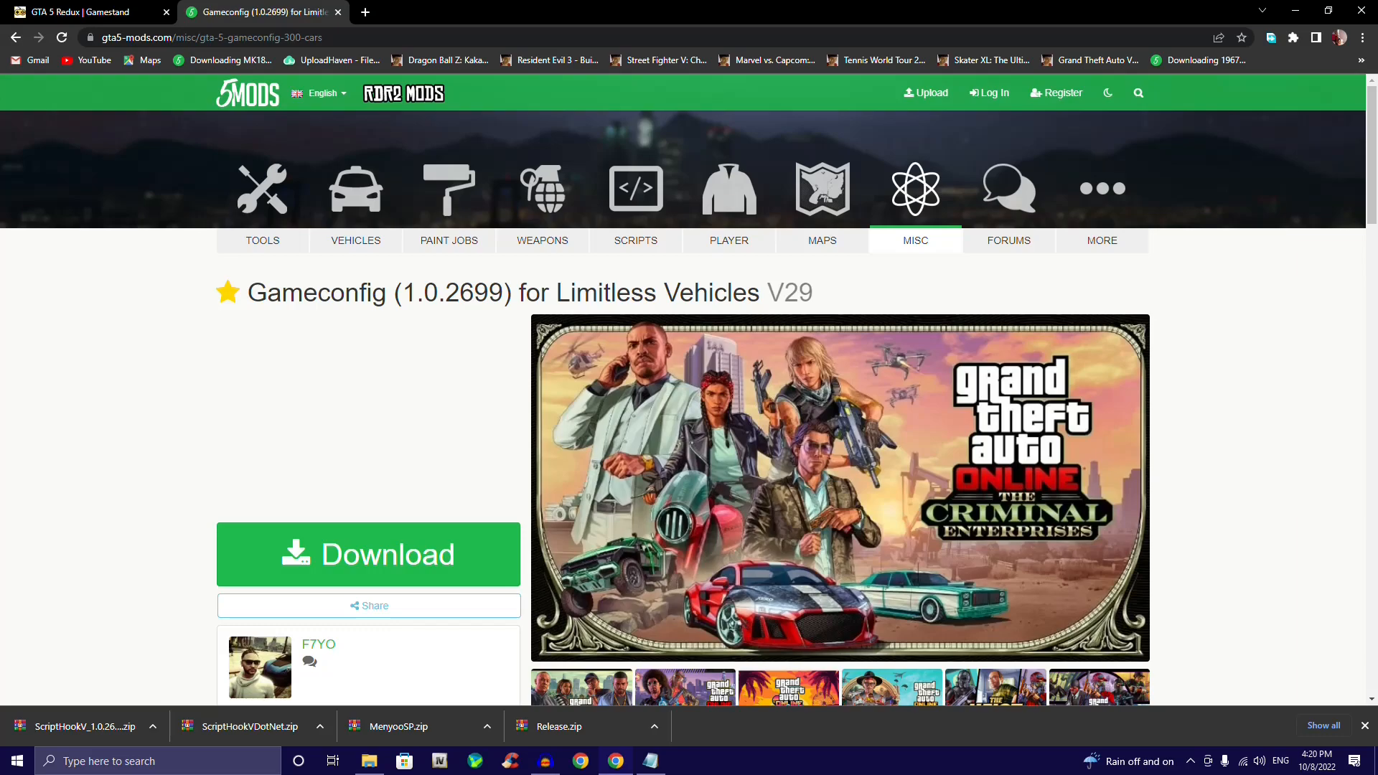
pyautogui.scroll(-5, 543, 188)
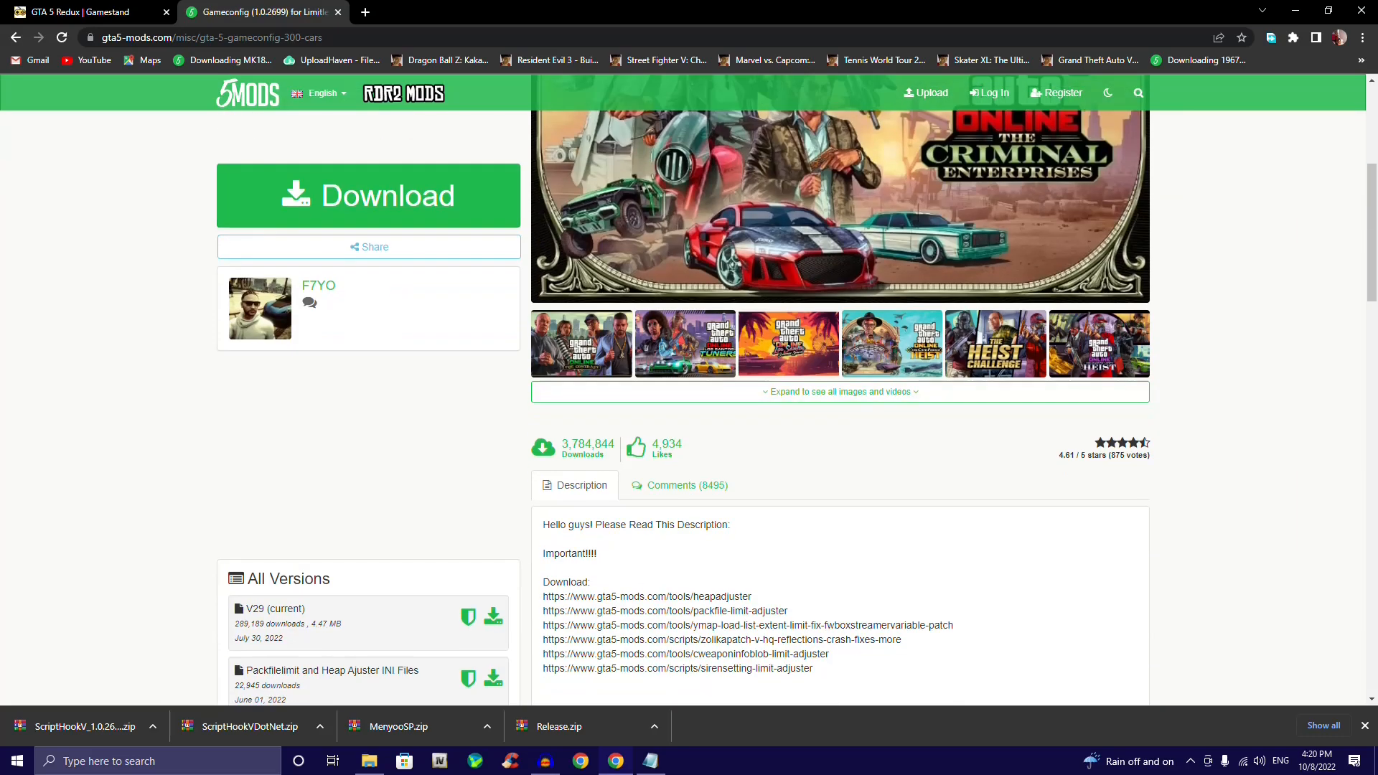
pyautogui.scroll(-3, 493, 616)
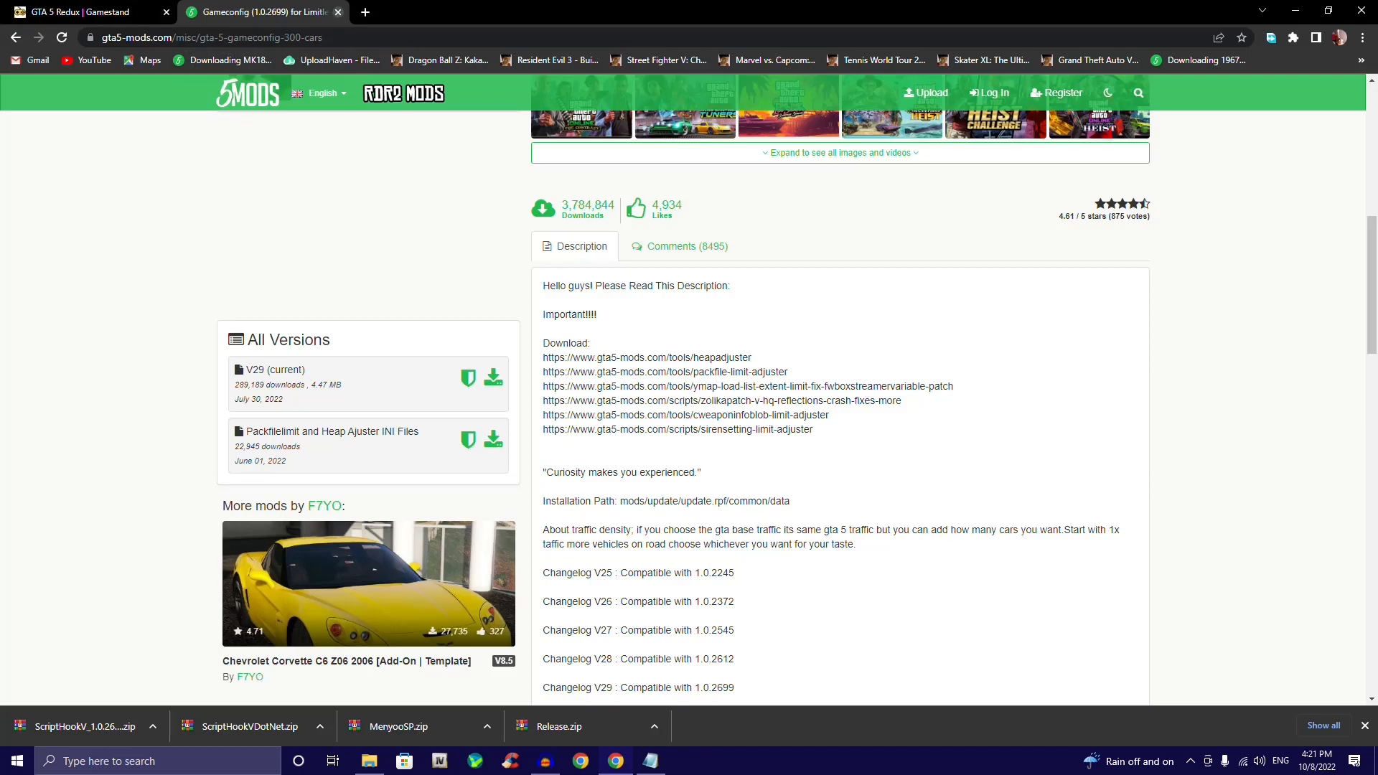
# Step: Close the Gameconfig page and the browser, and open Modding Tutorials from the desktop
pyautogui.click(338, 13)
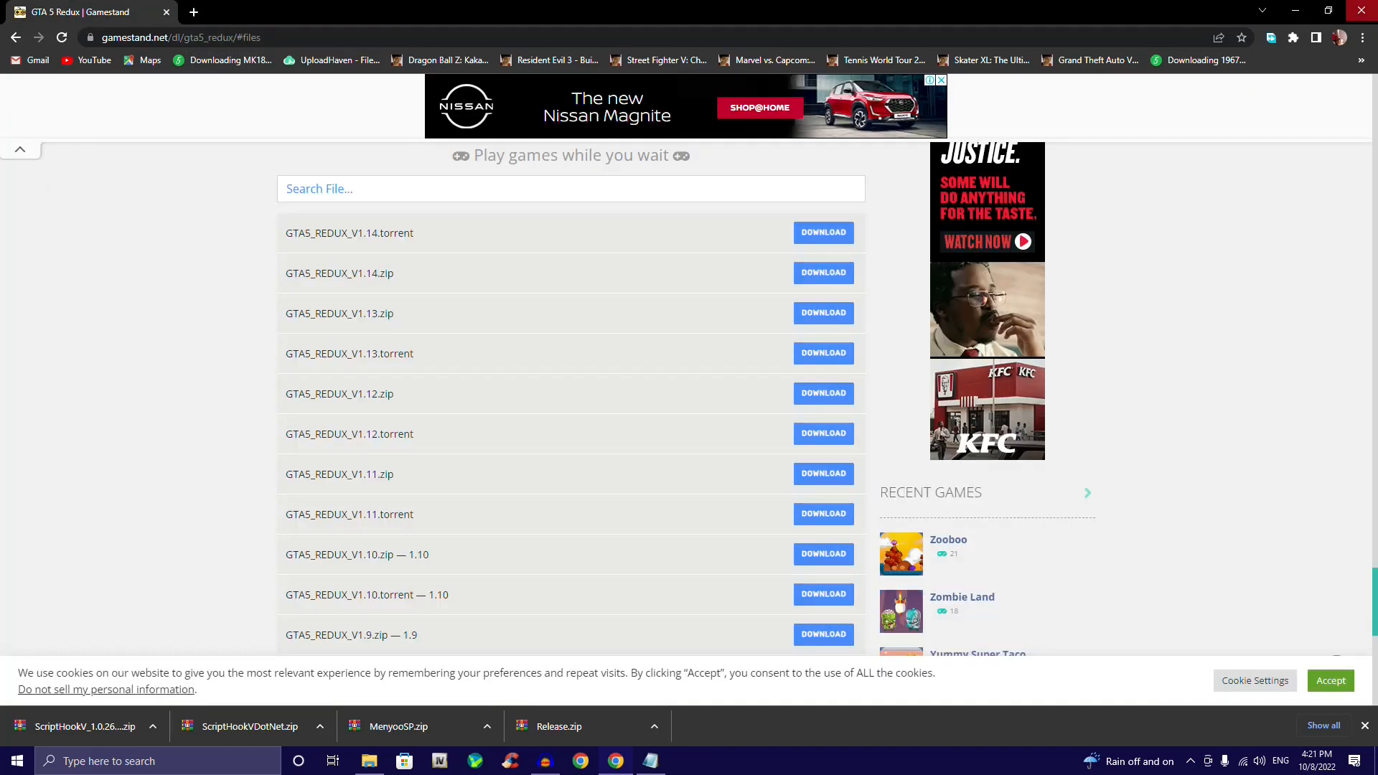
pyautogui.click(1361, 11)
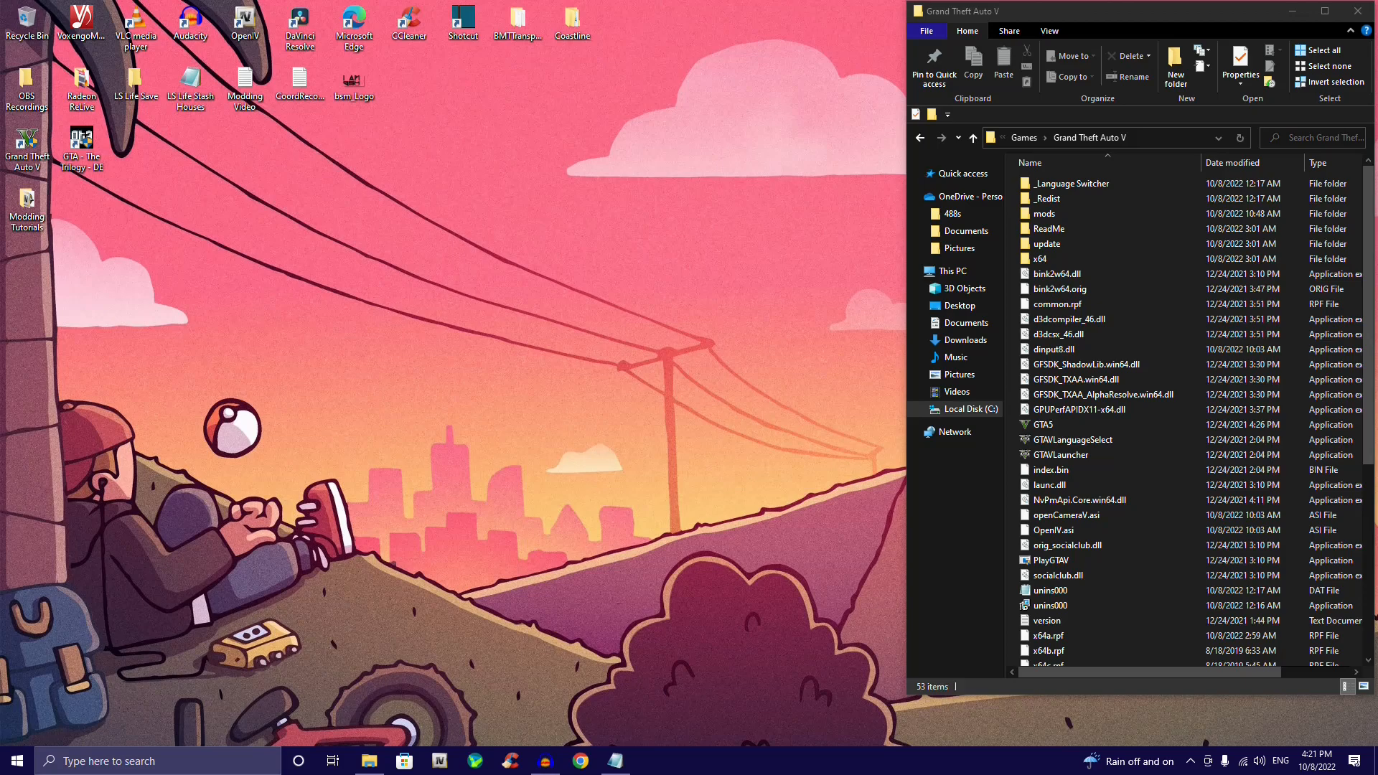
pyautogui.doubleClick(26, 204)
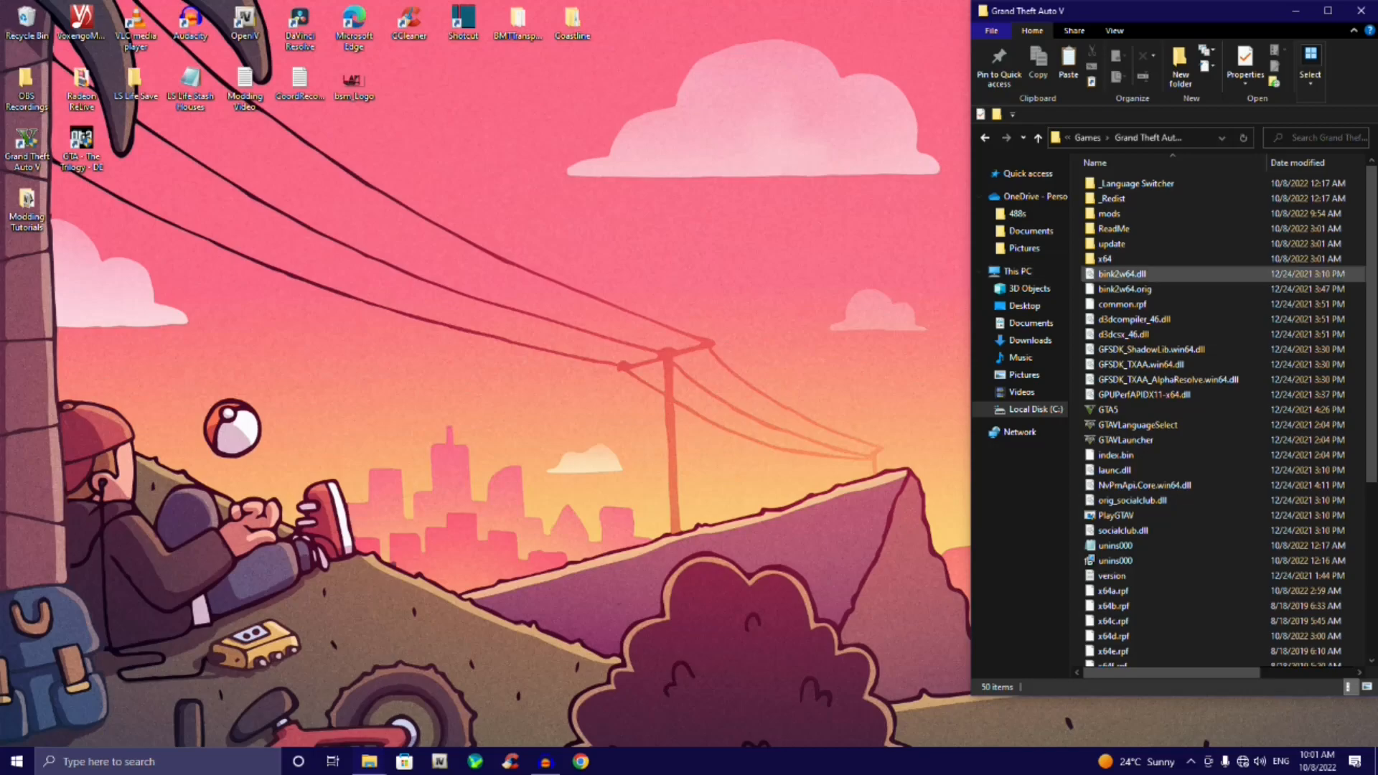
# Step: Delete the existing mods folder from the Grand Theft Auto V game folder
pyautogui.click(1120, 214)
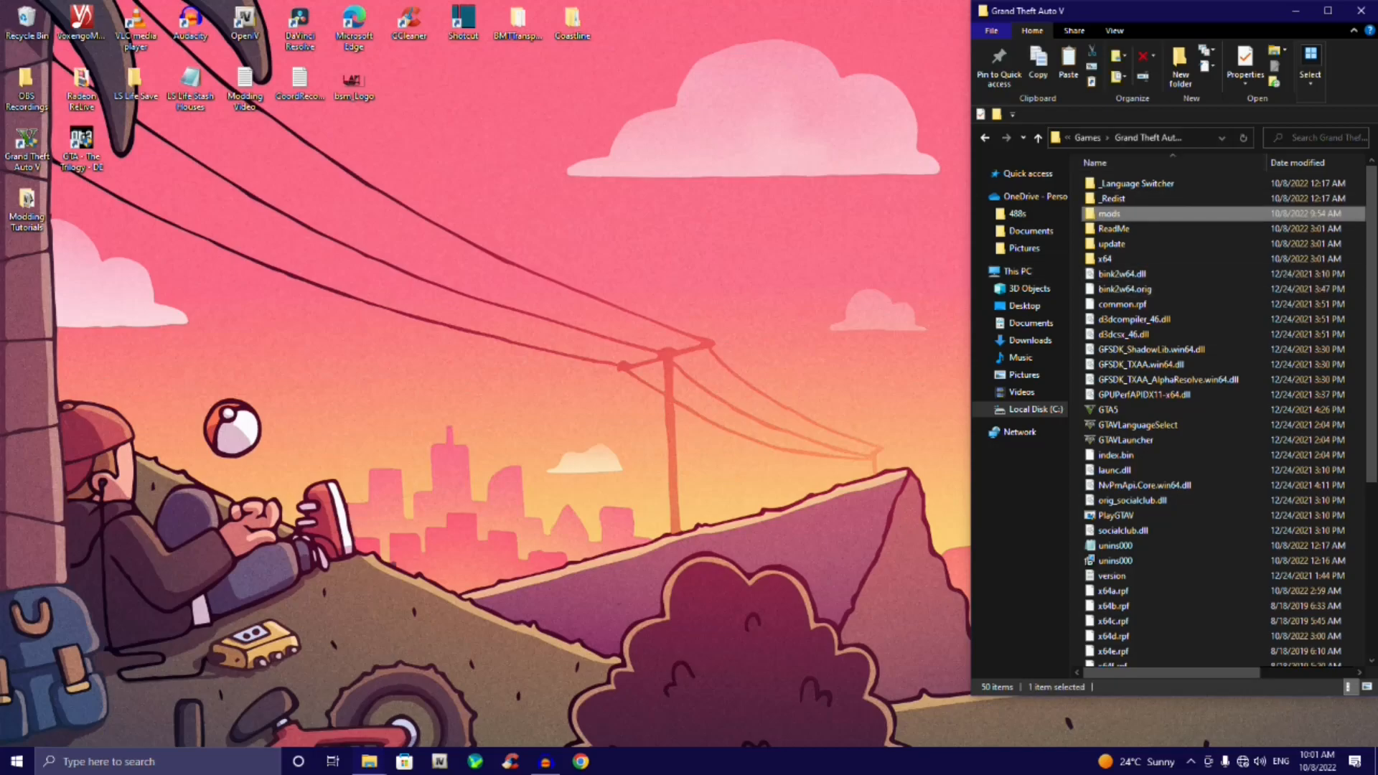
pyautogui.press('Delete')
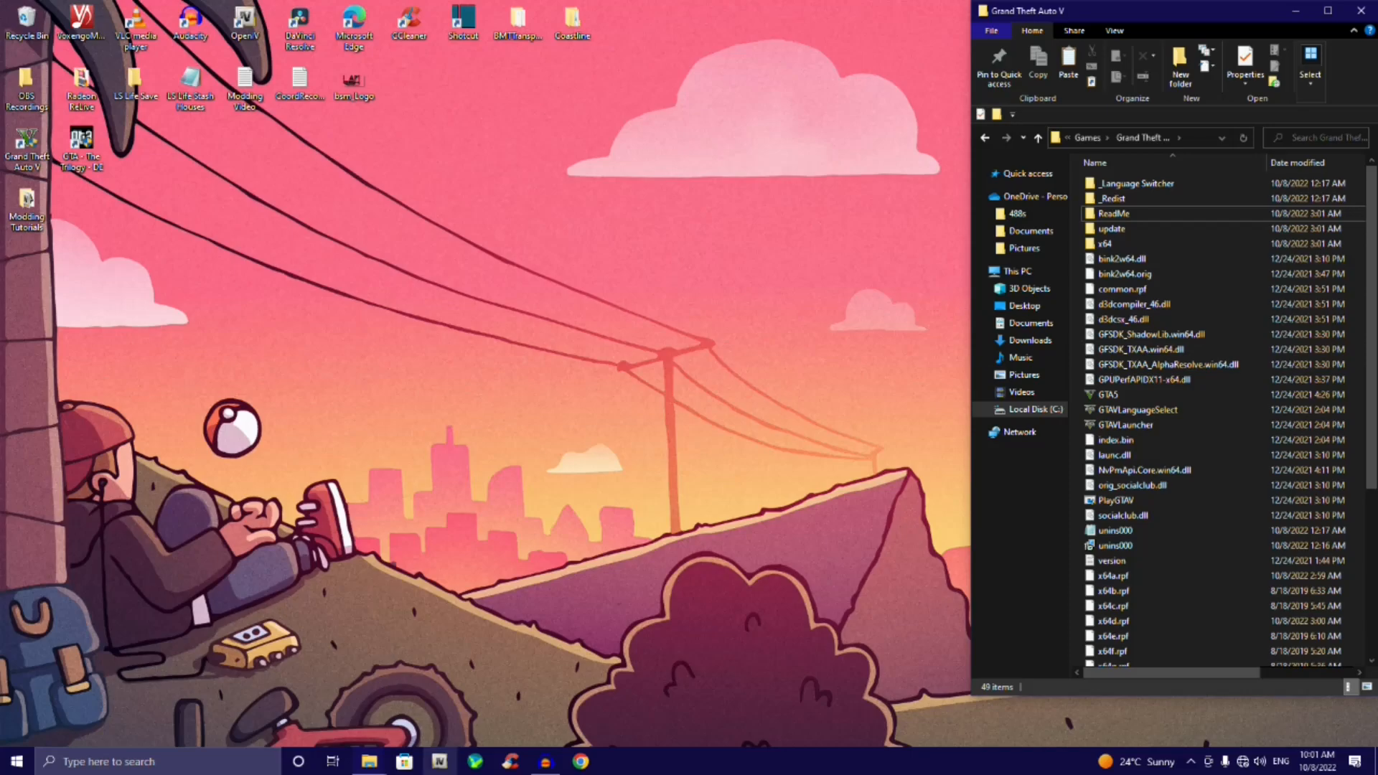
# Step: Launch OpenIV for the Windows version of Grand Theft Auto V and turn on edit mode, accepting the warning
pyautogui.click(439, 759)
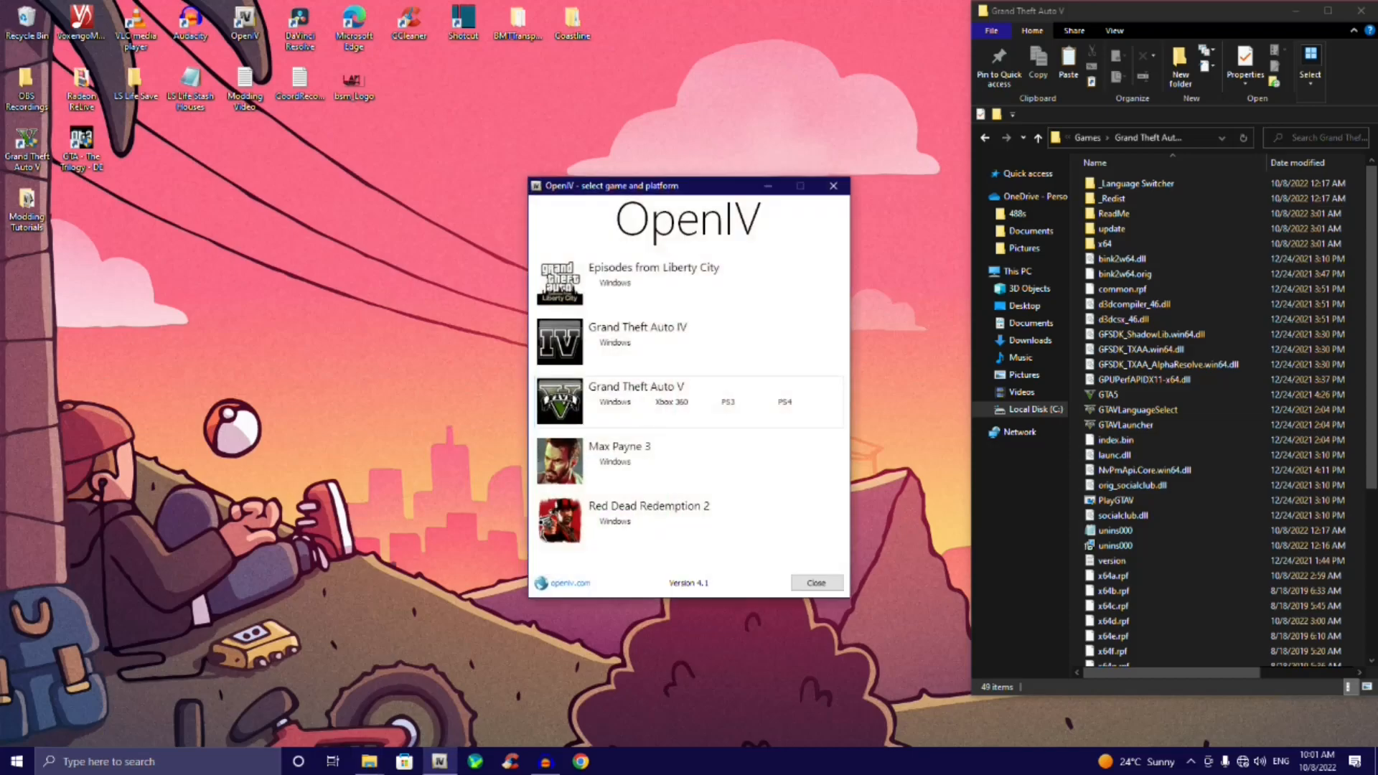
pyautogui.click(615, 402)
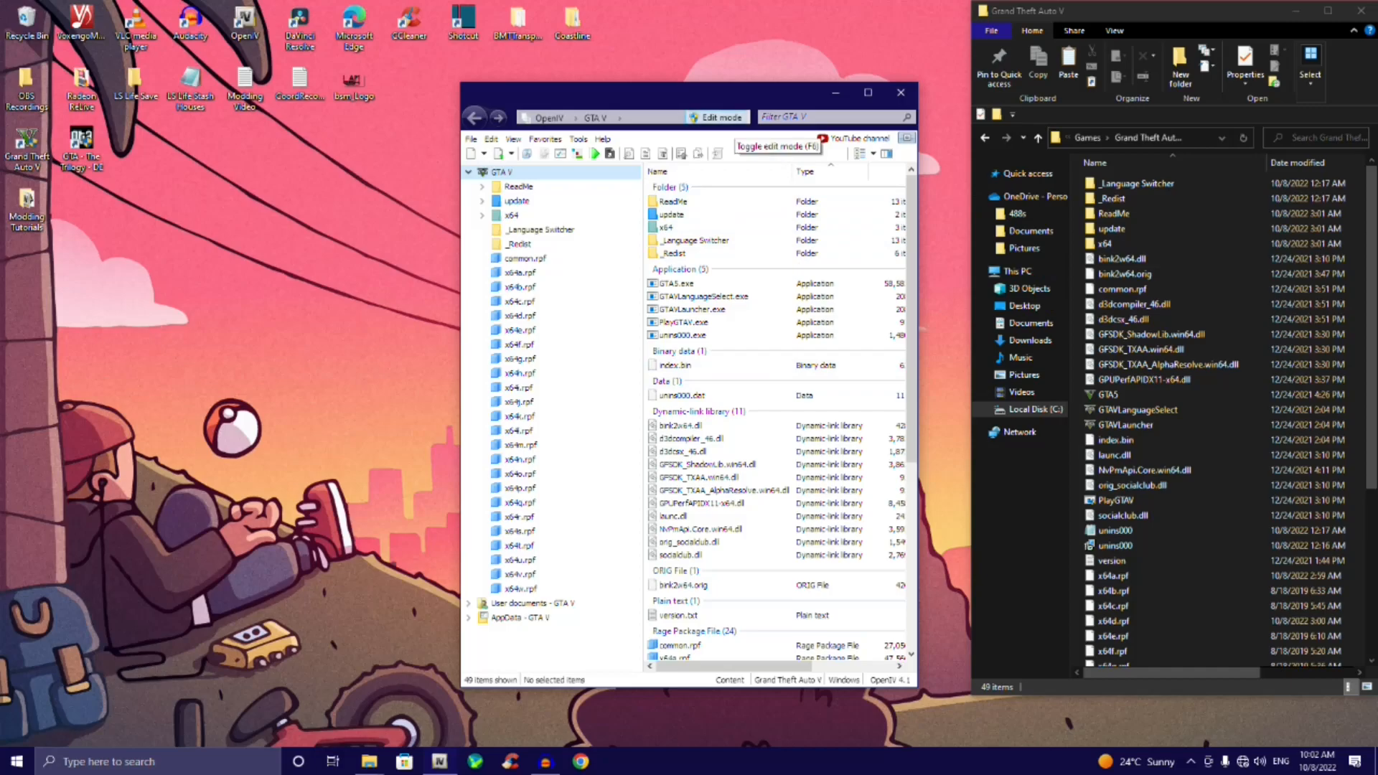
pyautogui.click(731, 118)
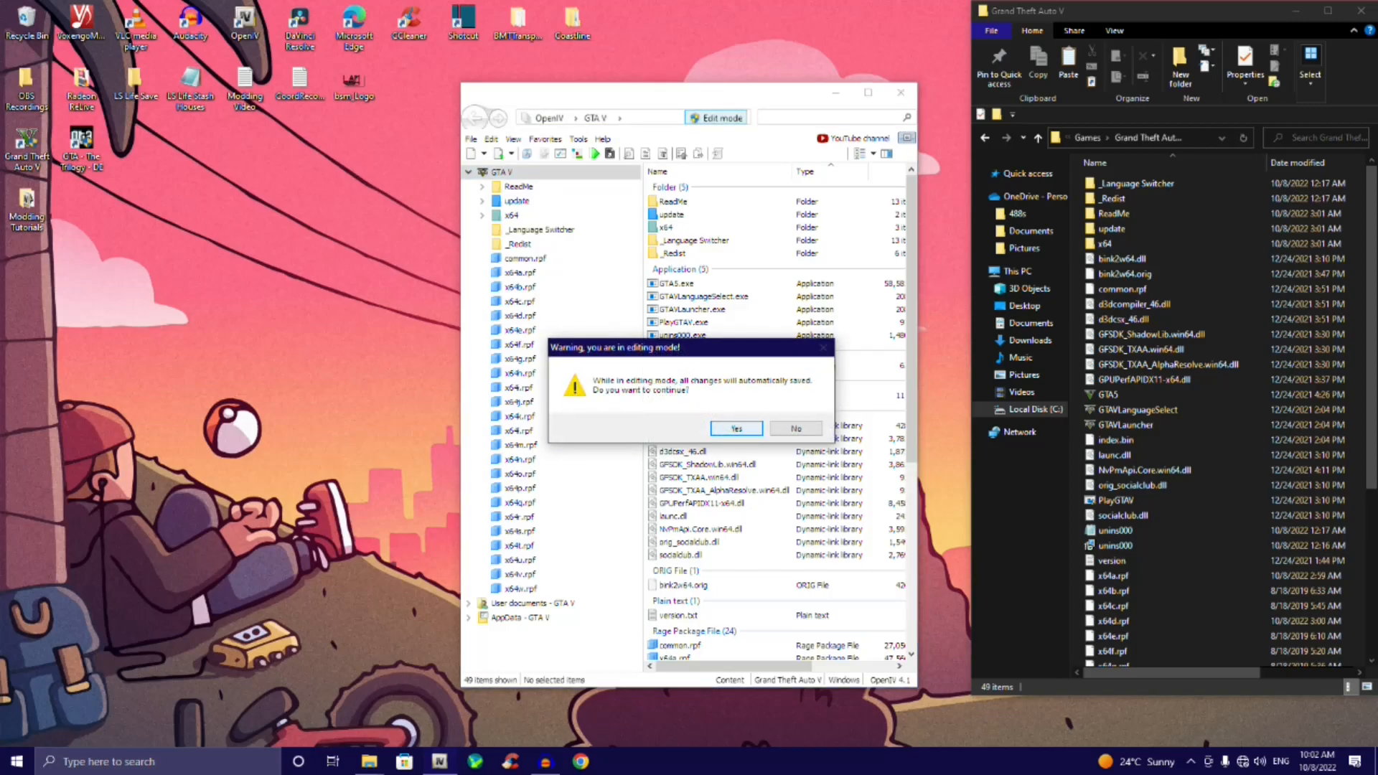
pyautogui.click(736, 429)
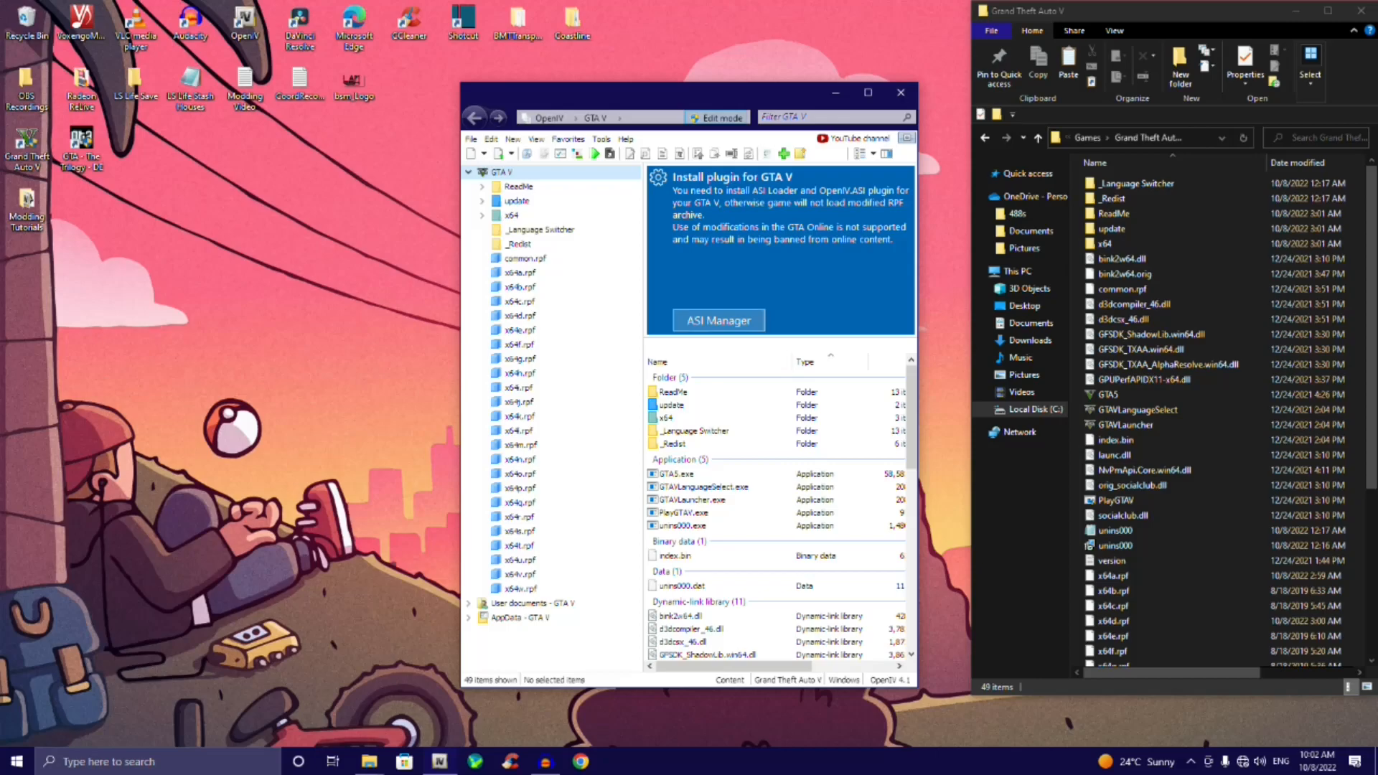
# Step: Install ASI Loader, OpenIV.ASI, and openCamera with the ASI Manager, agree to create the "mods" folder, and close the manager
pyautogui.click(719, 320)
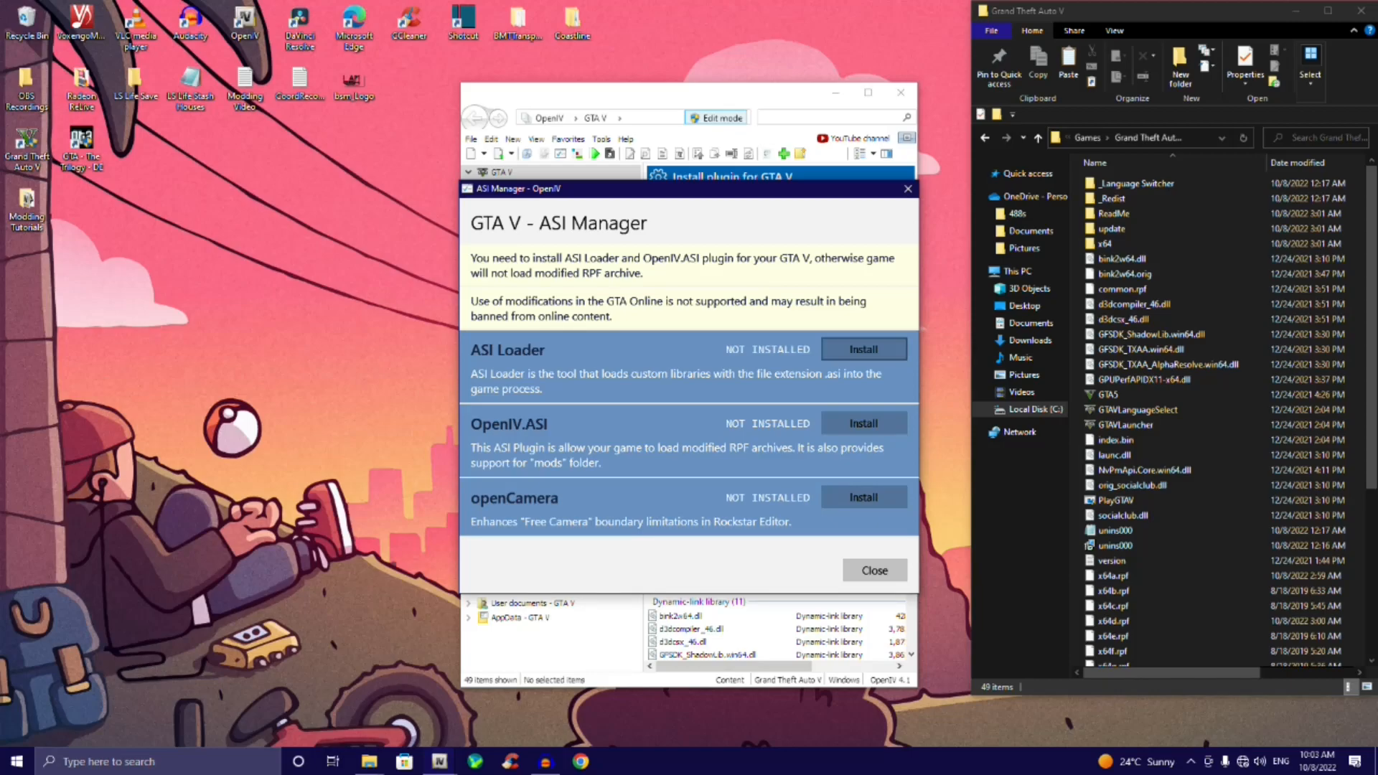
pyautogui.click(863, 349)
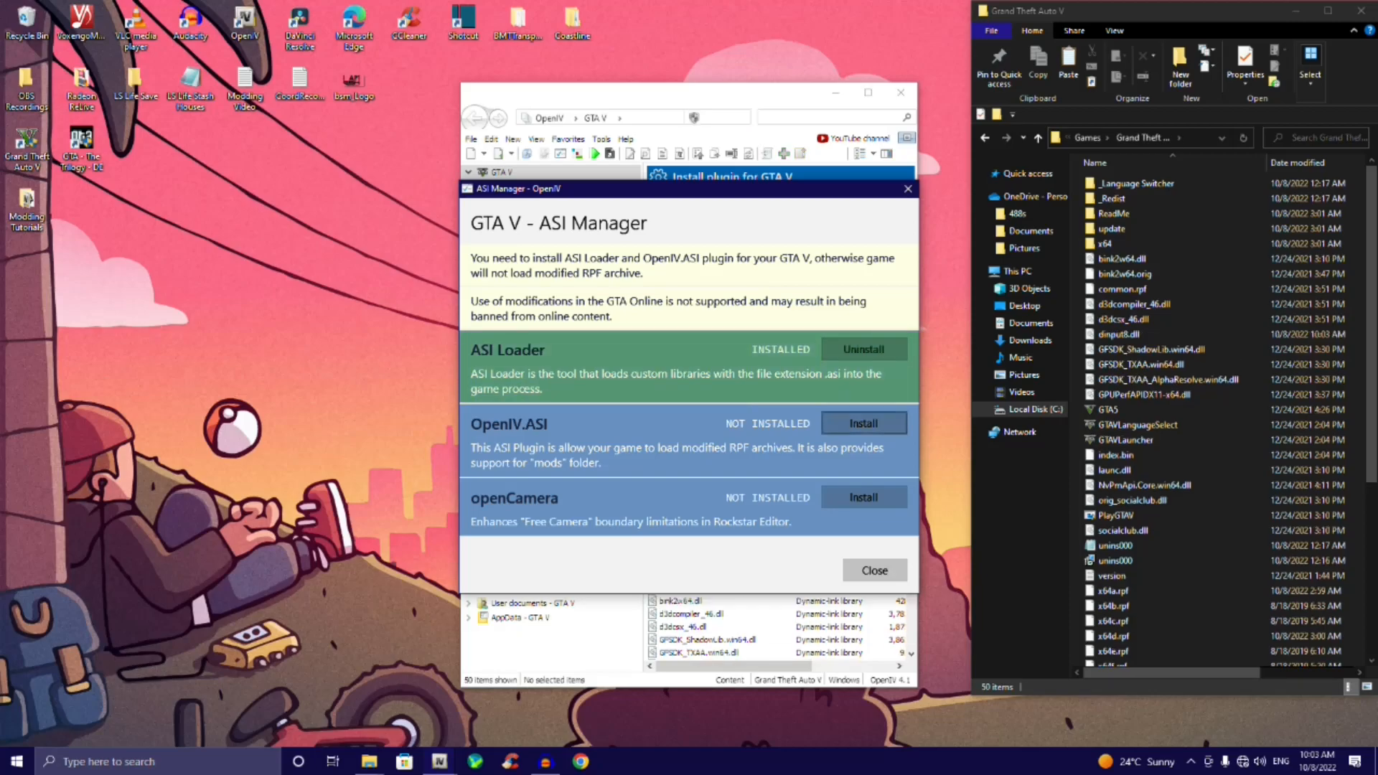
pyautogui.click(863, 423)
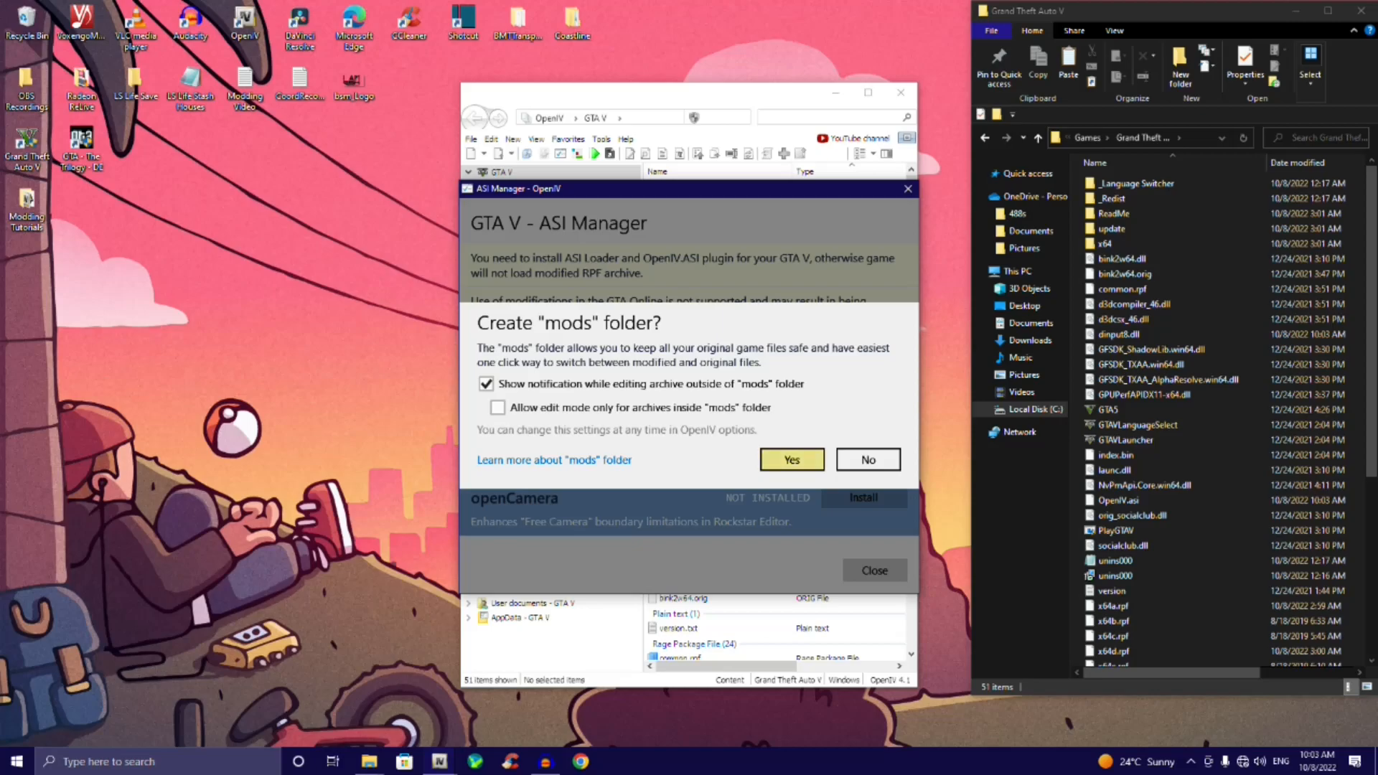
pyautogui.click(791, 460)
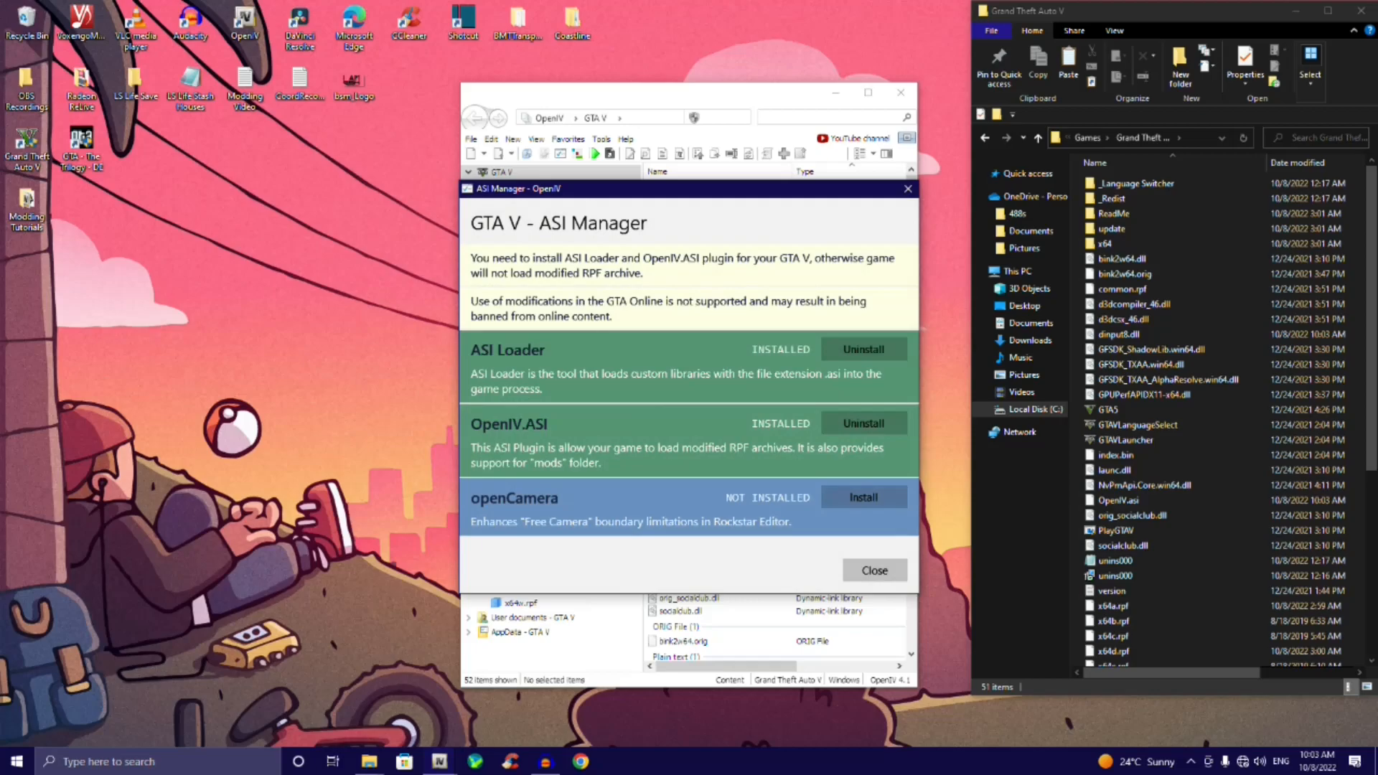
pyautogui.press('Return')
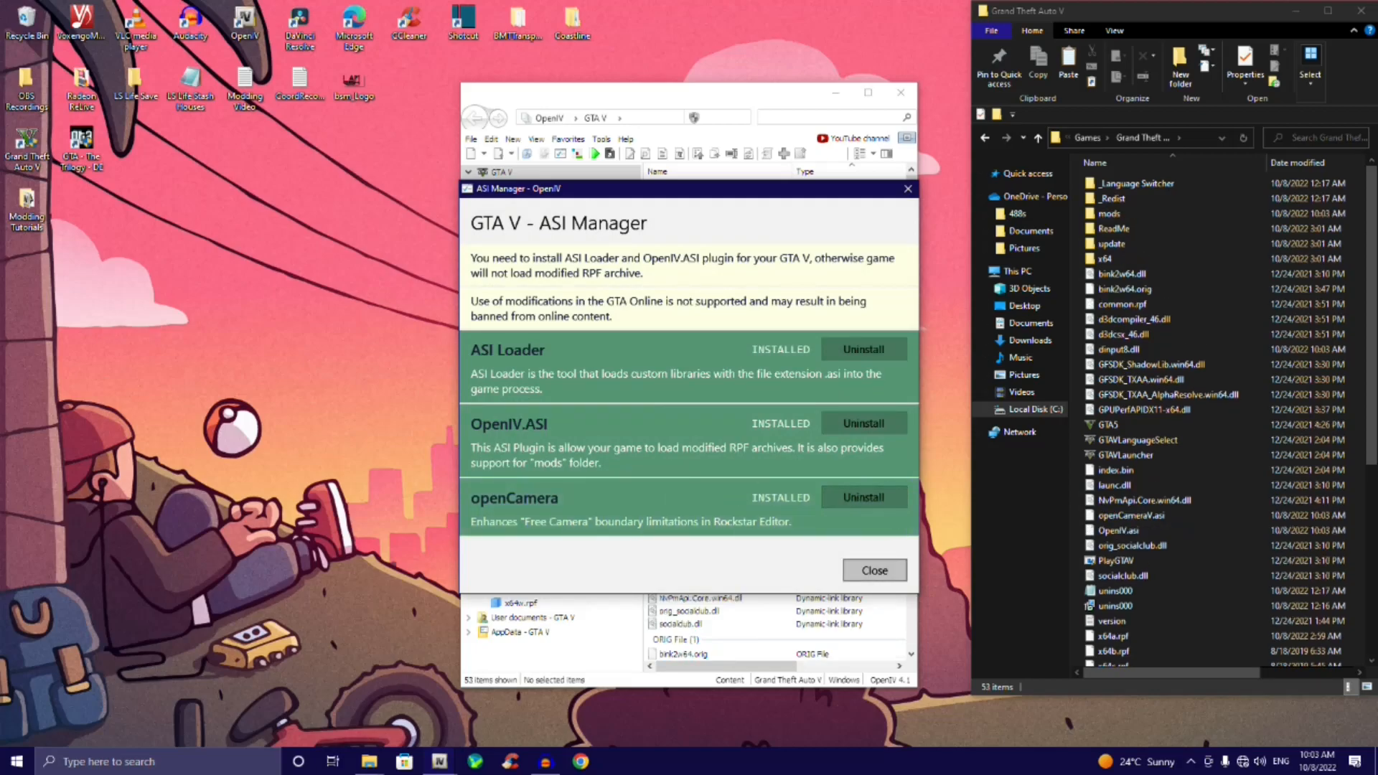
pyautogui.click(874, 564)
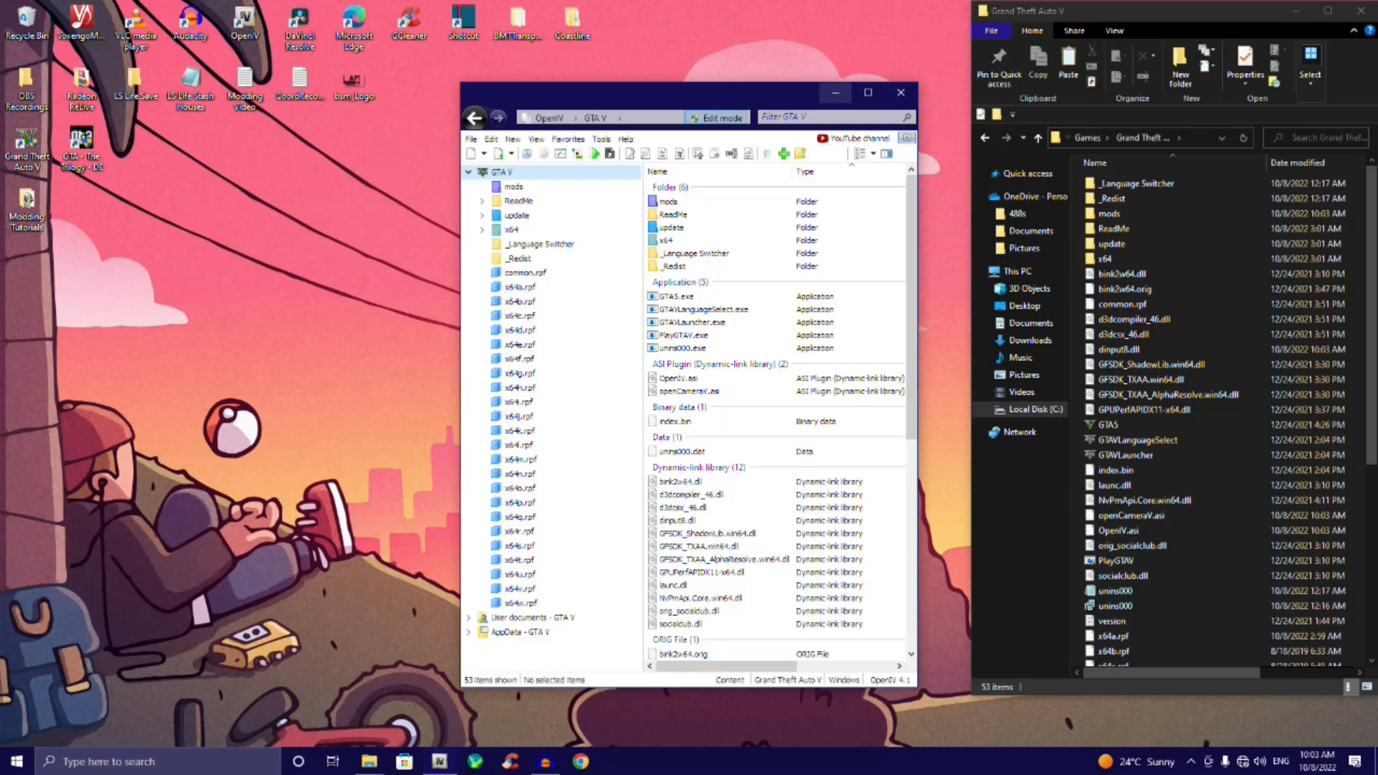
# Step: Select the x64a.rpf to x64w.rpf archives, common.rpf, and the update and x64 folders in the Grand Theft Auto V folder
pyautogui.click(834, 92)
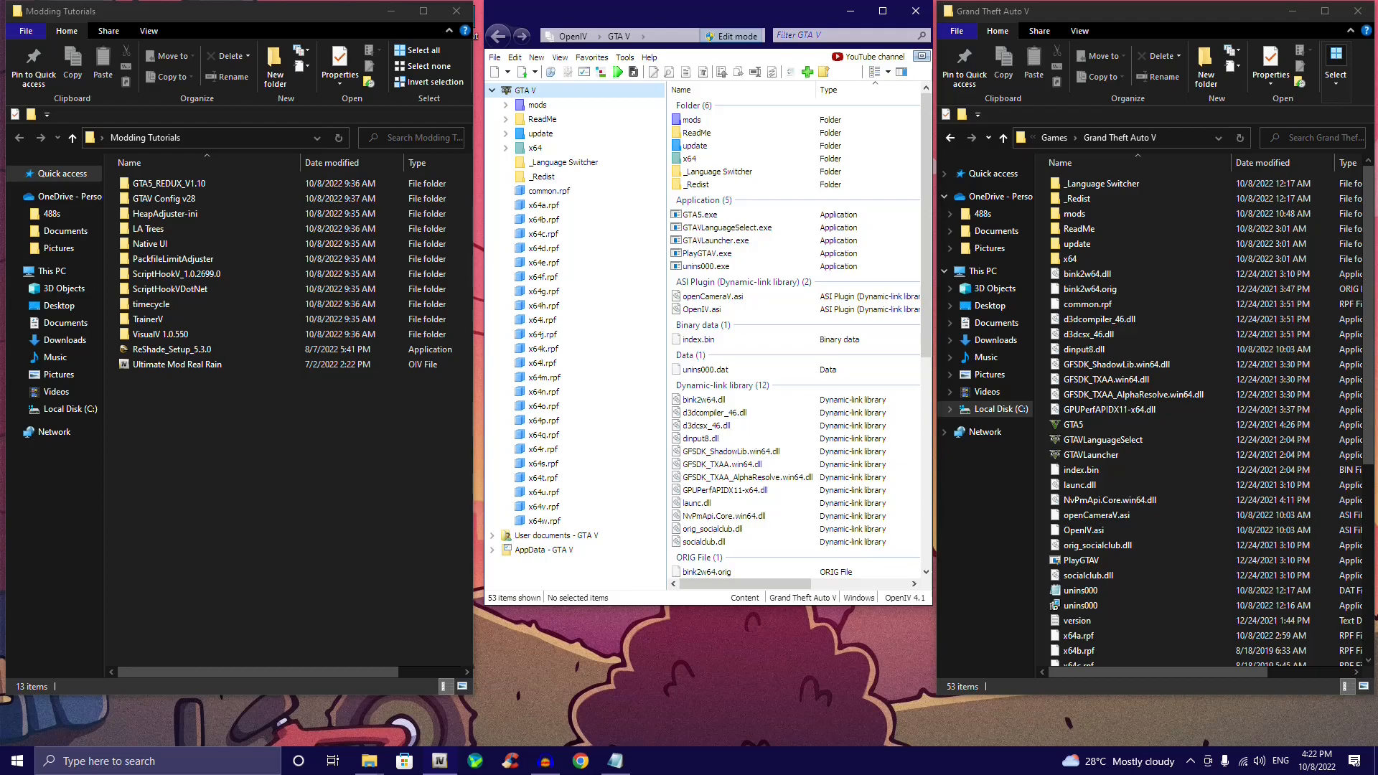
pyautogui.scroll(-7, 1148, 446)
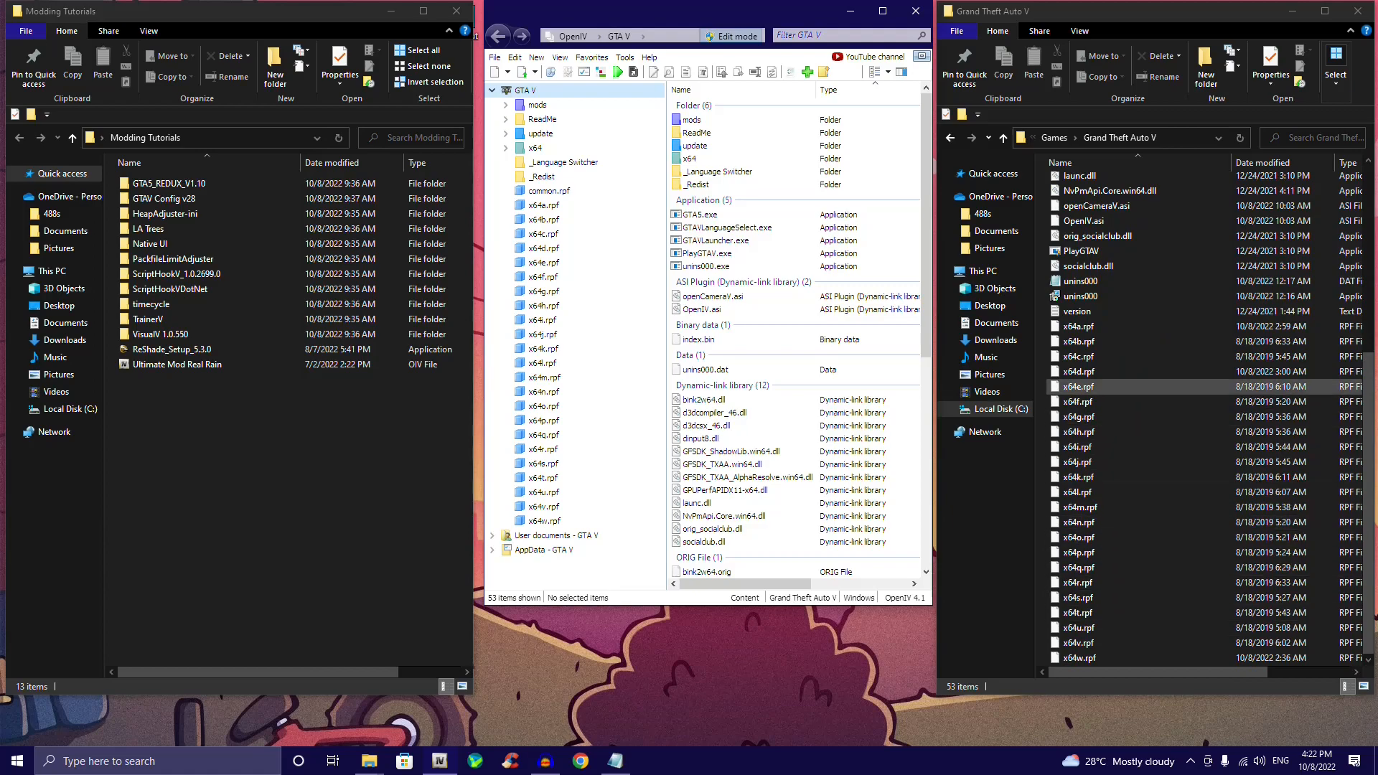
pyautogui.click(1079, 327)
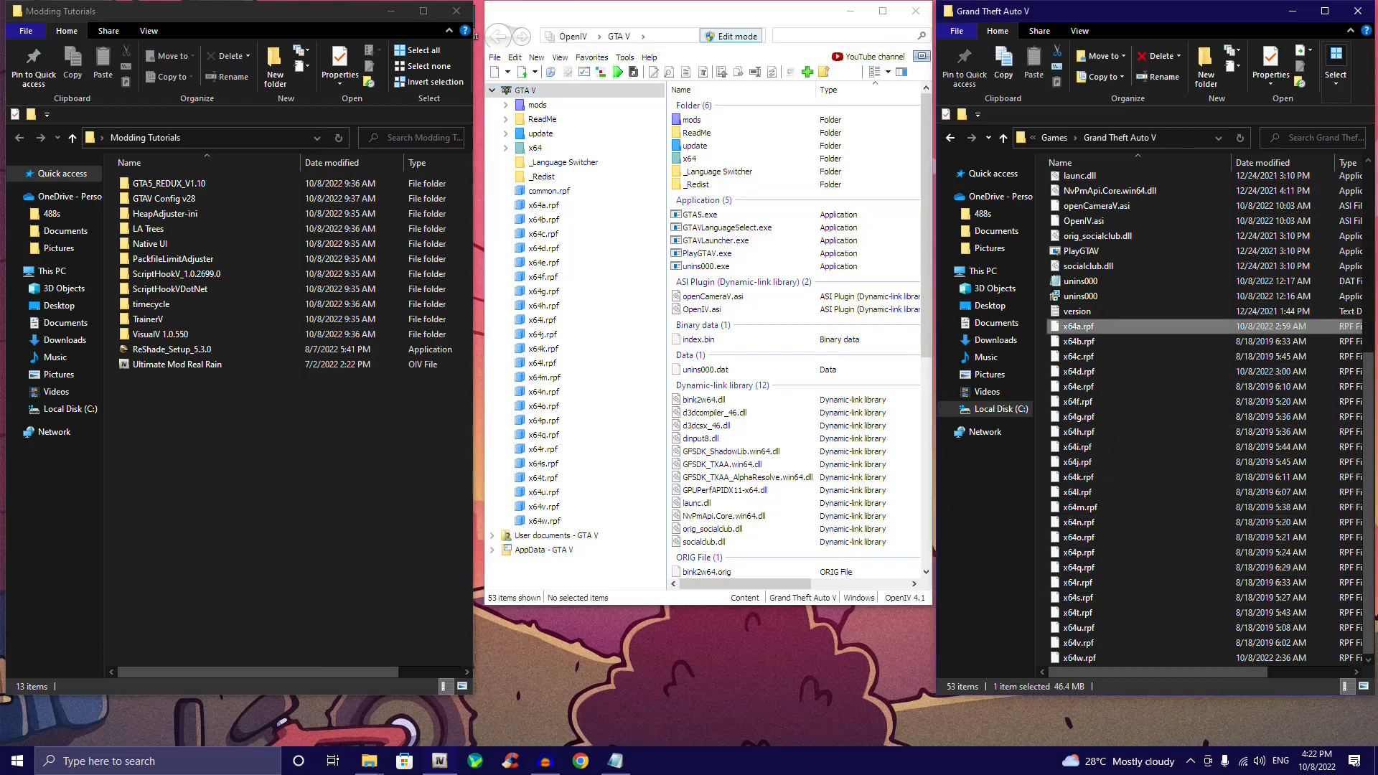
pyautogui.moveTo(1045, 321); pyautogui.dragTo(1098, 664)
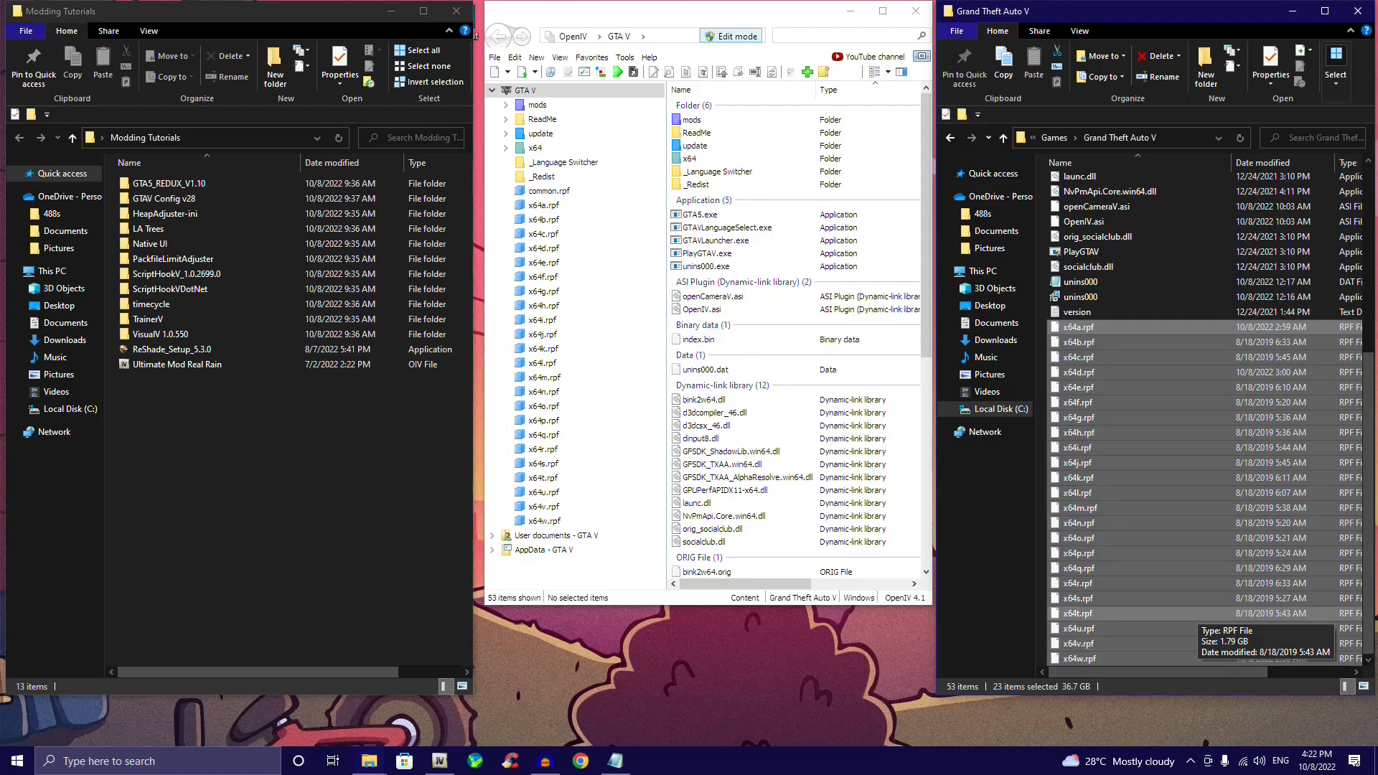
pyautogui.scroll(7, 1192, 617)
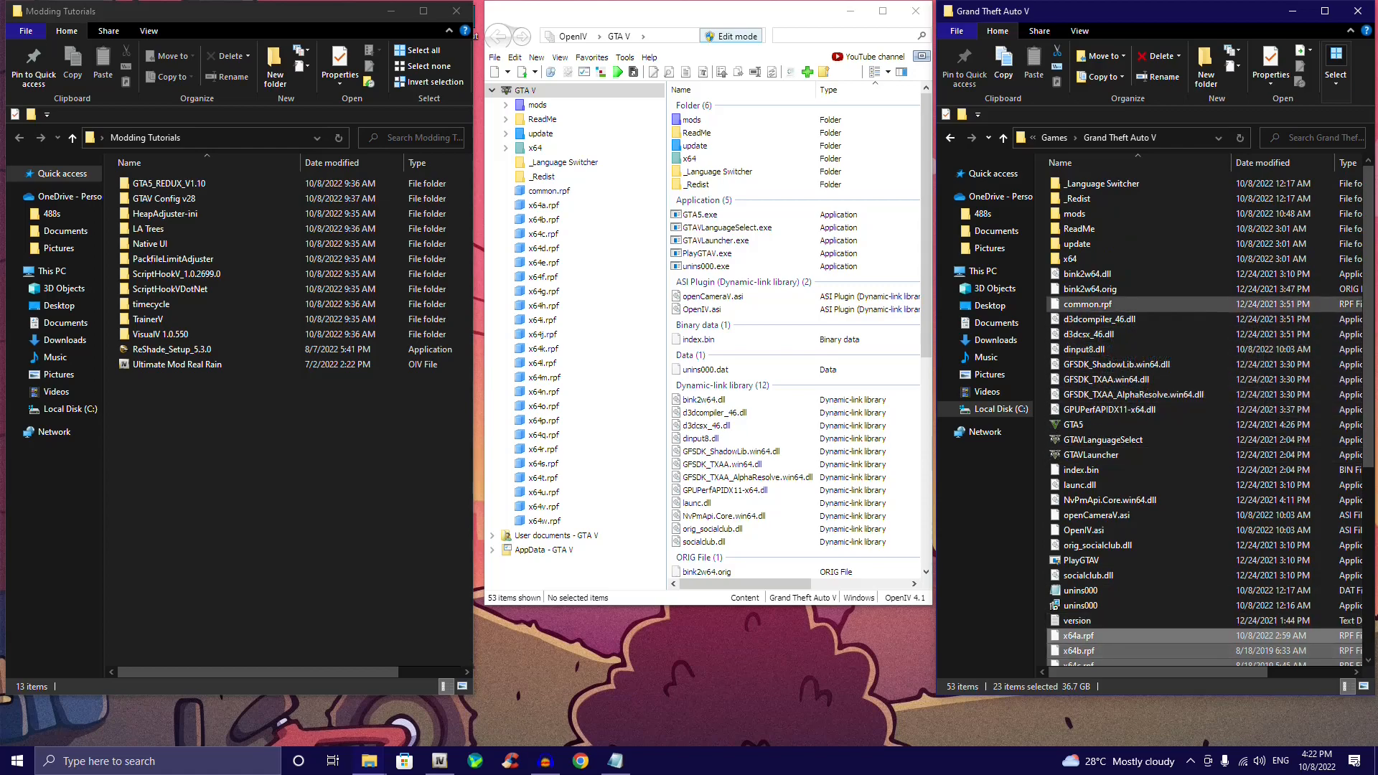
pyautogui.keyDown('ctrl'); pyautogui.click(1119, 304); pyautogui.keyUp('ctrl')
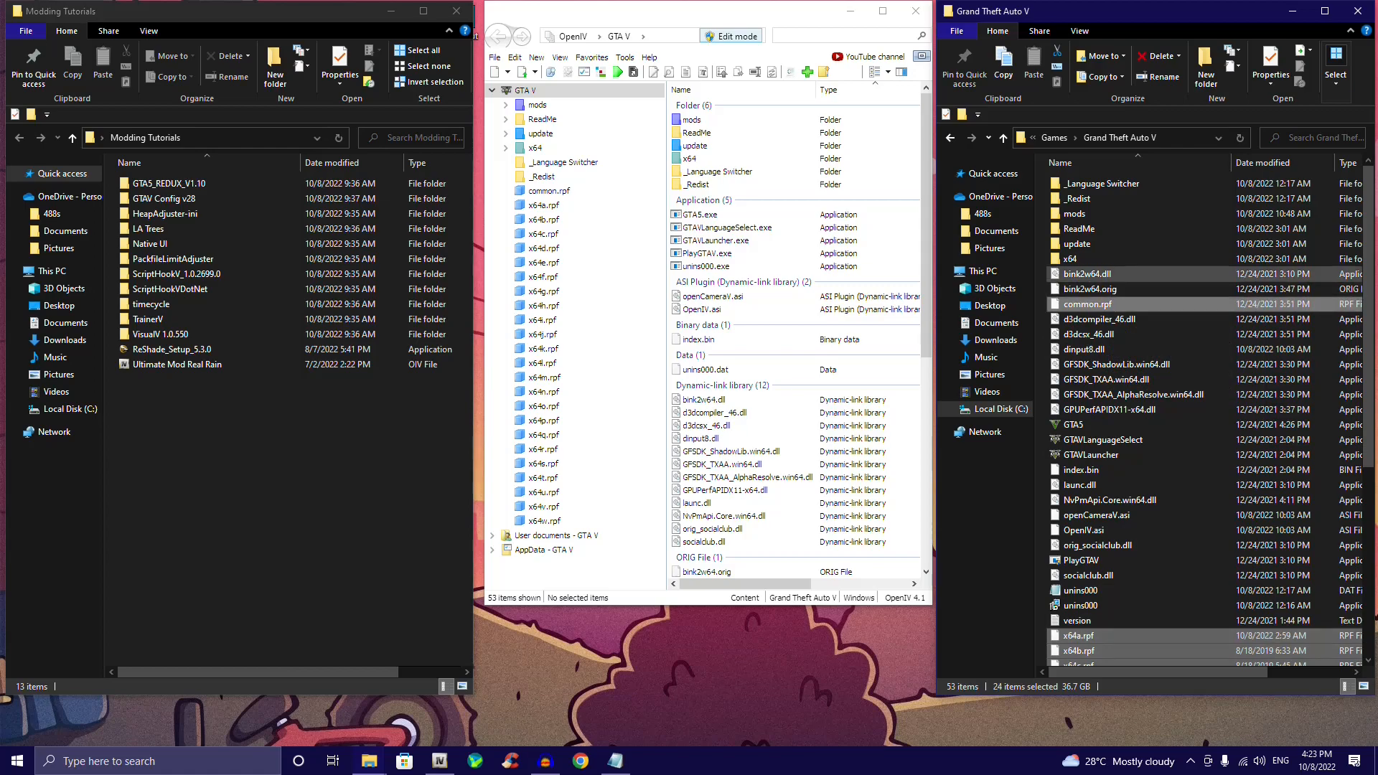
pyautogui.keyDown('ctrl'); pyautogui.click(1105, 259); pyautogui.keyUp('ctrl')
pyautogui.keyDown('ctrl'); pyautogui.click(1105, 244); pyautogui.keyUp('ctrl')
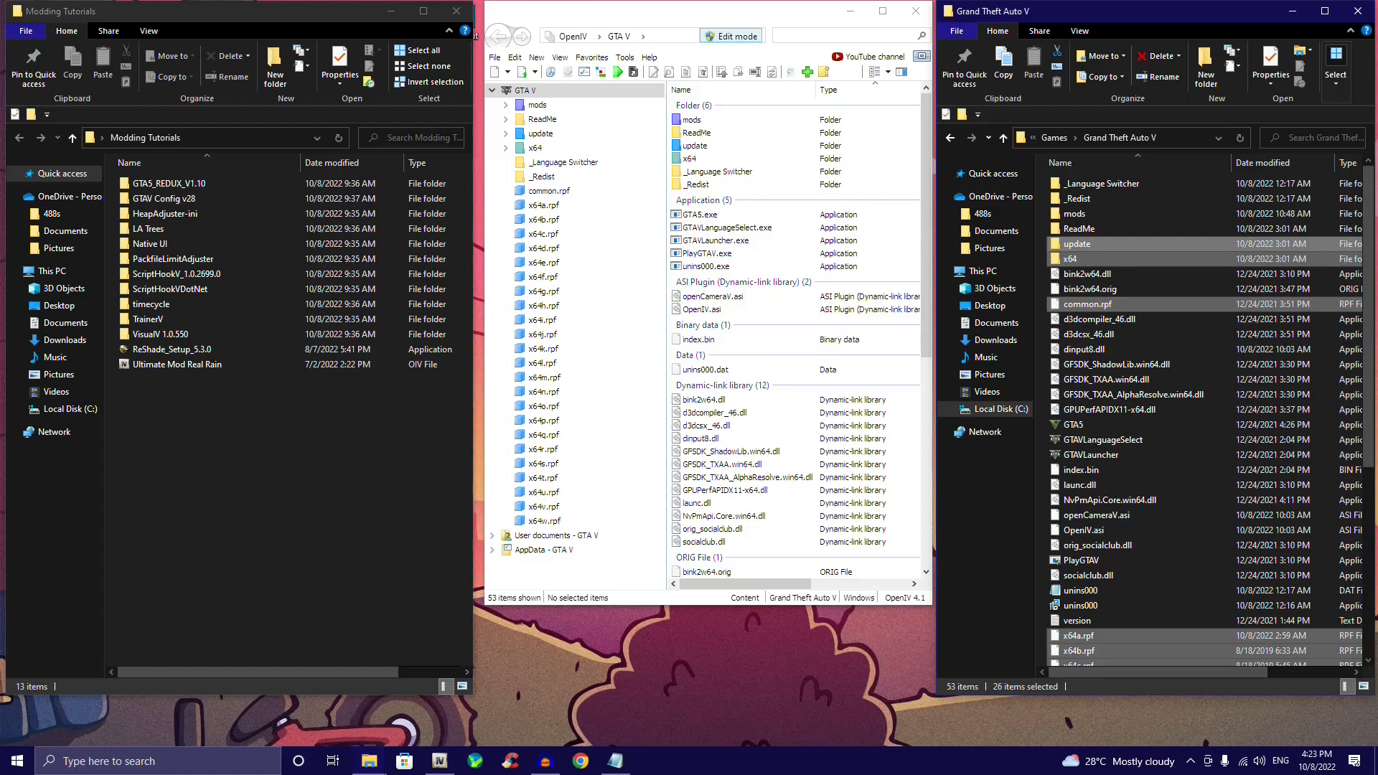
pyautogui.scroll(-7, 1206, 416)
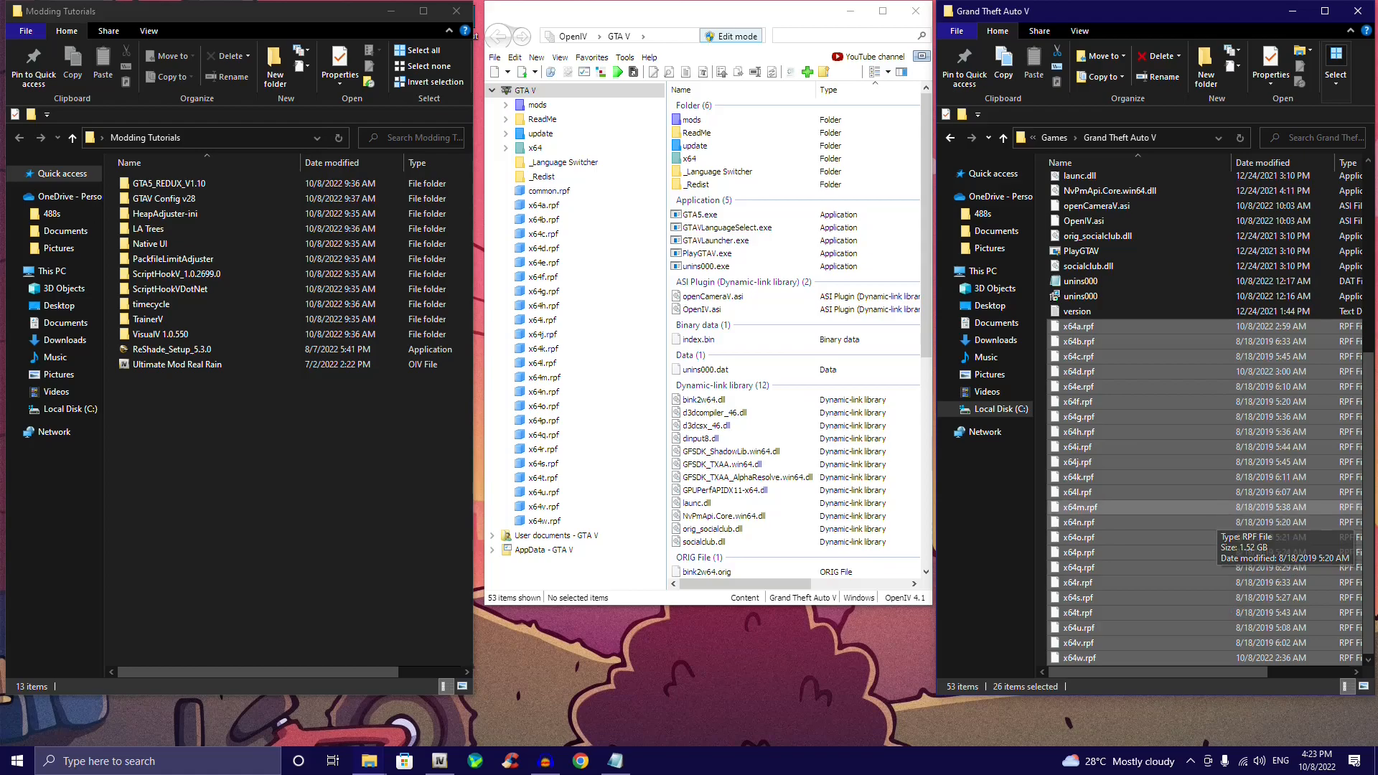
pyautogui.scroll(7, 1213, 506)
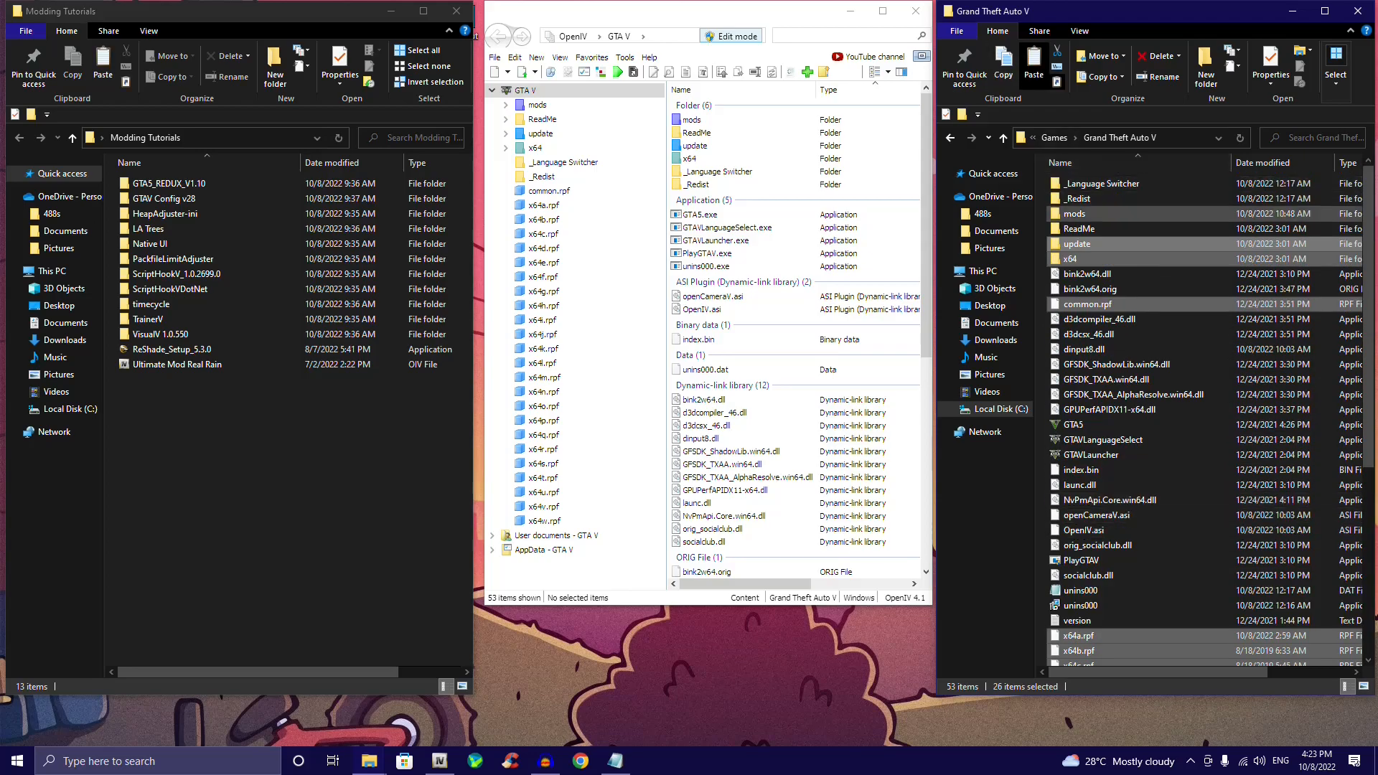
# Step: Check the contents of the mods folder, return to the game folder, and bring OpenIV to the front
pyautogui.doubleClick(1075, 213)
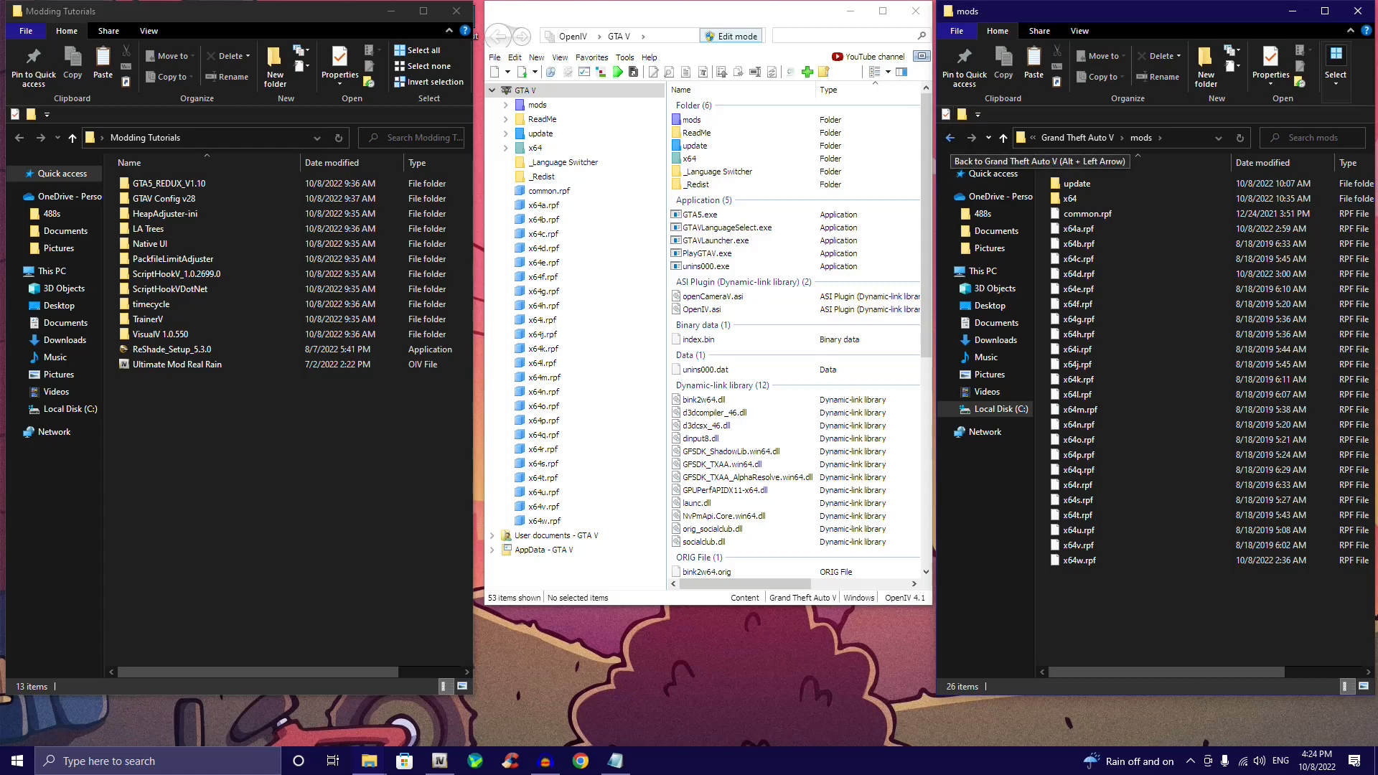
pyautogui.click(950, 138)
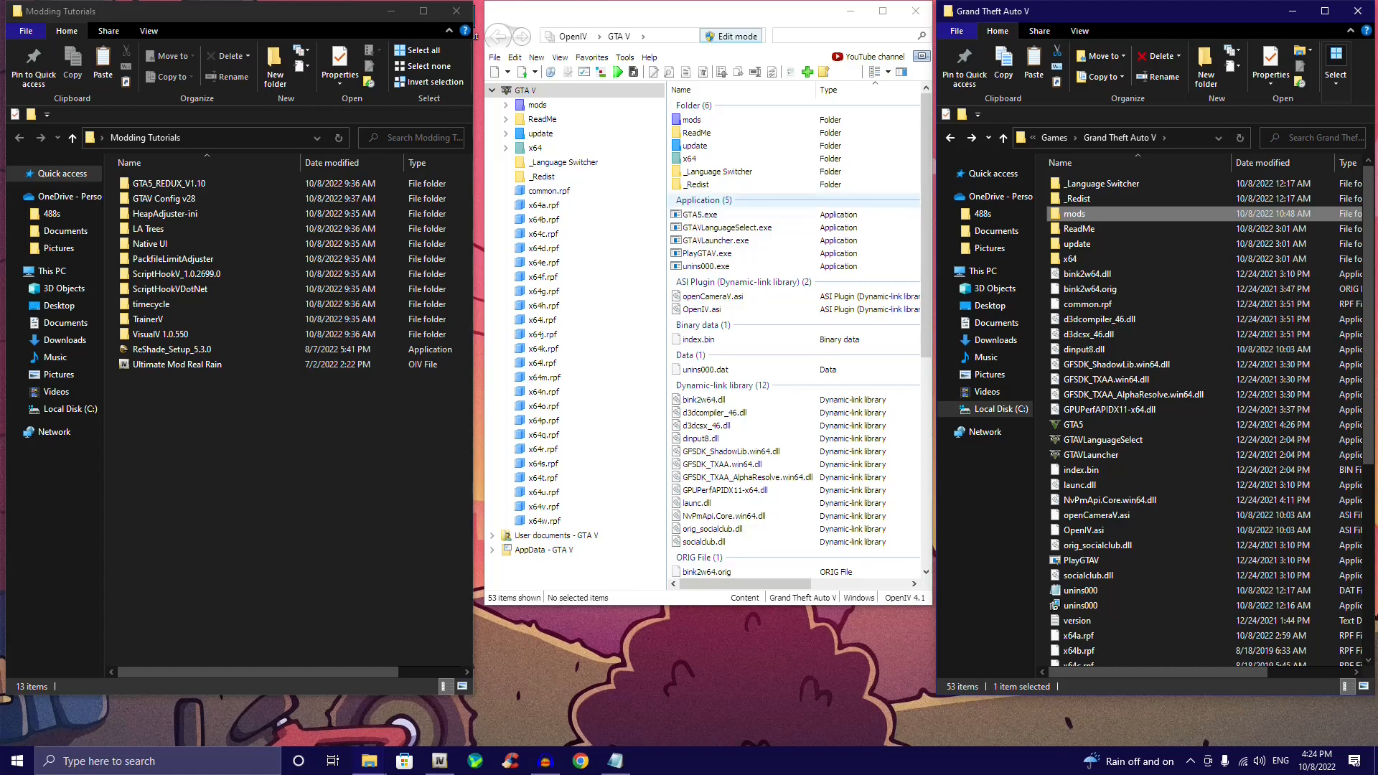
pyautogui.click(701, 12)
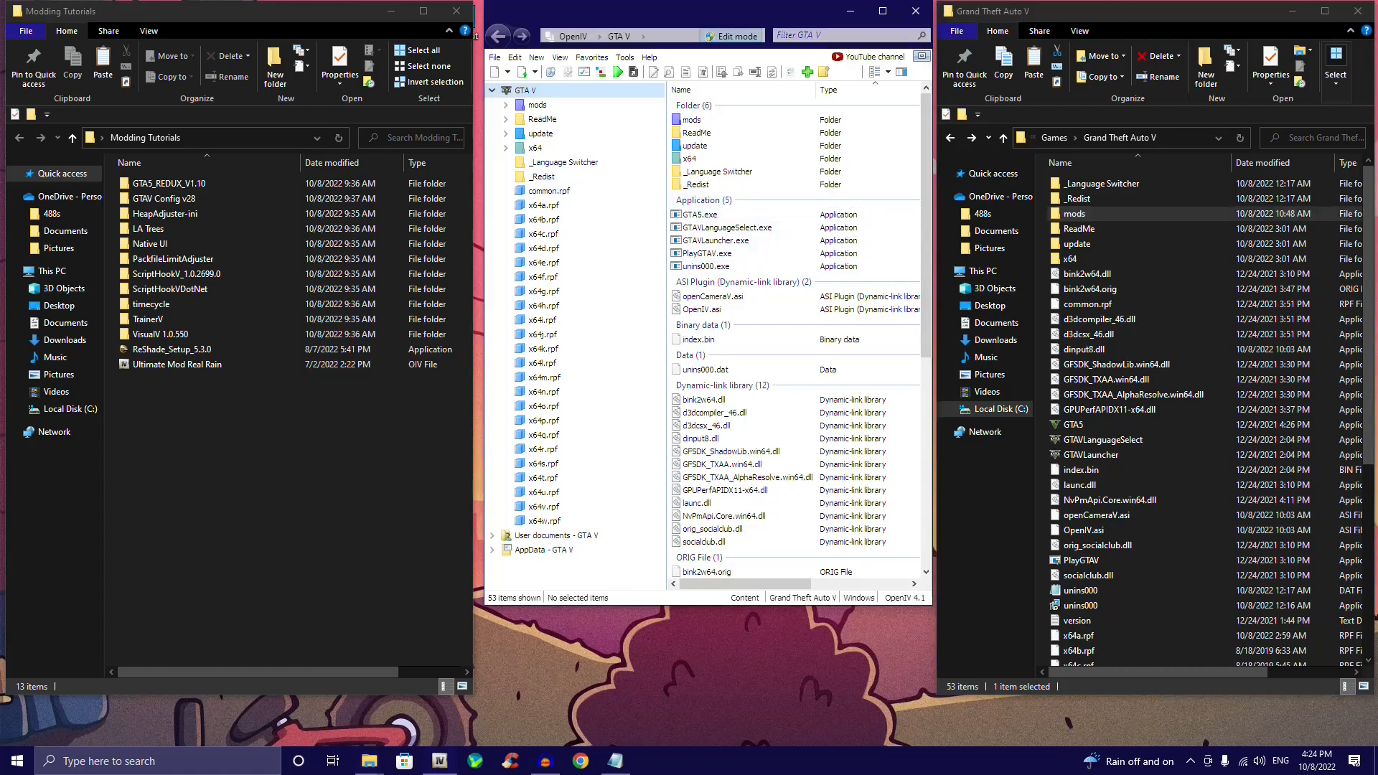
pyautogui.moveTo(682, 12); pyautogui.dragTo(679, 13)
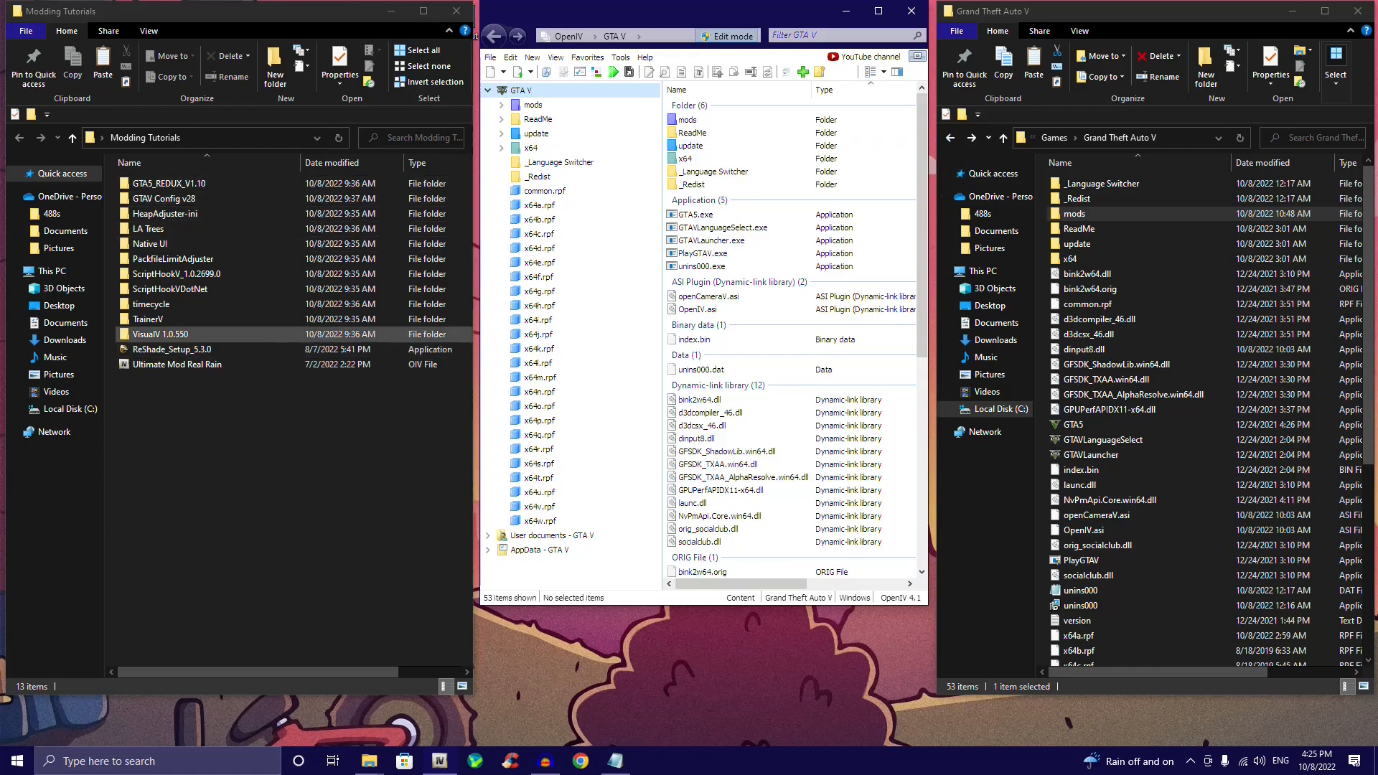
# Step: Open the "installation via modPackage" folder inside VisualV 1.0.550 and select the VisualV package
pyautogui.doubleClick(159, 334)
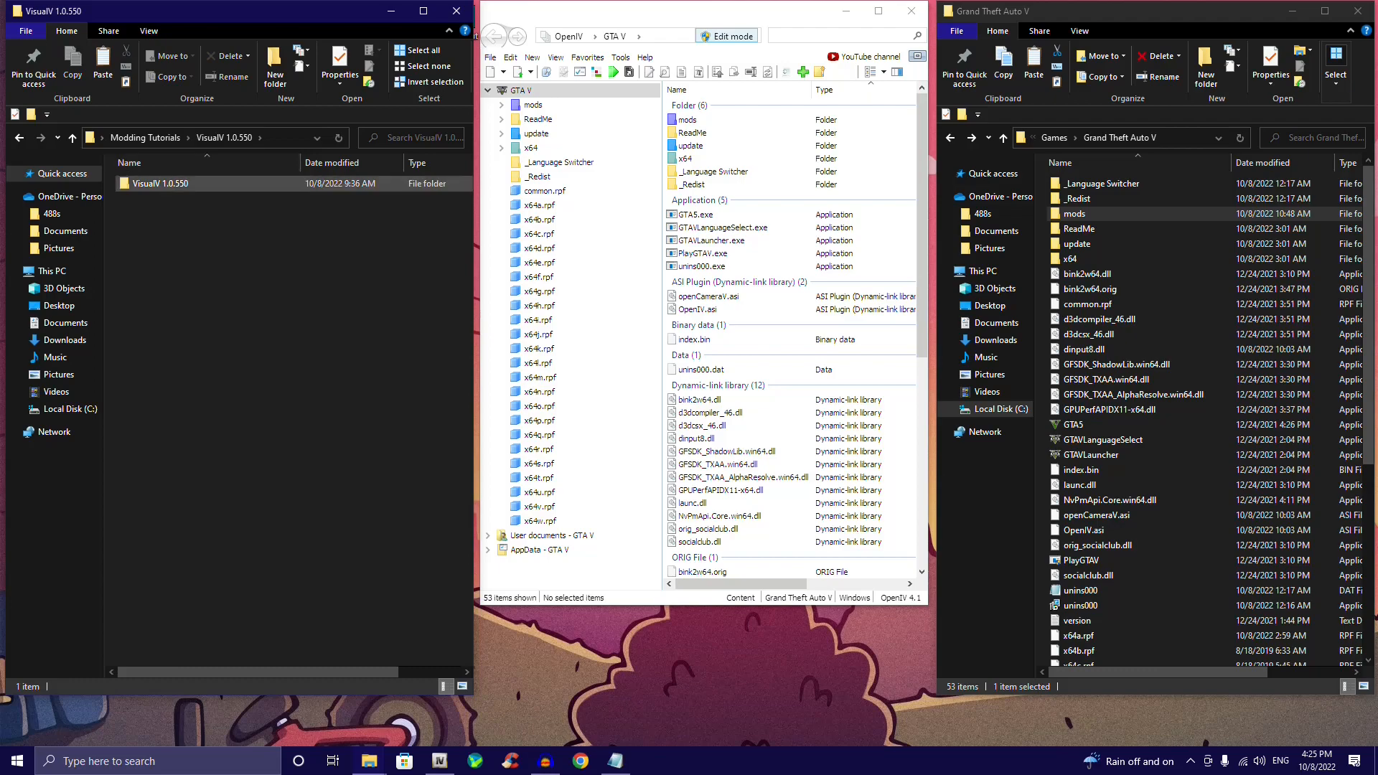
pyautogui.click(19, 138)
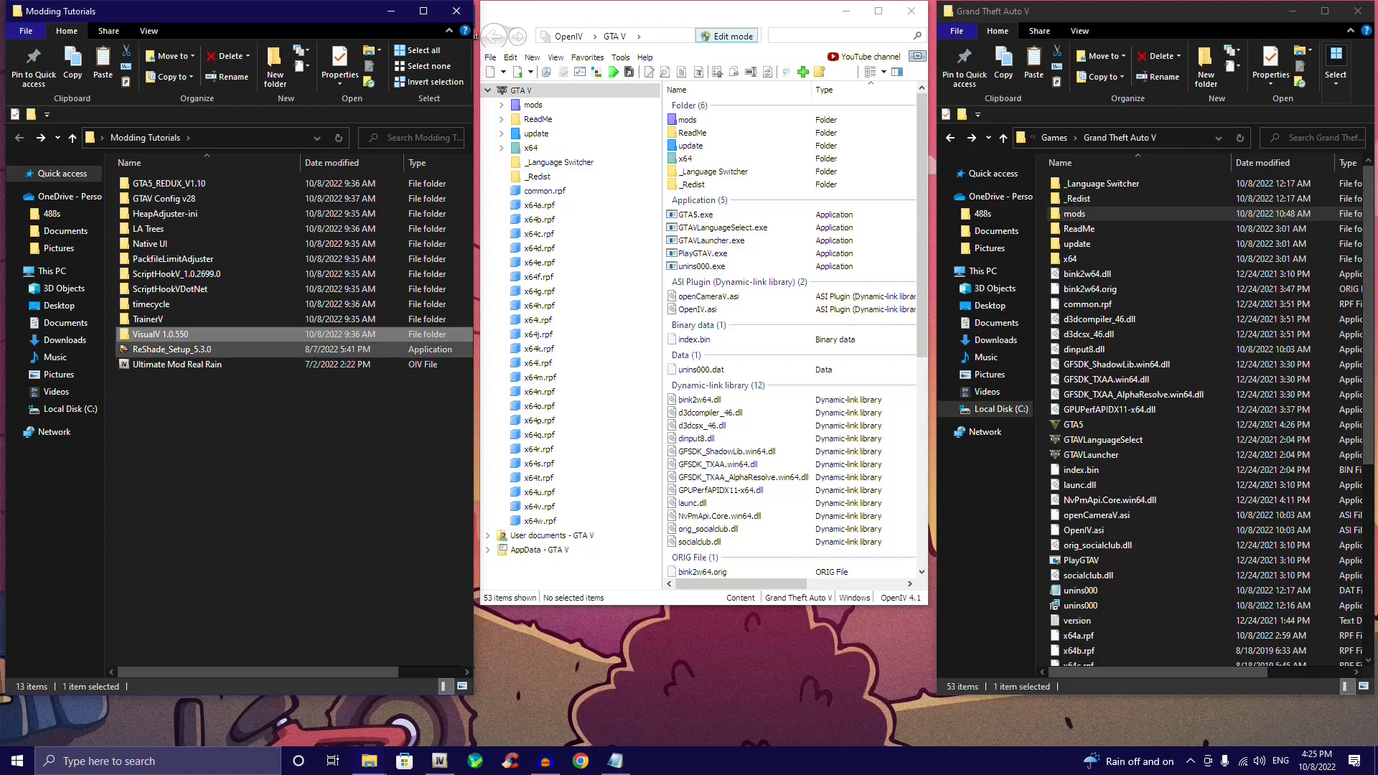
pyautogui.doubleClick(172, 334)
pyautogui.click(172, 183)
pyautogui.press('Return')
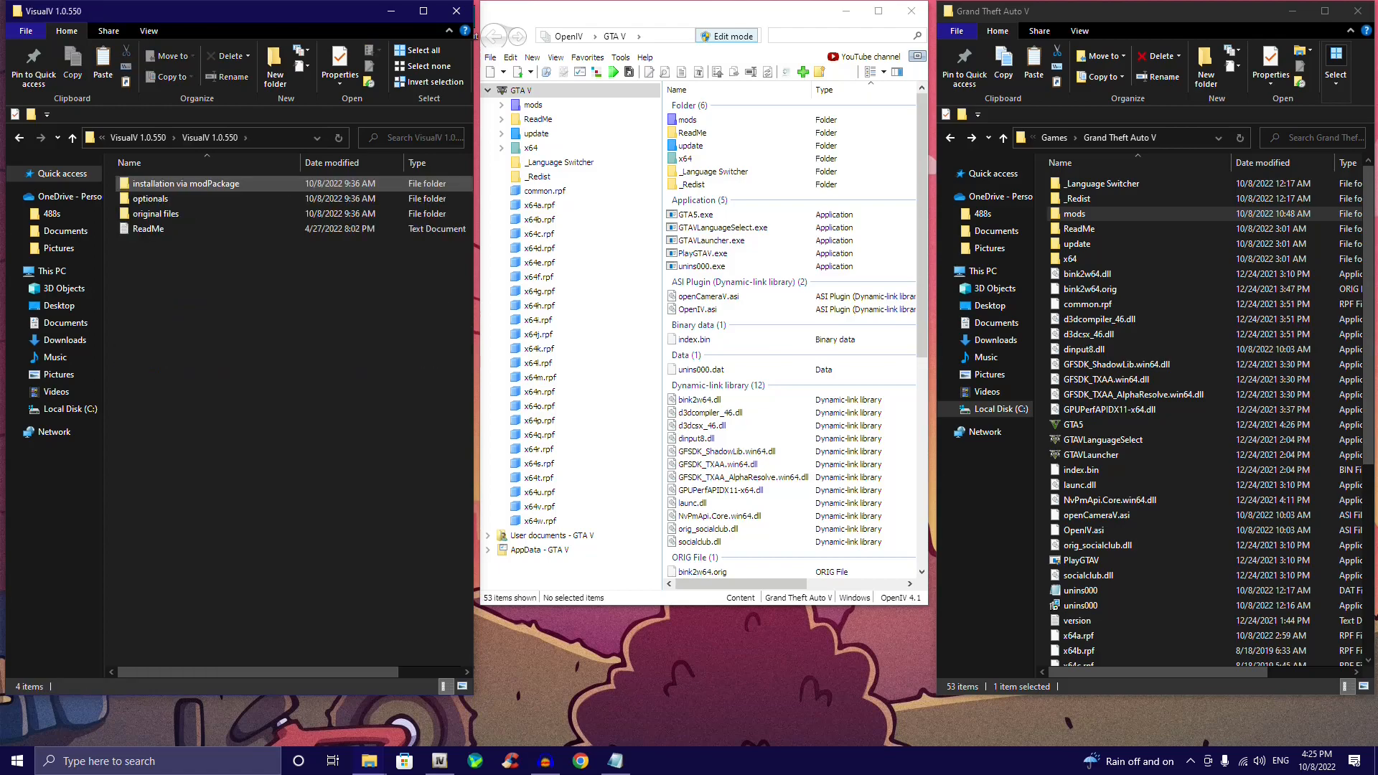
pyautogui.press('Return')
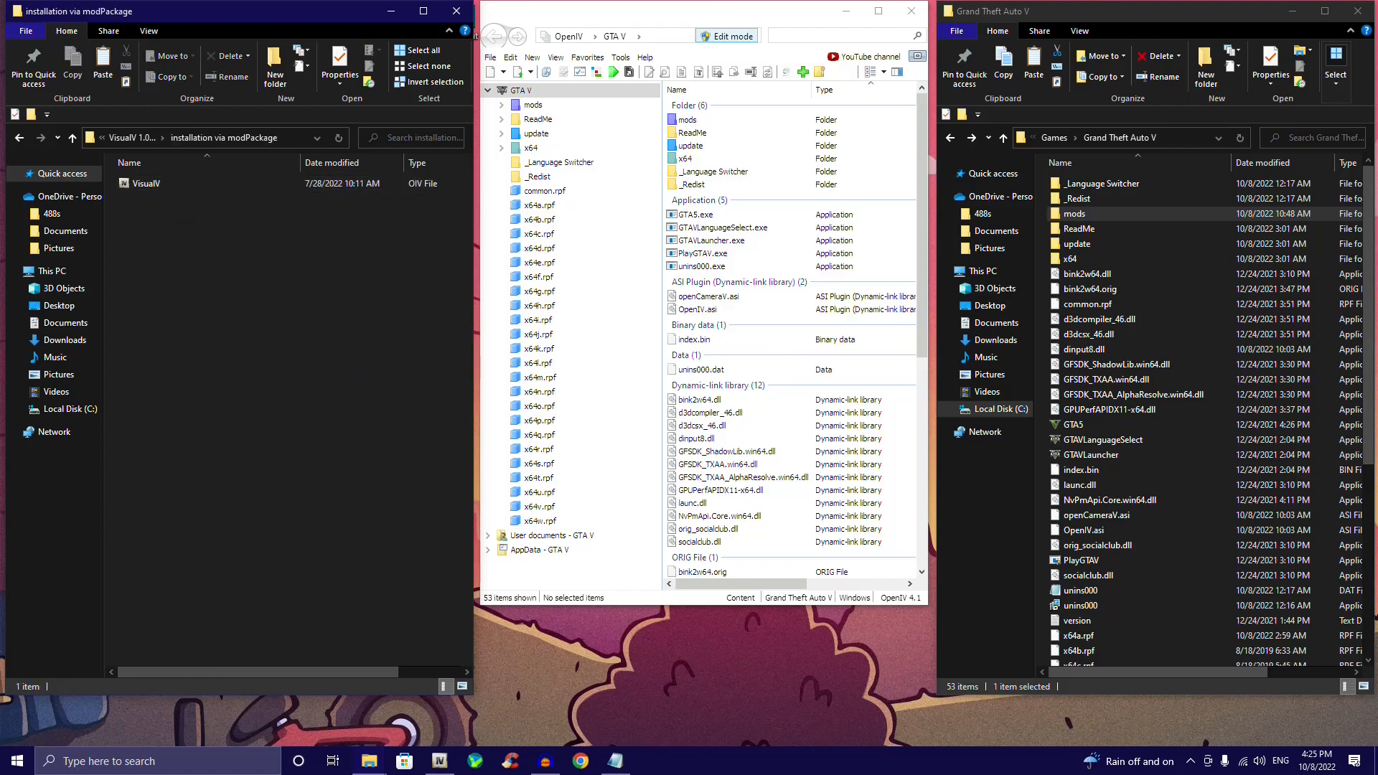
pyautogui.hotkey('alt', 'Left')
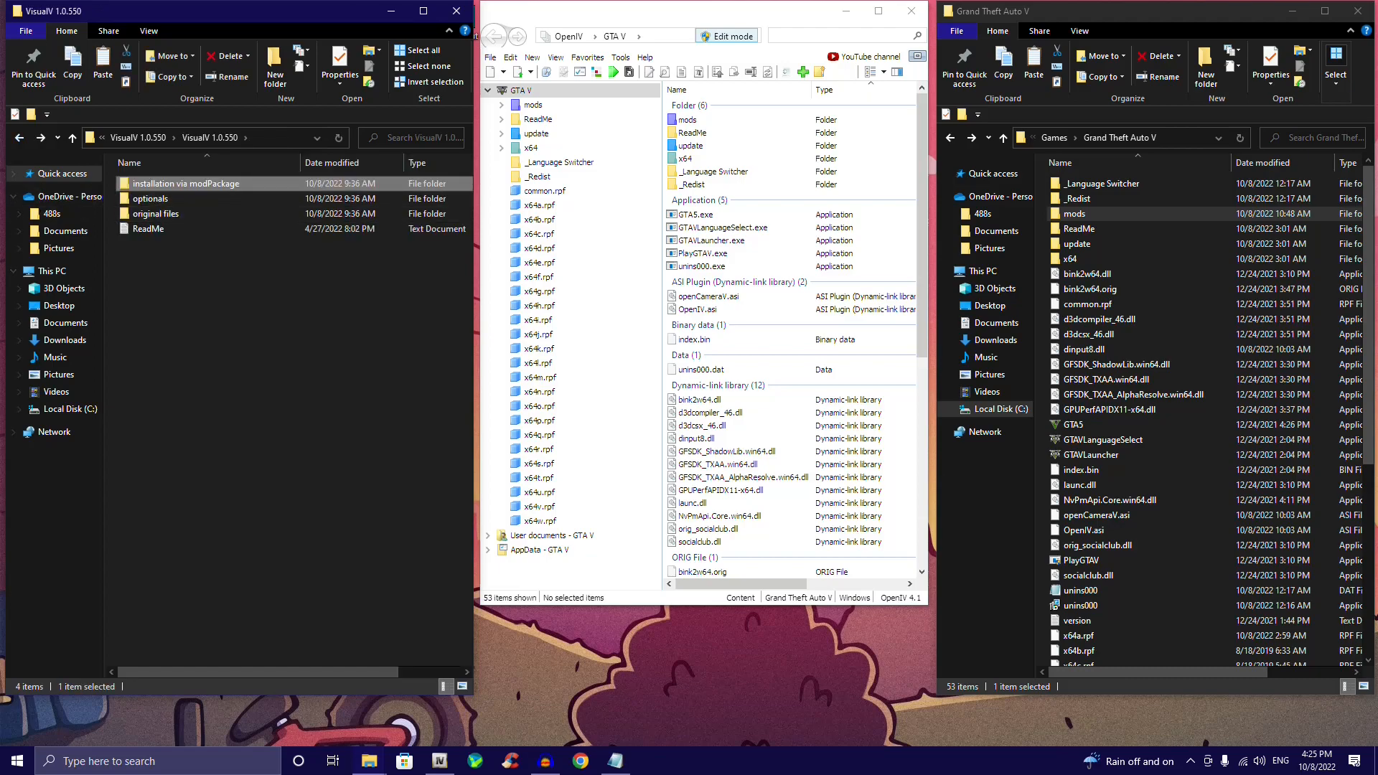
pyautogui.press('Return')
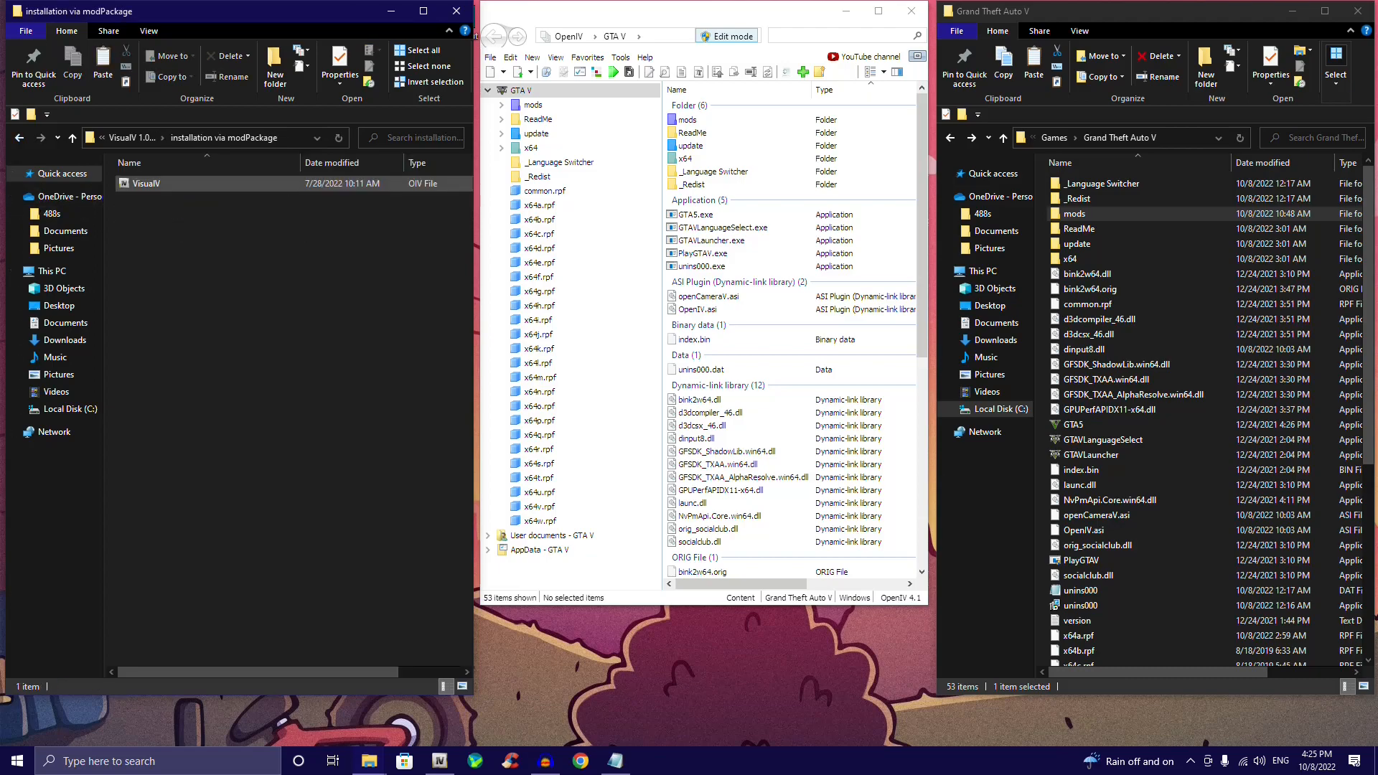
pyautogui.click(146, 183)
pyautogui.hotkey('alt', 'Tab')
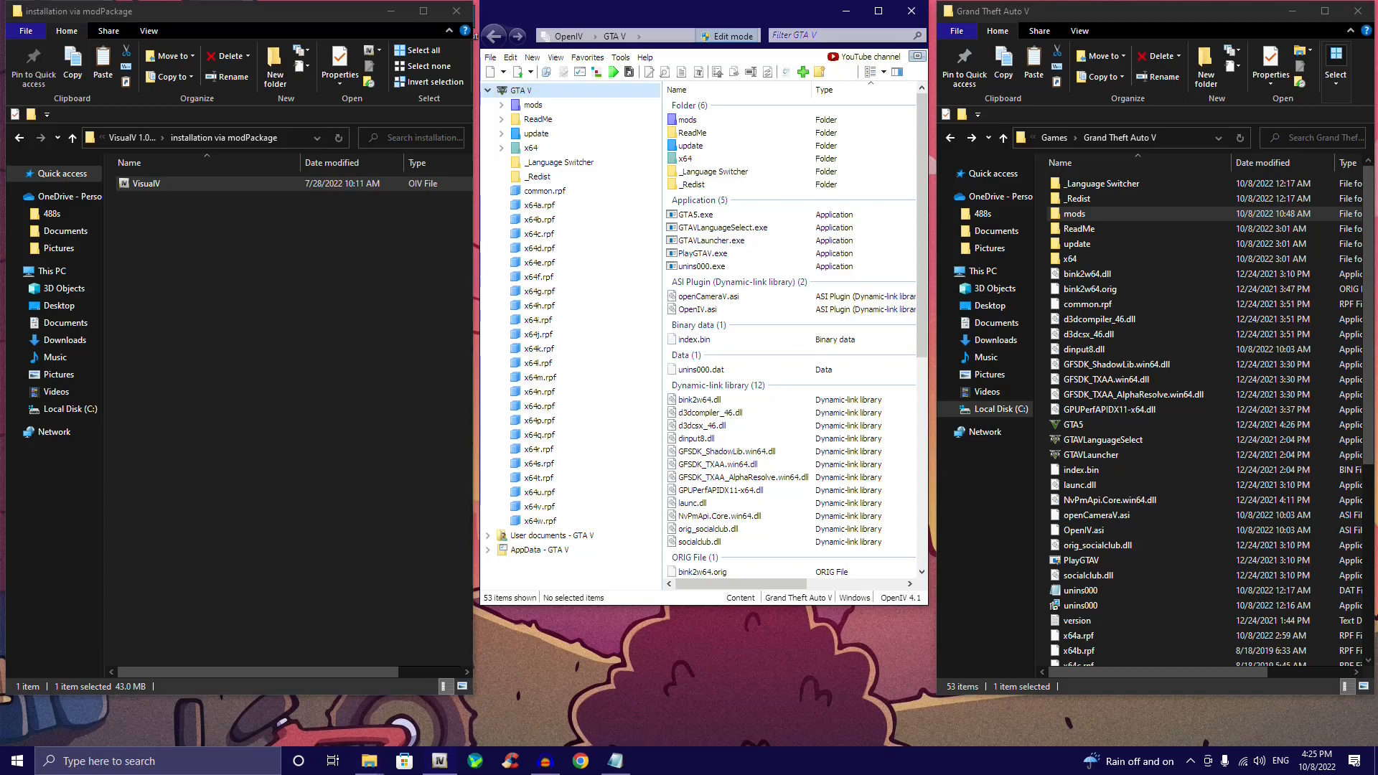
pyautogui.hotkey('alt', 'Tab')
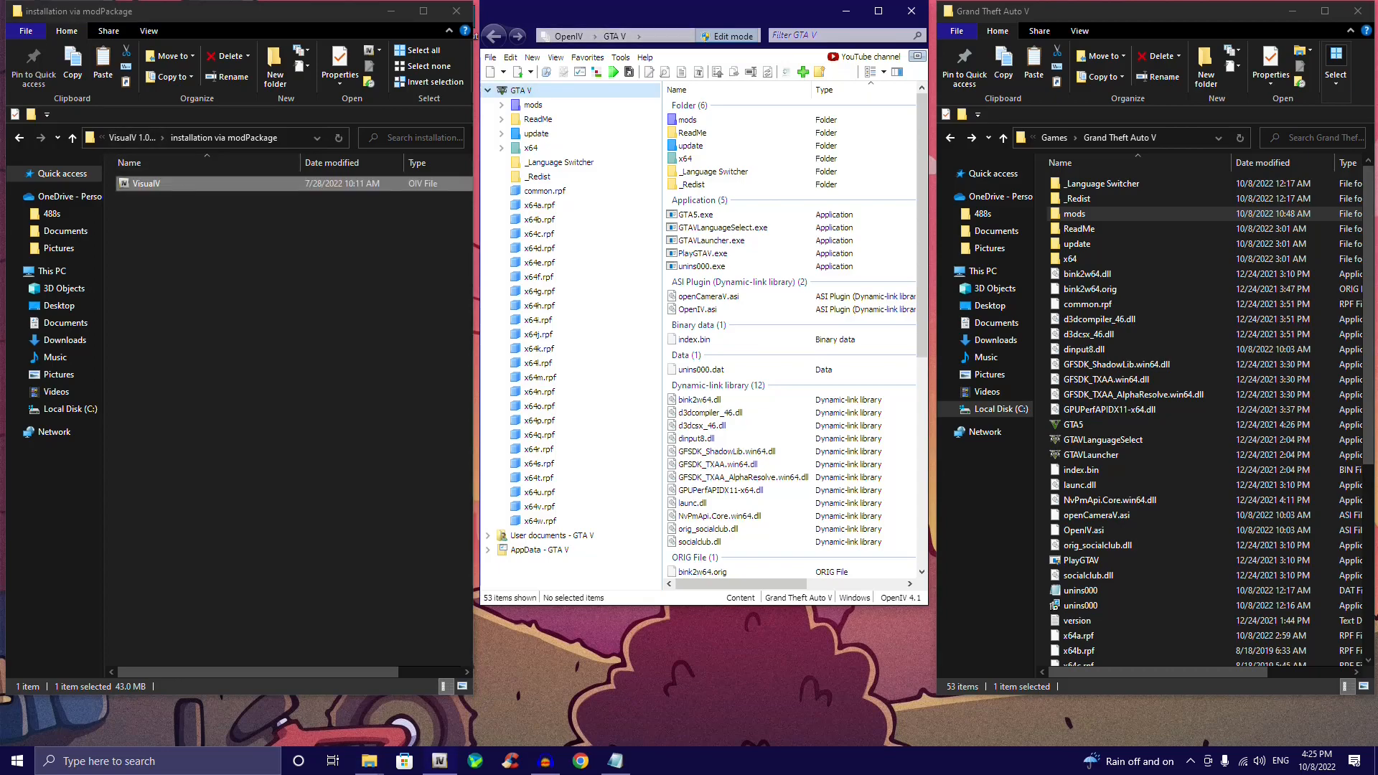
# Step: Install the VisualV package into the "mods" folder with OpenIV, confirm the installation, and close the installer
pyautogui.moveTo(147, 183); pyautogui.dragTo(574, 359)
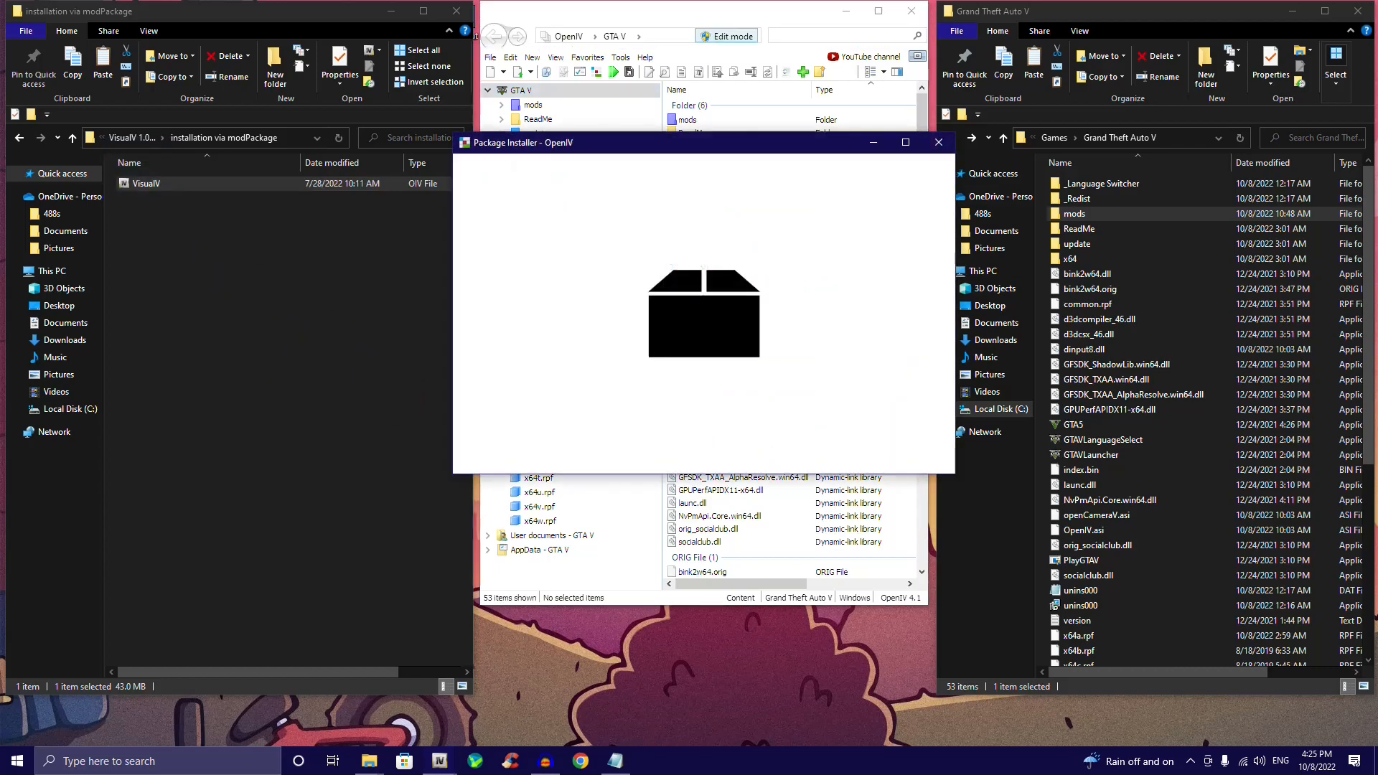
pyautogui.click(915, 251)
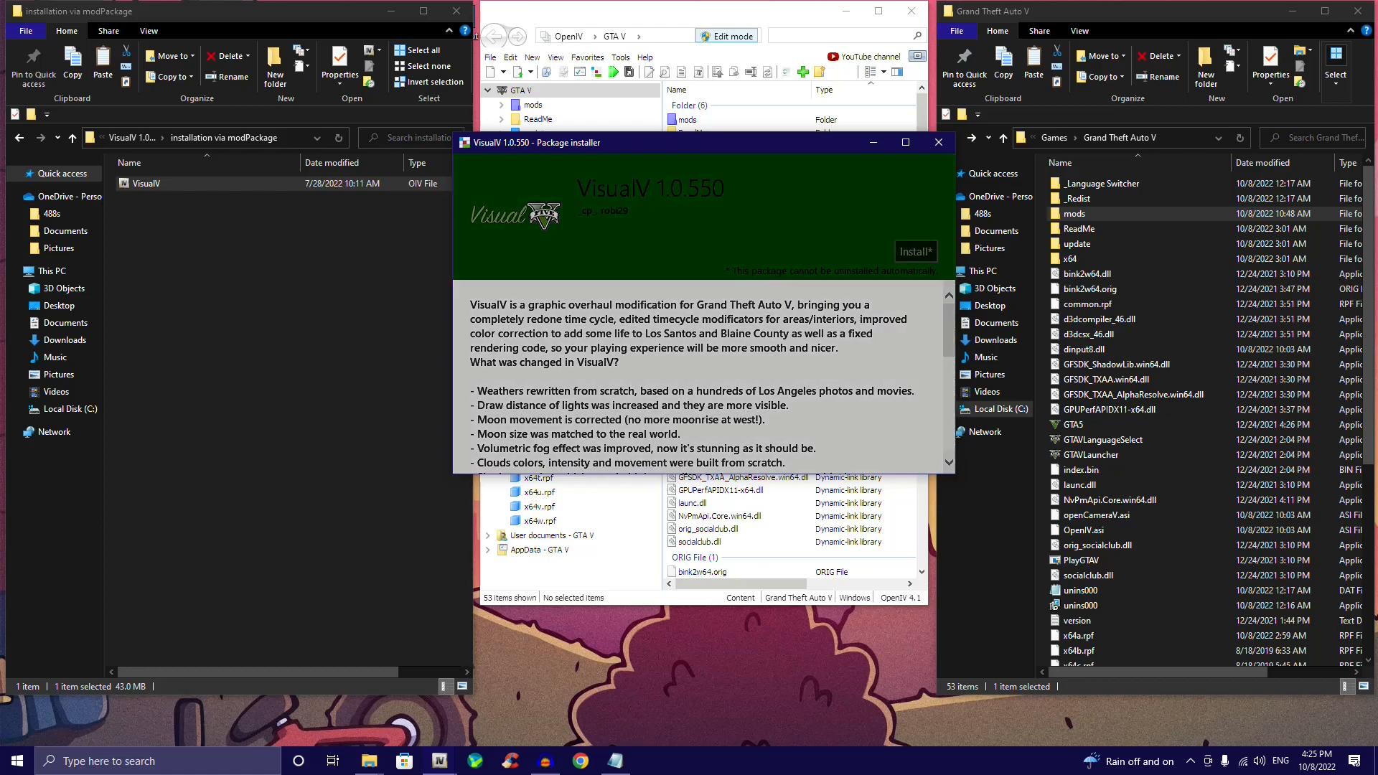
pyautogui.click(689, 231)
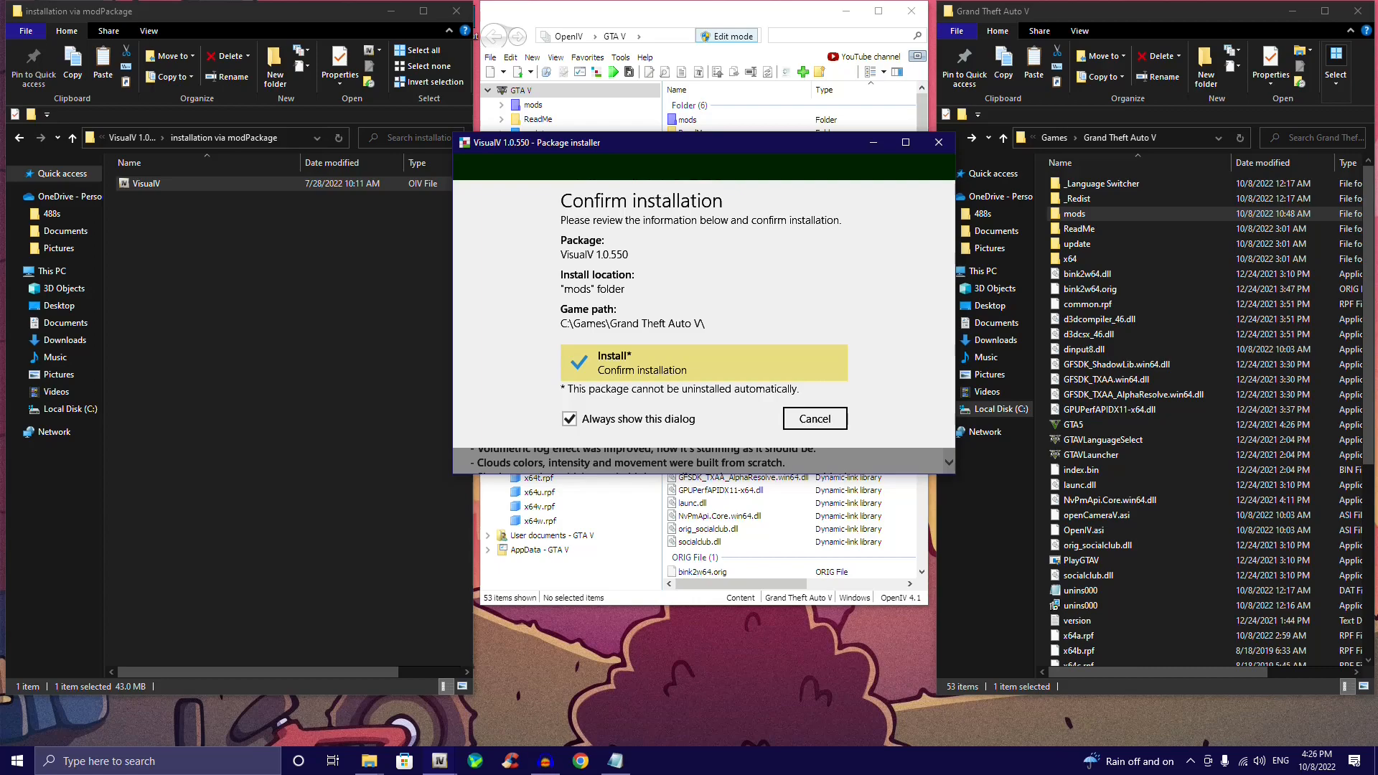
pyautogui.press('Return')
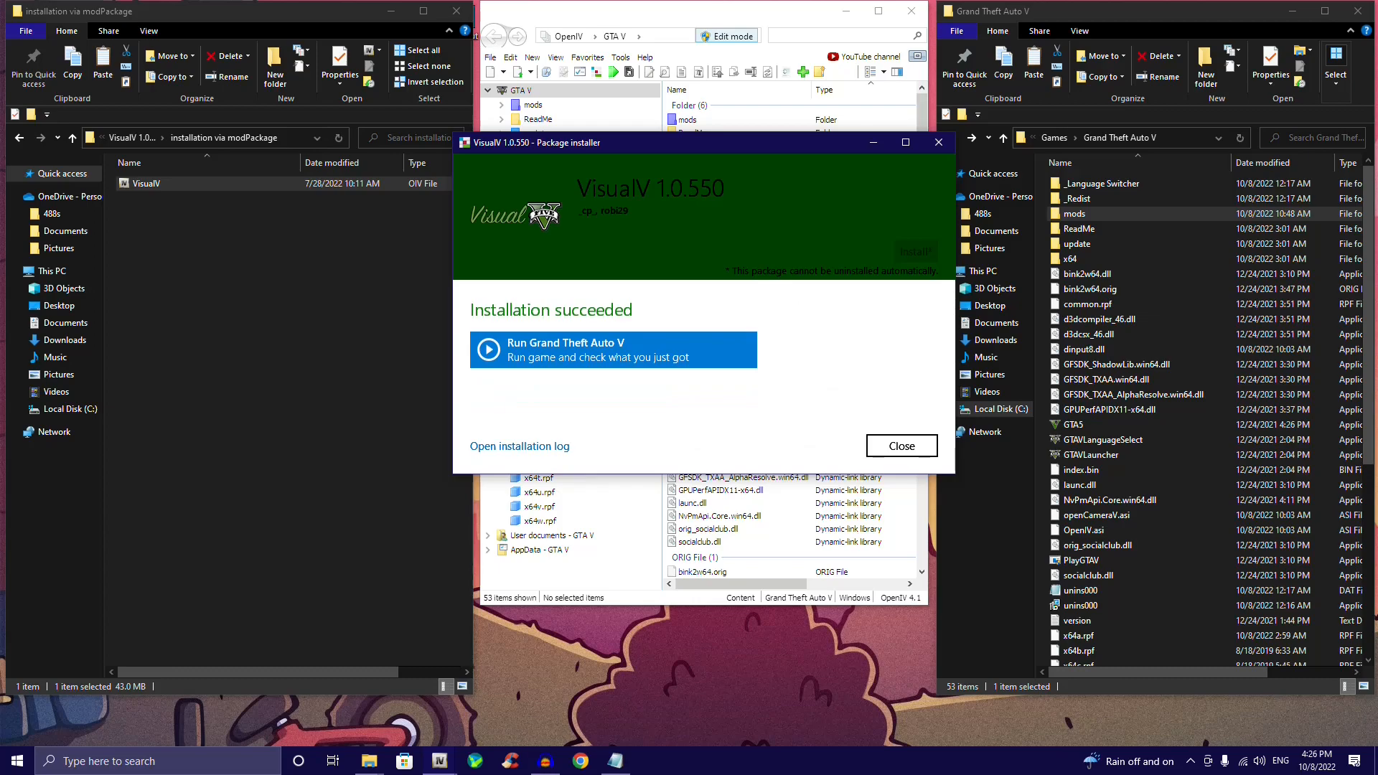
pyautogui.click(902, 445)
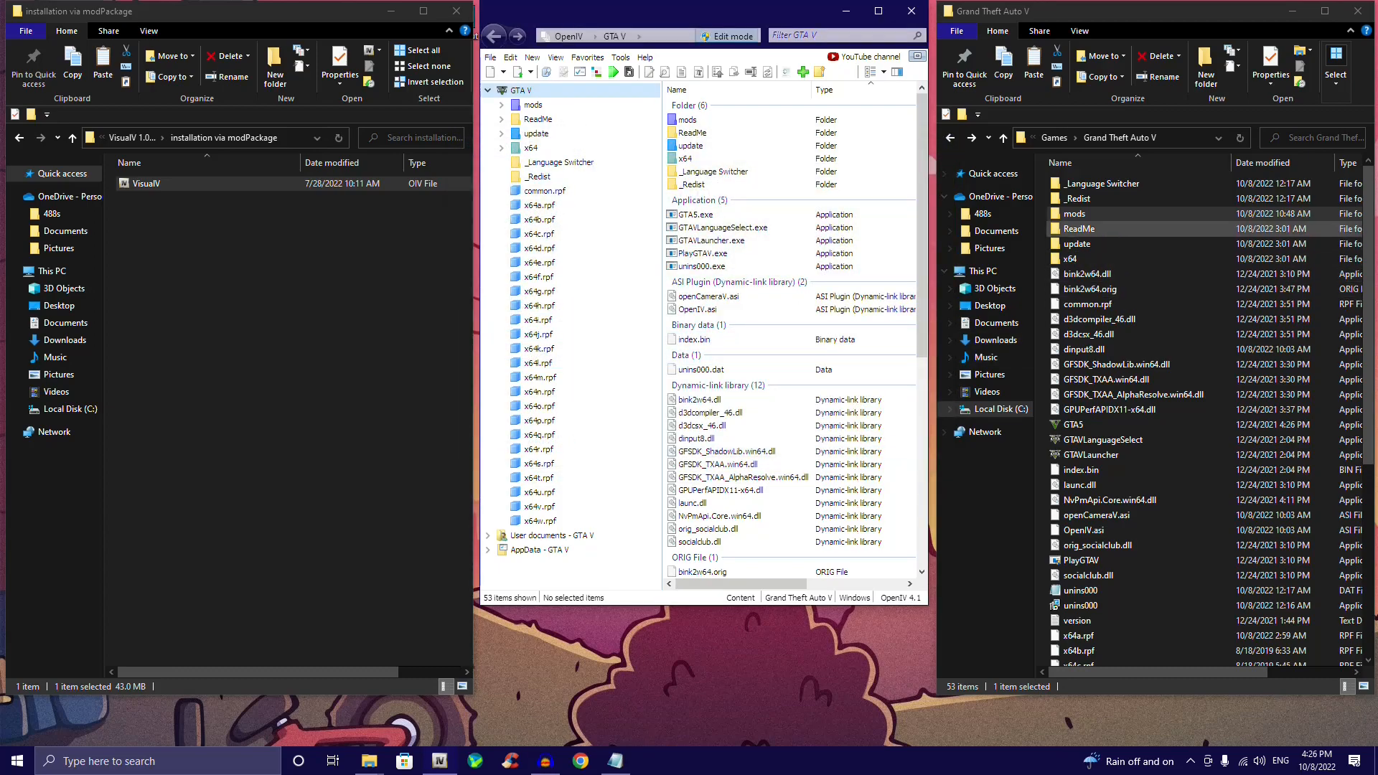
# Step: Review the mods folder and the RPF archives in the Grand Theft Auto V folder
pyautogui.doubleClick(1074, 213)
pyautogui.click(950, 137)
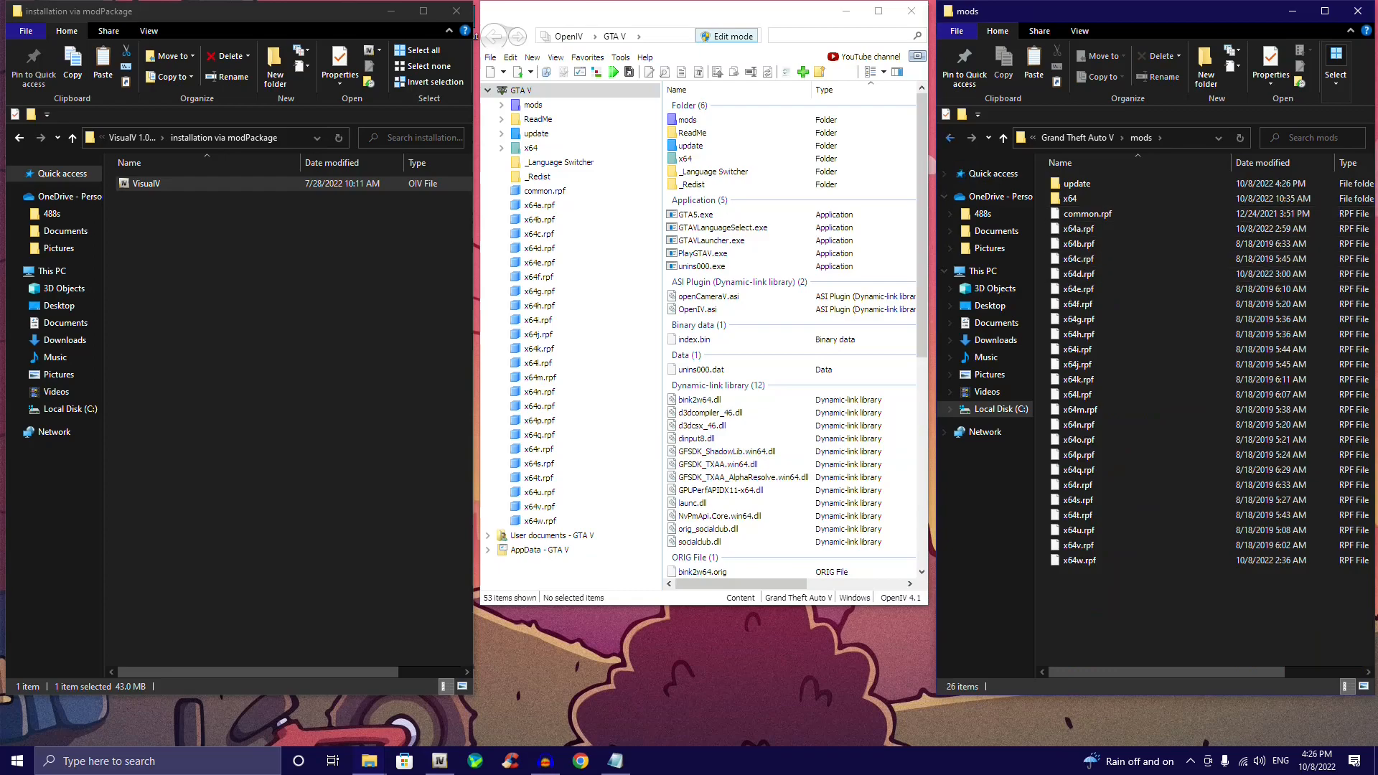
pyautogui.scroll(-6, 1114, 468)
pyautogui.moveTo(1119, 656); pyautogui.dragTo(1113, 312)
pyautogui.scroll(6, 1113, 314)
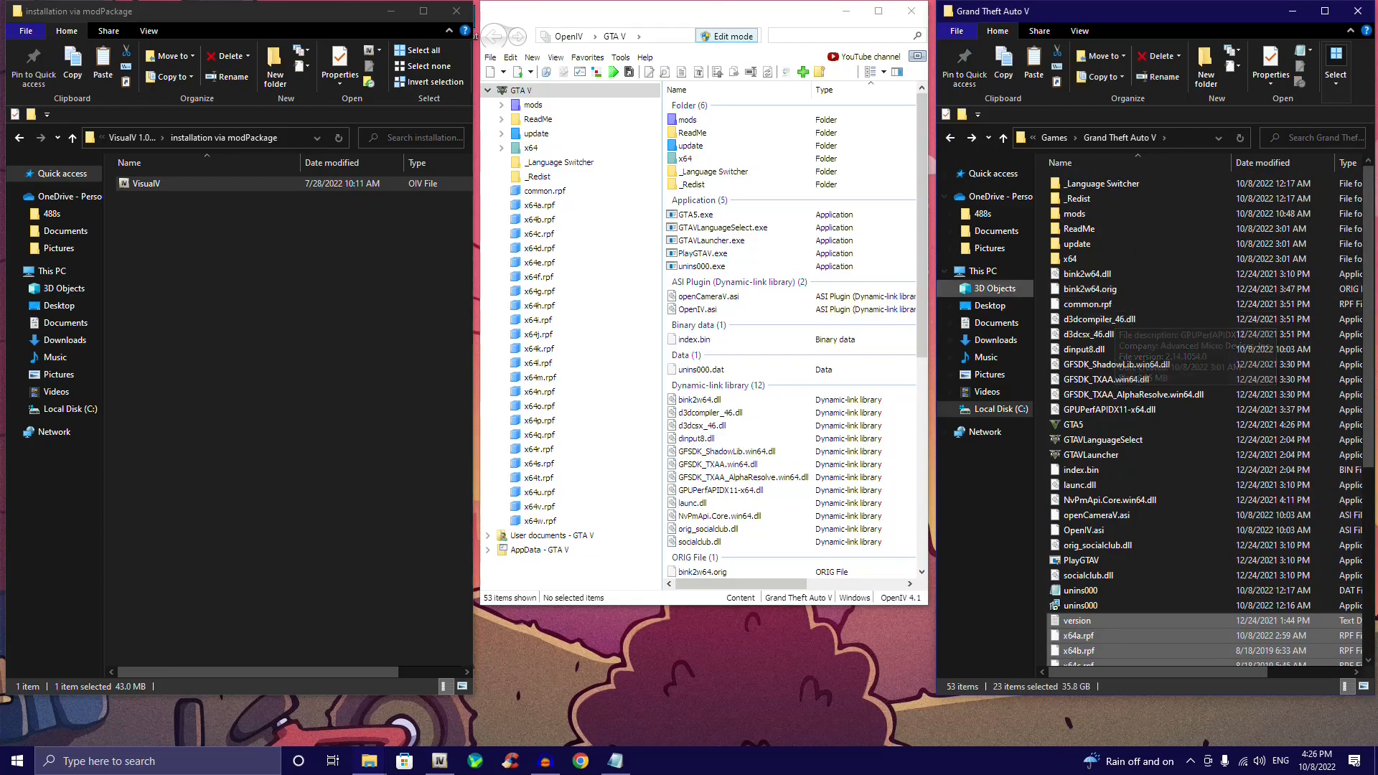
# Step: Look through VisualV's optionals folder, including the Advanced motion blur and Dynamic shadows from pedestrian vehicles folders
pyautogui.hotkey('alt', 'Tab')
pyautogui.click(215, 251)
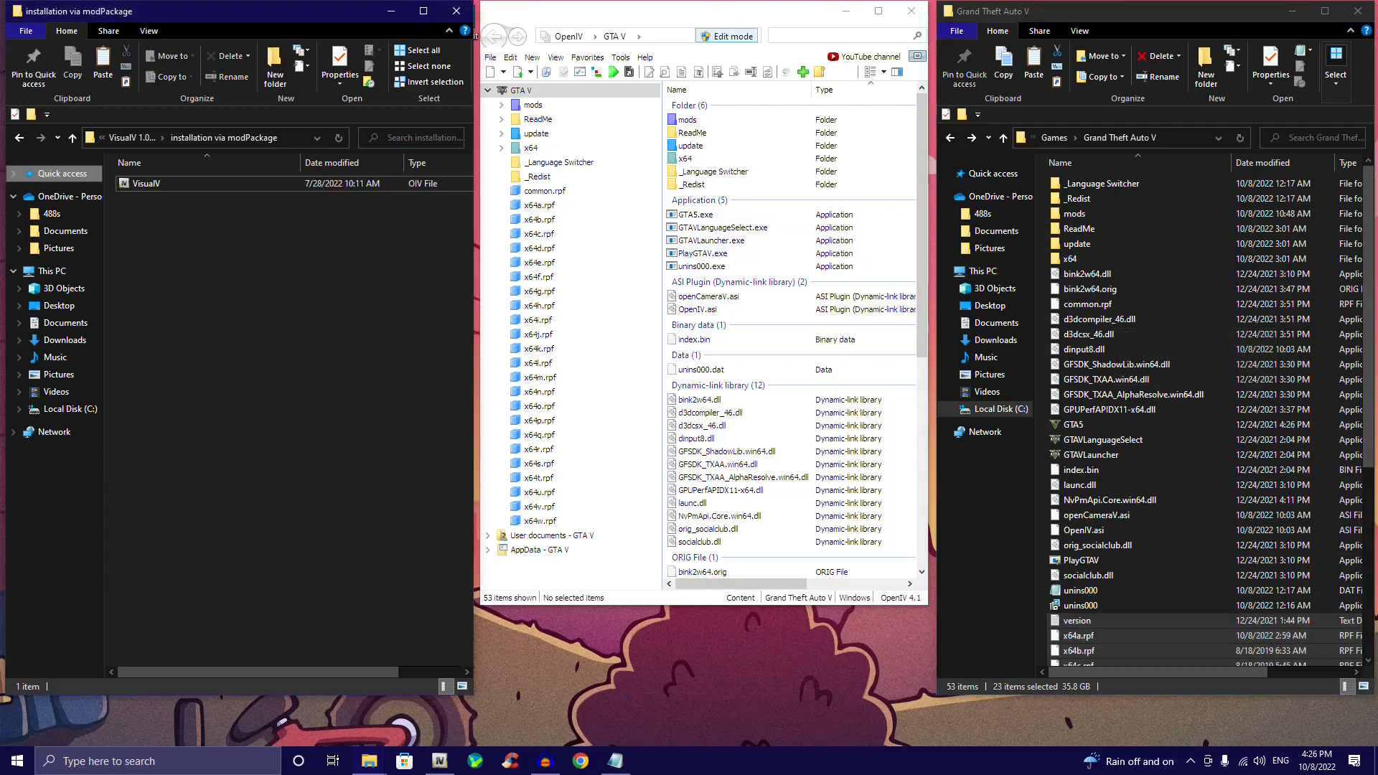
pyautogui.hotkey('alt', 'Up')
pyautogui.press('Down')
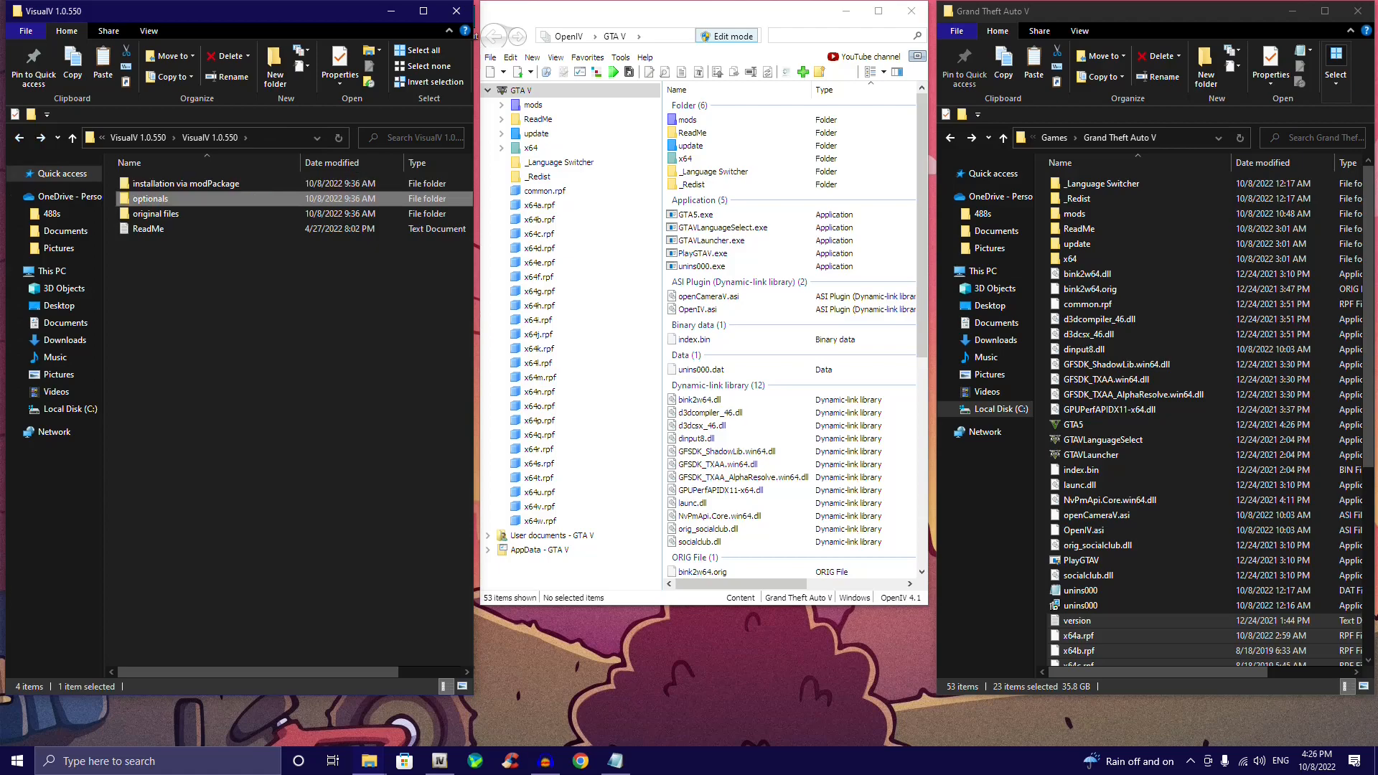
pyautogui.press('Return')
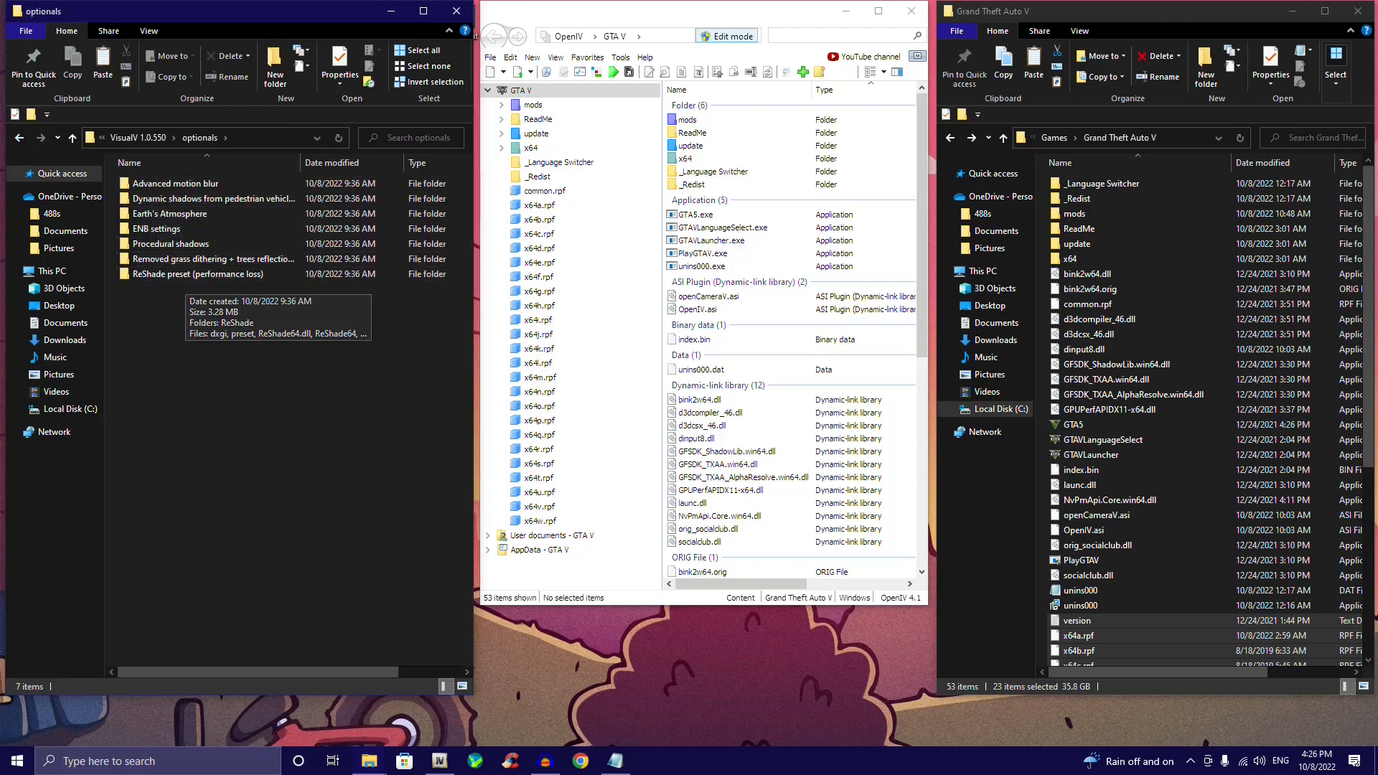
pyautogui.doubleClick(158, 184)
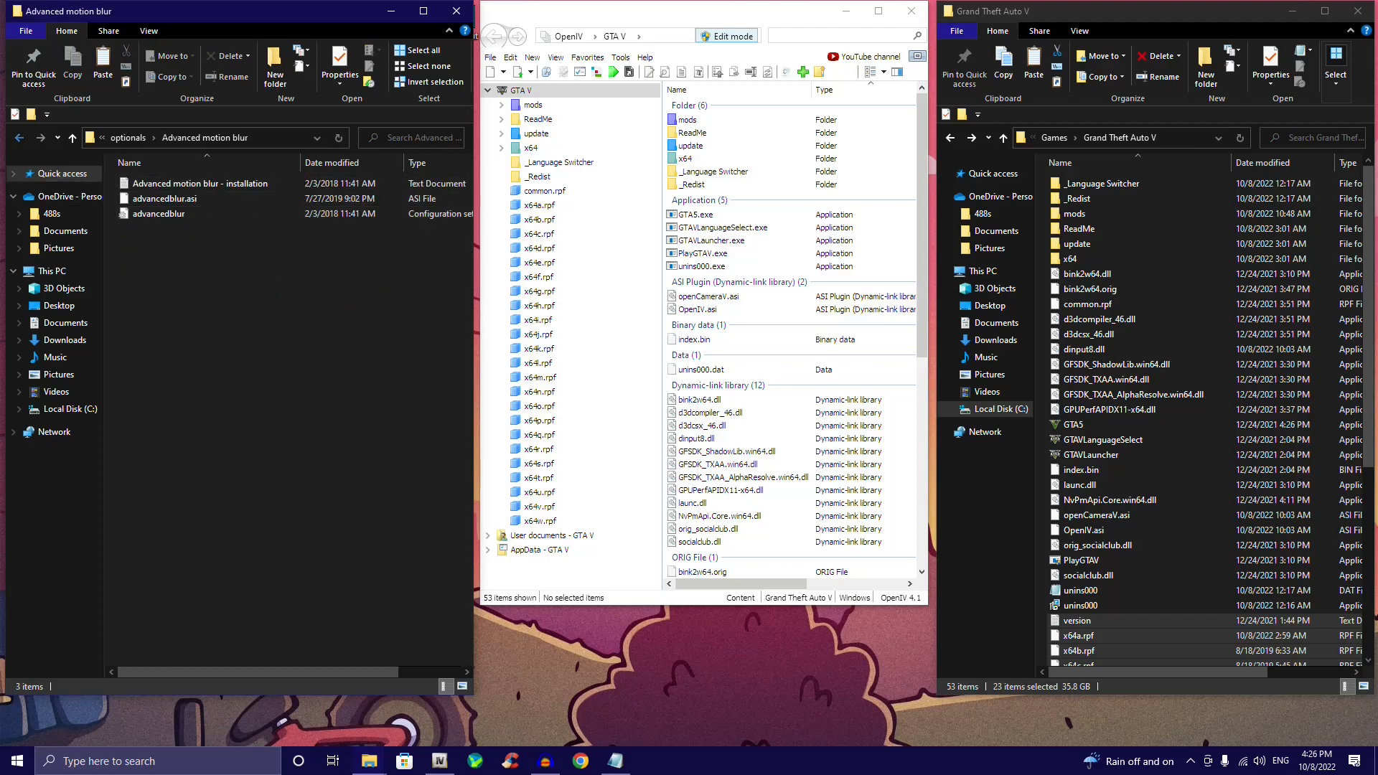
pyautogui.click(19, 138)
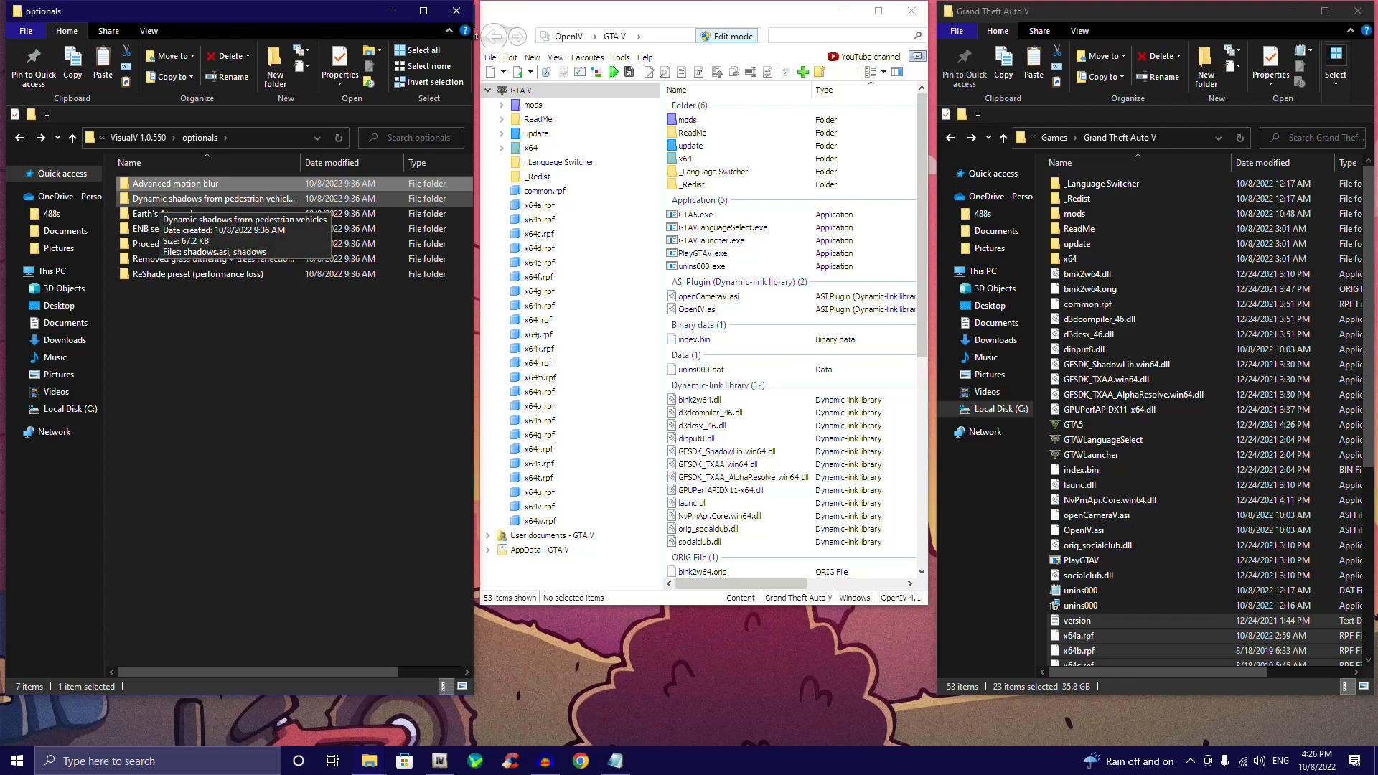
pyautogui.click(159, 199)
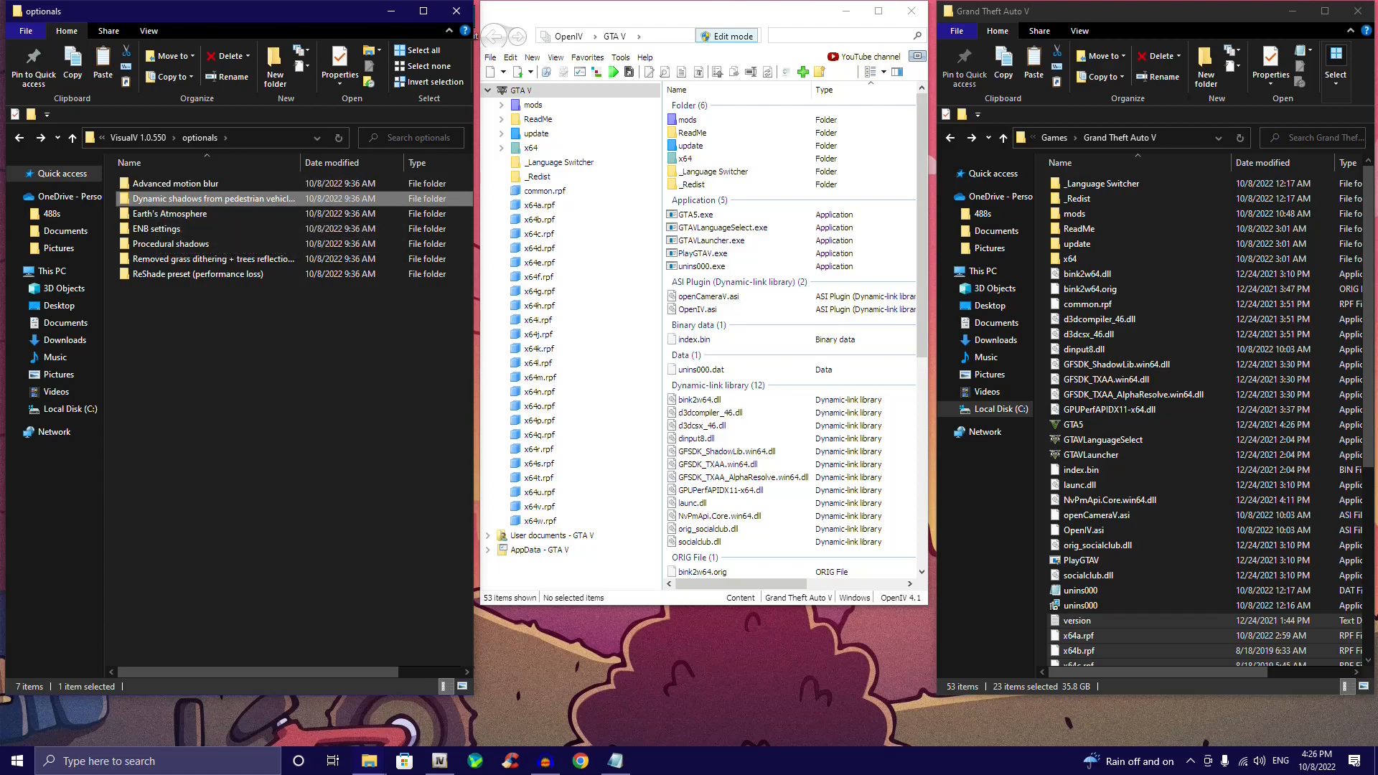
pyautogui.press('Return')
pyautogui.hotkey('alt', 'Left')
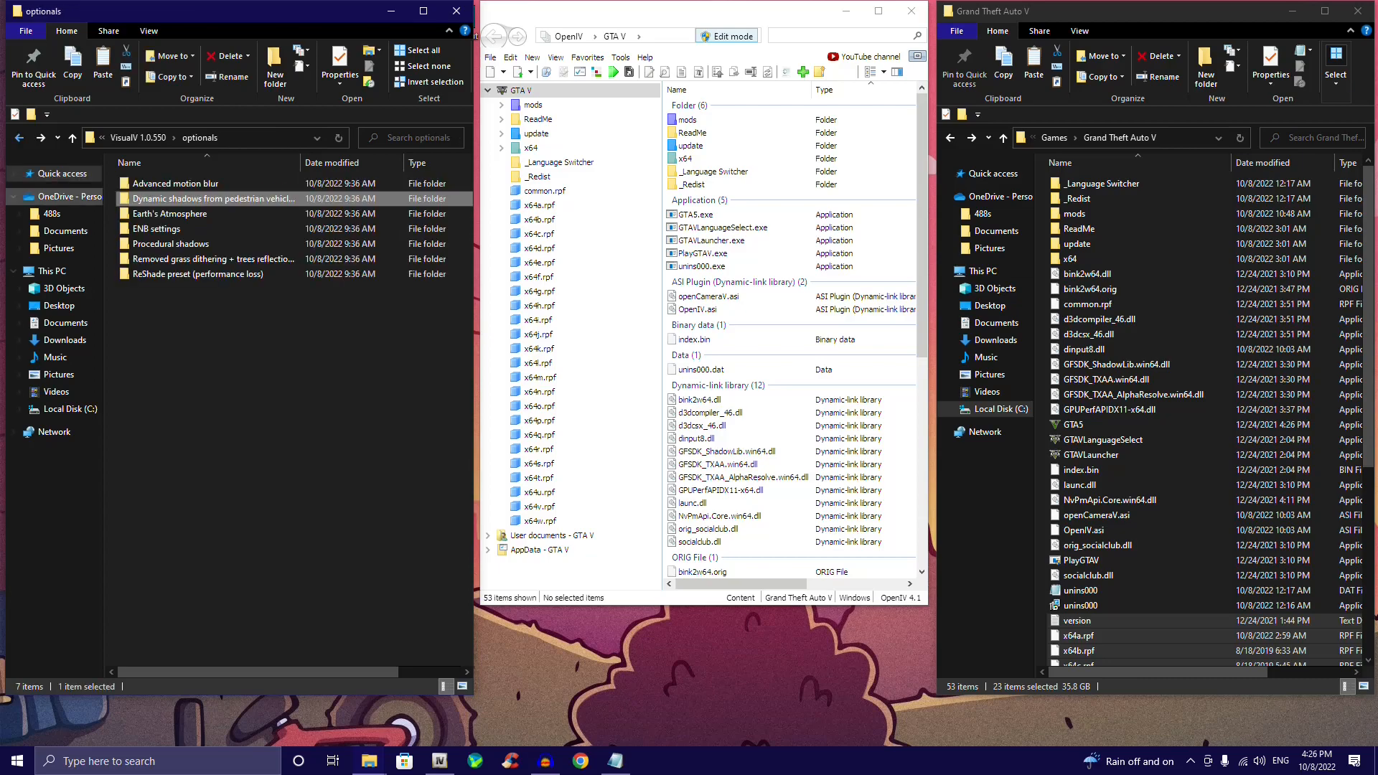
# Step: Look at the files in VisualV's optional Earth's Atmosphere folder and return to the optionals folder
pyautogui.press('Down')
pyautogui.press('Return')
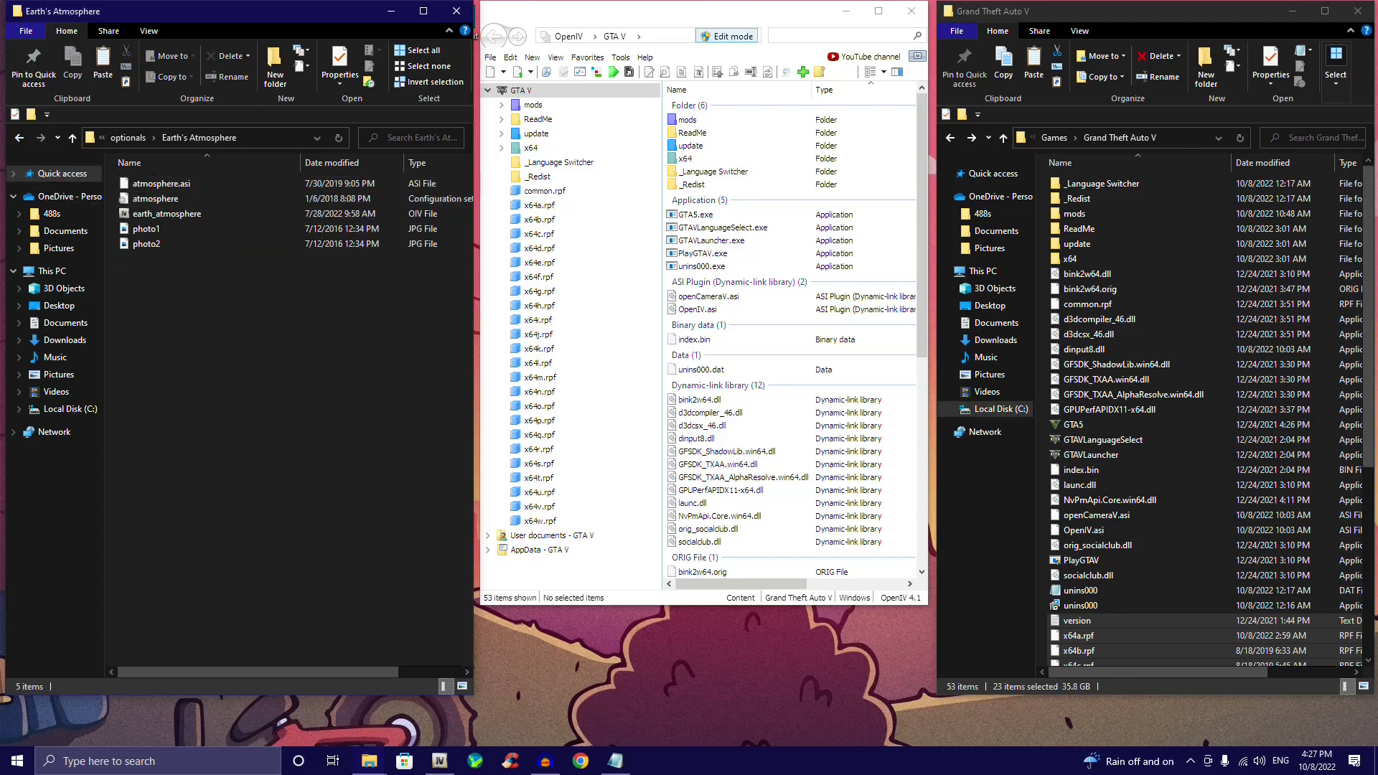
pyautogui.hotkey('alt', 'Left')
# Step: Copy everything in the ENB settings folder except the "installation" text file into the Grand Theft Auto V folder
pyautogui.press('Down')
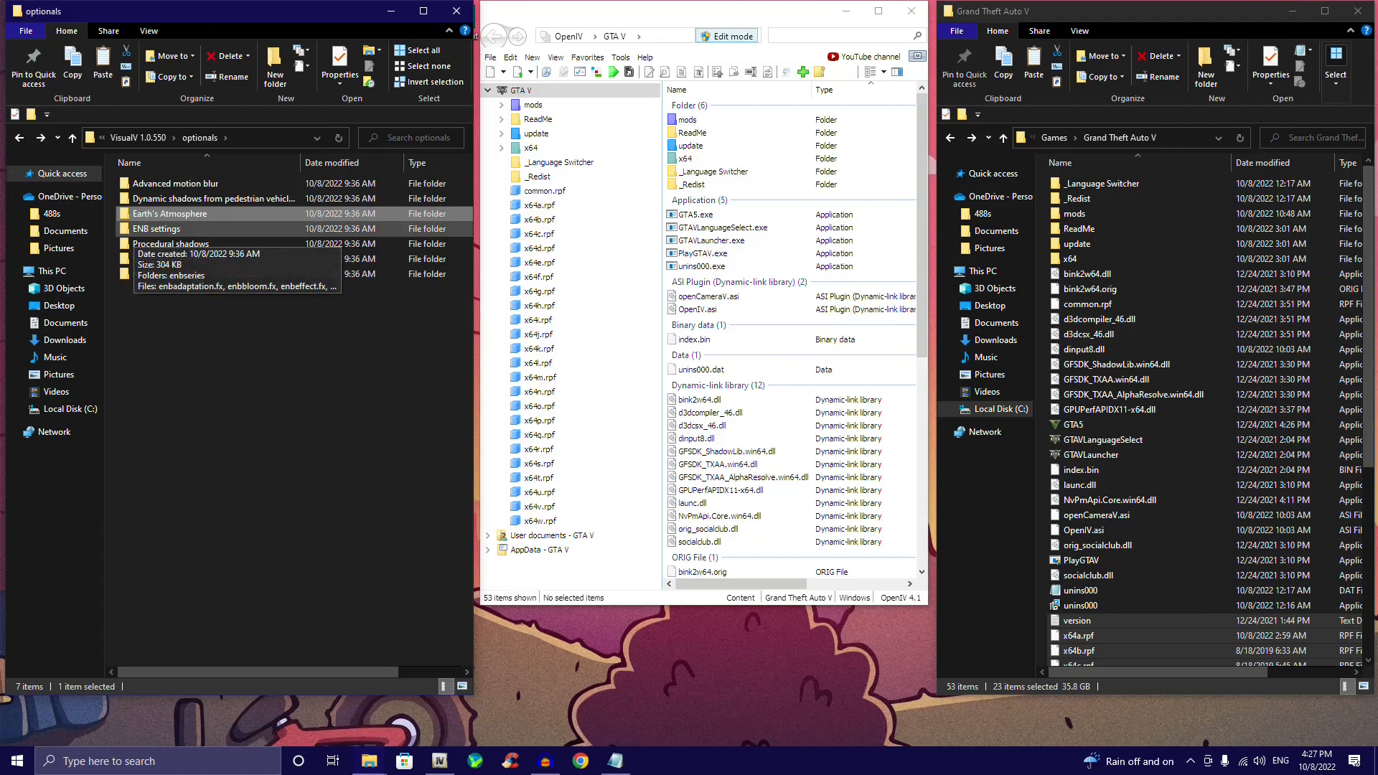
pyautogui.press('Return')
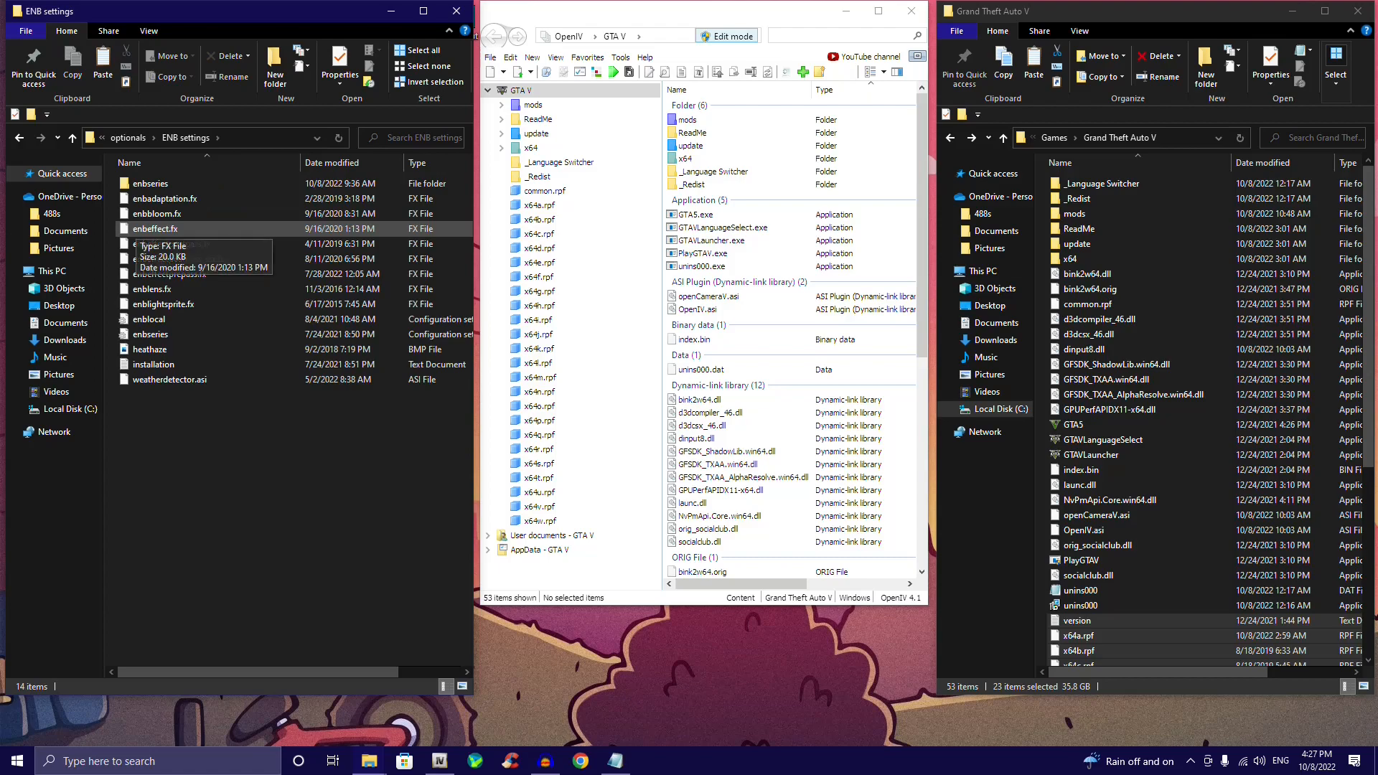
pyautogui.hotkey('alt', 'Tab')
pyautogui.click(1197, 470)
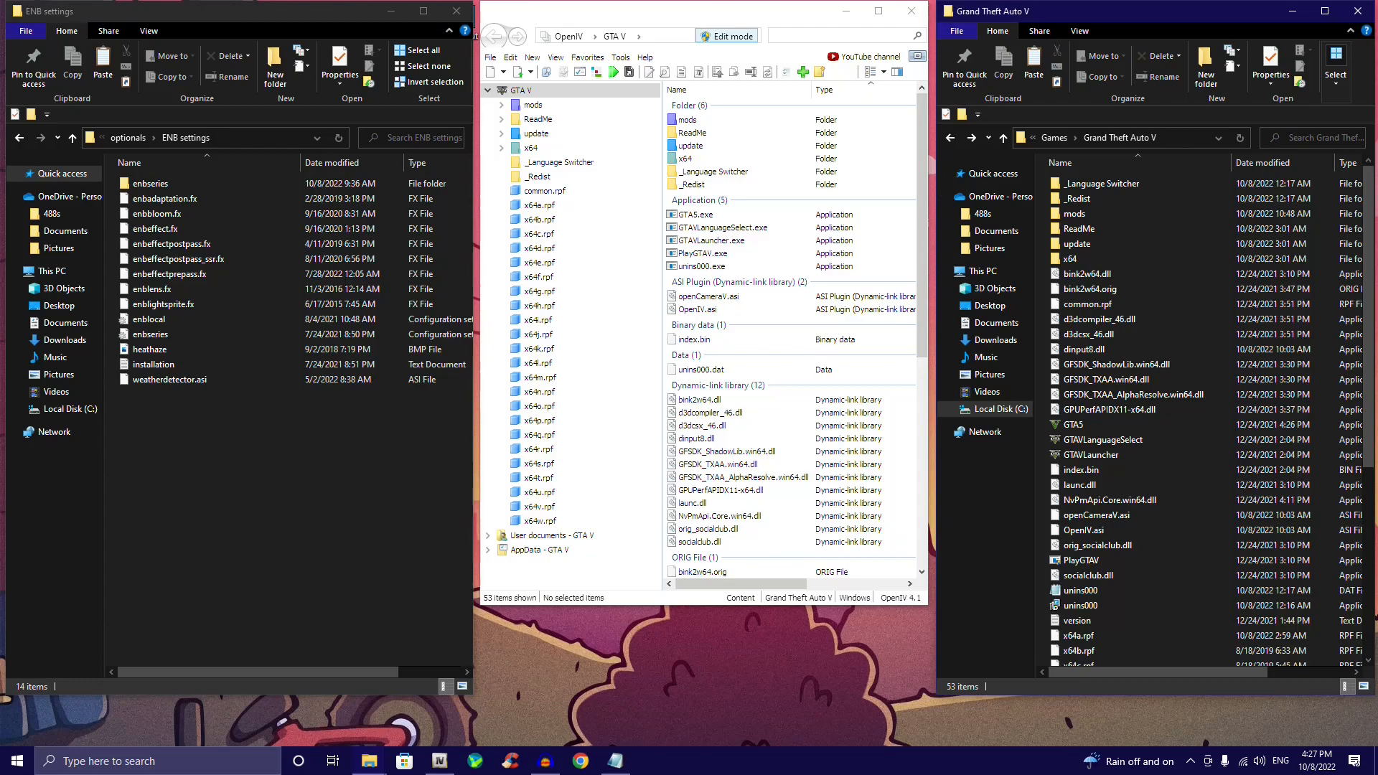
pyautogui.moveTo(256, 530); pyautogui.dragTo(183, 172)
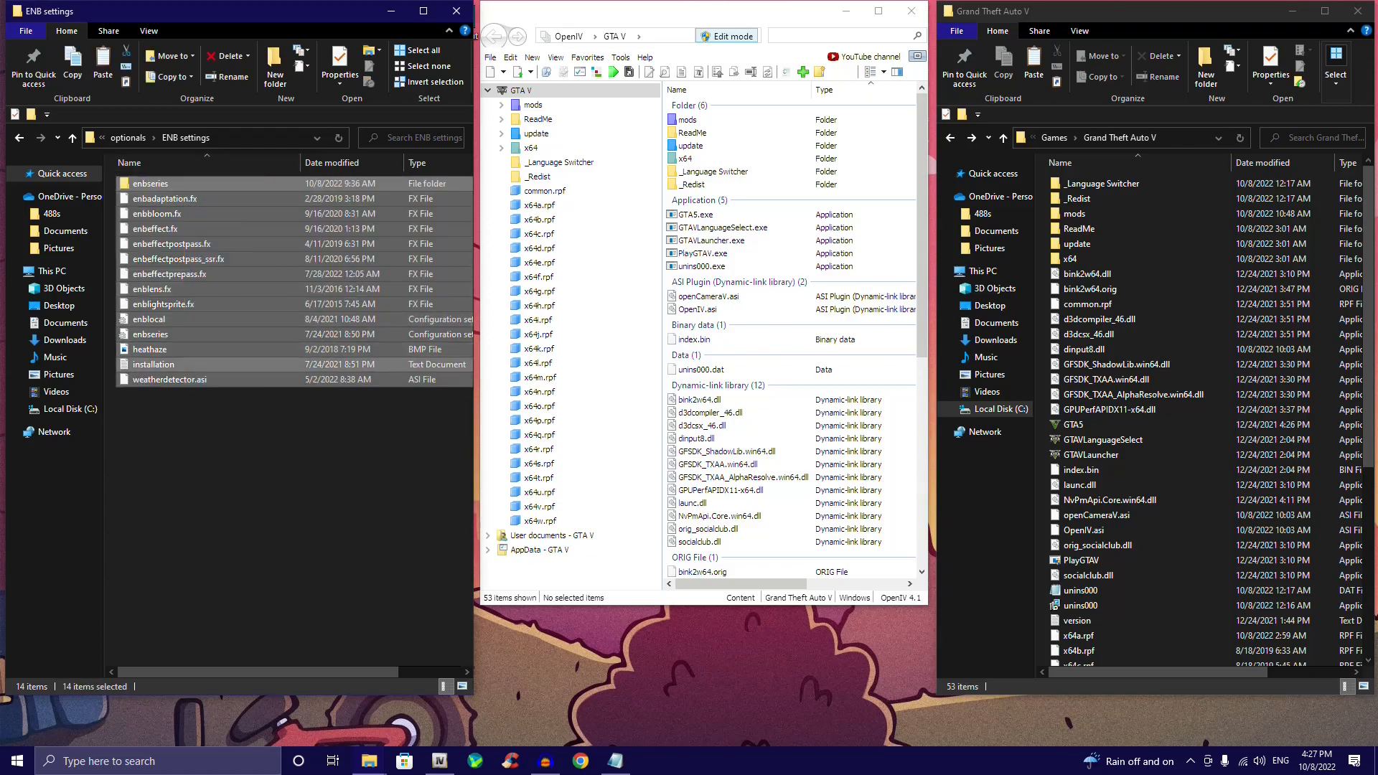
pyautogui.keyDown('ctrl'); pyautogui.click(154, 364); pyautogui.keyUp('ctrl')
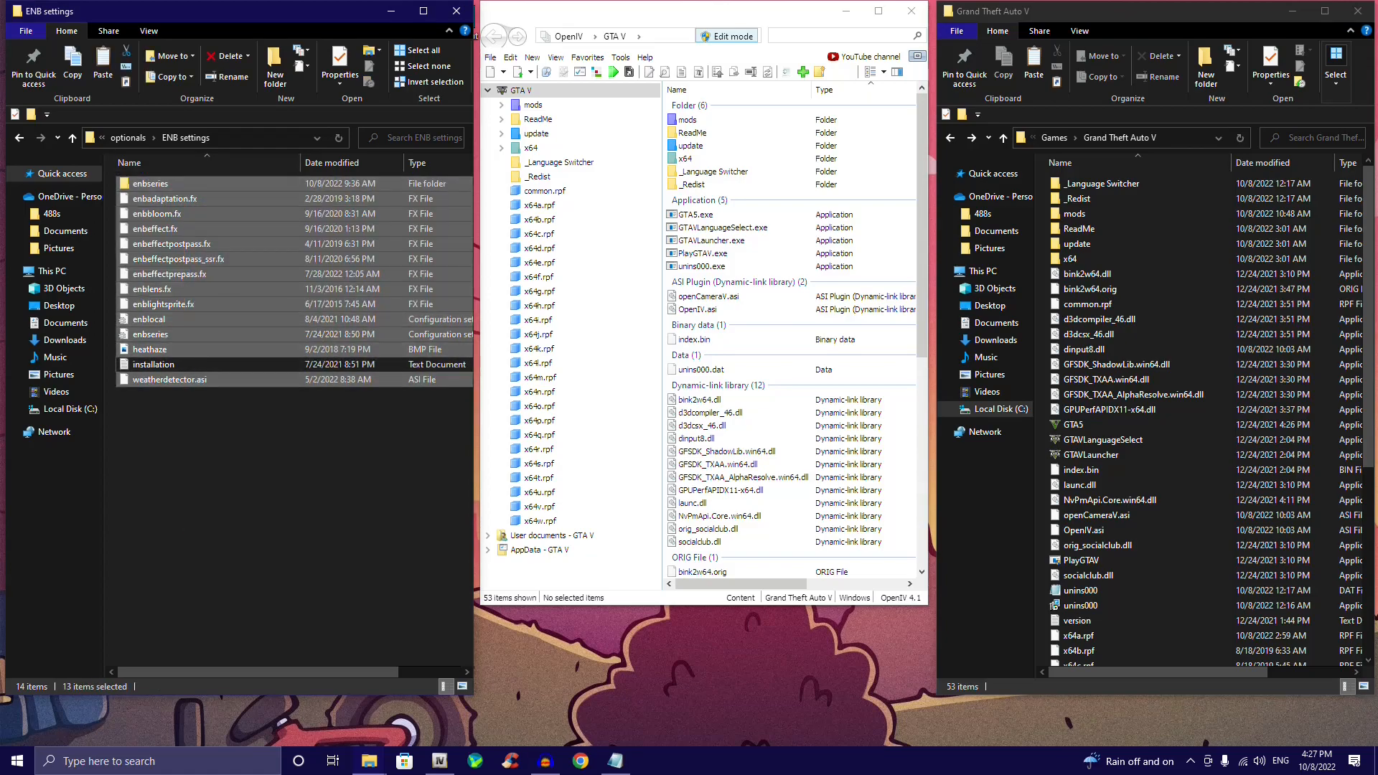
pyautogui.click(73, 65)
pyautogui.click(1033, 63)
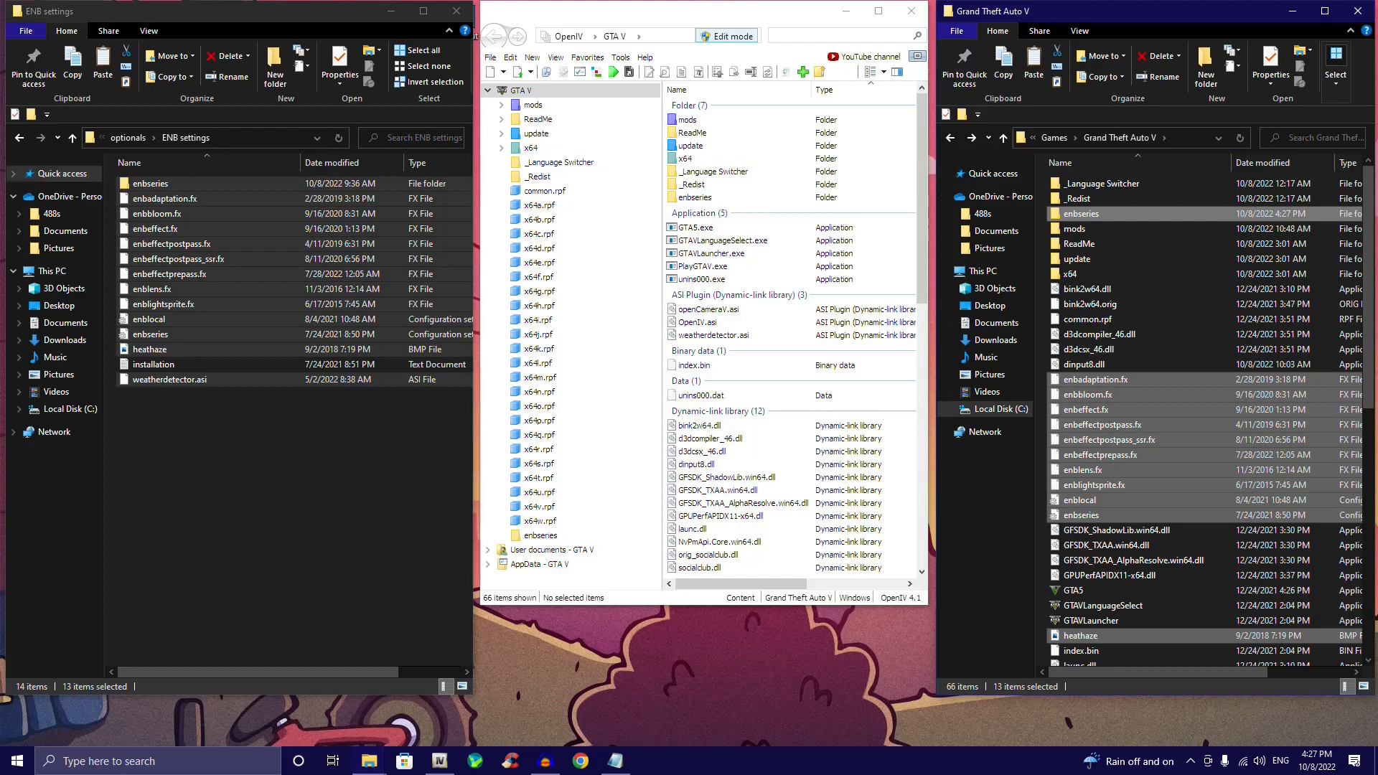
# Step: Install the "procedural" package from VisualV's Procedural shadows folder into the "mods" folder with OpenIV and close the installer
pyautogui.click(19, 138)
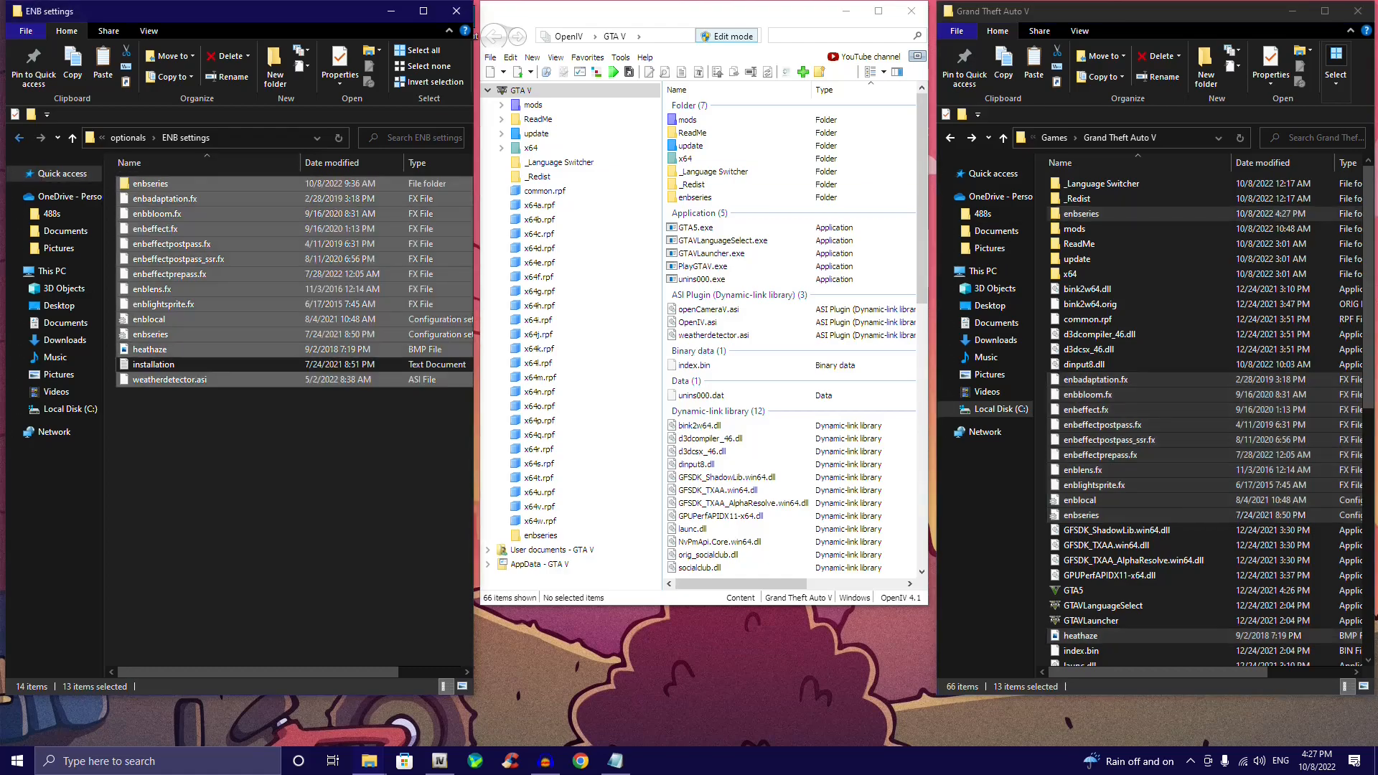
pyautogui.doubleClick(171, 244)
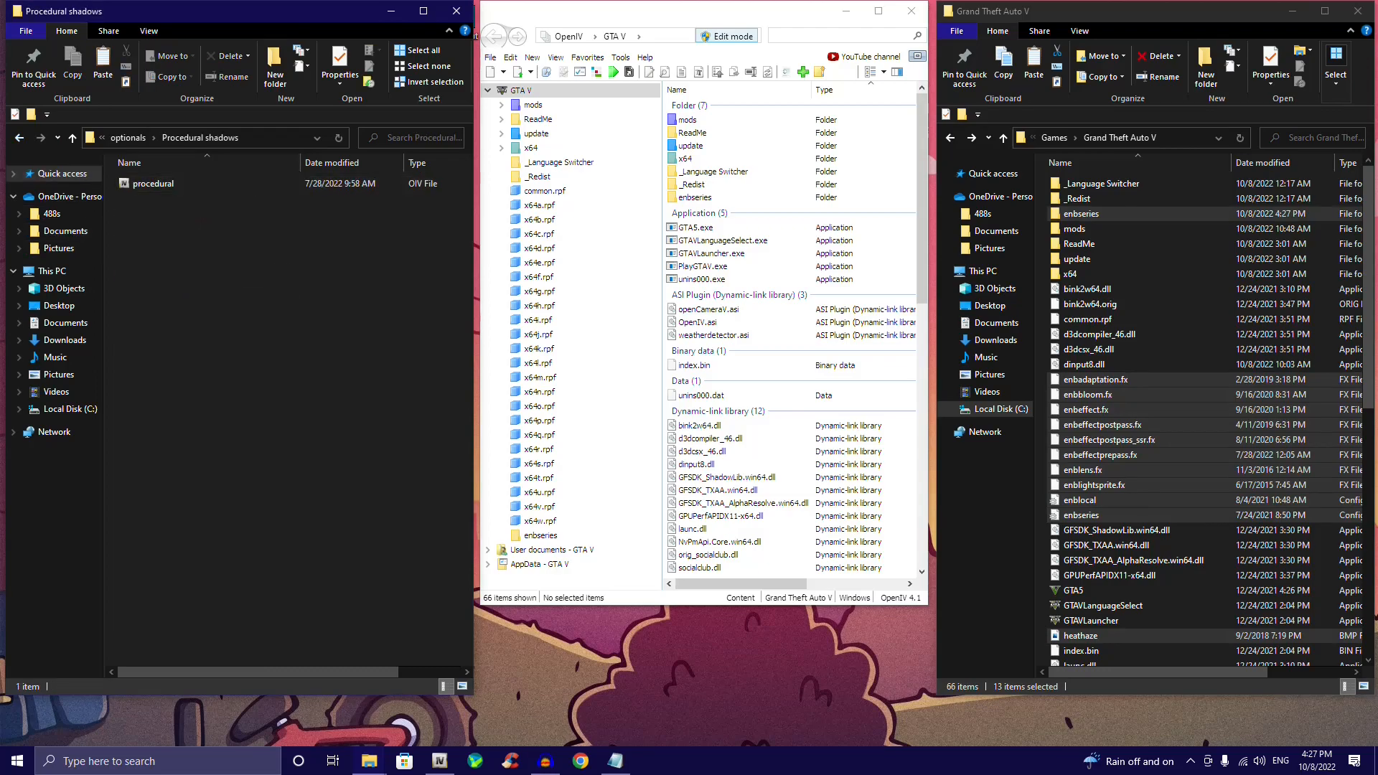
pyautogui.click(19, 138)
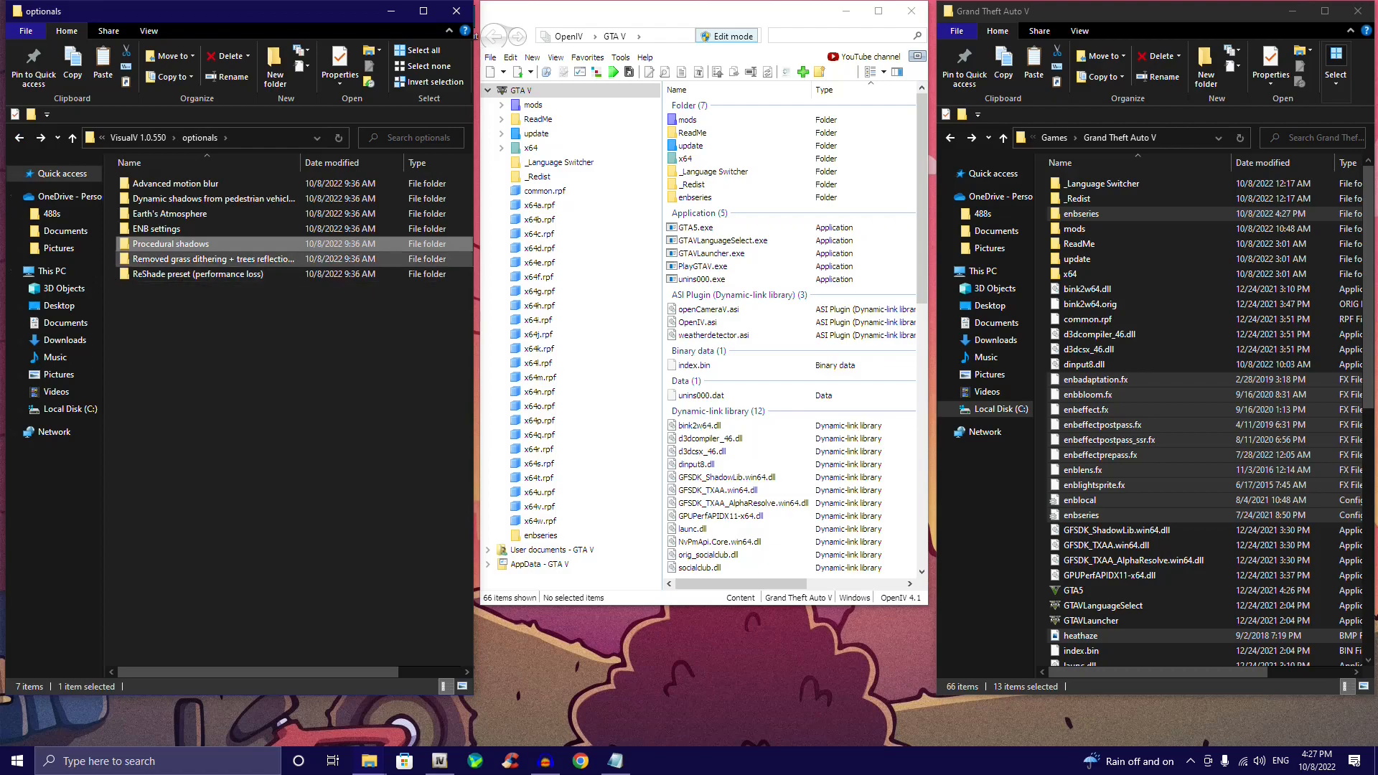
pyautogui.doubleClick(171, 244)
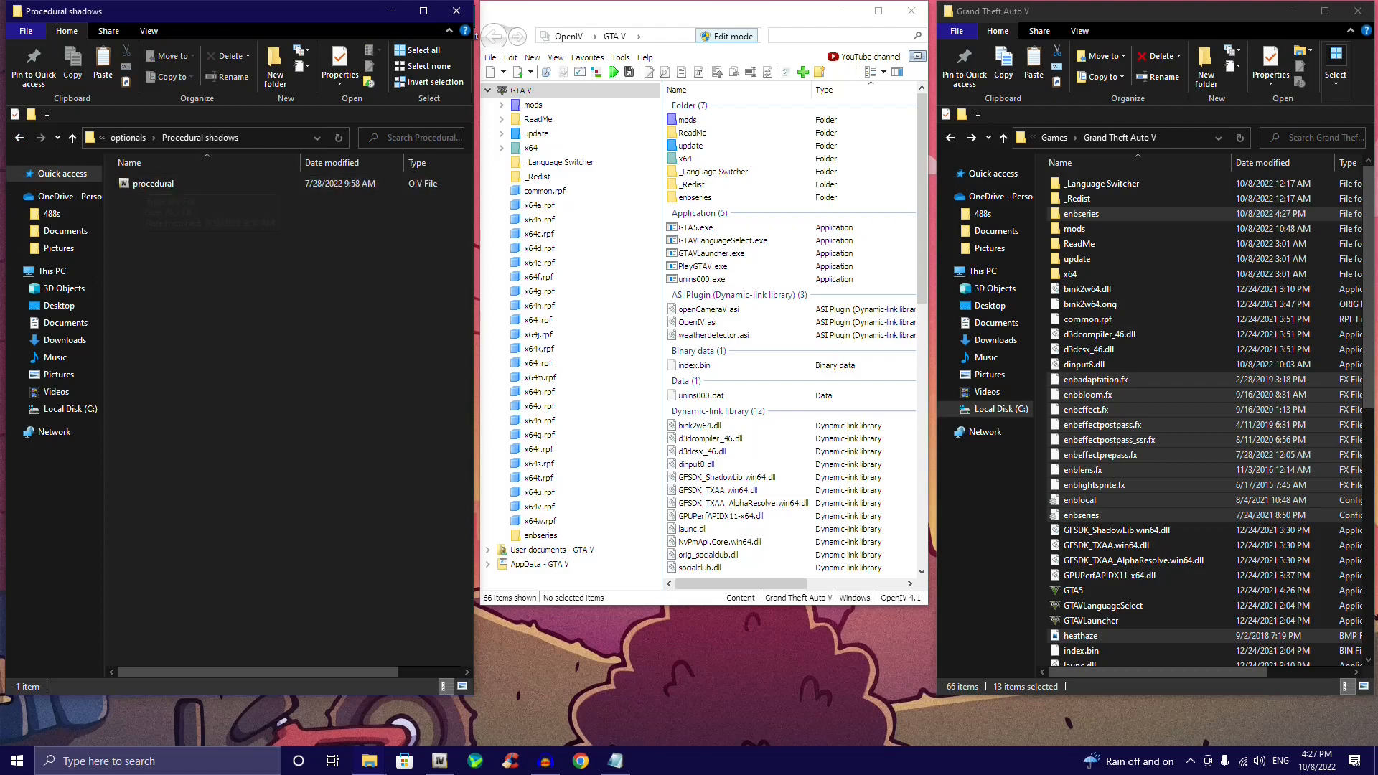
pyautogui.click(675, 11)
pyautogui.moveTo(156, 185); pyautogui.dragTo(574, 401)
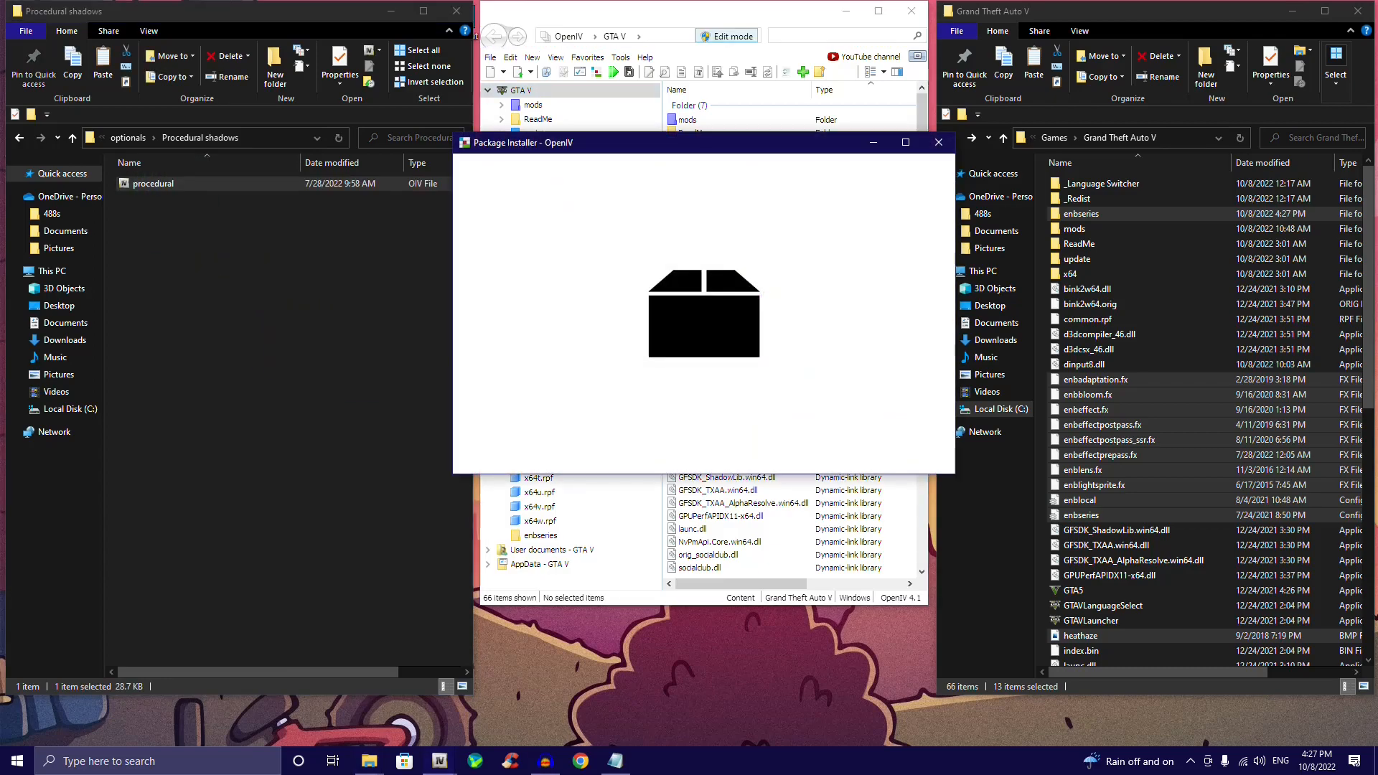
pyautogui.click(915, 252)
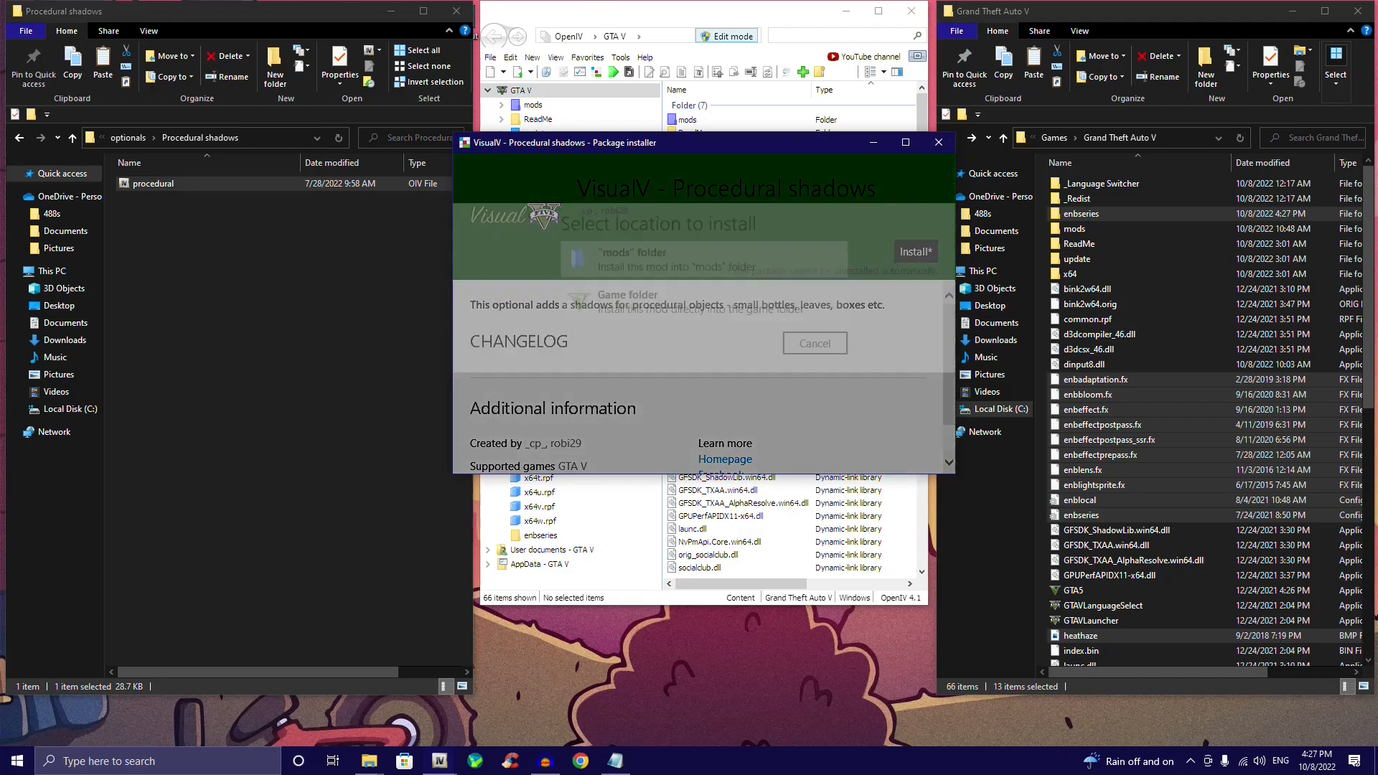
pyautogui.click(661, 270)
pyautogui.click(703, 356)
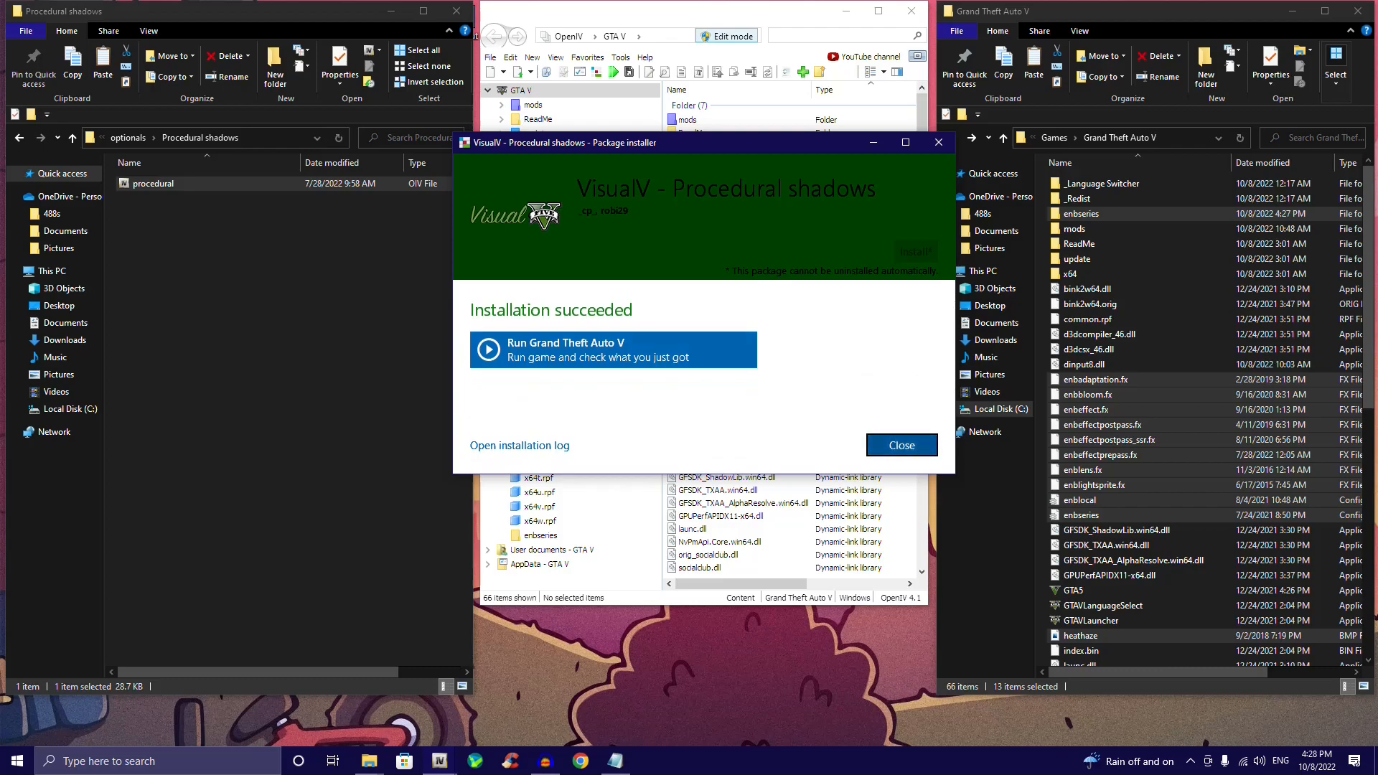
pyautogui.click(902, 445)
# Step: Install the "grass" package from the Removed grass dithering + trees reflections folder into the "mods" folder and close the installer
pyautogui.click(19, 138)
pyautogui.doubleClick(213, 259)
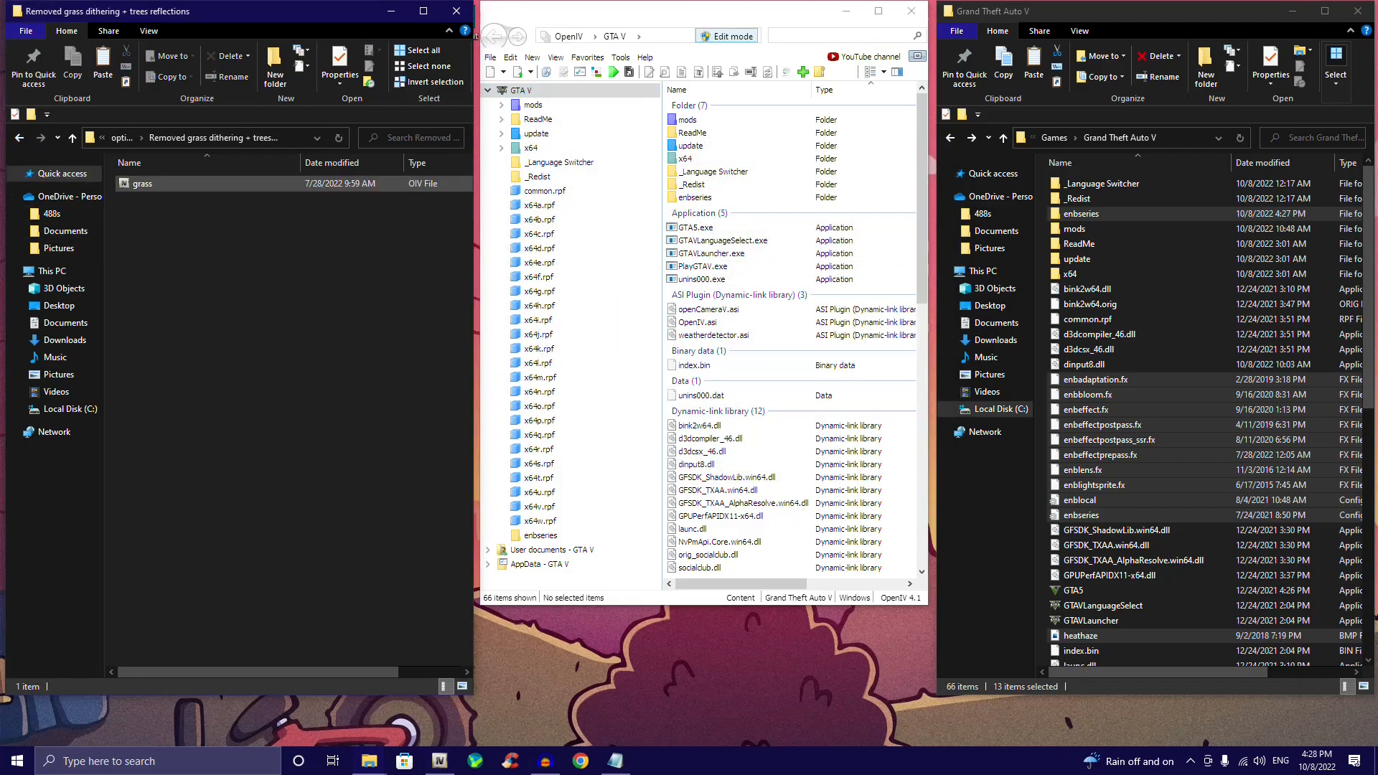
pyautogui.doubleClick(353, 184)
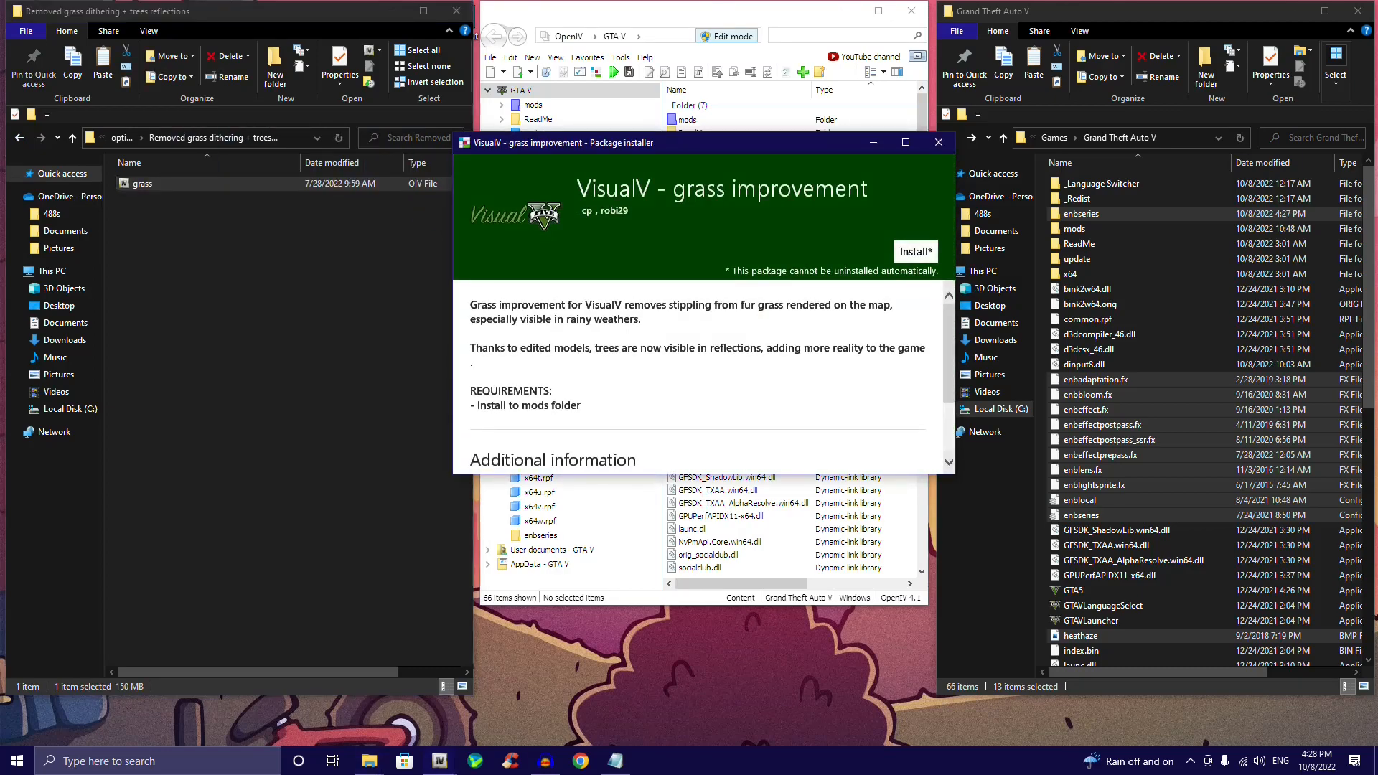
pyautogui.click(915, 251)
pyautogui.click(703, 285)
pyautogui.click(703, 362)
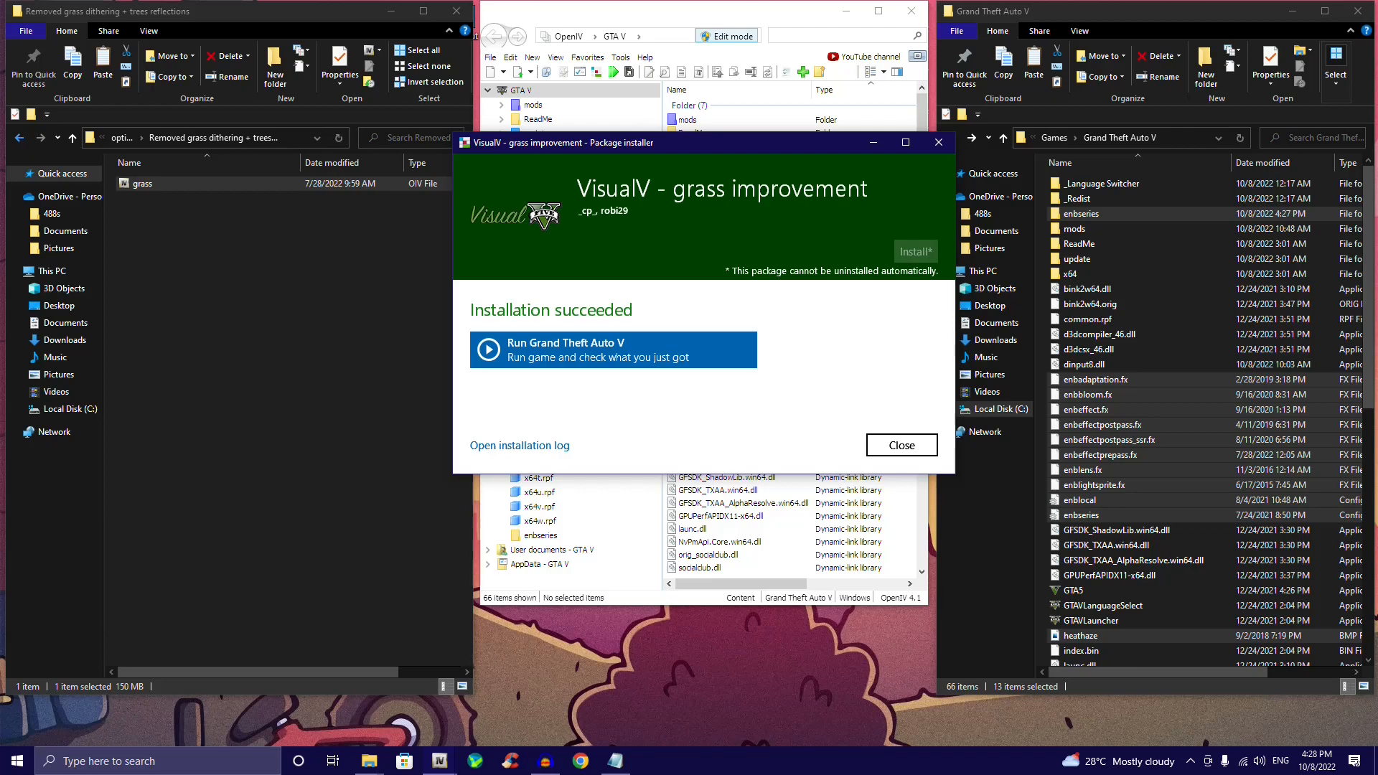
pyautogui.press('Return')
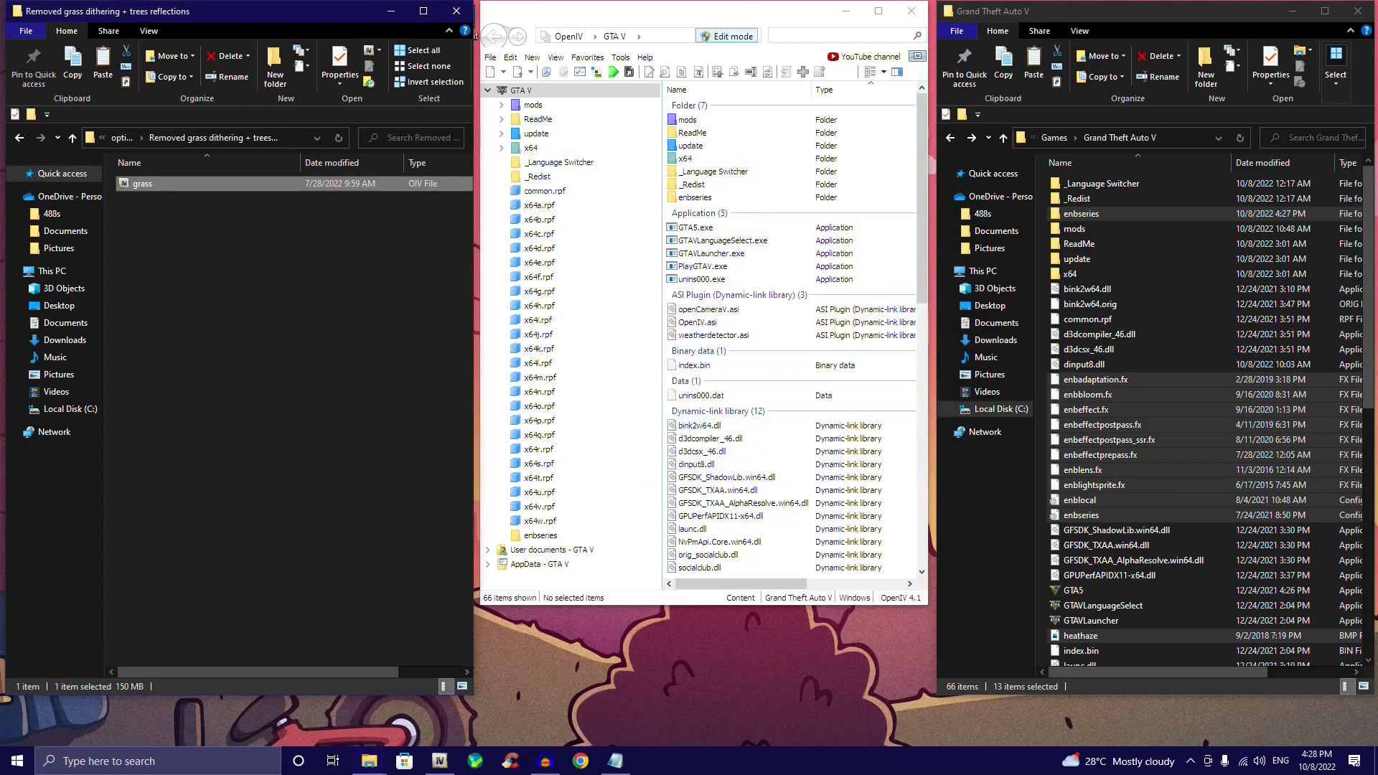
# Step: Look through the main VisualV 1.0.550 folder and check the contents of its "original files" folder
pyautogui.hotkey('alt', 'Up')
pyautogui.hotkey('alt', 'Up')
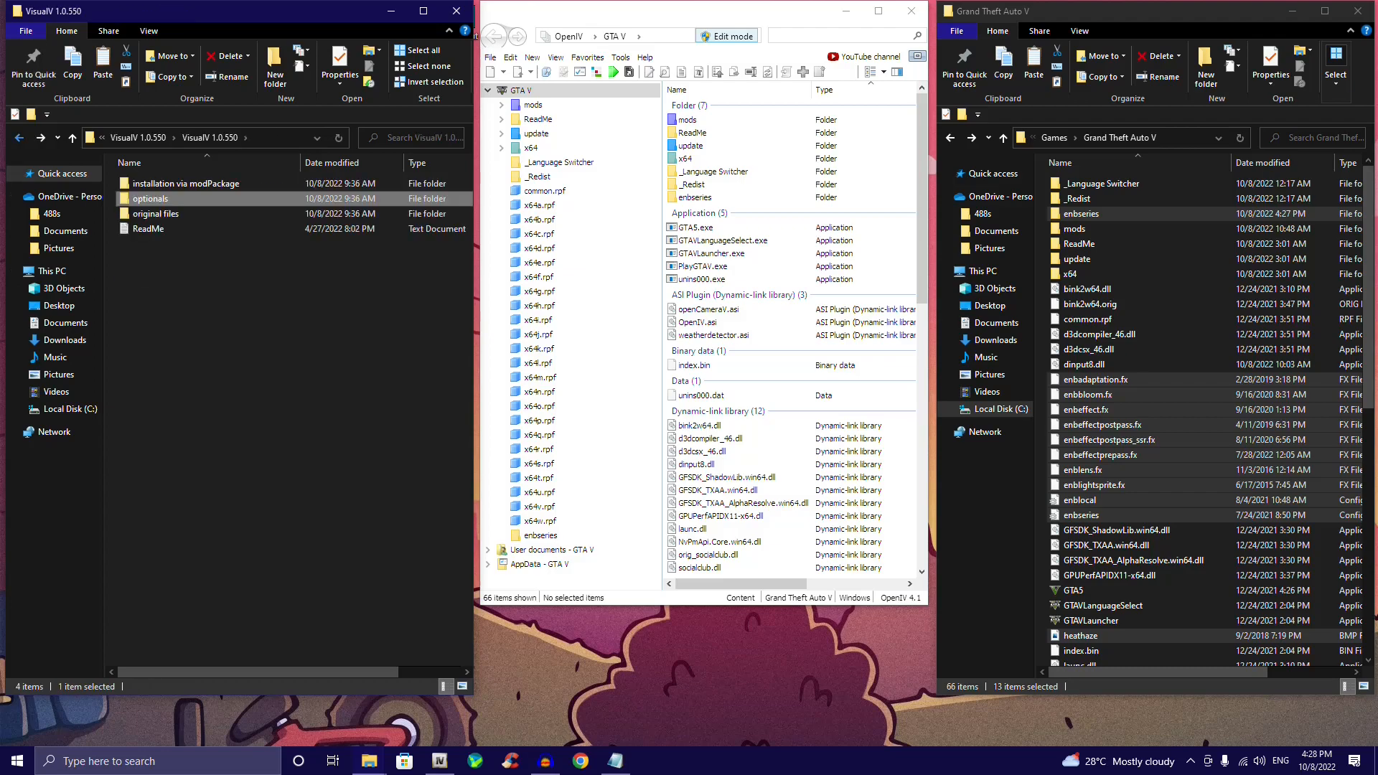
pyautogui.press('Return')
pyautogui.hotkey('alt', 'Left')
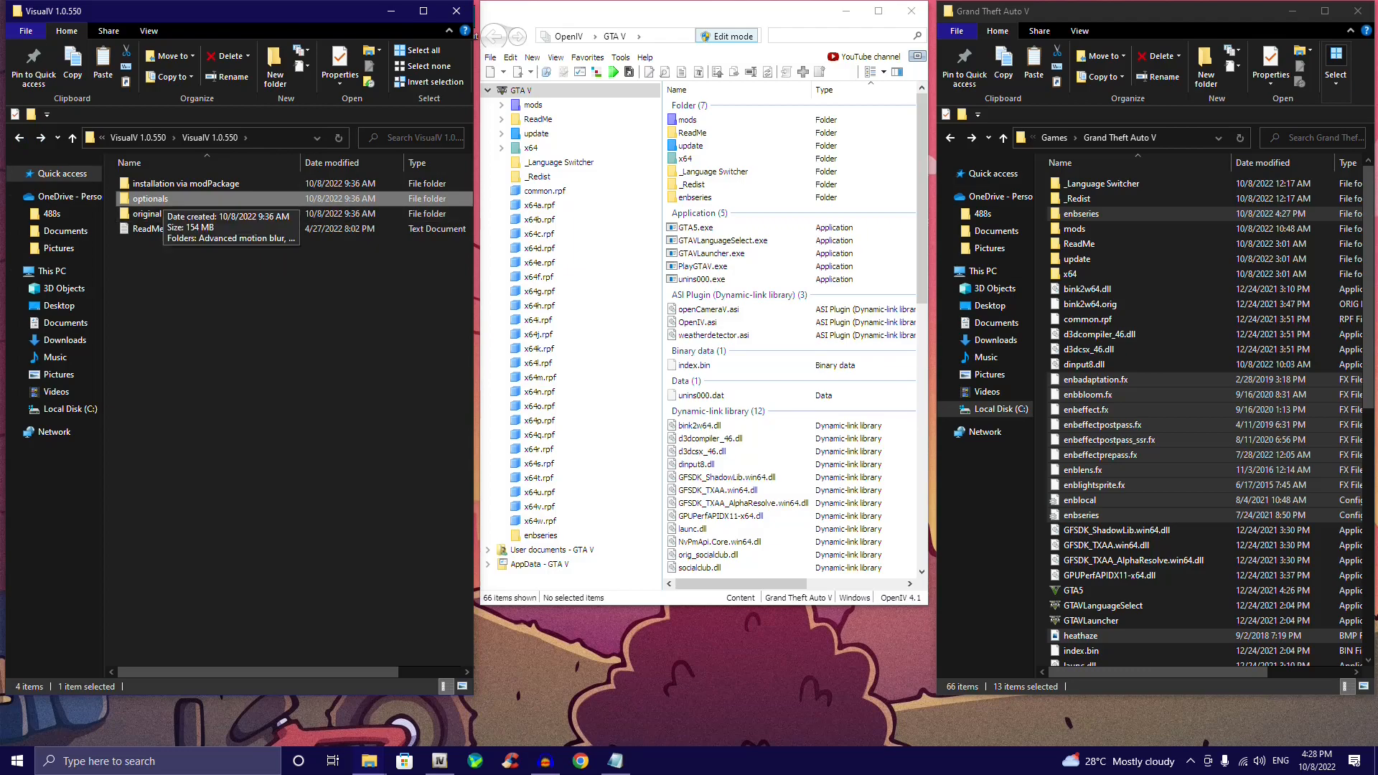
pyautogui.doubleClick(148, 213)
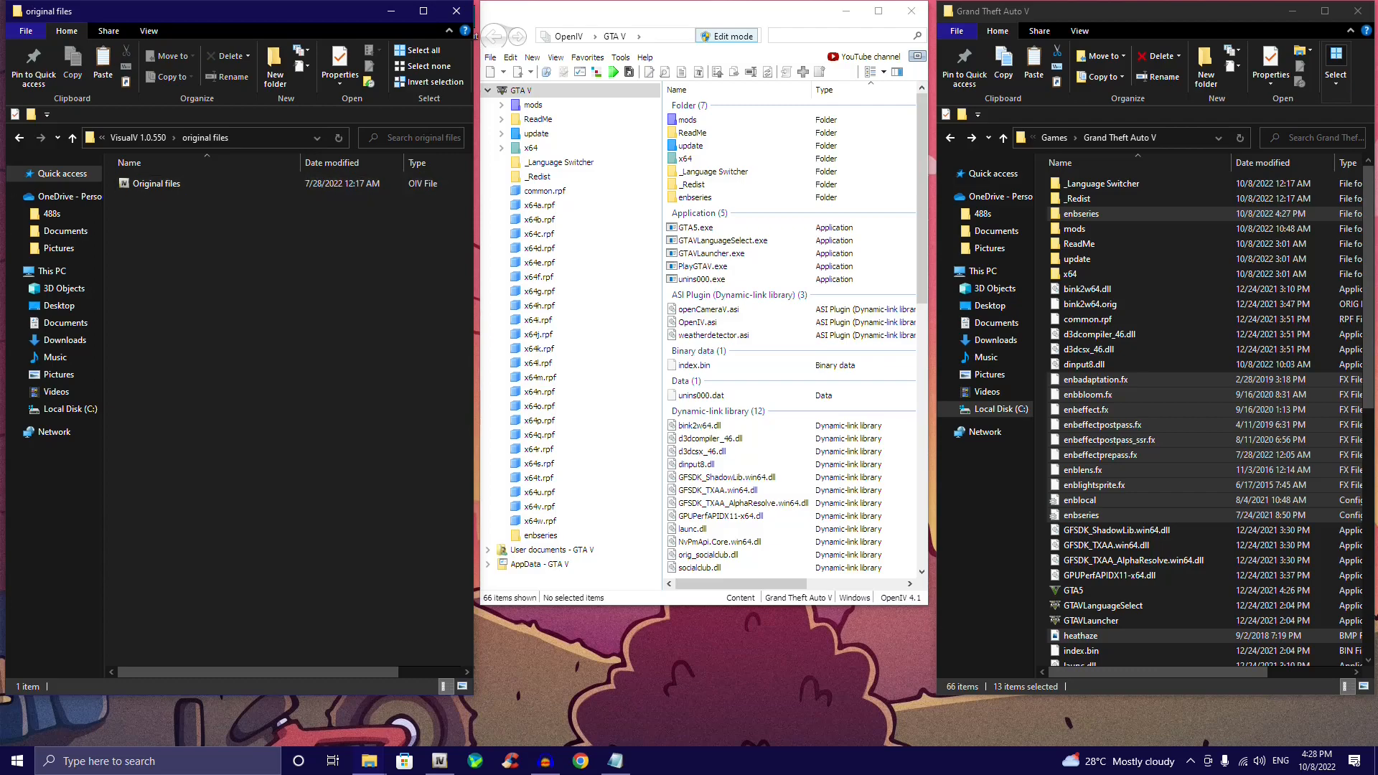
# Step: Go back up to the Modding Tutorials folder and open the downloaded "timecycle" folder
pyautogui.hotkey('alt', 'Up')
pyautogui.hotkey('alt', 'Up')
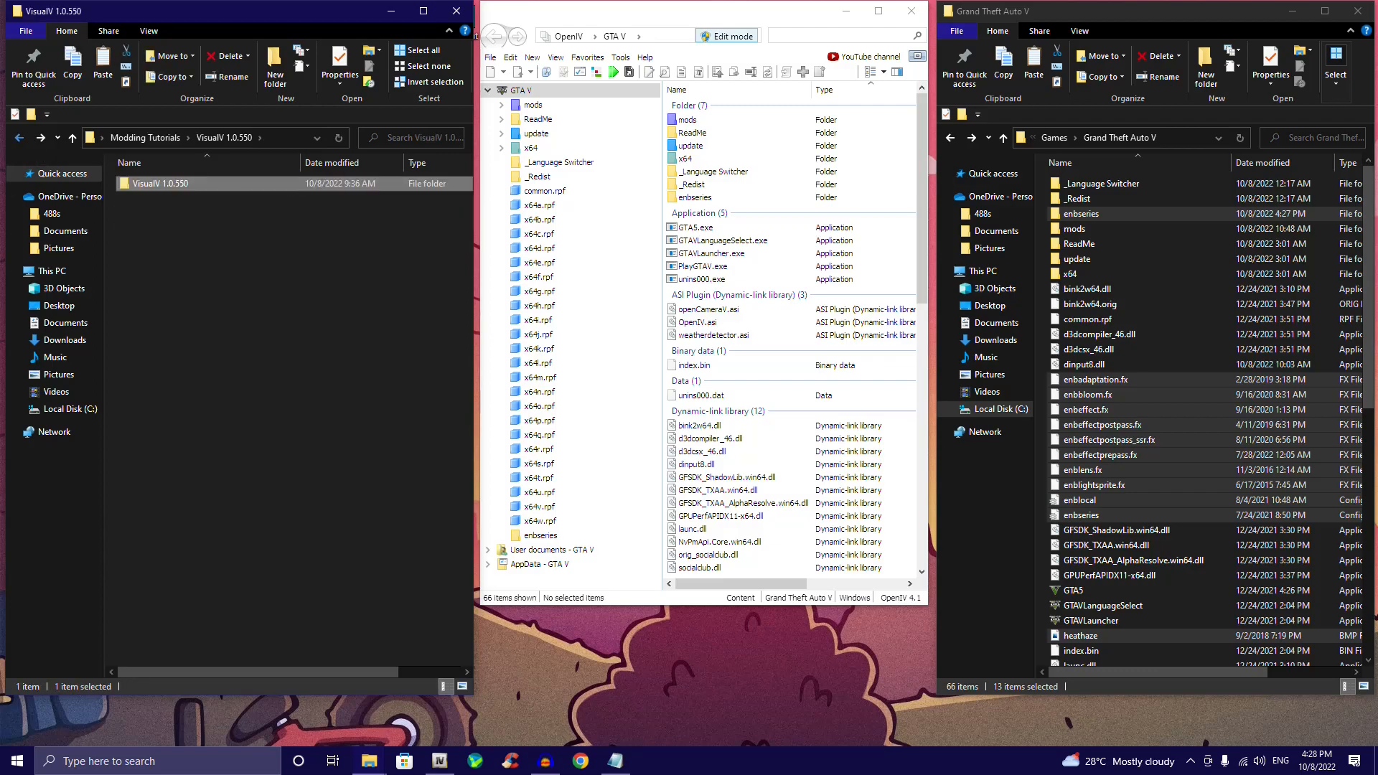
pyautogui.hotkey('alt', 'Up')
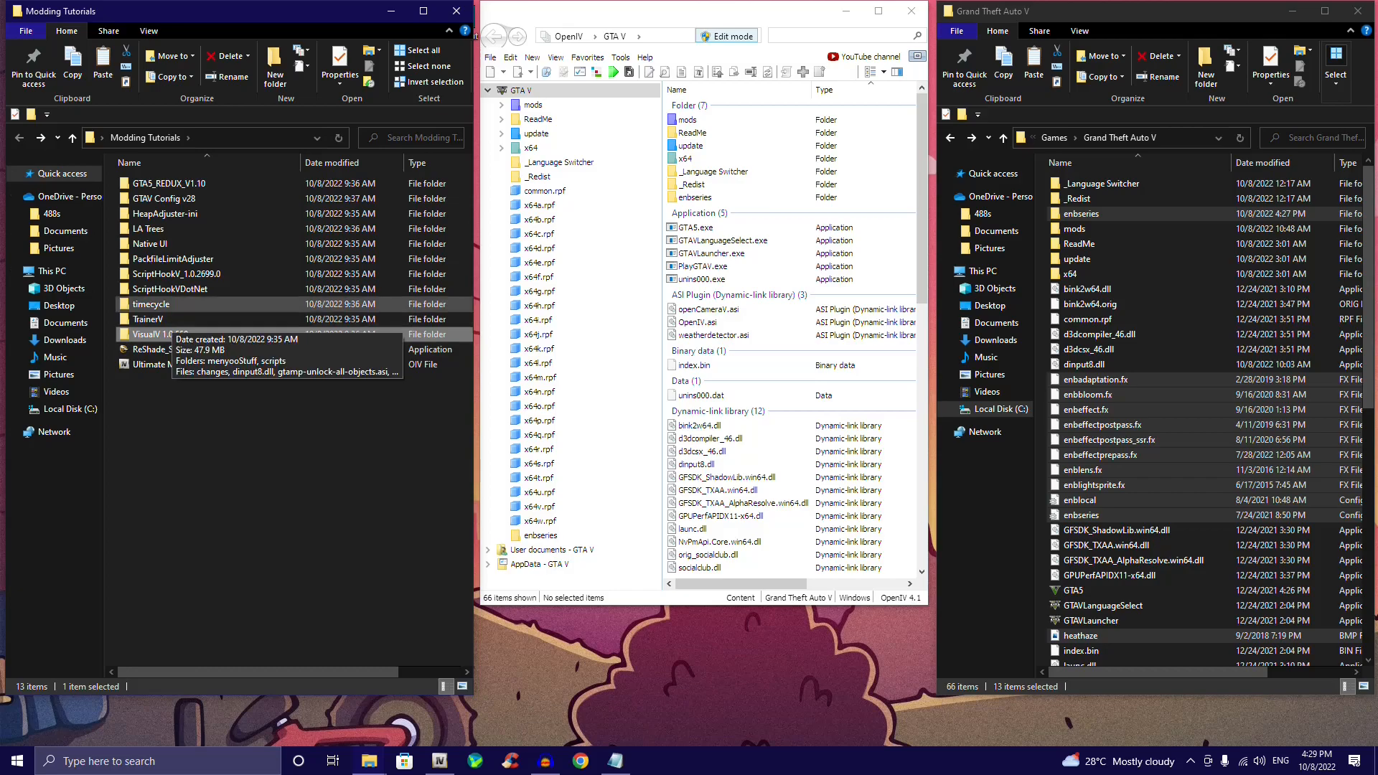
pyautogui.doubleClick(154, 304)
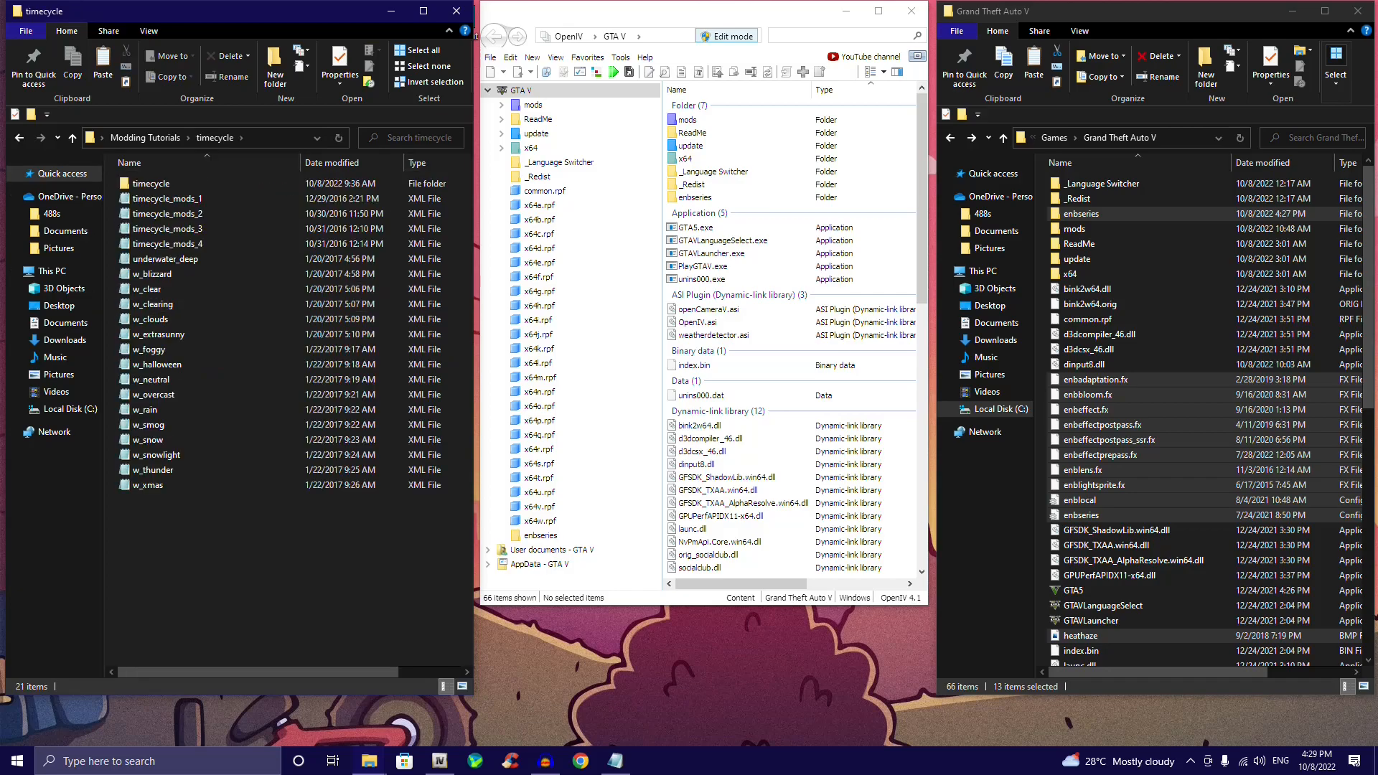
pyautogui.hotkey('alt', 'Left')
pyautogui.hotkey('alt', 'Right')
# Step: In OpenIV, open the timecycle folder at mods > update > update.rpf > common > data
pyautogui.doubleClick(687, 120)
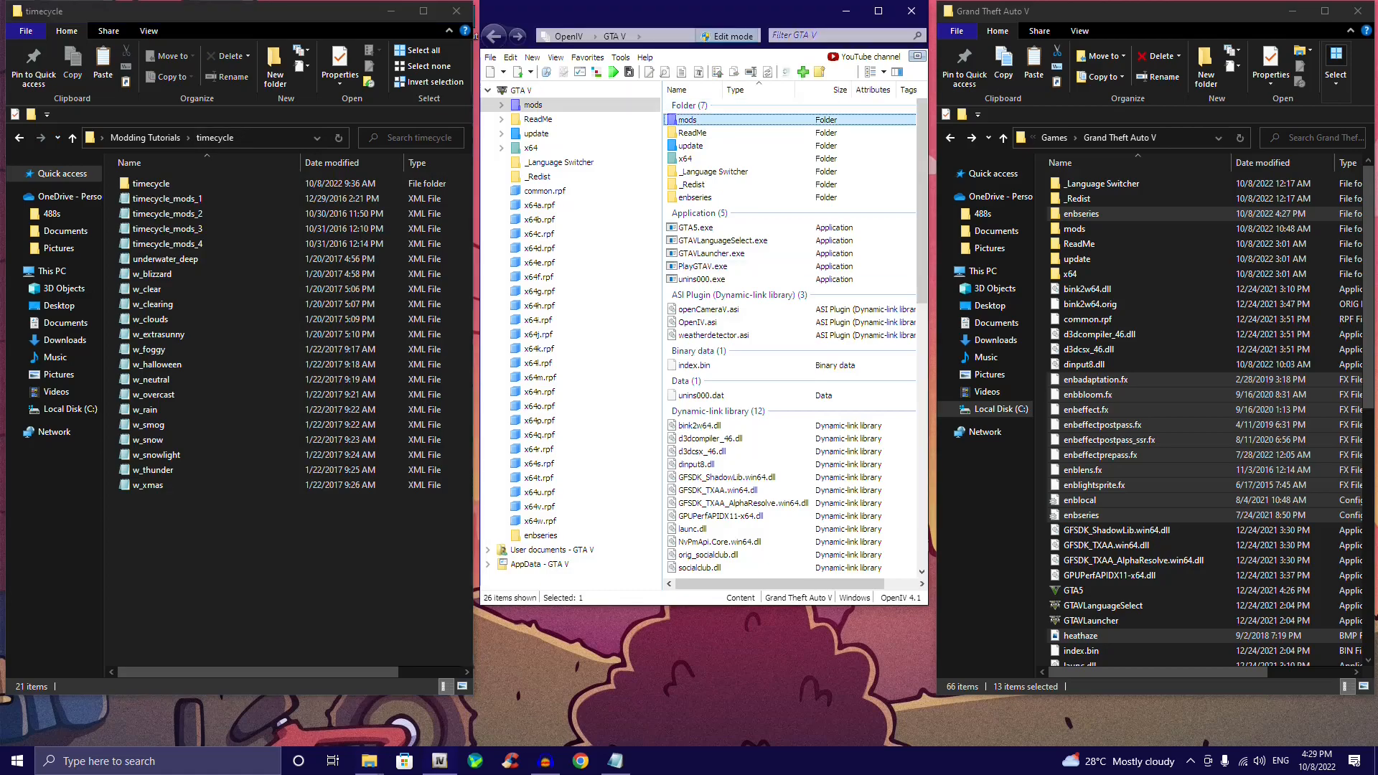
pyautogui.doubleClick(689, 119)
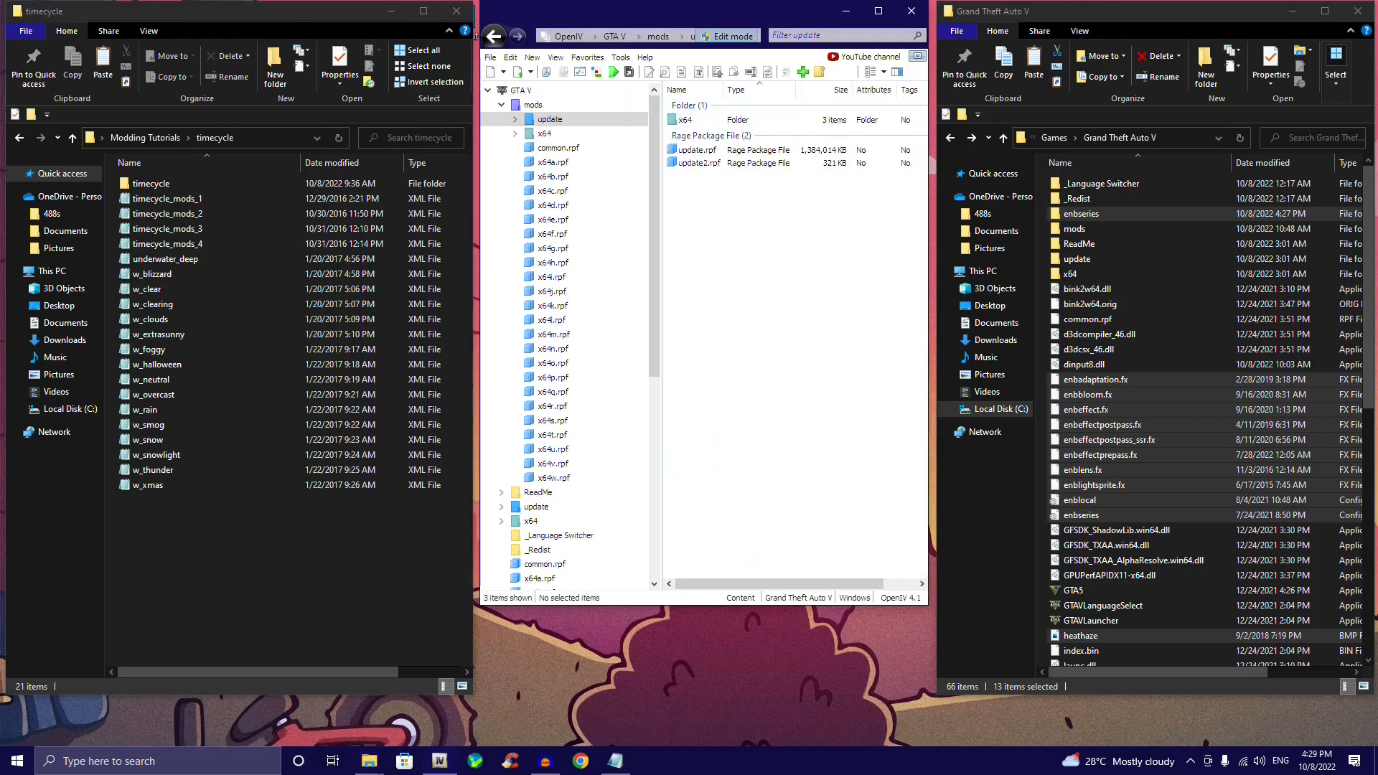
pyautogui.doubleClick(692, 150)
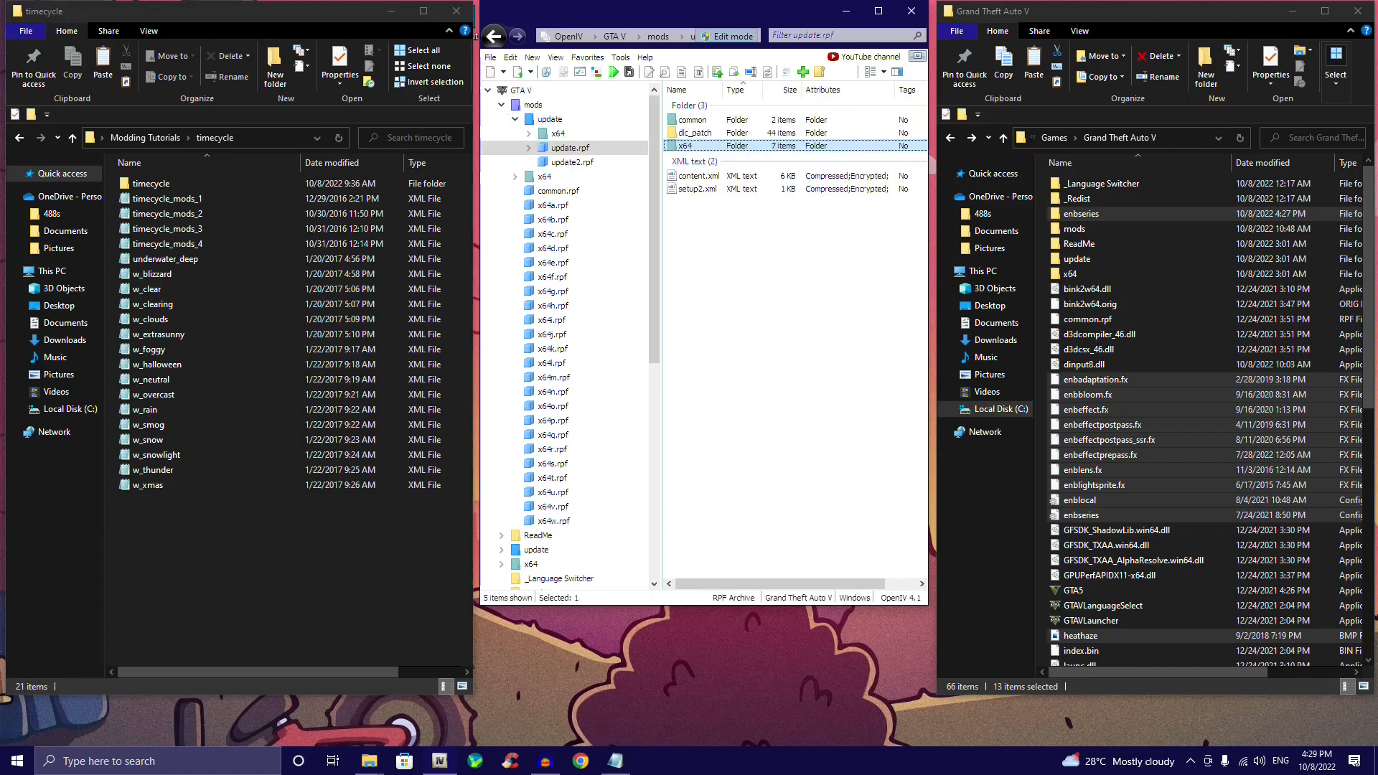
pyautogui.press('Up')
pyautogui.press('Up')
pyautogui.press('Return')
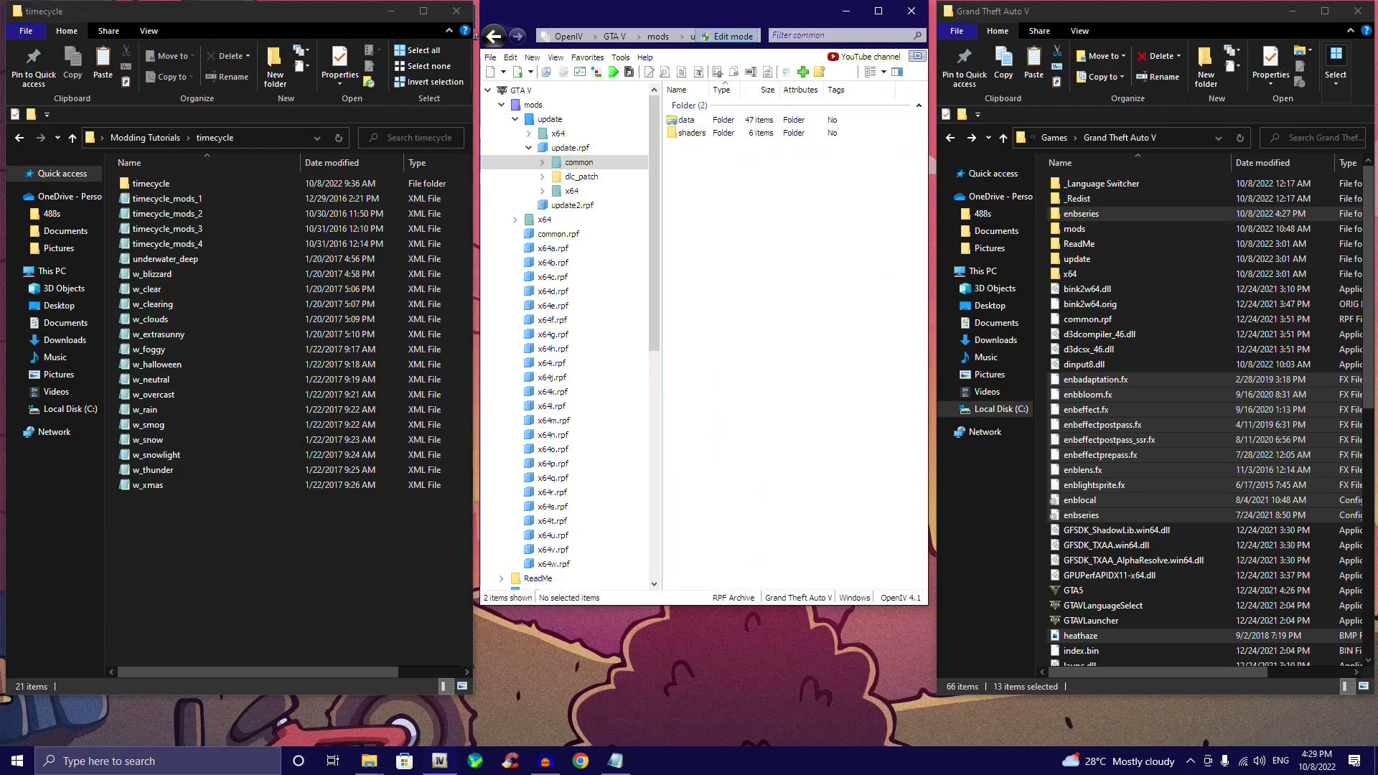
pyautogui.press('Down')
pyautogui.press('Return')
pyautogui.press('Down')
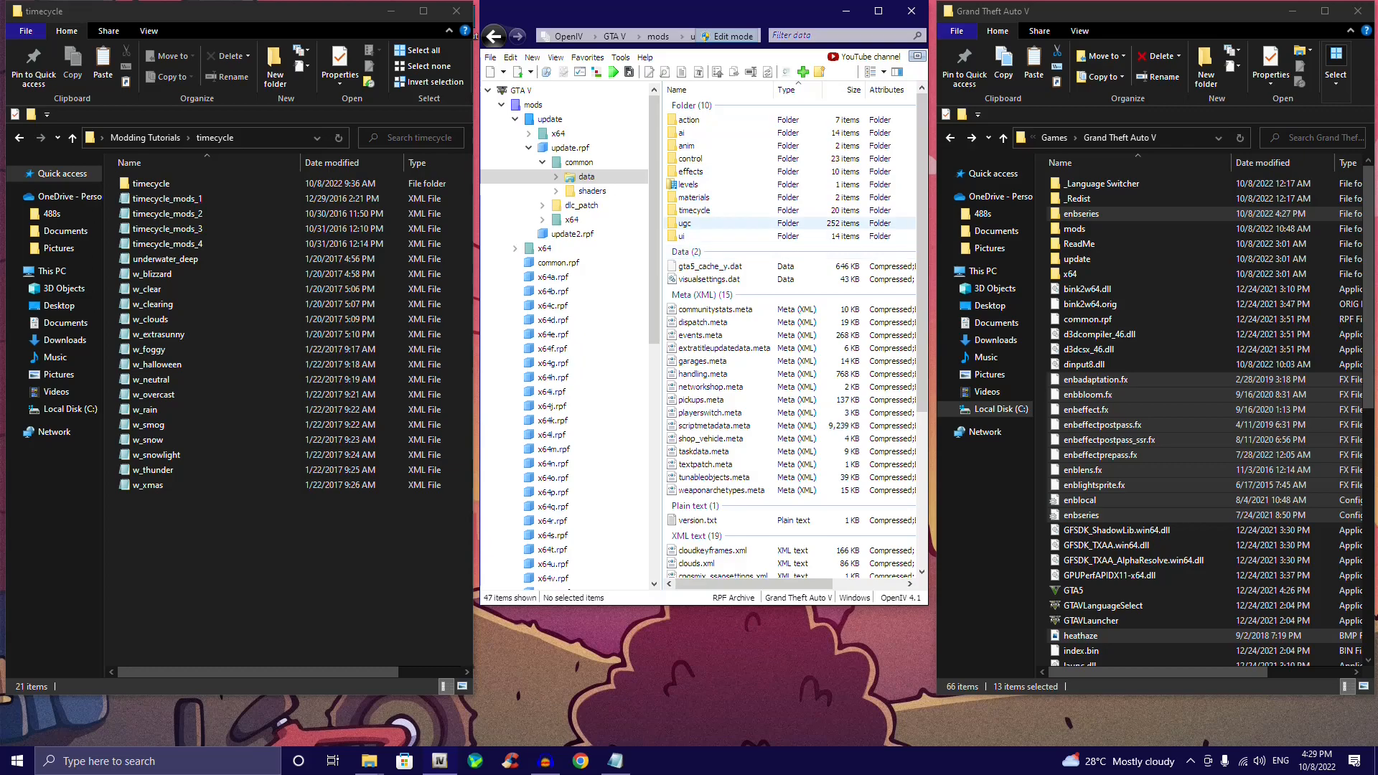
pyautogui.doubleClick(694, 211)
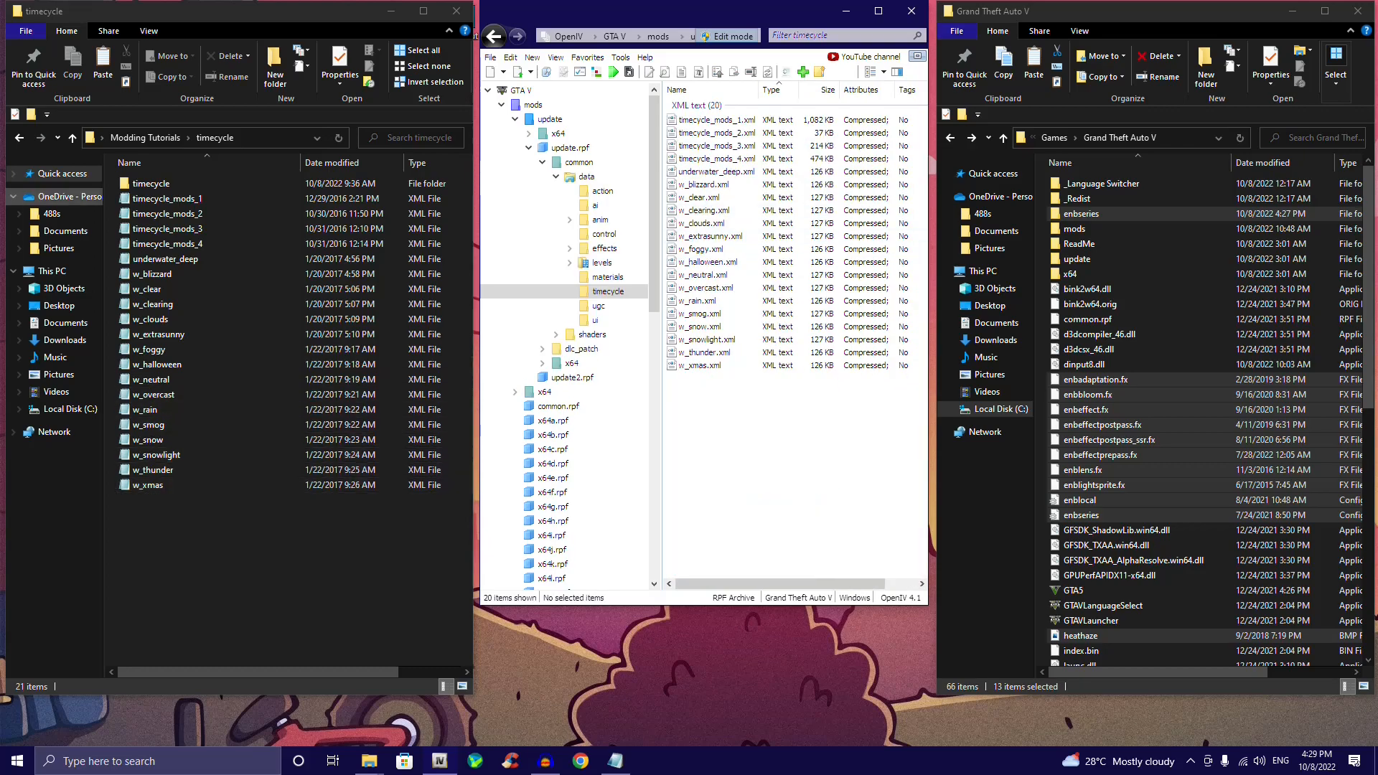
# Step: Copy the downloaded timecycle XML files, from timecycle_mods_1 to w_xmas, without the timecycle subfolder, into the timecycle folder of update.rpf
pyautogui.doubleClick(150, 183)
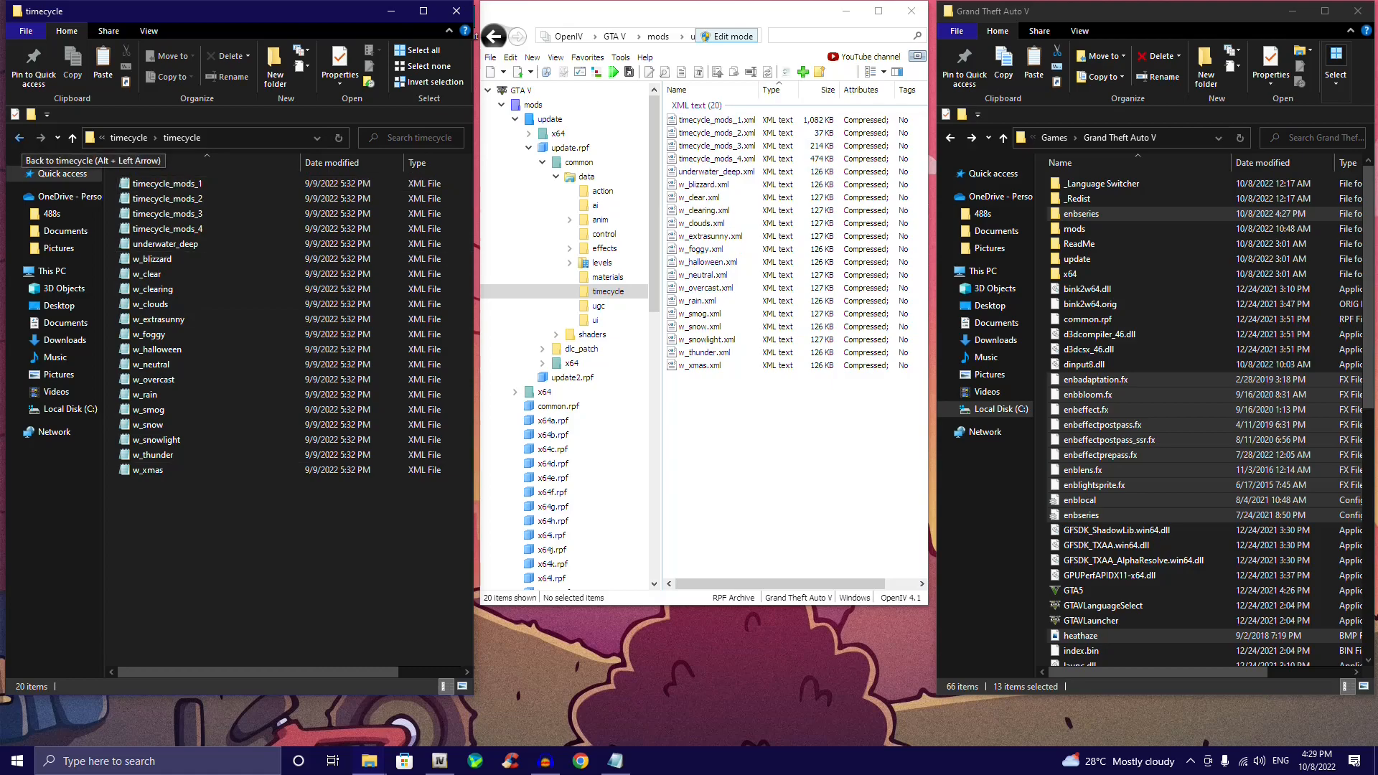
pyautogui.hotkey('alt', 'Up')
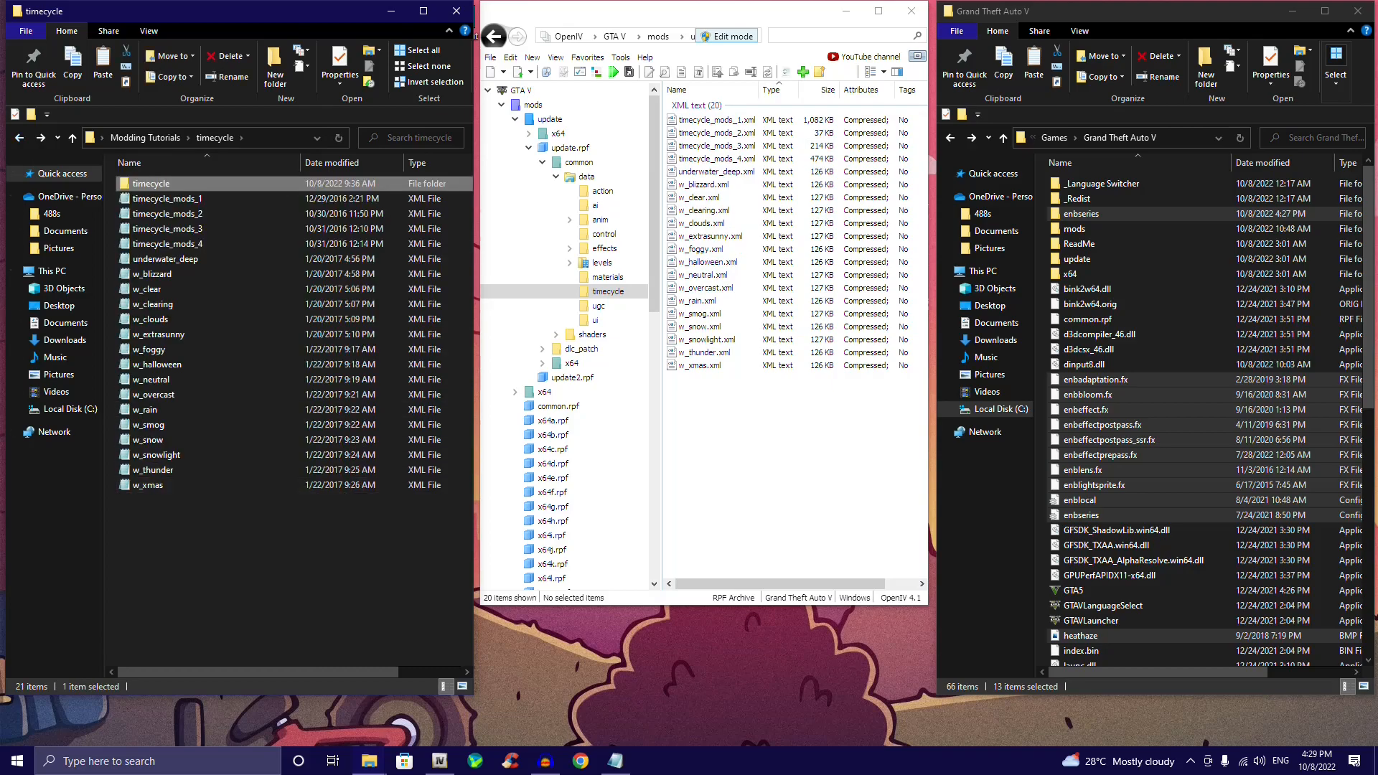
pyautogui.hotkey('ctrl', 'space')
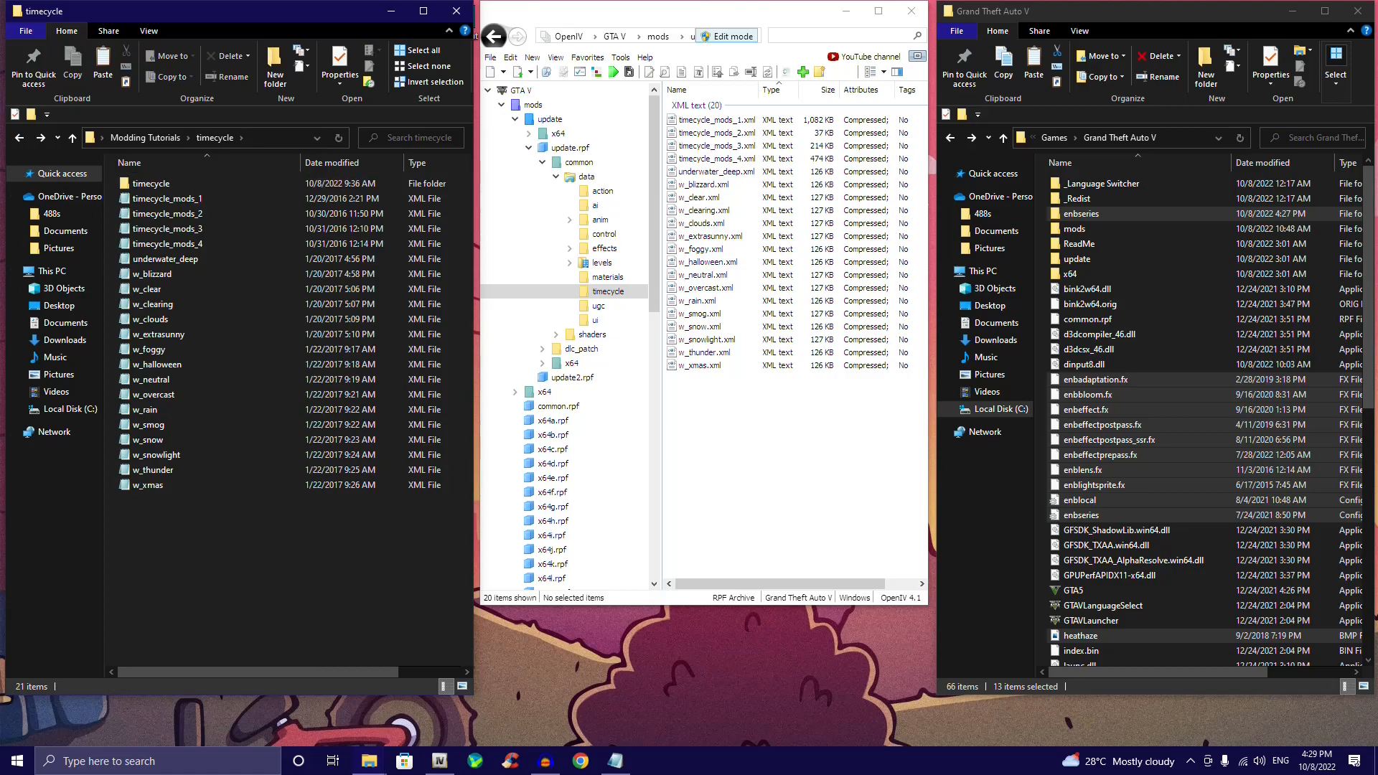
pyautogui.moveTo(157, 571); pyautogui.dragTo(753, 460)
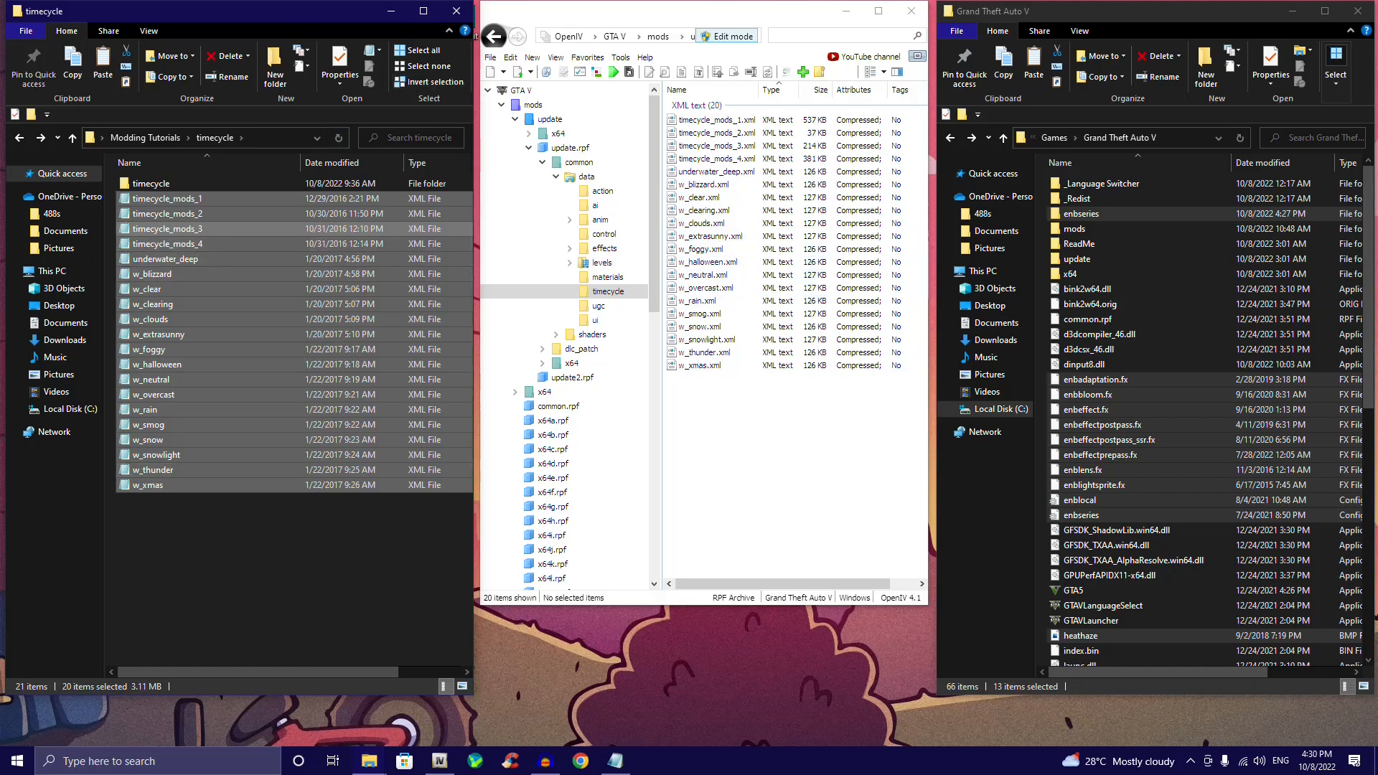
# Step: Close all open archives in OpenIV and open the downloaded GTA5_REDUX_V1.10 folder in Modding Tutorials
pyautogui.click(491, 56)
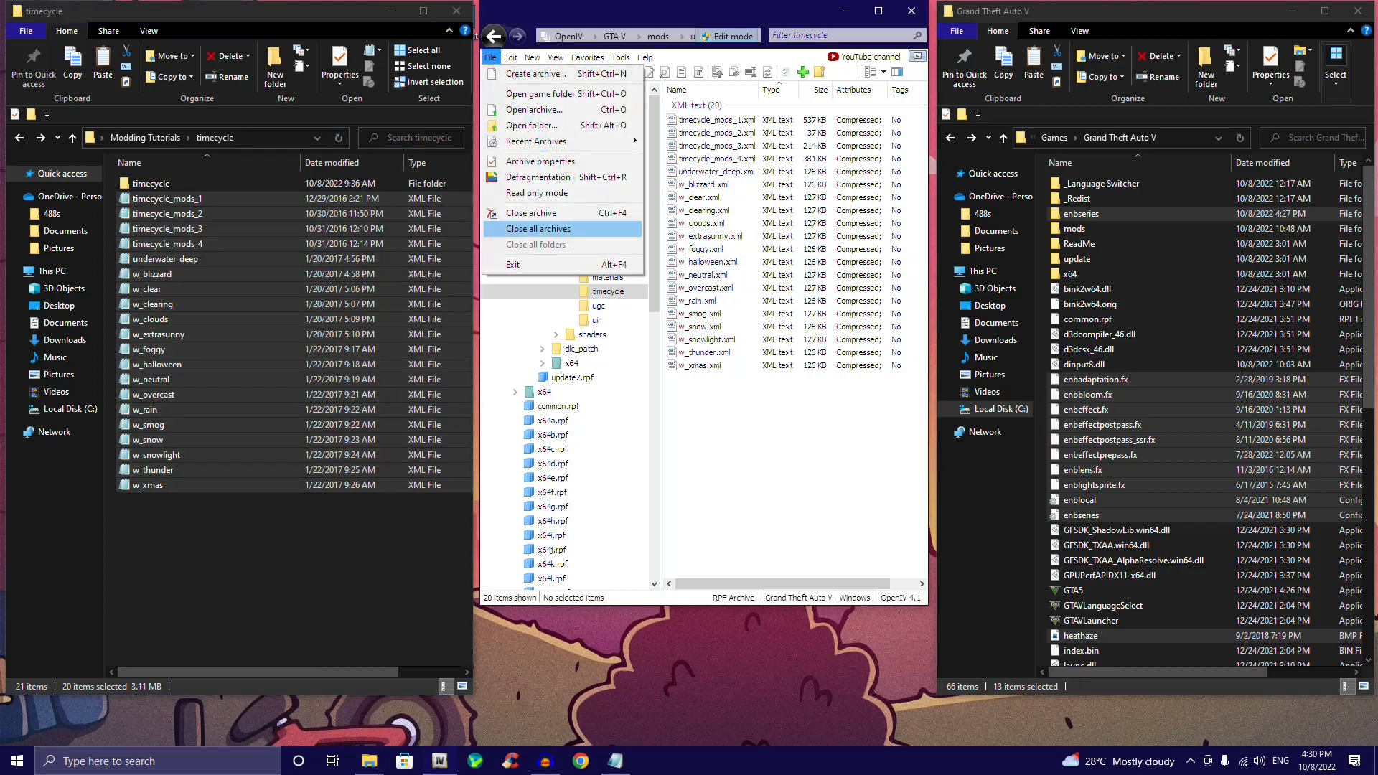
pyautogui.click(538, 228)
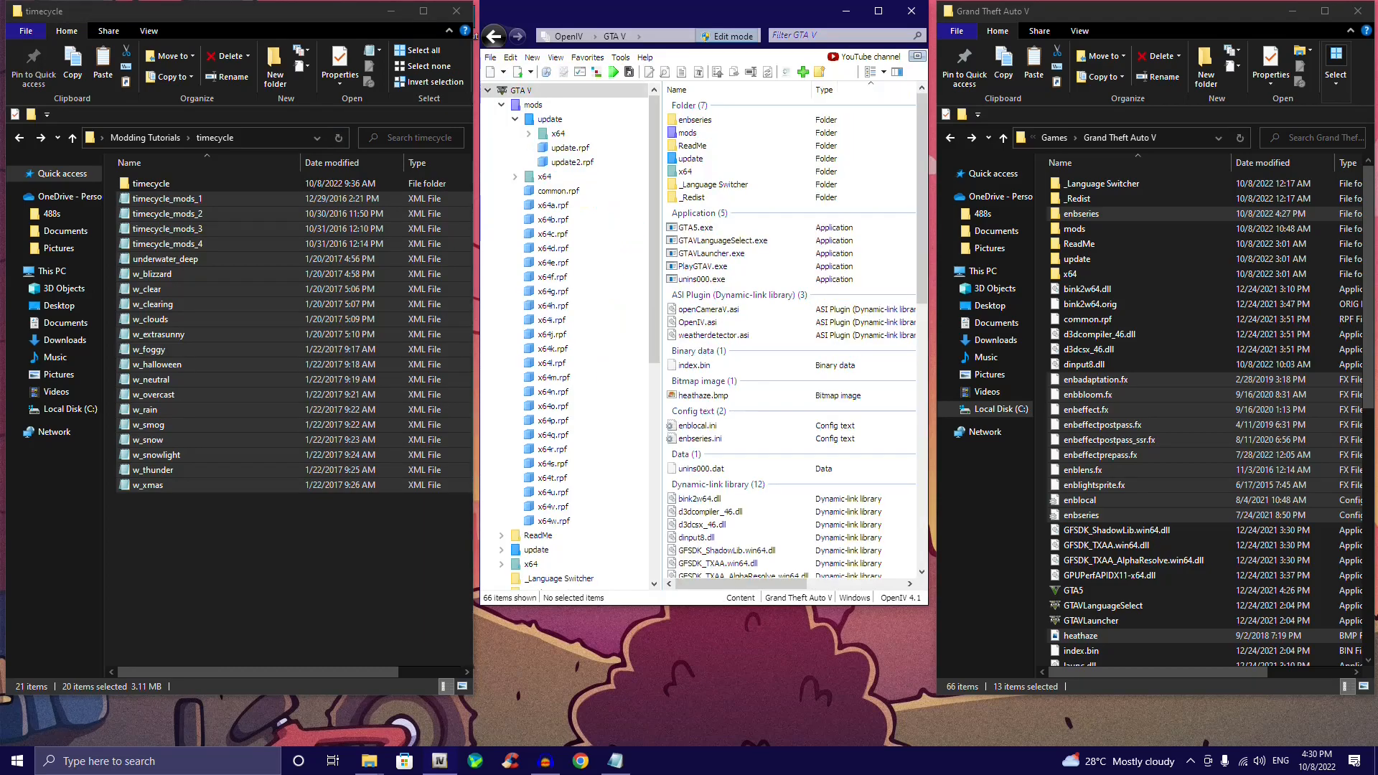
pyautogui.click(19, 138)
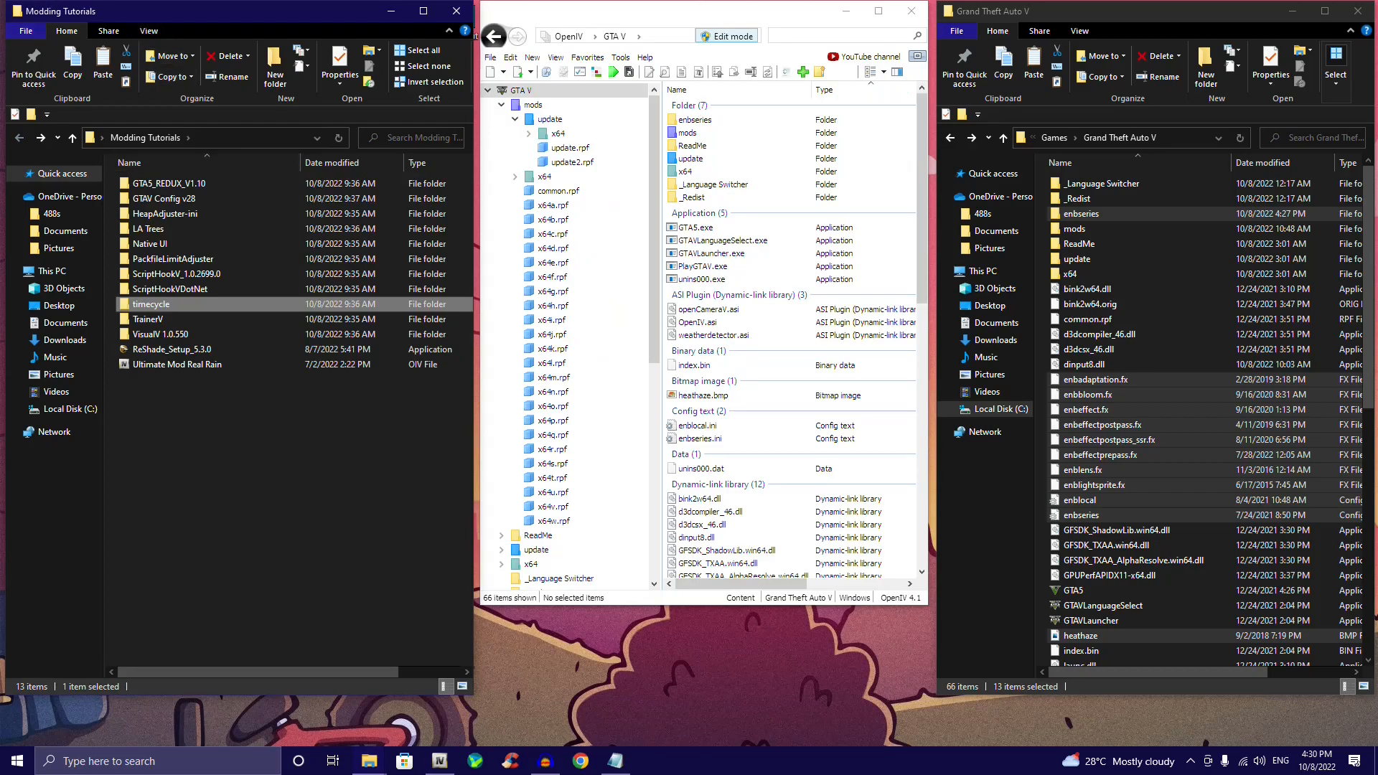
pyautogui.click(170, 183)
pyautogui.doubleClick(170, 183)
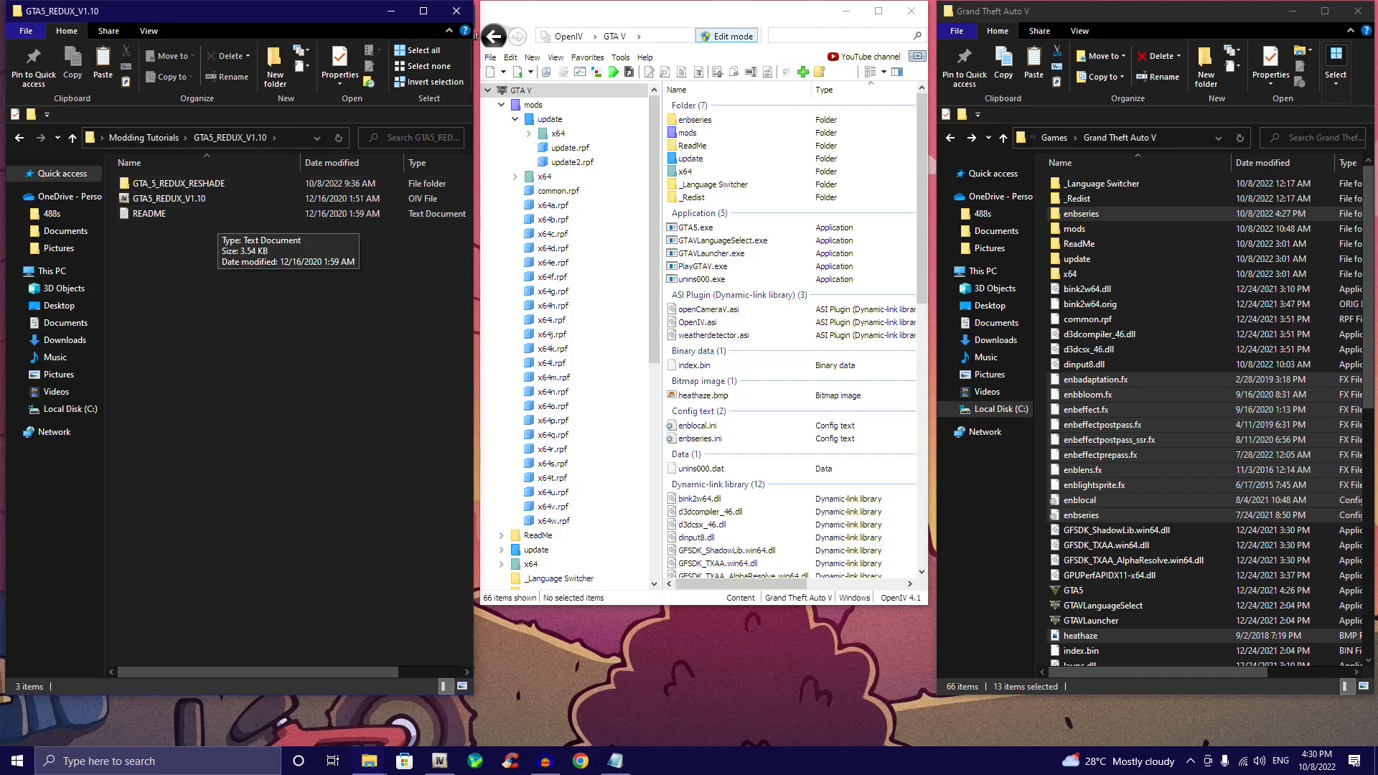
# Step: Install the GTA5_REDUX_V1.10 OIV package into the "mods" folder, confirm the installation and close the package installer
pyautogui.click(617, 11)
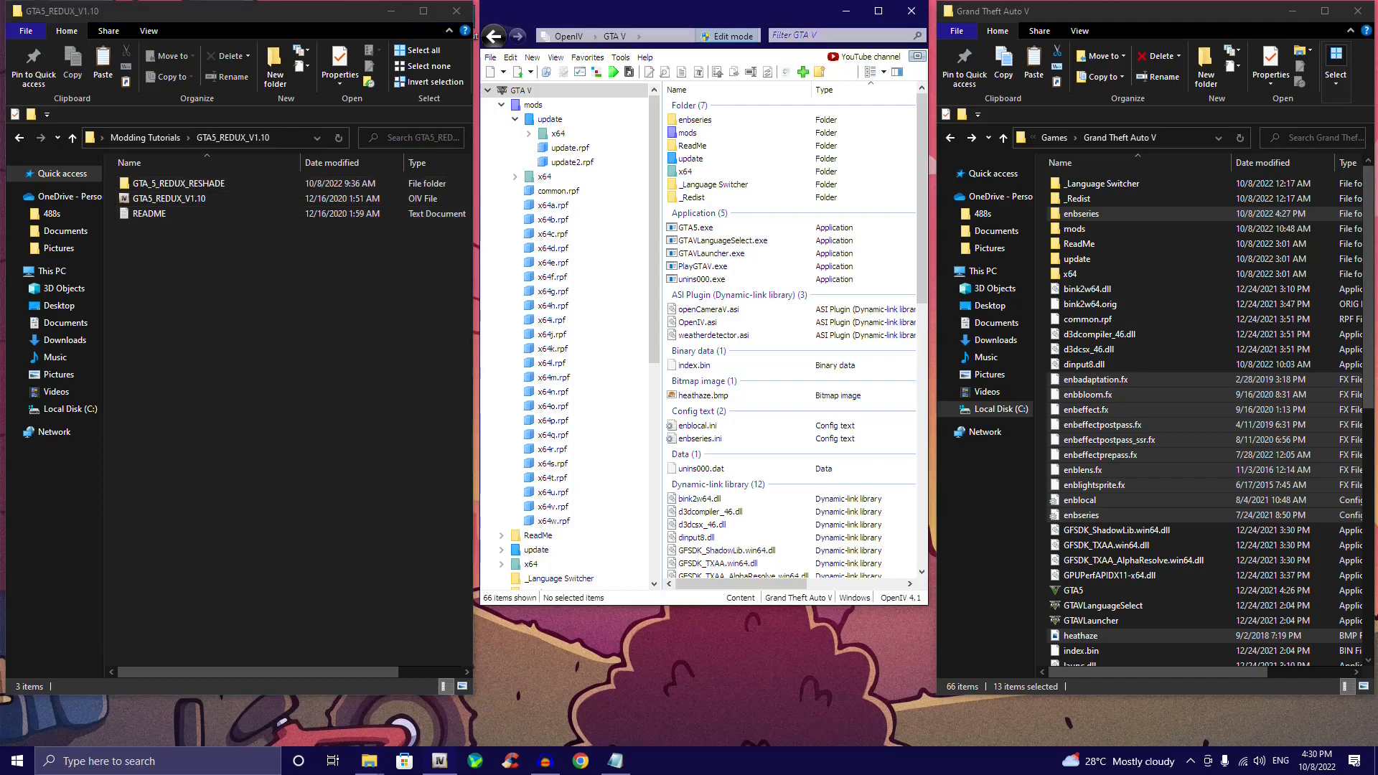
pyautogui.click(169, 198)
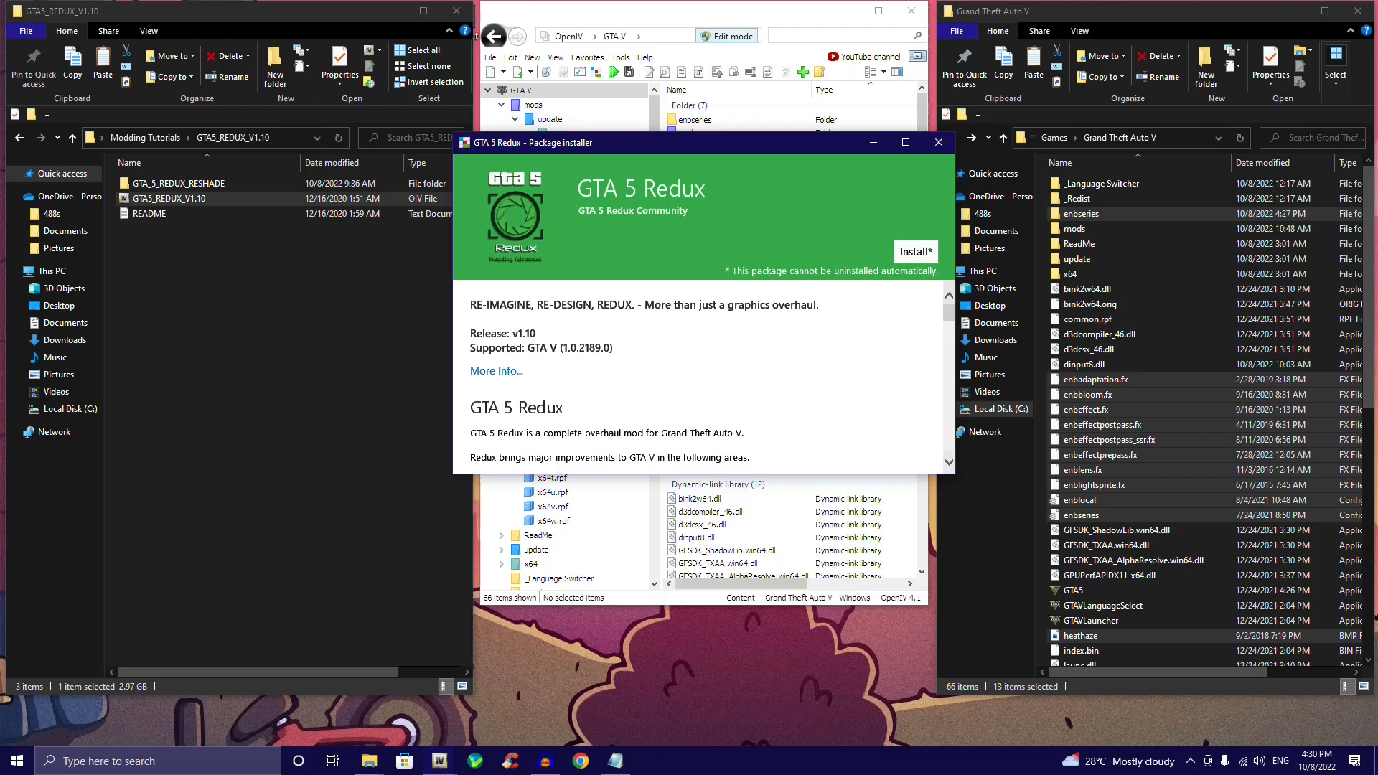
pyautogui.click(916, 251)
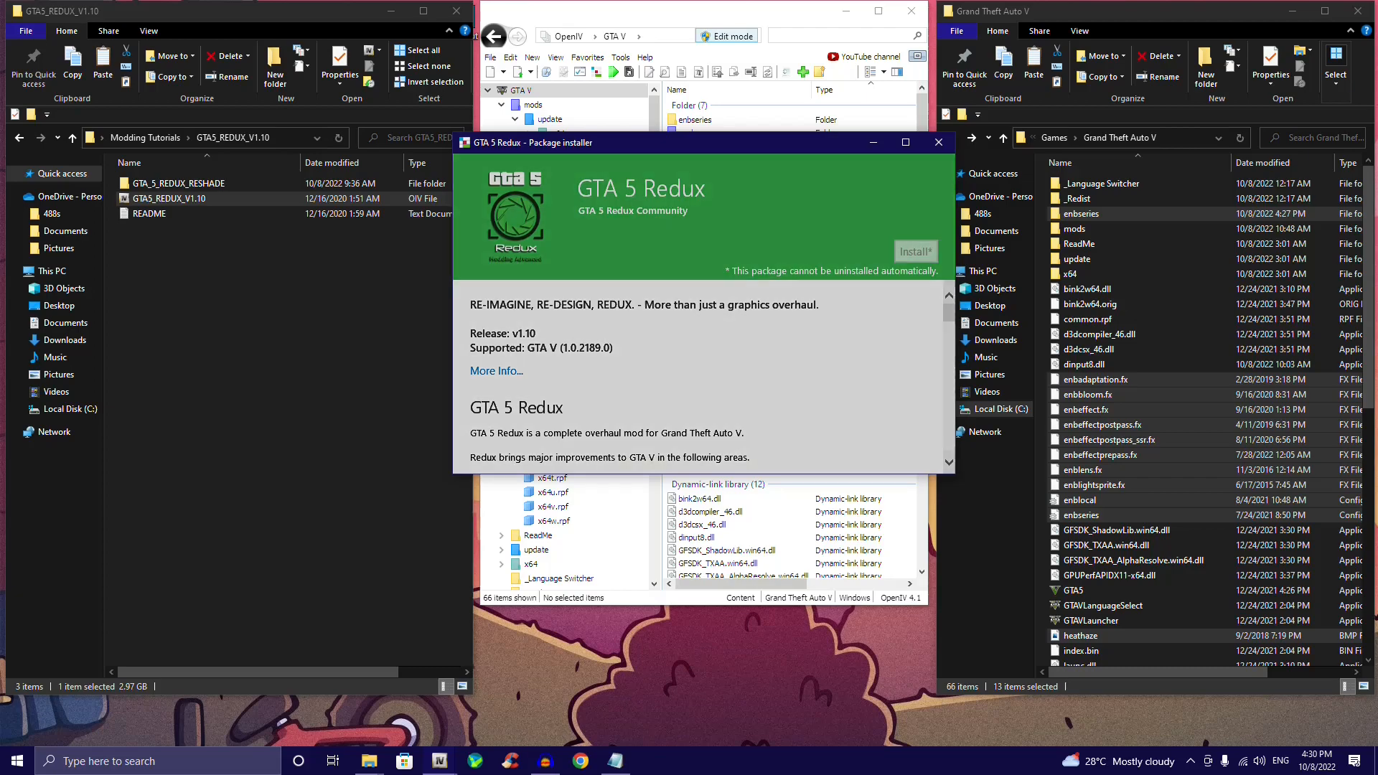
pyautogui.click(703, 286)
pyautogui.click(704, 360)
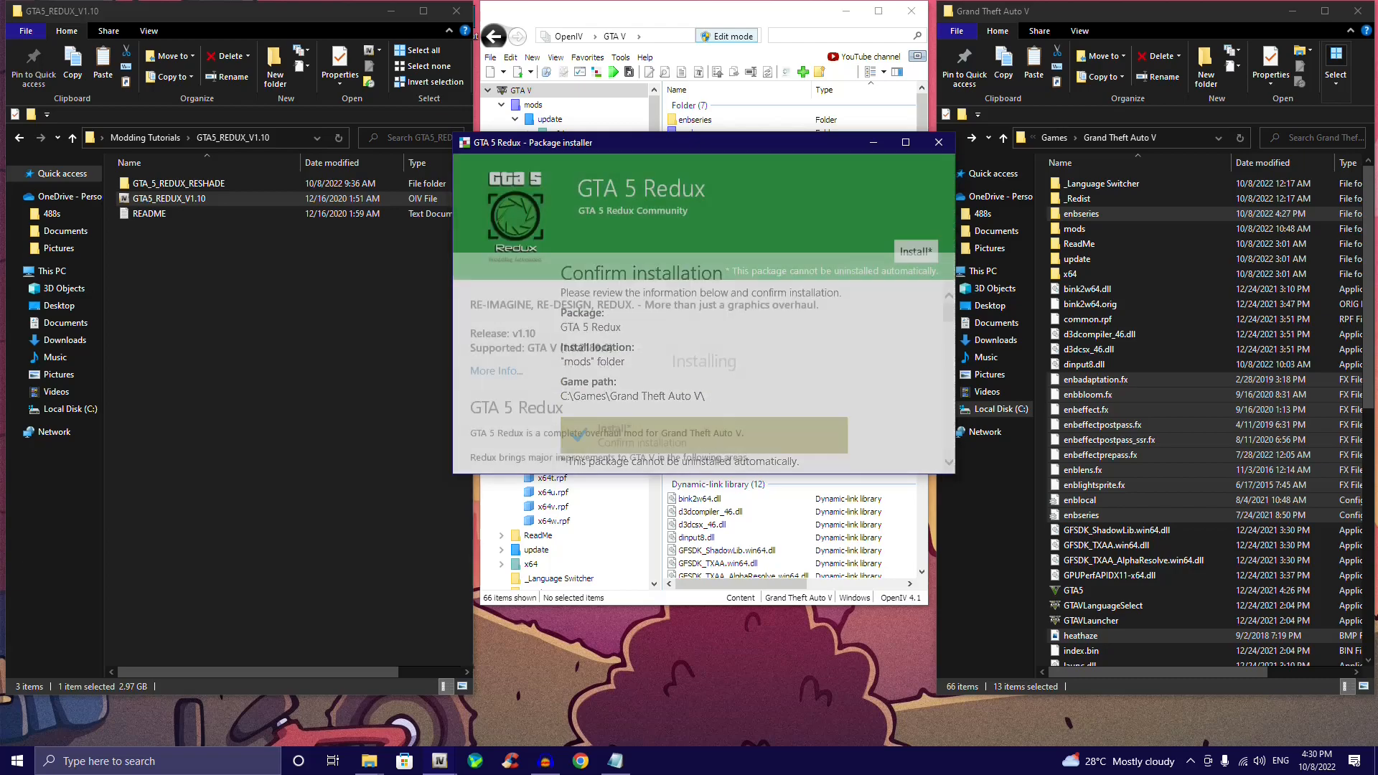
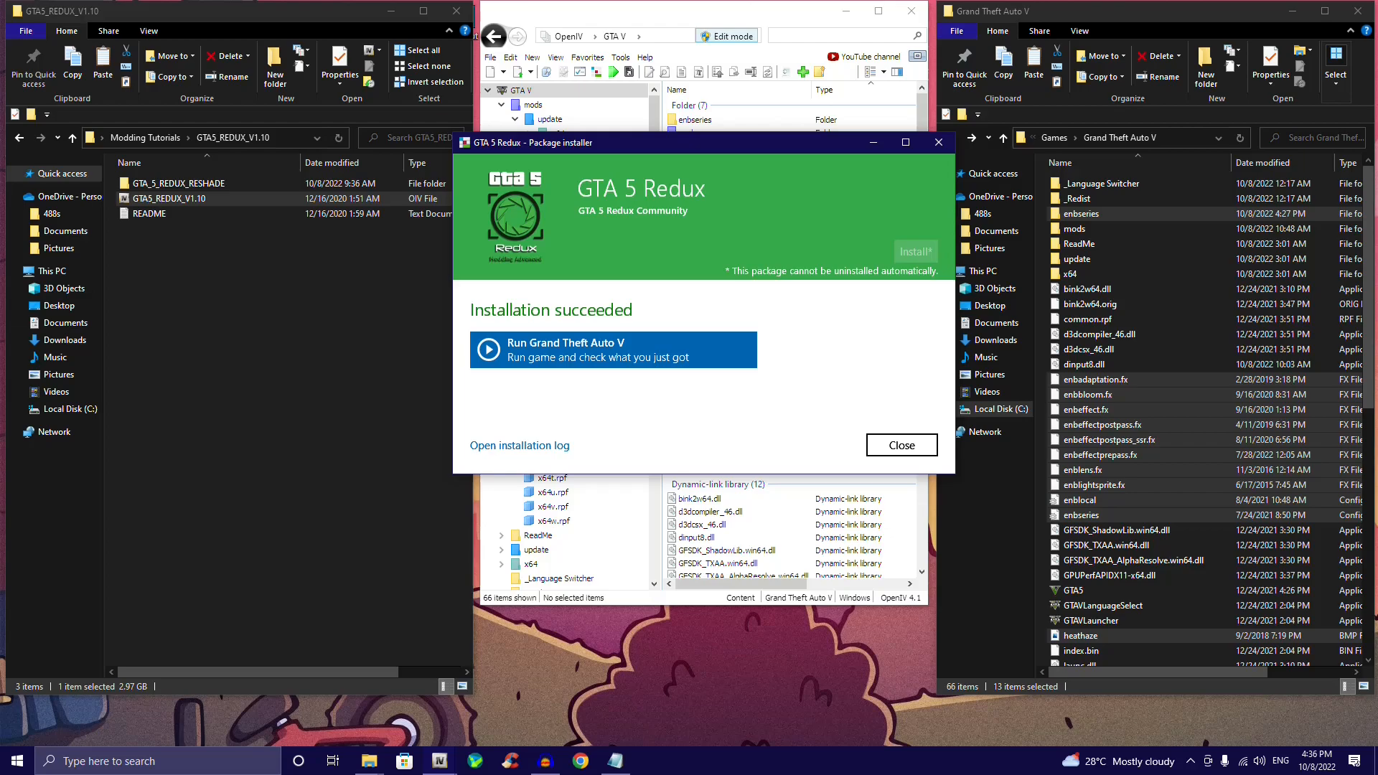
pyautogui.click(901, 445)
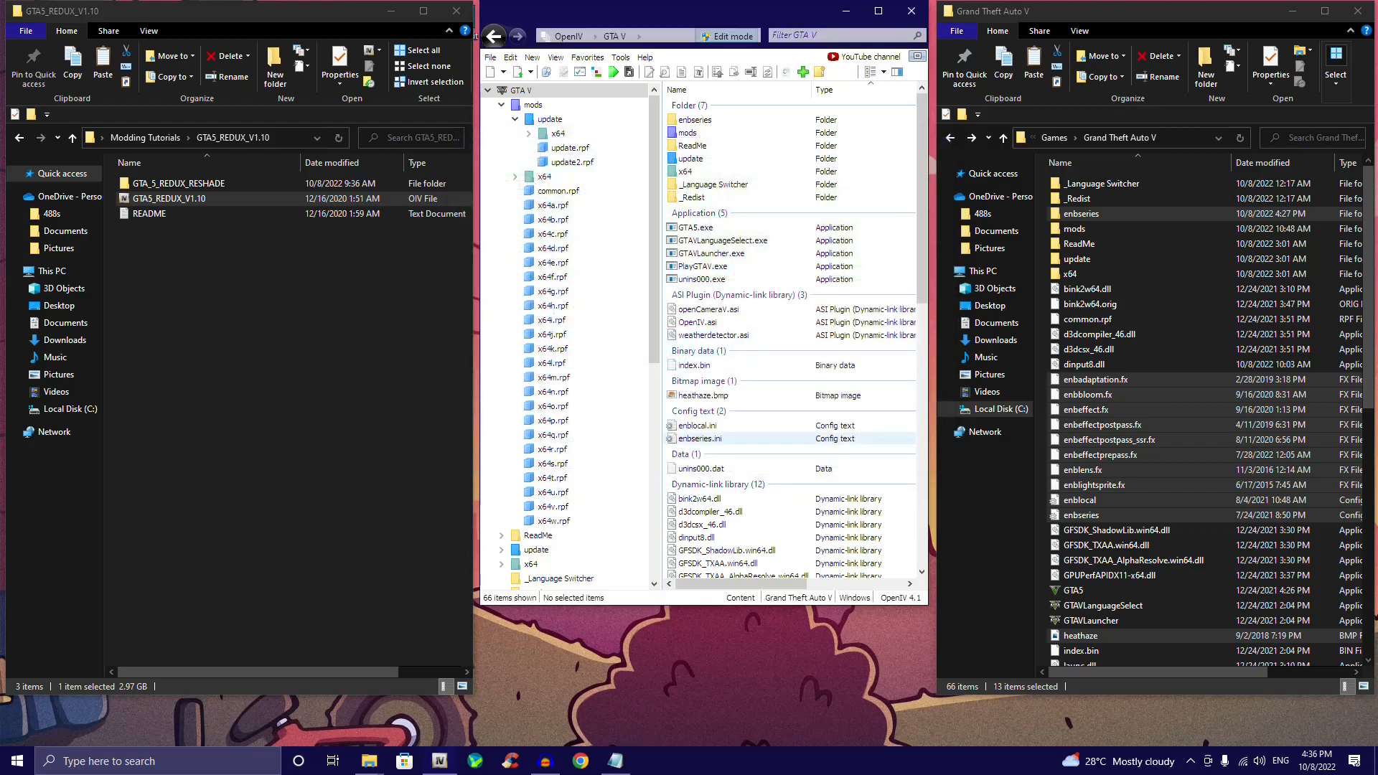
# Step: Look through the presets in the GTA_5_REDUX_RESHADE folder and return to the Modding Tutorials folder
pyautogui.click(20, 138)
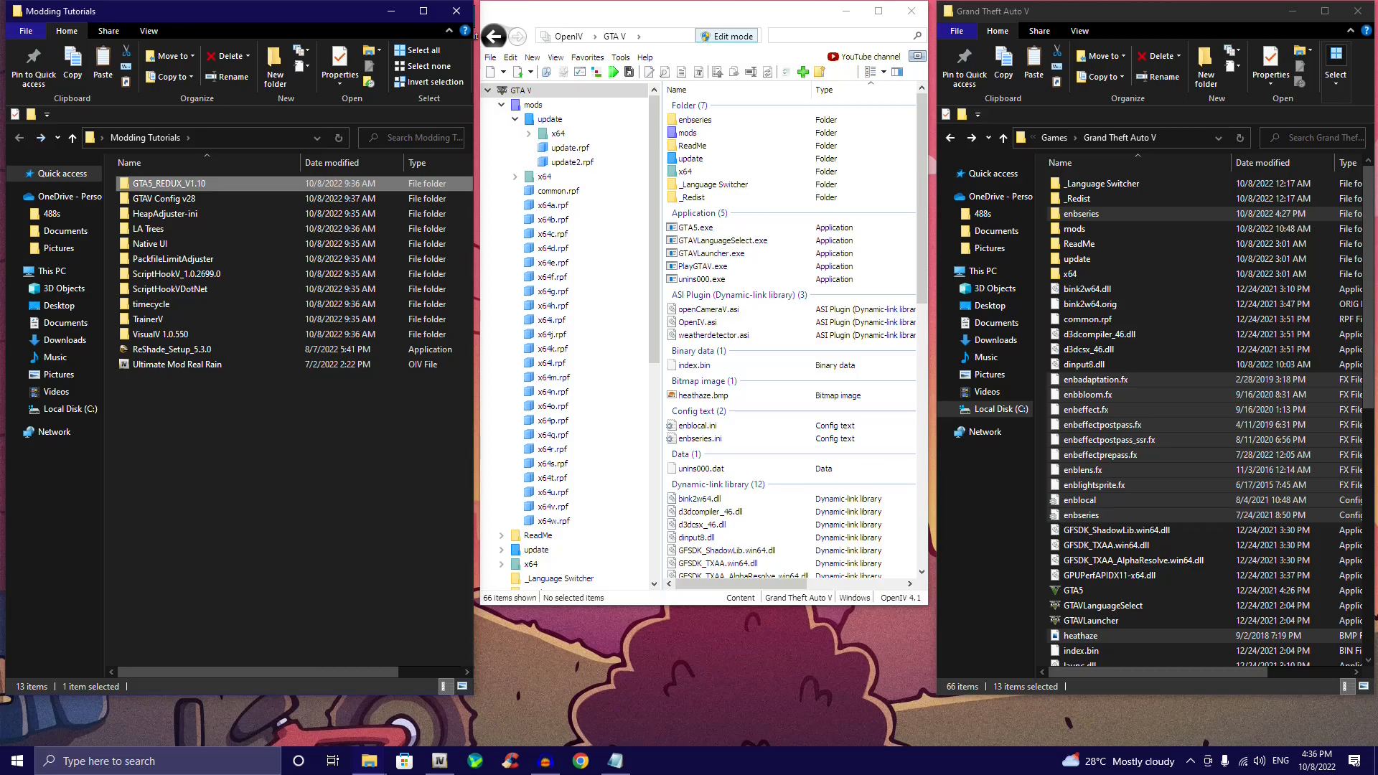
pyautogui.doubleClick(165, 184)
pyautogui.doubleClick(165, 184)
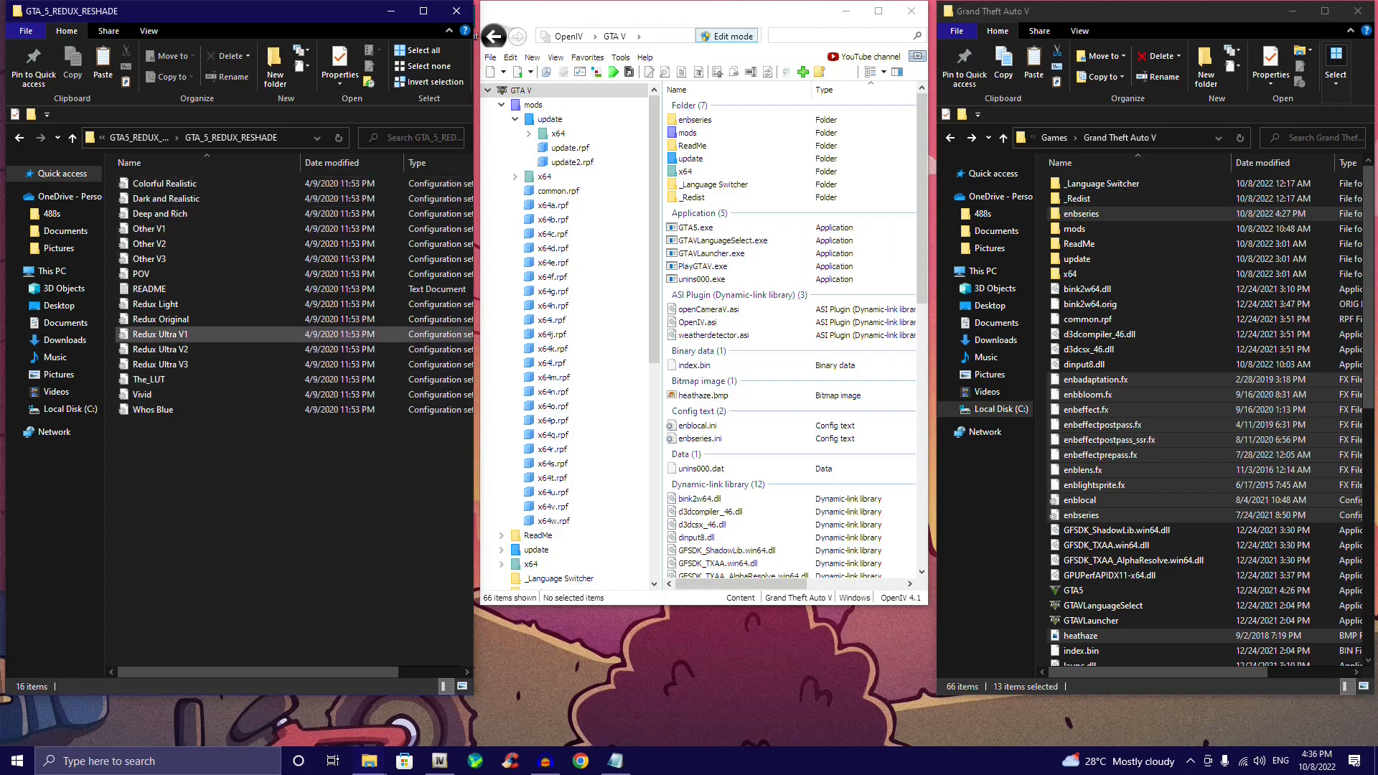
pyautogui.click(19, 138)
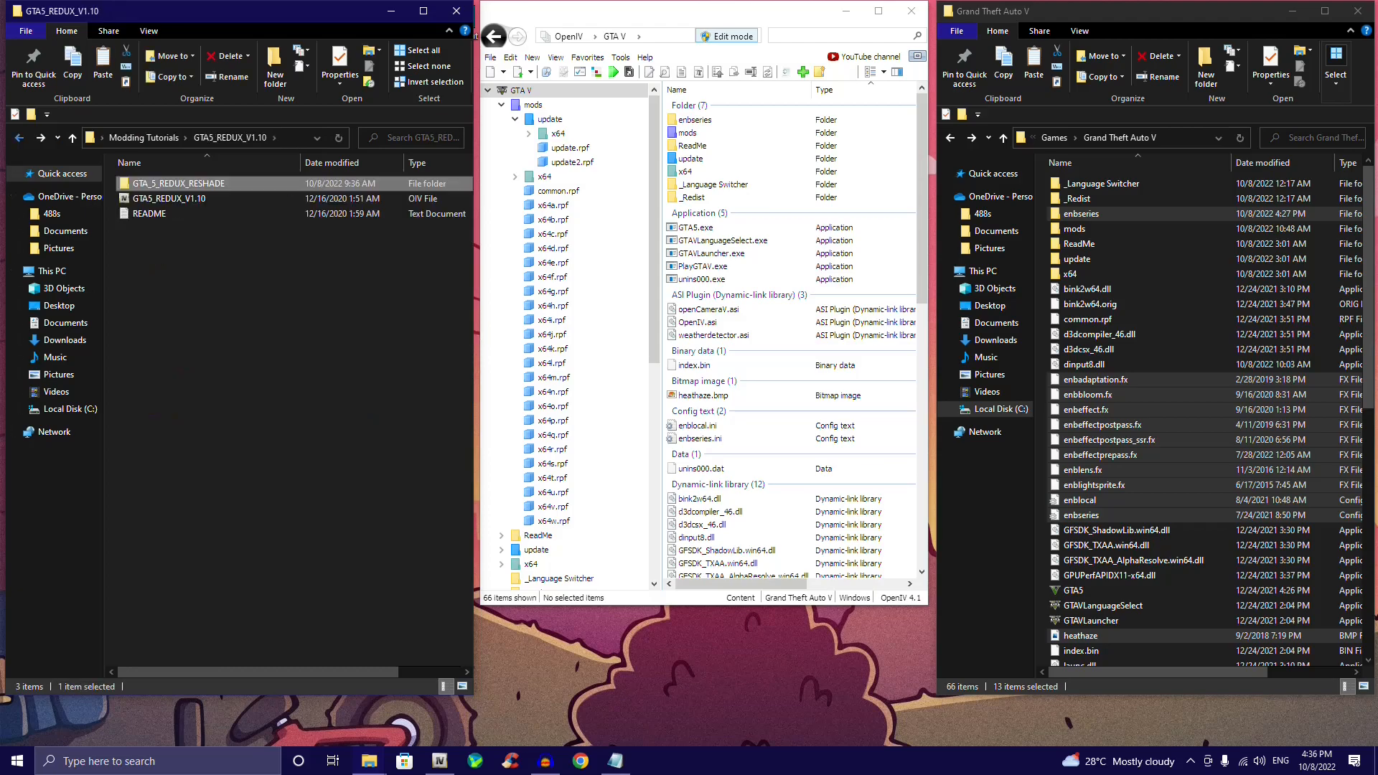
pyautogui.click(19, 138)
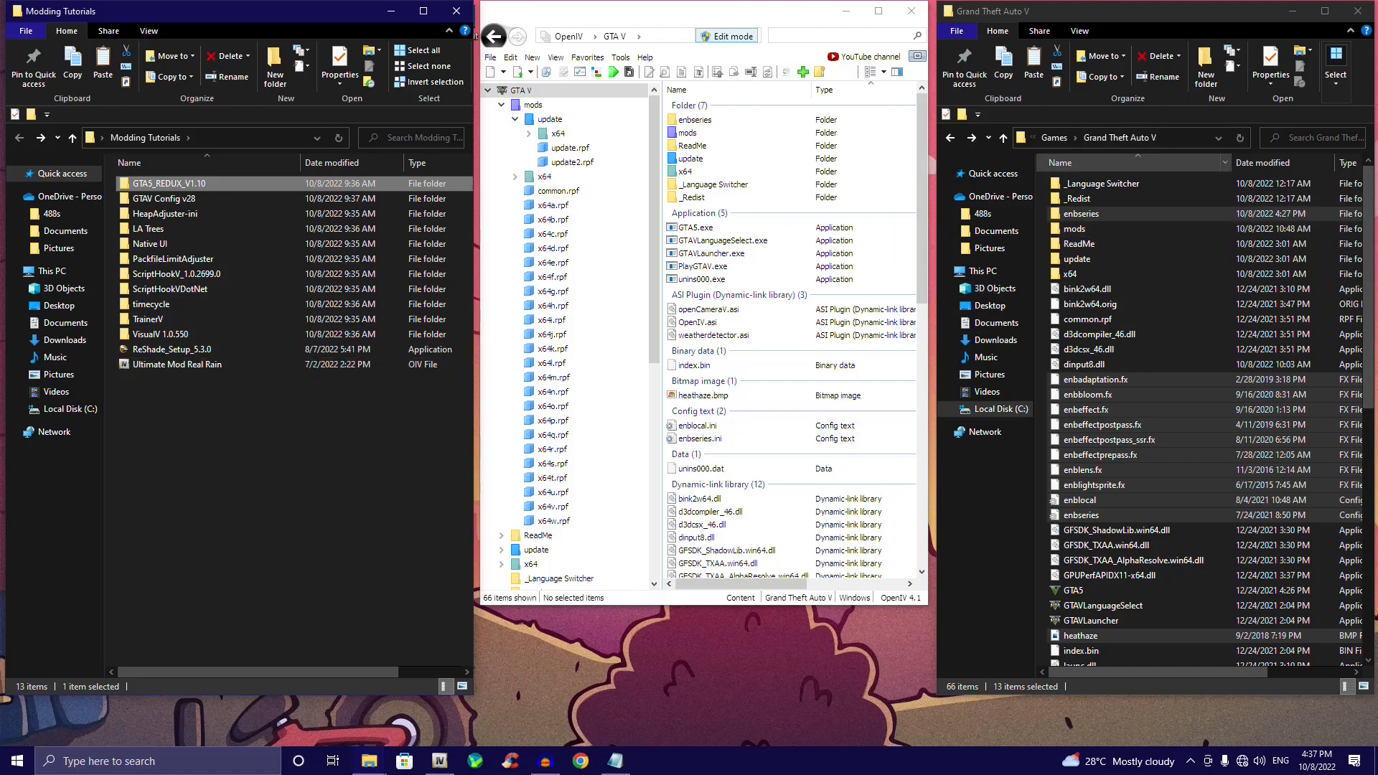
# Step: Create a folder named "scripts" in the Grand Theft Auto V game directory and open it
pyautogui.click(1195, 11)
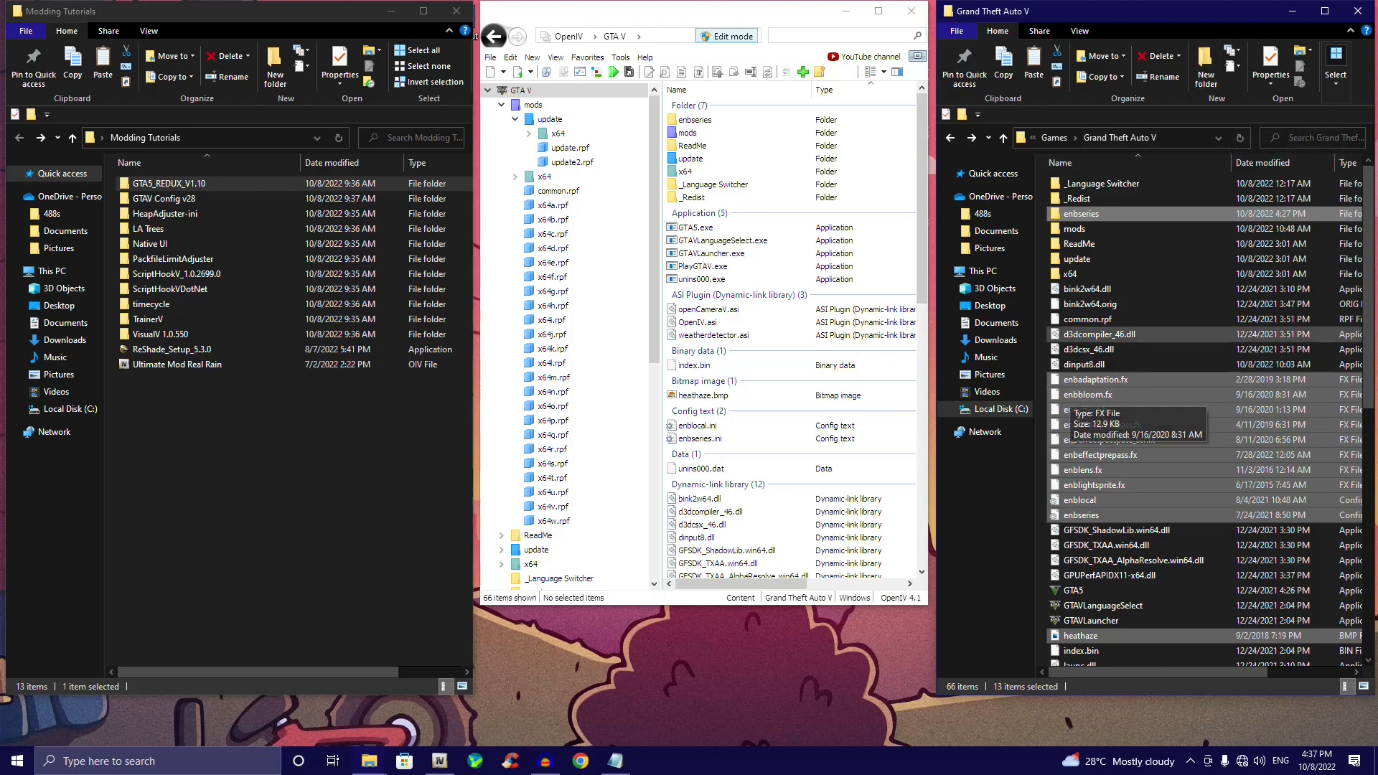
pyautogui.click(1098, 334)
pyautogui.click(1205, 69)
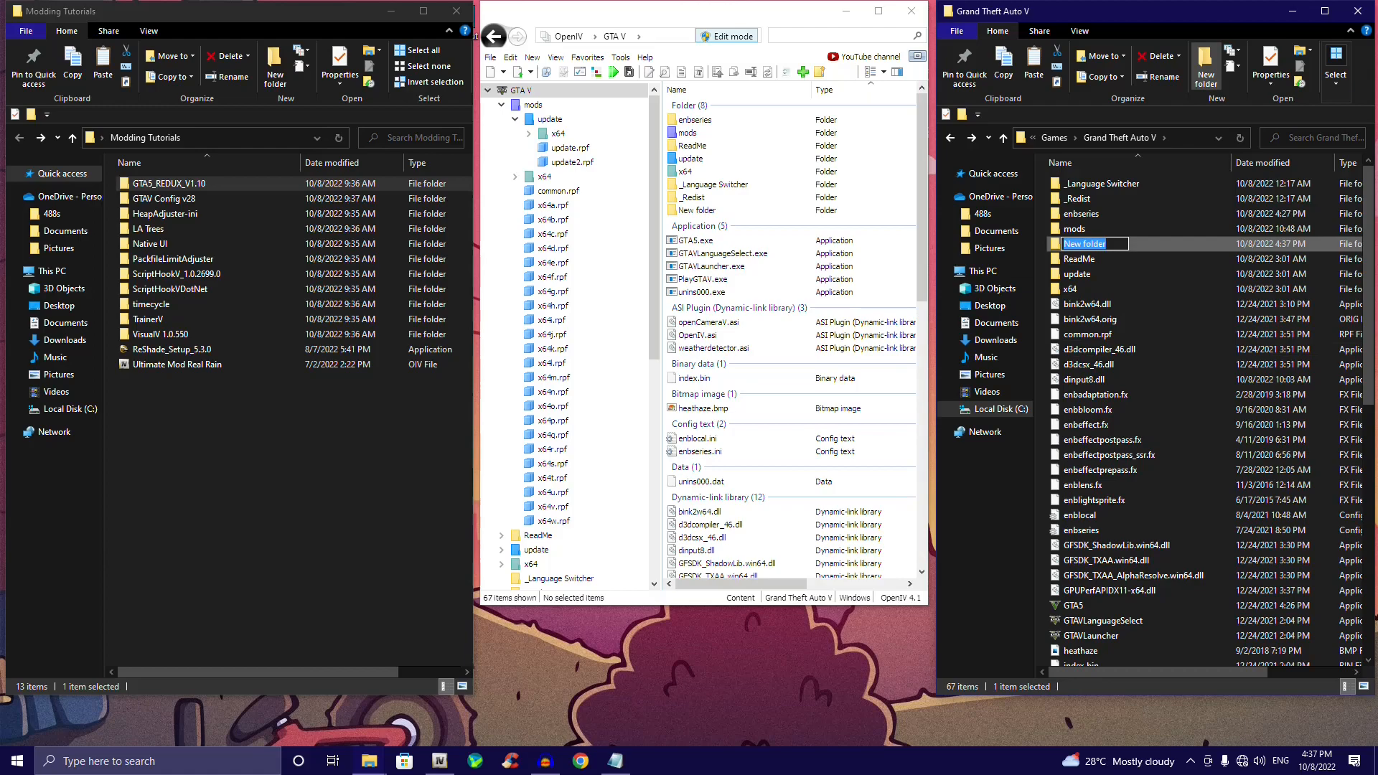
pyautogui.write('scripts')
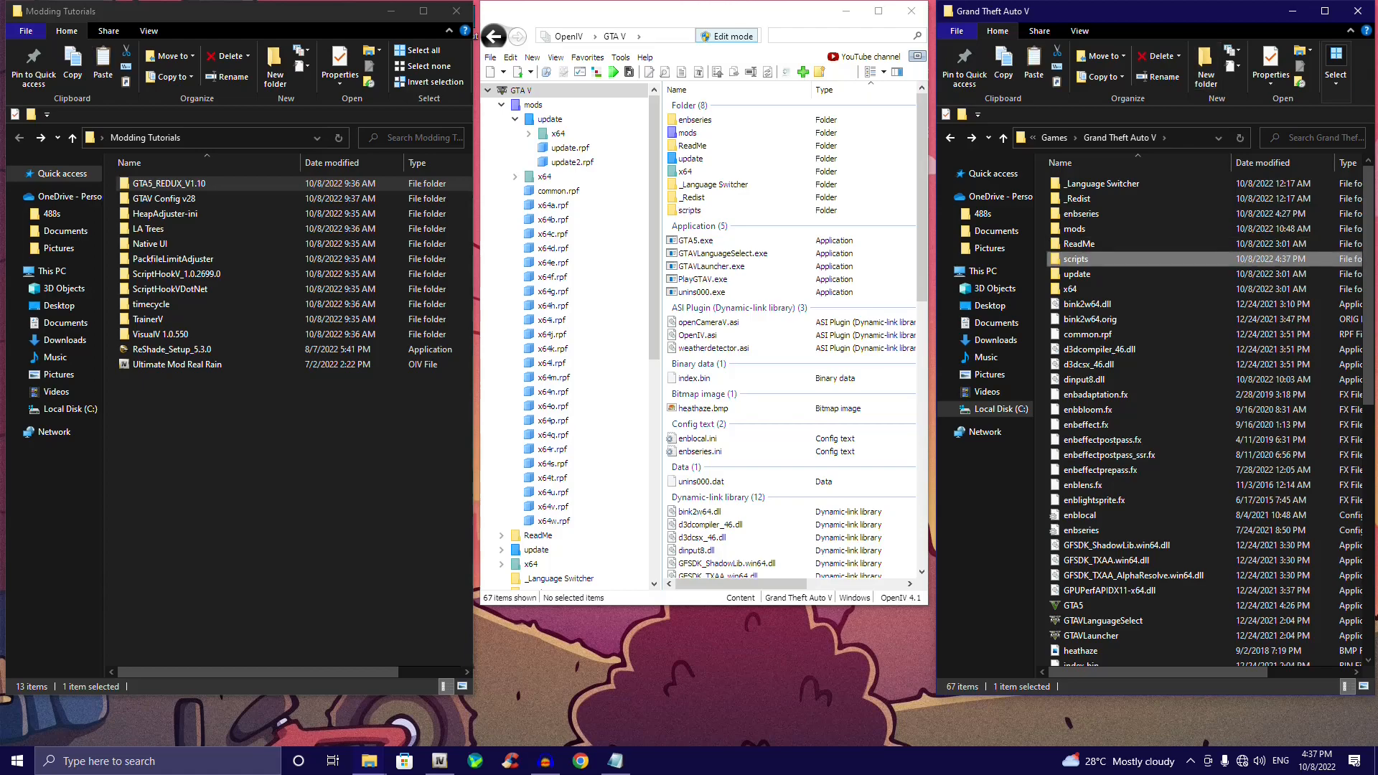
pyautogui.press('Return')
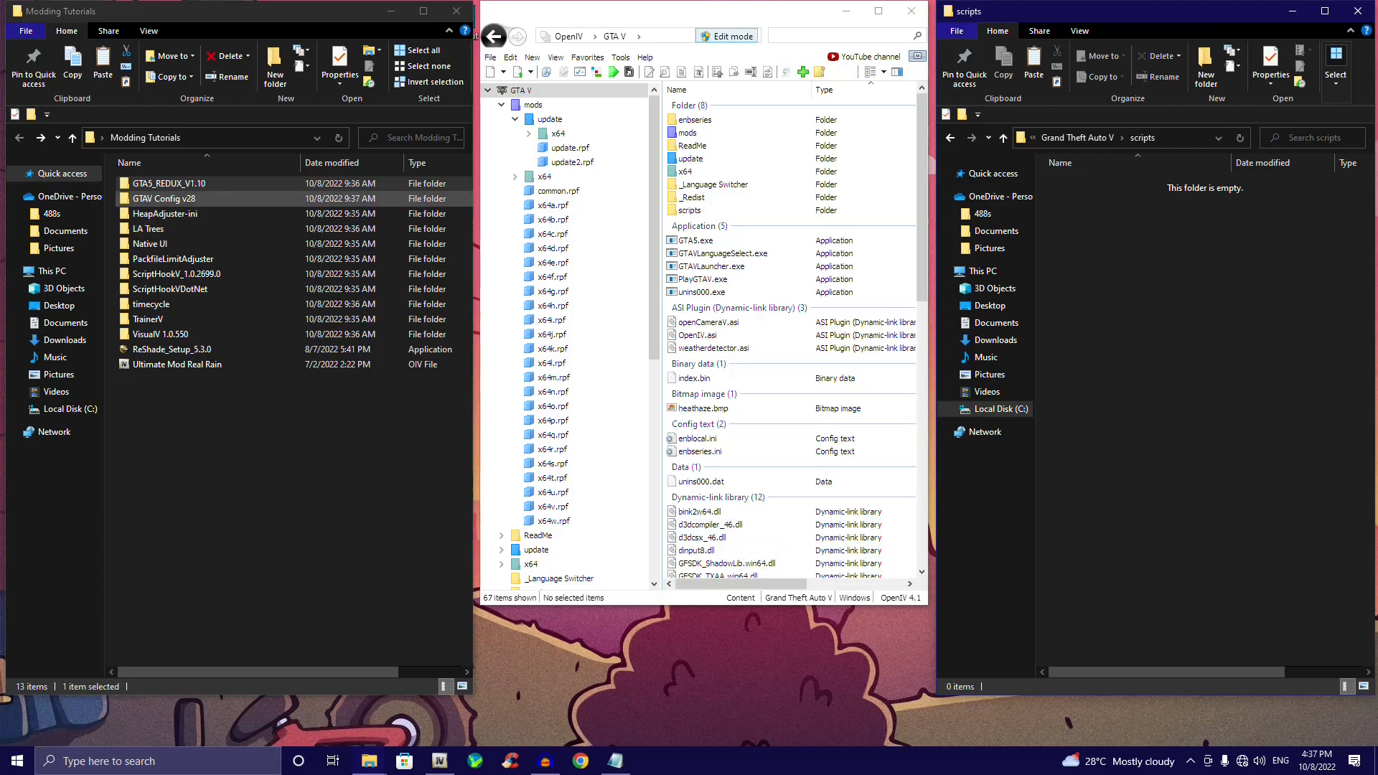
# Step: Copy NativeUI.dll and the NativeUI XML file from the downloaded Native UI folder to the clipboard
pyautogui.doubleClick(149, 243)
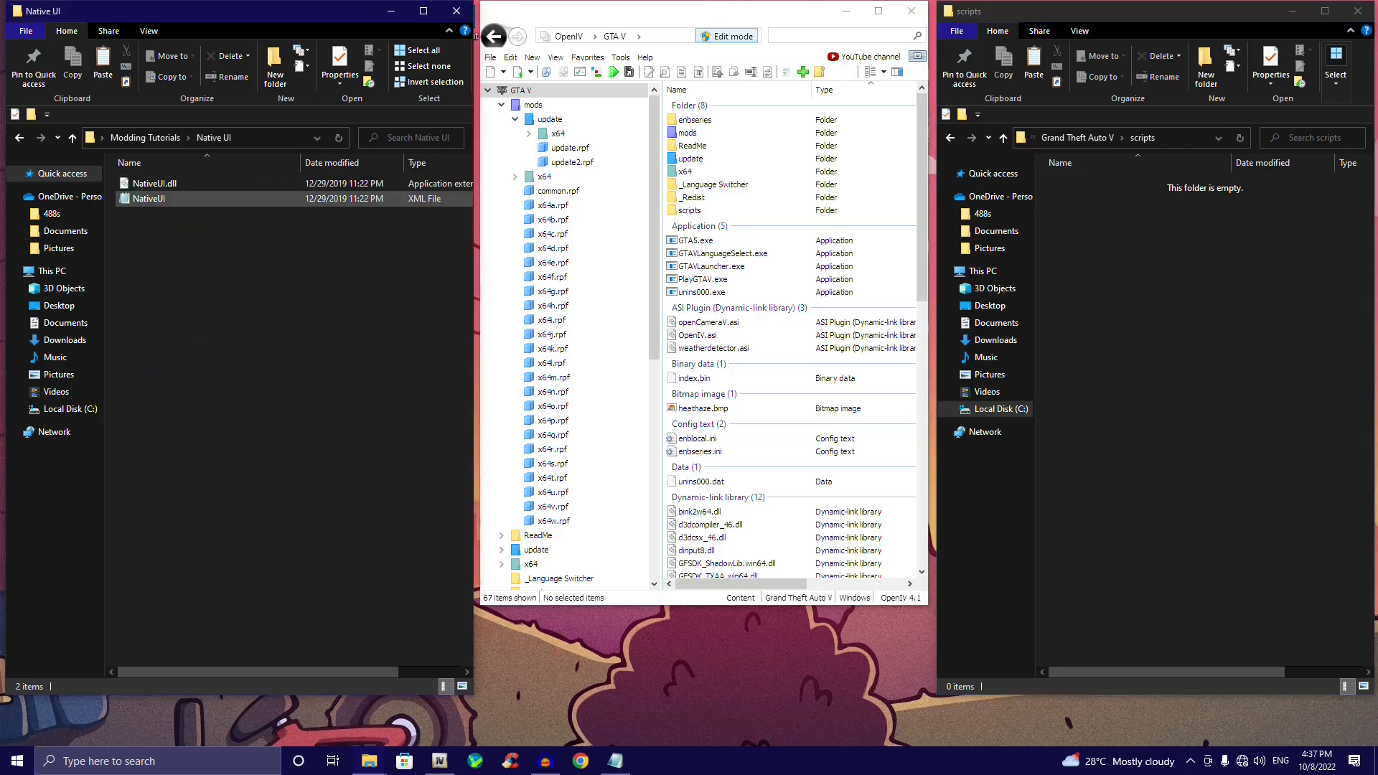
pyautogui.moveTo(216, 231); pyautogui.dragTo(144, 179)
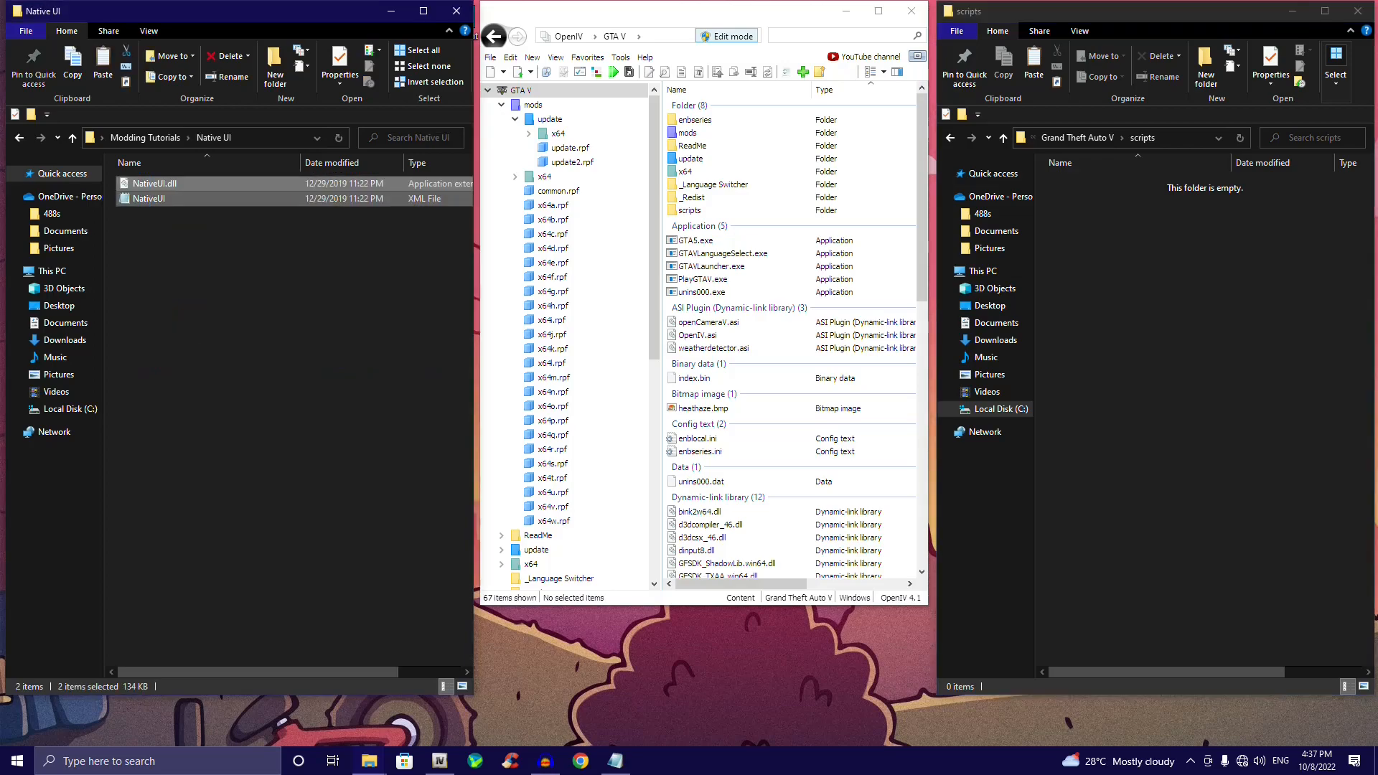
pyautogui.click(72, 65)
# Step: Switch to OpenIV, open the mods folder, collapse its branch in the tree and bring up the archive commands
pyautogui.doubleClick(687, 133)
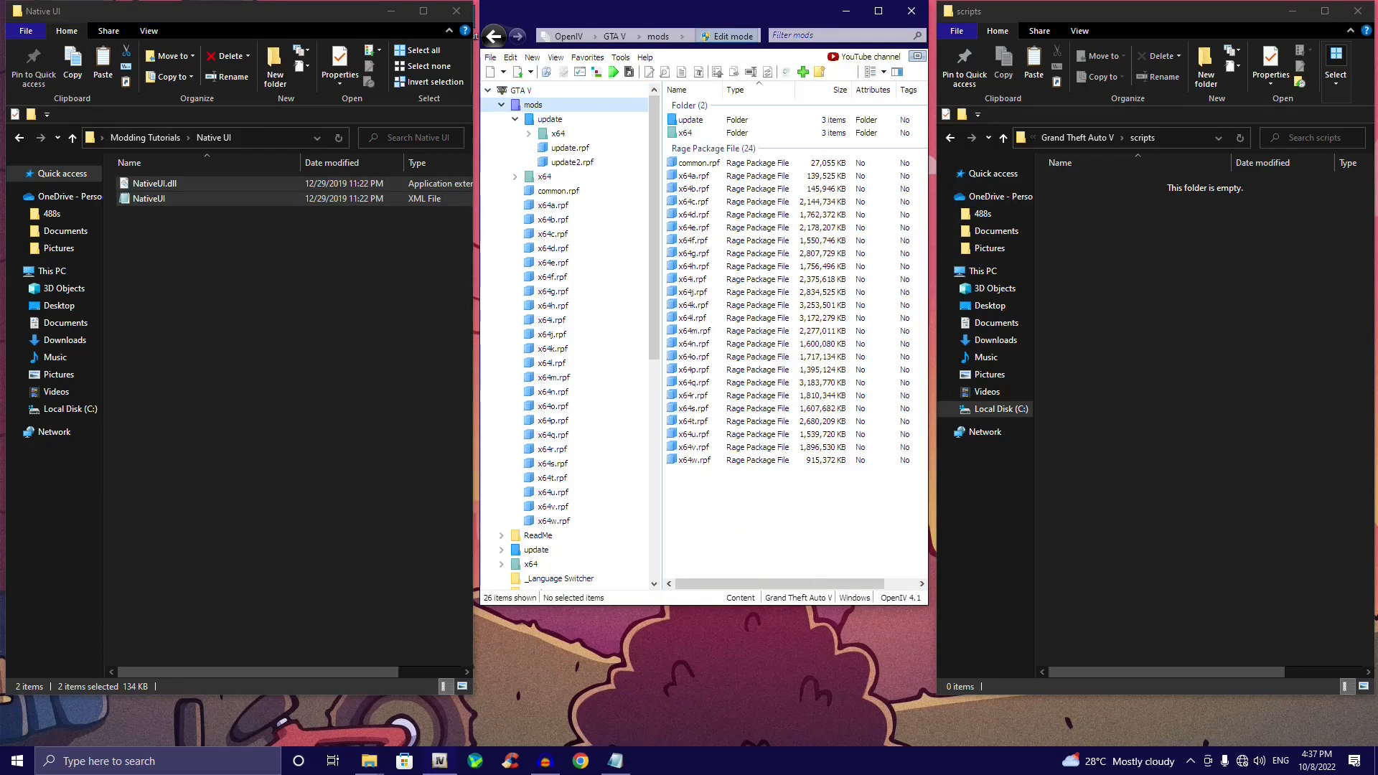
pyautogui.press('Left')
pyautogui.hotkey('alt', 'f')
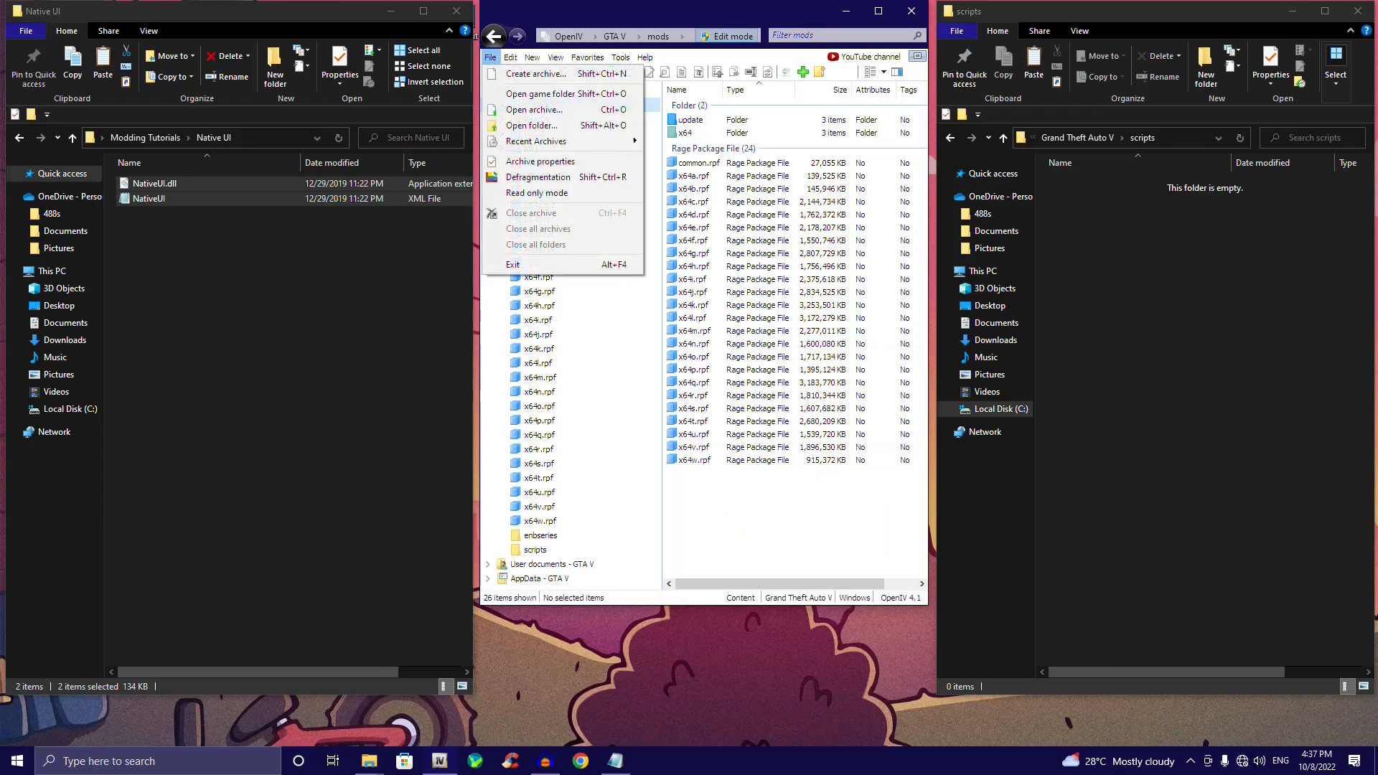
# Step: Copy NativeUI.dll and NativeUI.xml from the Native UI folder into the game's scripts folder
pyautogui.press('Escape')
pyautogui.press('Left')
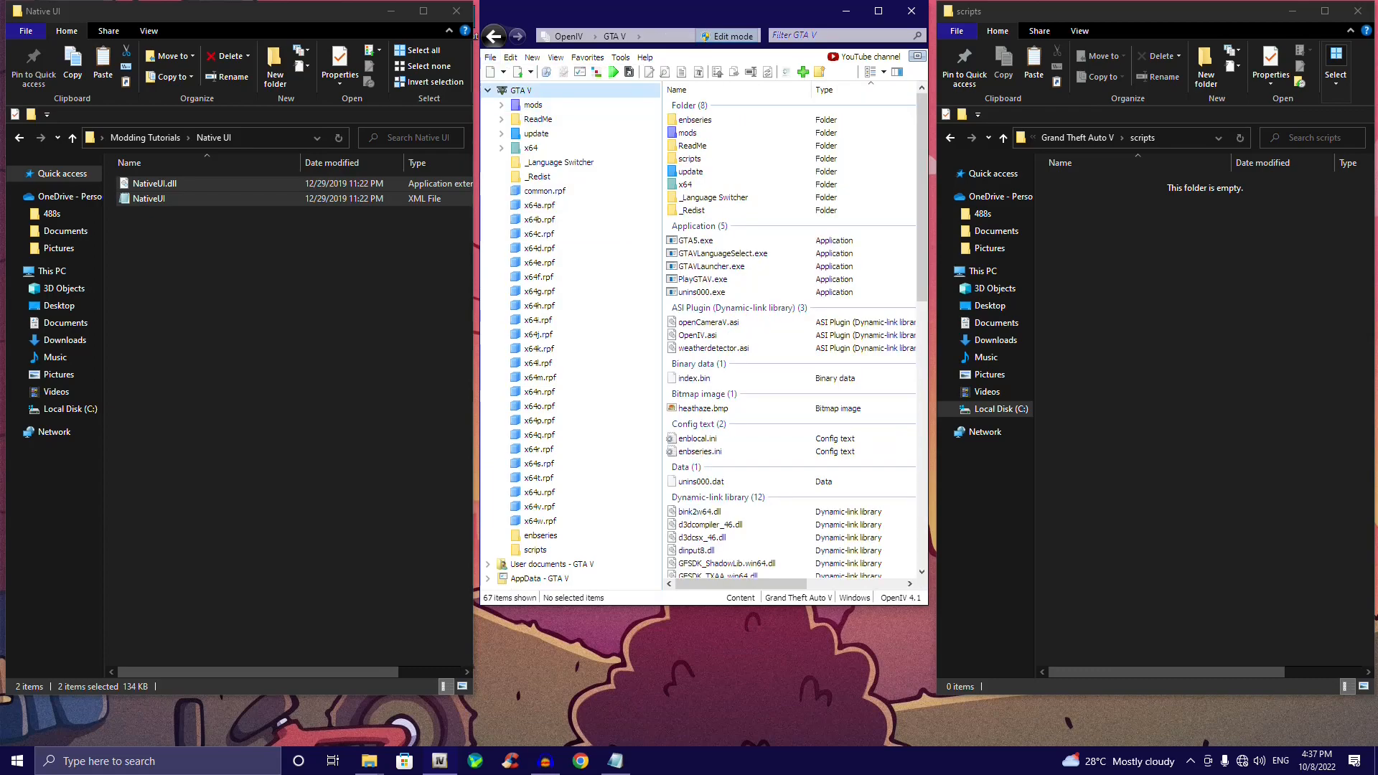
pyautogui.press('s')
pyautogui.press('Return')
pyautogui.moveTo(155, 184); pyautogui.dragTo(789, 323)
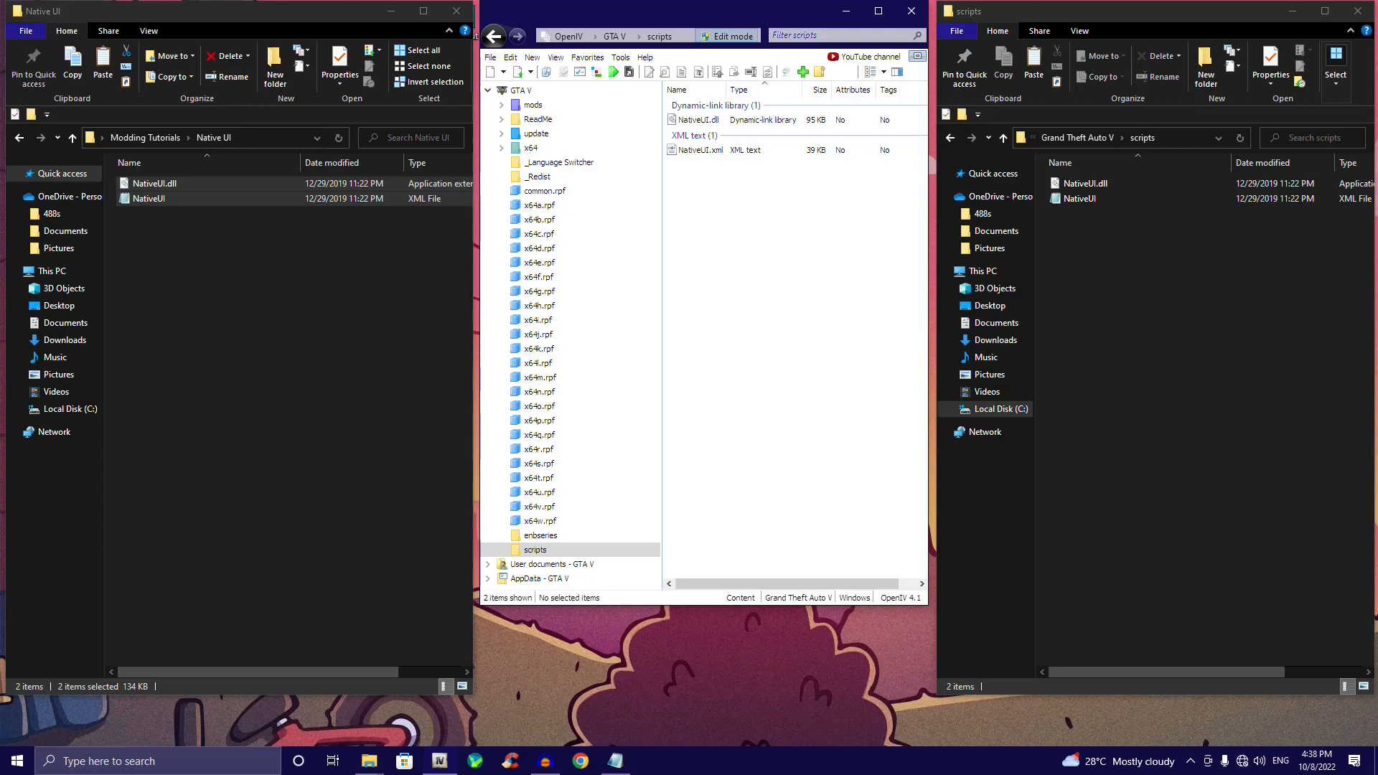
pyautogui.moveTo(148, 198); pyautogui.dragTo(1141, 416)
pyautogui.moveTo(340, 227); pyautogui.dragTo(185, 199)
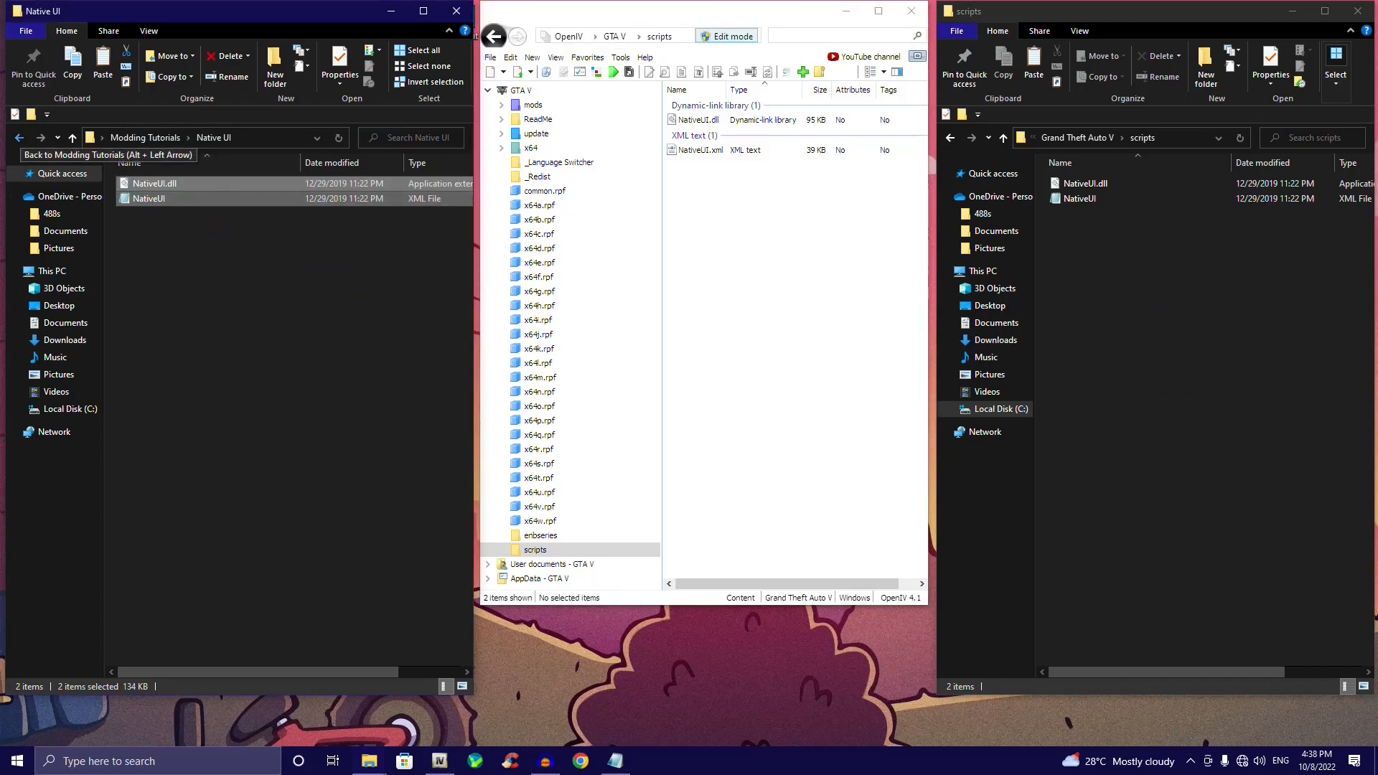
# Step: Copy HeapAdjuster.asi and HeapAdjuster.ini from the HeapAdjuster-ini folder into the main GTA V folder
pyautogui.click(19, 137)
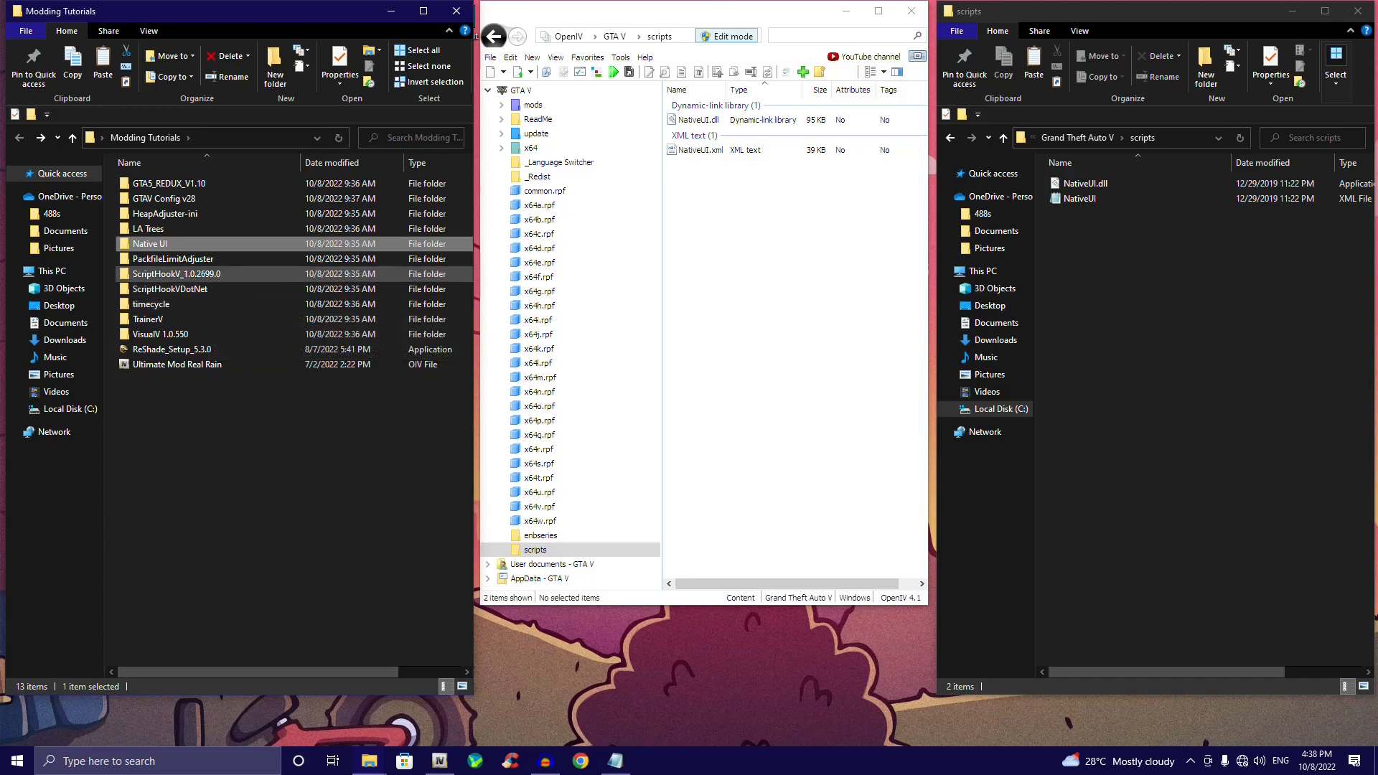
pyautogui.click(949, 137)
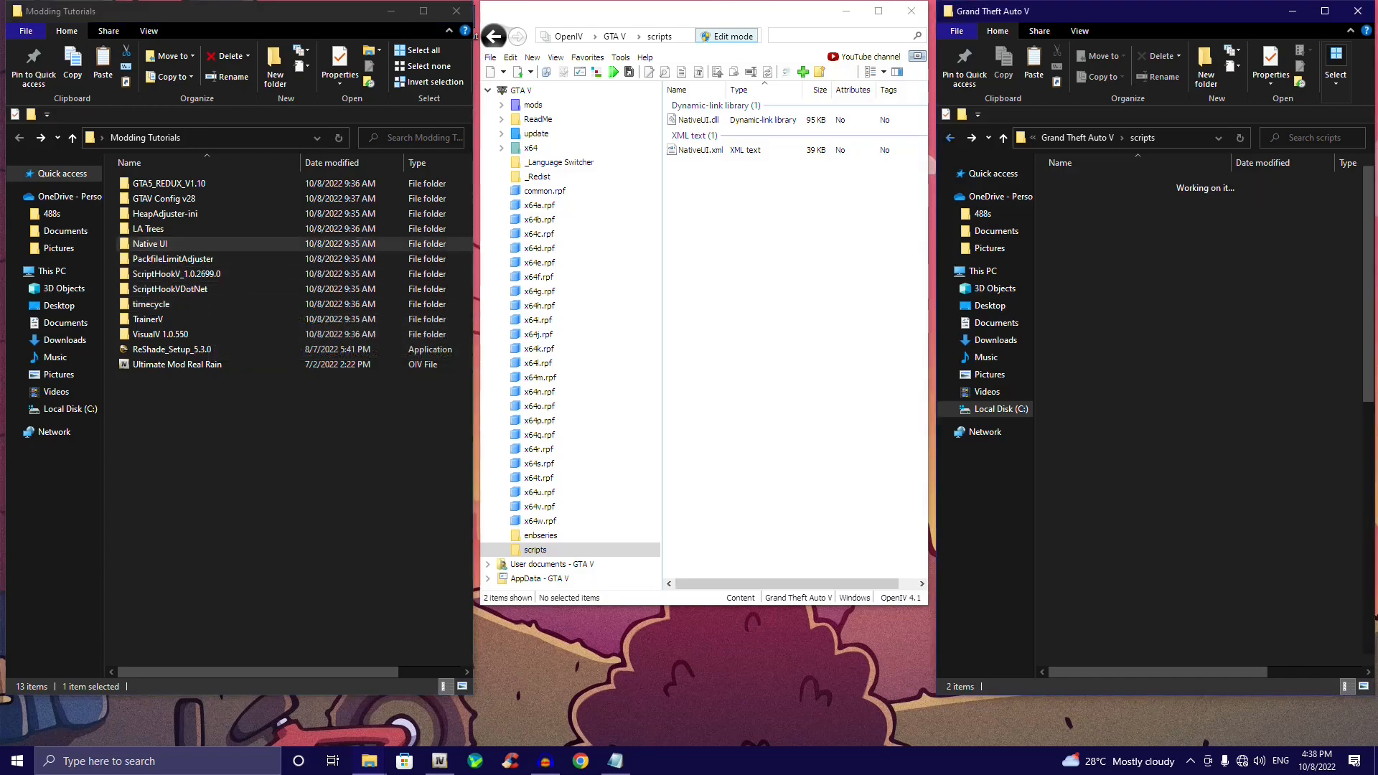
pyautogui.click(494, 36)
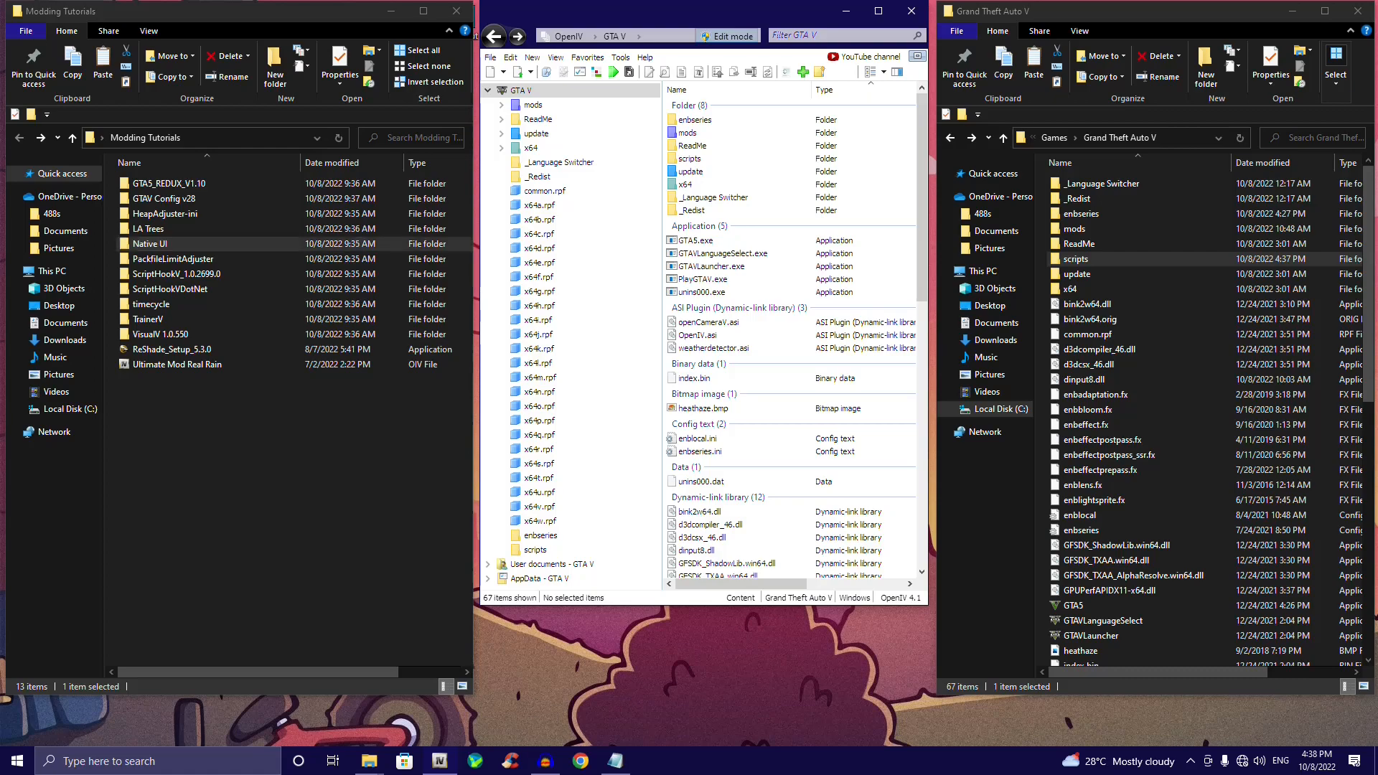
pyautogui.doubleClick(165, 213)
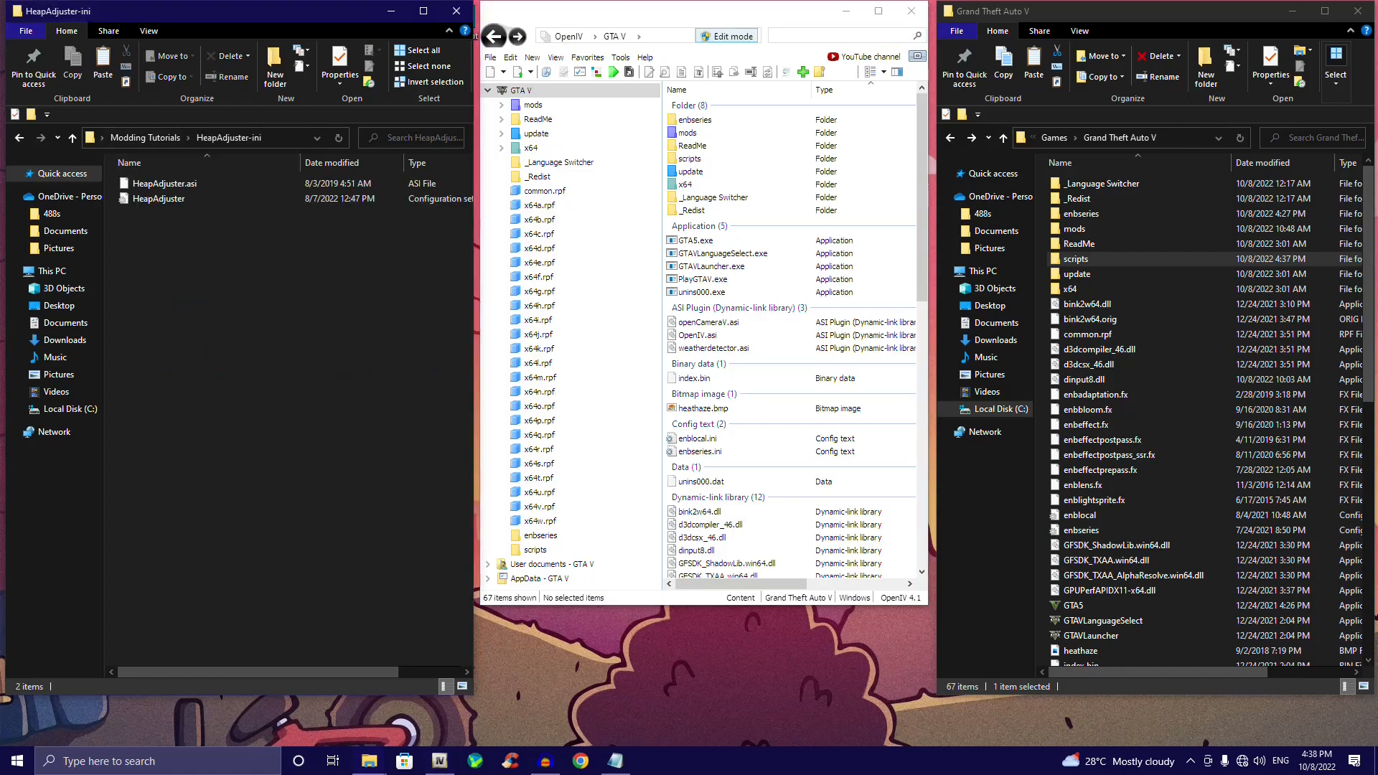
pyautogui.moveTo(161, 219); pyautogui.dragTo(159, 180)
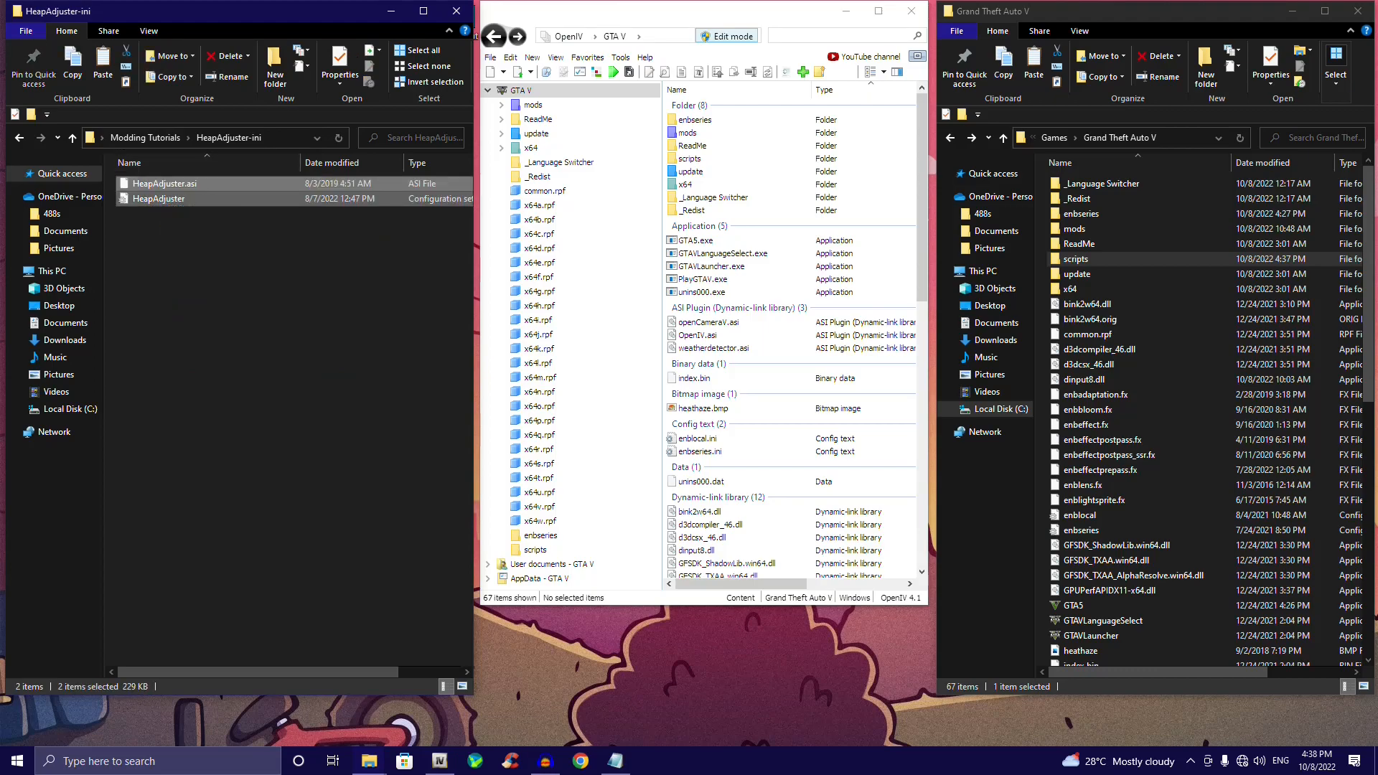
pyautogui.moveTo(159, 190); pyautogui.dragTo(711, 266)
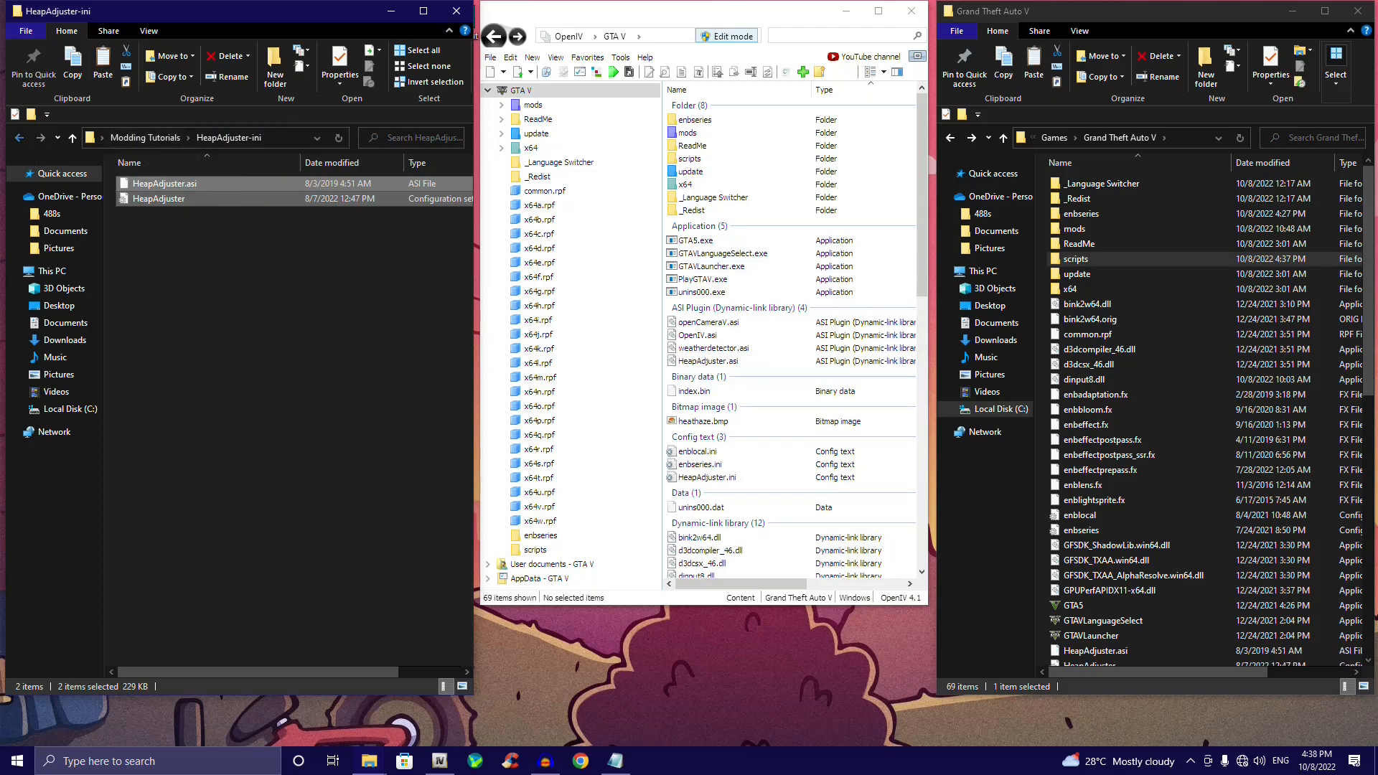
# Step: Copy PackfileLimitAdjuster.asi and PackfileLimitAdjuster.ini into the main GTA V folder, leaving out the ReadMe
pyautogui.hotkey('alt', 'Up')
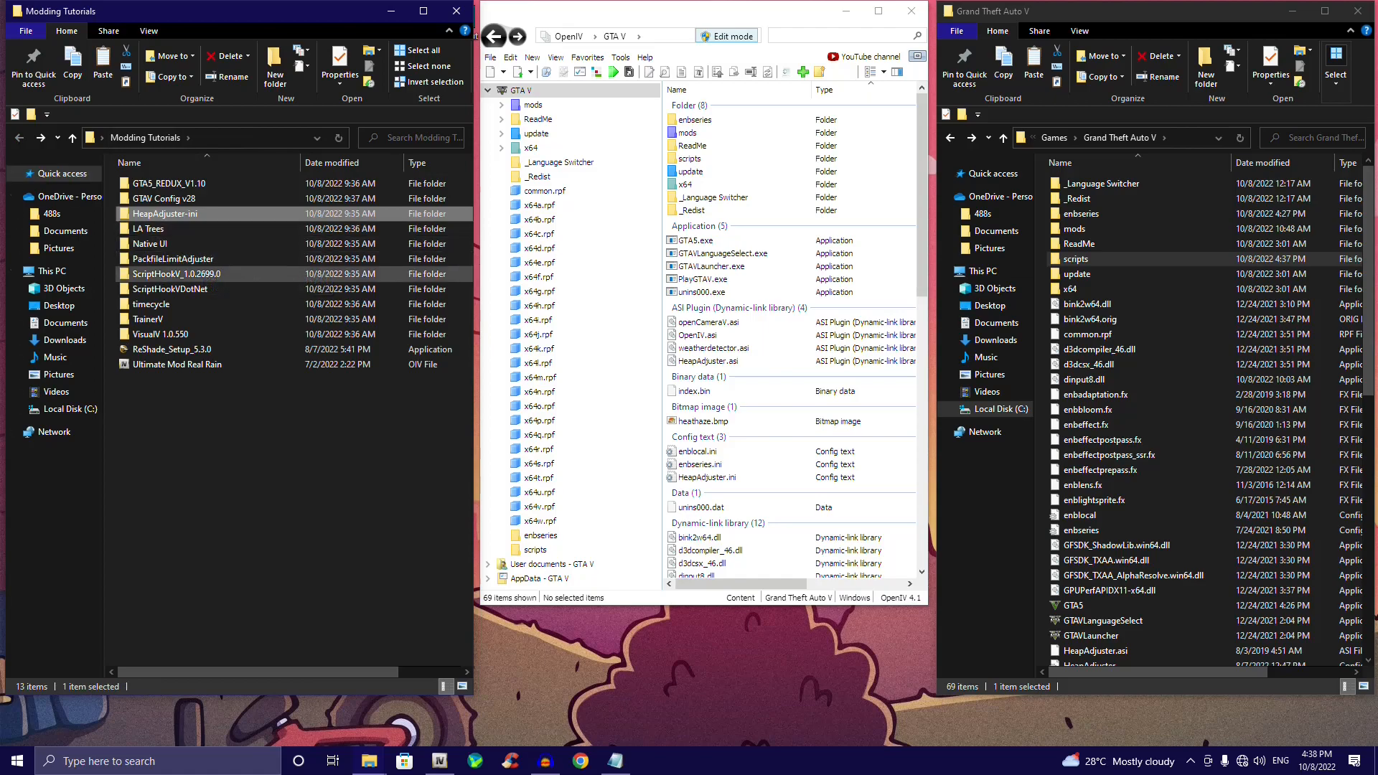
pyautogui.click(187, 258)
pyautogui.press('Return')
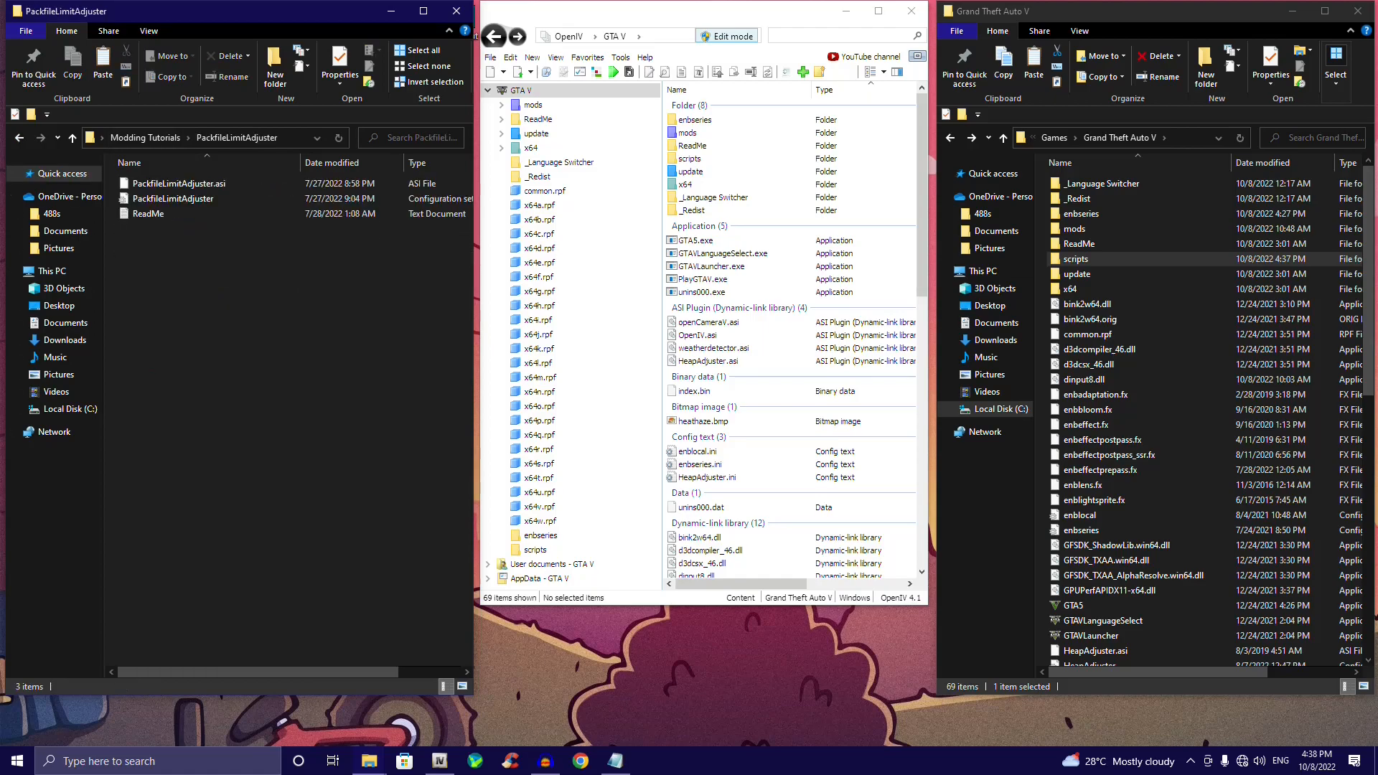
pyautogui.press('Down')
pyautogui.hotkey('shift', 'Down')
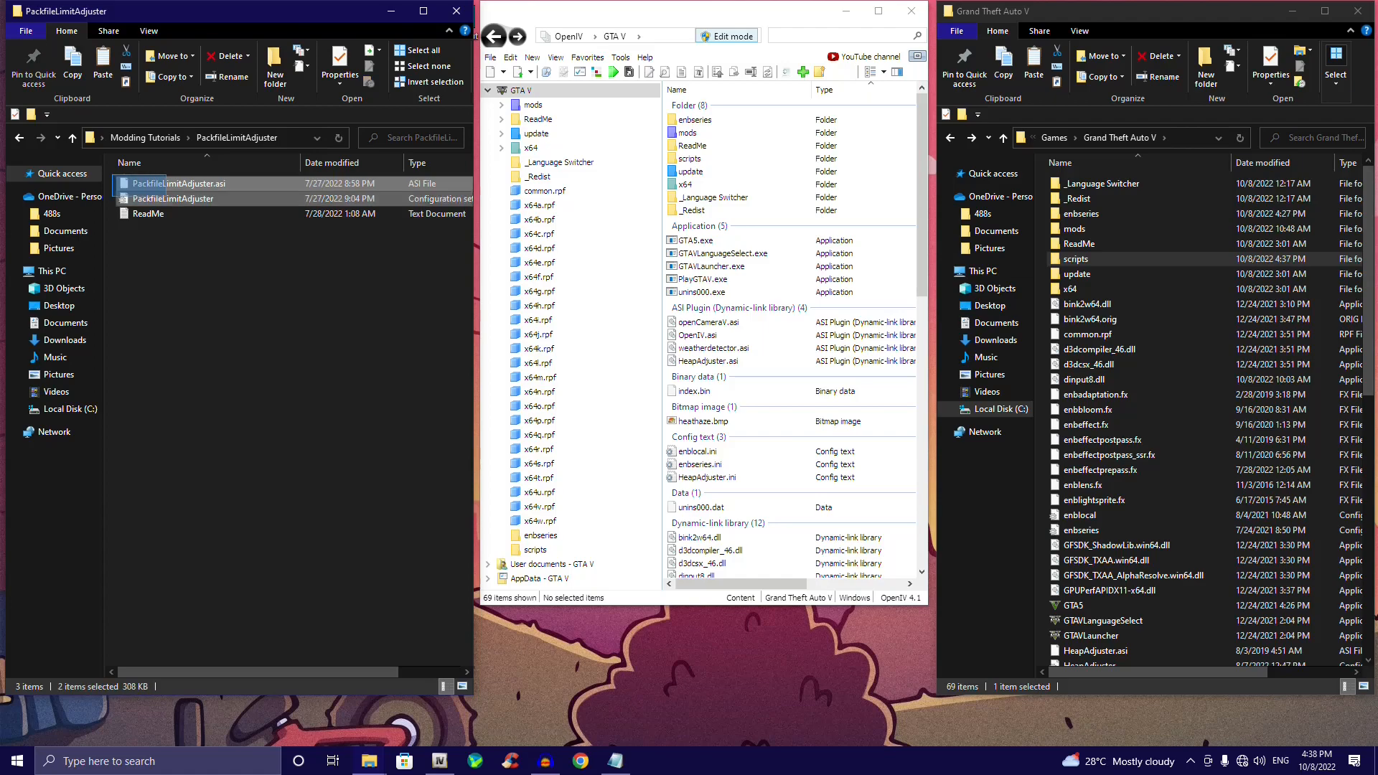
pyautogui.moveTo(235, 183); pyautogui.dragTo(718, 236)
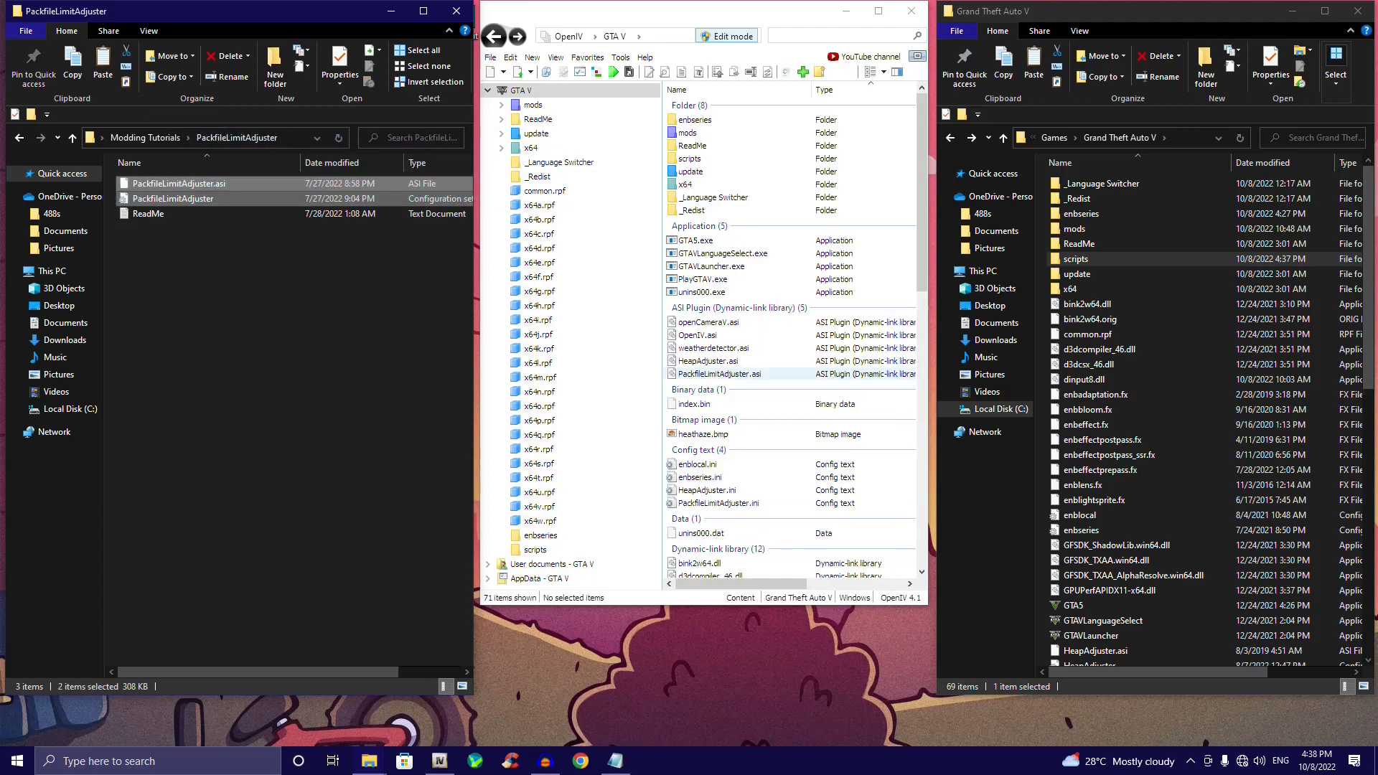
pyautogui.scroll(-10, 1087, 409)
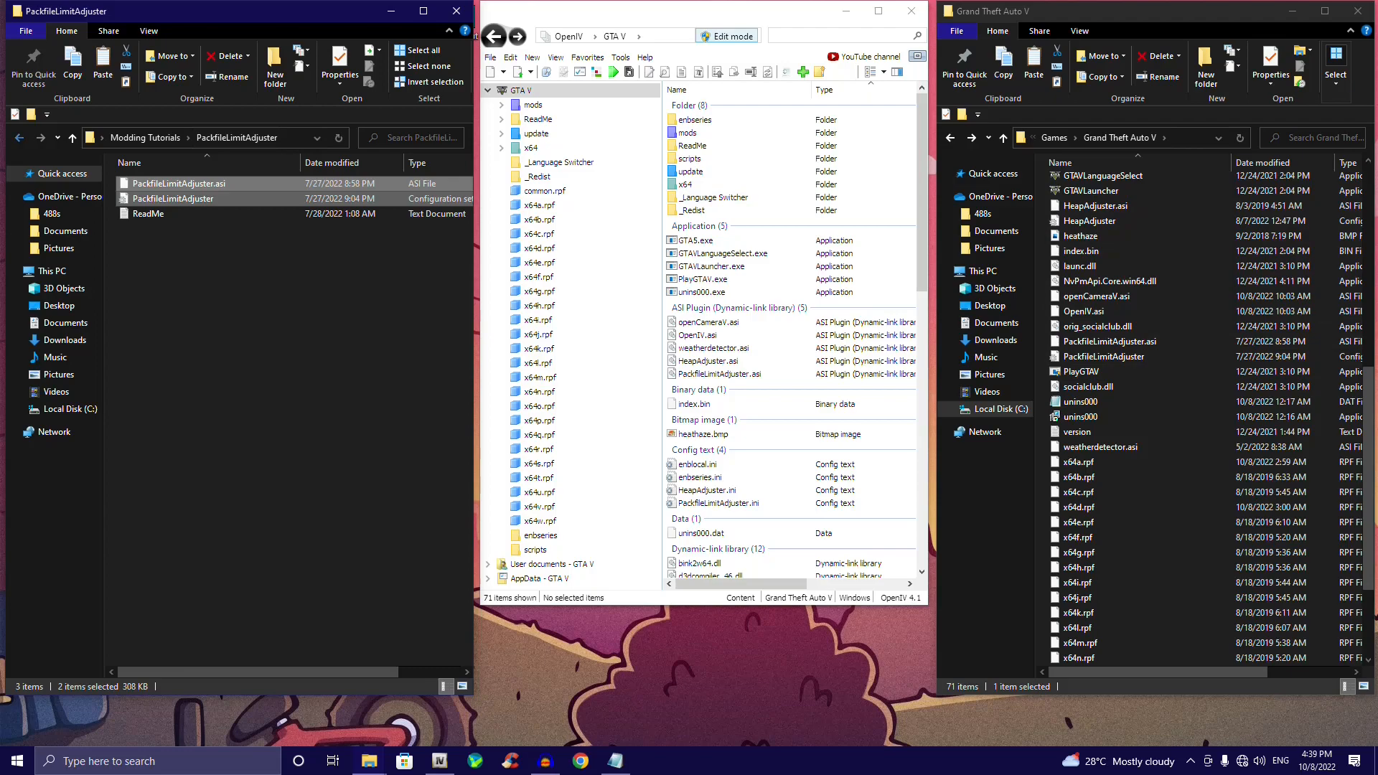
# Step: Copy dinput8.dll and ScriptHookV.dll from the bin folder of ScriptHookV_1.0.2699.0 into the main GTA V folder, leaving out NativeTrainer.asi
pyautogui.click(19, 137)
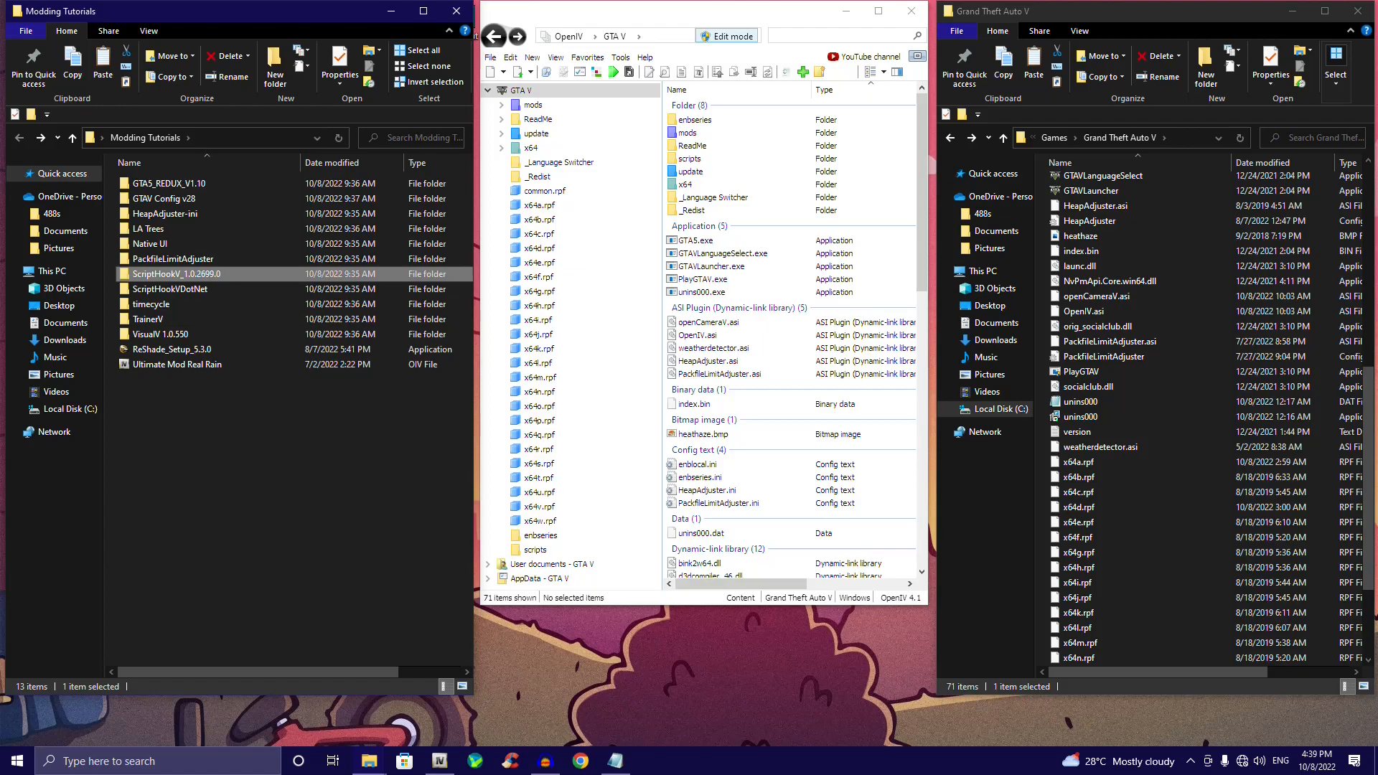
pyautogui.doubleClick(177, 274)
pyautogui.doubleClick(139, 184)
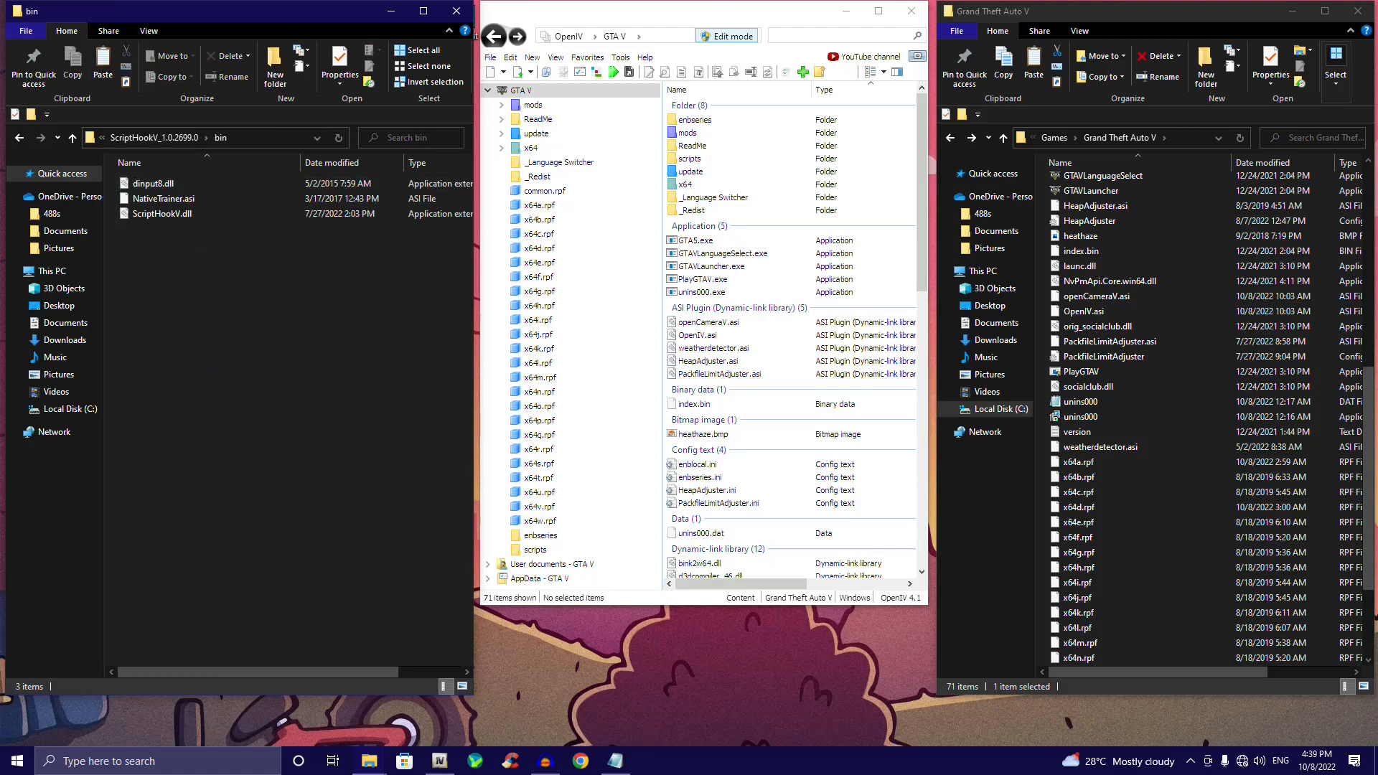
pyautogui.moveTo(219, 338); pyautogui.dragTo(115, 171)
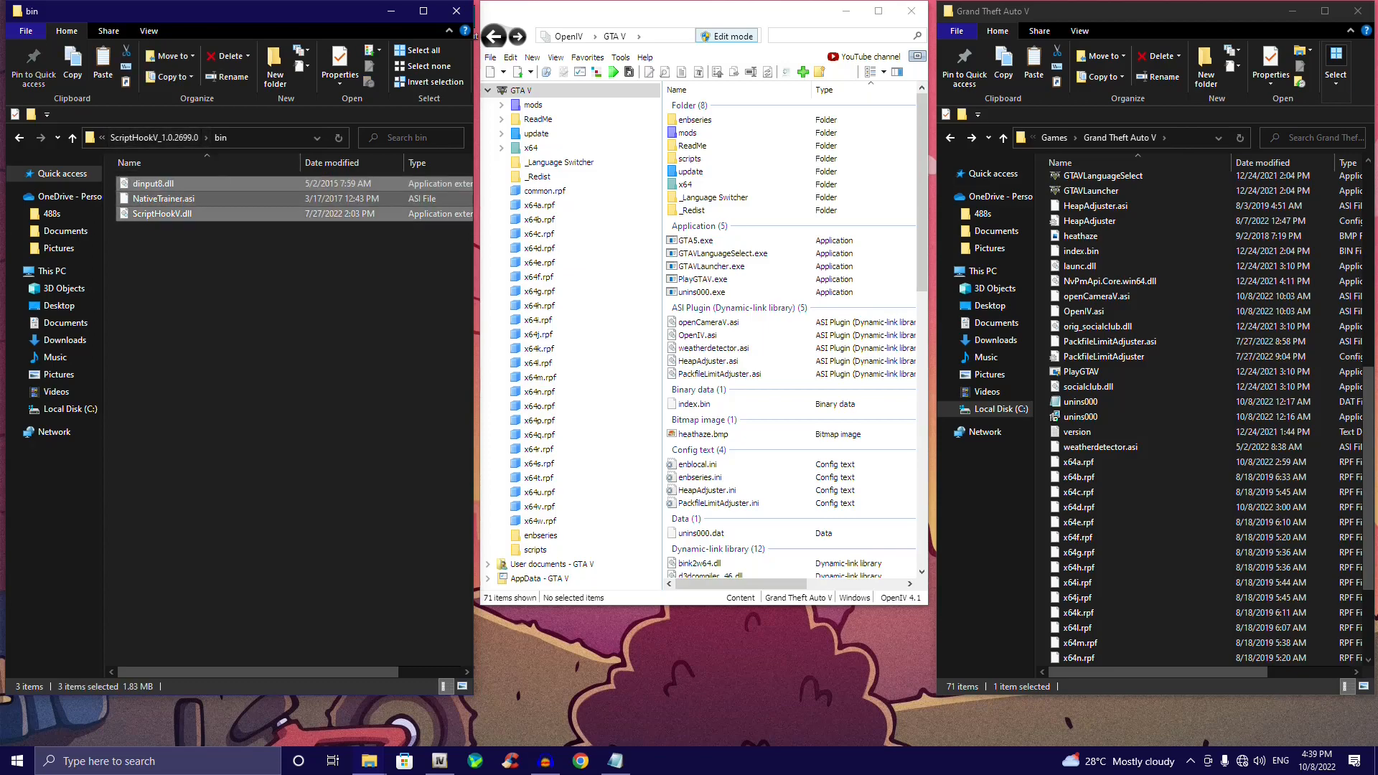
pyautogui.keyDown('ctrl'); pyautogui.click(164, 199); pyautogui.keyUp('ctrl')
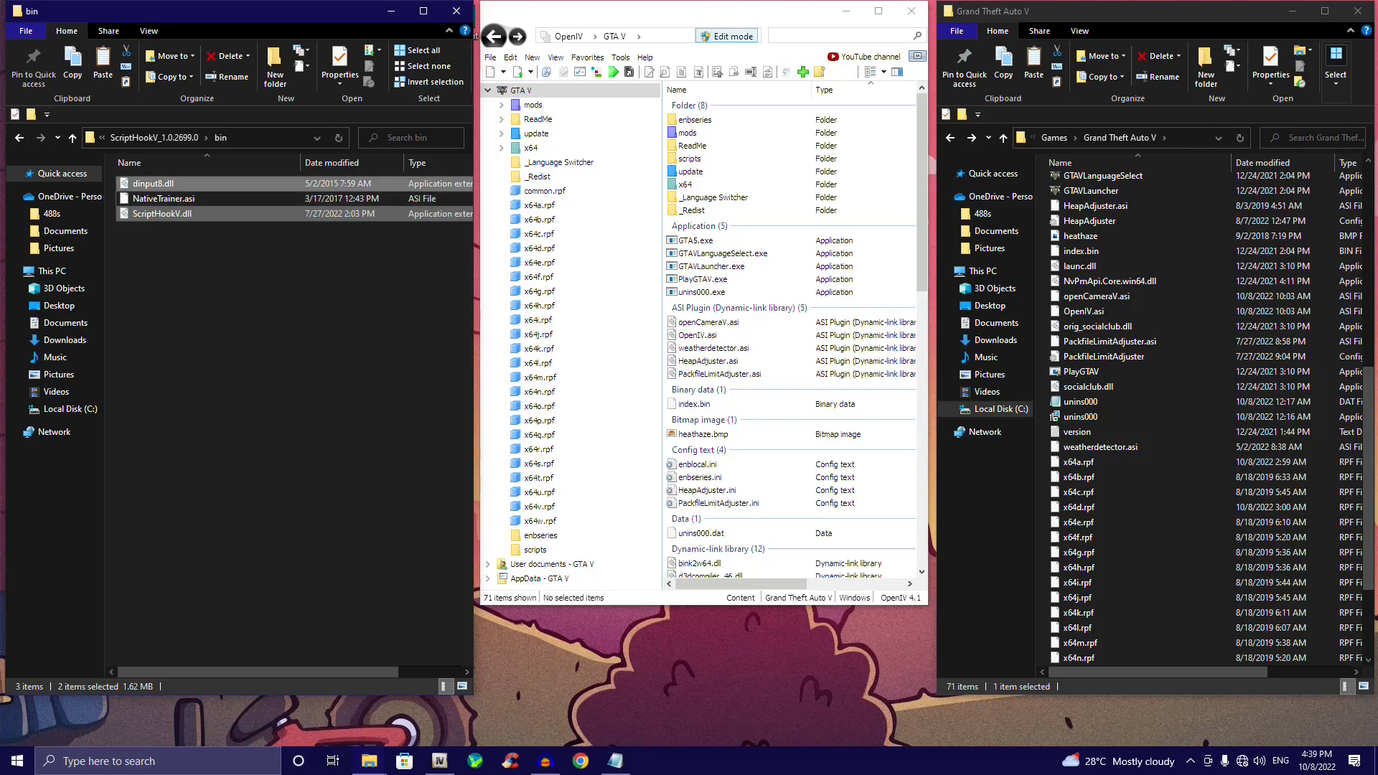
pyautogui.moveTo(240, 184); pyautogui.dragTo(475, 184)
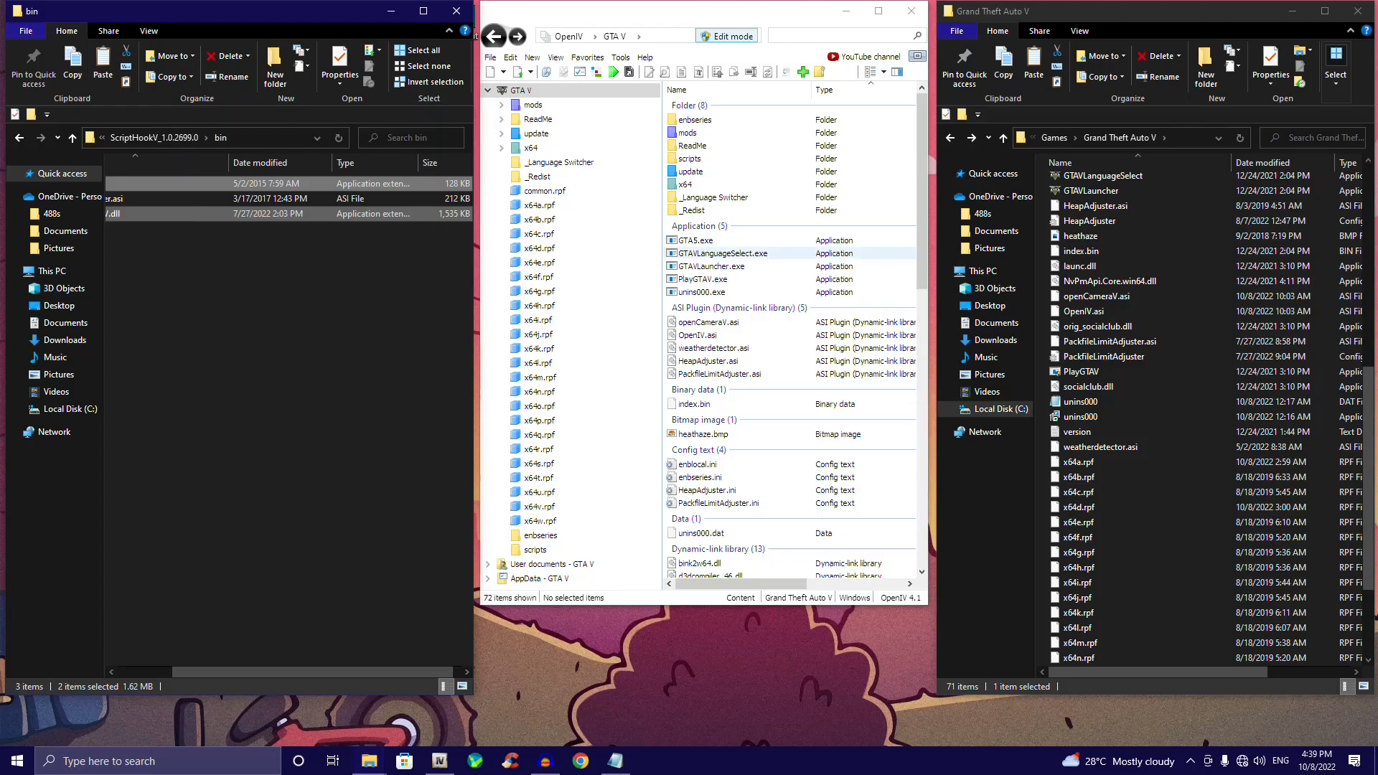
pyautogui.scroll(6, 1148, 330)
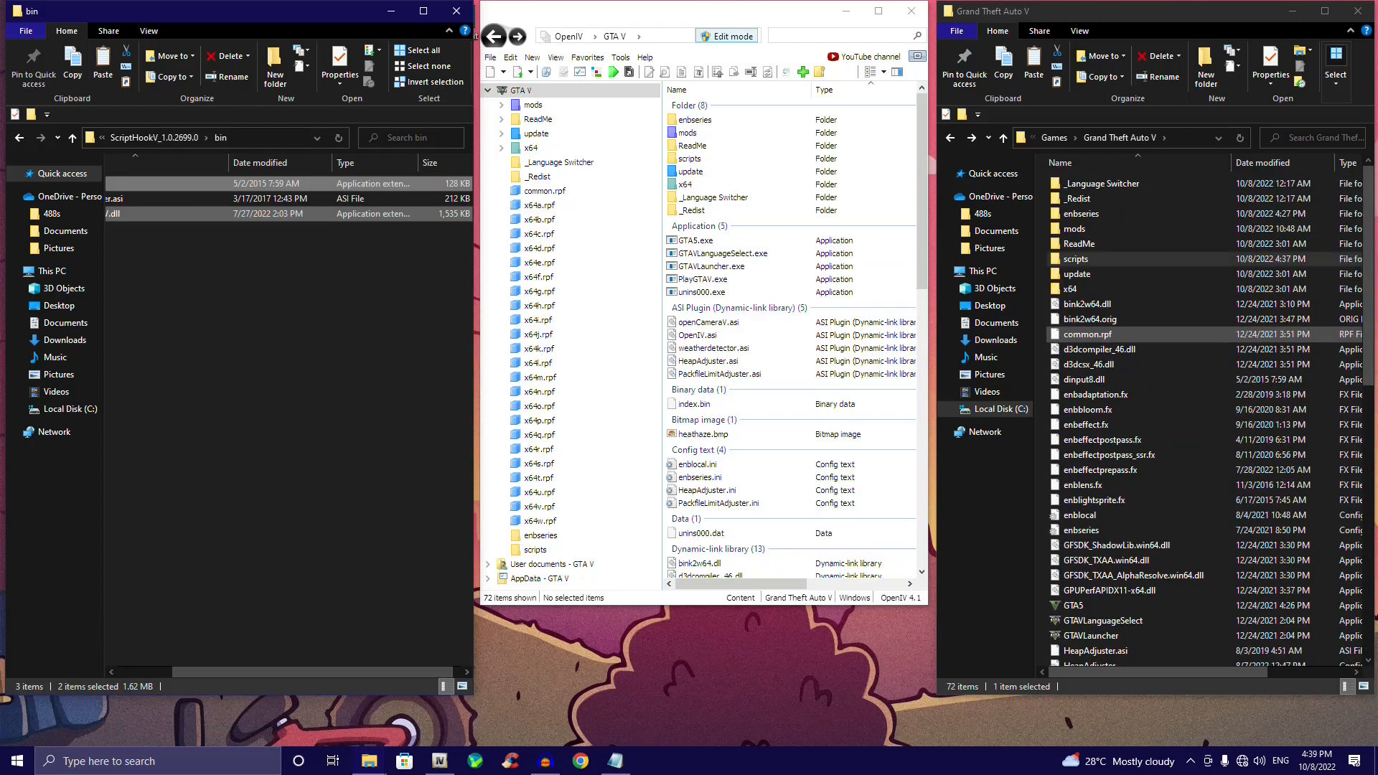
# Step: Compare the files in the ScriptHookVDotNet folder with those in the bin folder of ScriptHookV_1.0.2699.0
pyautogui.click(19, 137)
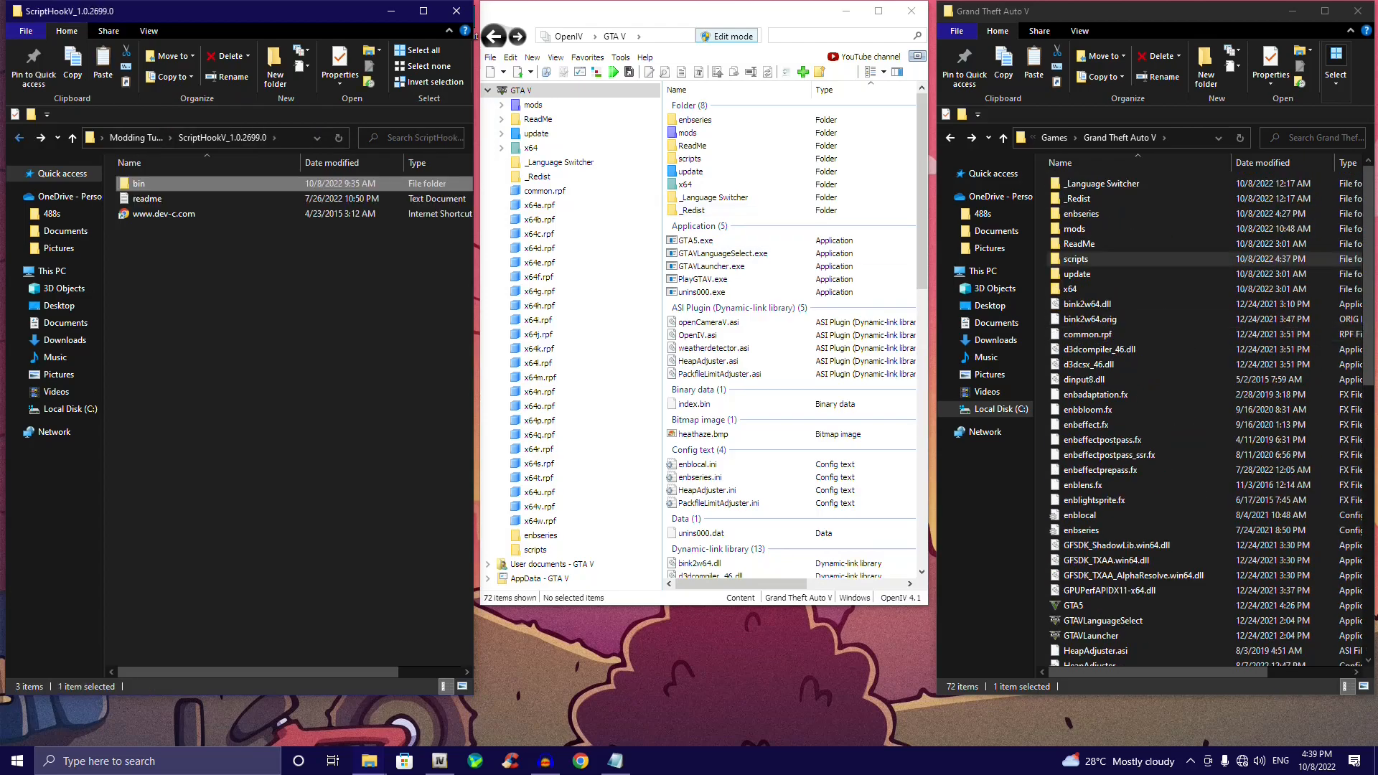
pyautogui.click(19, 138)
pyautogui.doubleClick(170, 288)
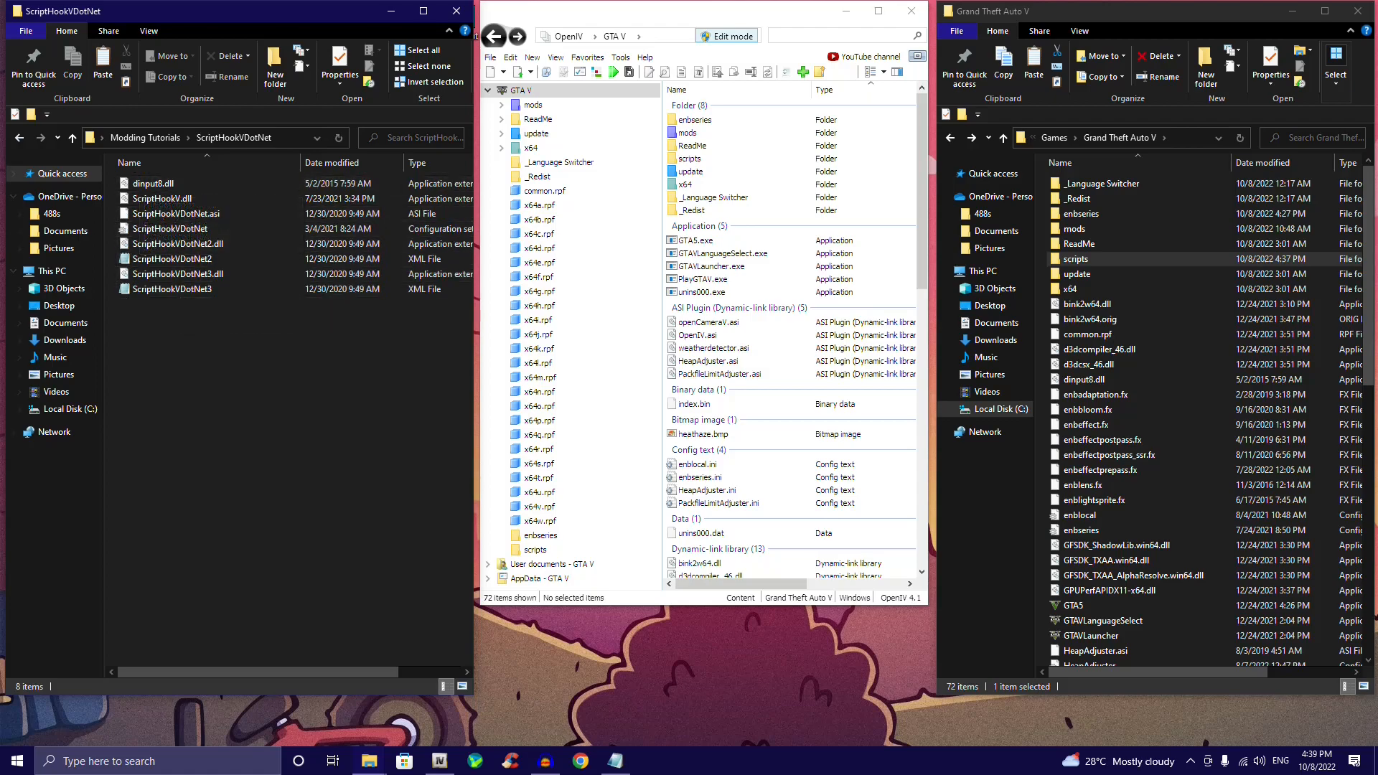
pyautogui.click(20, 137)
pyautogui.doubleClick(176, 273)
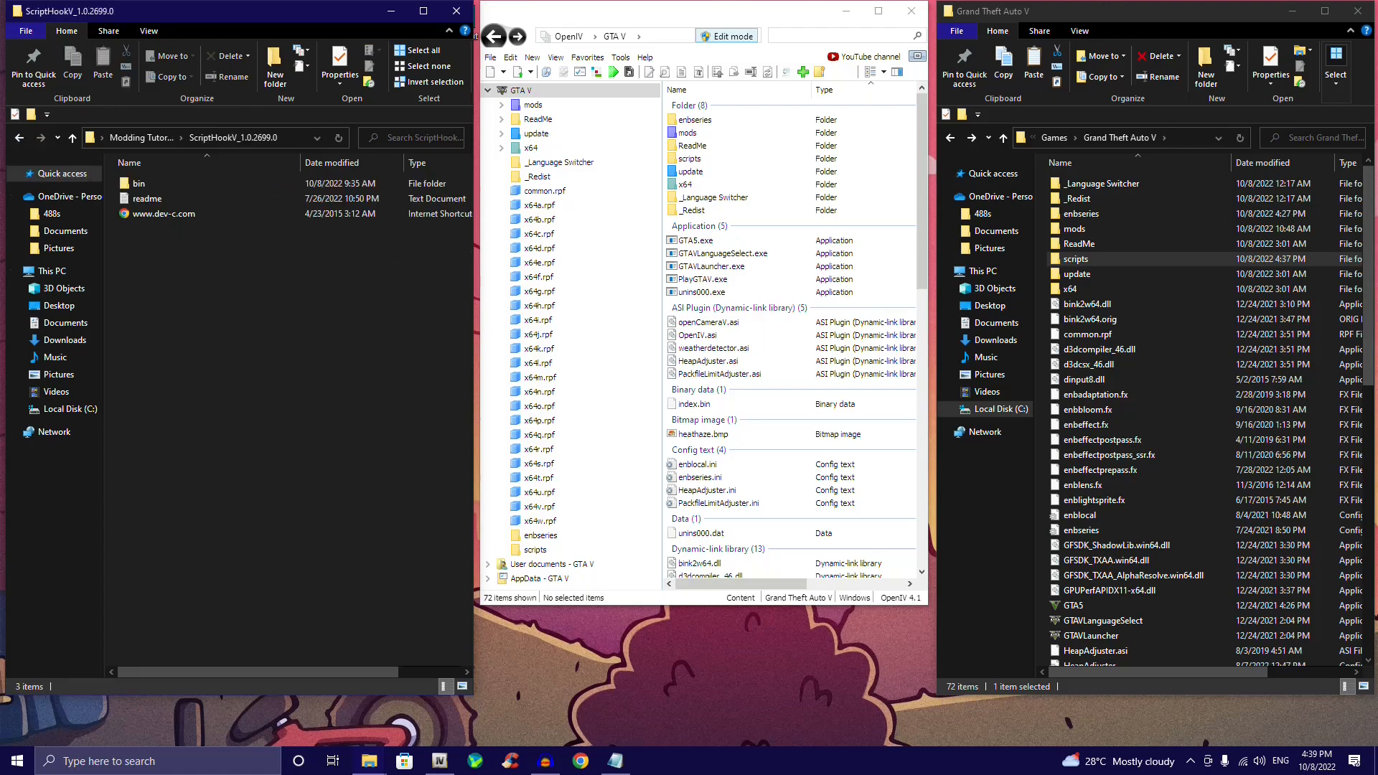
pyautogui.doubleClick(143, 184)
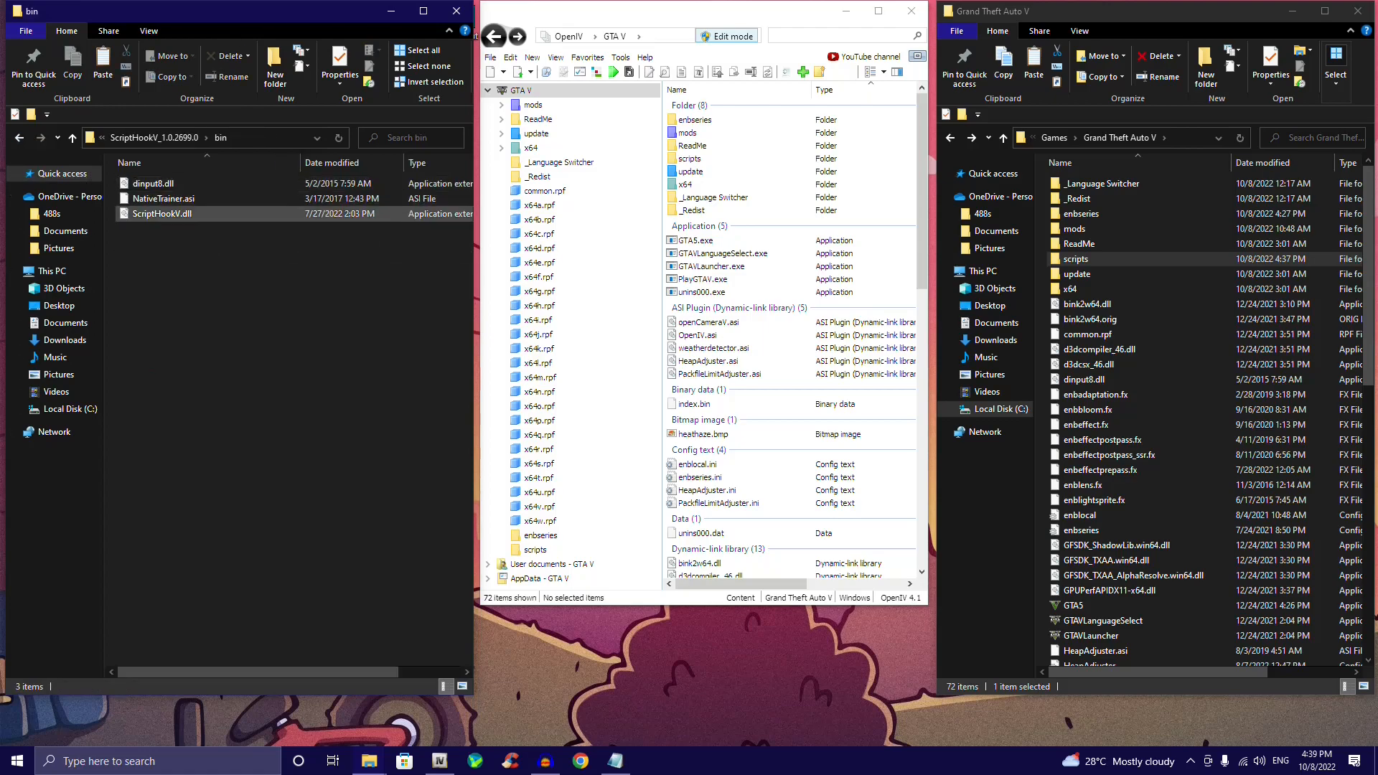
pyautogui.click(19, 138)
pyautogui.click(19, 138)
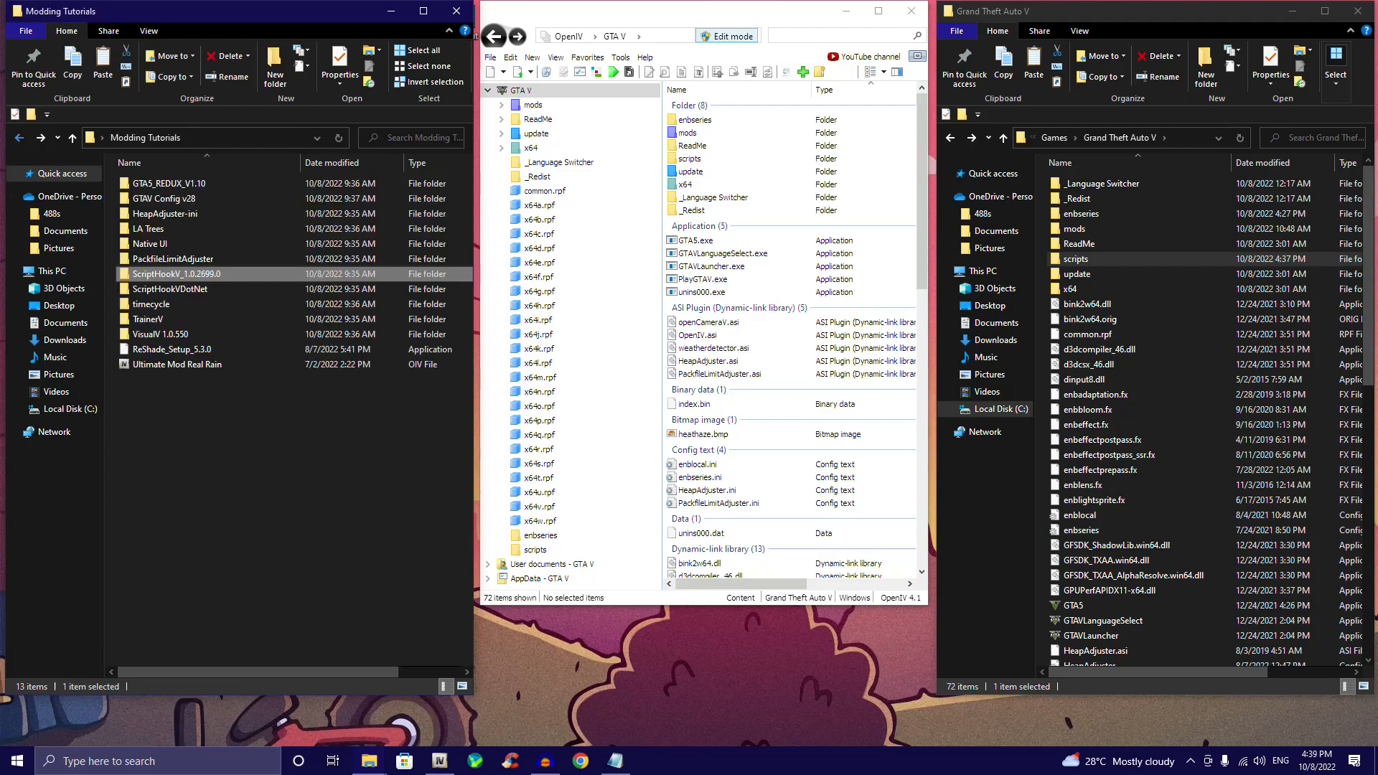
# Step: Copy the six ScriptHookVDotNet files into the main GTA V folder, leaving out dinput8.dll and ScriptHookV.dll
pyautogui.click(170, 290)
pyautogui.doubleClick(170, 289)
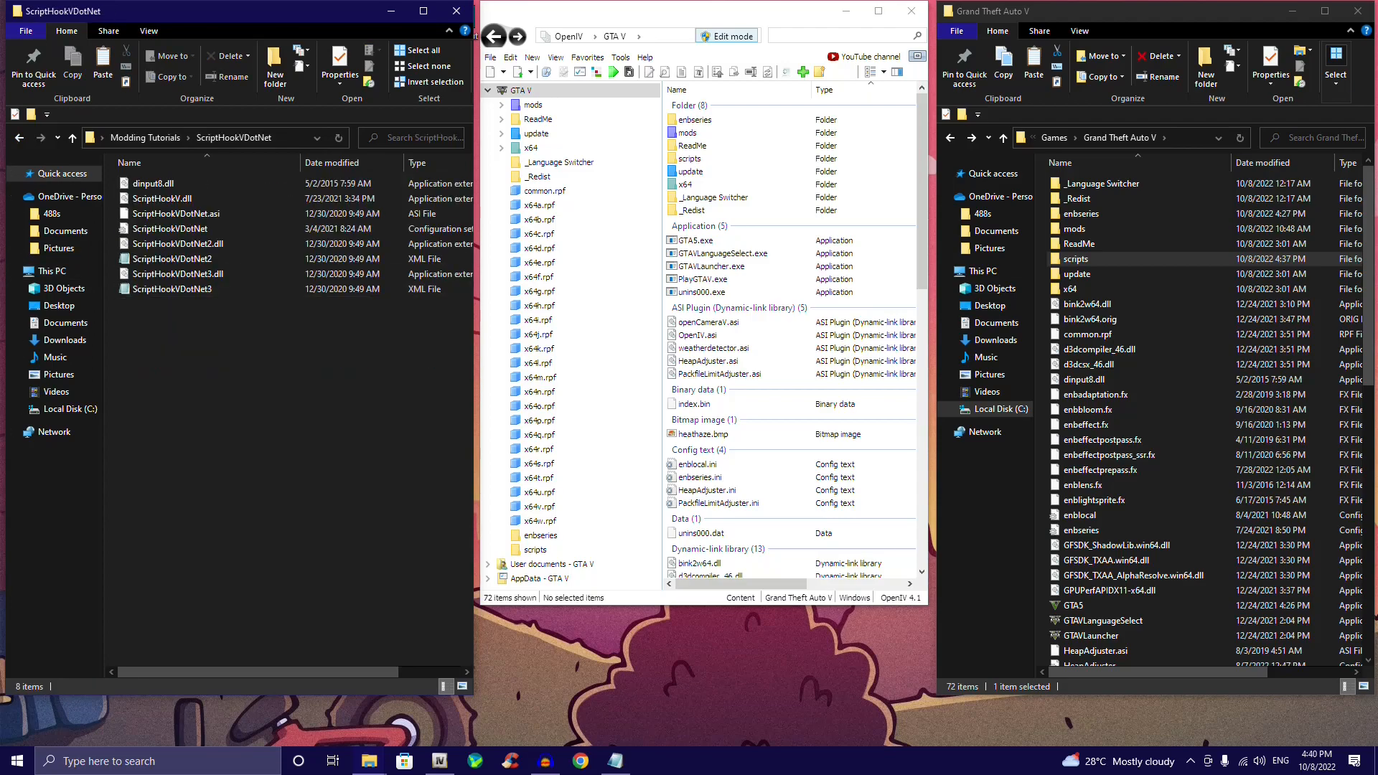
pyautogui.moveTo(108, 194); pyautogui.dragTo(148, 178)
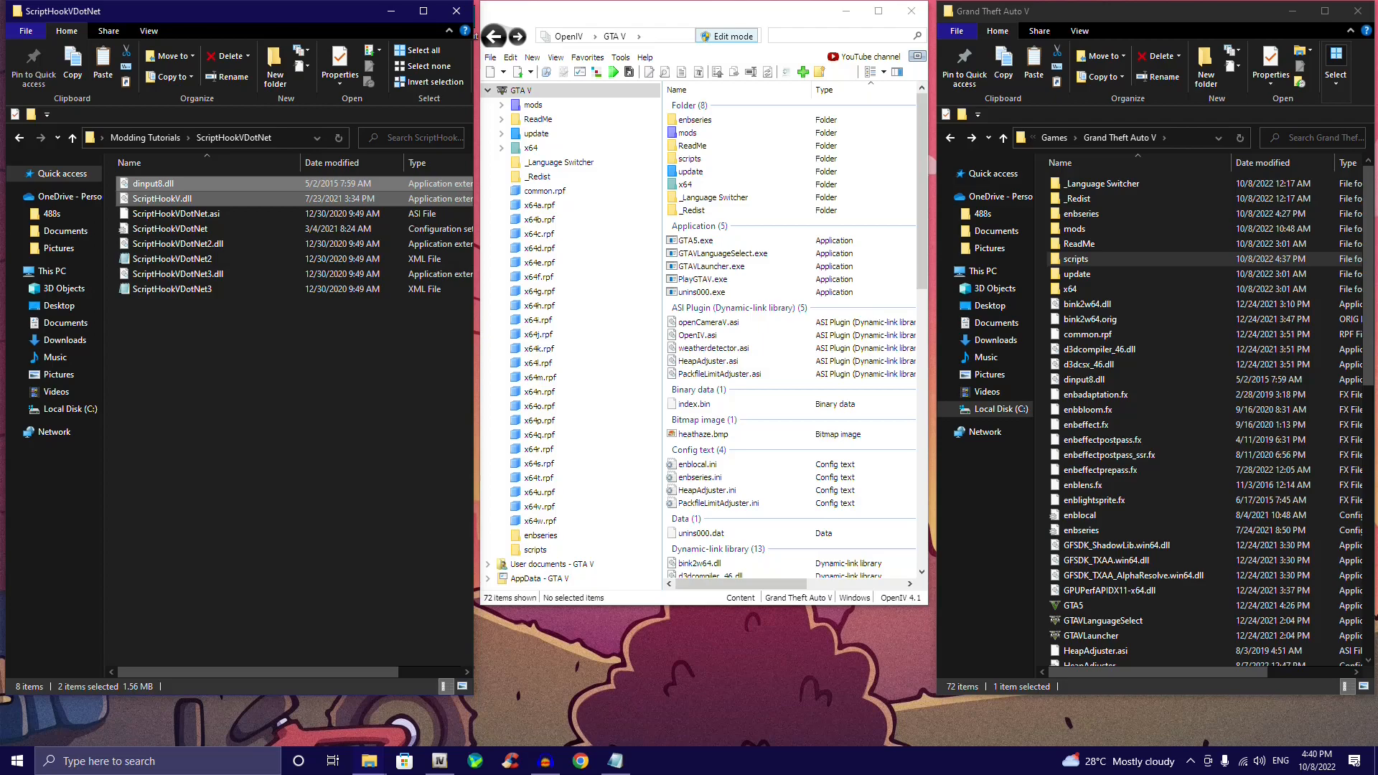
pyautogui.moveTo(186, 398); pyautogui.dragTo(175, 215)
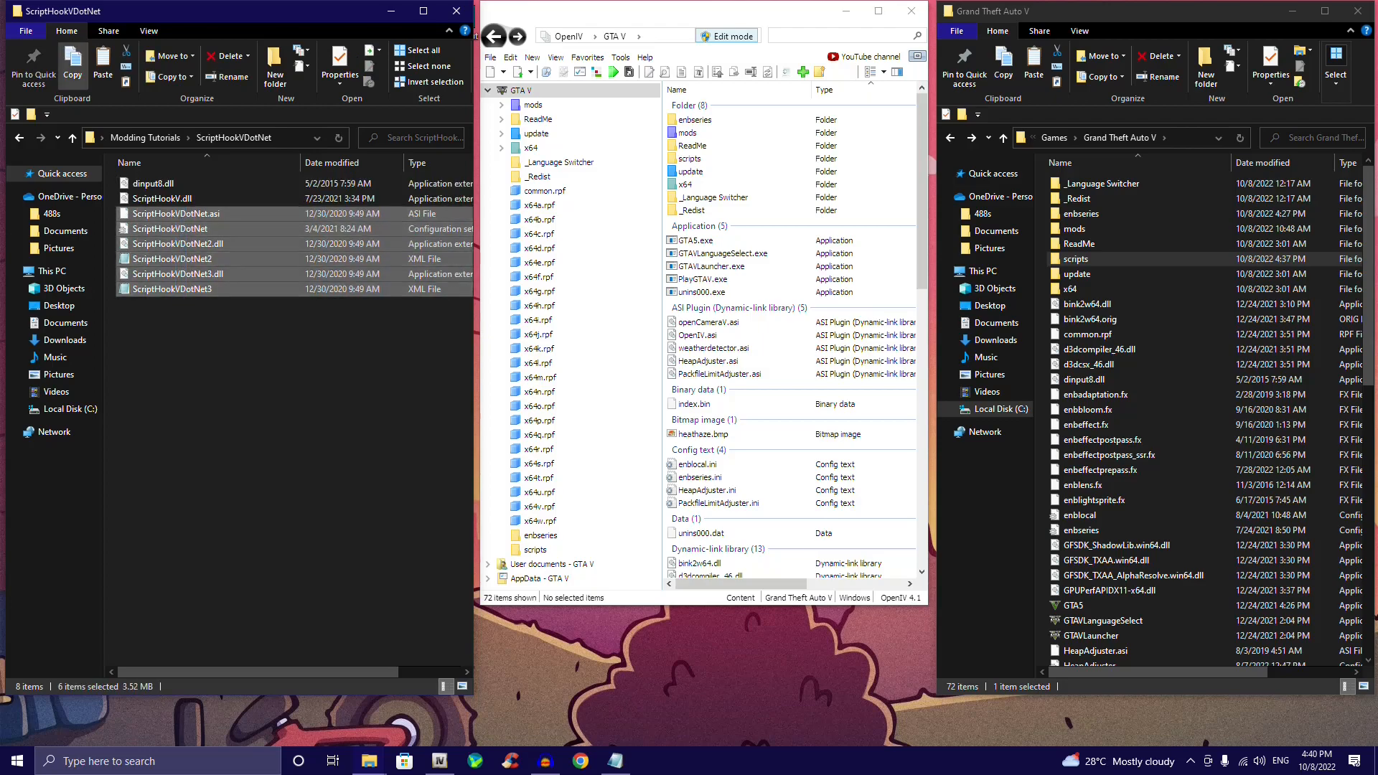
pyautogui.moveTo(208, 259); pyautogui.dragTo(574, 323)
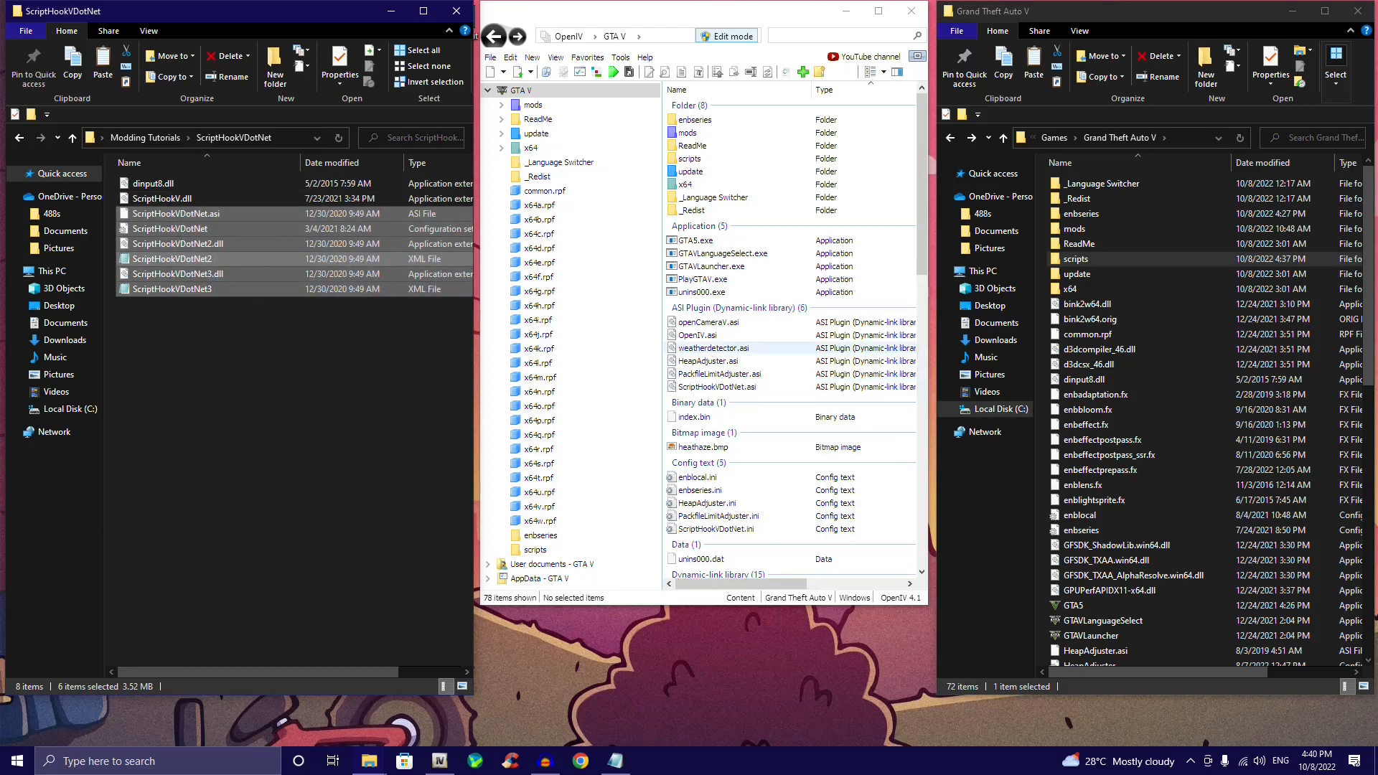
pyautogui.scroll(-15, 1149, 503)
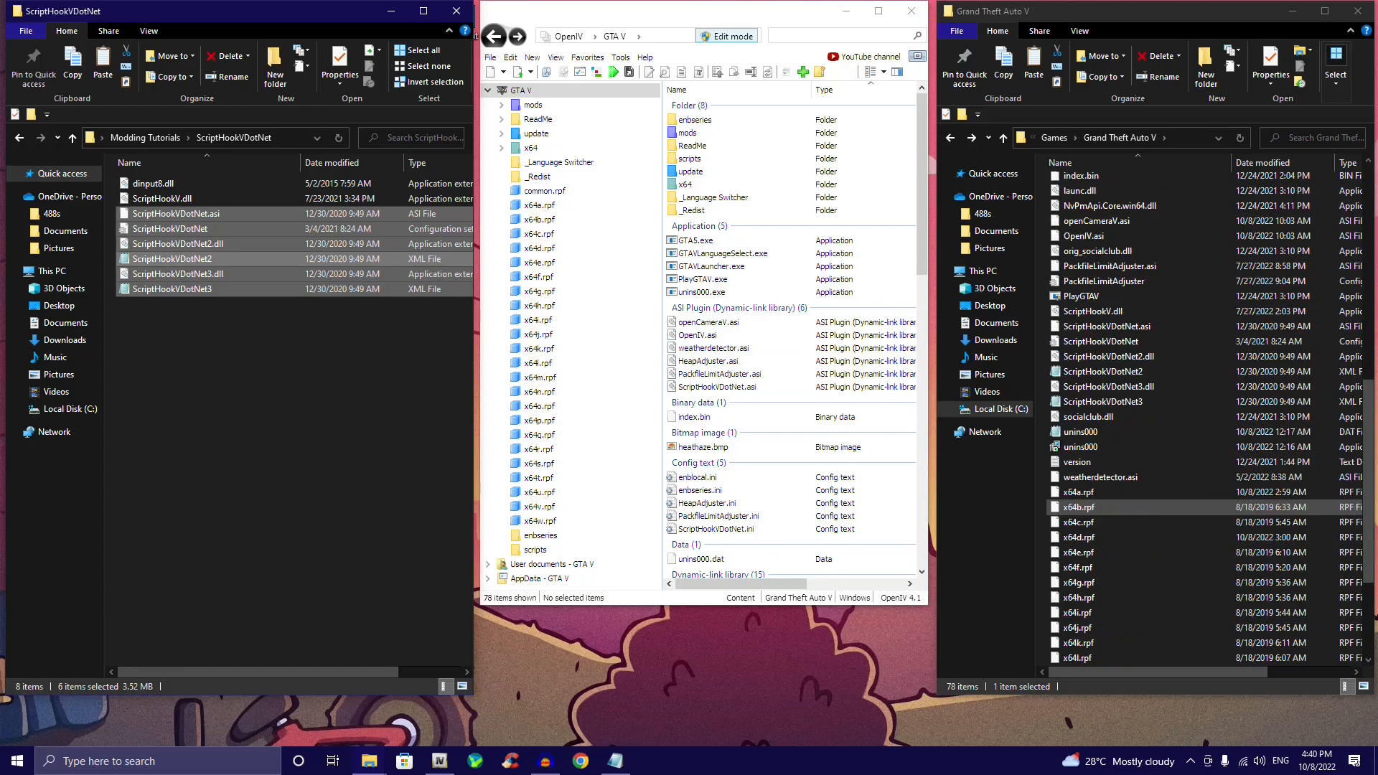
pyautogui.scroll(3, 1148, 507)
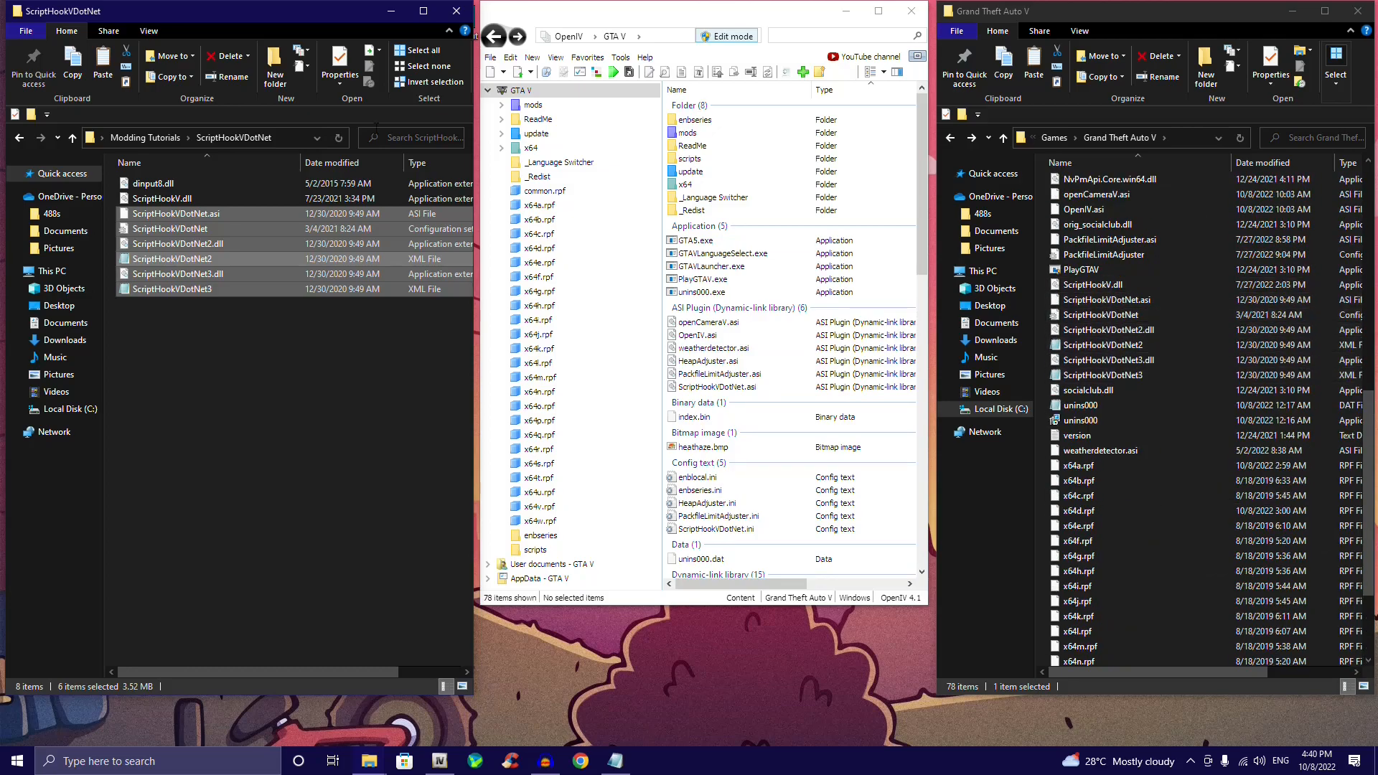
# Step: Return to the Modding Tutorials folder and look through the file list of the Grand Theft Auto V folder
pyautogui.moveTo(109, 181); pyautogui.dragTo(188, 188)
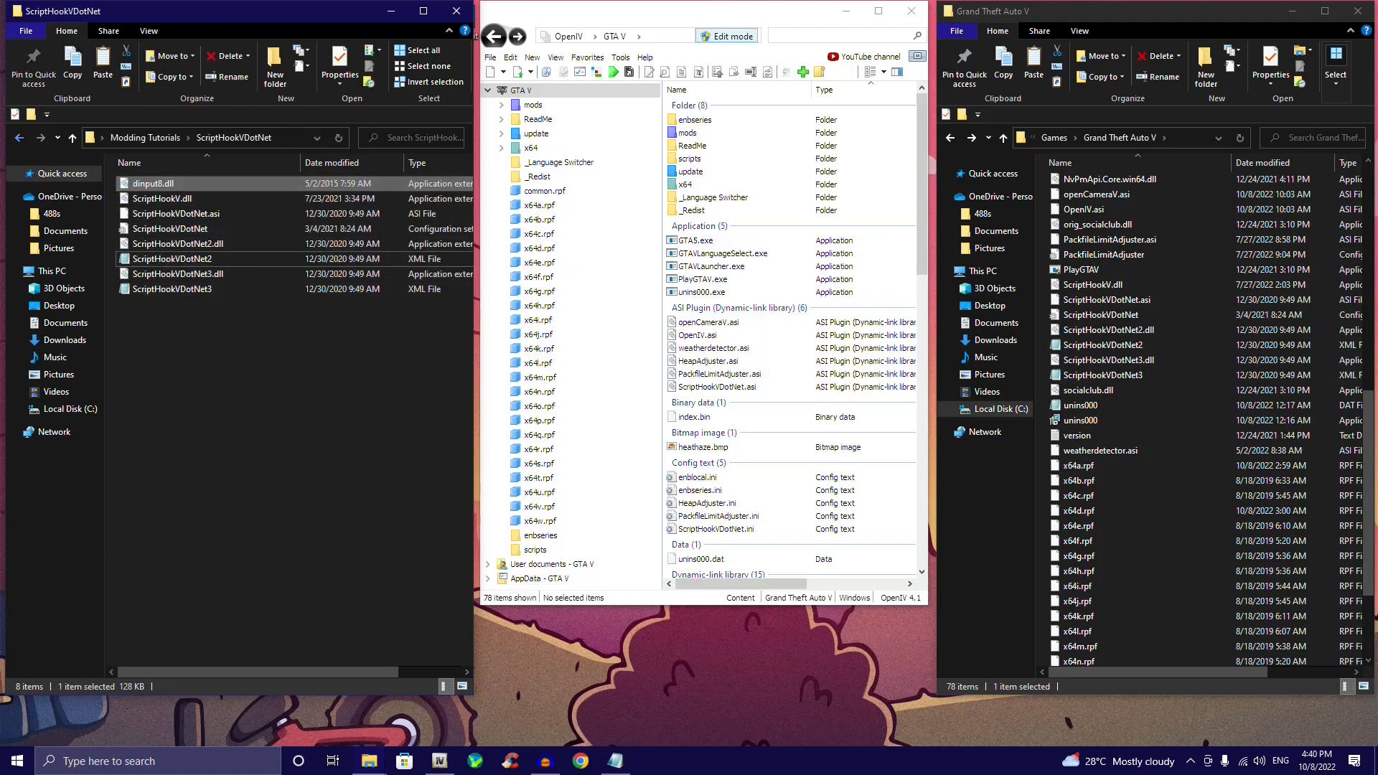
pyautogui.click(20, 137)
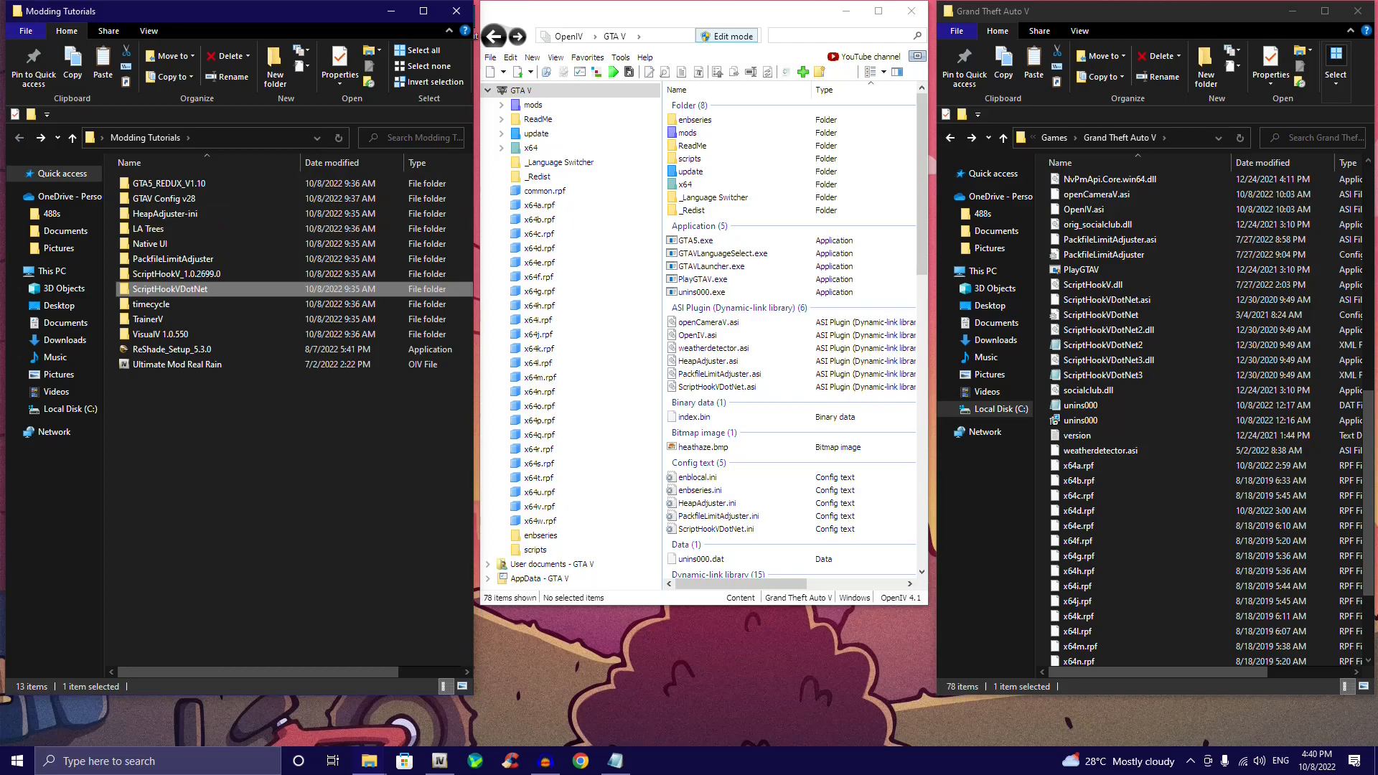
pyautogui.scroll(-3, 1148, 476)
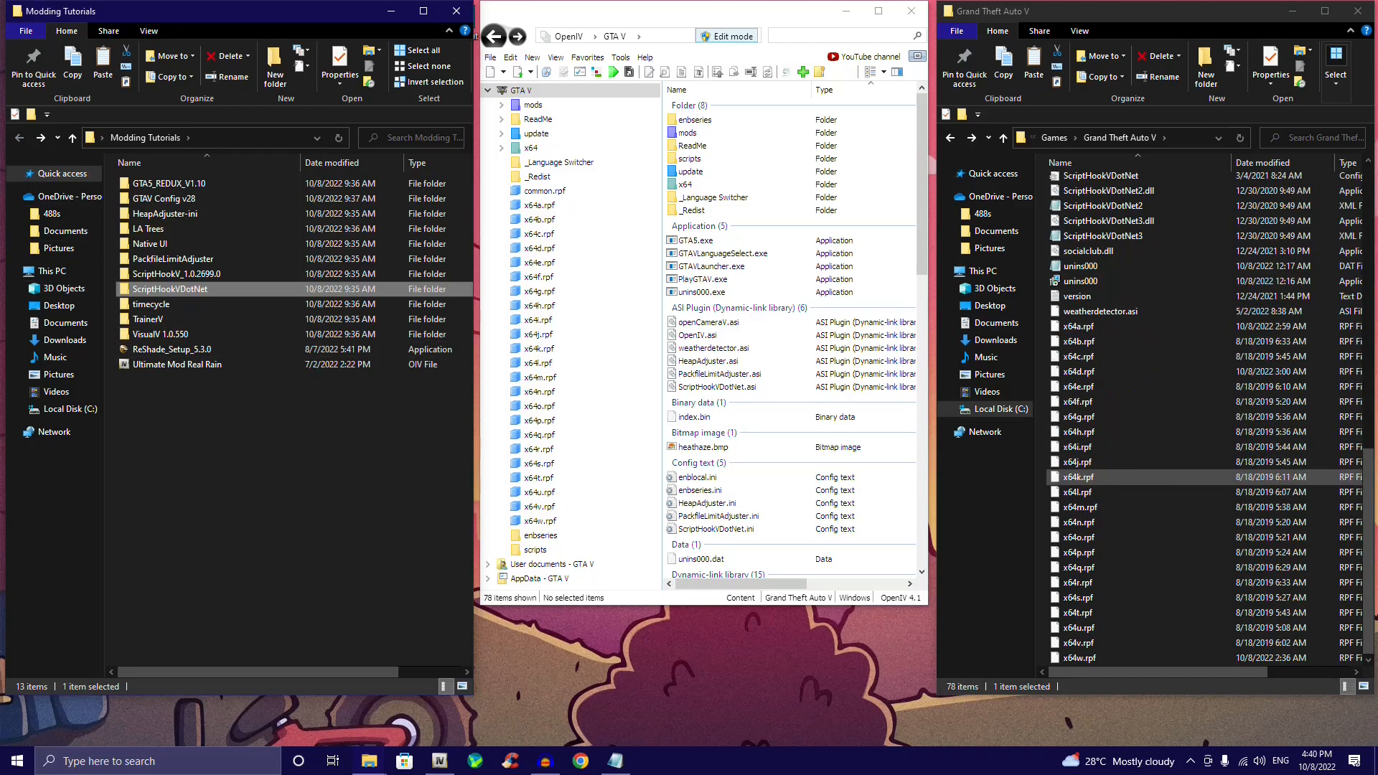
pyautogui.scroll(15, 1148, 479)
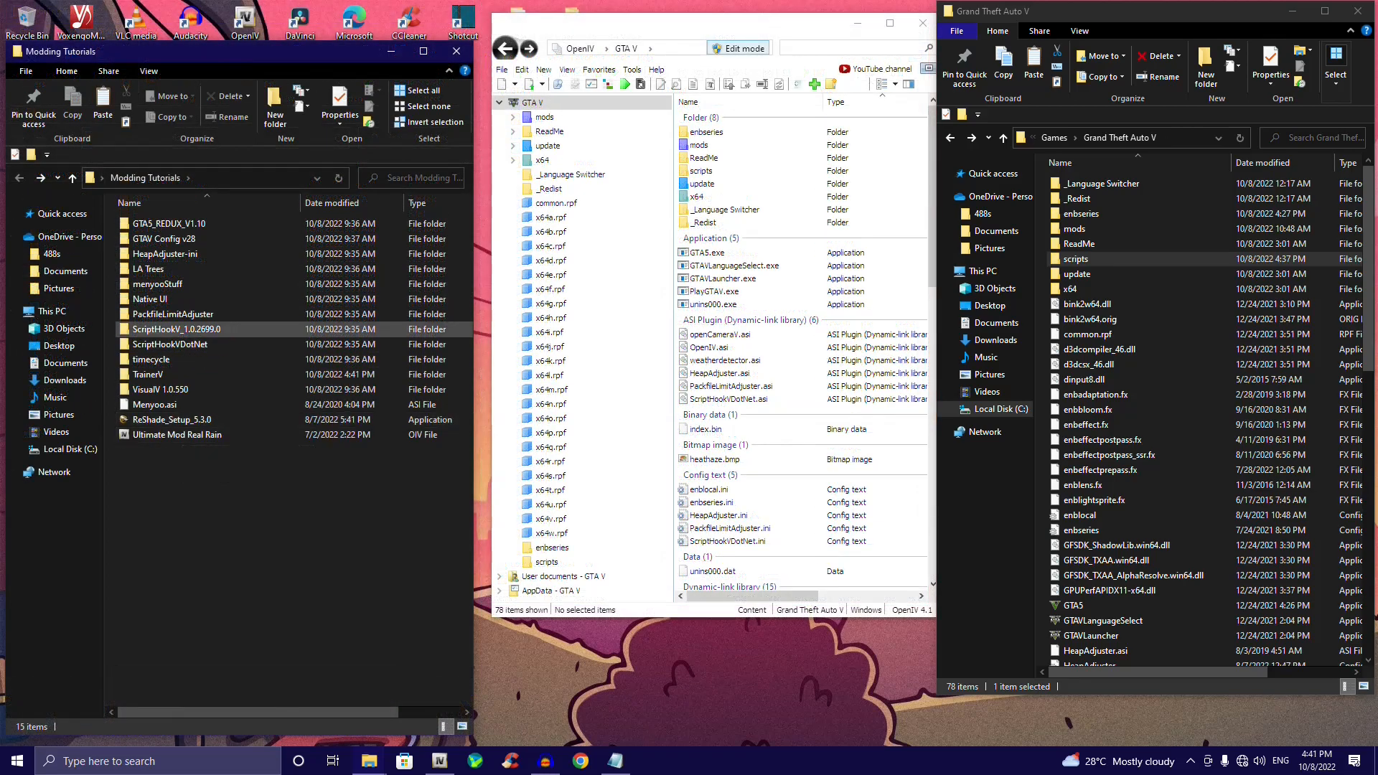
# Step: Extract the MenyooSP archive in Downloads into its own MenyooSP folder
pyautogui.click(166, 284)
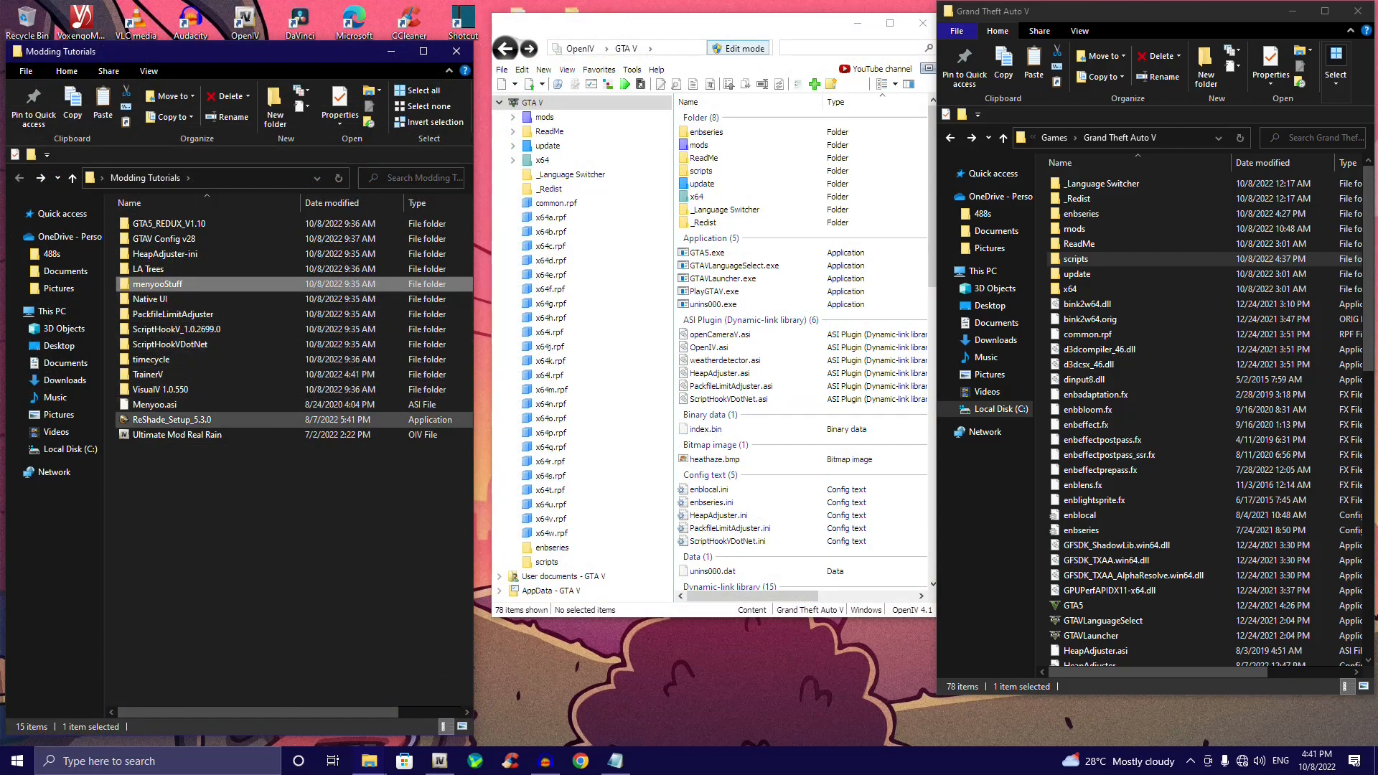
pyautogui.keyDown('ctrl'); pyautogui.click(155, 405); pyautogui.keyUp('ctrl')
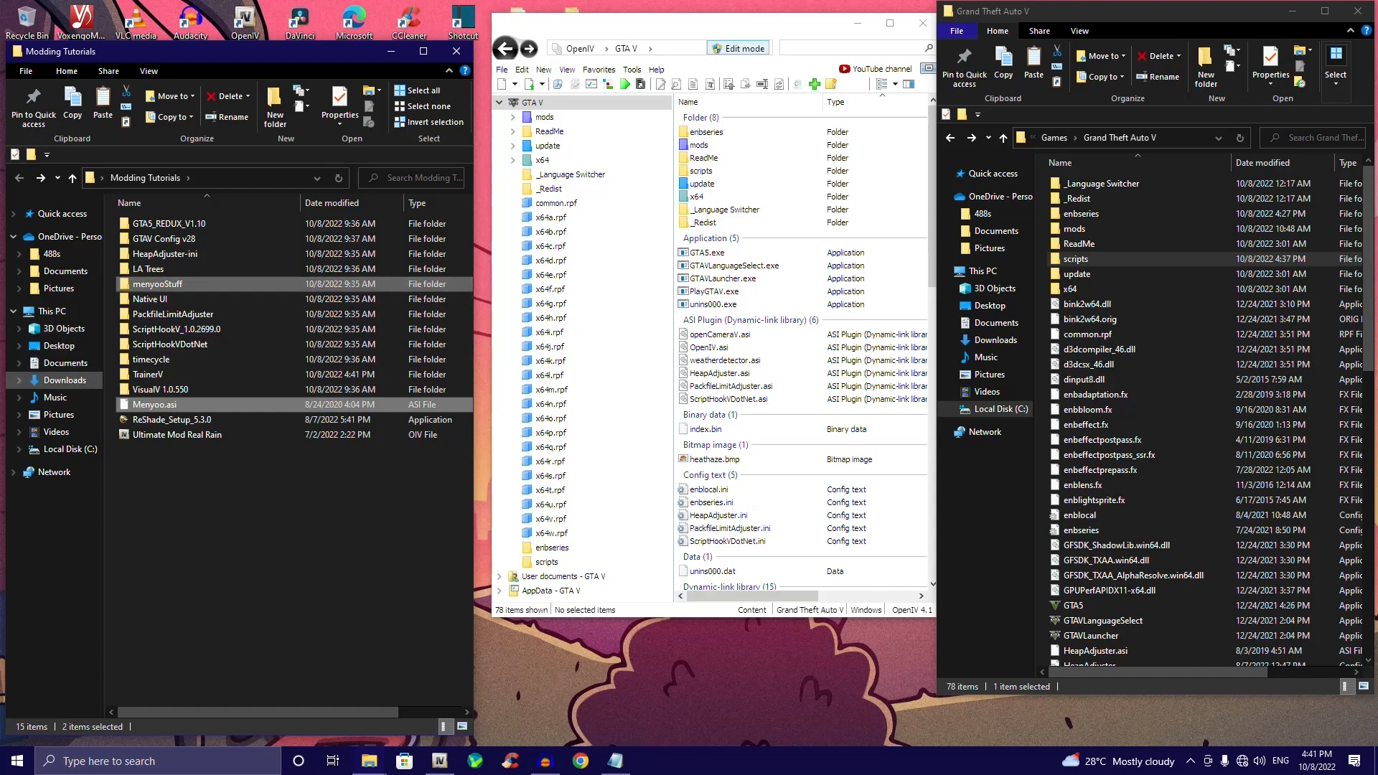
pyautogui.click(64, 379)
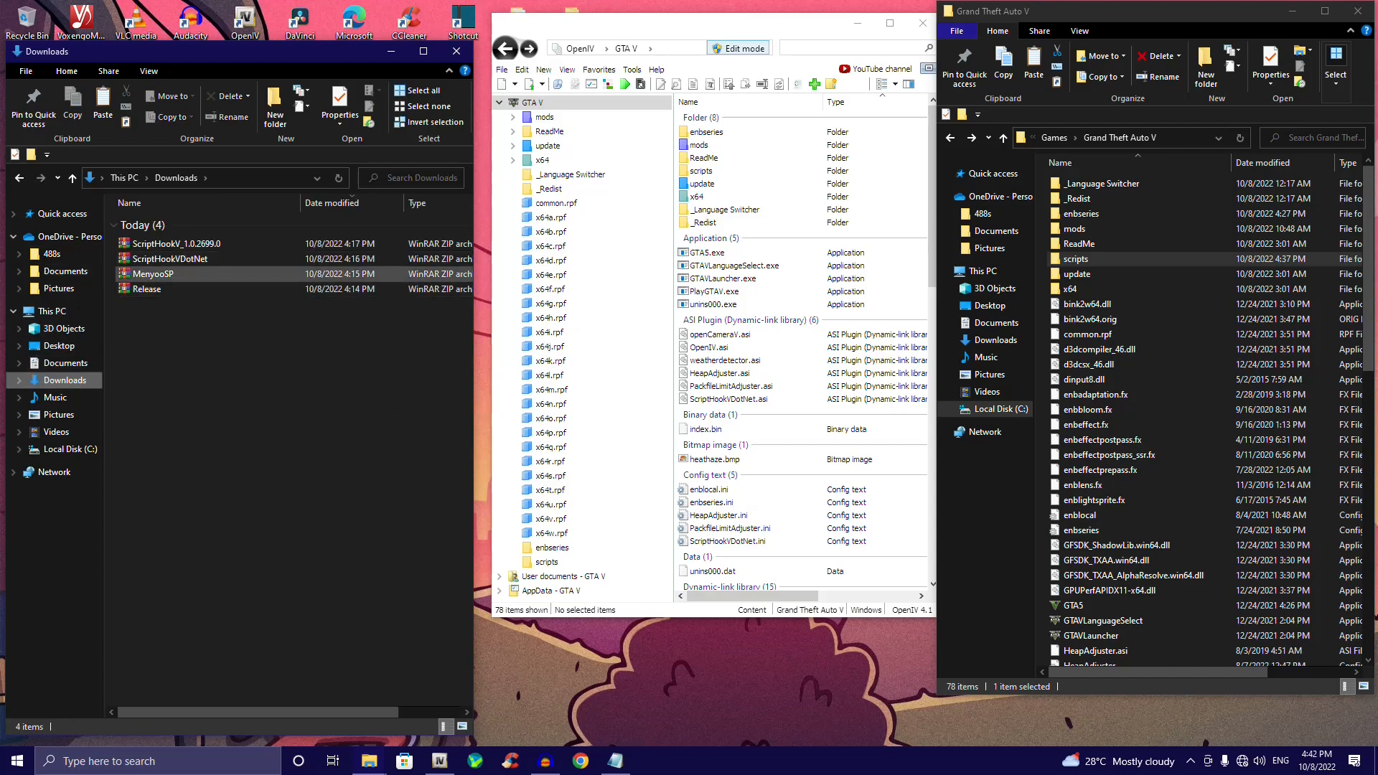
pyautogui.rightClick(143, 274)
pyautogui.click(186, 353)
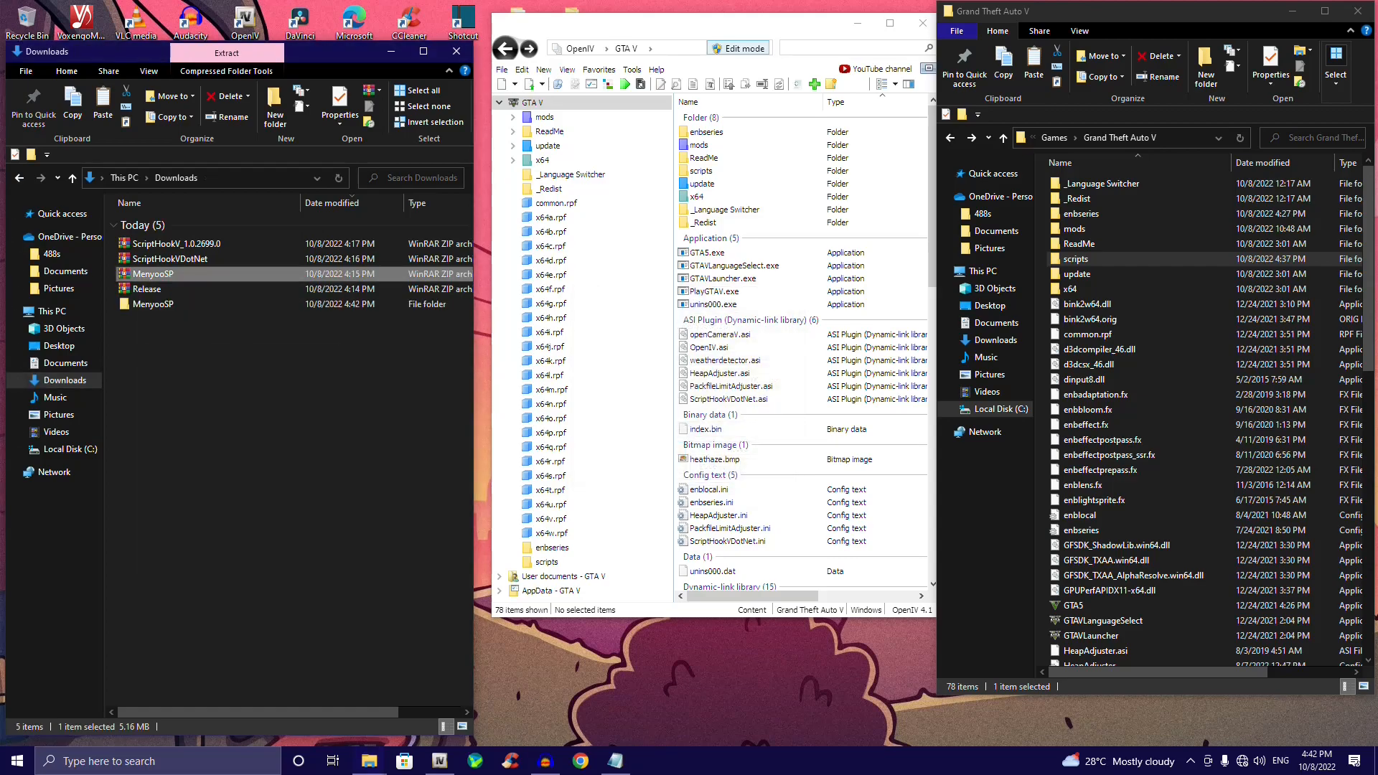
# Step: Copy the menyooStuff folder and Menyoo.asi from the extracted MenyooSP folder into the main GTA V folder, and close the Downloads window
pyautogui.doubleClick(153, 304)
pyautogui.click(158, 223)
pyautogui.keyDown('ctrl'); pyautogui.click(155, 253); pyautogui.keyUp('ctrl')
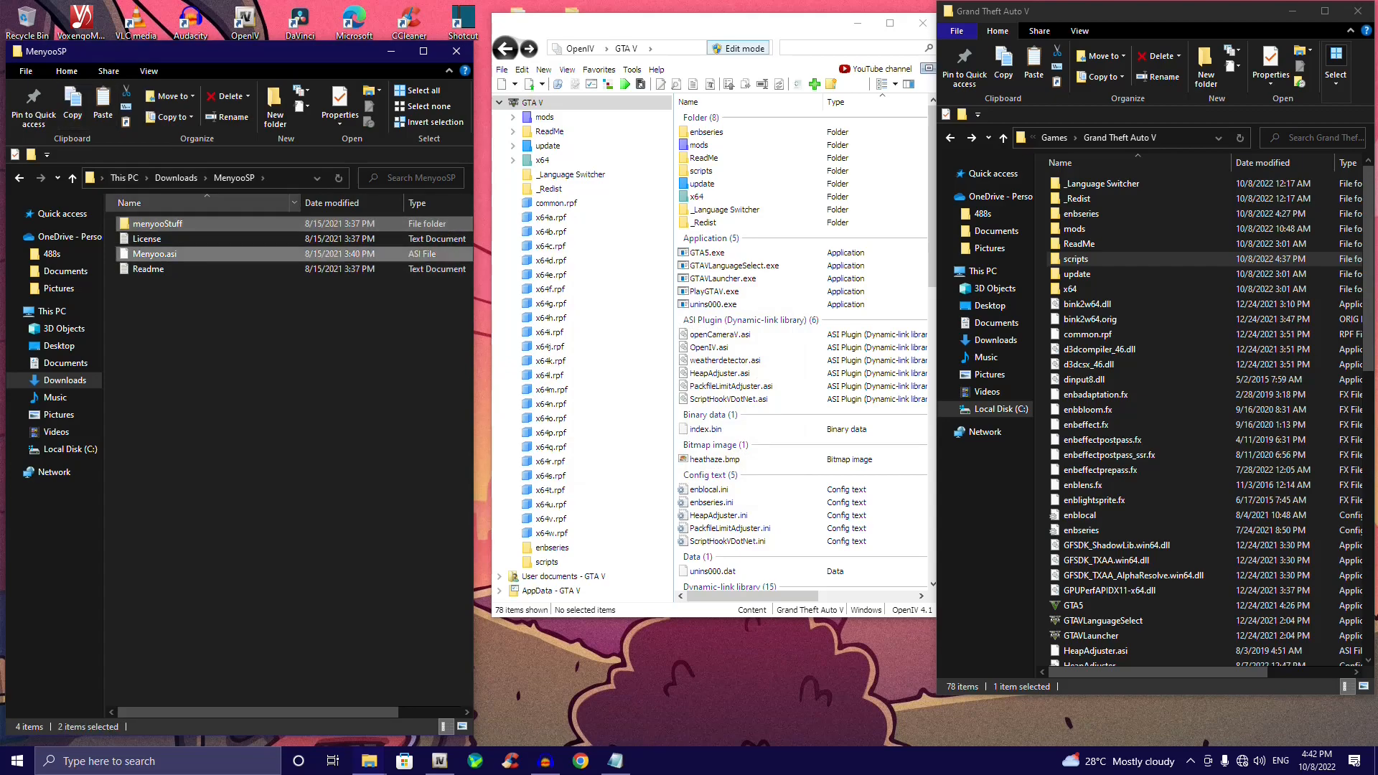
pyautogui.moveTo(154, 253); pyautogui.dragTo(753, 344)
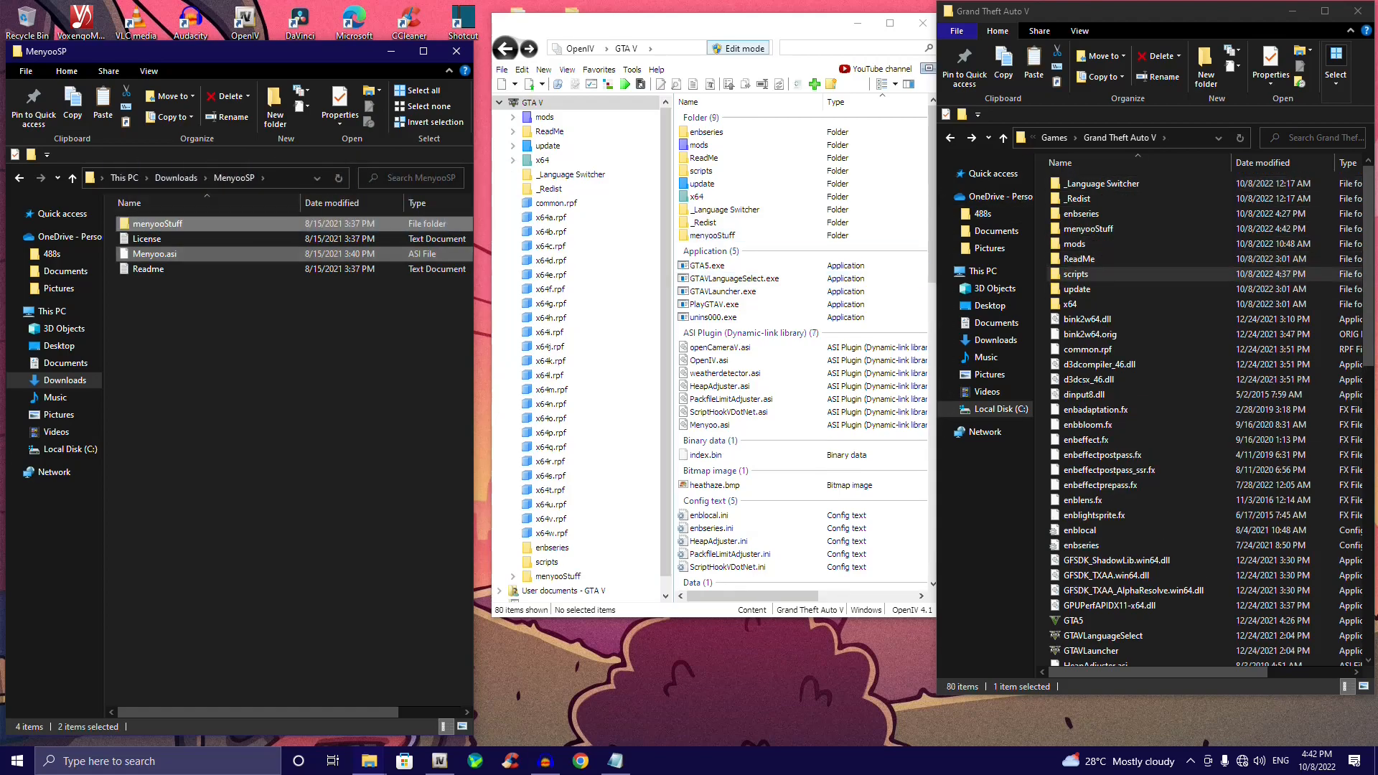
pyautogui.click(72, 178)
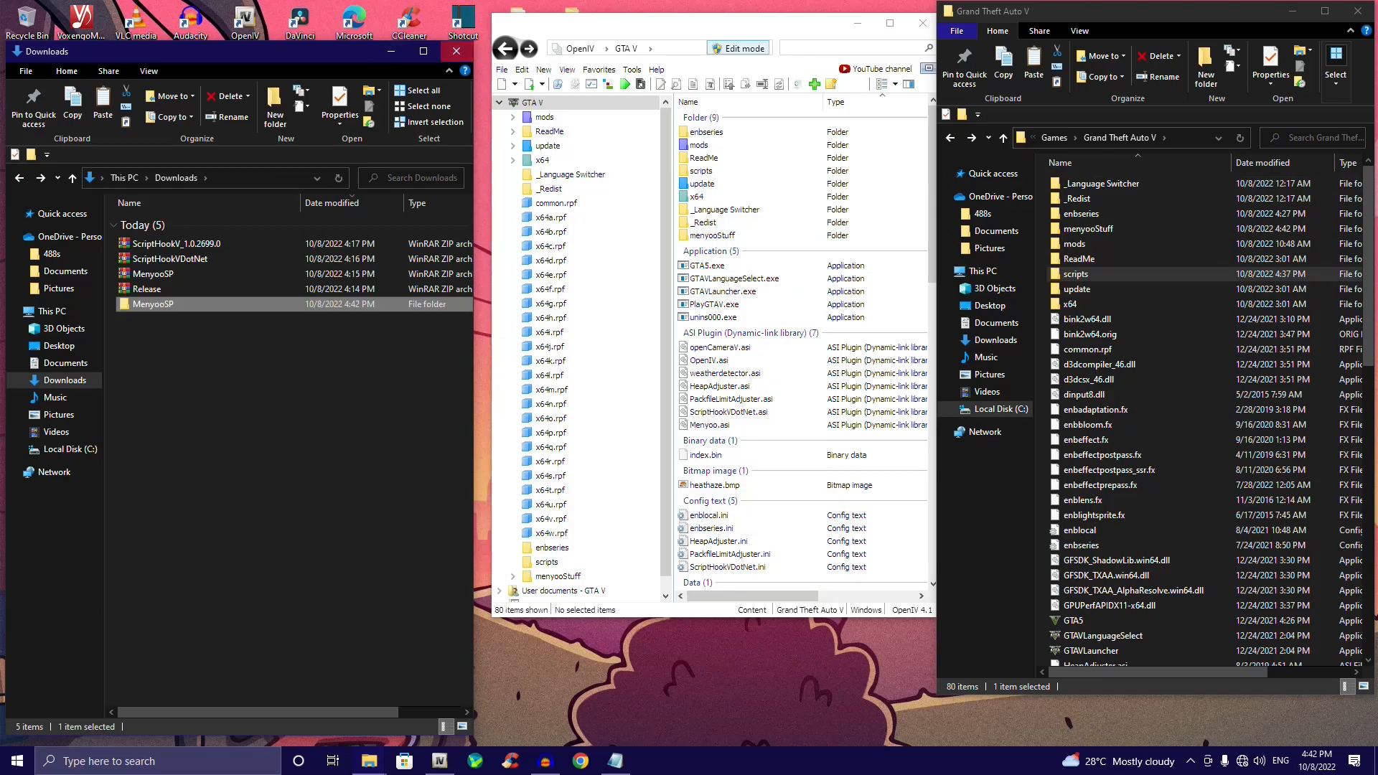
pyautogui.click(457, 51)
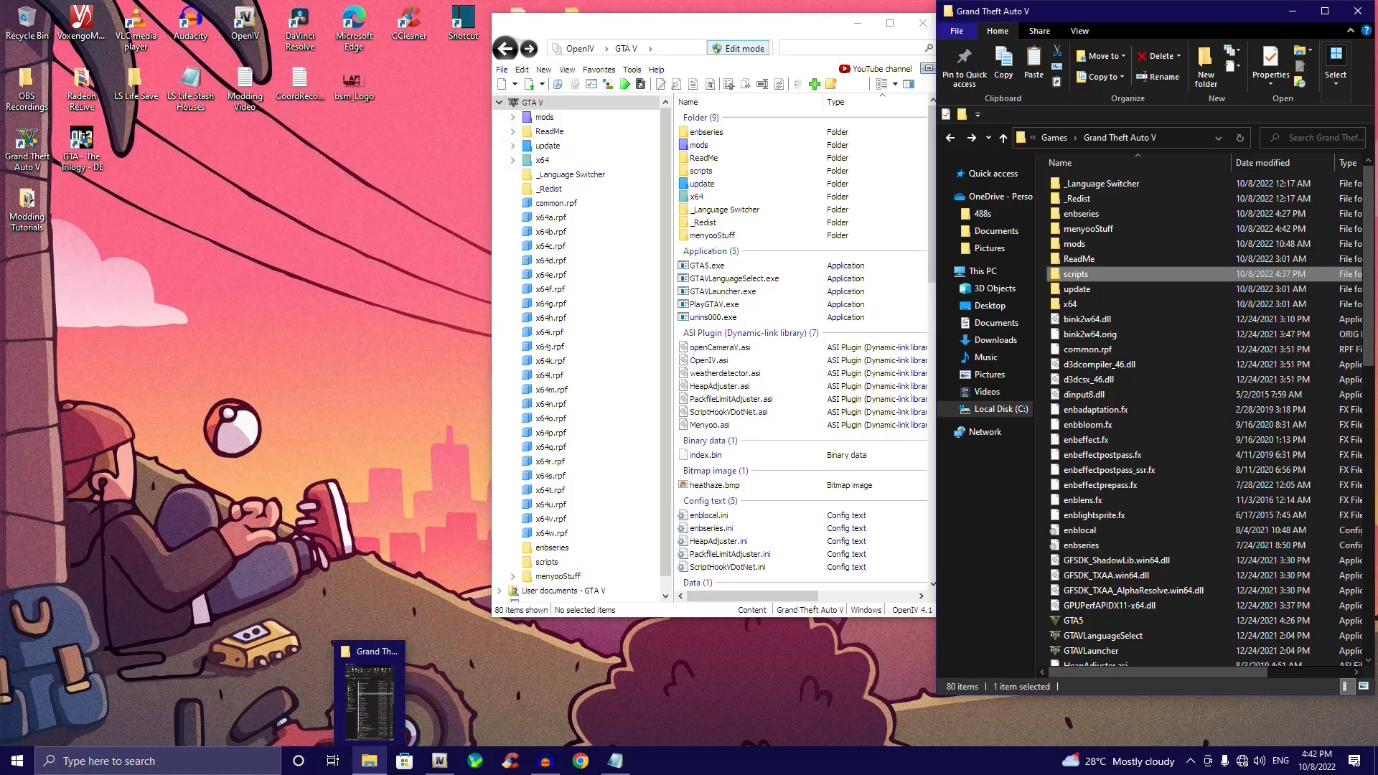
# Step: Copy TrainerV.asi and the trainerv configuration file from the TrainerV folder in Modding Tutorials into the main GTA V folder
pyautogui.doubleClick(26, 205)
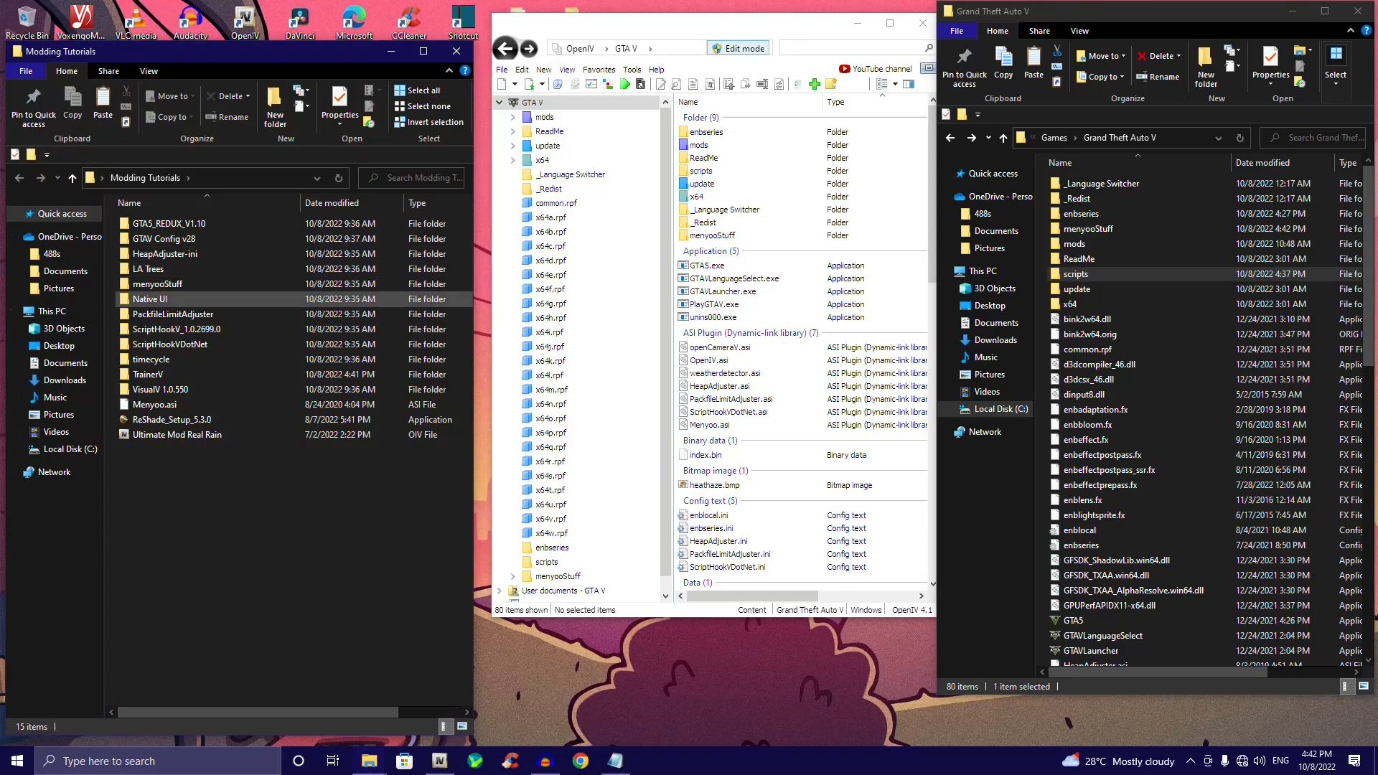
pyautogui.click(147, 374)
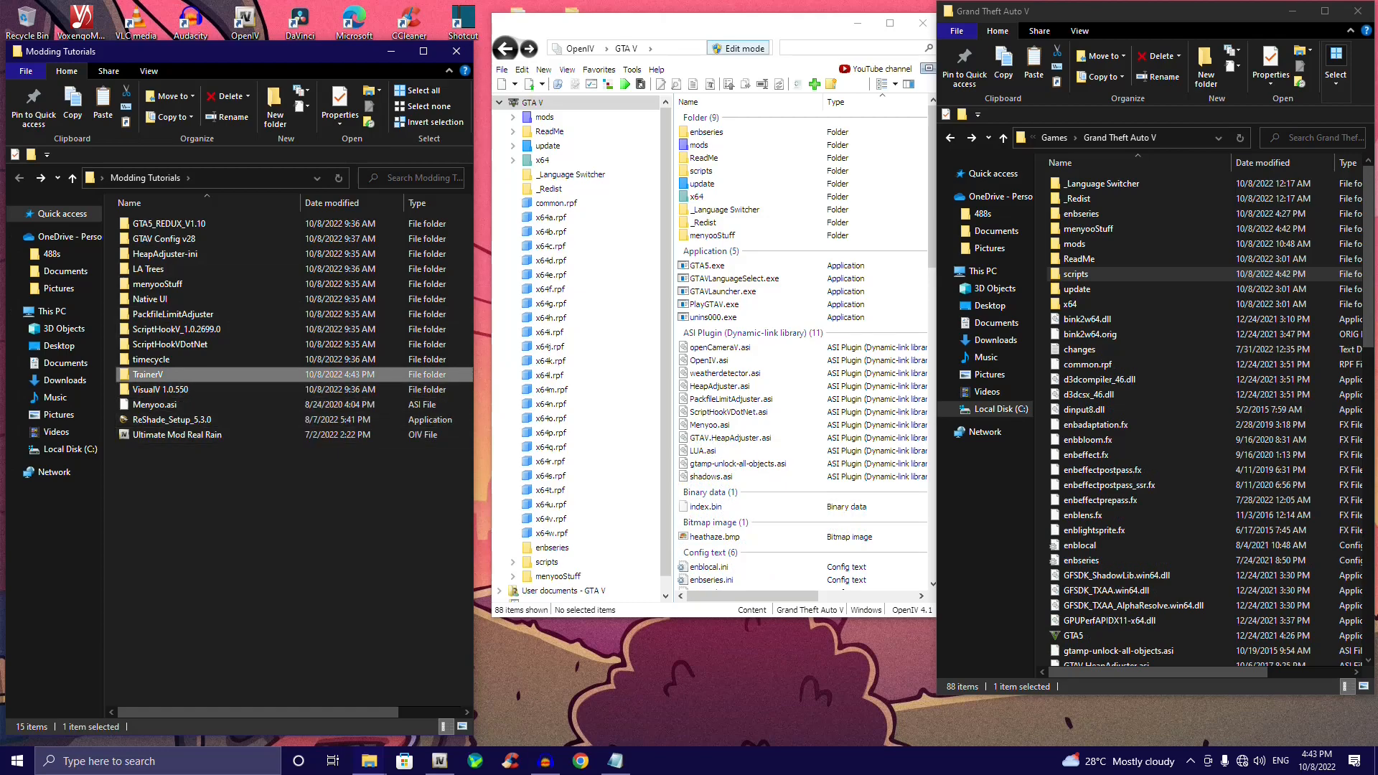
pyautogui.doubleClick(147, 374)
pyautogui.moveTo(165, 282); pyautogui.dragTo(507, 342)
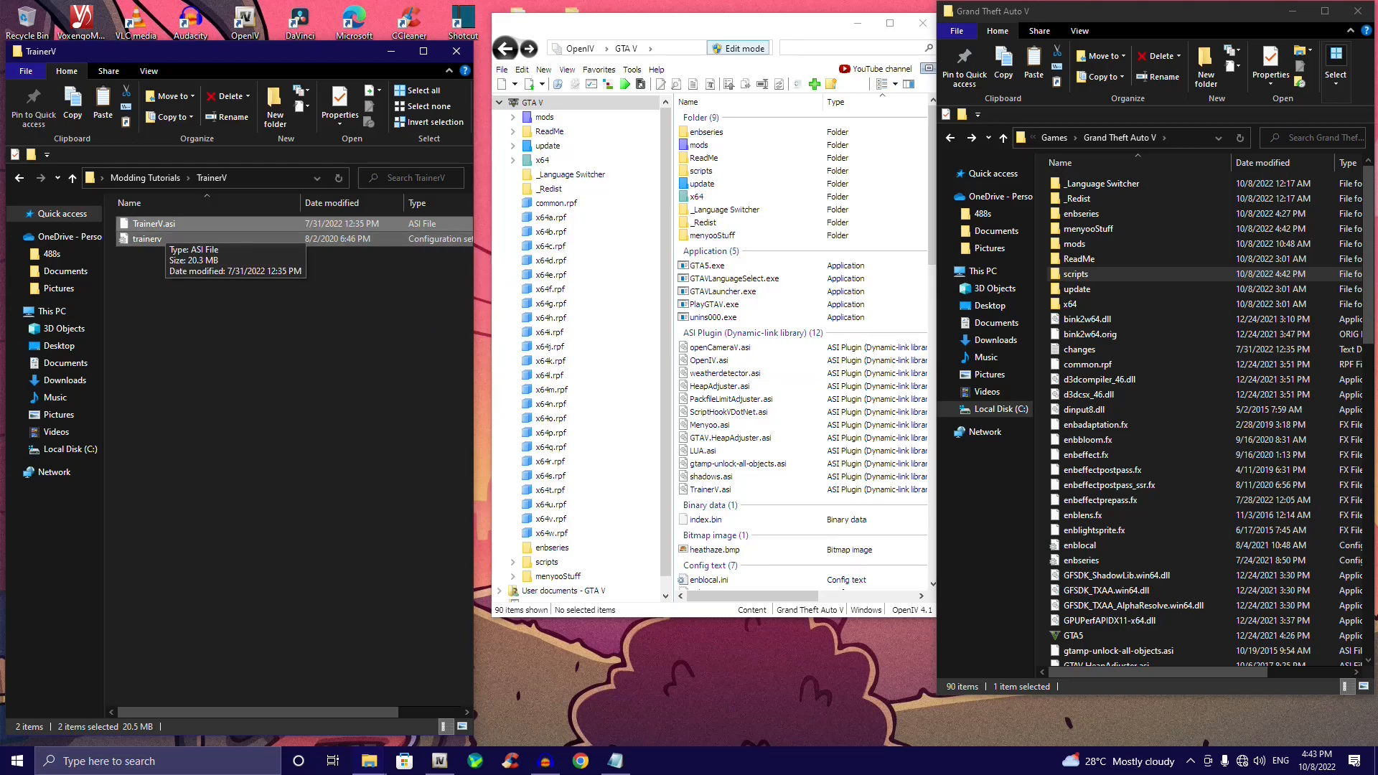
pyautogui.scroll(-2, 718, 287)
pyautogui.scroll(2, 718, 323)
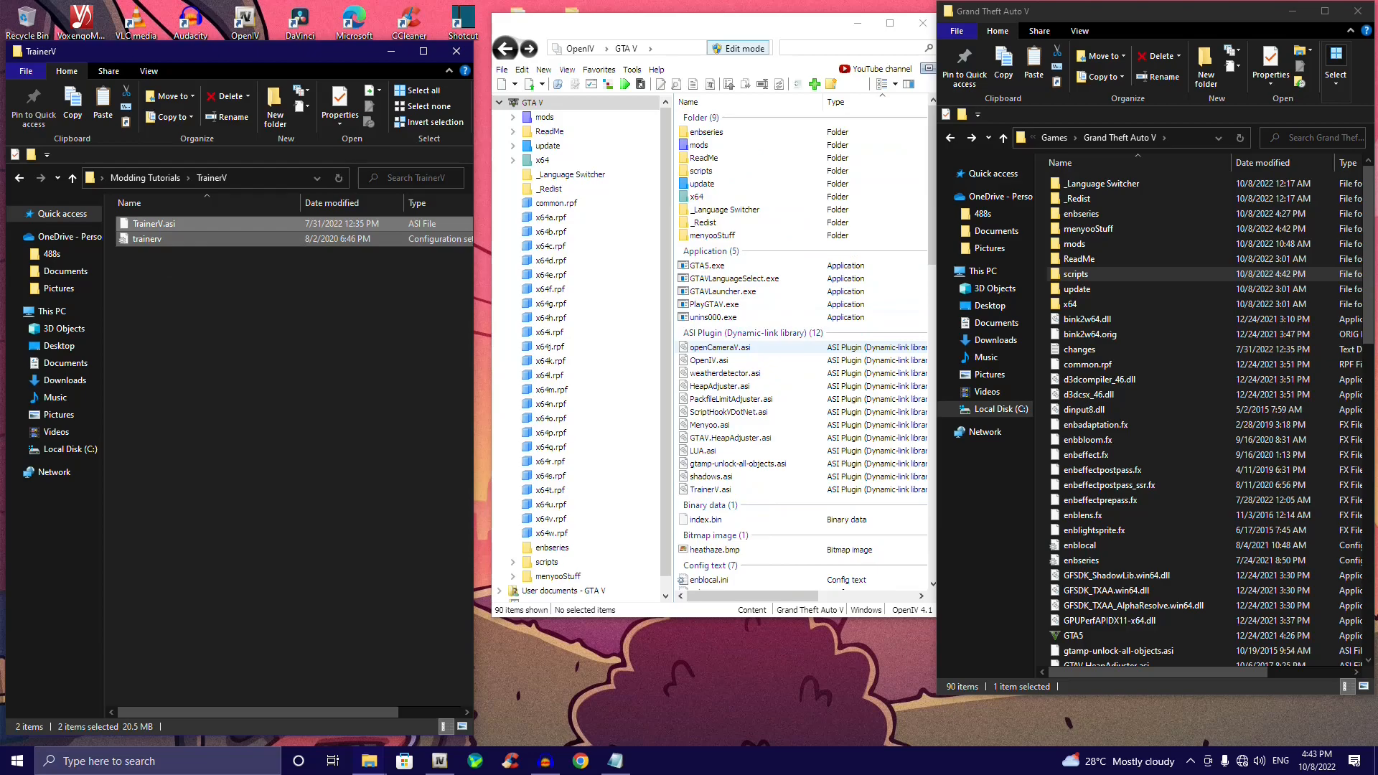
pyautogui.scroll(-4, 718, 347)
pyautogui.scroll(4, 718, 348)
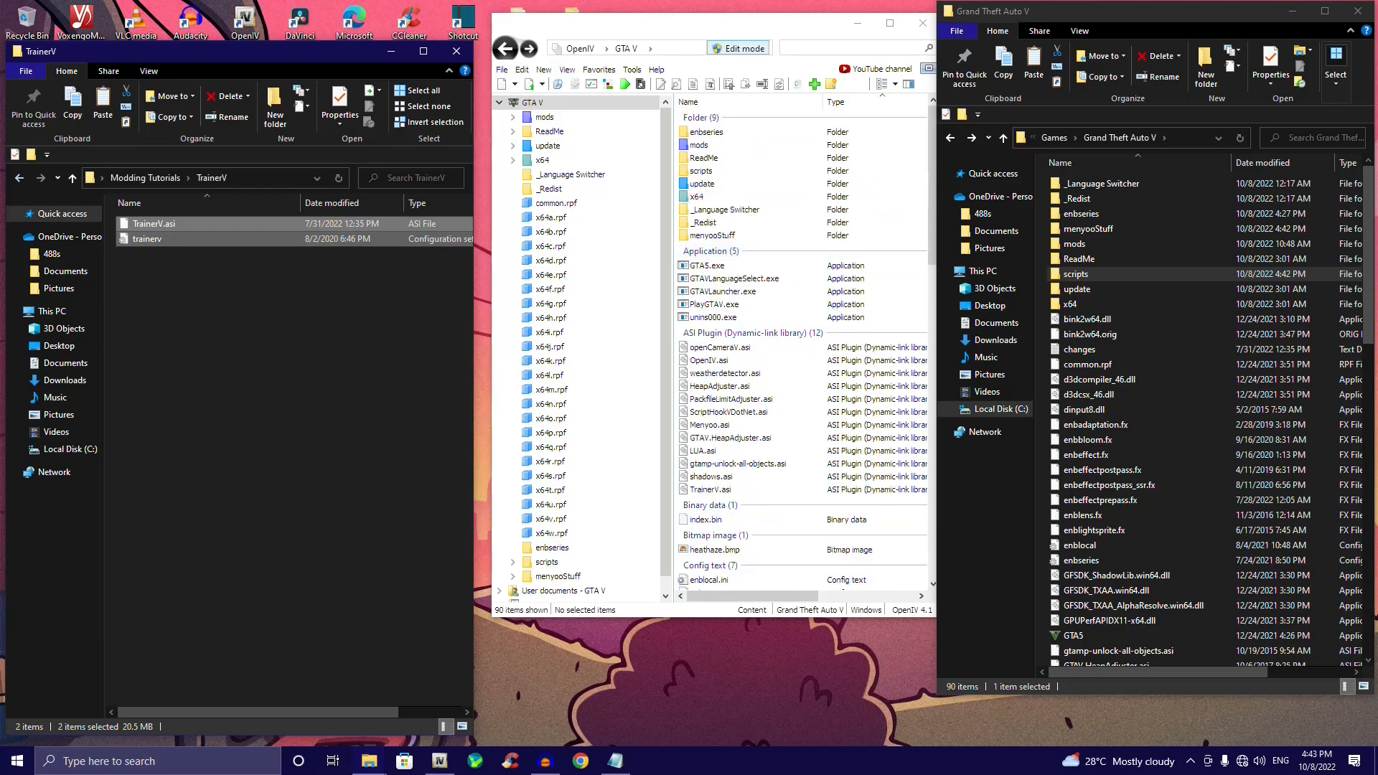
pyautogui.hotkey('alt', 'Left')
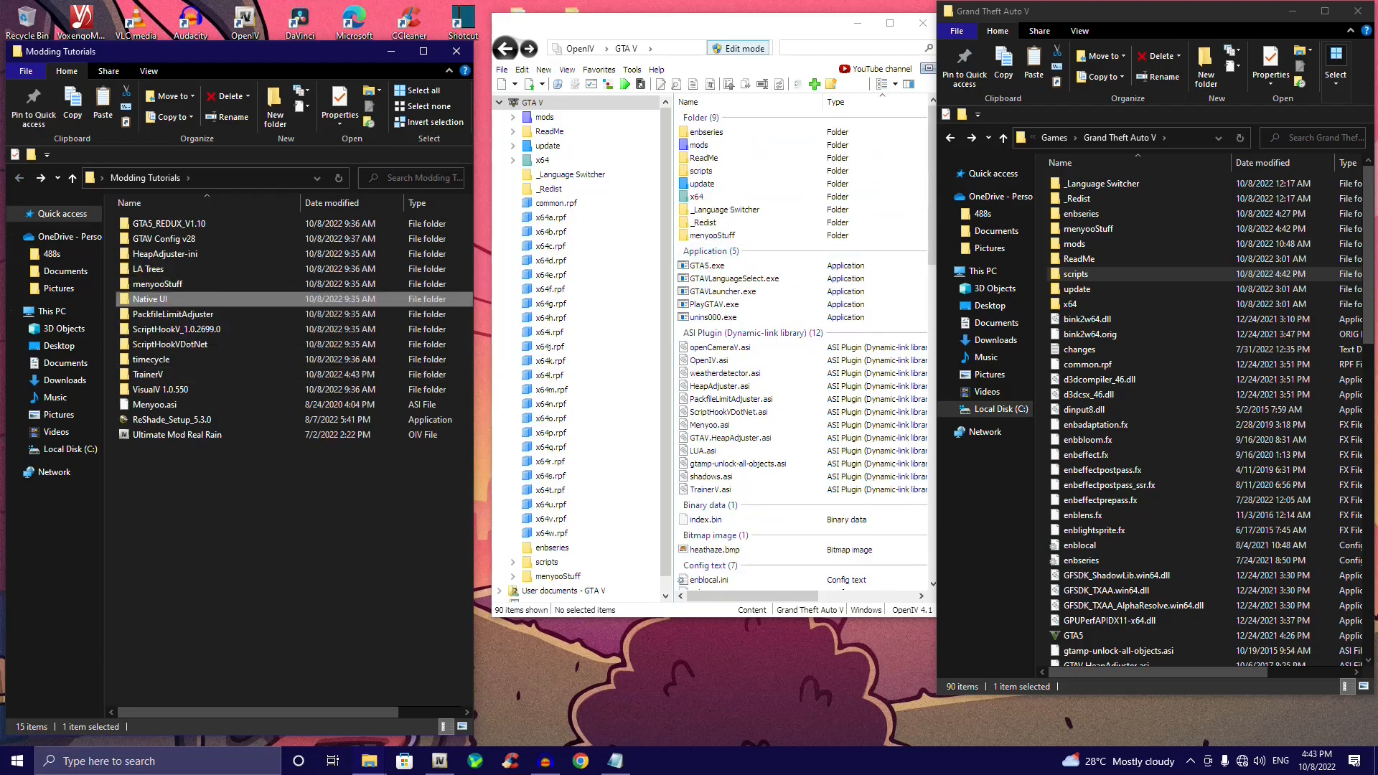
# Step: Compare the files in the Native UI folder with the contents of the game's scripts folder in OpenIV
pyautogui.press('Return')
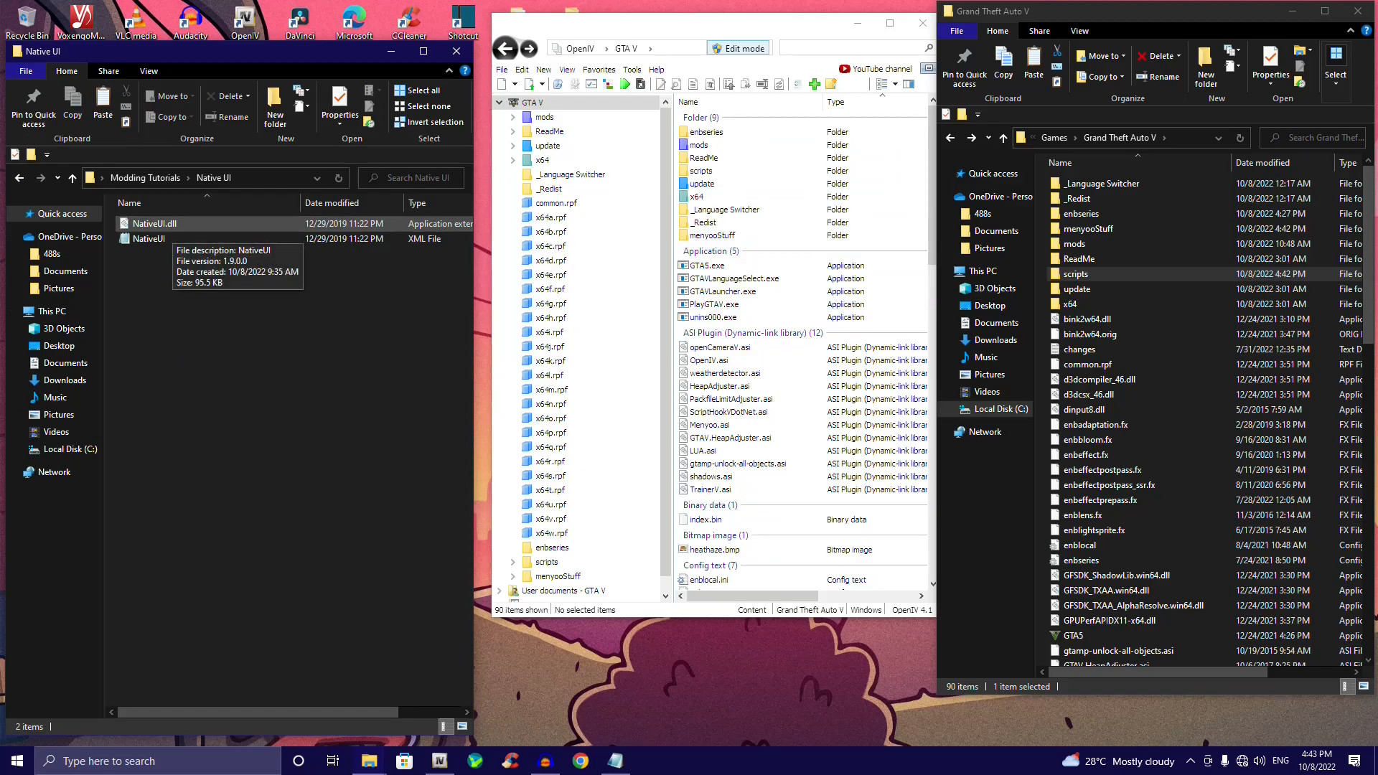
pyautogui.click(701, 171)
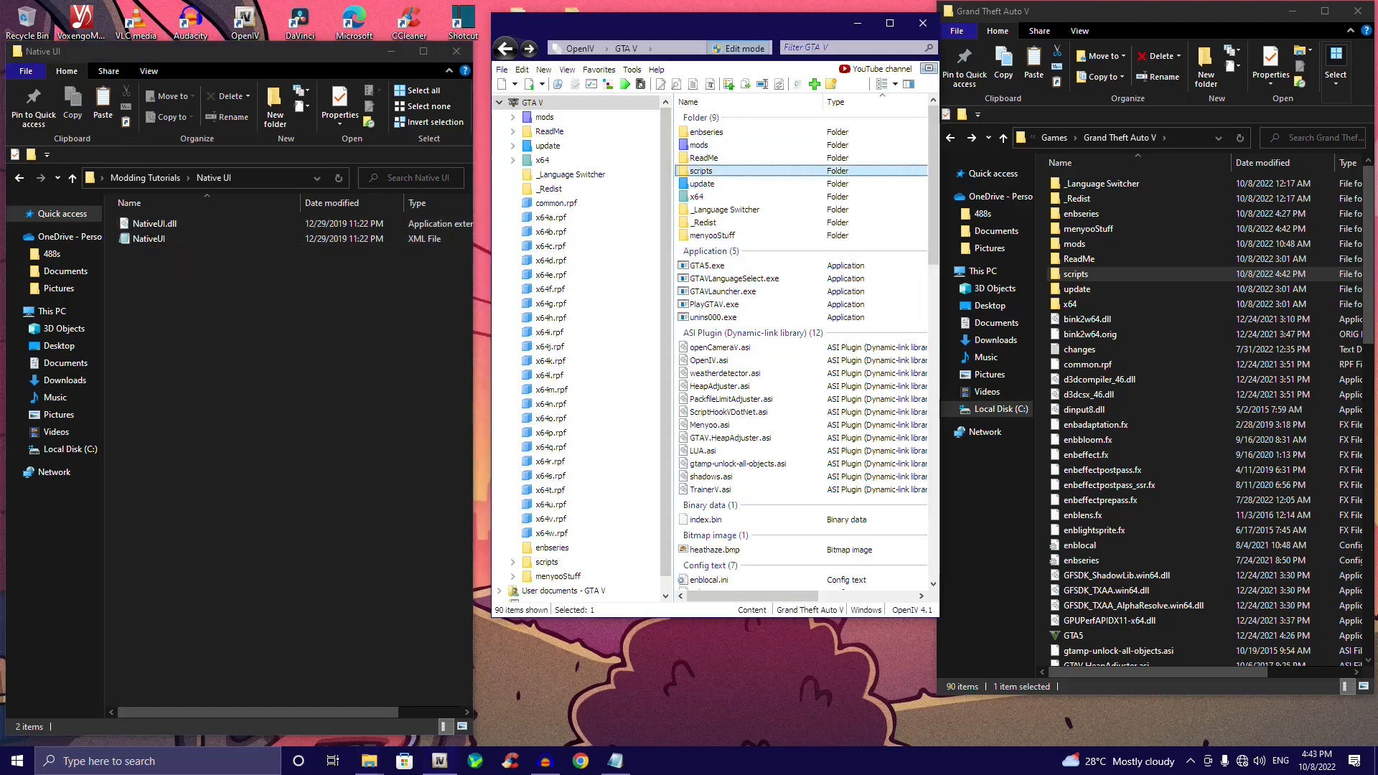
pyautogui.press('Return')
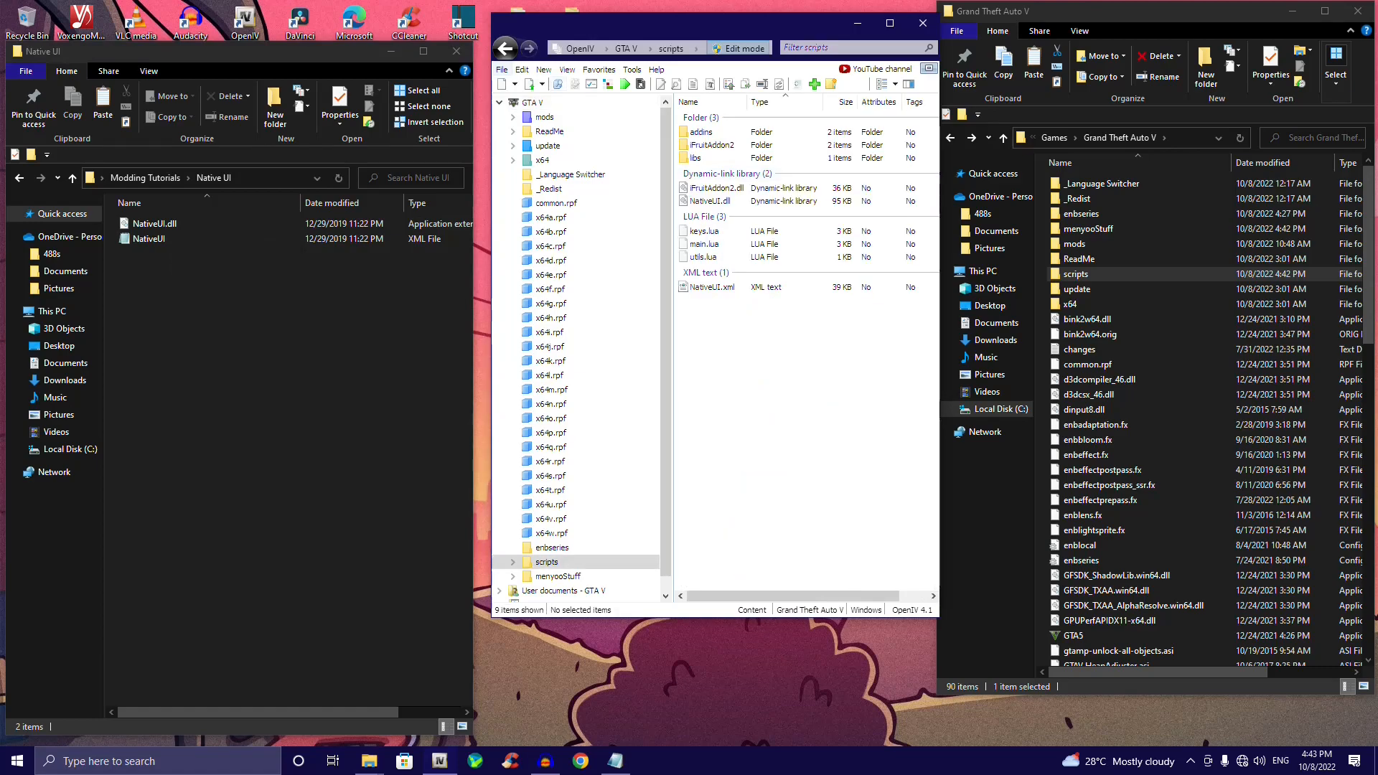
pyautogui.click(505, 48)
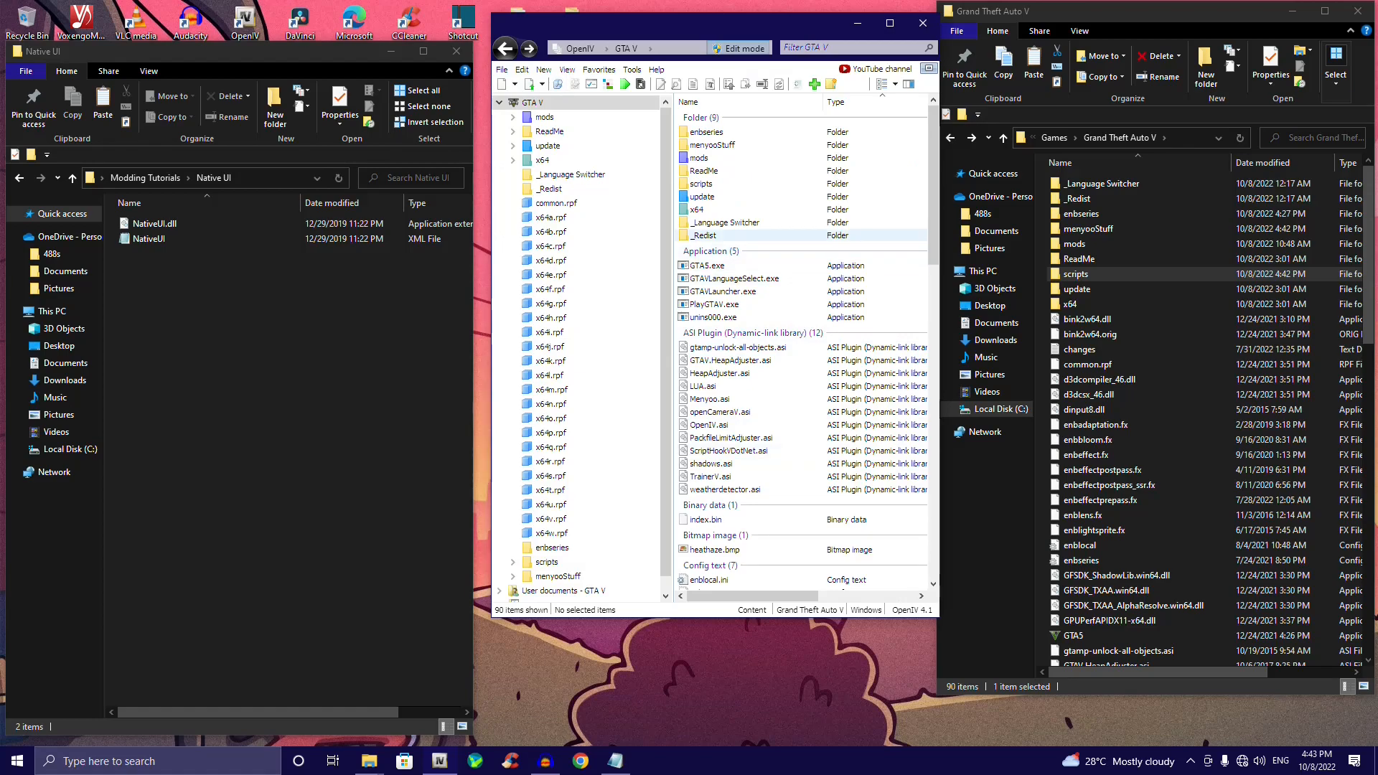
pyautogui.doubleClick(701, 183)
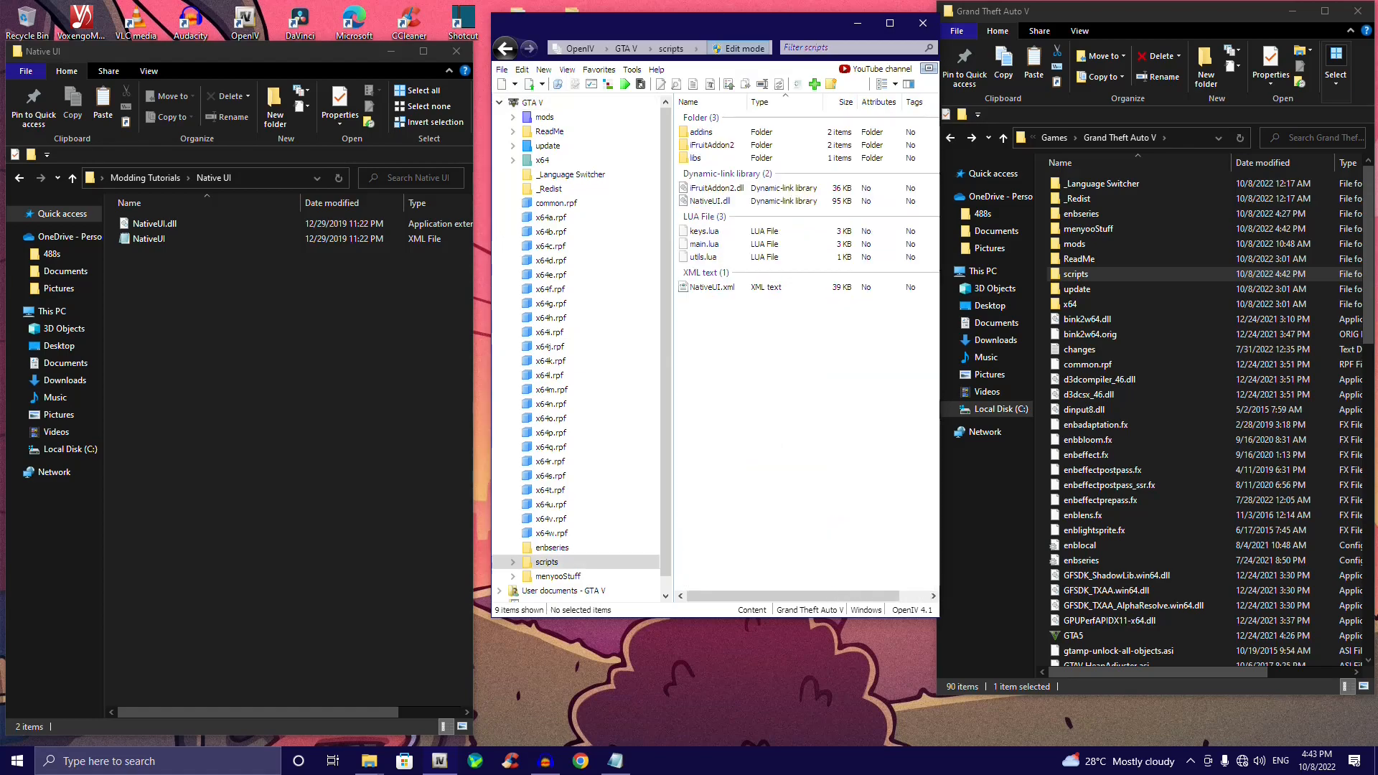
pyautogui.click(506, 48)
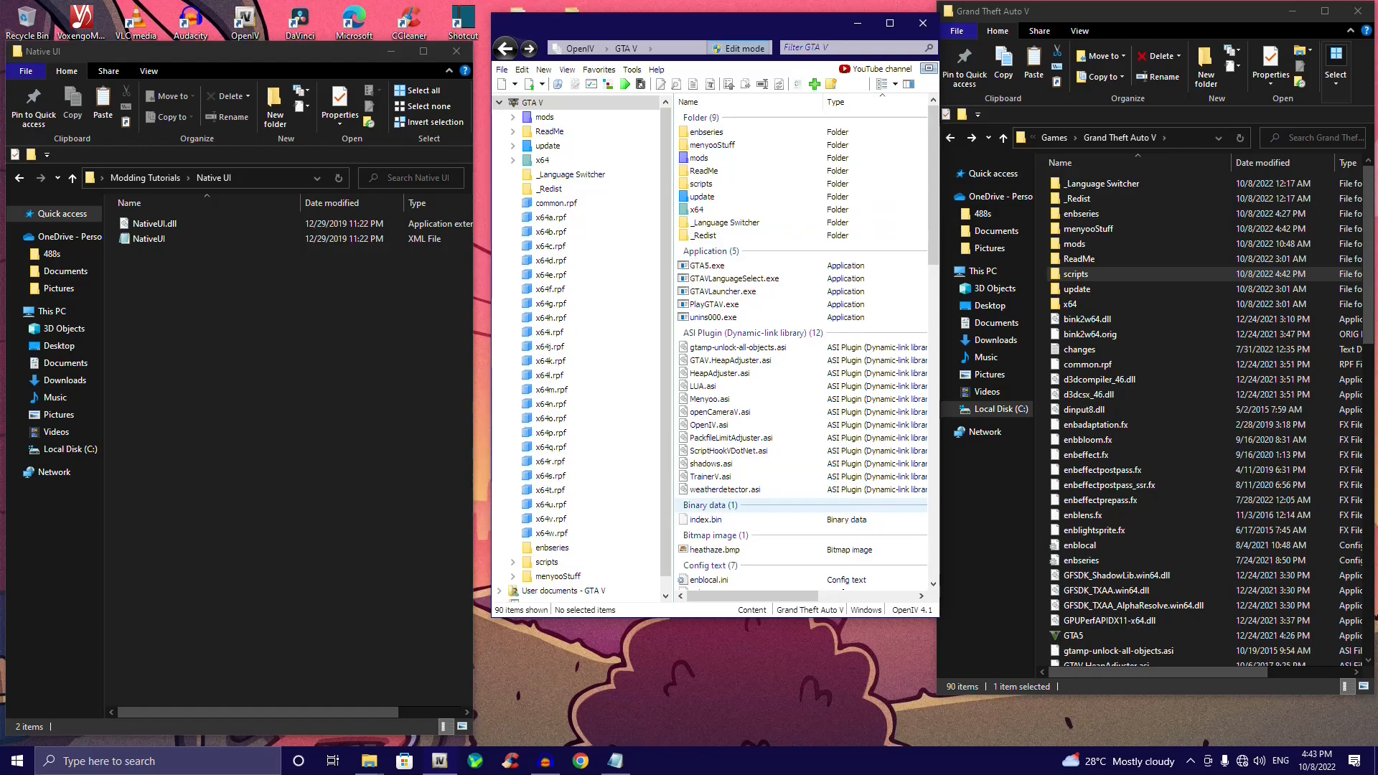
pyautogui.click(19, 178)
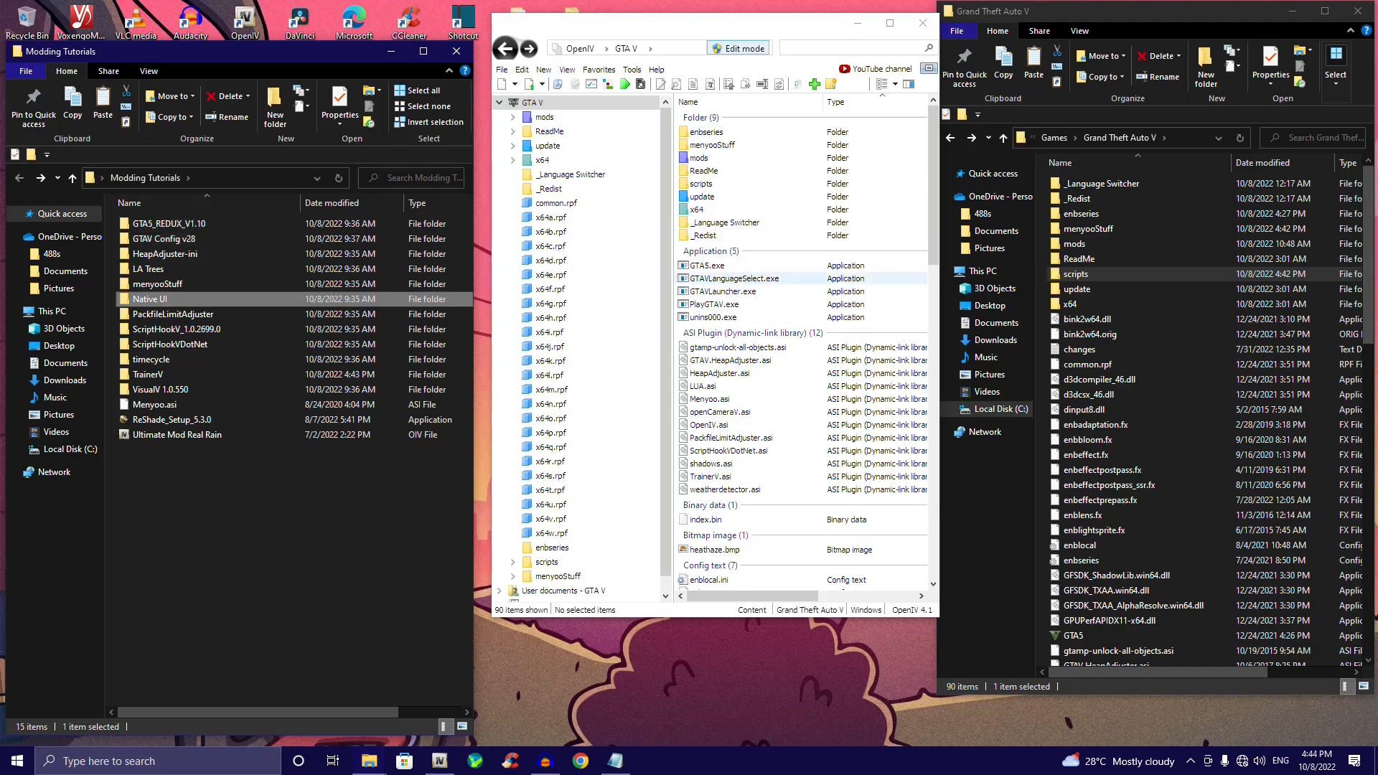
# Step: Open the game's mods\update\x64\dlcpacks folder in File Explorer alongside the LA Trees folder from Modding Tutorials
pyautogui.doubleClick(1075, 243)
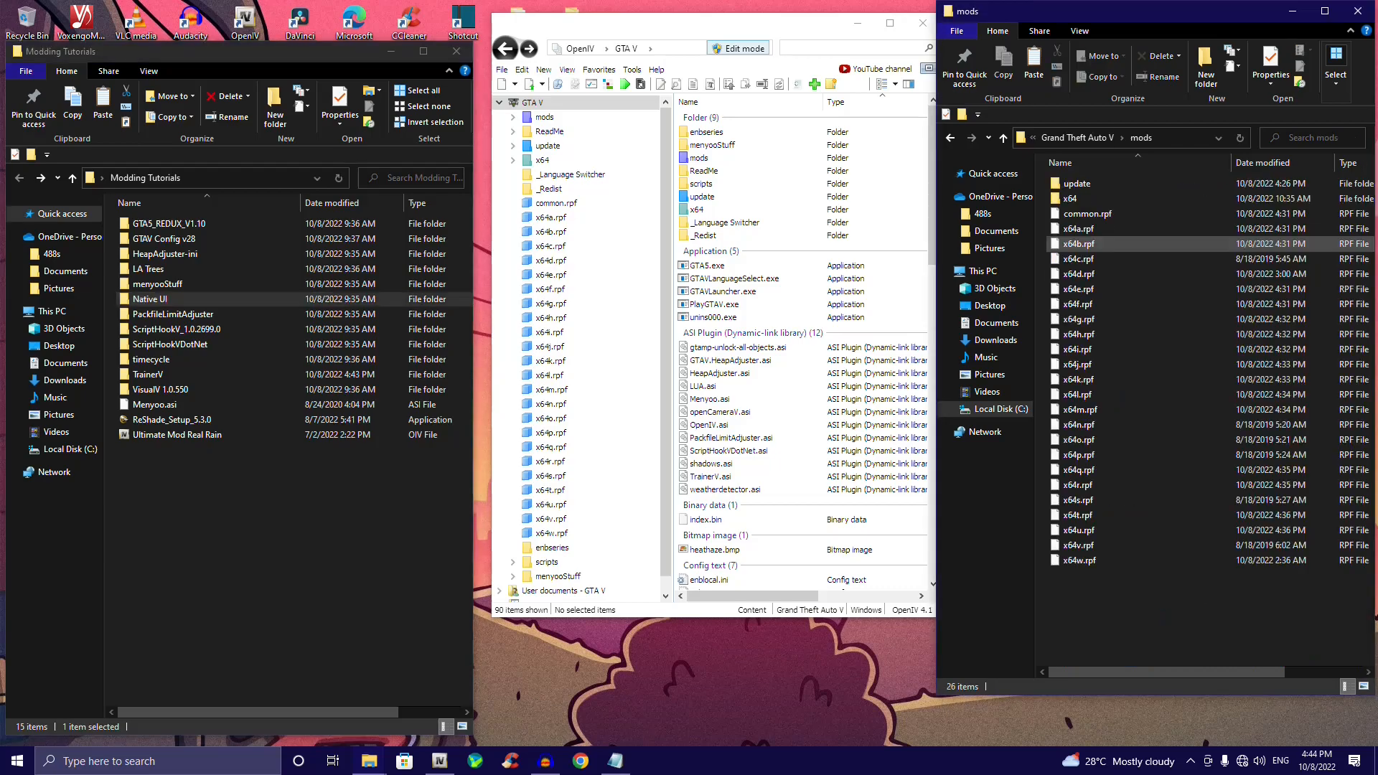
pyautogui.doubleClick(1074, 183)
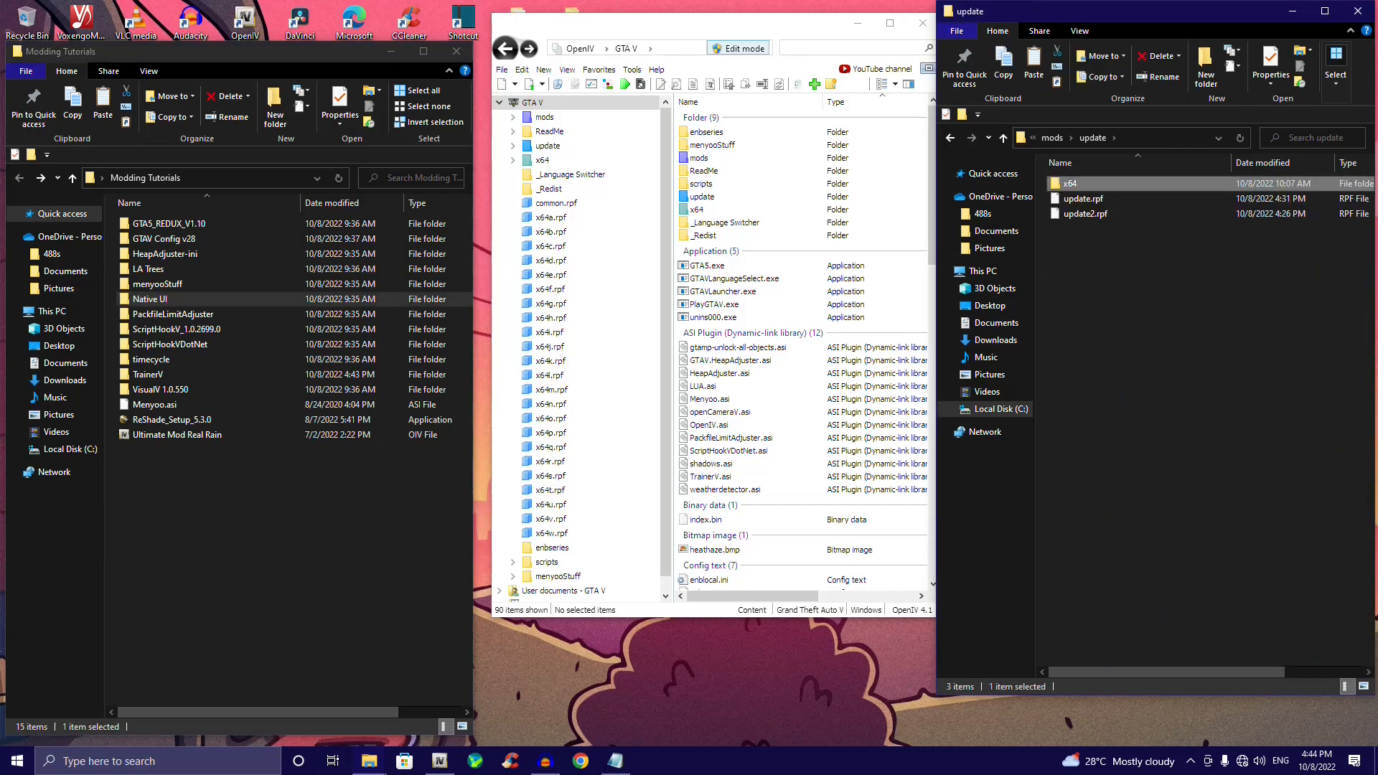
pyautogui.doubleClick(1069, 183)
pyautogui.doubleClick(1074, 184)
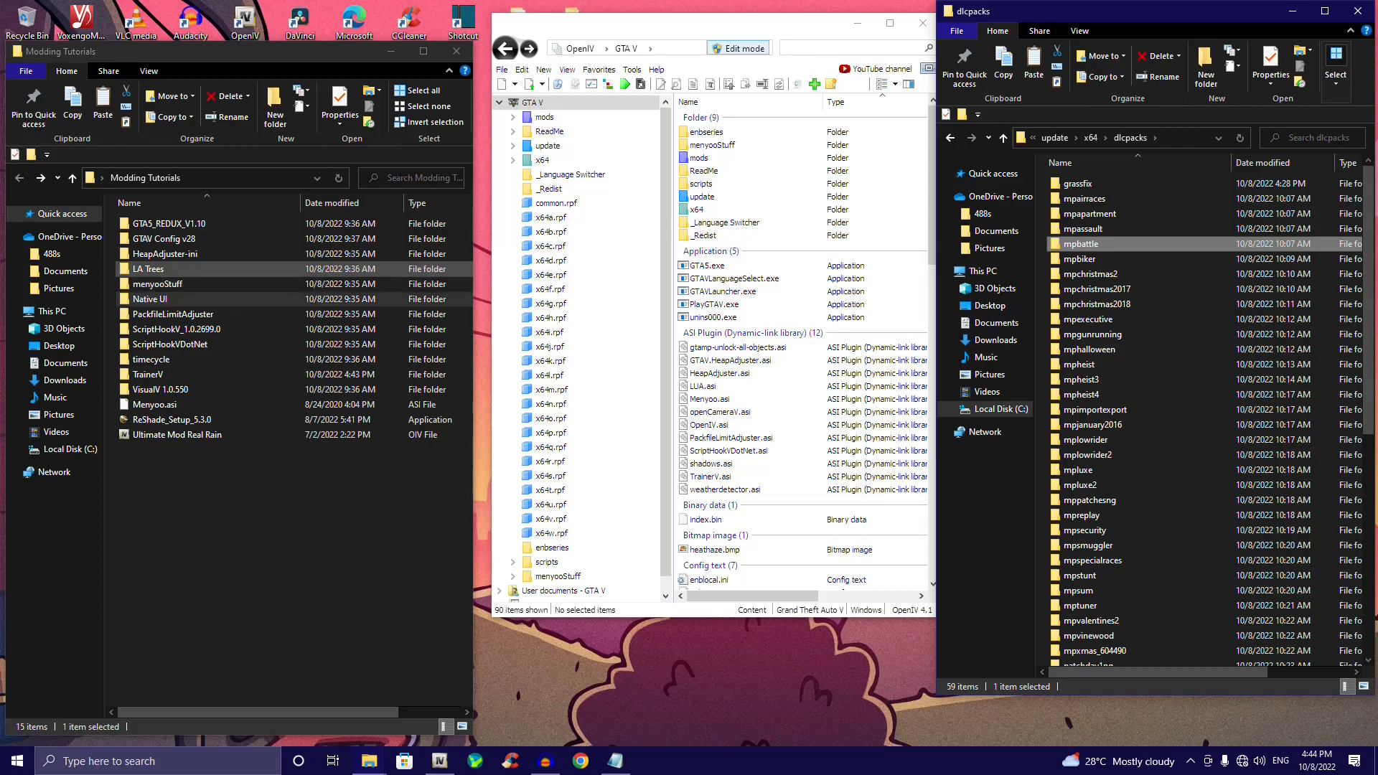
pyautogui.click(149, 269)
pyautogui.press('Return')
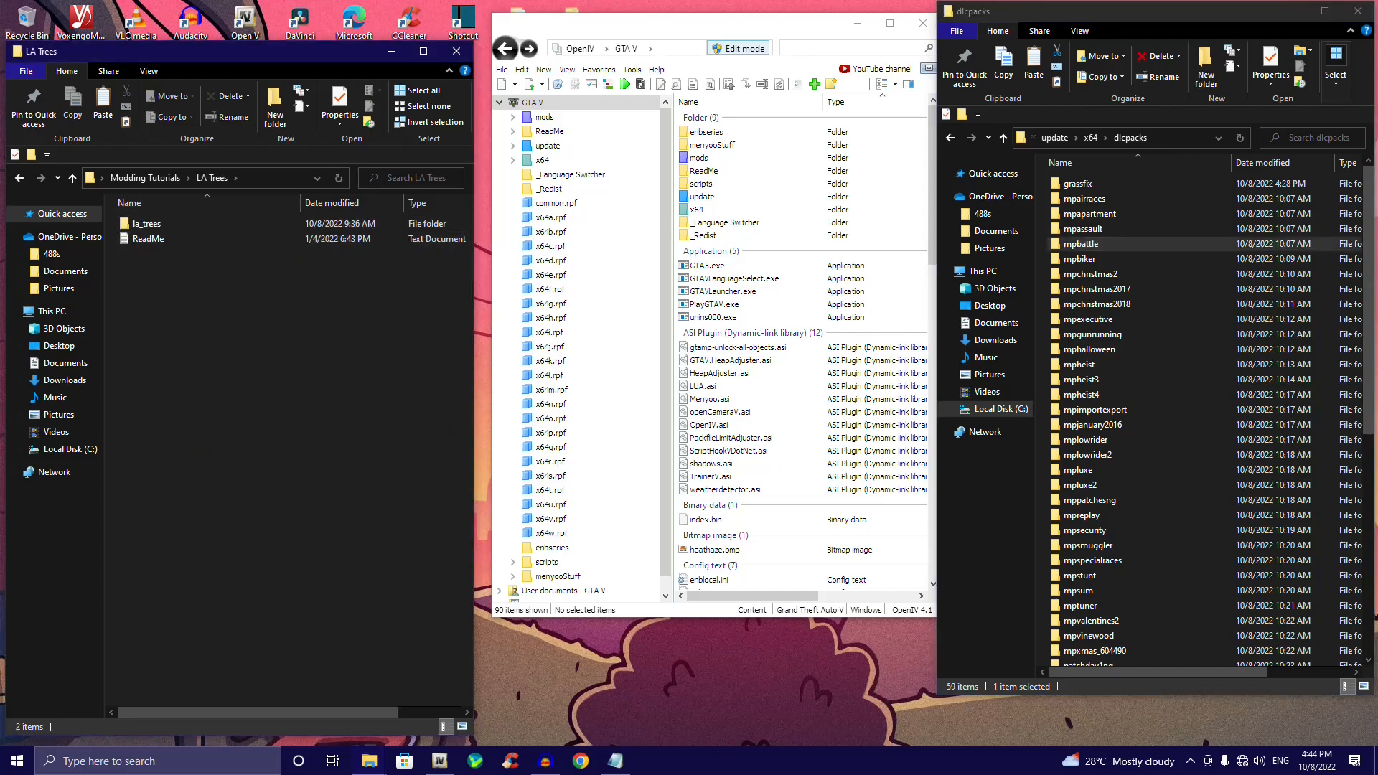
pyautogui.hotkey('alt', 'Left')
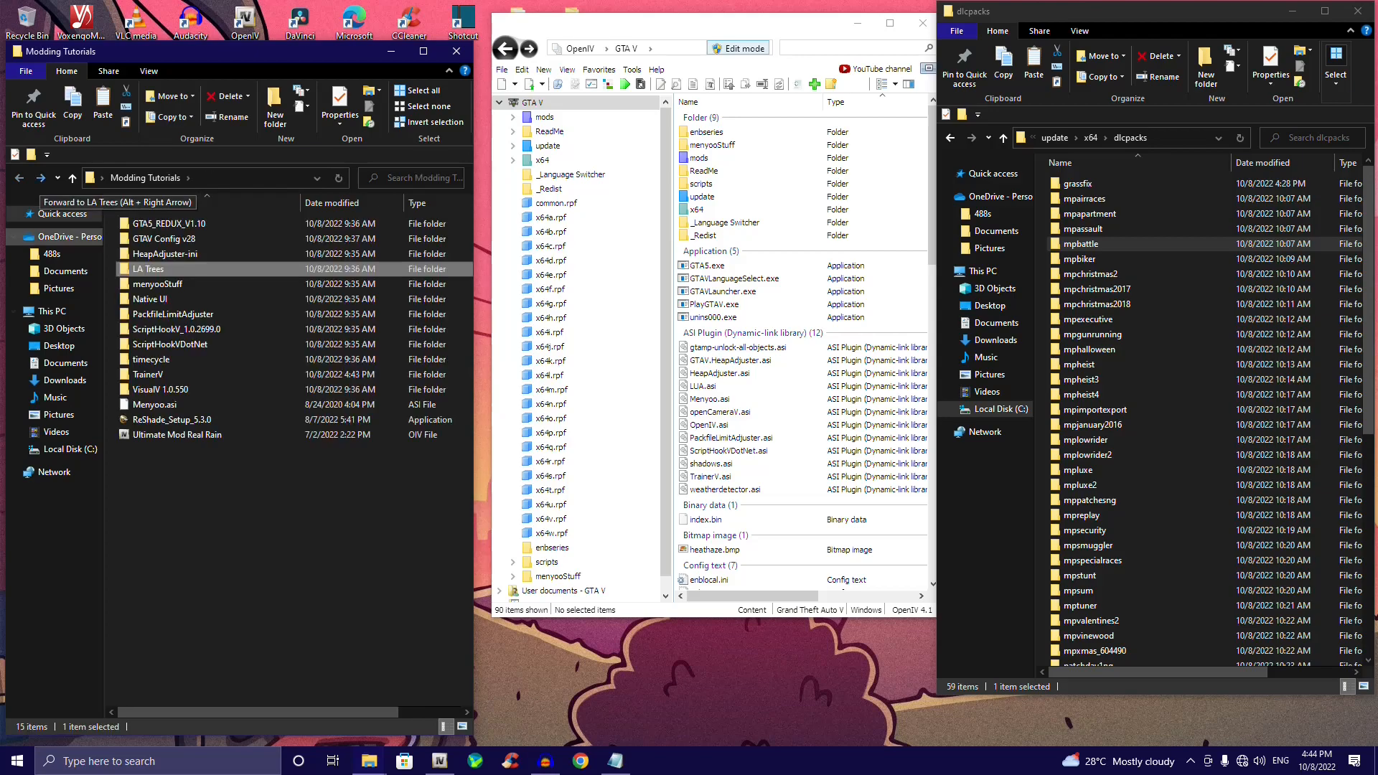
pyautogui.doubleClick(149, 269)
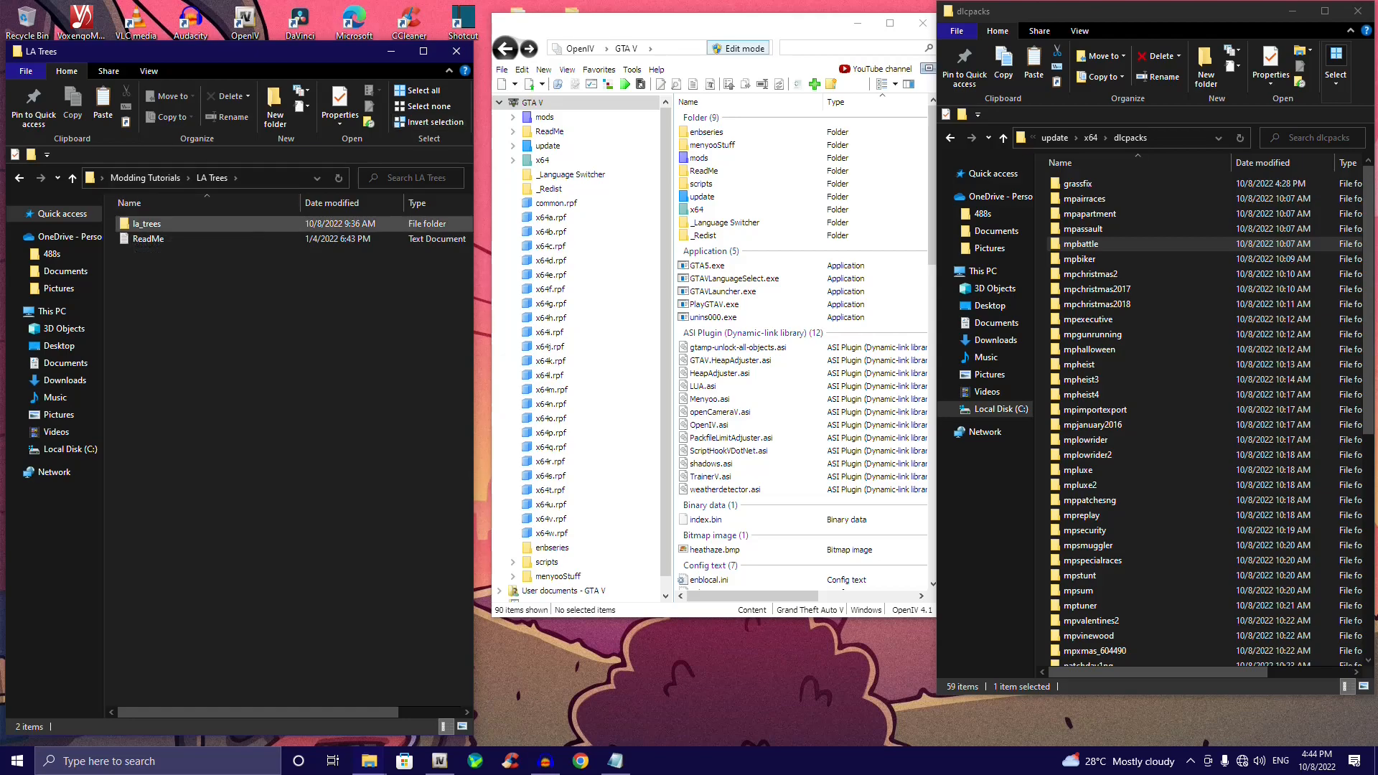
# Step: In OpenIV, open common\data inside mods\update\update.rpf, look into its timecycle folder, and return to the XML files in data
pyautogui.click(660, 25)
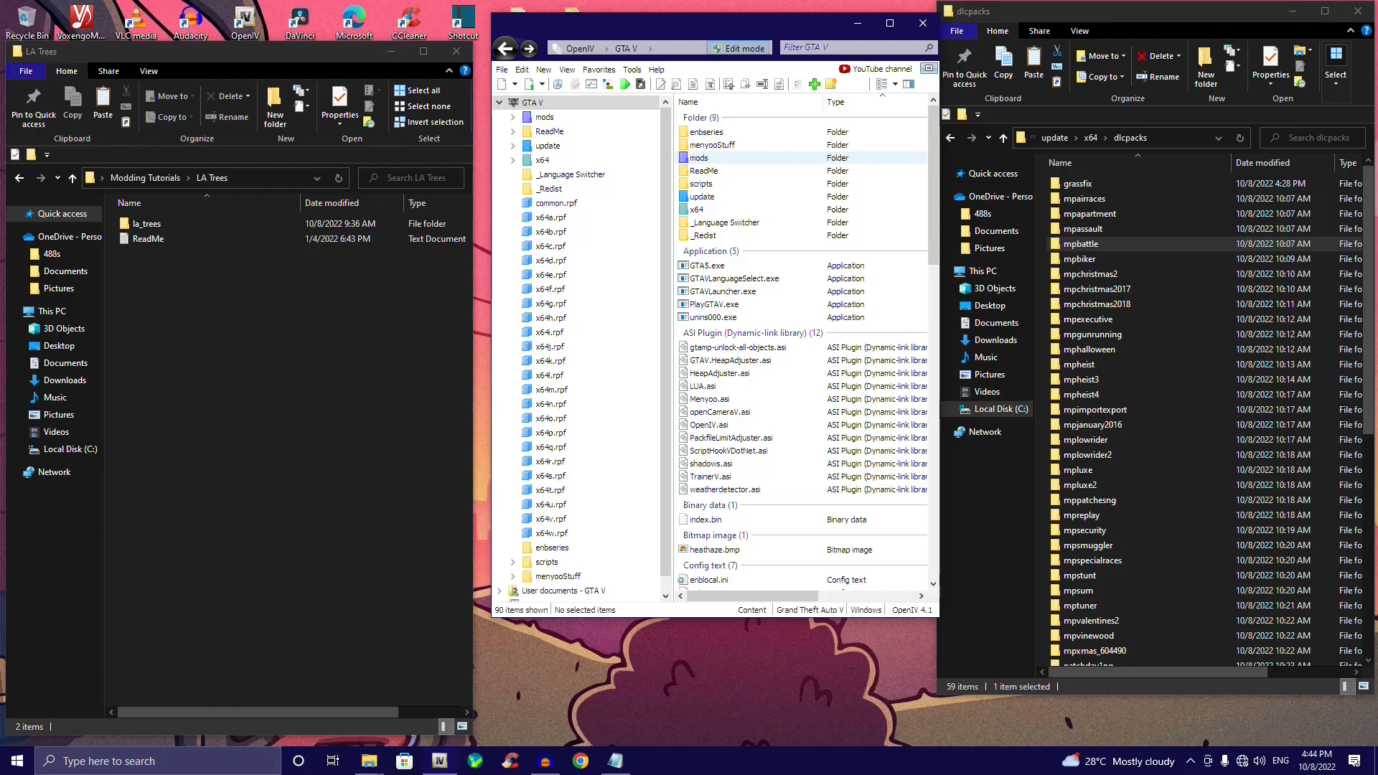
pyautogui.doubleClick(700, 157)
pyautogui.doubleClick(700, 132)
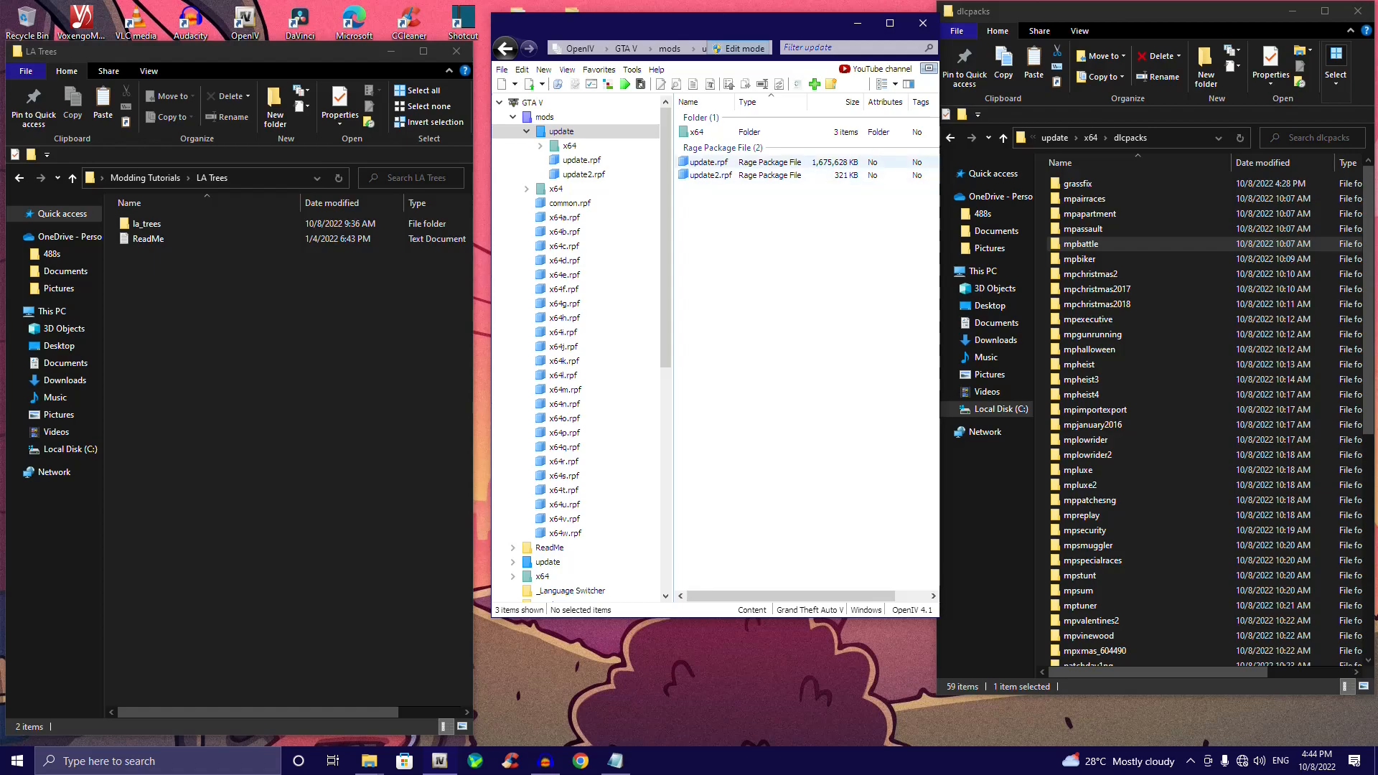
pyautogui.doubleClick(707, 162)
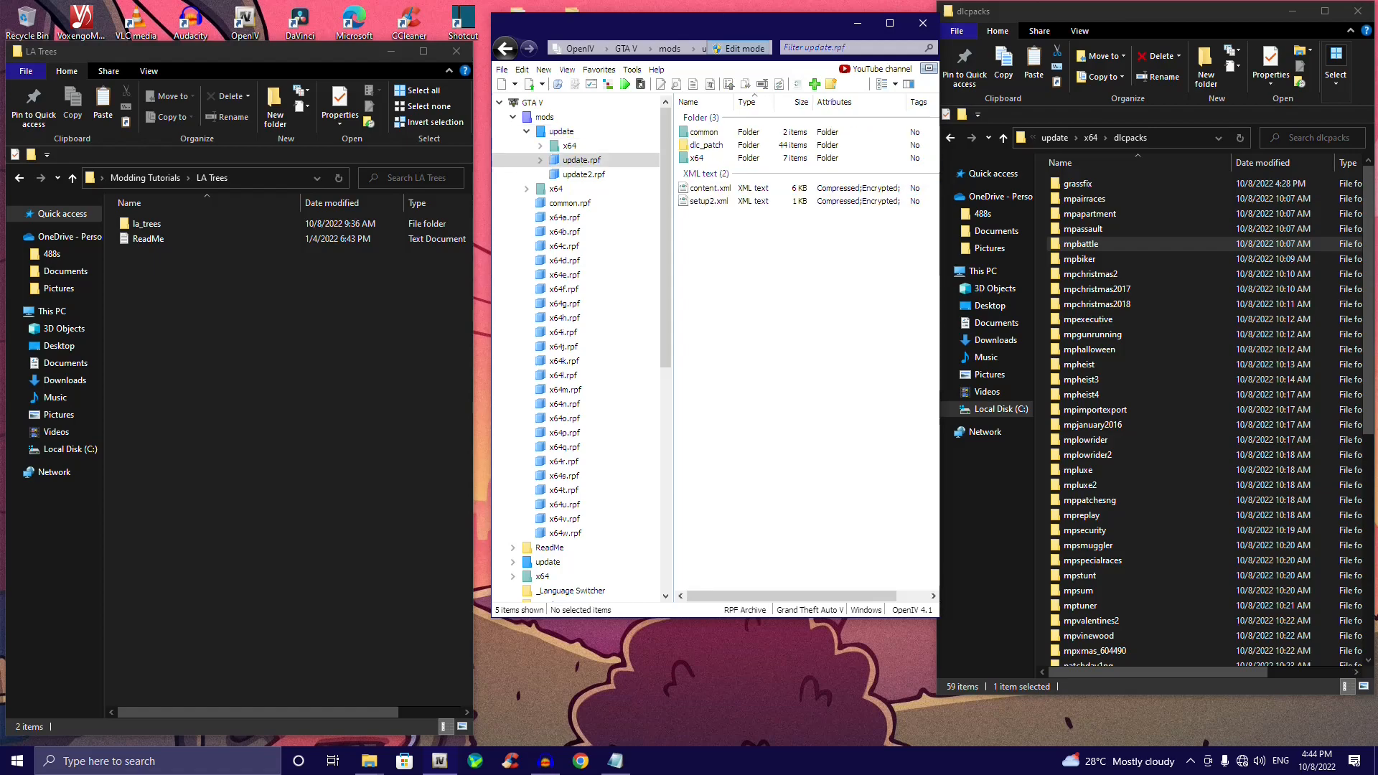
pyautogui.doubleClick(704, 133)
pyautogui.doubleClick(697, 133)
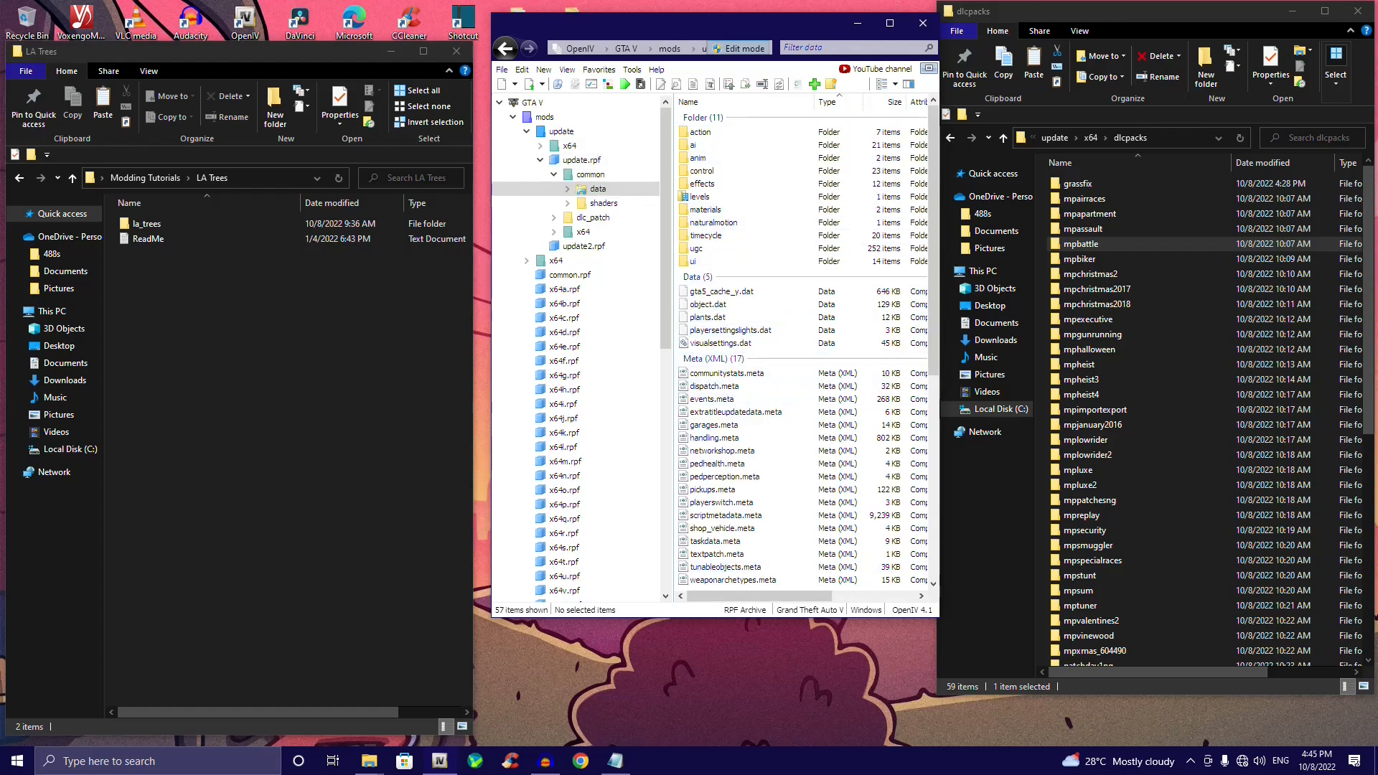
pyautogui.doubleClick(699, 235)
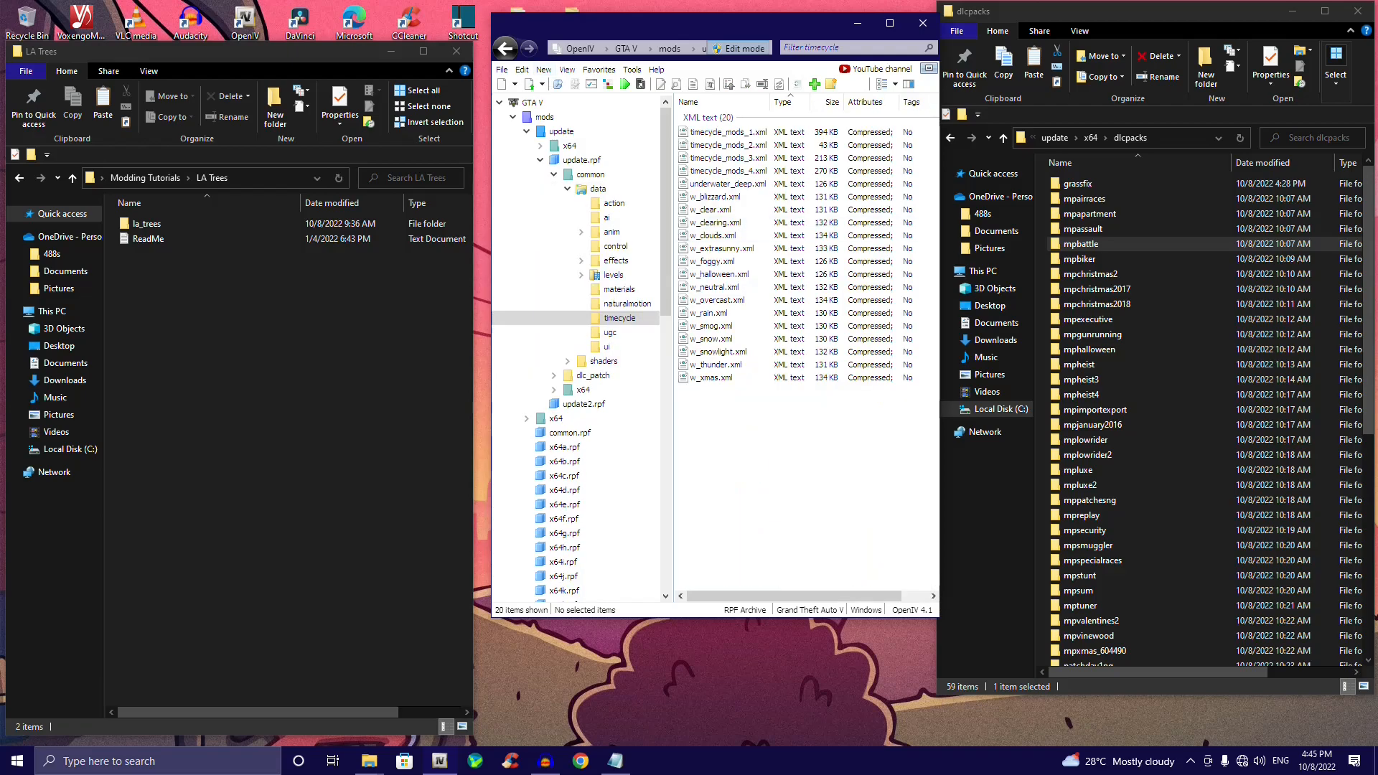
pyautogui.click(505, 48)
pyautogui.scroll(-6, 789, 373)
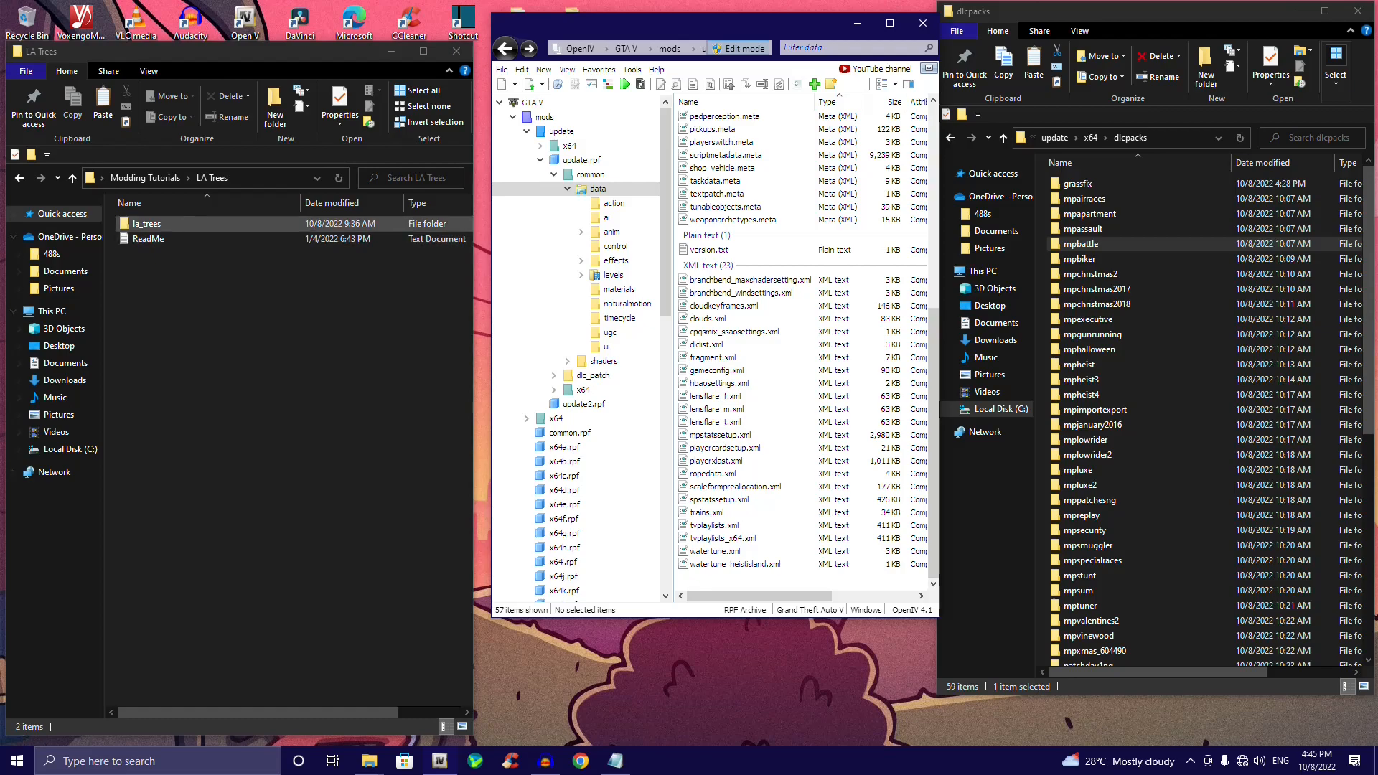
# Step: Copy the la_trees folder from LA Trees into the game's mods\update\x64\dlcpacks folder
pyautogui.click(147, 223)
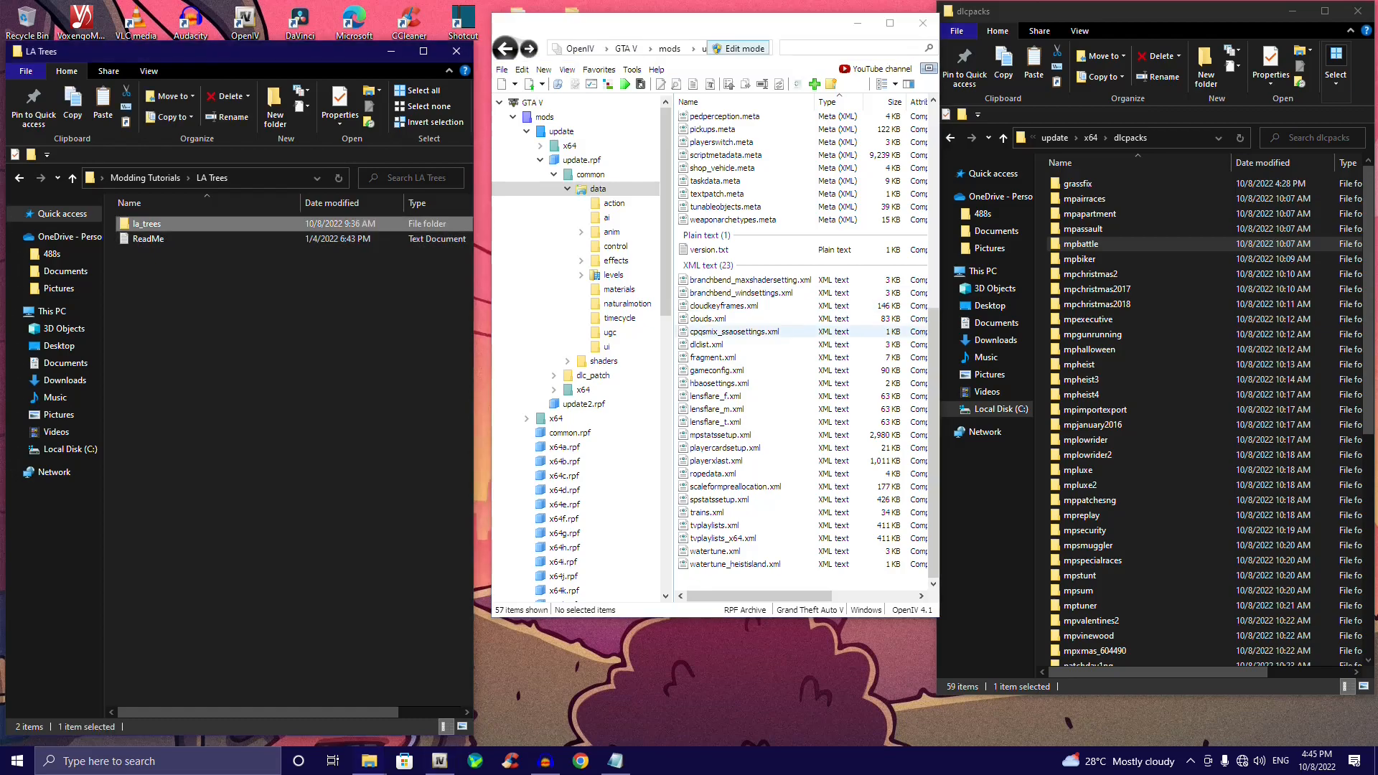
pyautogui.click(73, 106)
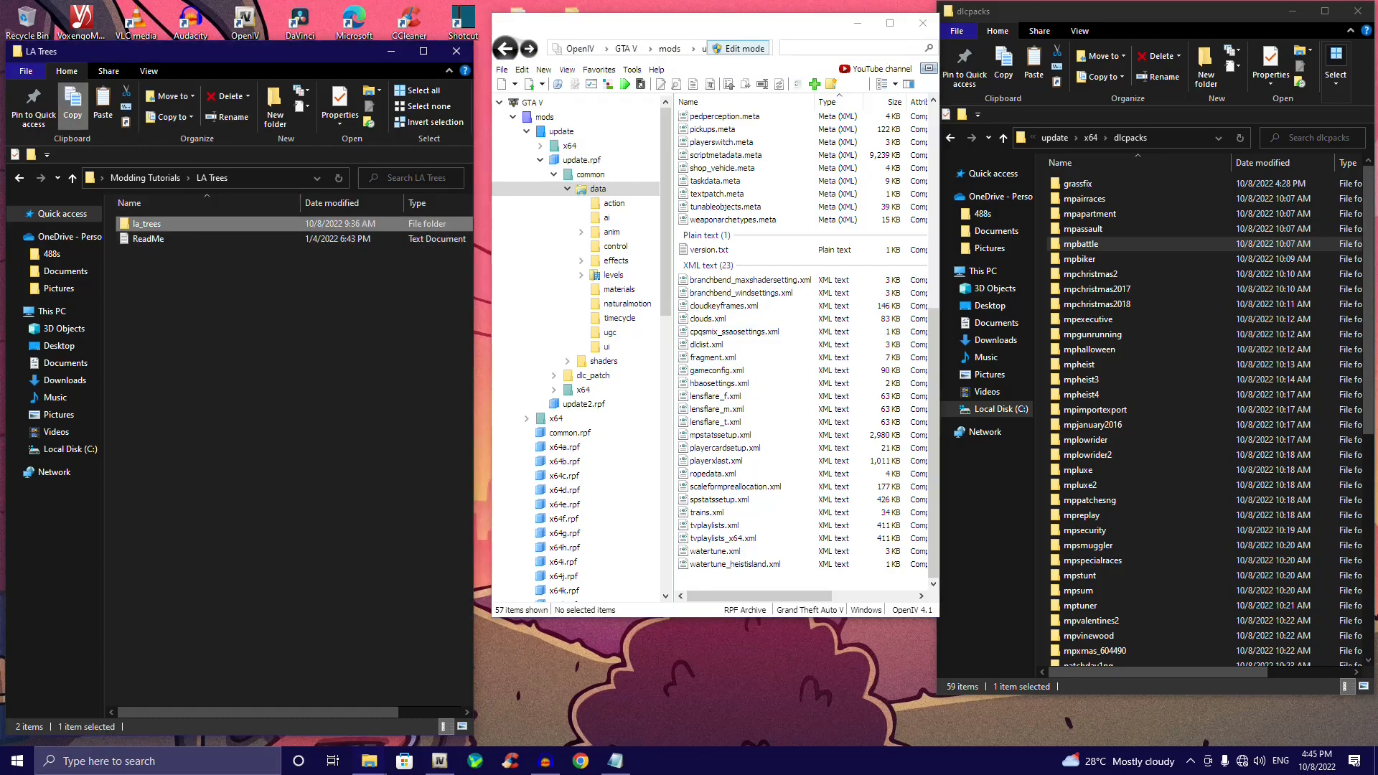
pyautogui.click(1033, 72)
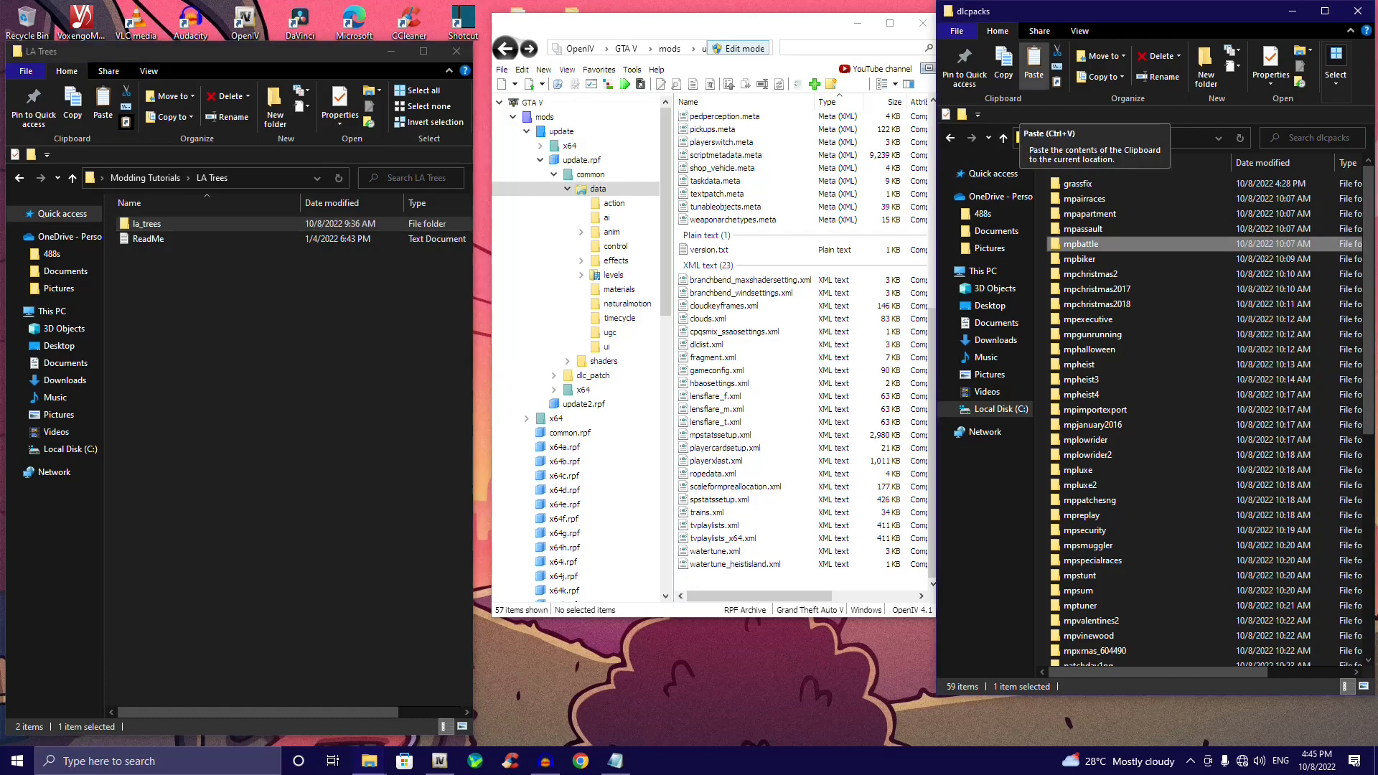
pyautogui.click(1033, 72)
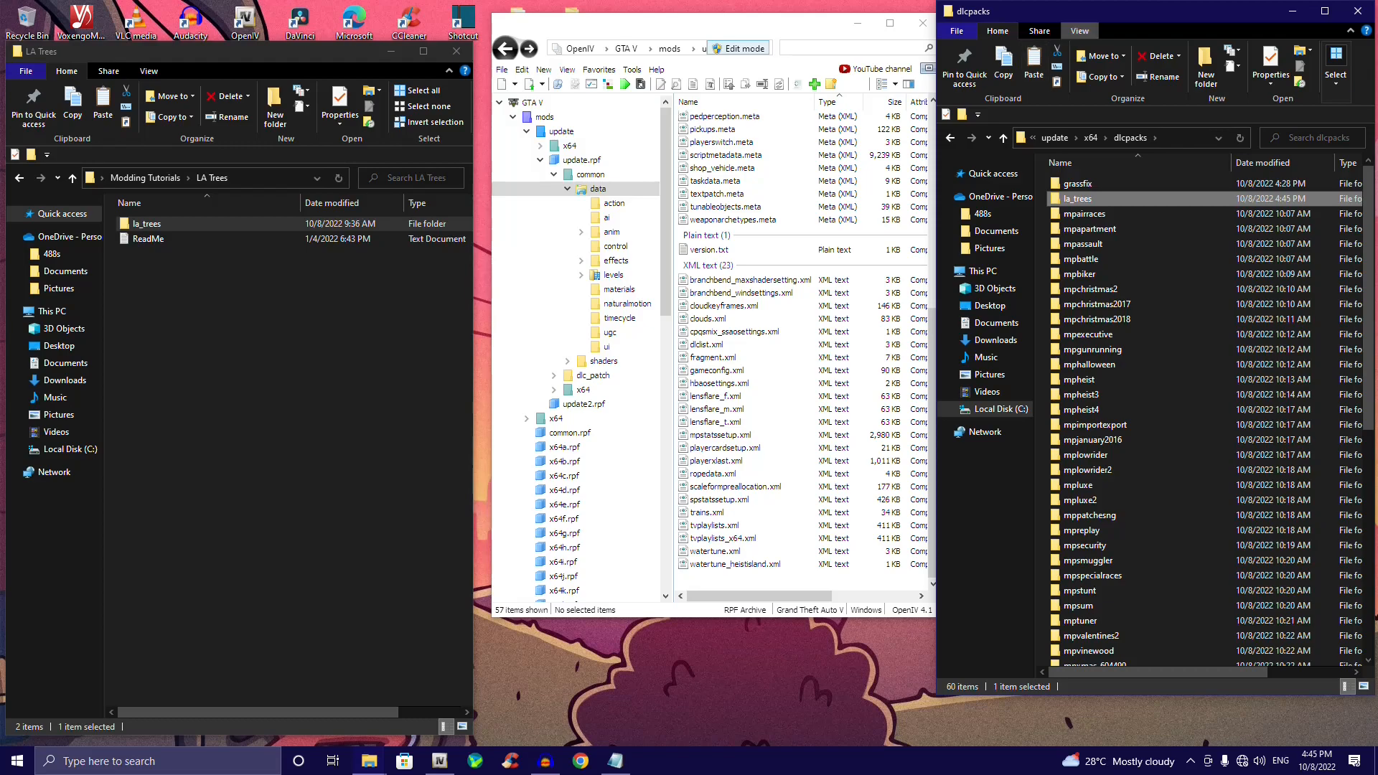
# Step: Copy the line <Item>dlcpacks:/la_trees/</Item> from the LA Trees ReadMe, review its installation instructions, and close the file
pyautogui.doubleClick(150, 239)
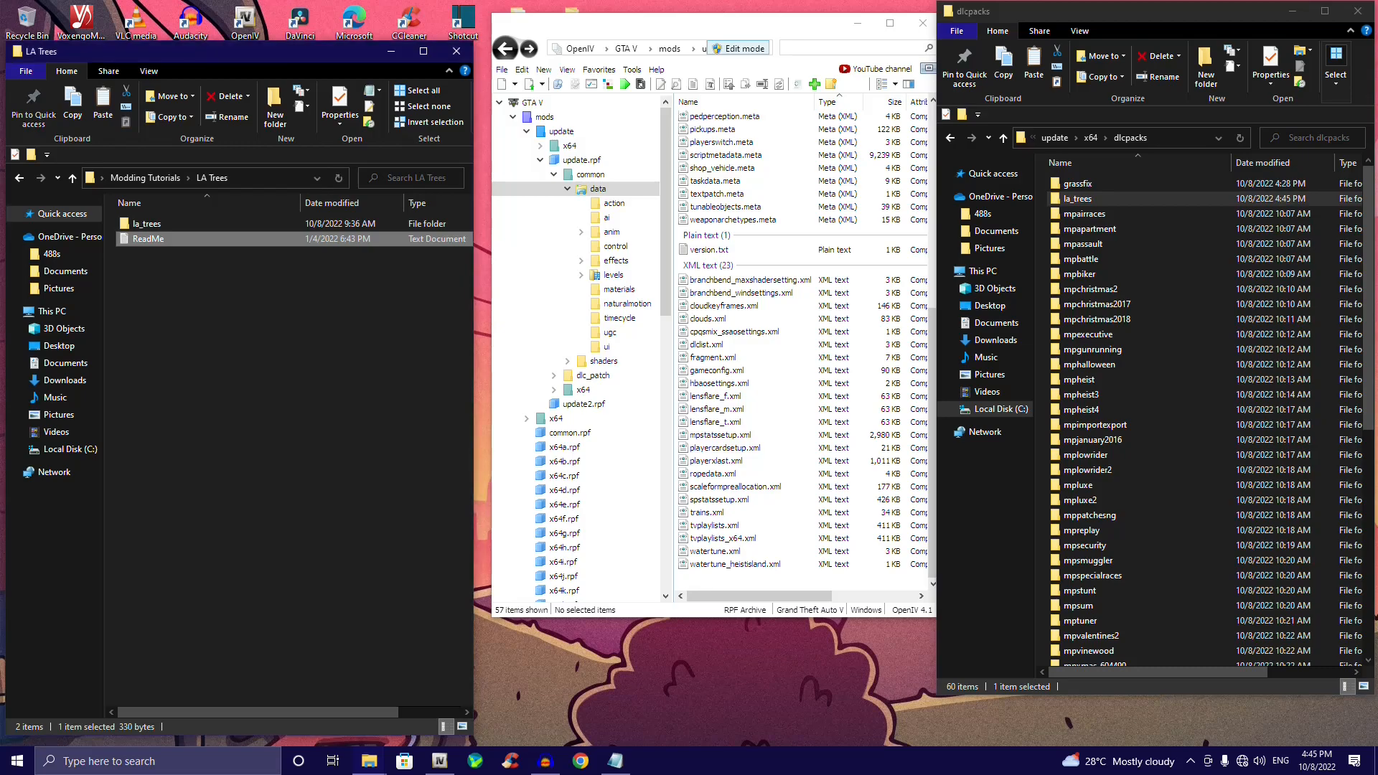
pyautogui.click(466, 100)
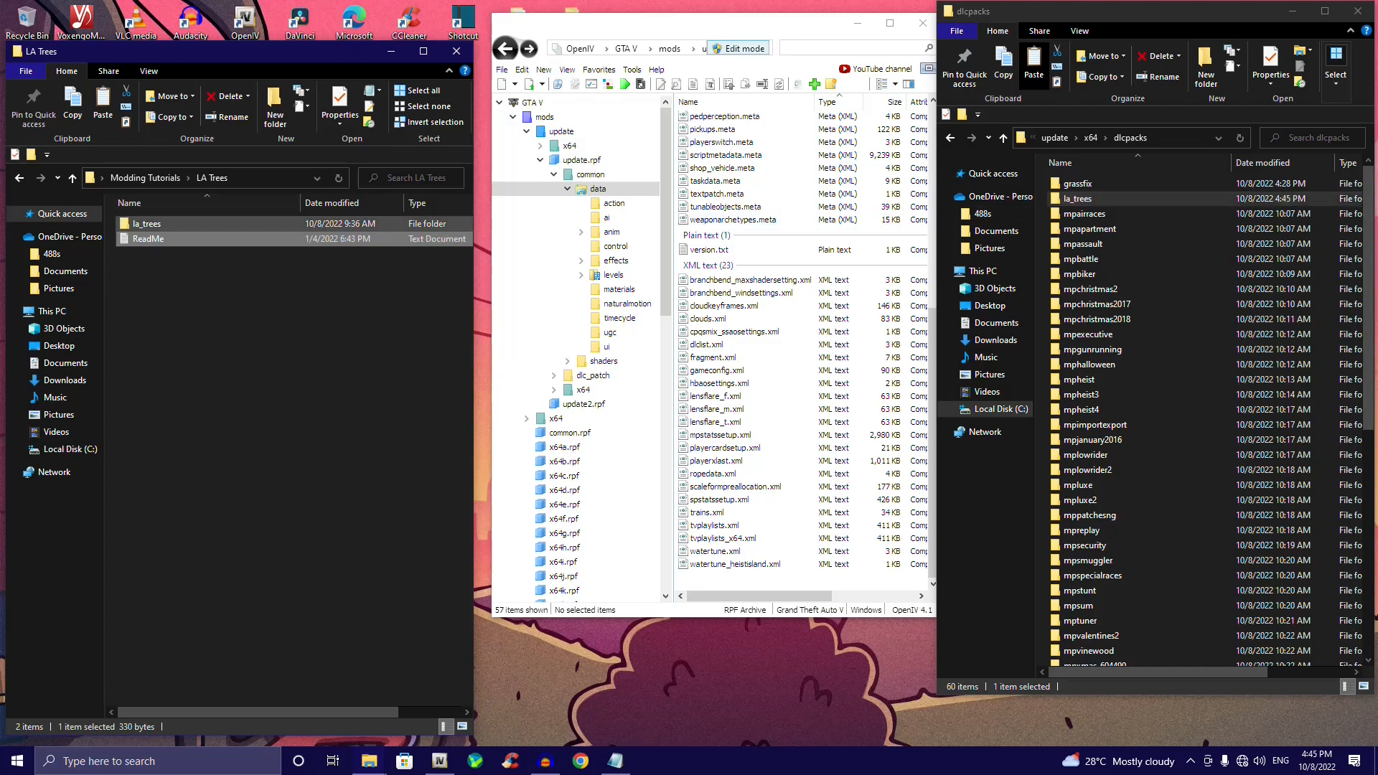
pyautogui.press('Return')
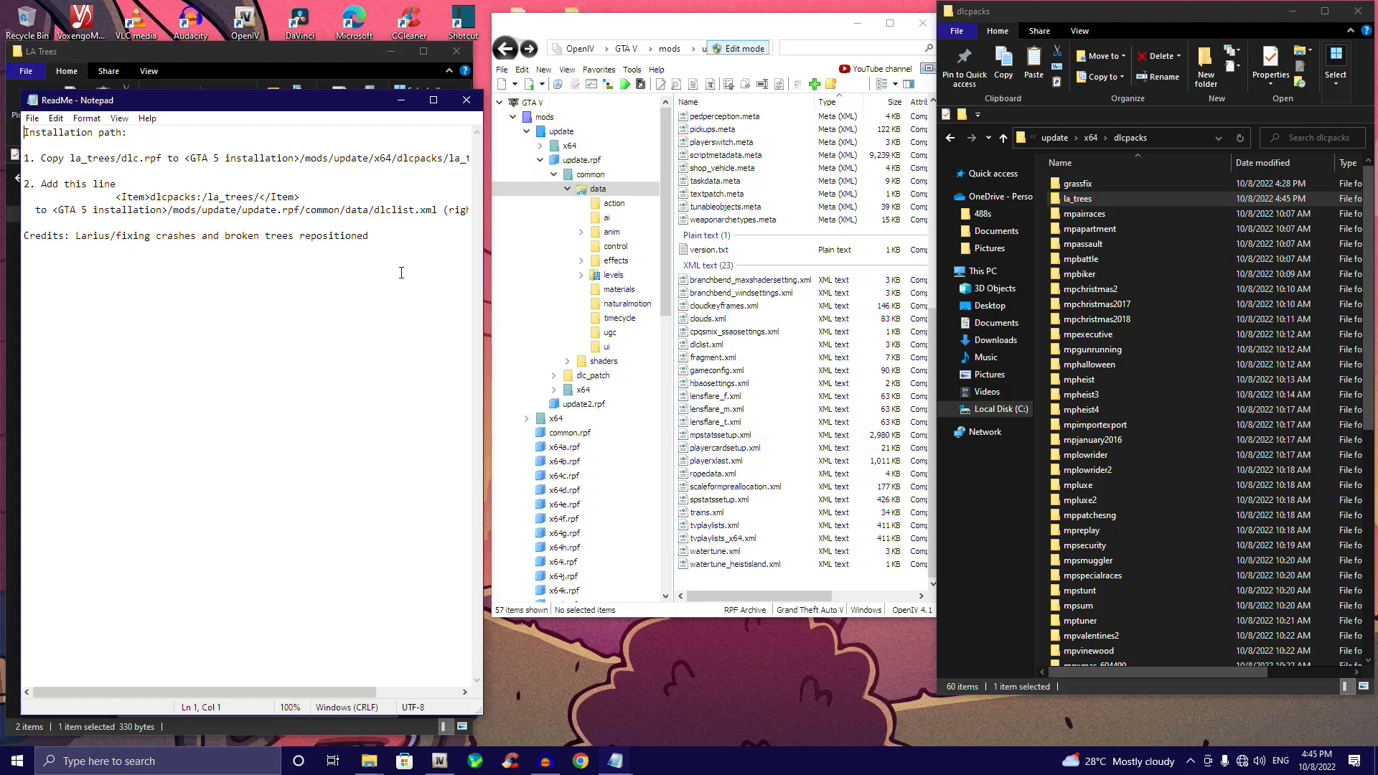
pyautogui.moveTo(301, 198); pyautogui.dragTo(117, 195)
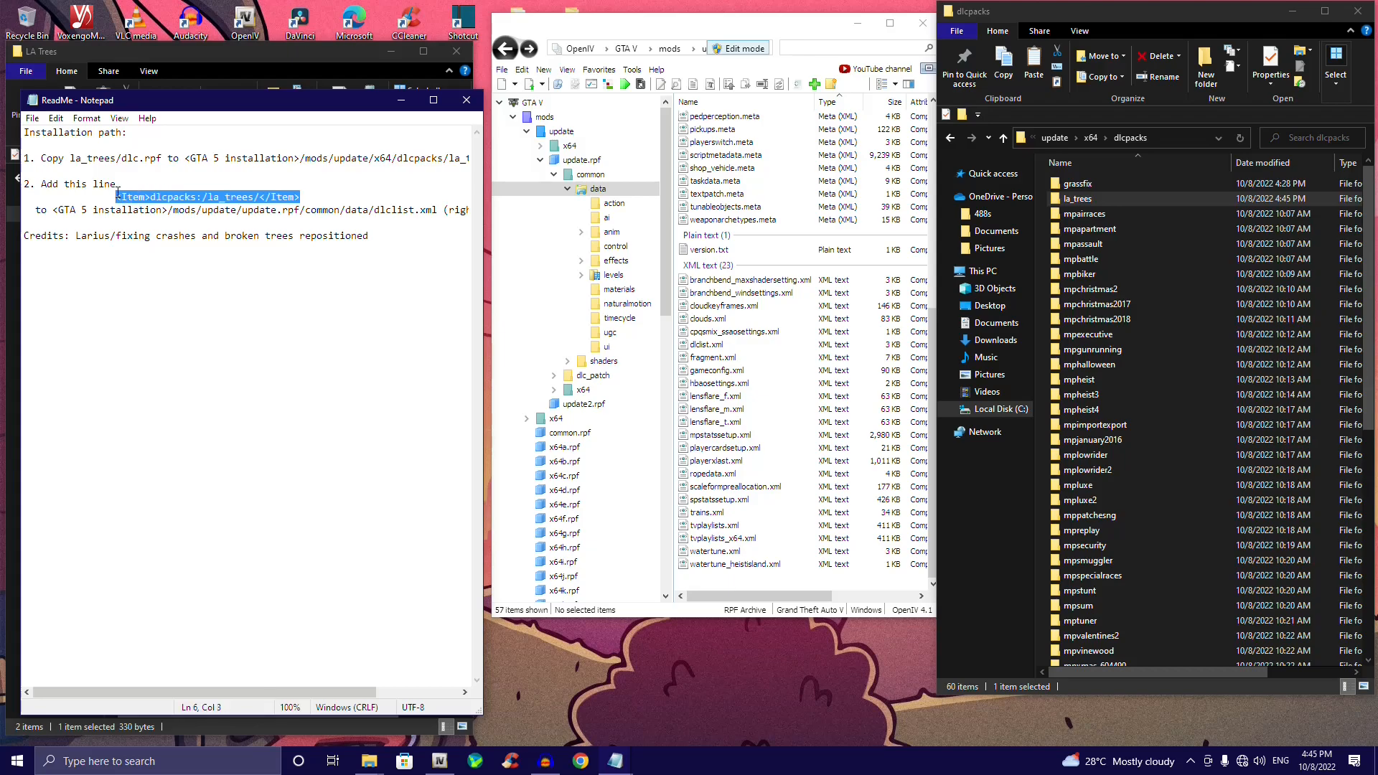
pyautogui.rightClick(118, 193)
pyautogui.click(179, 237)
pyautogui.click(466, 100)
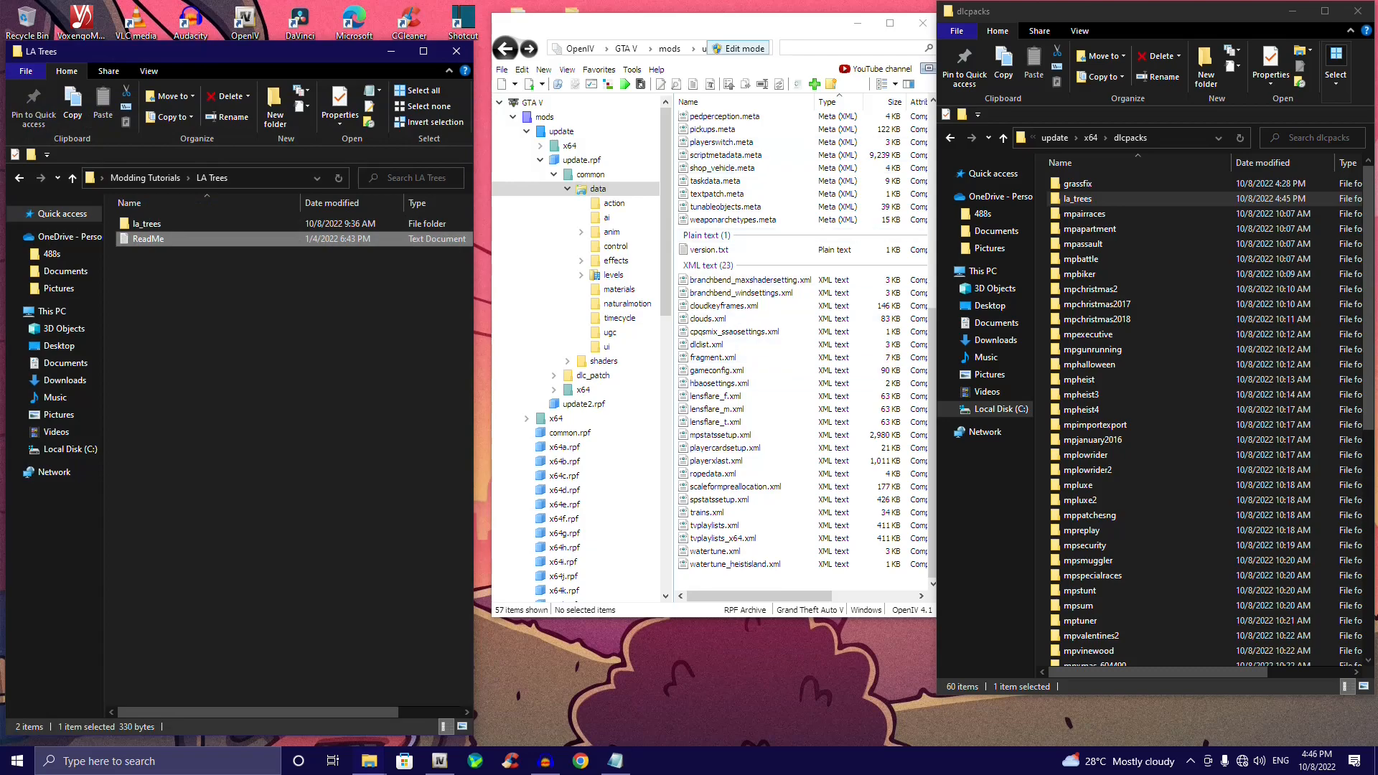
pyautogui.press('Return')
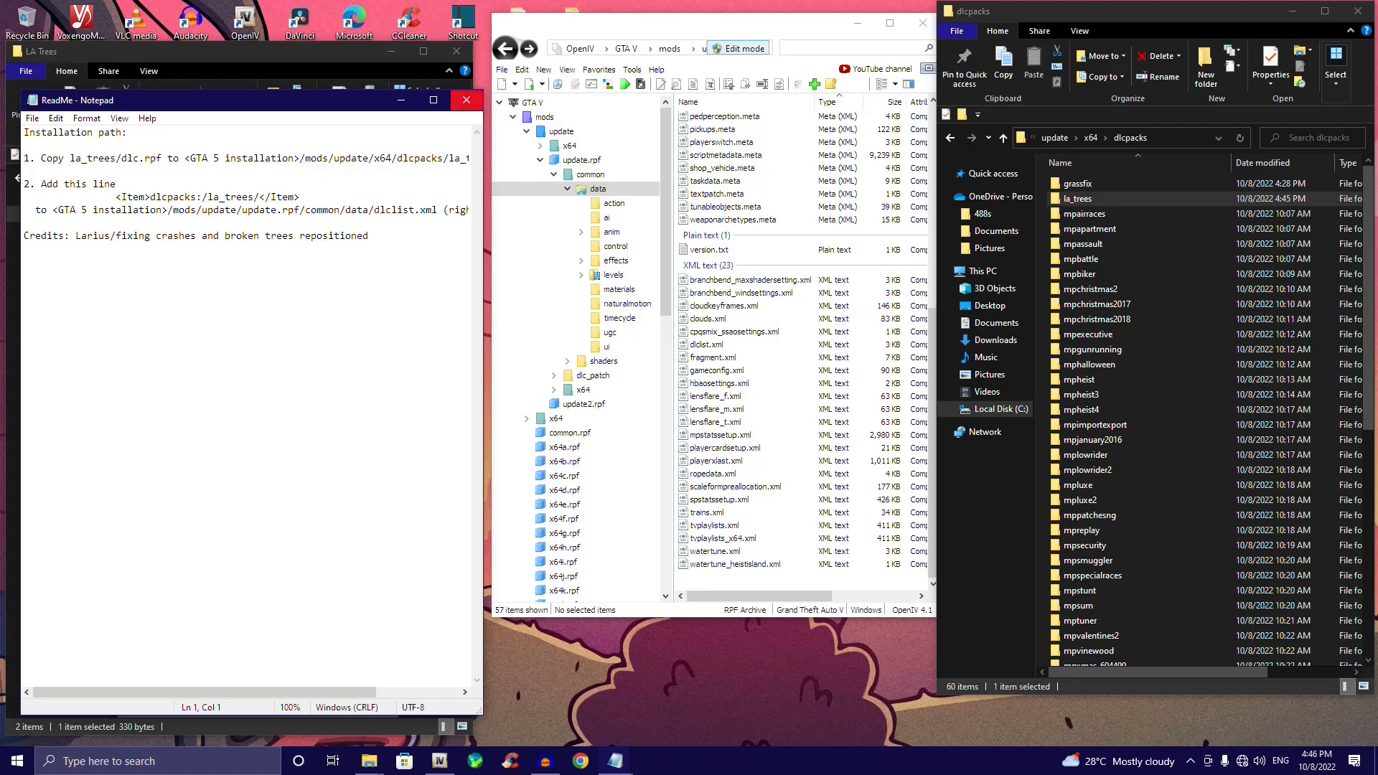
pyautogui.click(466, 99)
pyautogui.press('Return')
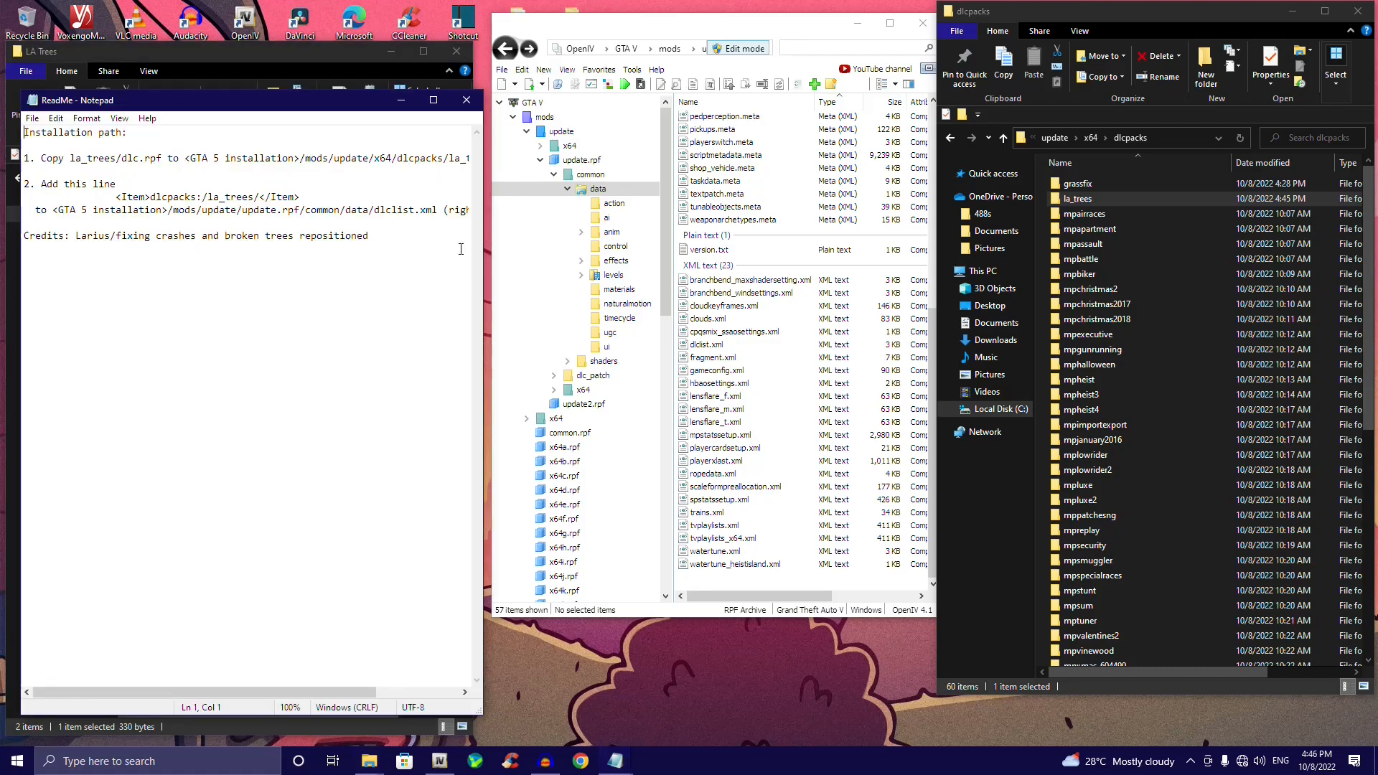
pyautogui.click(467, 99)
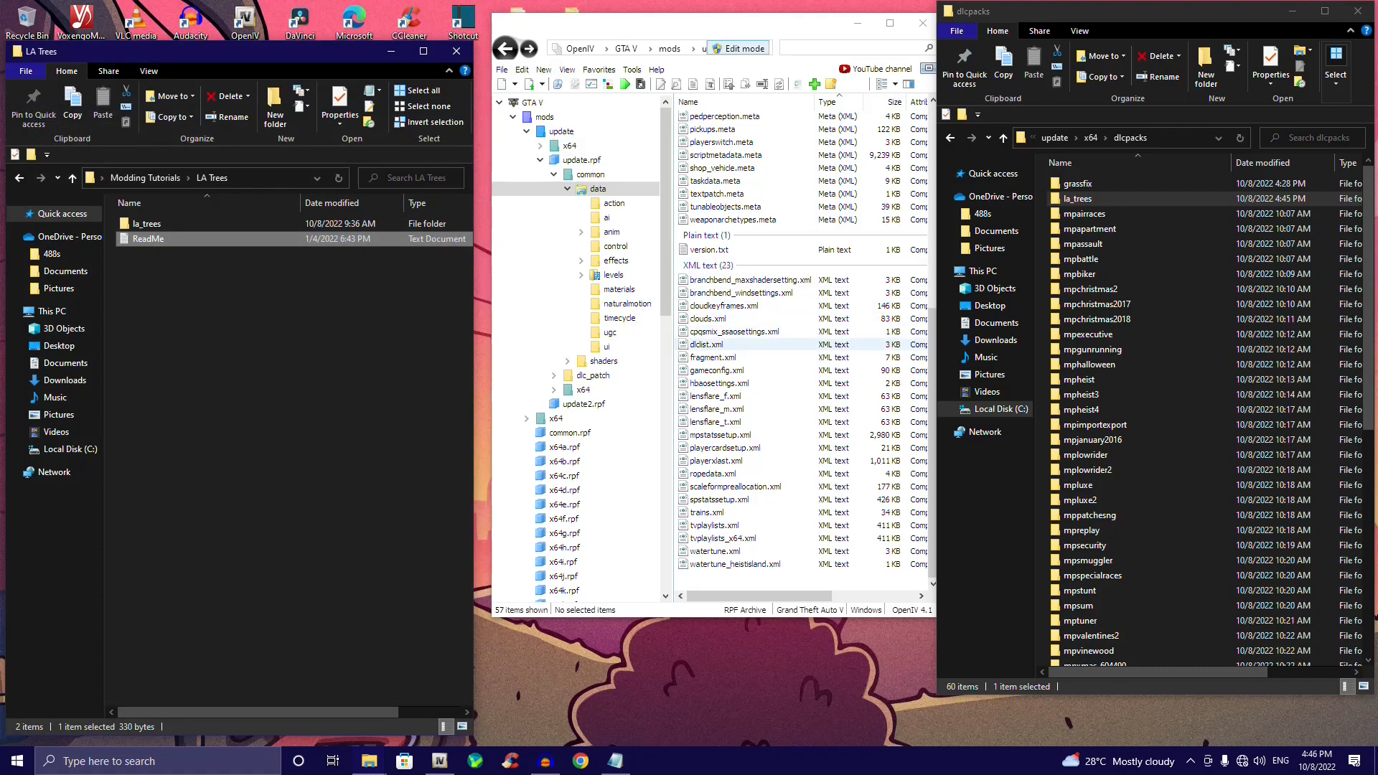
# Step: Edit dlclist.xml in OpenIV, adding <Item>dlcpacks:/la_trees/</Item> on a new line after the patchday26ng entry, and save it
pyautogui.rightClick(713, 345)
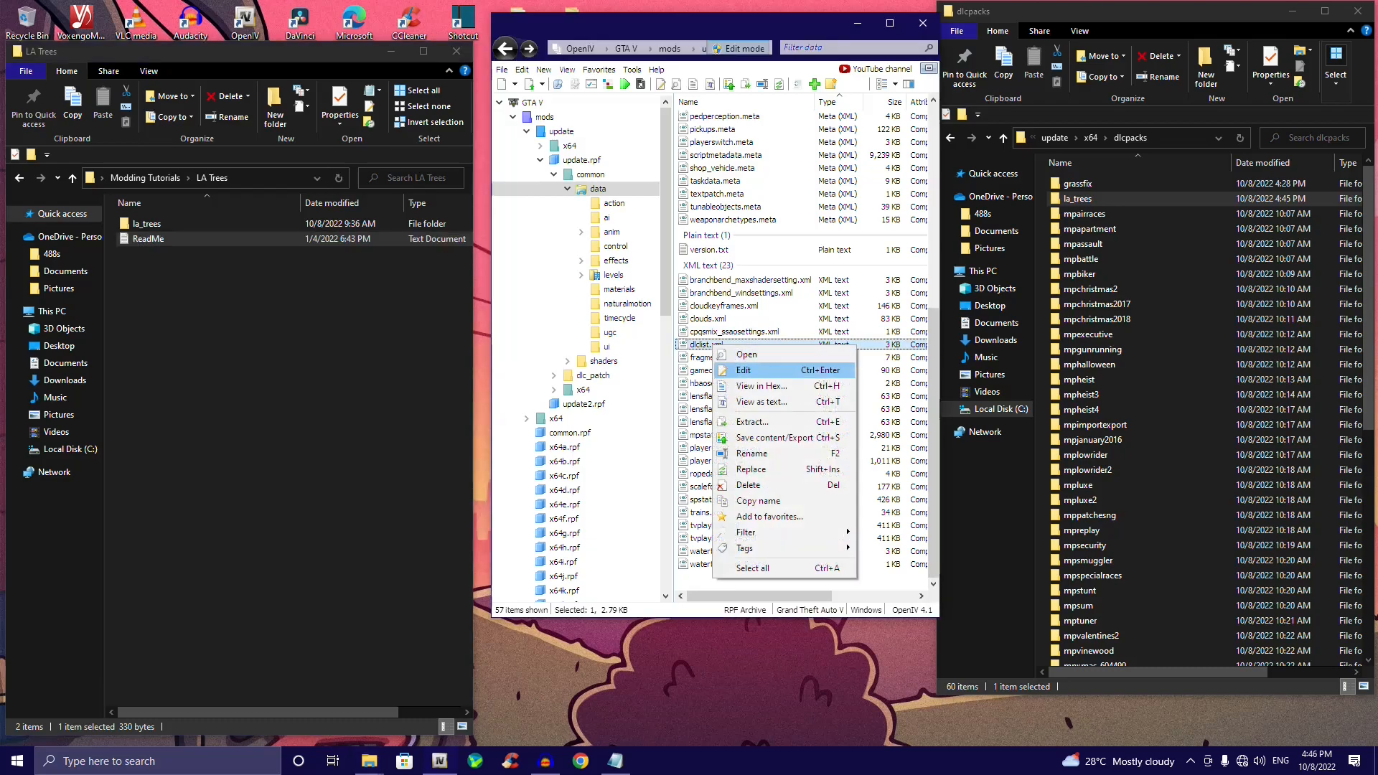
pyautogui.press('Return')
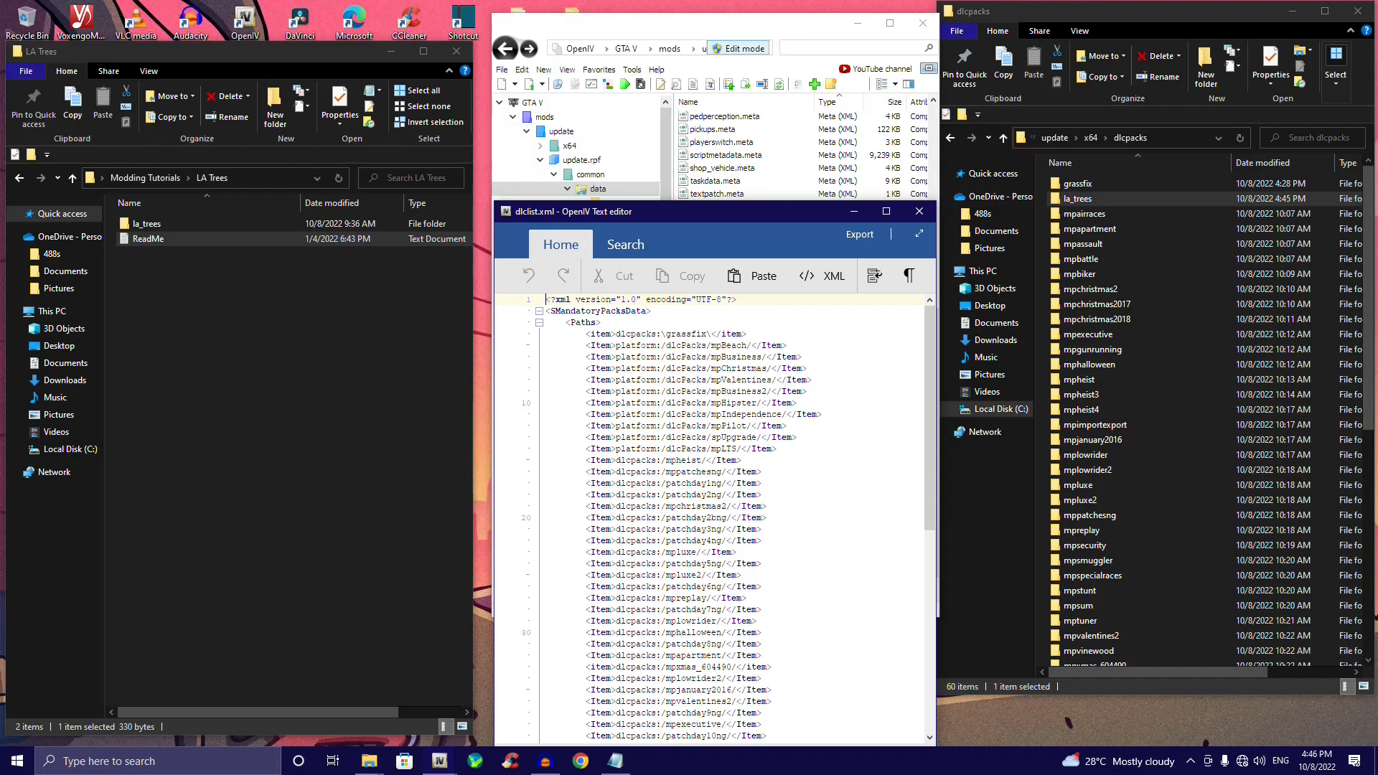
pyautogui.moveTo(789, 211); pyautogui.dragTo(785, 23)
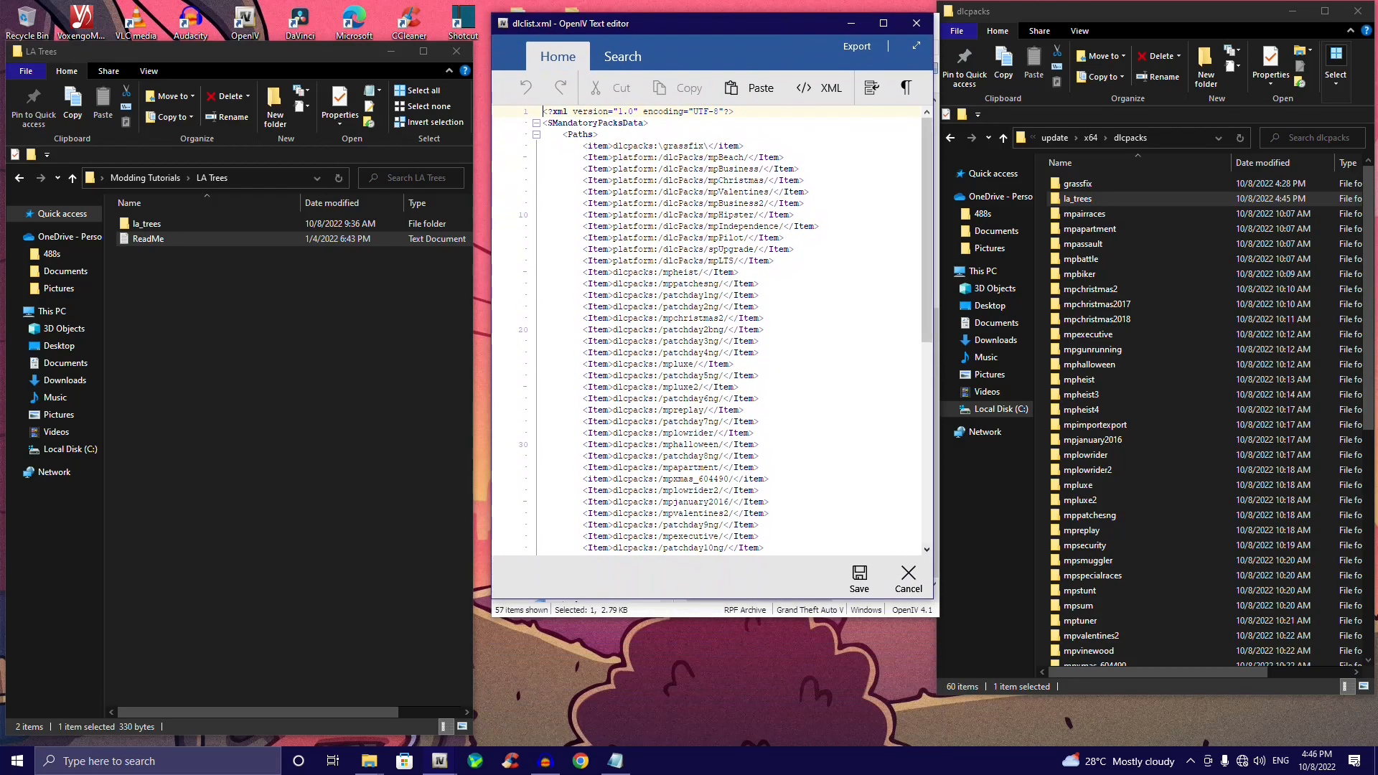
pyautogui.scroll(-12, 890, 479)
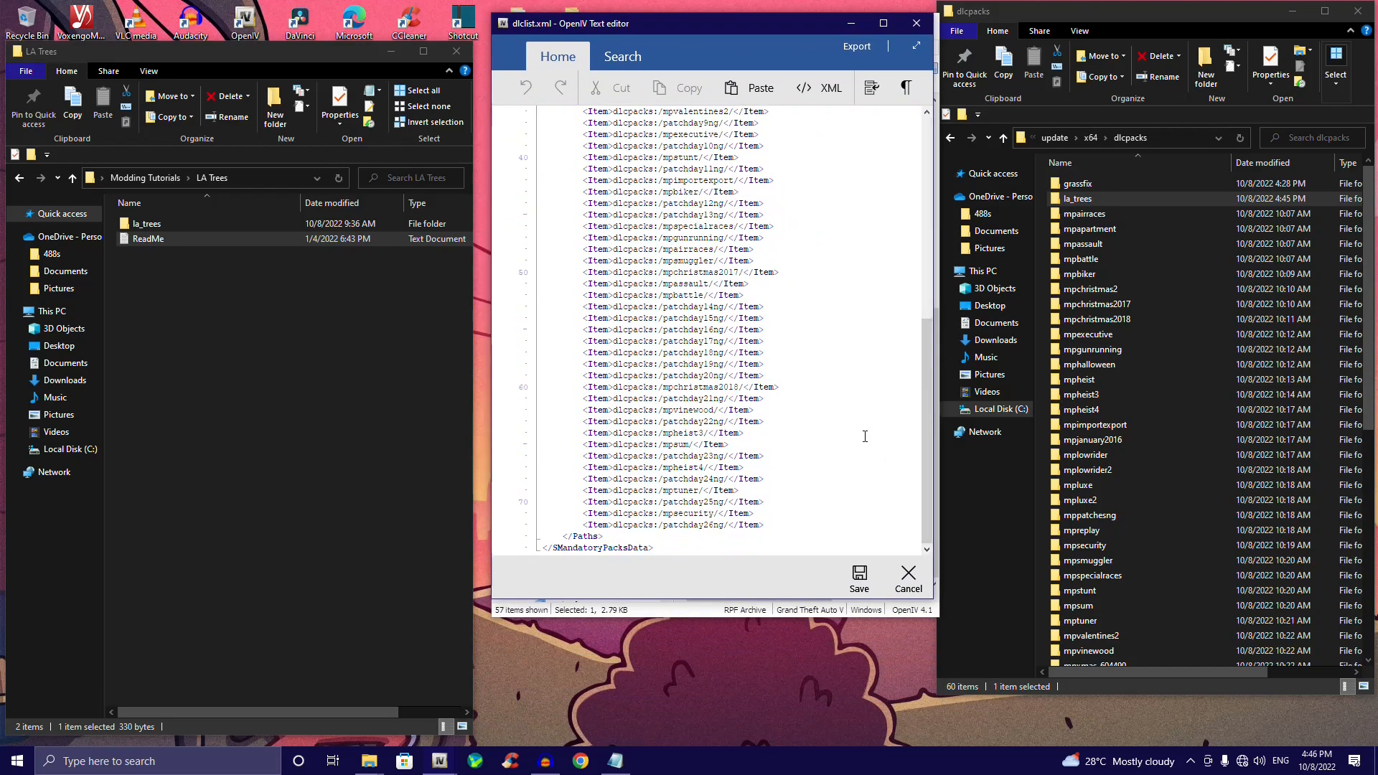
pyautogui.click(806, 529)
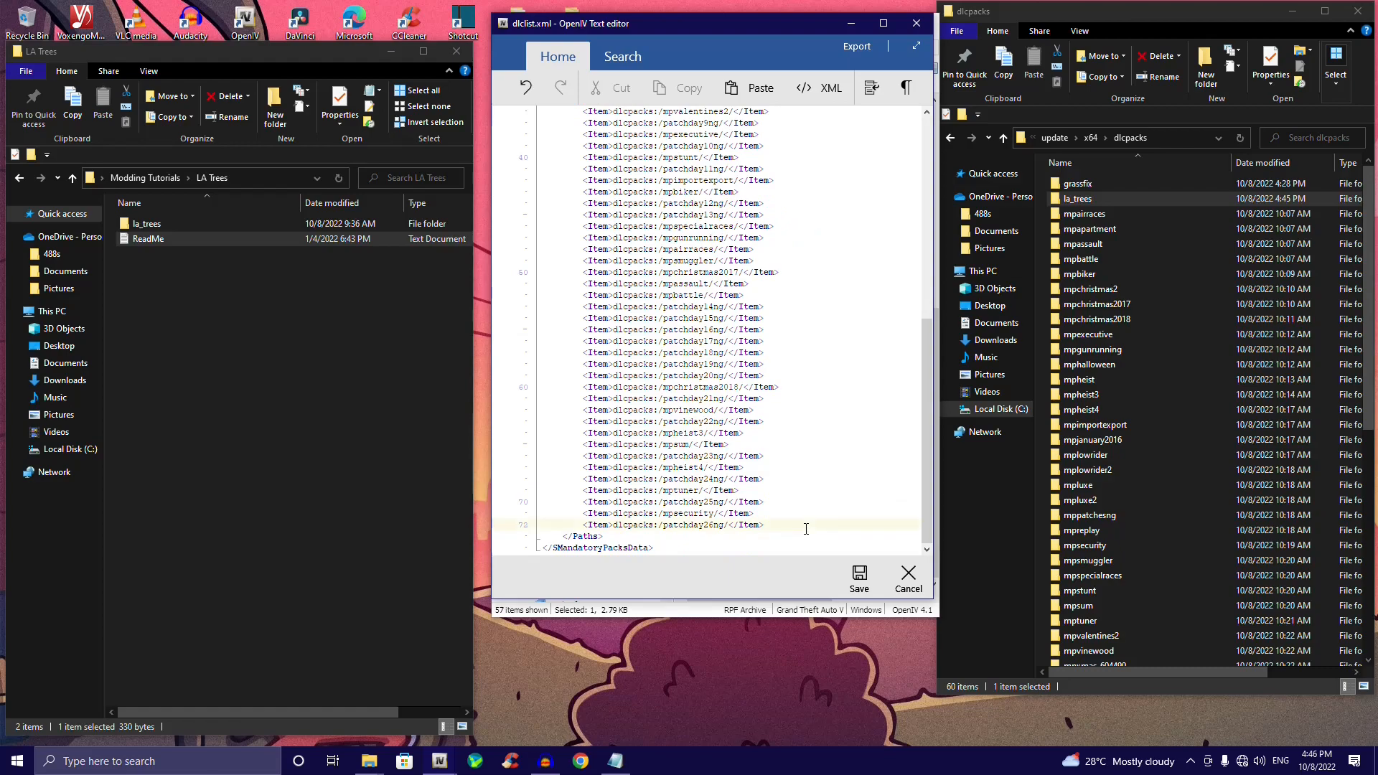
pyautogui.press('Return')
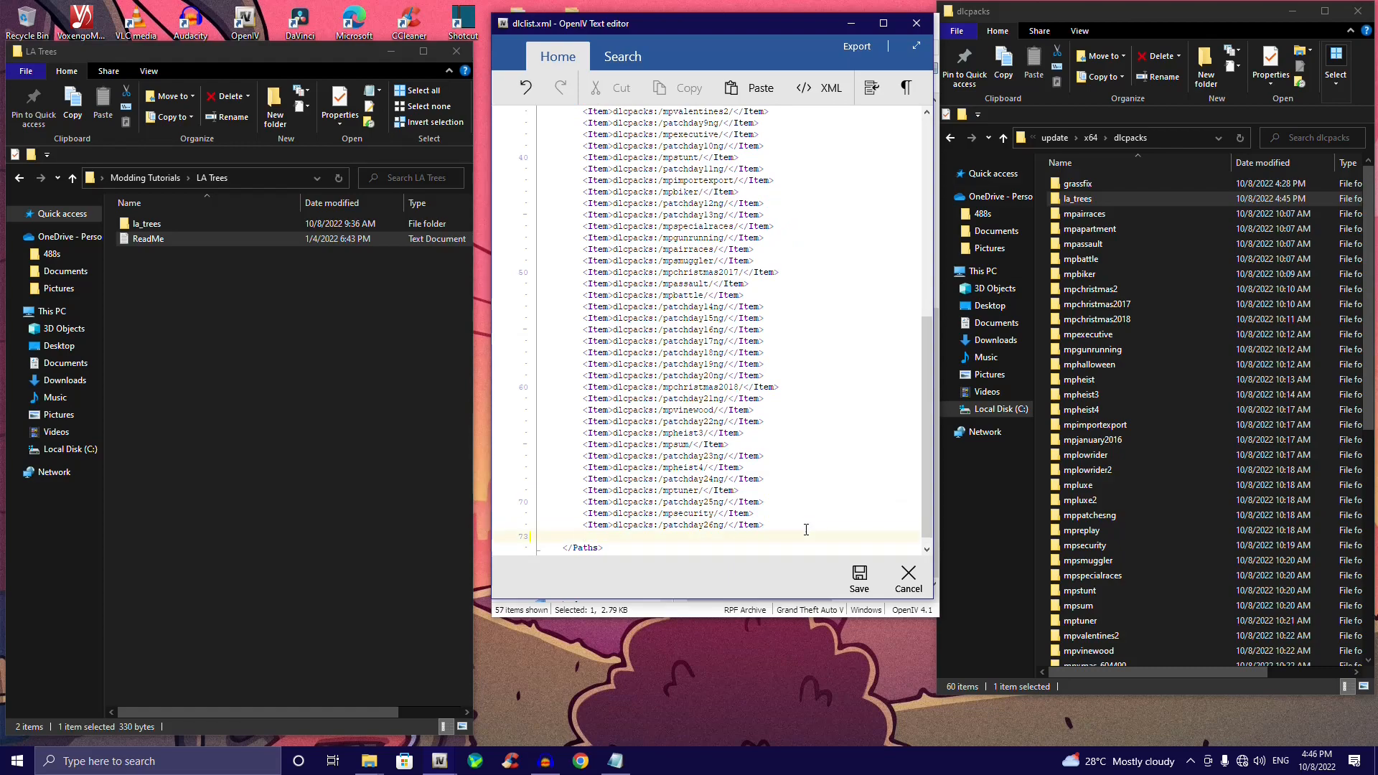
pyautogui.hotkey('ctrl', 'v')
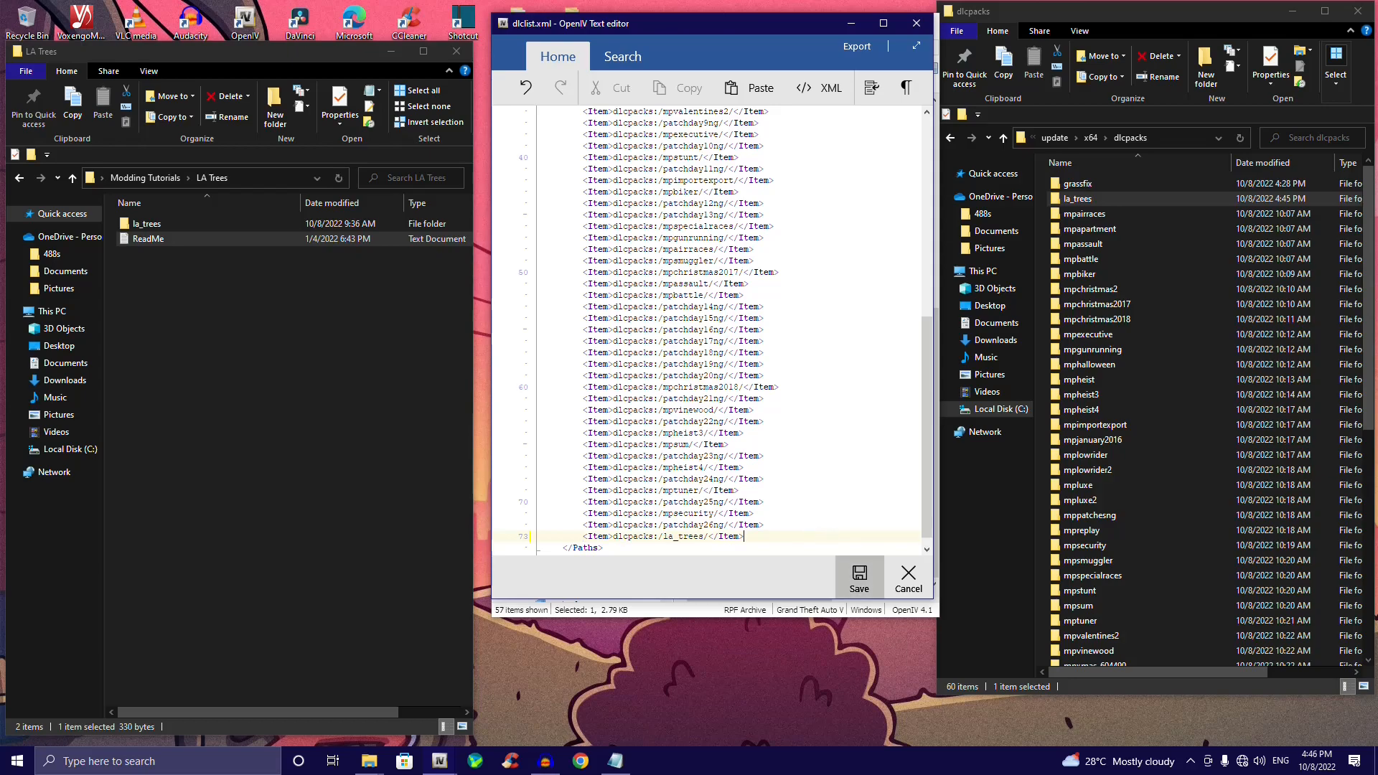
pyautogui.click(859, 578)
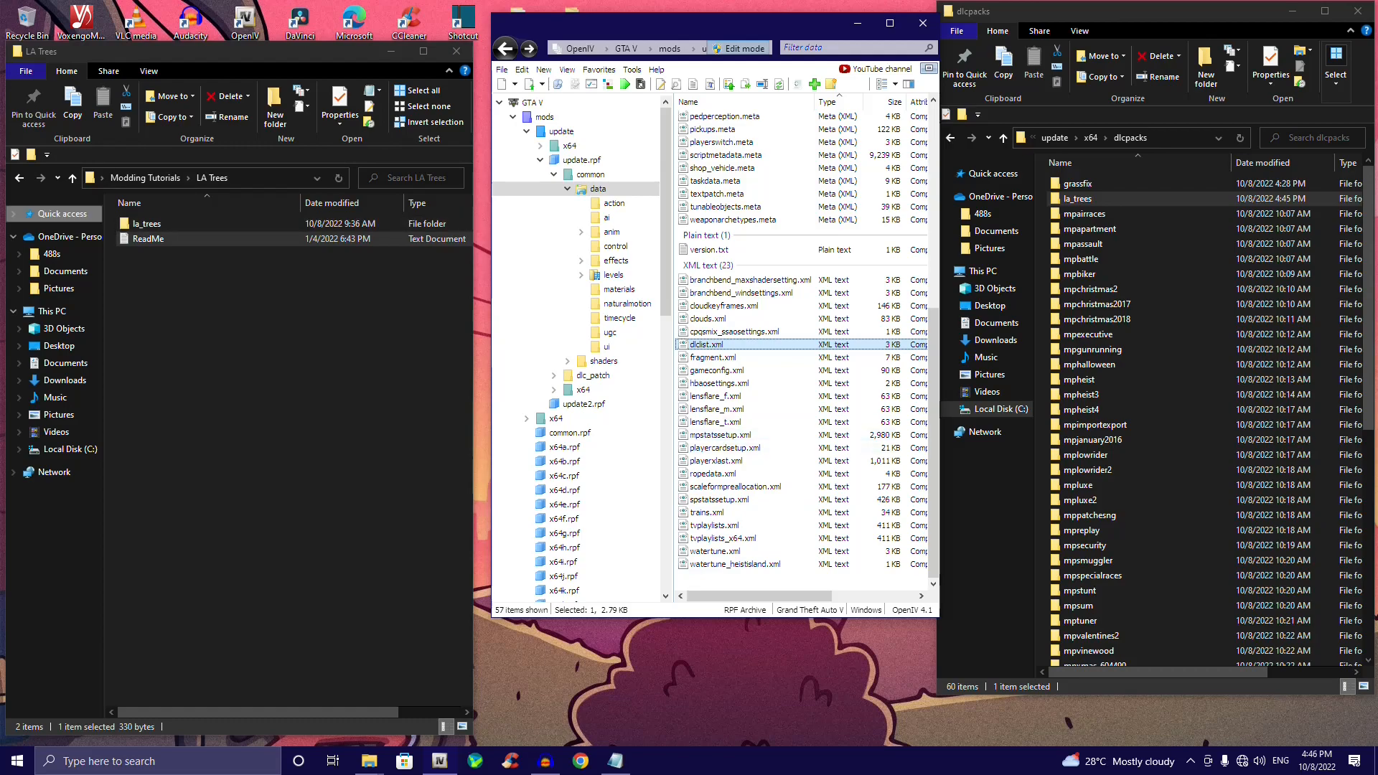
# Step: Open the Older Versions folder inside GTAV Config v28 in Modding Tutorials and examine which game versions the configs target
pyautogui.click(18, 177)
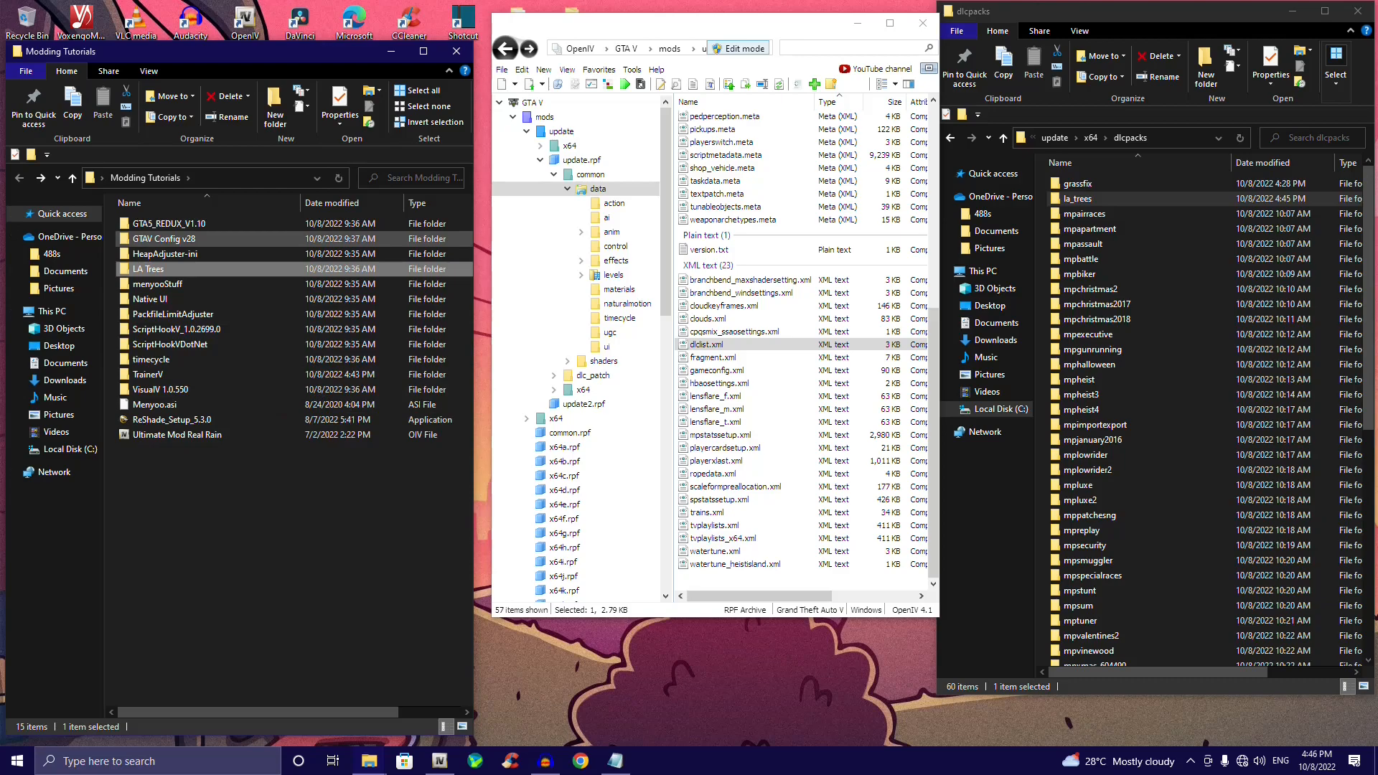
pyautogui.doubleClick(164, 238)
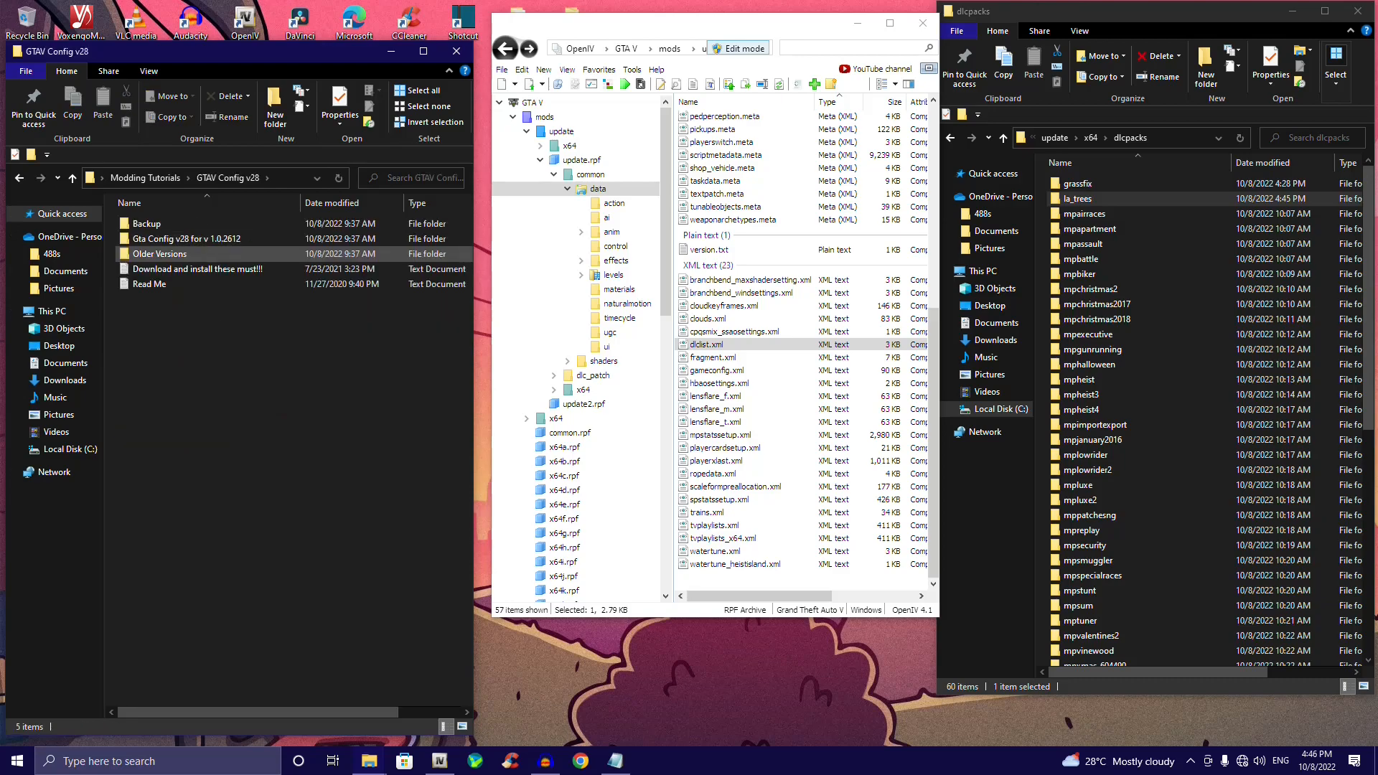
pyautogui.doubleClick(159, 253)
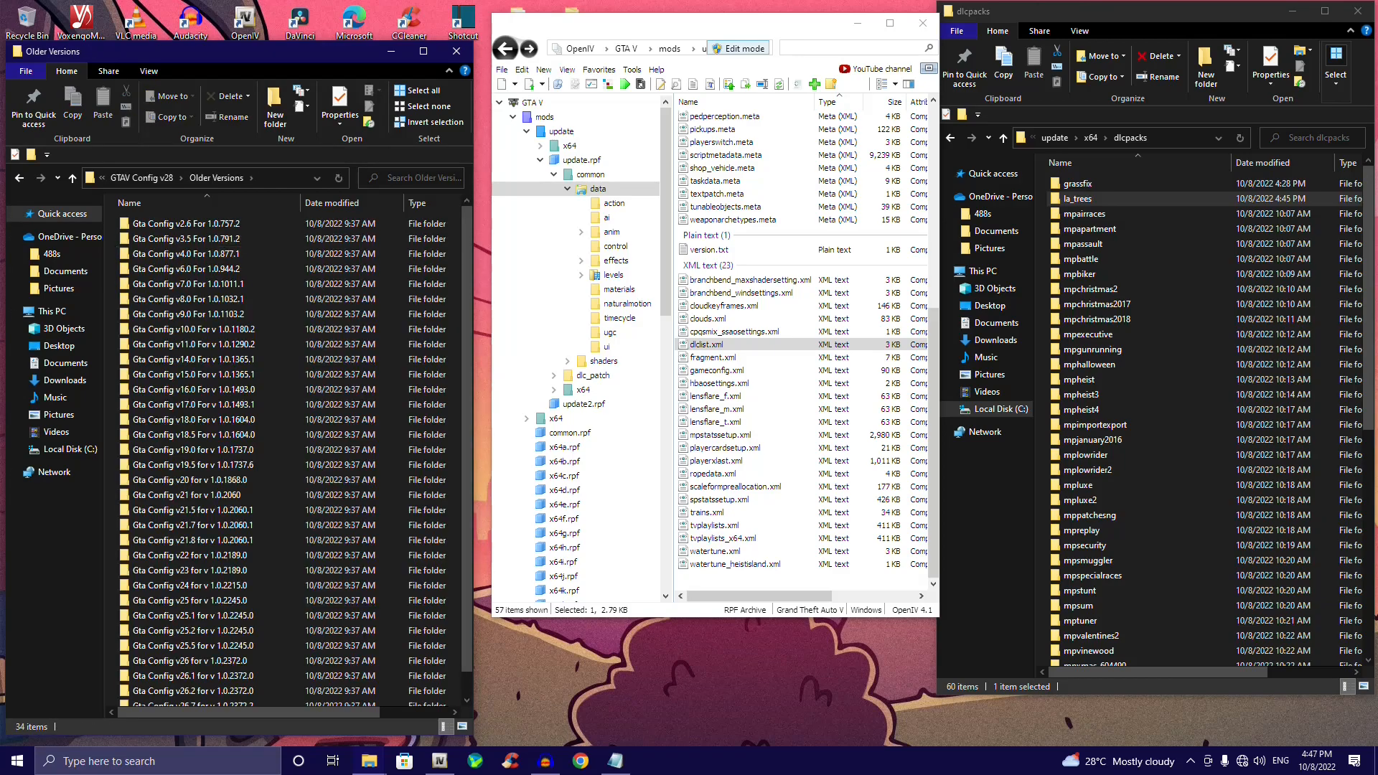
pyautogui.scroll(-2, 215, 273)
pyautogui.scroll(2, 215, 430)
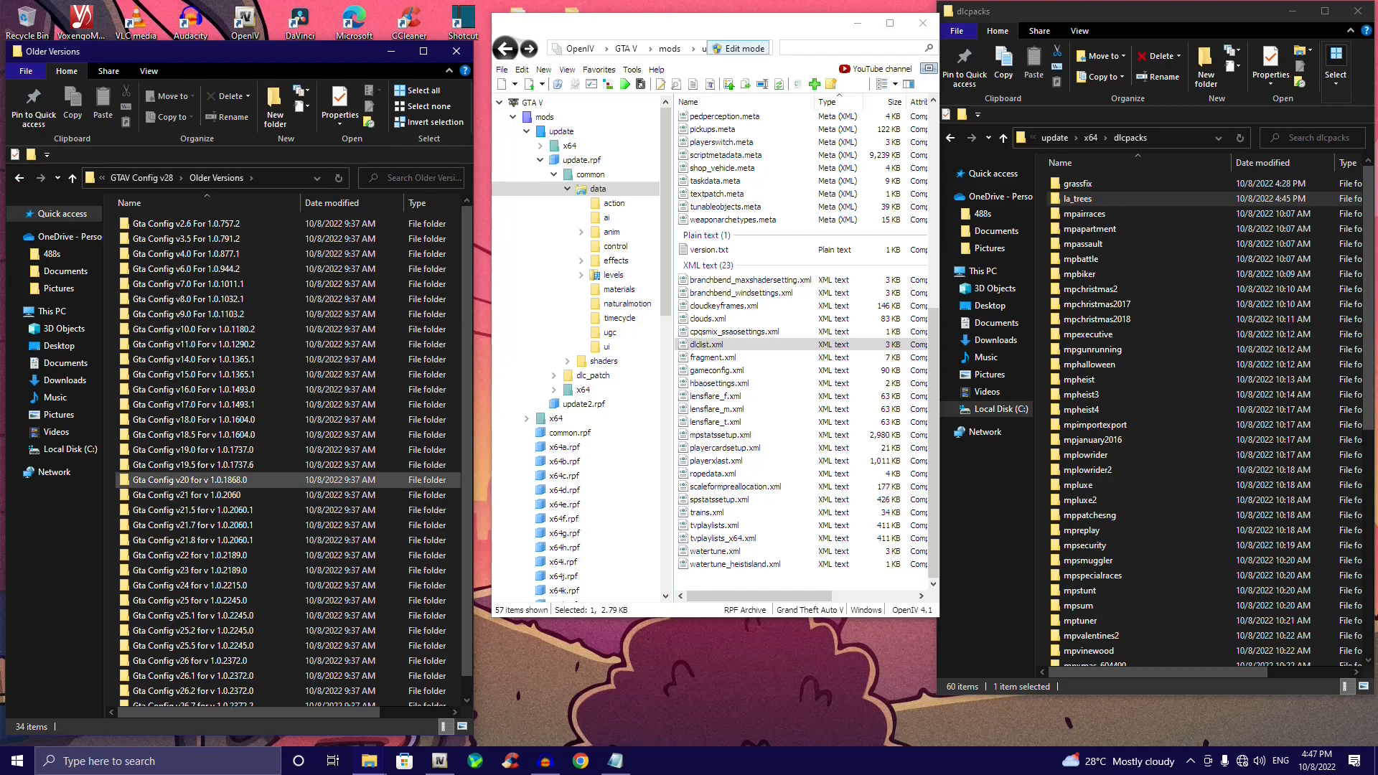
pyautogui.scroll(-1, 216, 431)
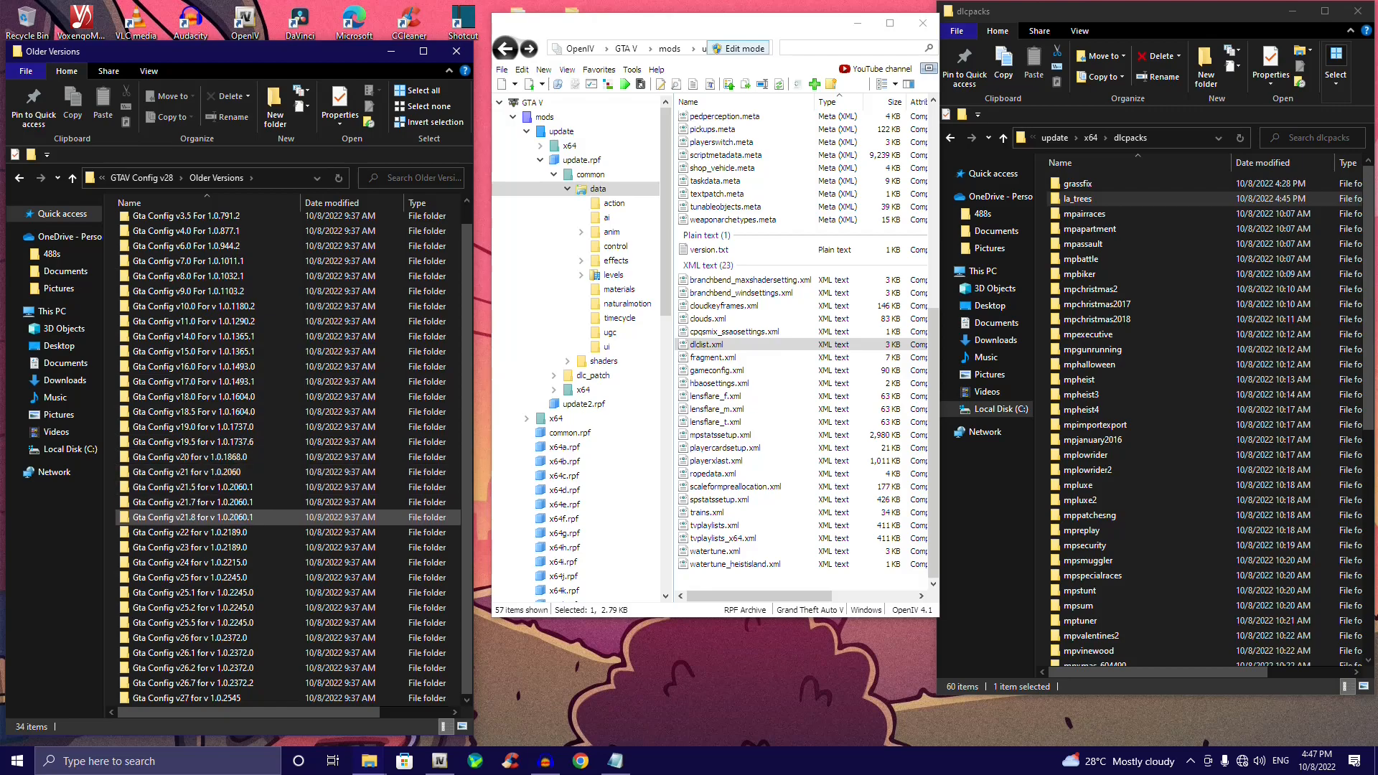
pyautogui.scroll(1, 216, 570)
pyautogui.scroll(-1, 215, 569)
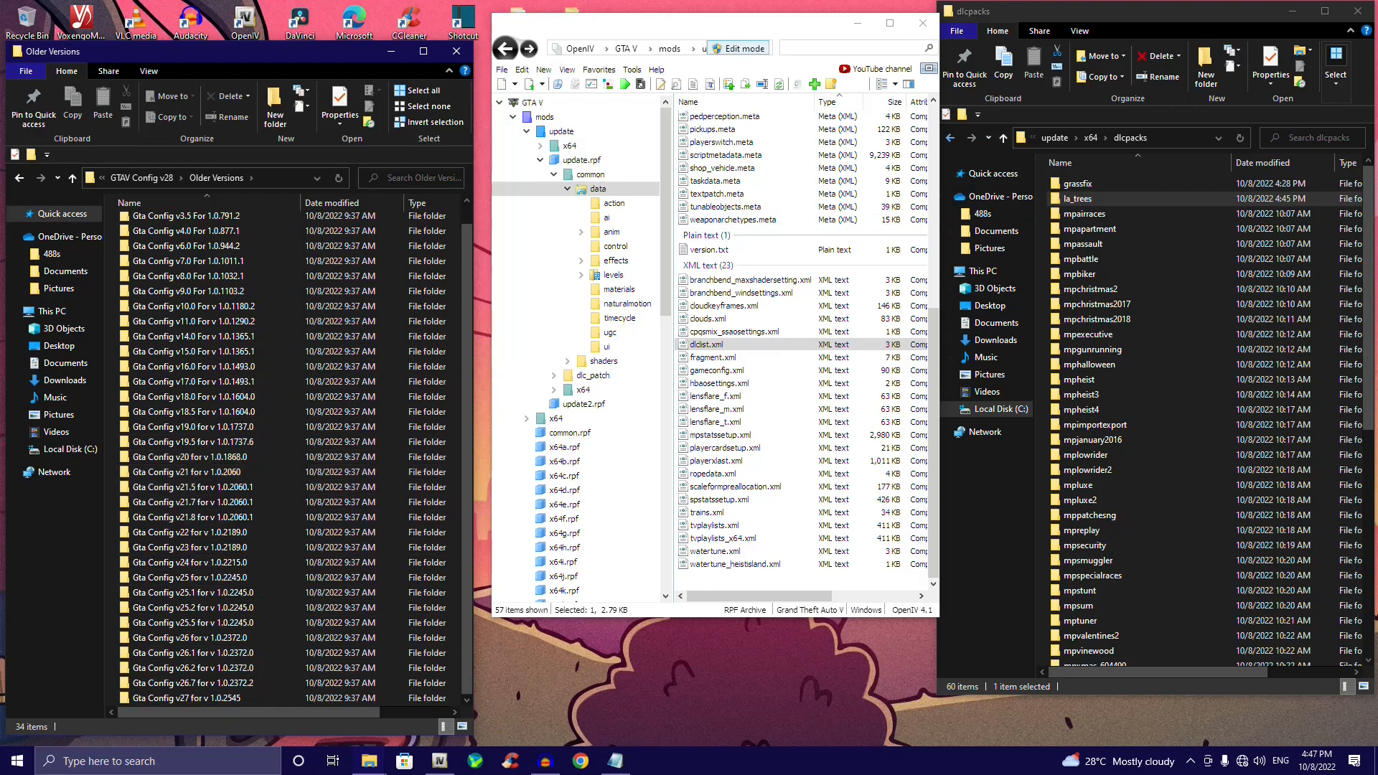
# Step: Return to the main Grand Theft Auto V folder and inspect the general properties of the GTA5 application
pyautogui.click(950, 137)
pyautogui.click(950, 137)
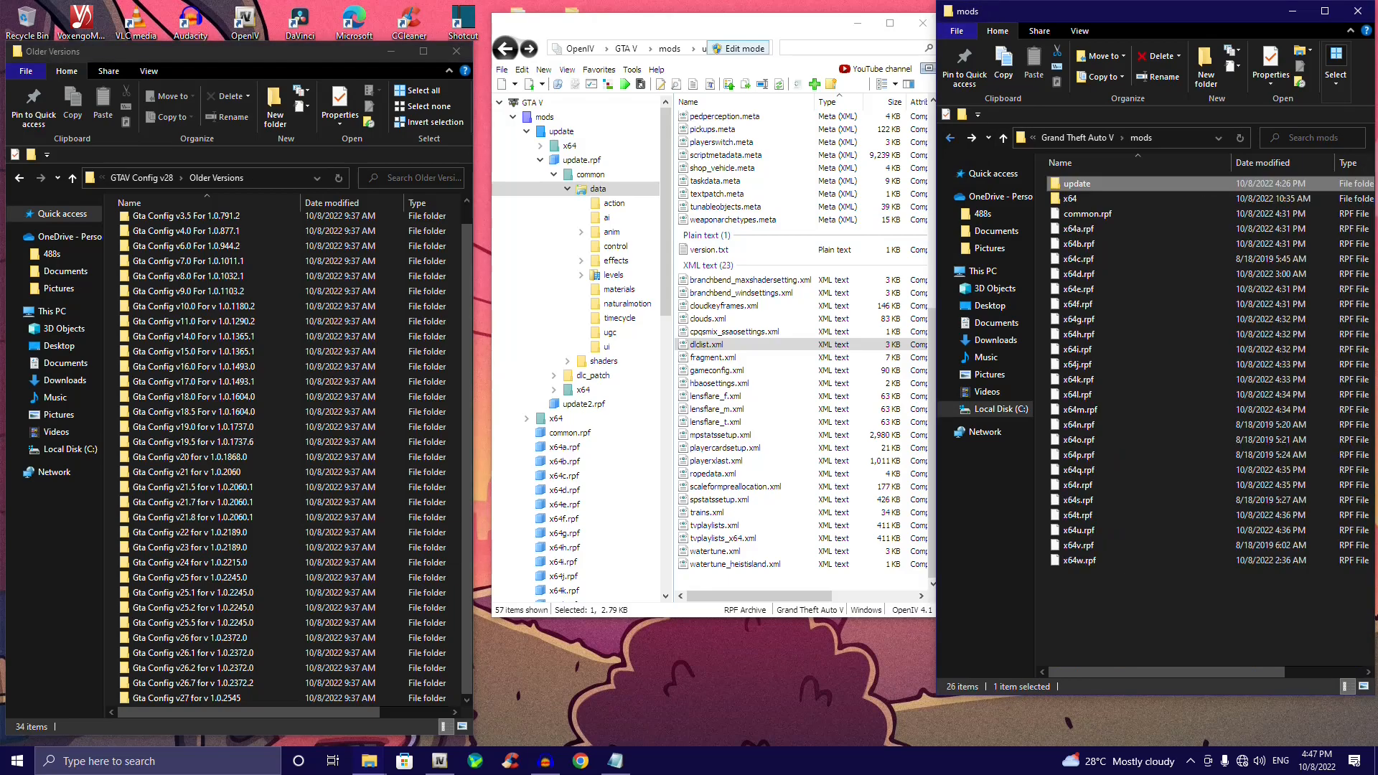
pyautogui.click(950, 137)
pyautogui.scroll(-5, 1120, 402)
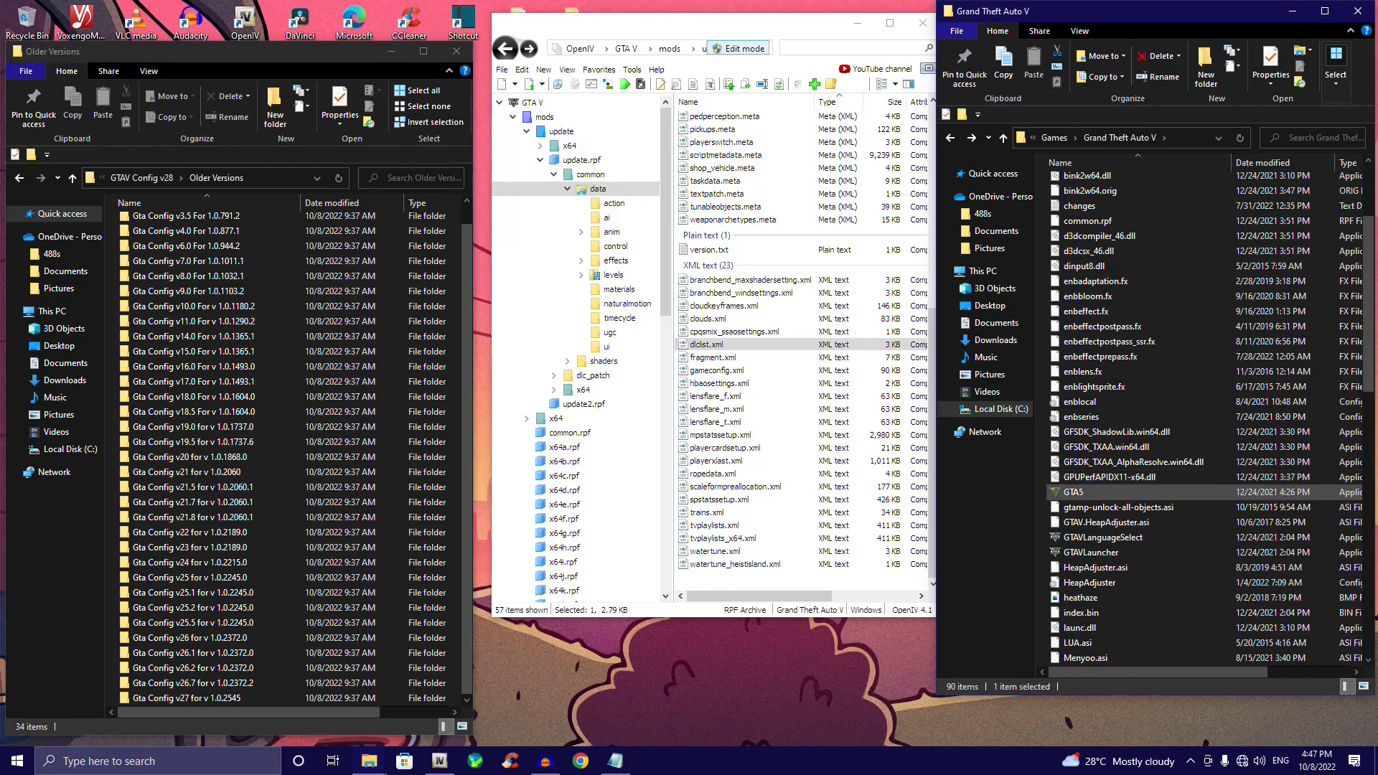
pyautogui.rightClick(1070, 490)
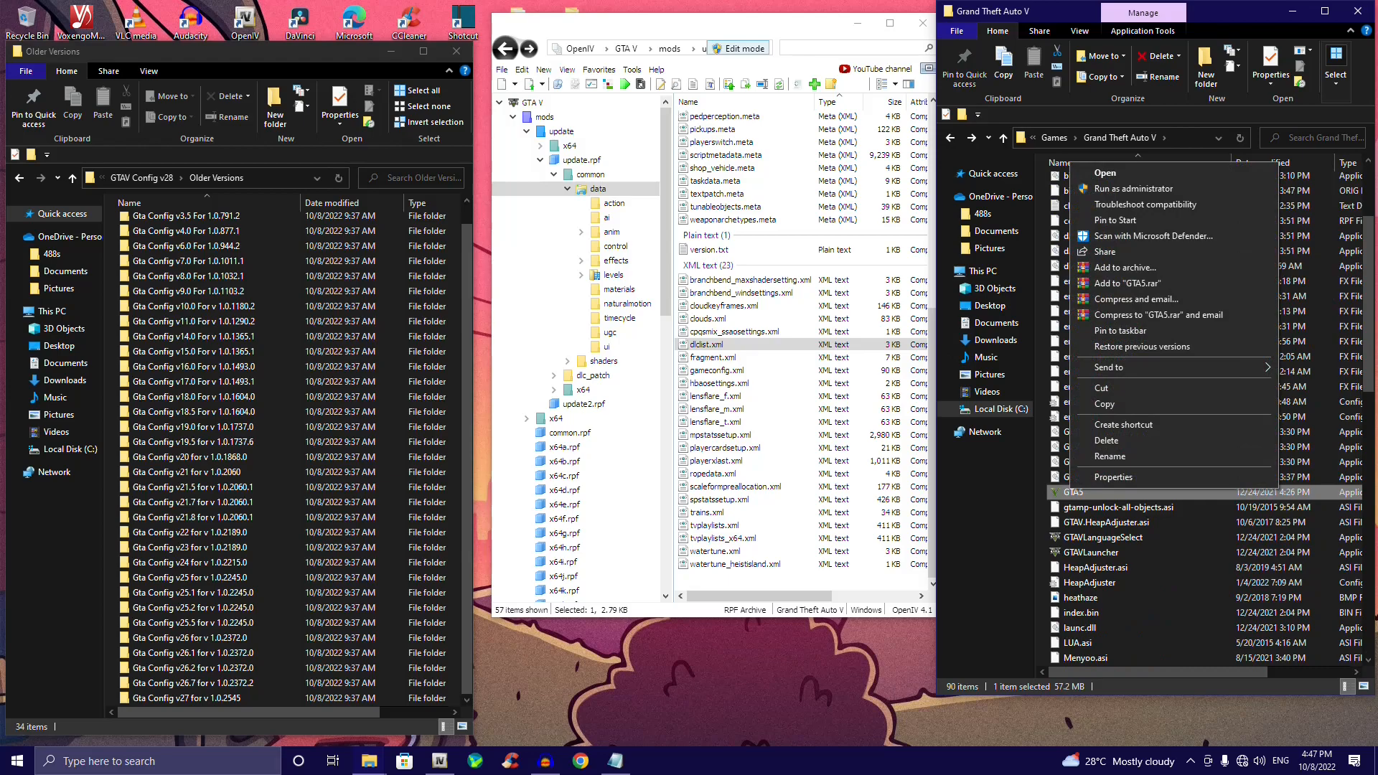
pyautogui.click(1113, 477)
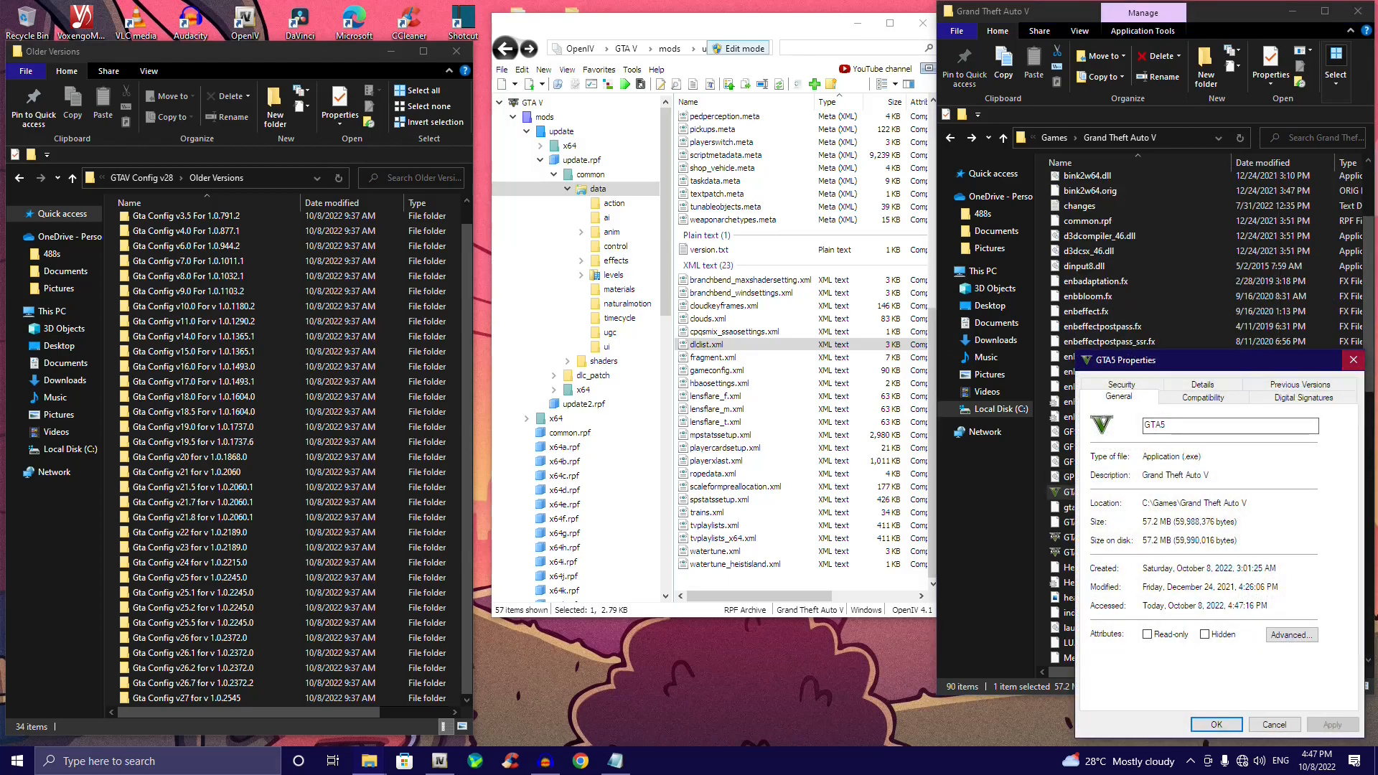
pyautogui.click(1353, 360)
# Step: Open the properties of the PlayGTAV application and examine its file details for version information
pyautogui.scroll(-3, 1148, 522)
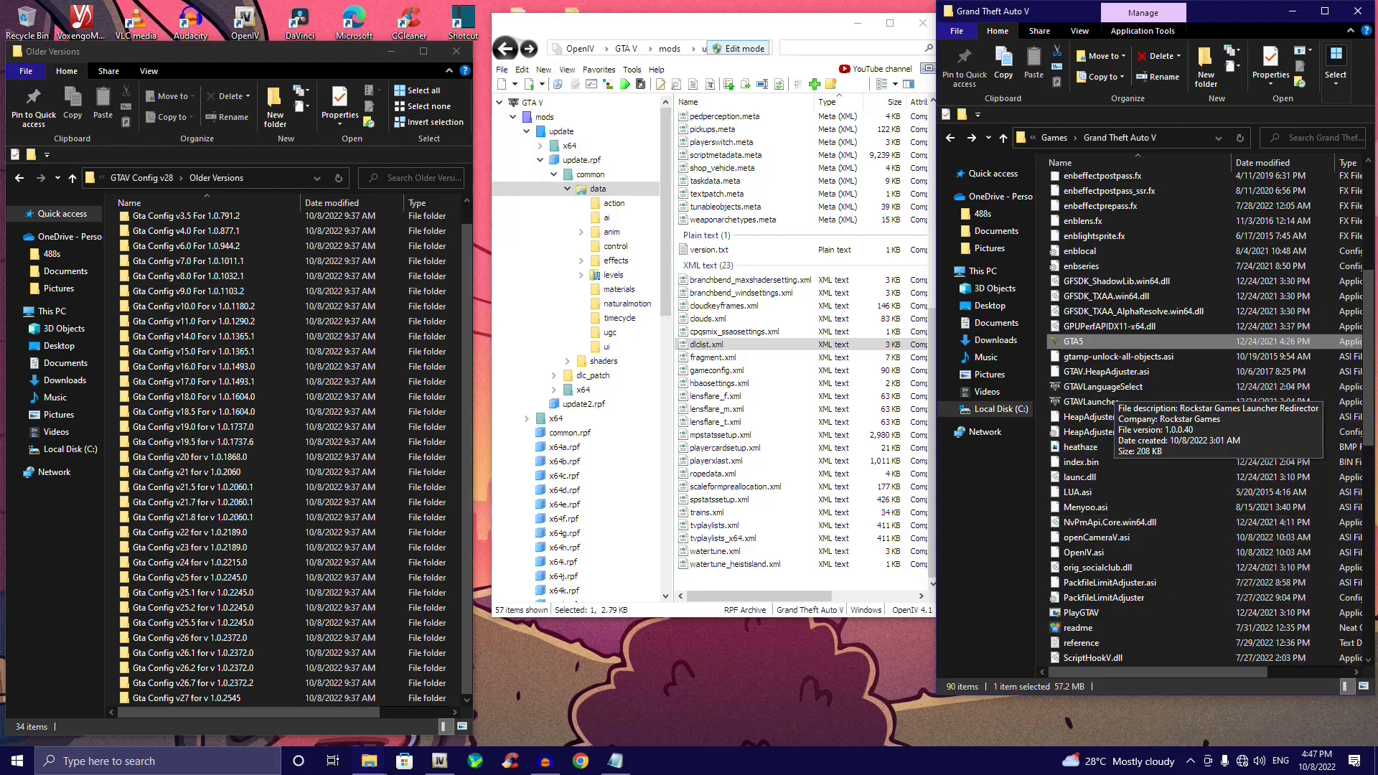
pyautogui.click(1081, 612)
pyautogui.rightClick(1084, 612)
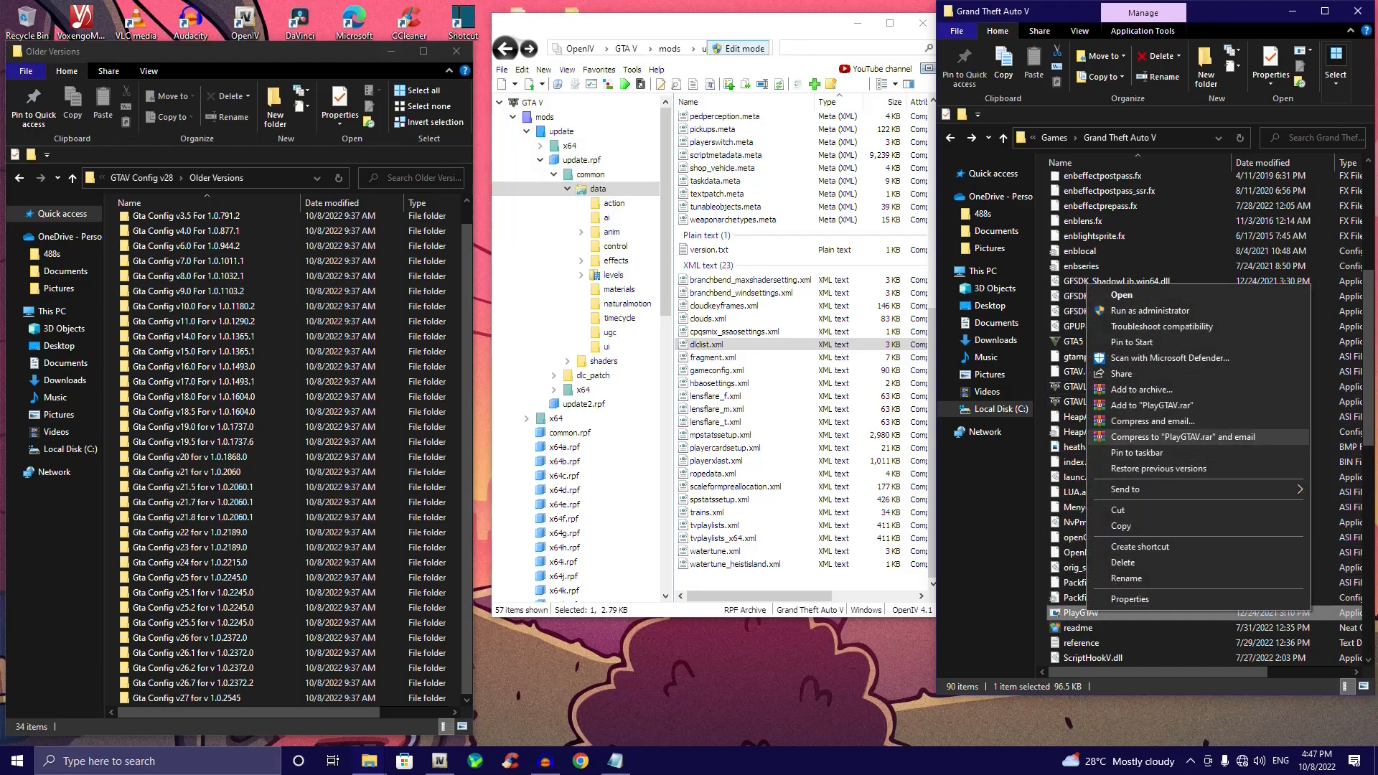
pyautogui.click(1161, 598)
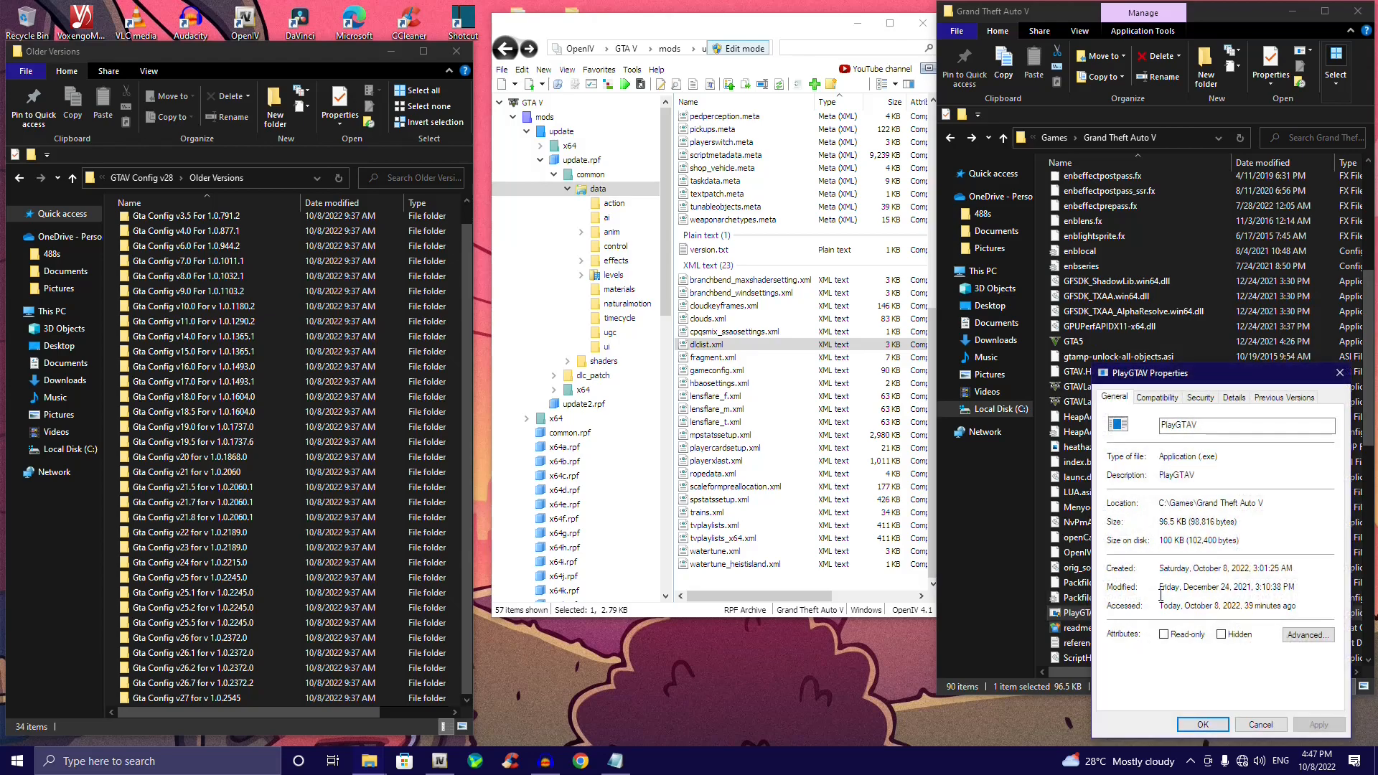
pyautogui.click(1156, 397)
pyautogui.click(1200, 397)
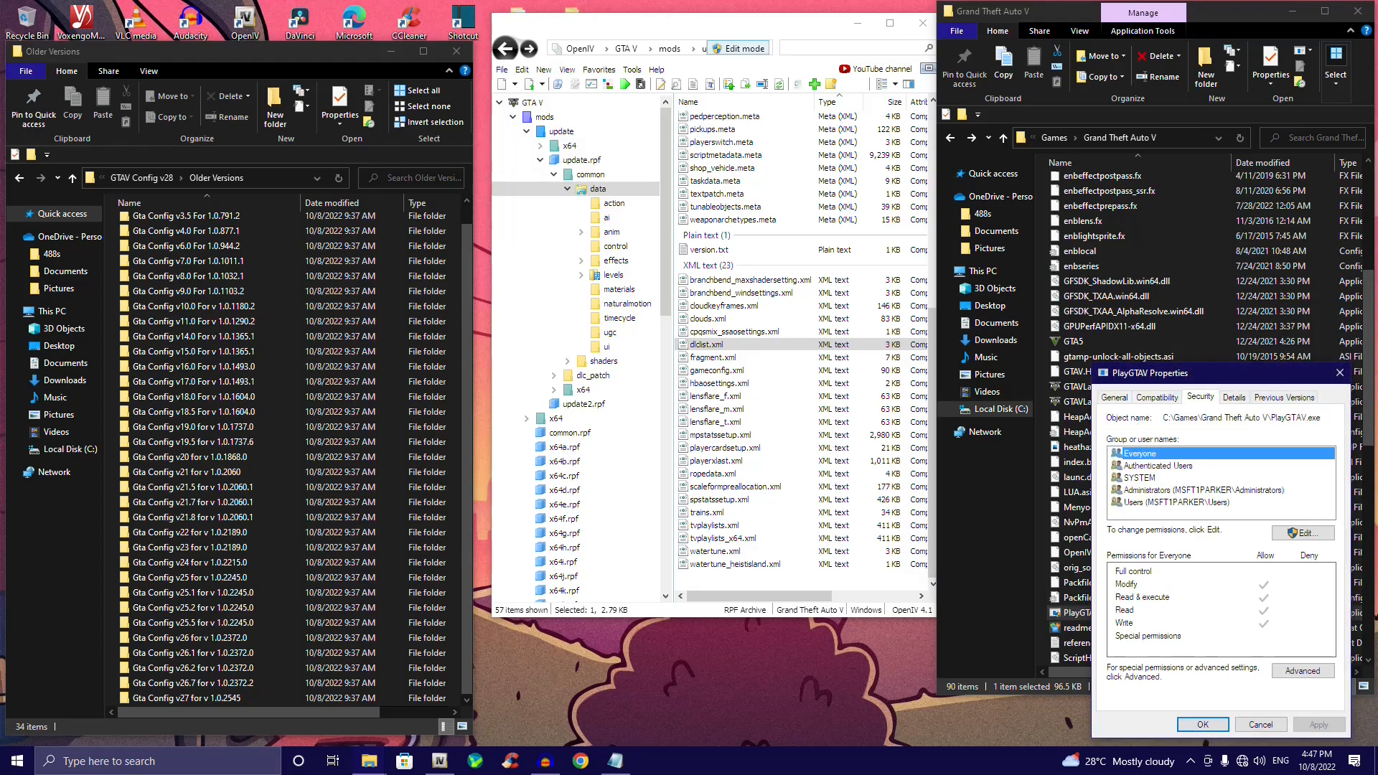
pyautogui.click(1233, 396)
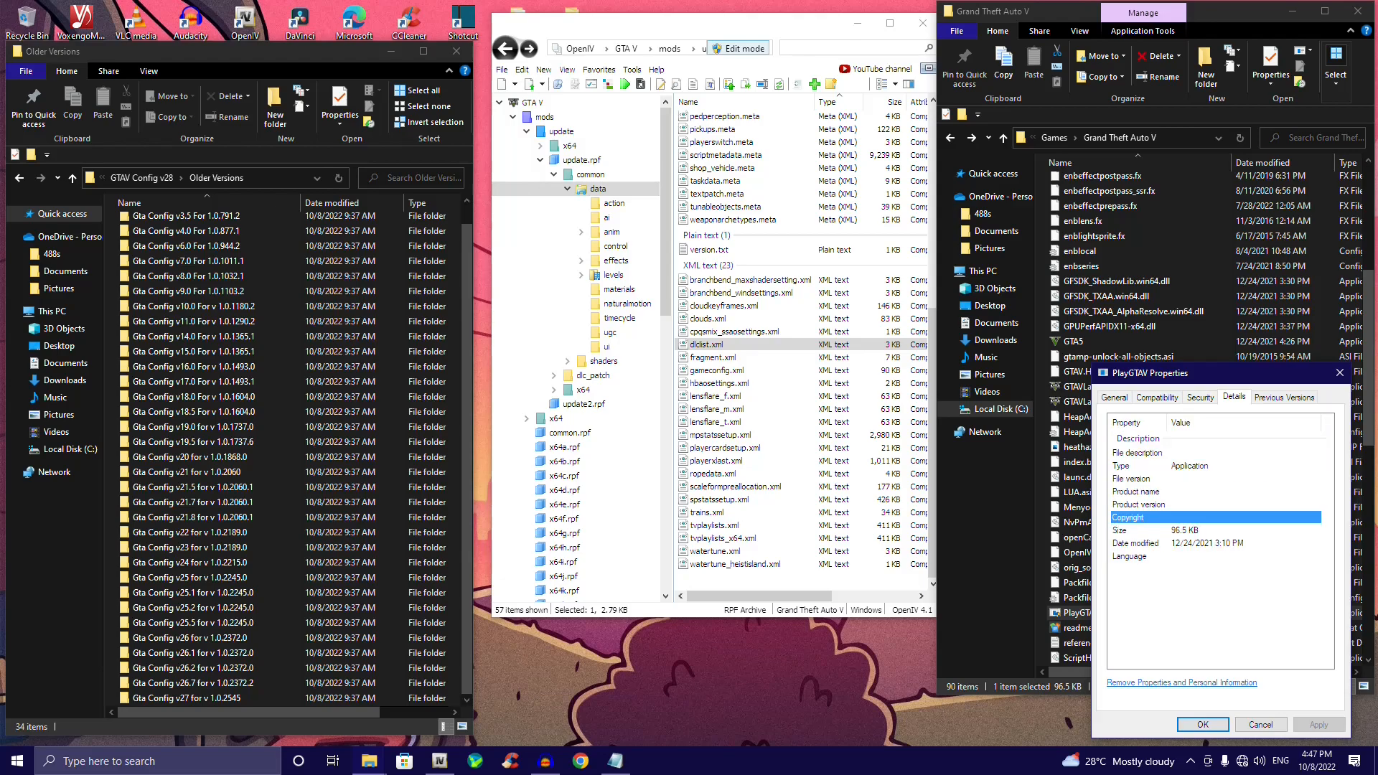
# Step: Close the PlayGTAV properties and examine the GTA5 application's file details for the game version
pyautogui.click(1339, 373)
pyautogui.click(1073, 341)
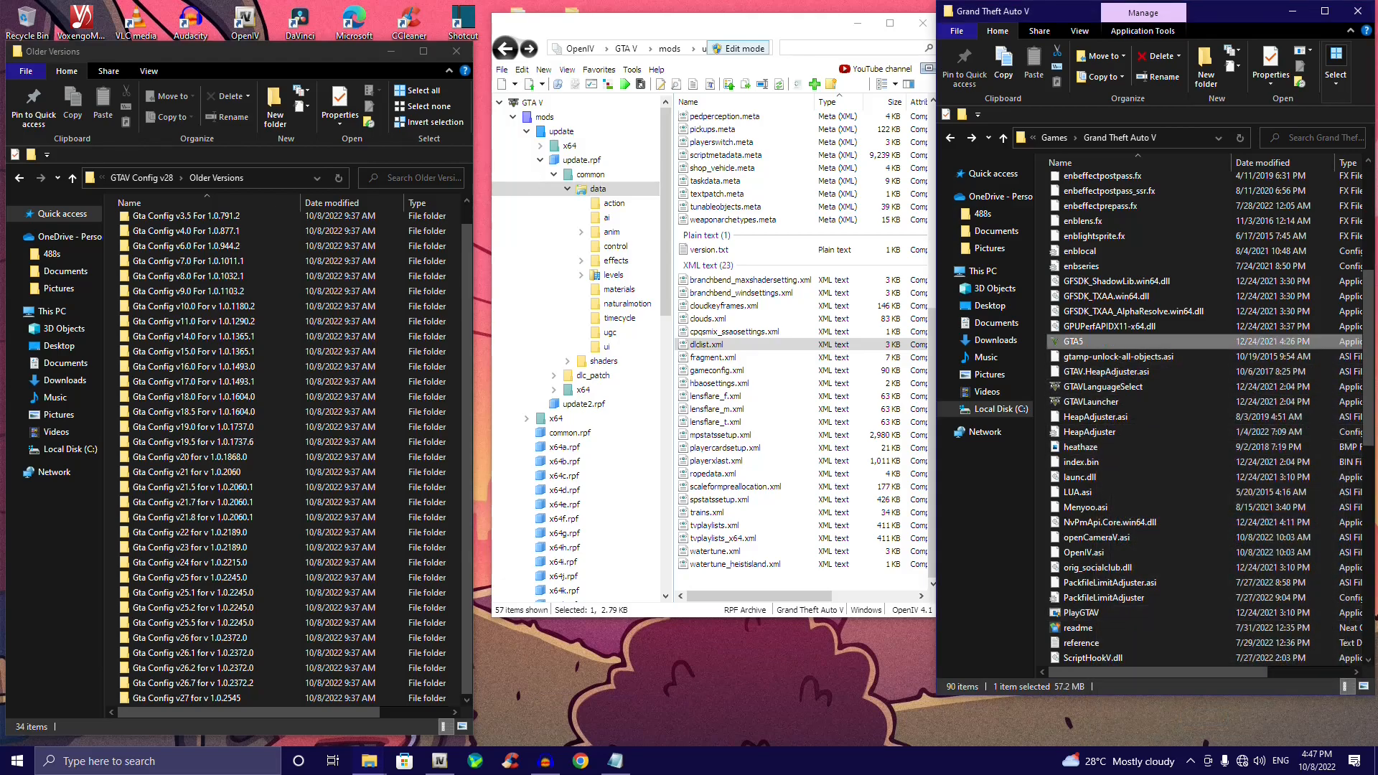
pyautogui.rightClick(1069, 340)
pyautogui.click(1111, 650)
pyautogui.click(1200, 384)
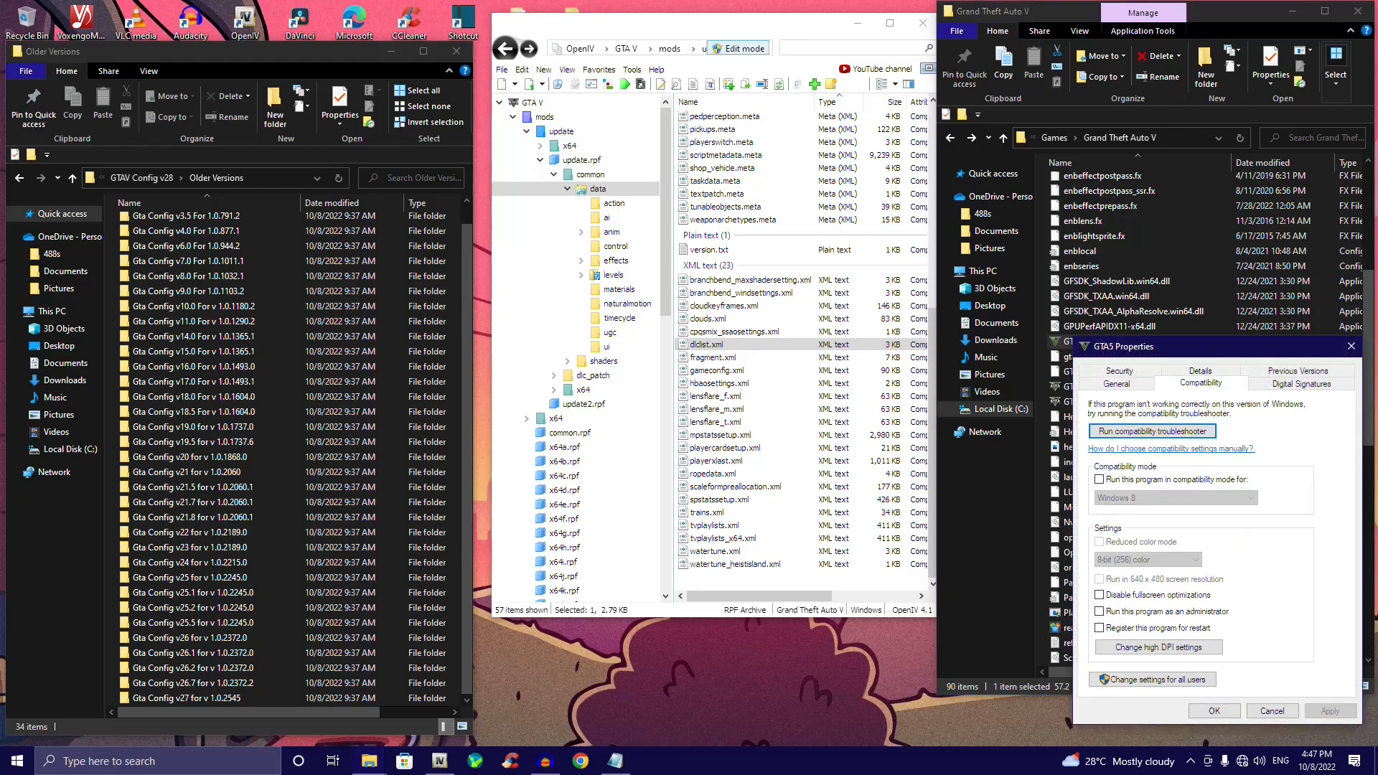
pyautogui.click(1200, 371)
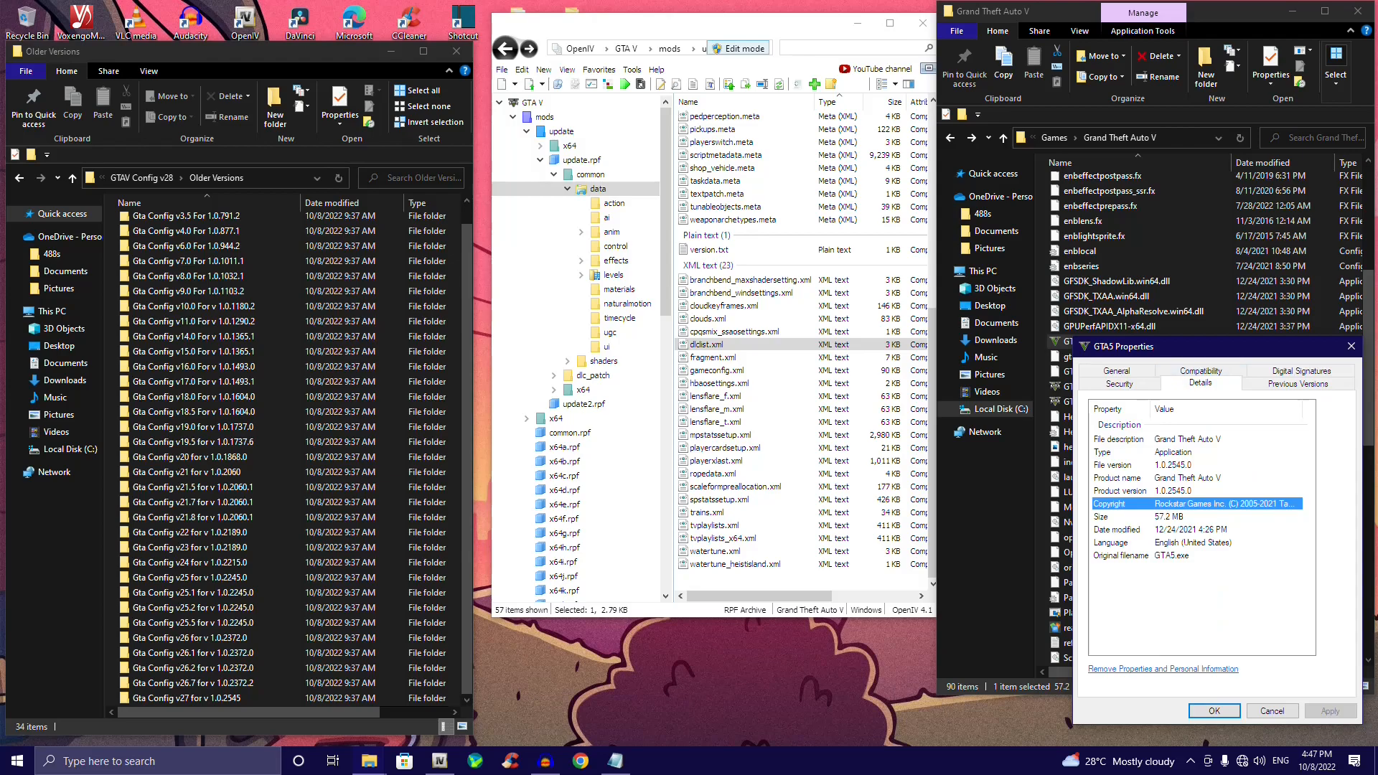
pyautogui.click(1214, 711)
# Step: Reopen the GTA5 application's properties and recheck the file version in its details
pyautogui.rightClick(1081, 340)
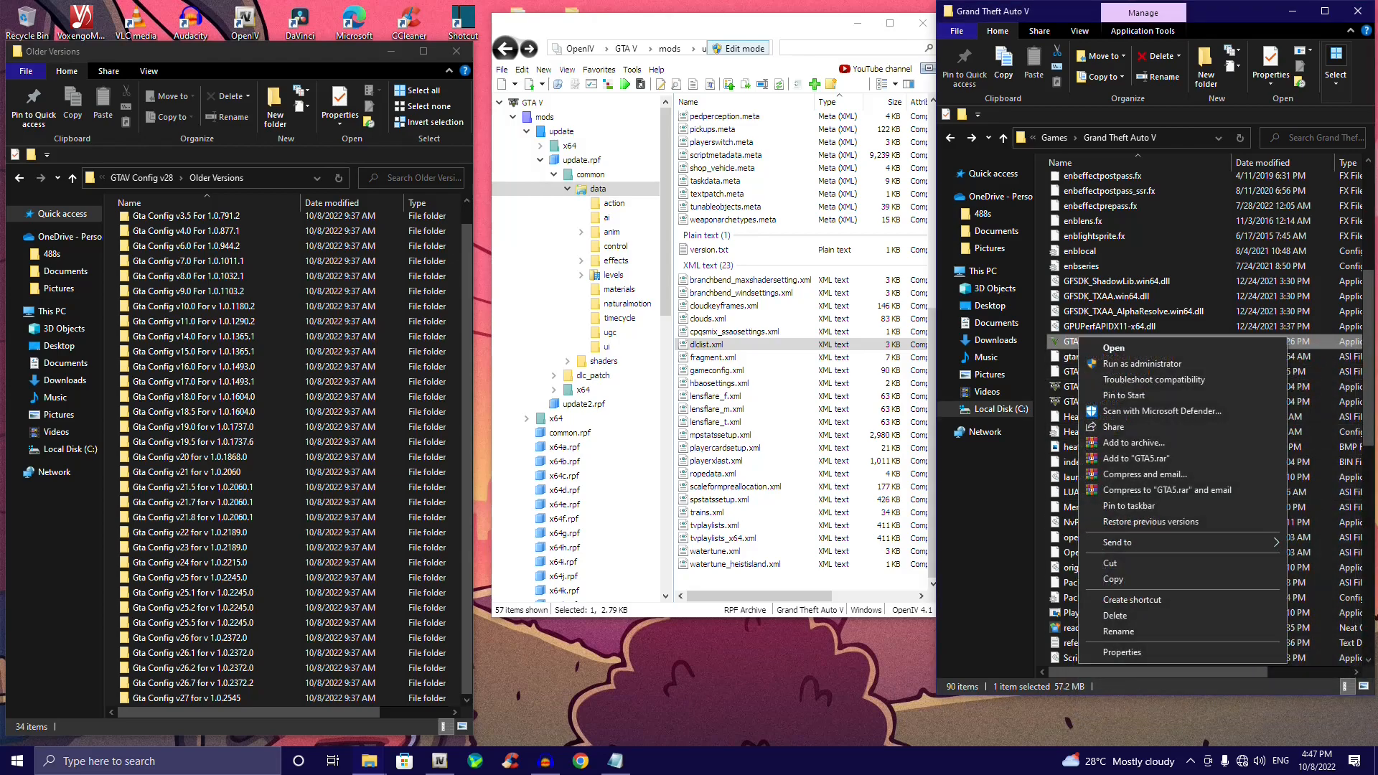
pyautogui.click(1120, 282)
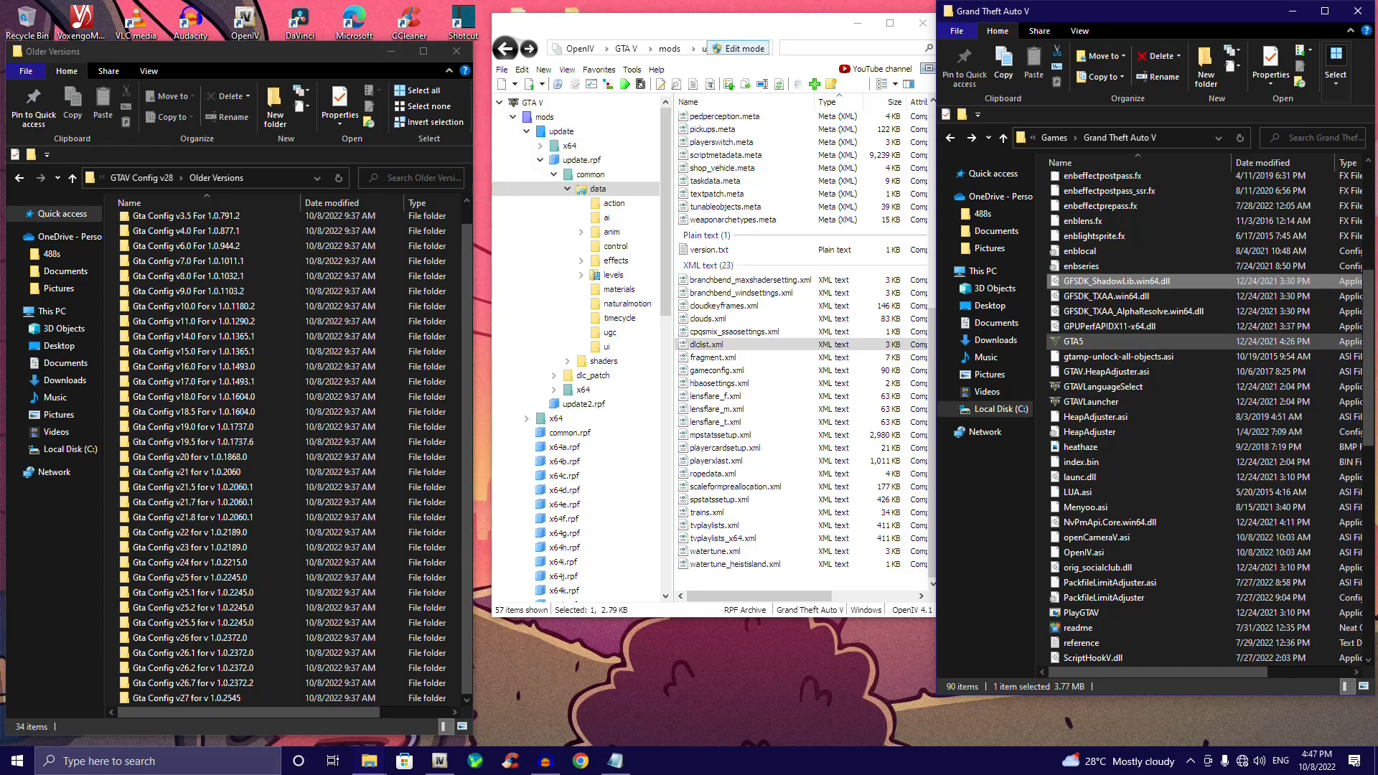
pyautogui.rightClick(1065, 341)
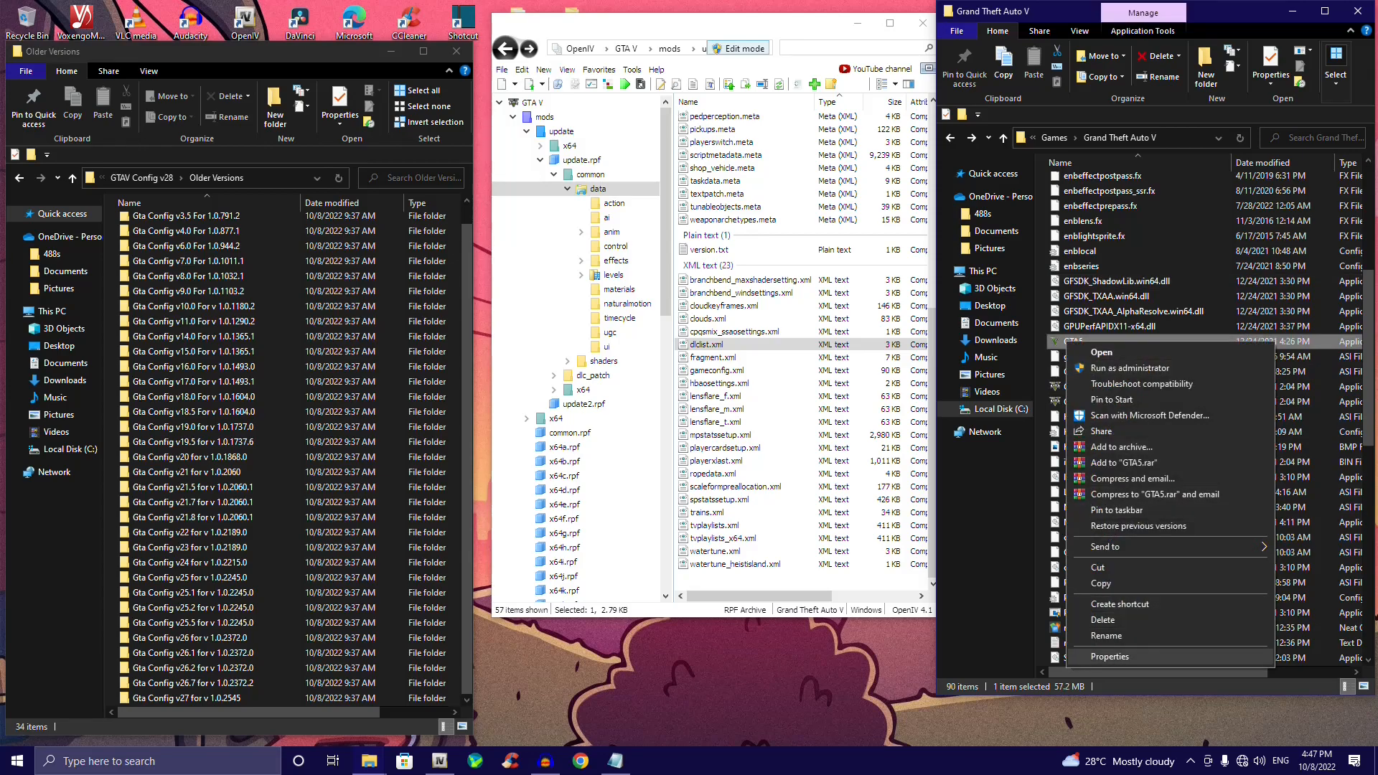
pyautogui.click(1109, 656)
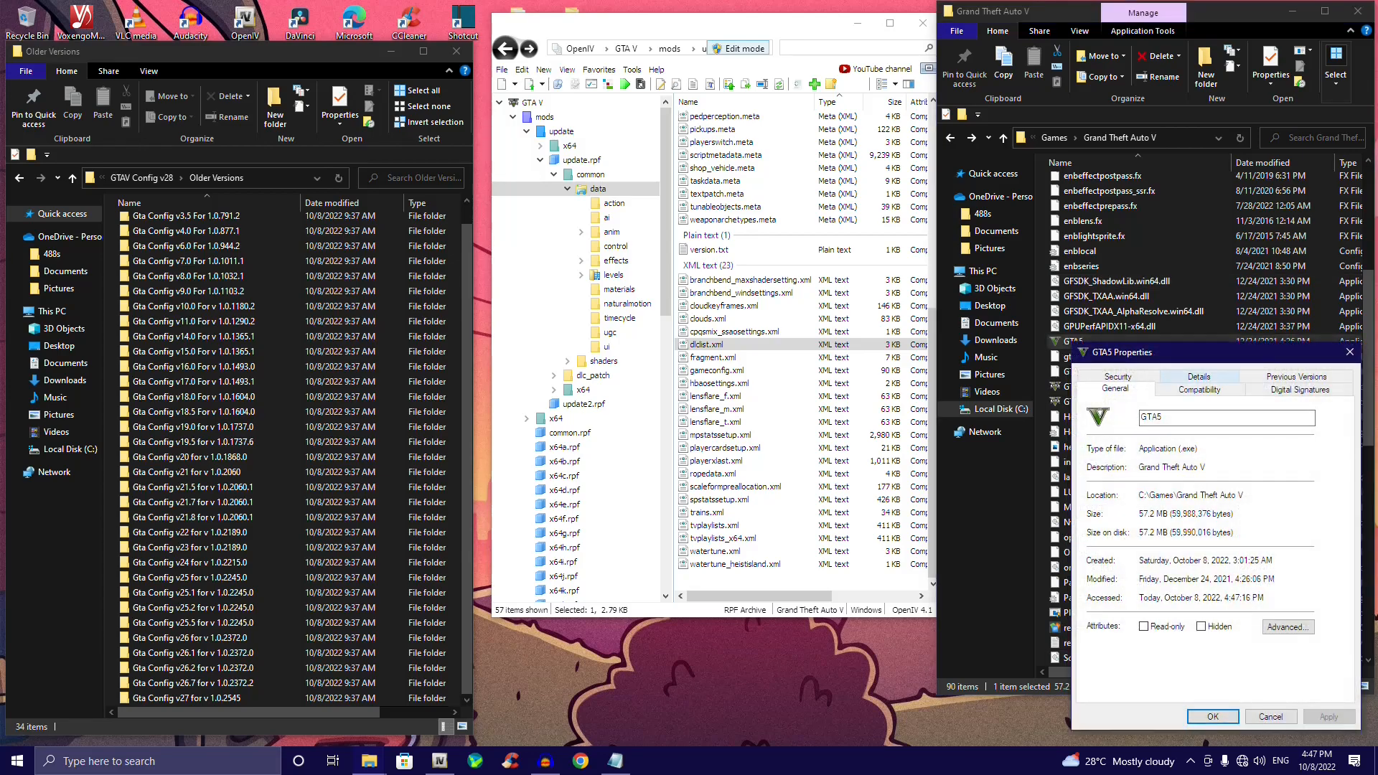
pyautogui.click(1199, 377)
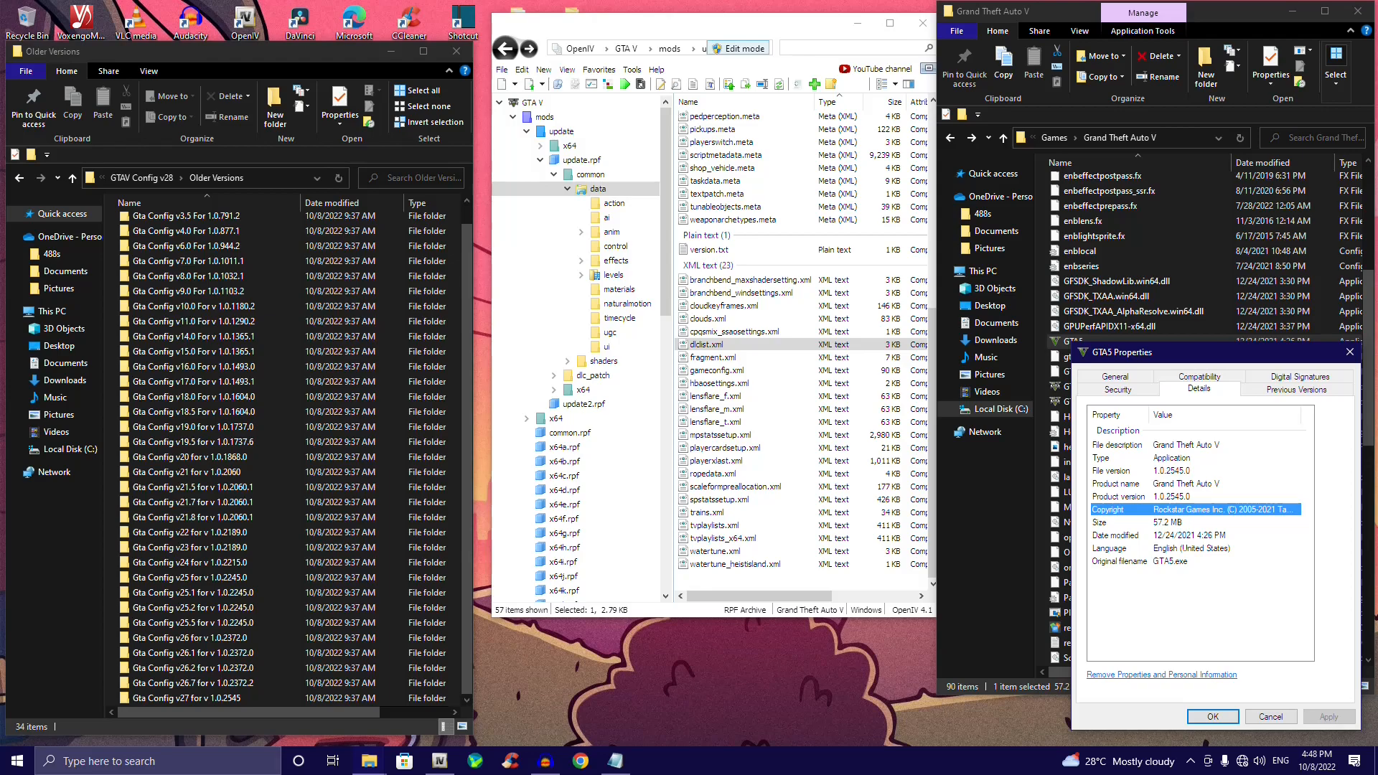
pyautogui.click(1212, 716)
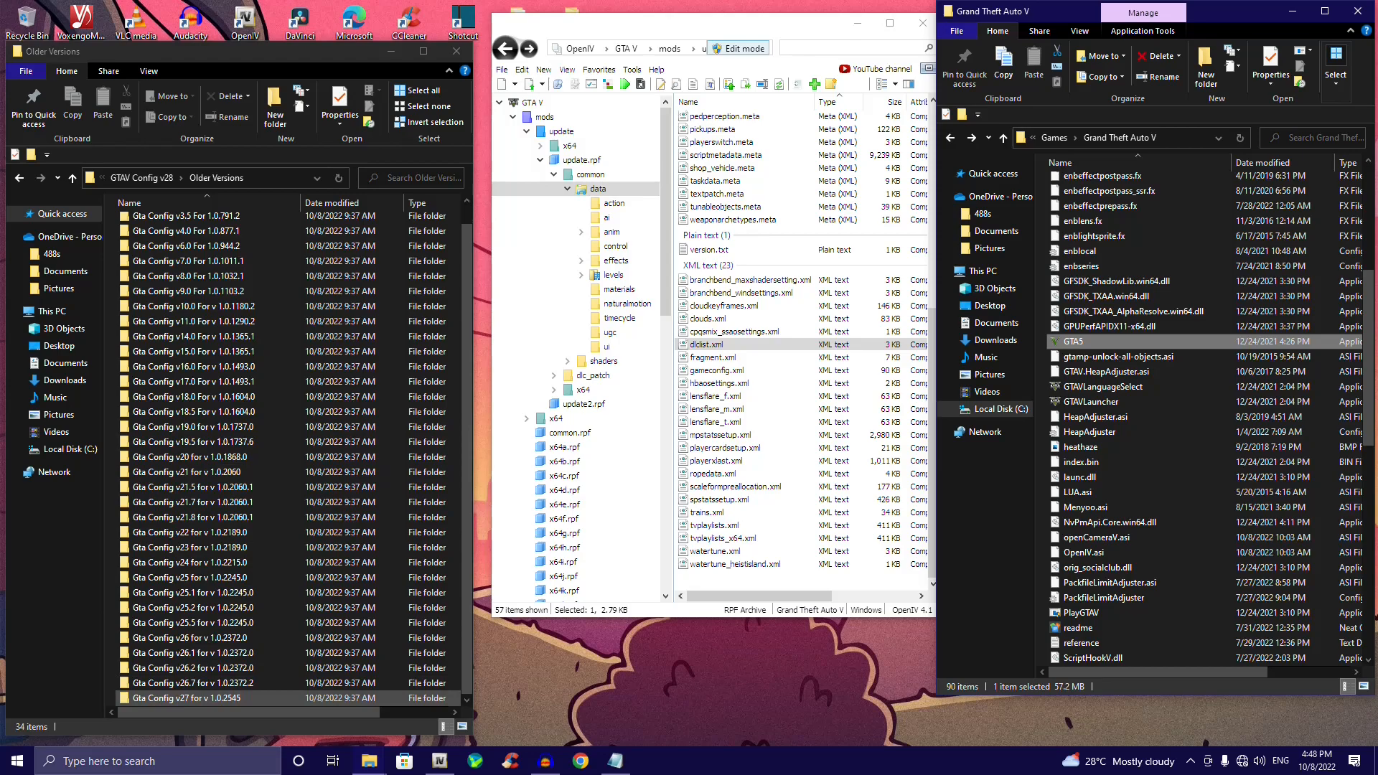
# Step: Open the Stock Traffic (Means Gta base) folder under For More Mods in Gta Config v27 for v 1.0.2545
pyautogui.doubleClick(187, 698)
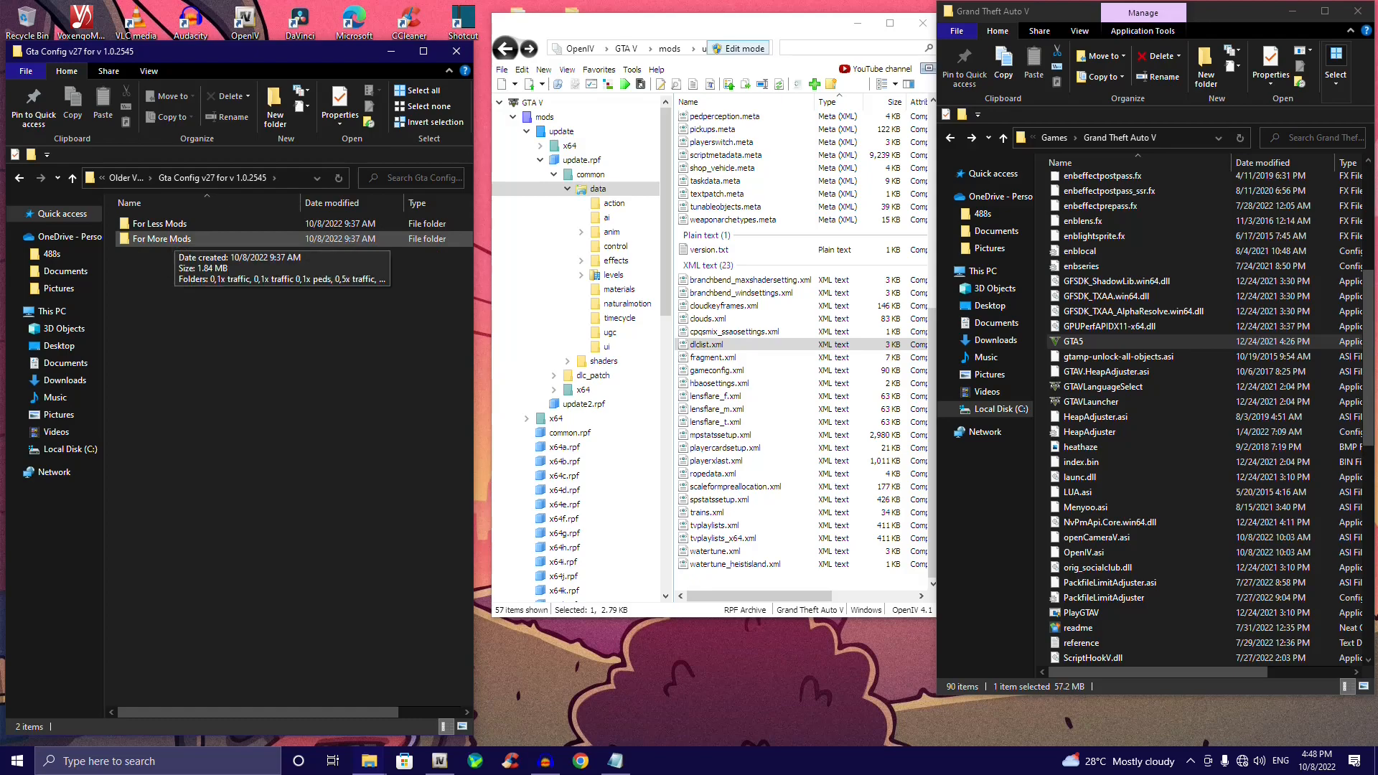
pyautogui.doubleClick(172, 238)
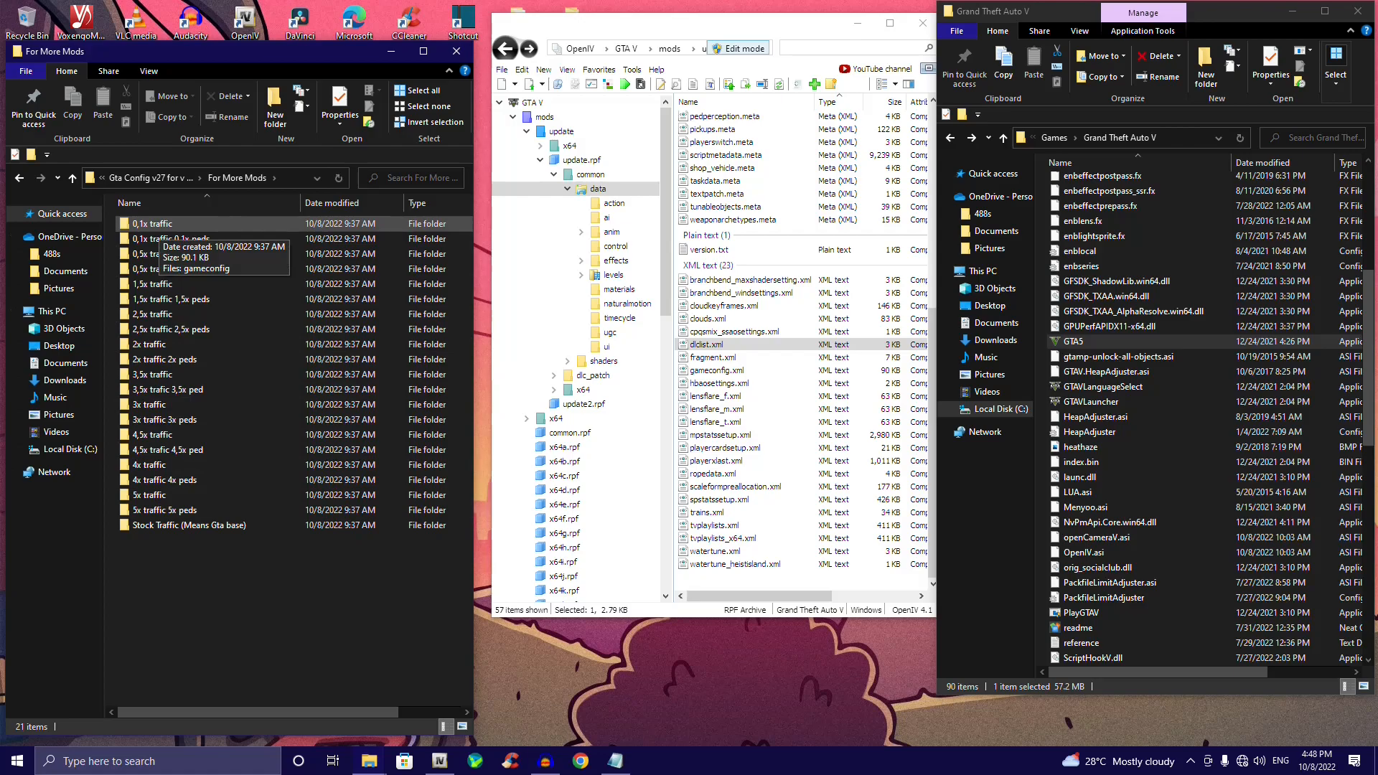
pyautogui.click(159, 225)
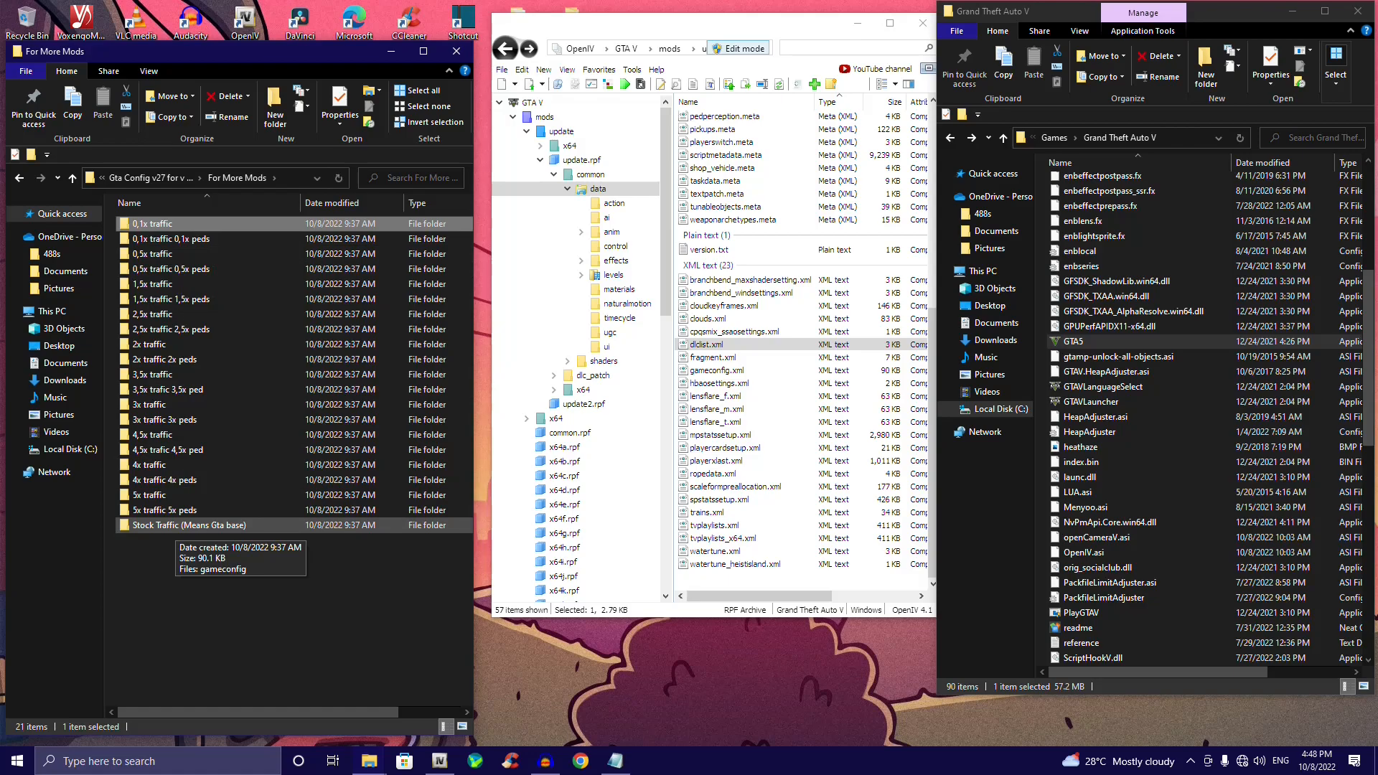
pyautogui.doubleClick(180, 525)
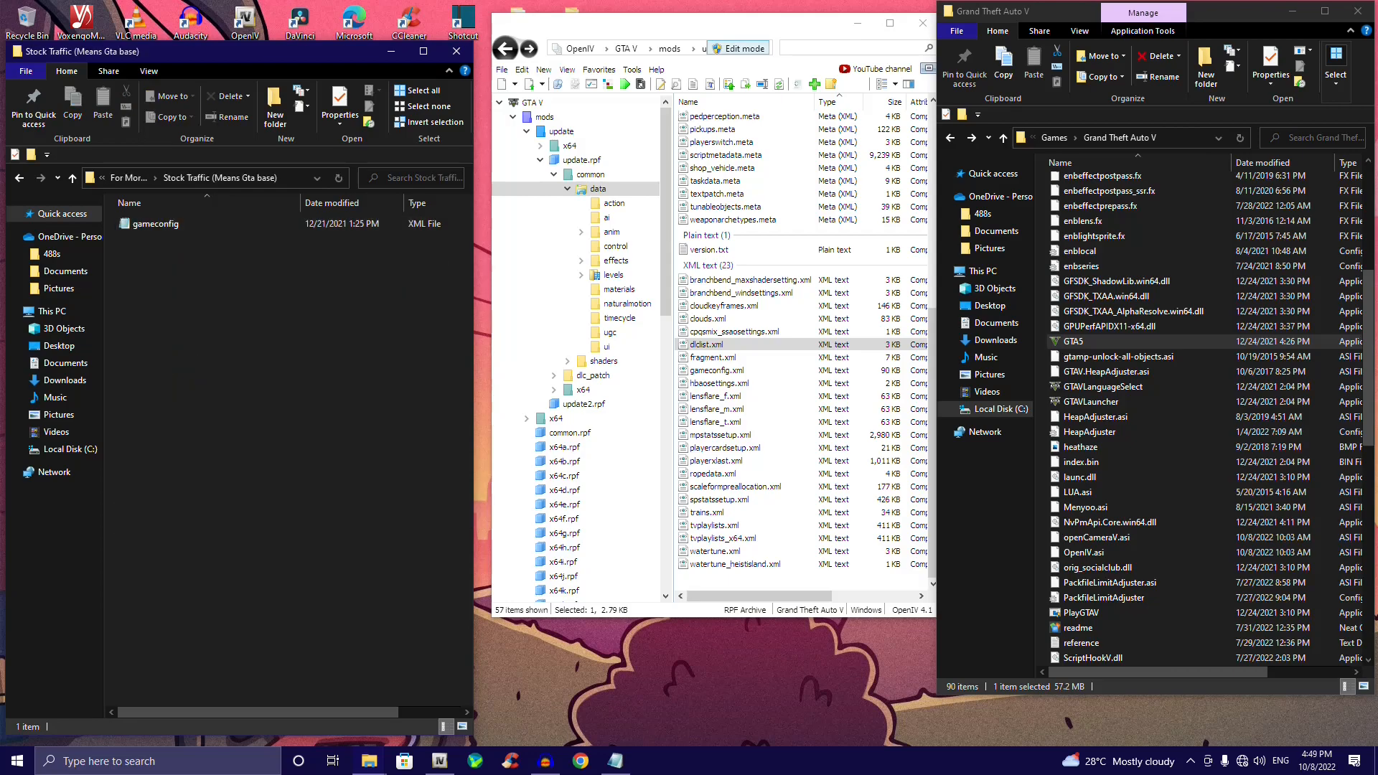
# Step: Compare gameconfig.xml in OpenIV's update.rpf common data folder with the gameconfig file in the Stock Traffic folder
pyautogui.click(732, 25)
pyautogui.moveTo(758, 597)
pyautogui.mouseDown()
pyautogui.moveTo(790, 596)
pyautogui.moveTo(757, 596)
pyautogui.mouseUp()
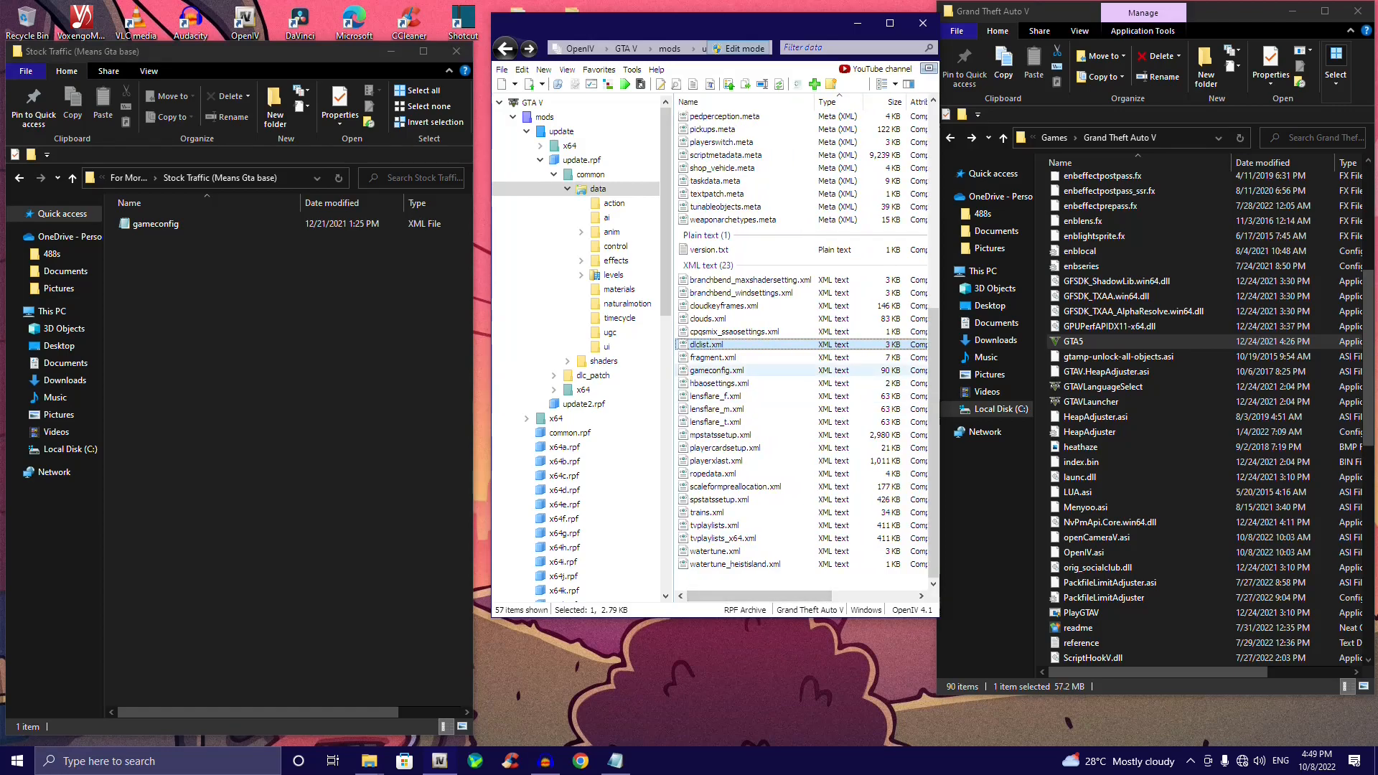
pyautogui.click(717, 371)
pyautogui.moveTo(759, 597); pyautogui.dragTo(826, 597)
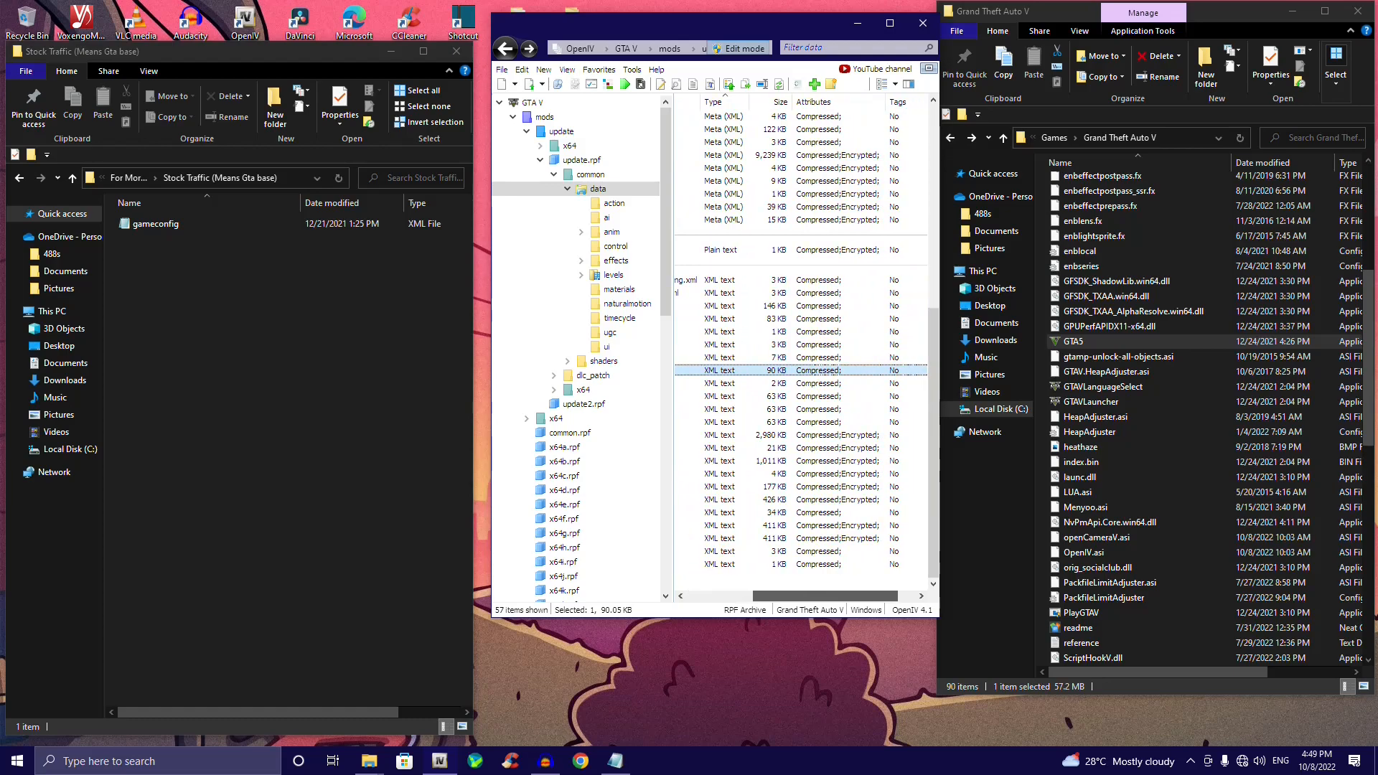
pyautogui.click(166, 224)
pyautogui.click(772, 370)
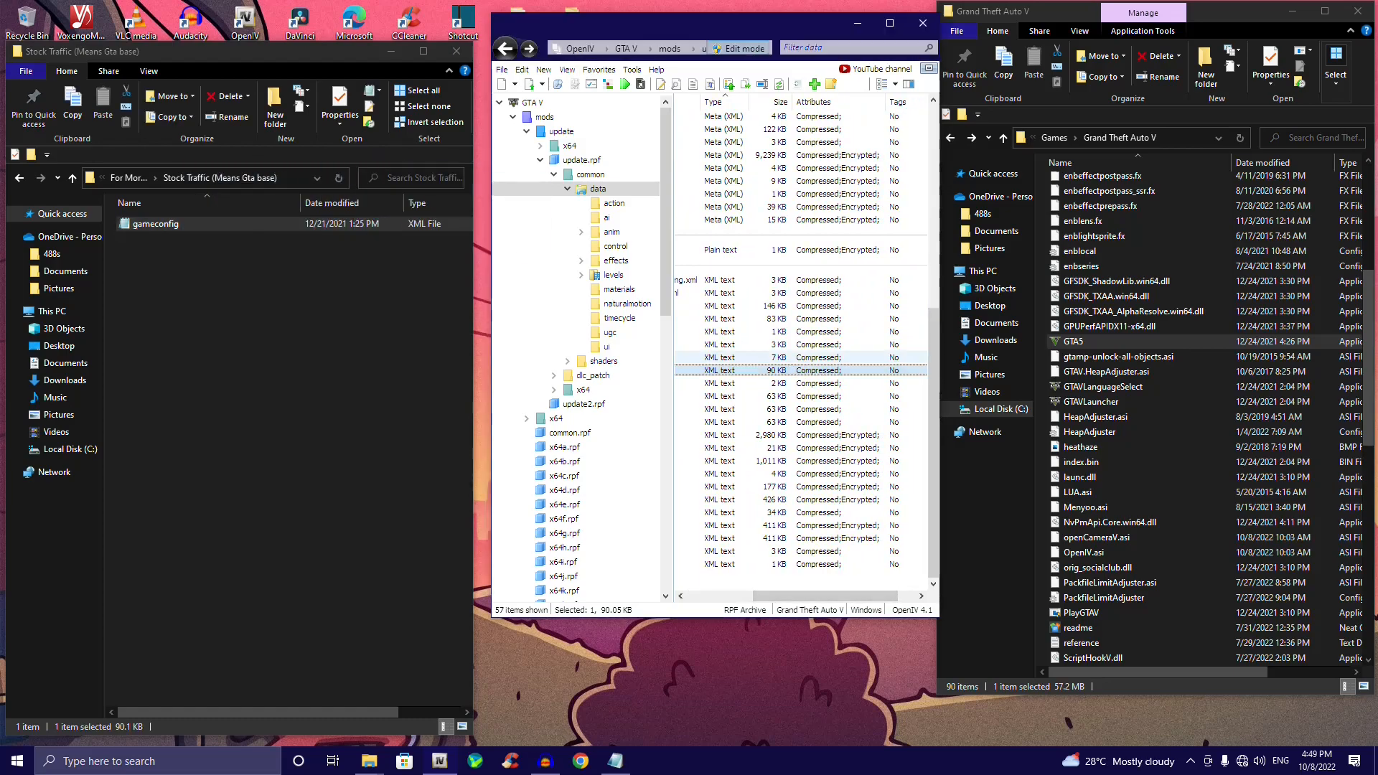
pyautogui.scroll(3, 801, 448)
pyautogui.scroll(-3, 801, 447)
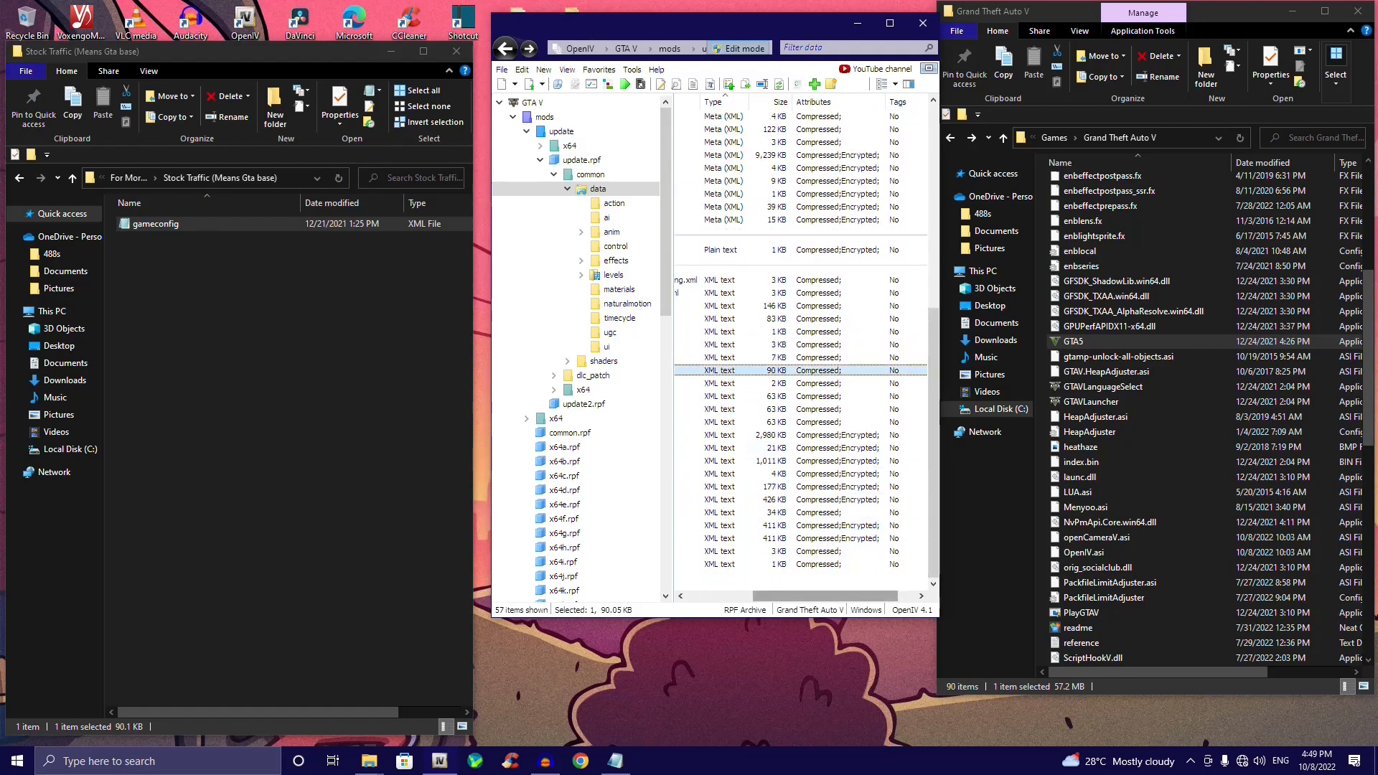
pyautogui.moveTo(825, 596); pyautogui.dragTo(759, 597)
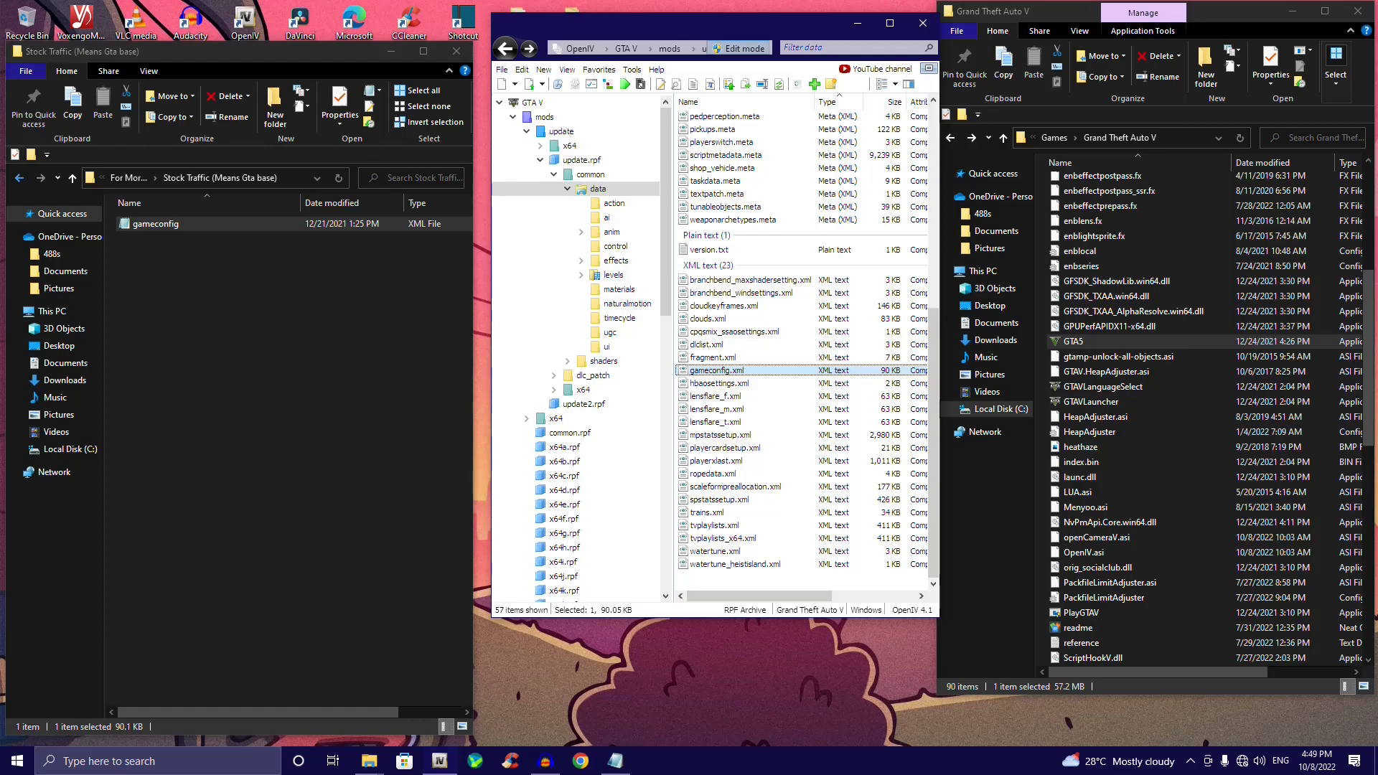
# Step: Return from the Stock Traffic folder to the main Modding Tutorials folder
pyautogui.hotkey('alt', 'Up')
pyautogui.hotkey('alt', 'Up')
pyautogui.hotkey('alt', 'Up')
pyautogui.hotkey('alt', 'Up')
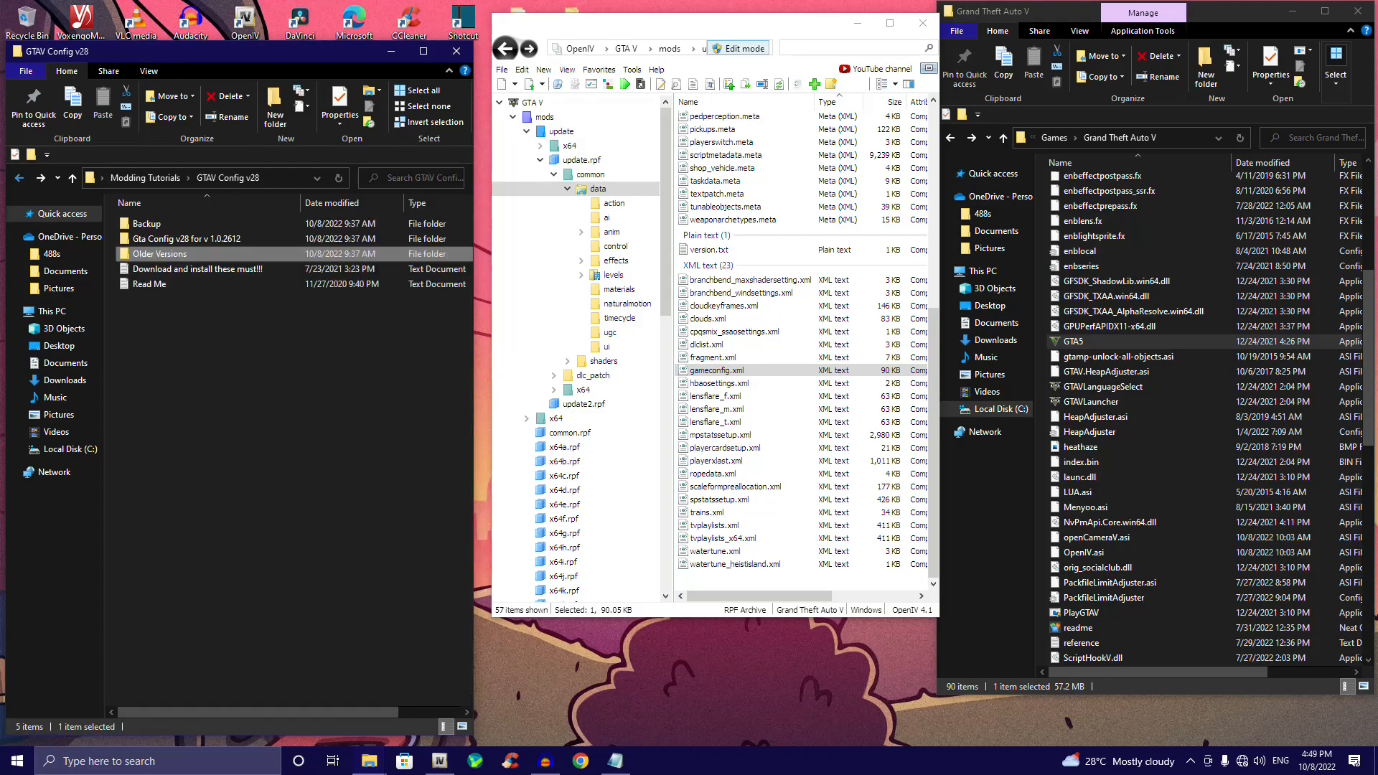
pyautogui.hotkey('alt', 'Up')
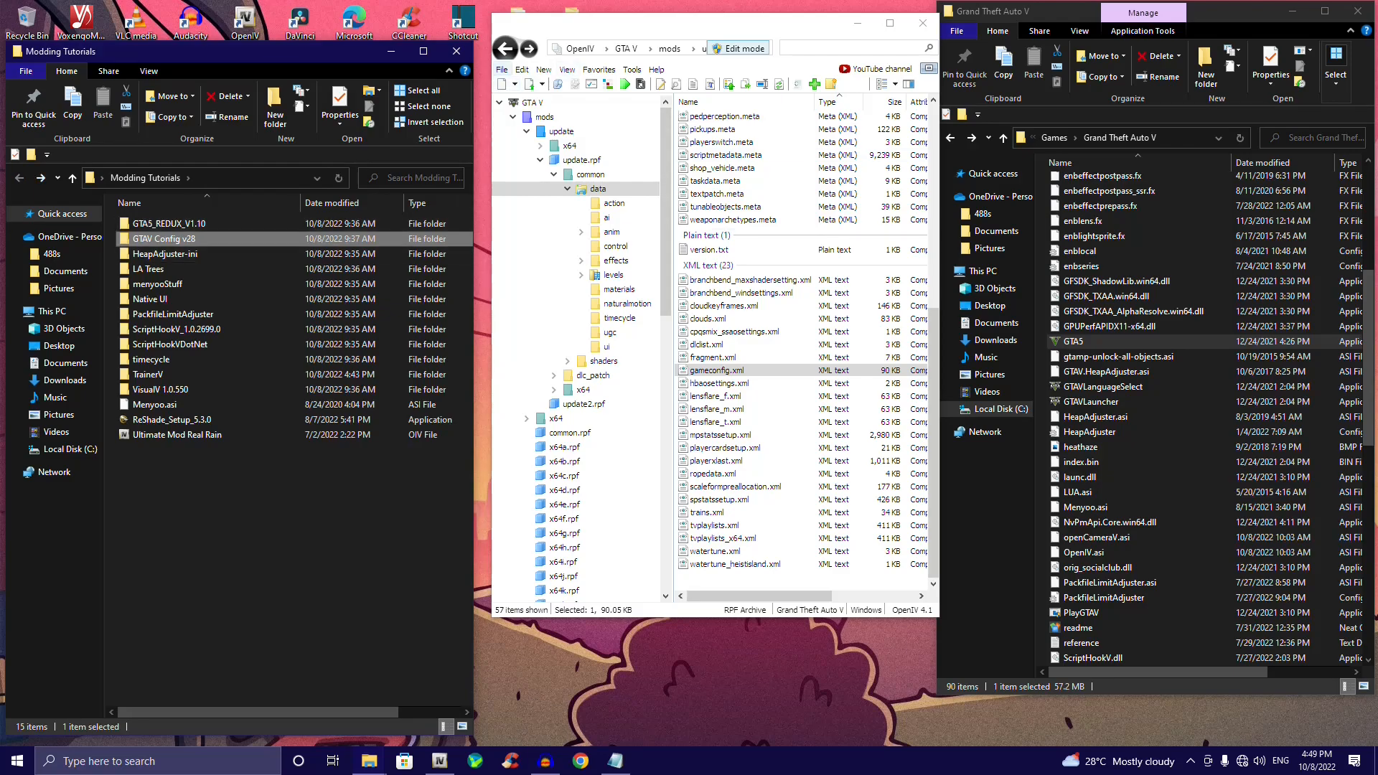
# Step: Return OpenIV to the GTA V root folder, minimize it, and reposition the Modding Tutorials window near the Grand Theft Auto V window
pyautogui.rightClick(506, 48)
pyautogui.click(560, 241)
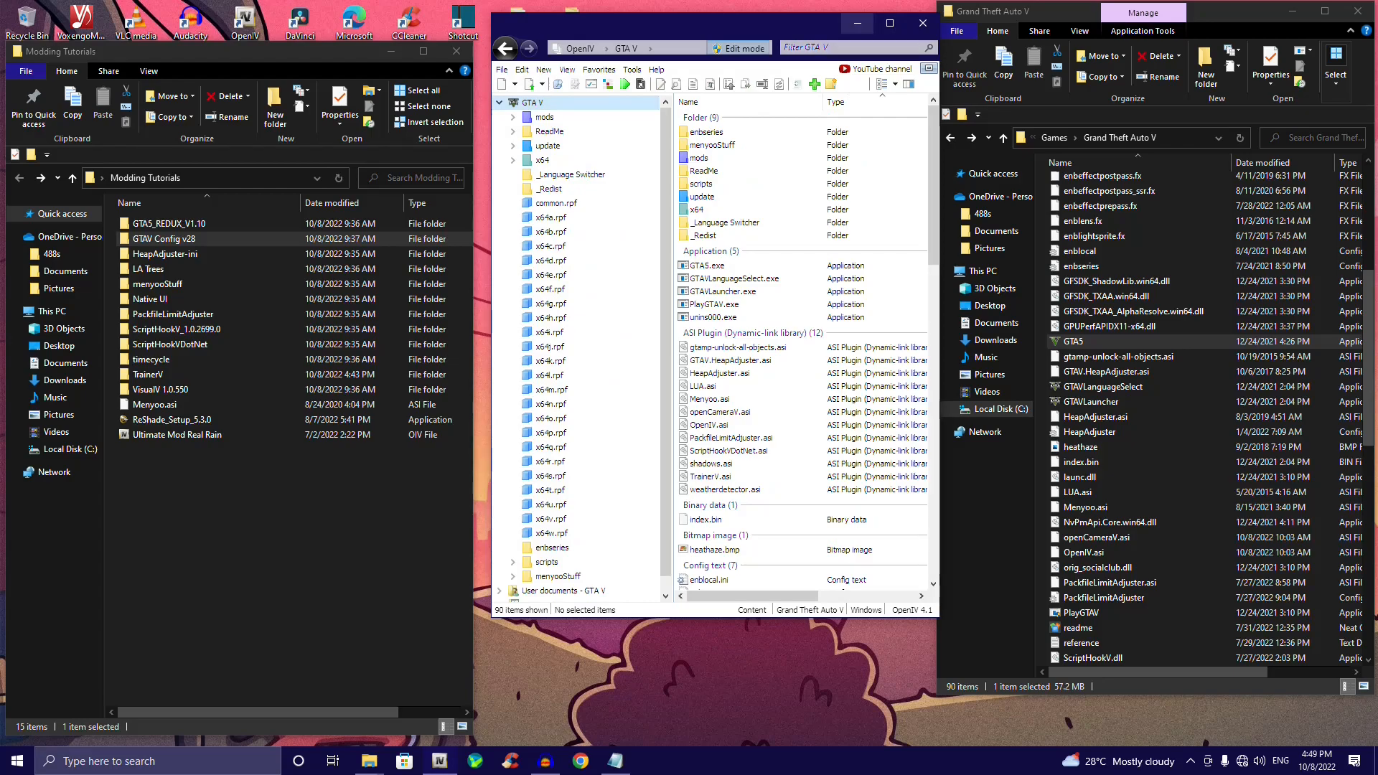
pyautogui.click(857, 23)
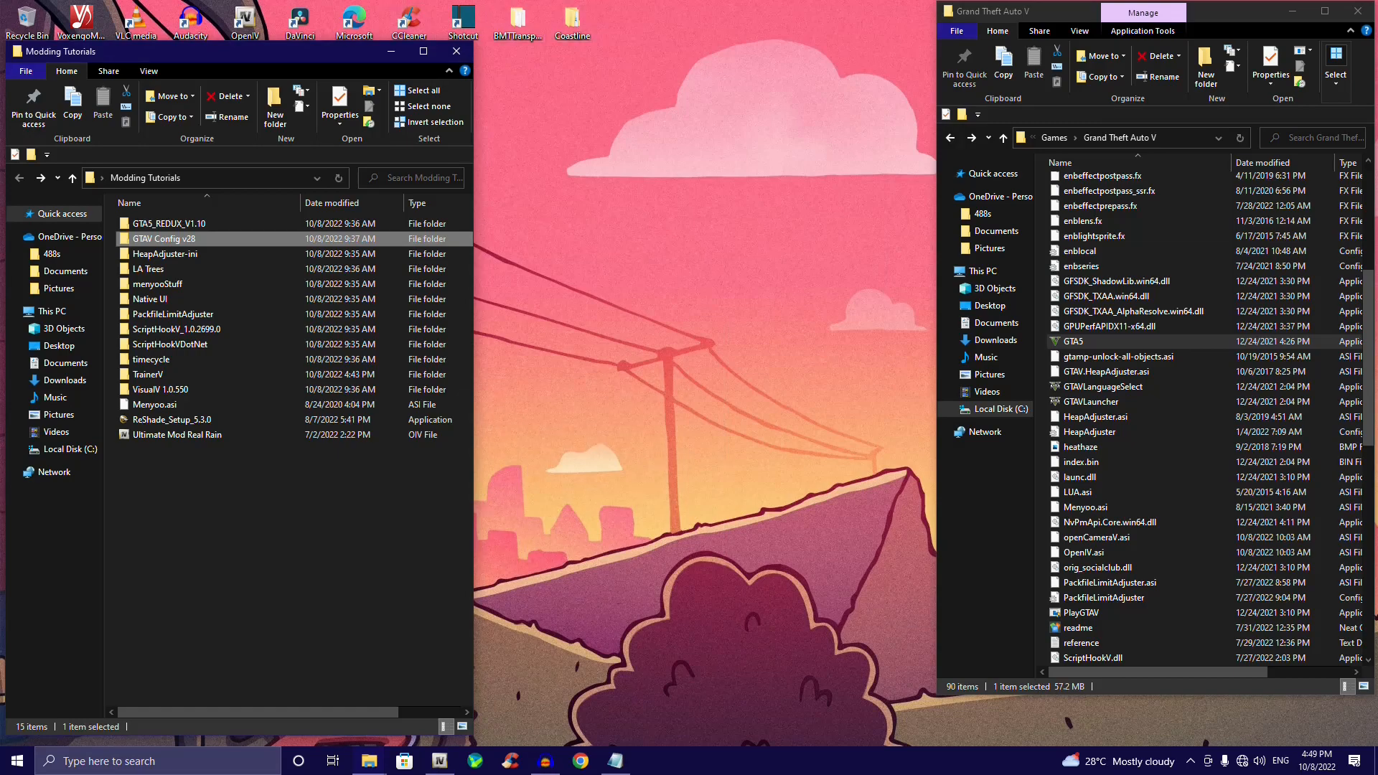
pyautogui.moveTo(324, 54); pyautogui.dragTo(786, 14)
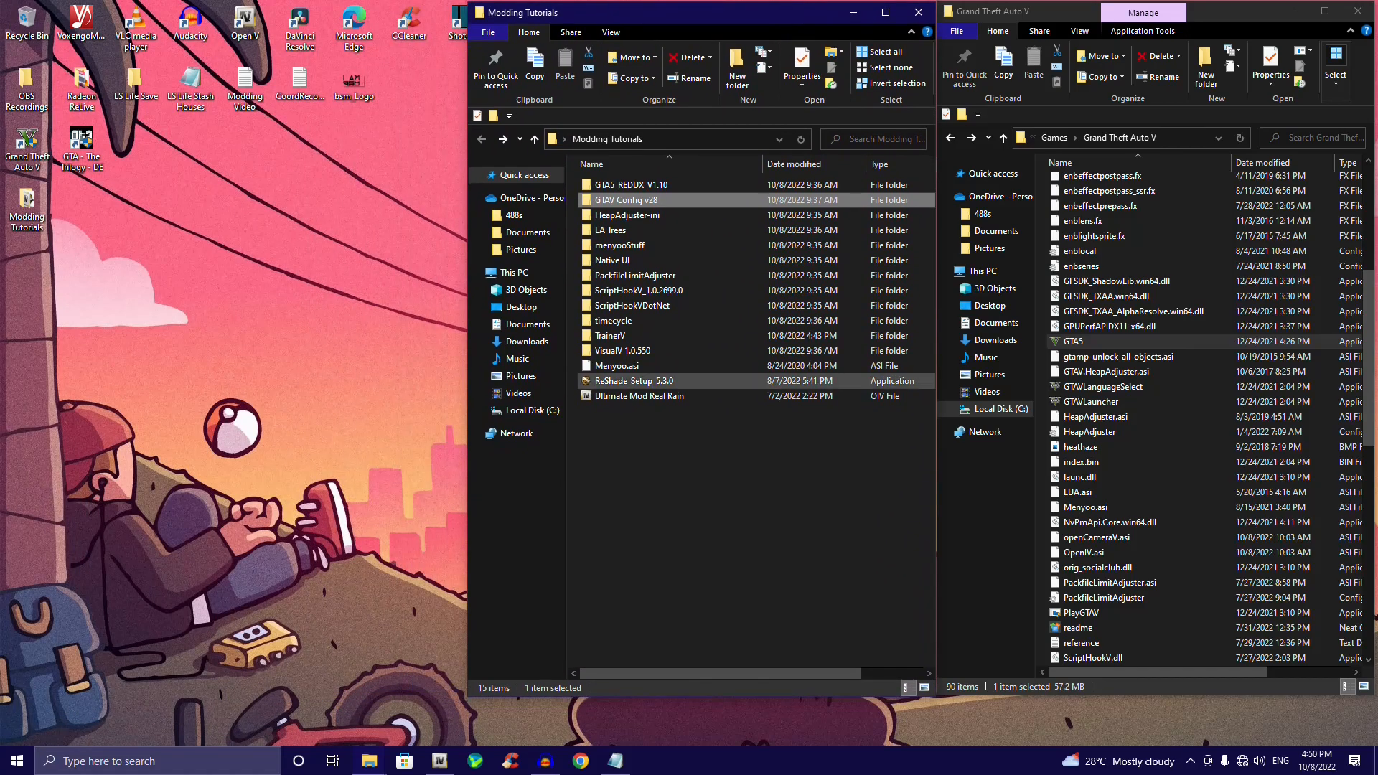
pyautogui.moveTo(682, 12); pyautogui.dragTo(399, 10)
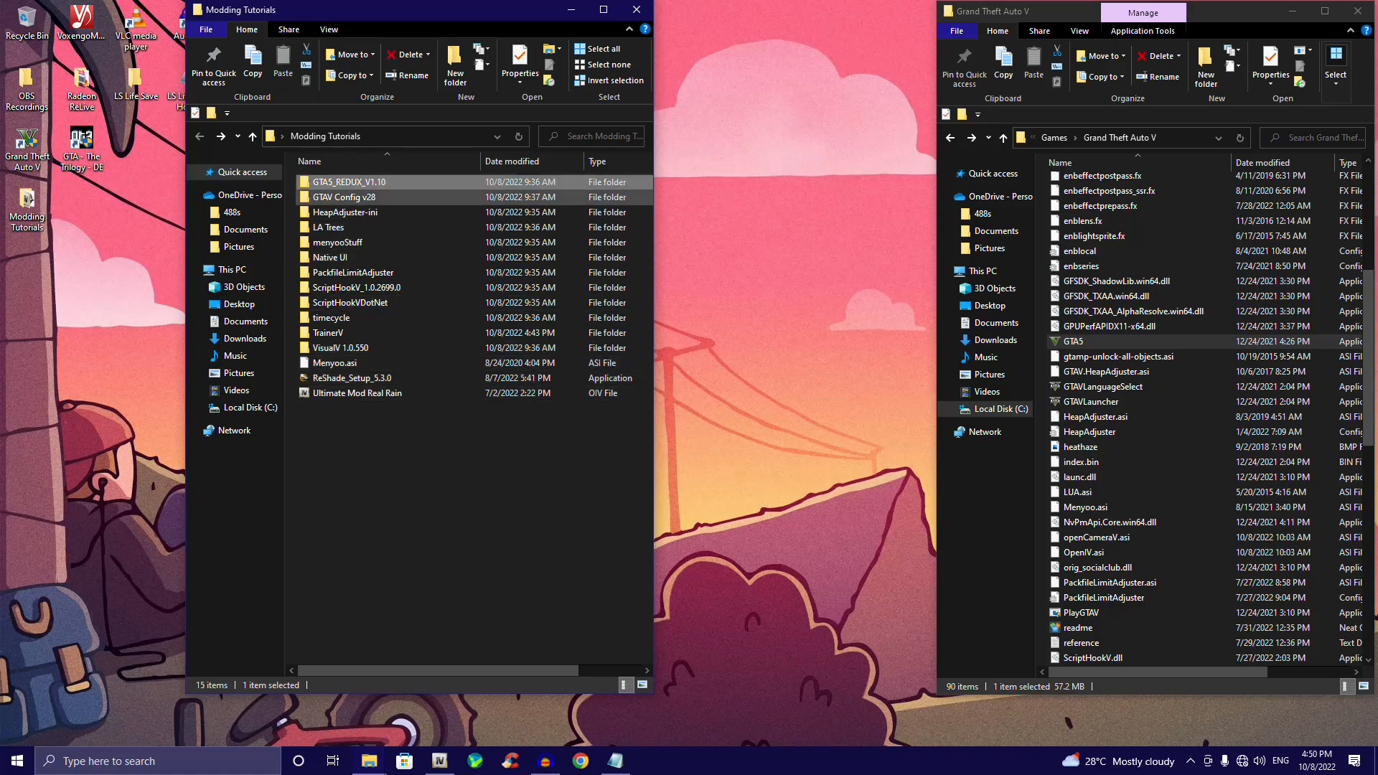
pyautogui.click(338, 242)
pyautogui.click(352, 272)
pyautogui.click(357, 287)
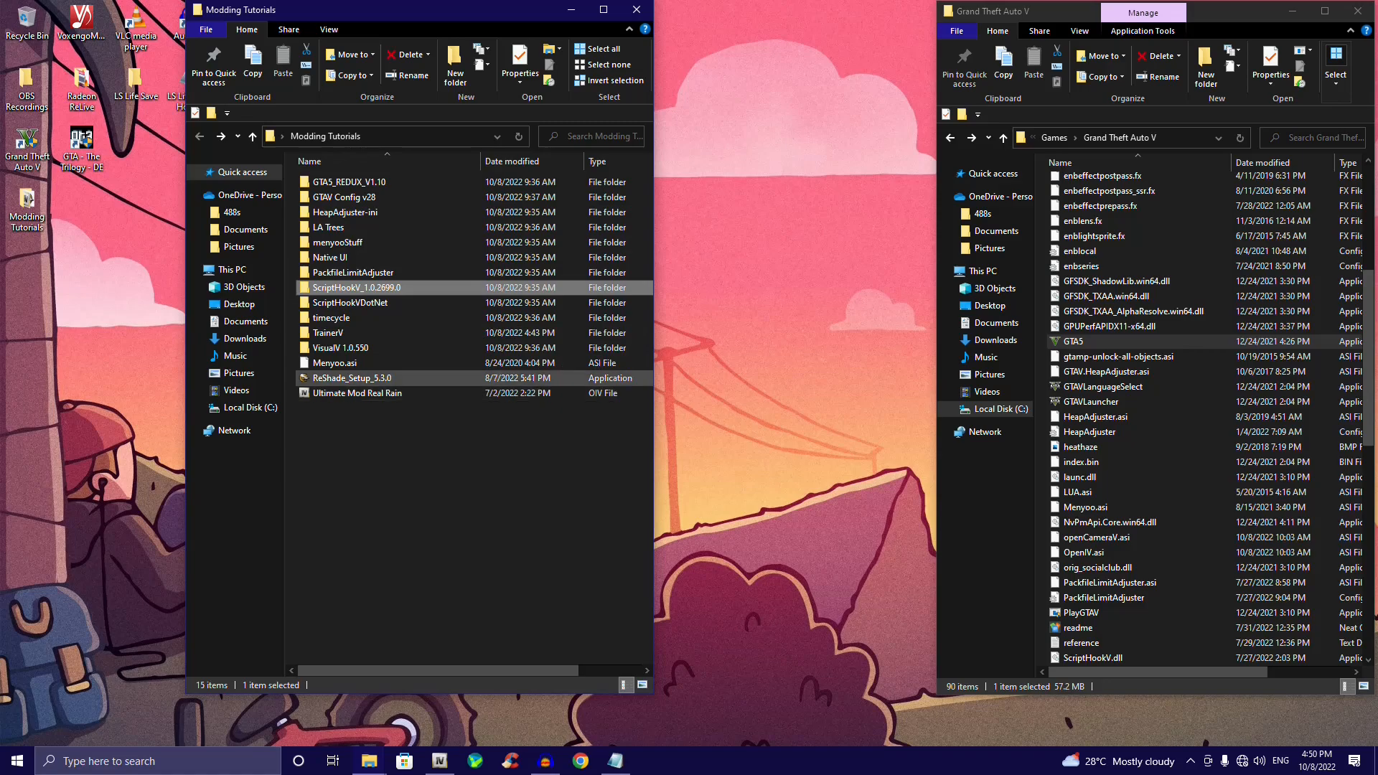
pyautogui.click(245, 338)
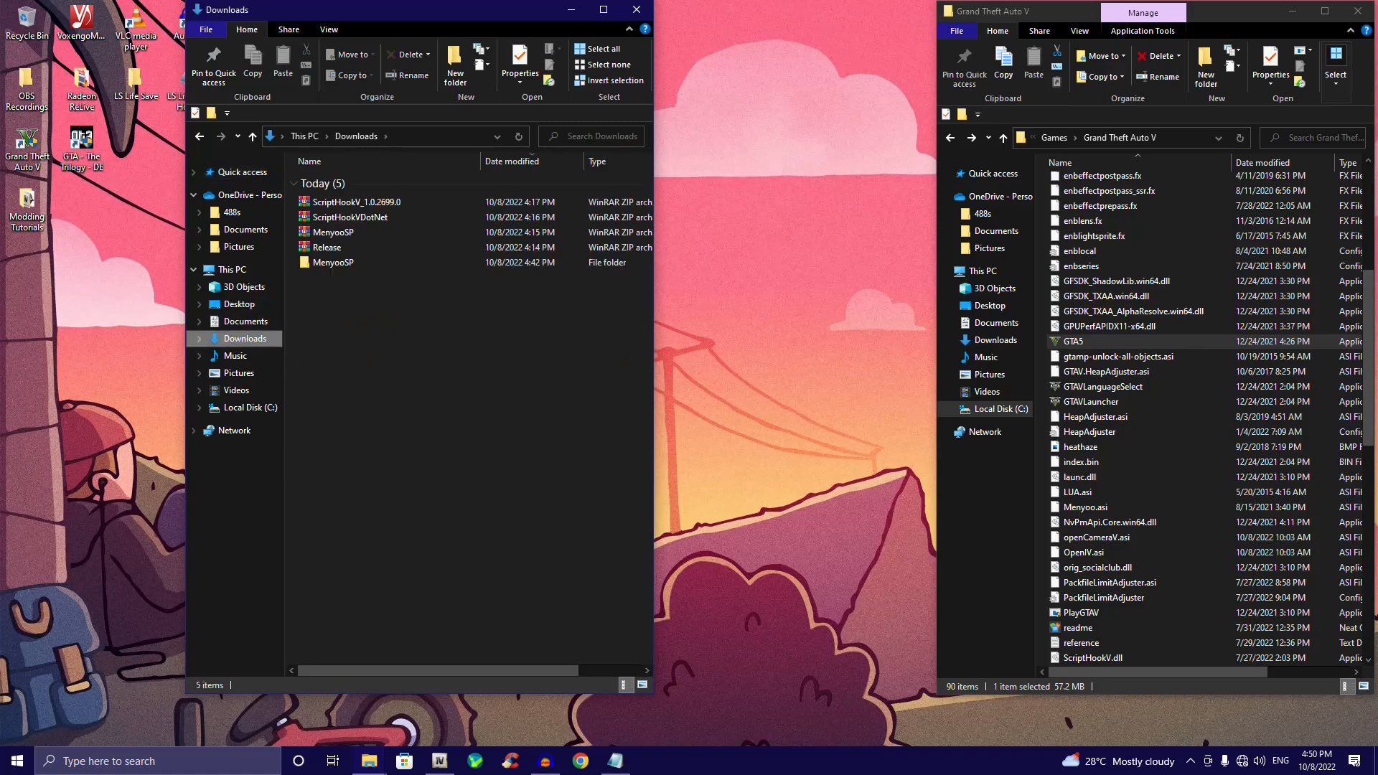
pyautogui.hotkey('alt', 'Left')
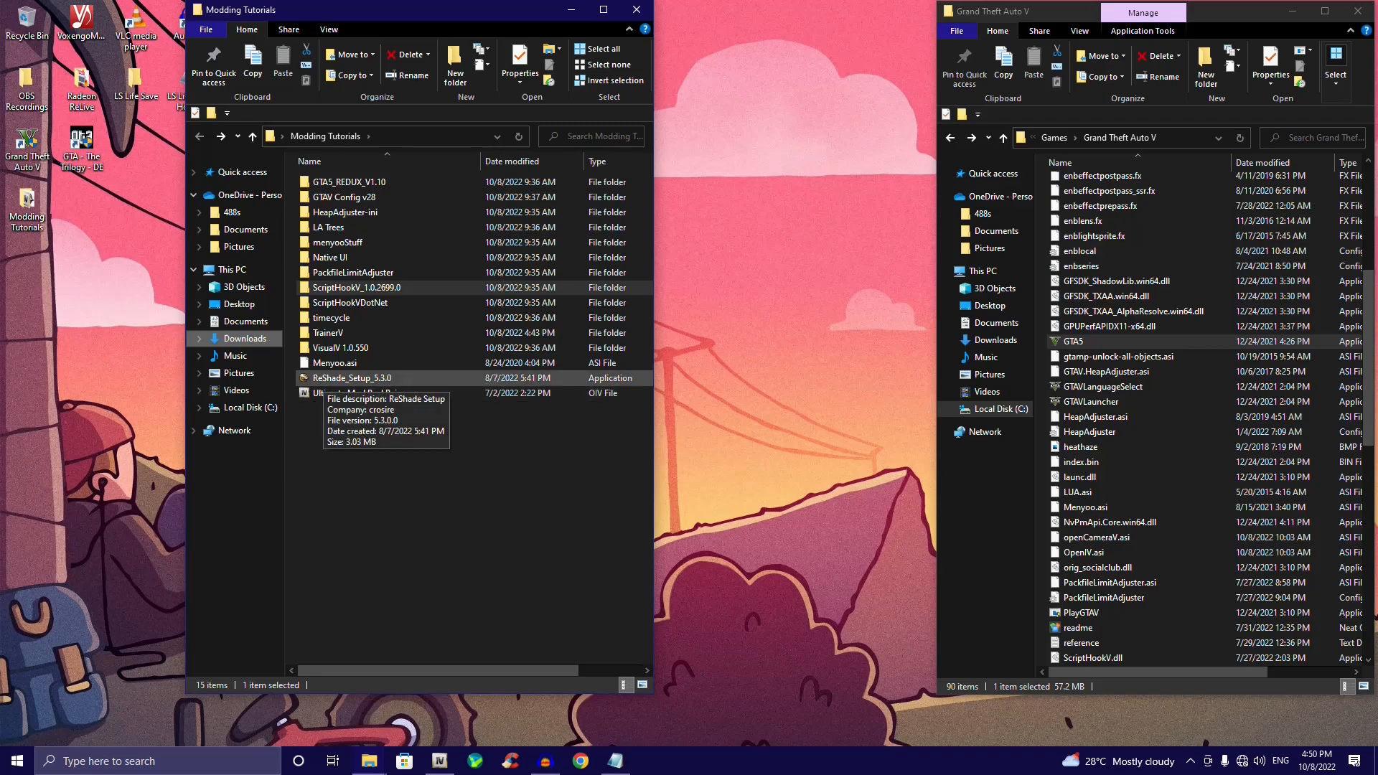
# Step: Launch ReShade_Setup_5.3.0, target GTA5 in C:\Games\Grand Theft Auto V, and proceed with the DirectX 10/11/12 rendering API
pyautogui.click(323, 378)
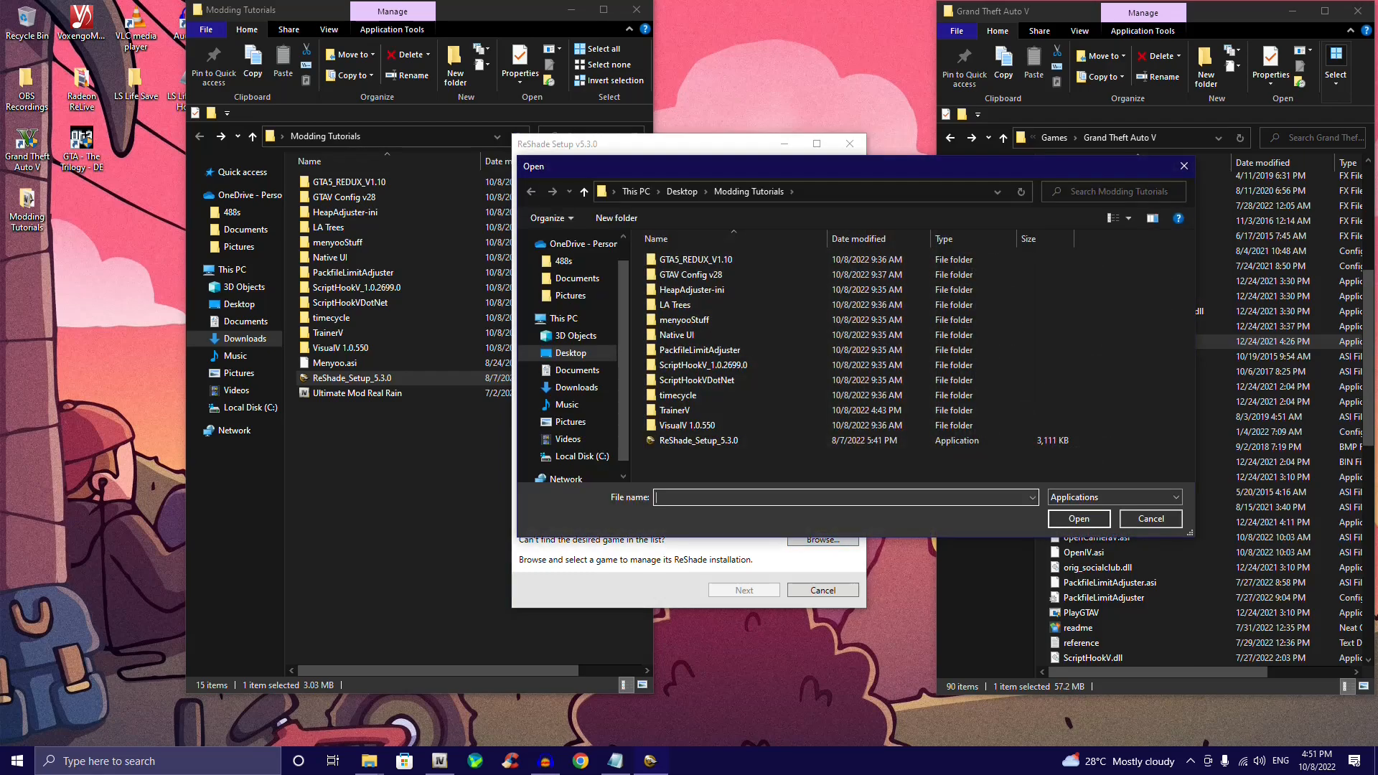
pyautogui.click(581, 456)
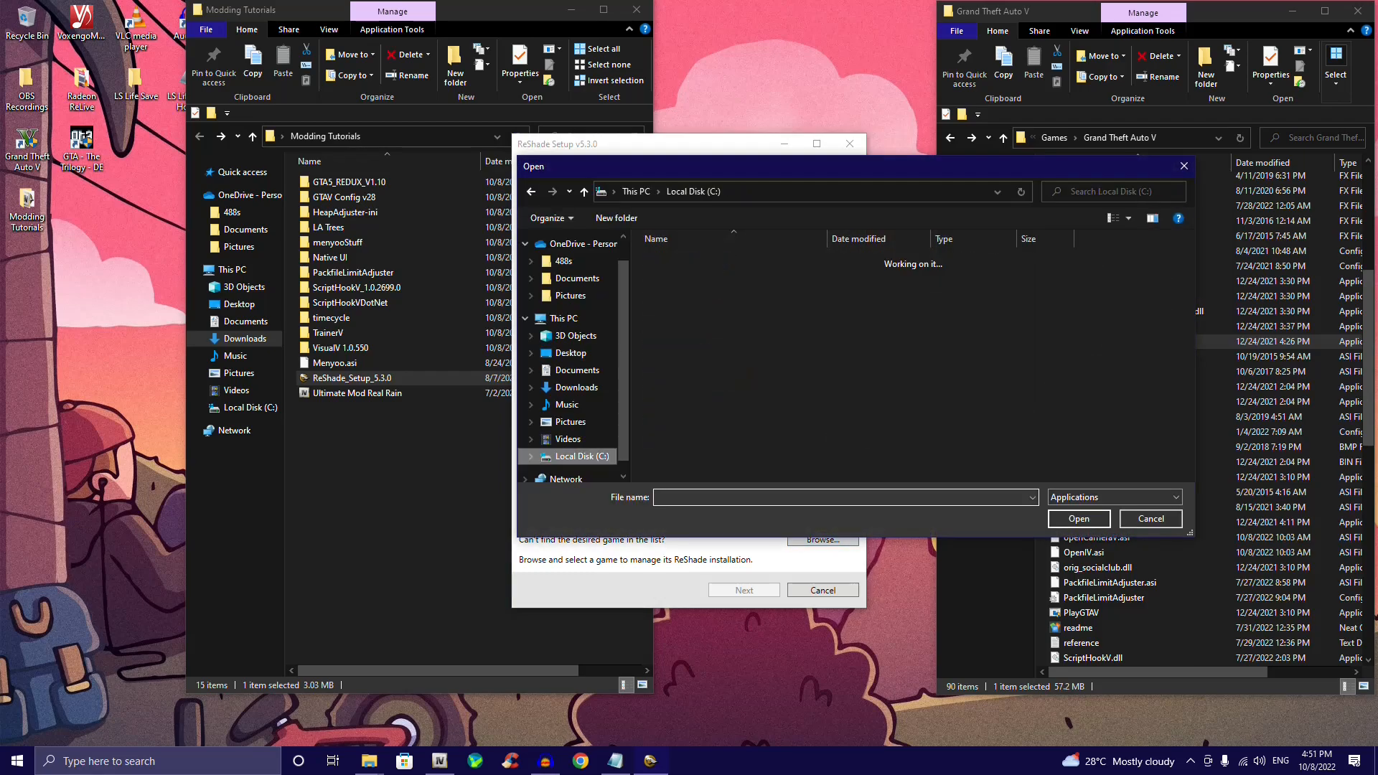
pyautogui.doubleClick(675, 365)
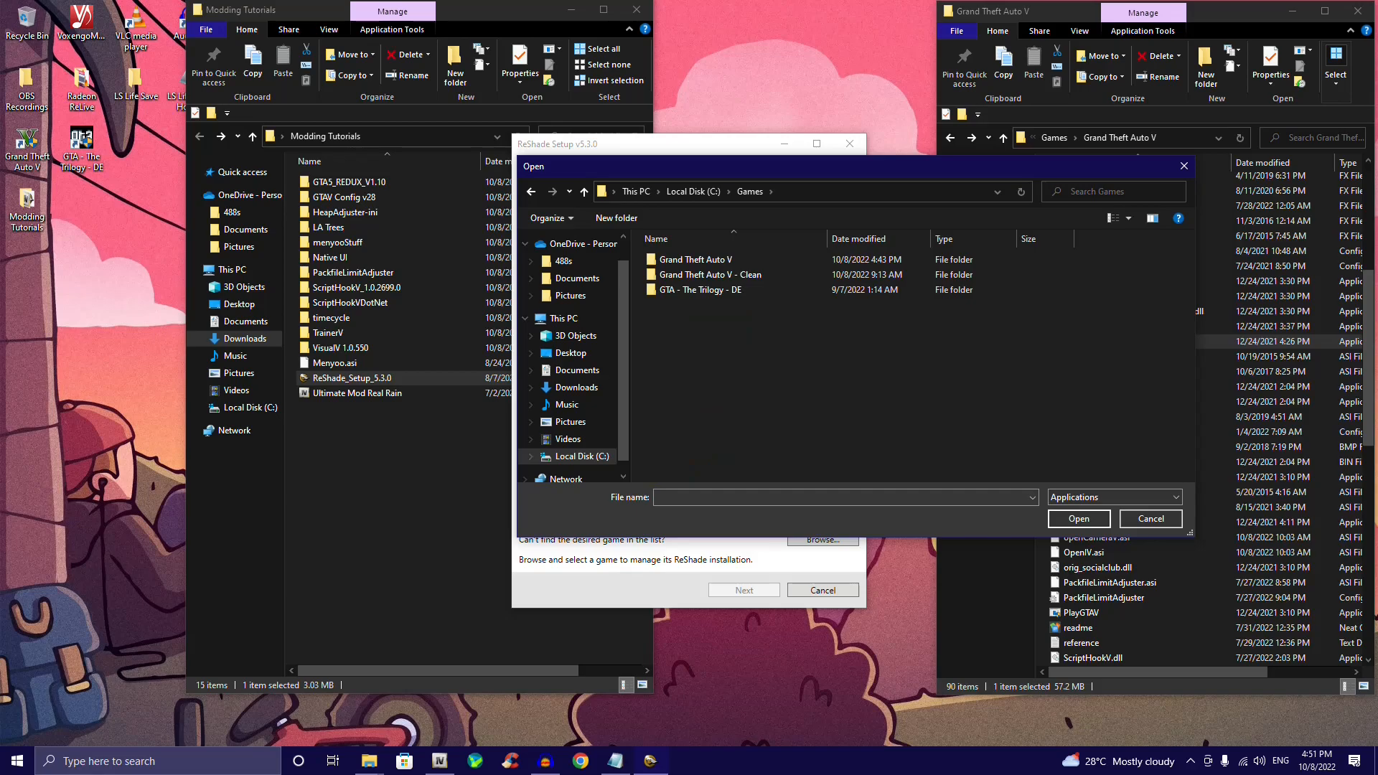
pyautogui.doubleClick(696, 259)
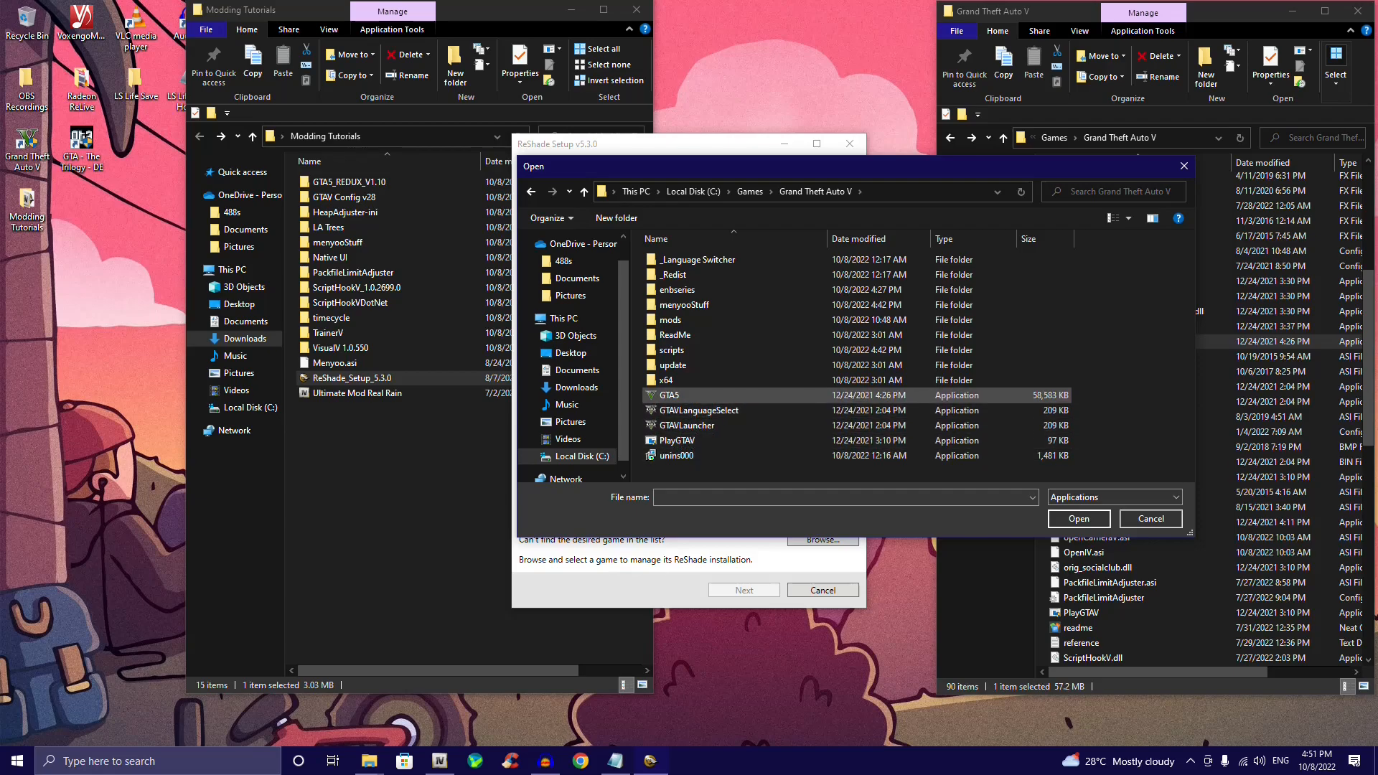
pyautogui.click(665, 396)
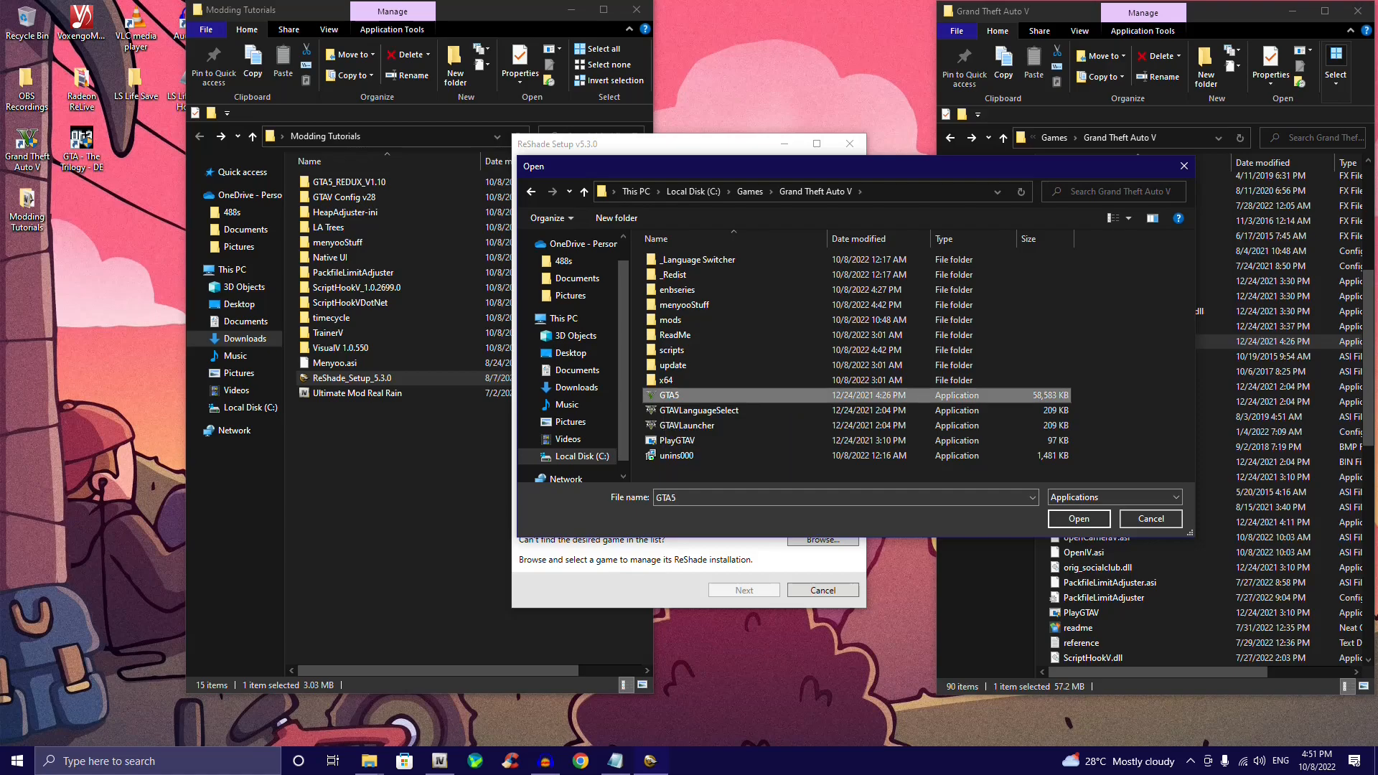
pyautogui.click(1079, 519)
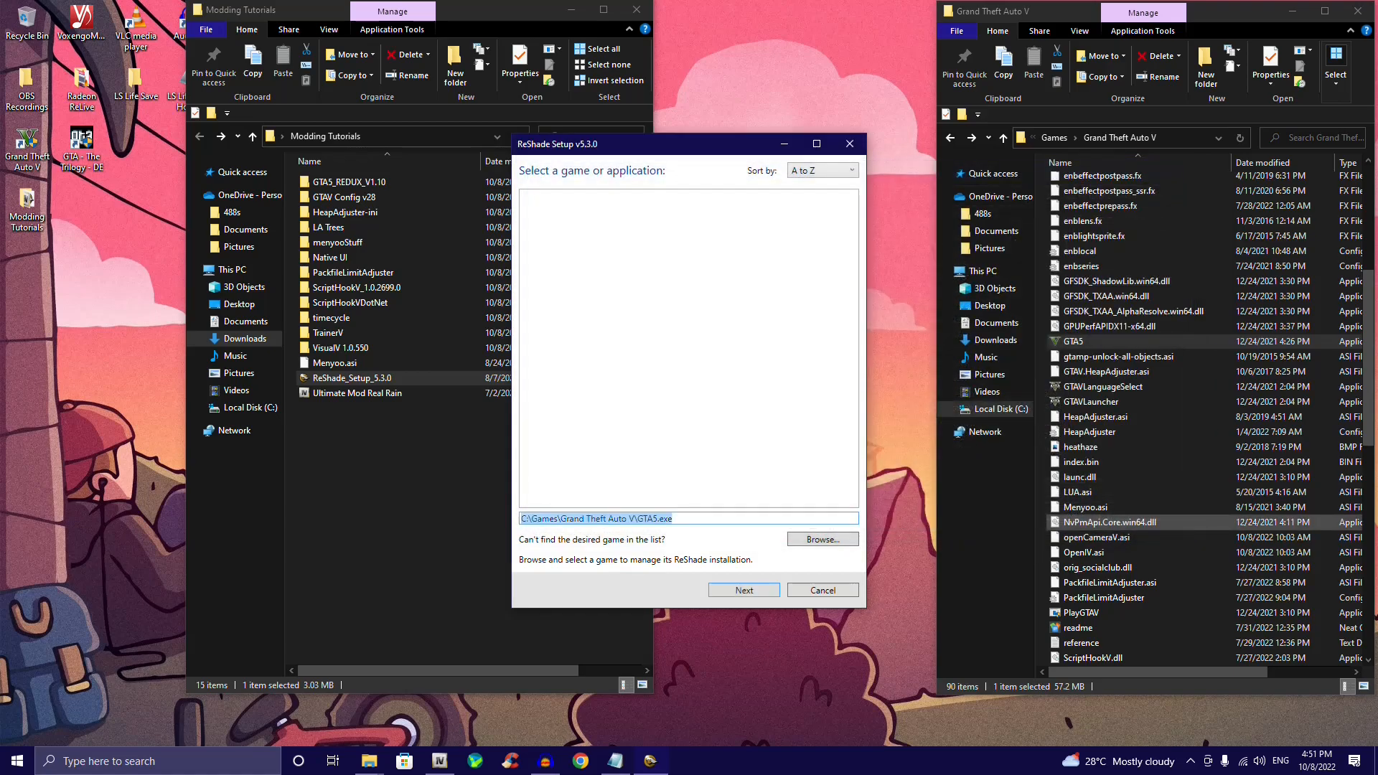
pyautogui.click(744, 590)
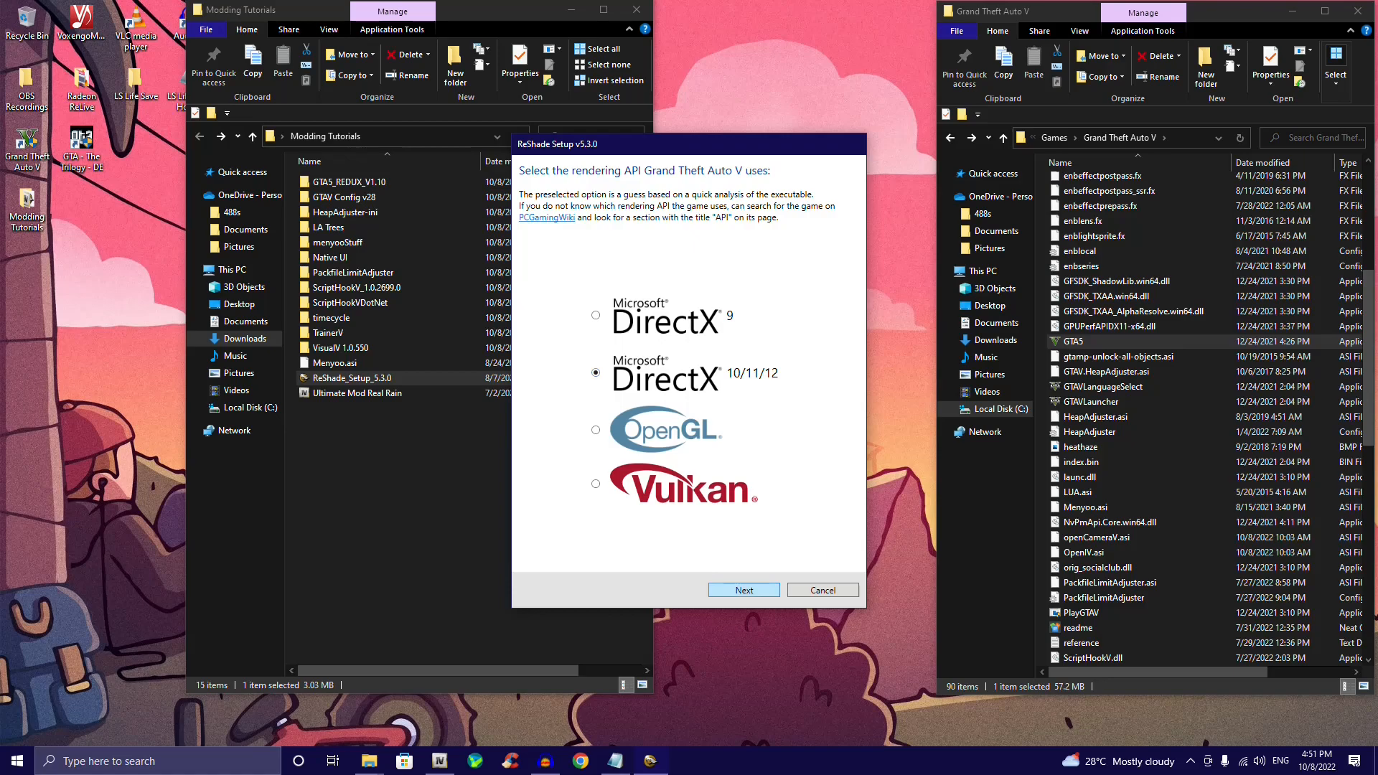
pyautogui.press('Return')
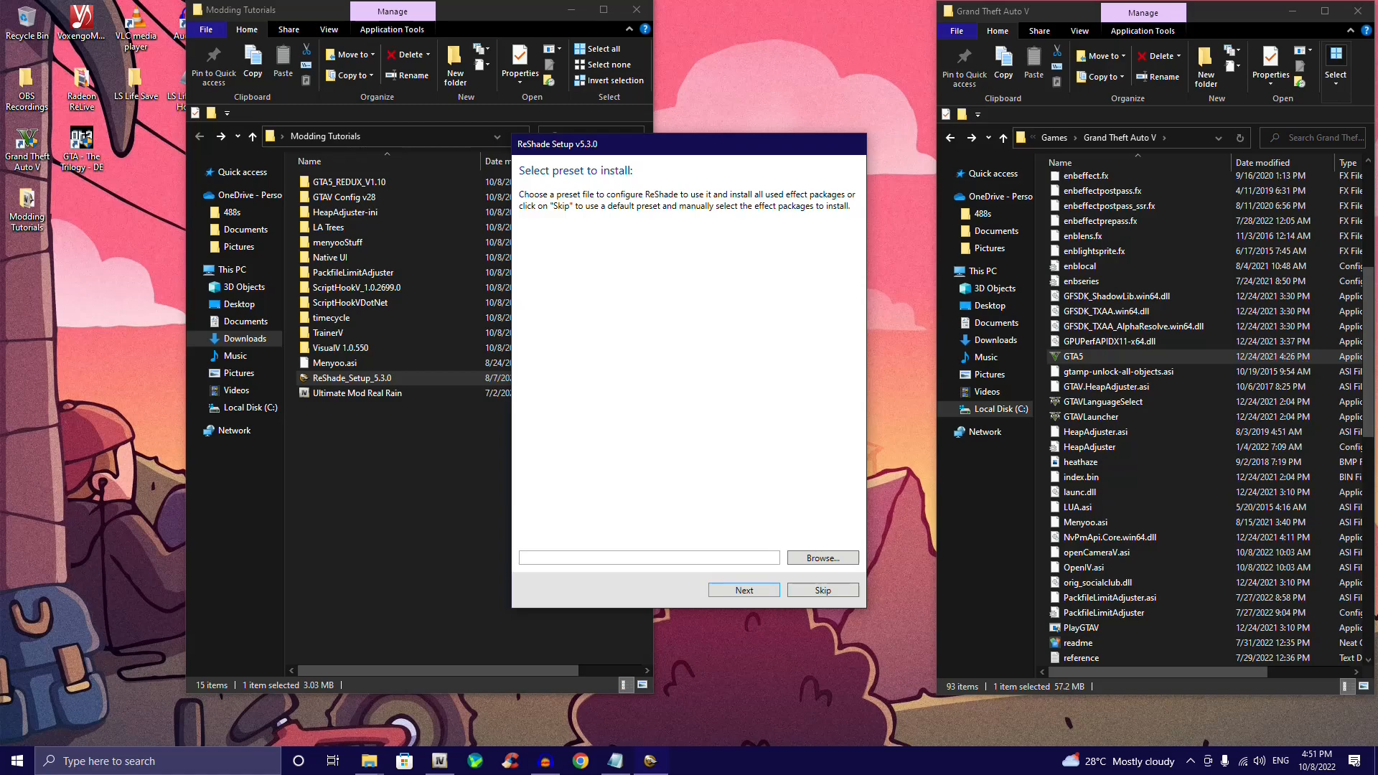
# Step: Browse the Grand Theft Auto V folder for a ReShade preset, close the browser, and continue without choosing a preset
pyautogui.click(823, 558)
pyautogui.scroll(-3, 717, 368)
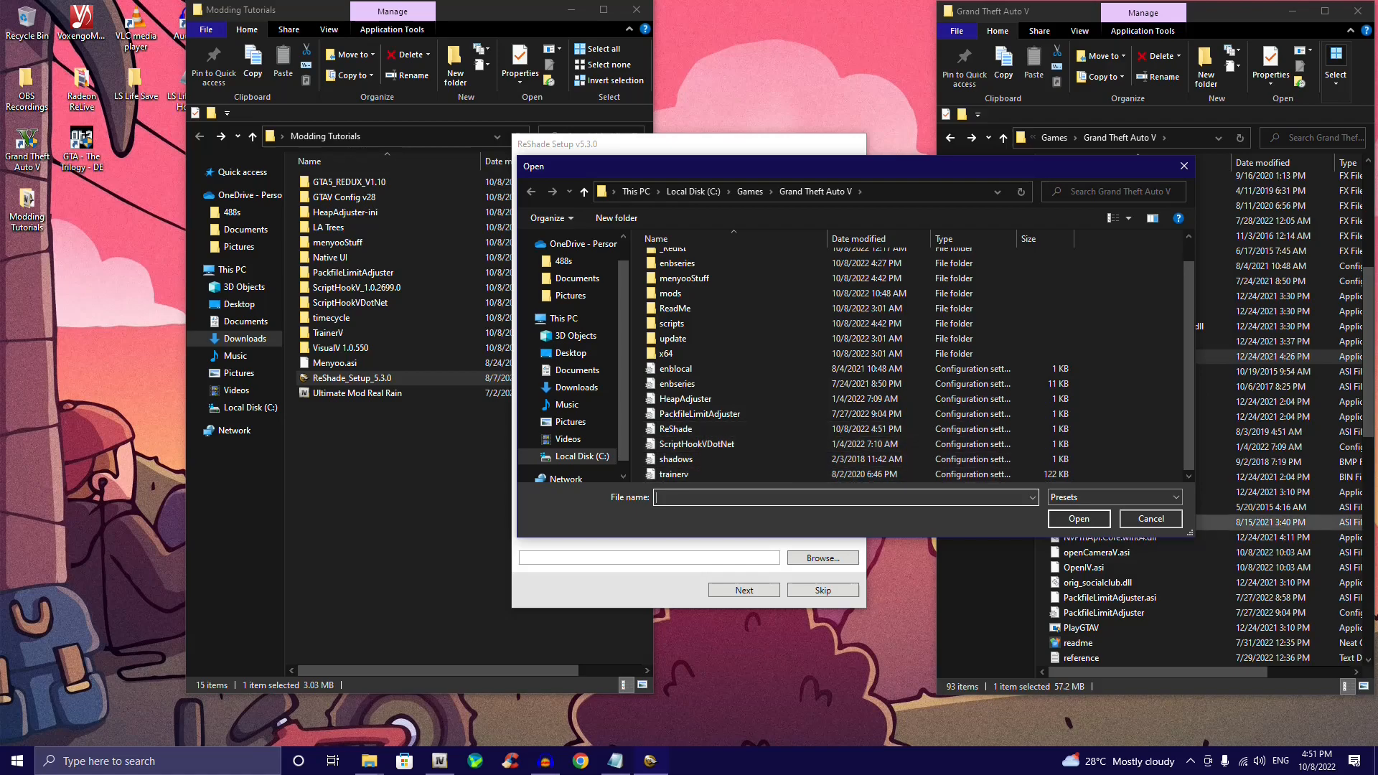
pyautogui.click(1184, 166)
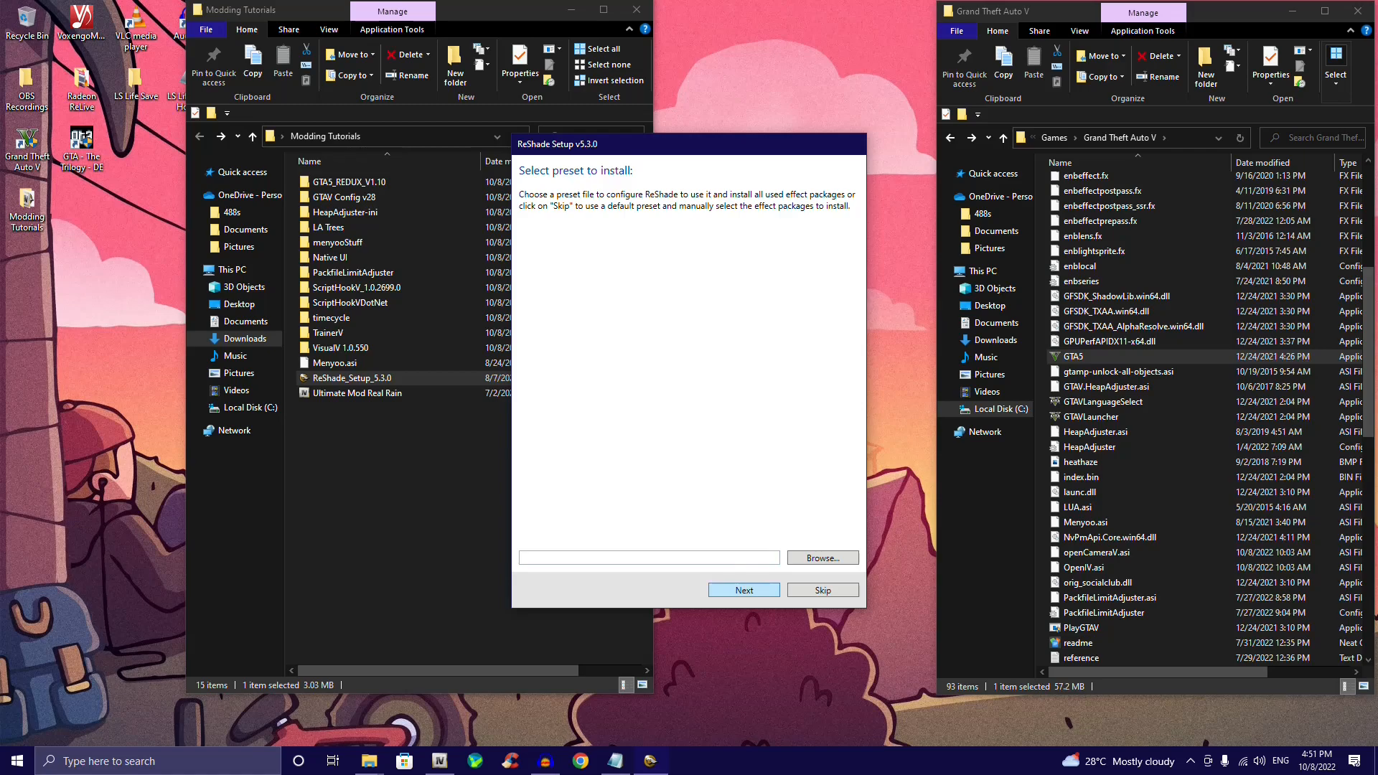
pyautogui.click(744, 589)
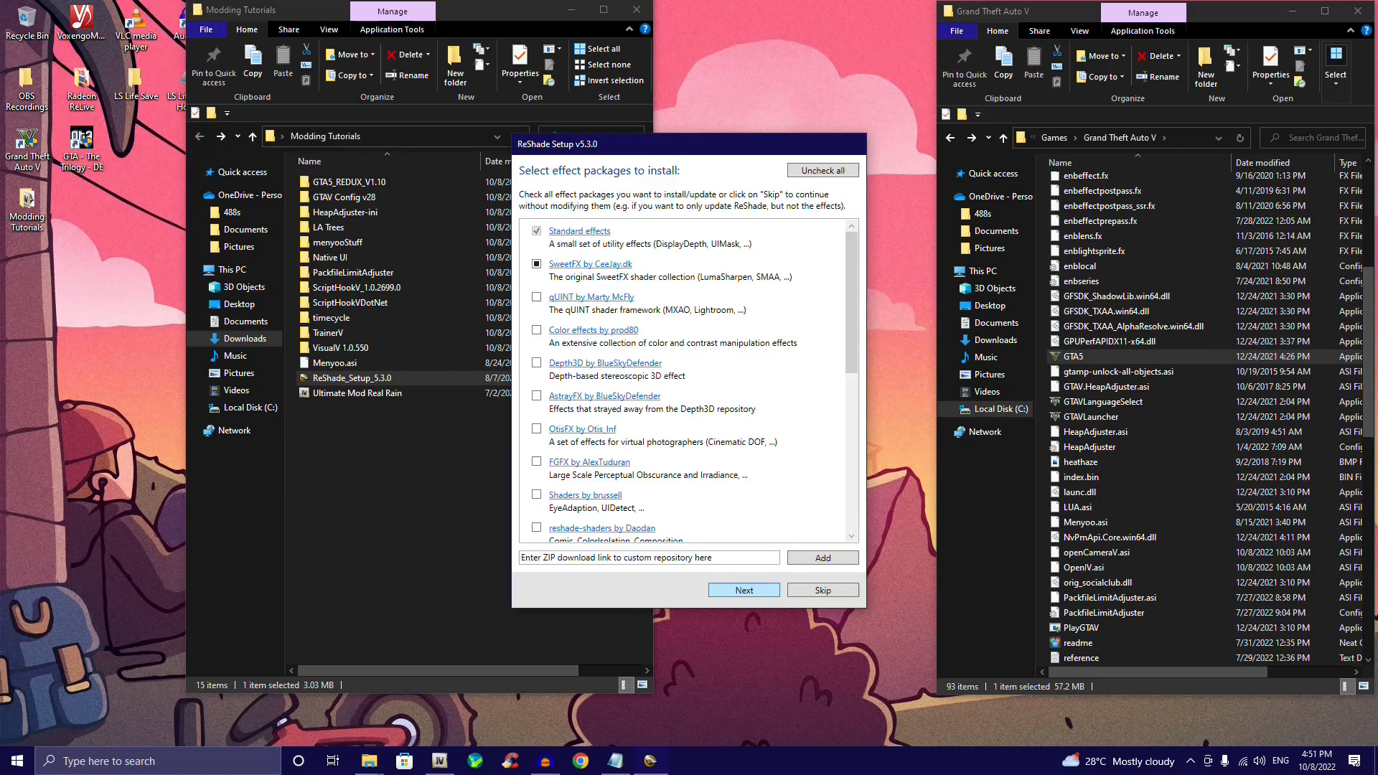
# Step: Review the effect packages, include qUINT by Marty McFly alongside Standard effects and SweetFX, and continue the ReShade setup
pyautogui.scroll(-5, 740, 402)
pyautogui.scroll(5, 740, 402)
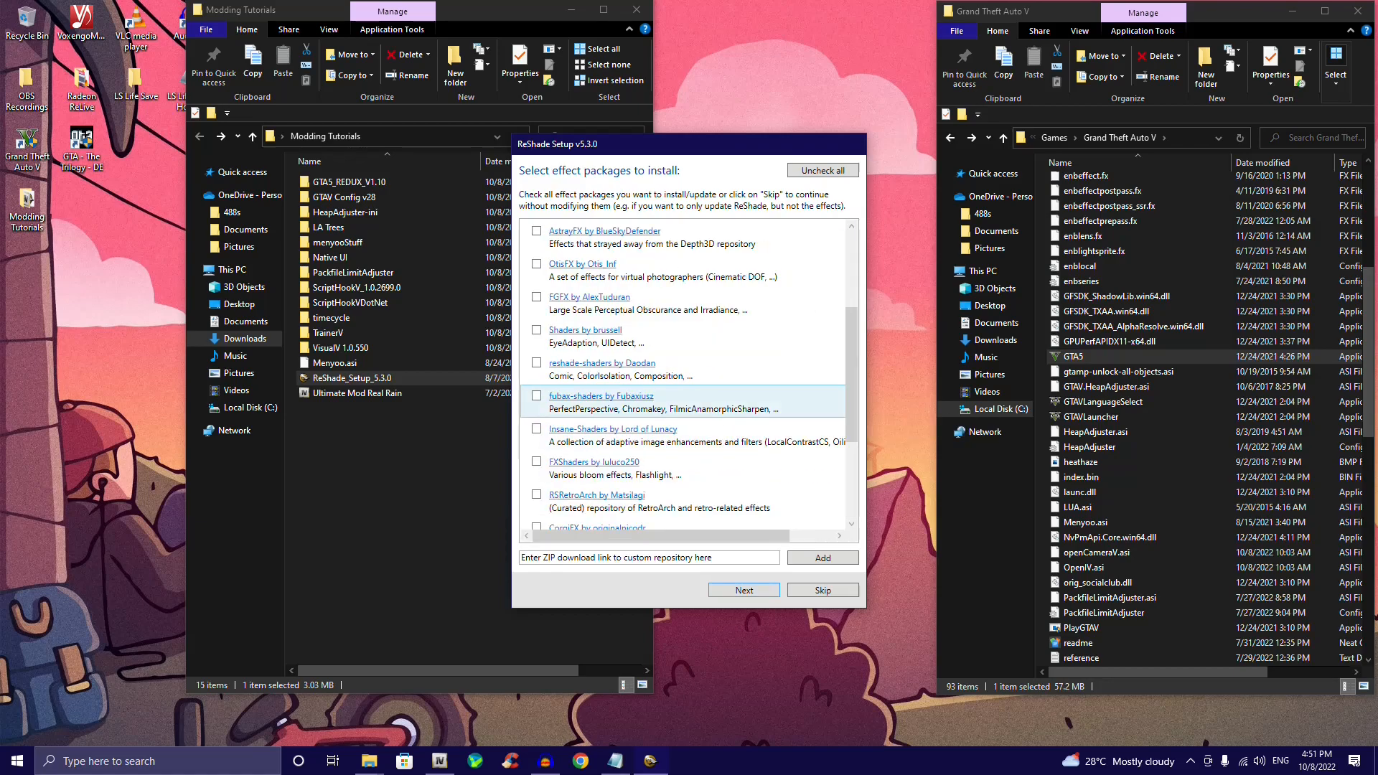
pyautogui.scroll(-5, 740, 402)
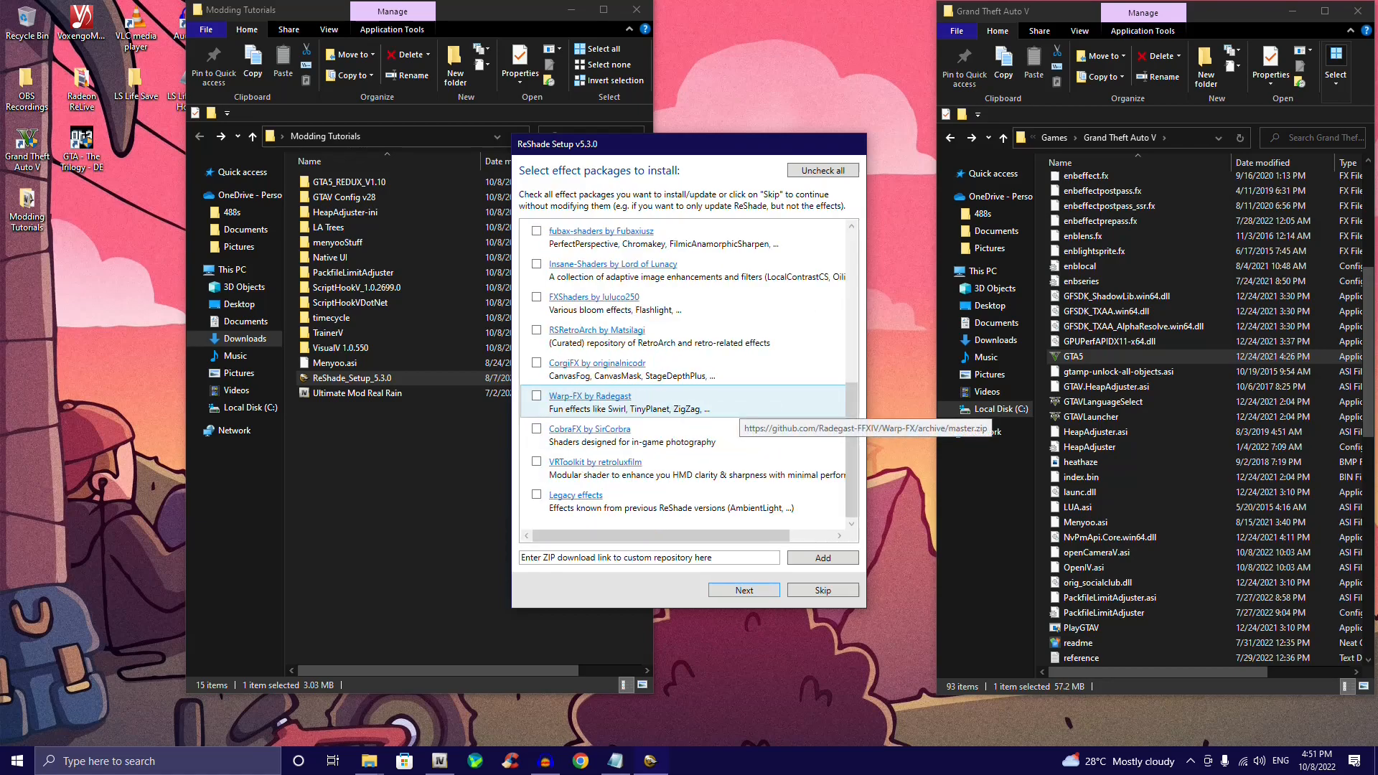
pyautogui.scroll(5, 740, 406)
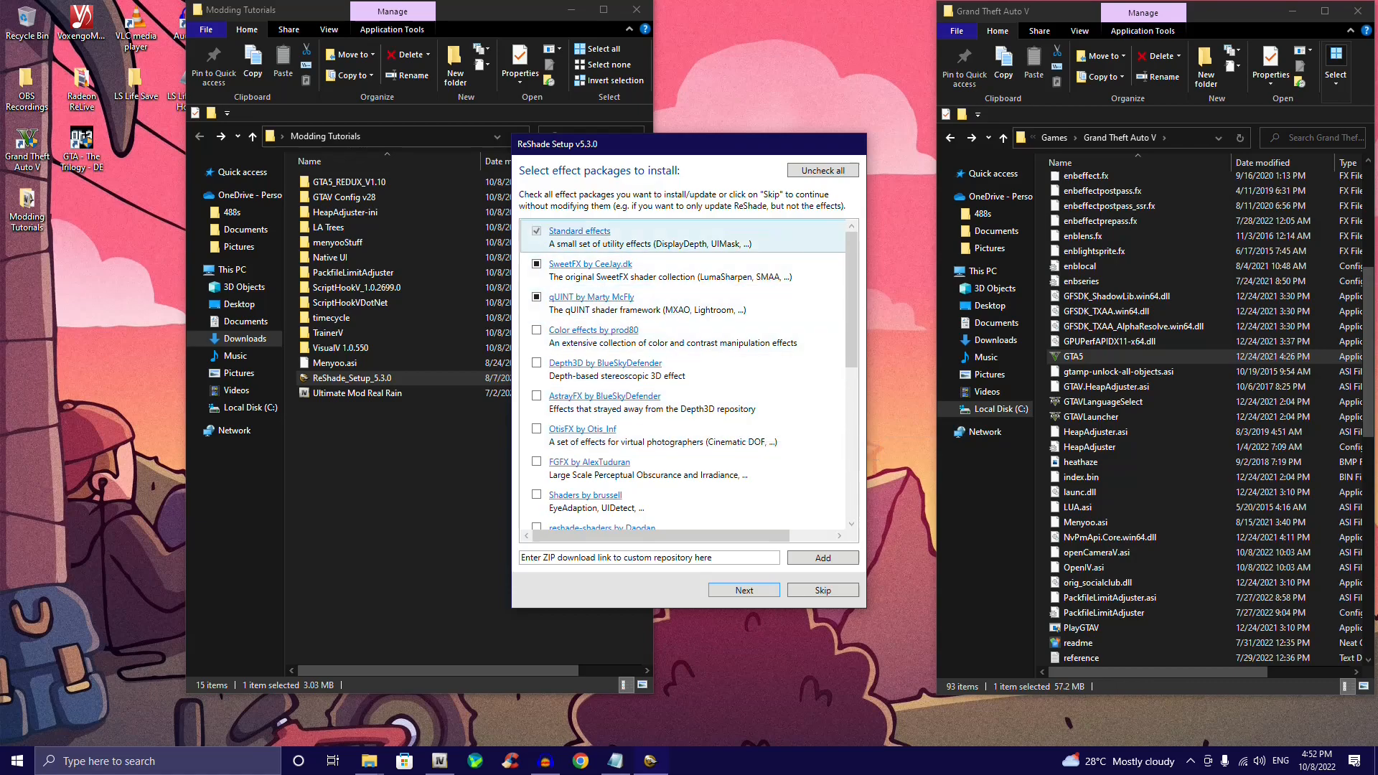
pyautogui.click(536, 296)
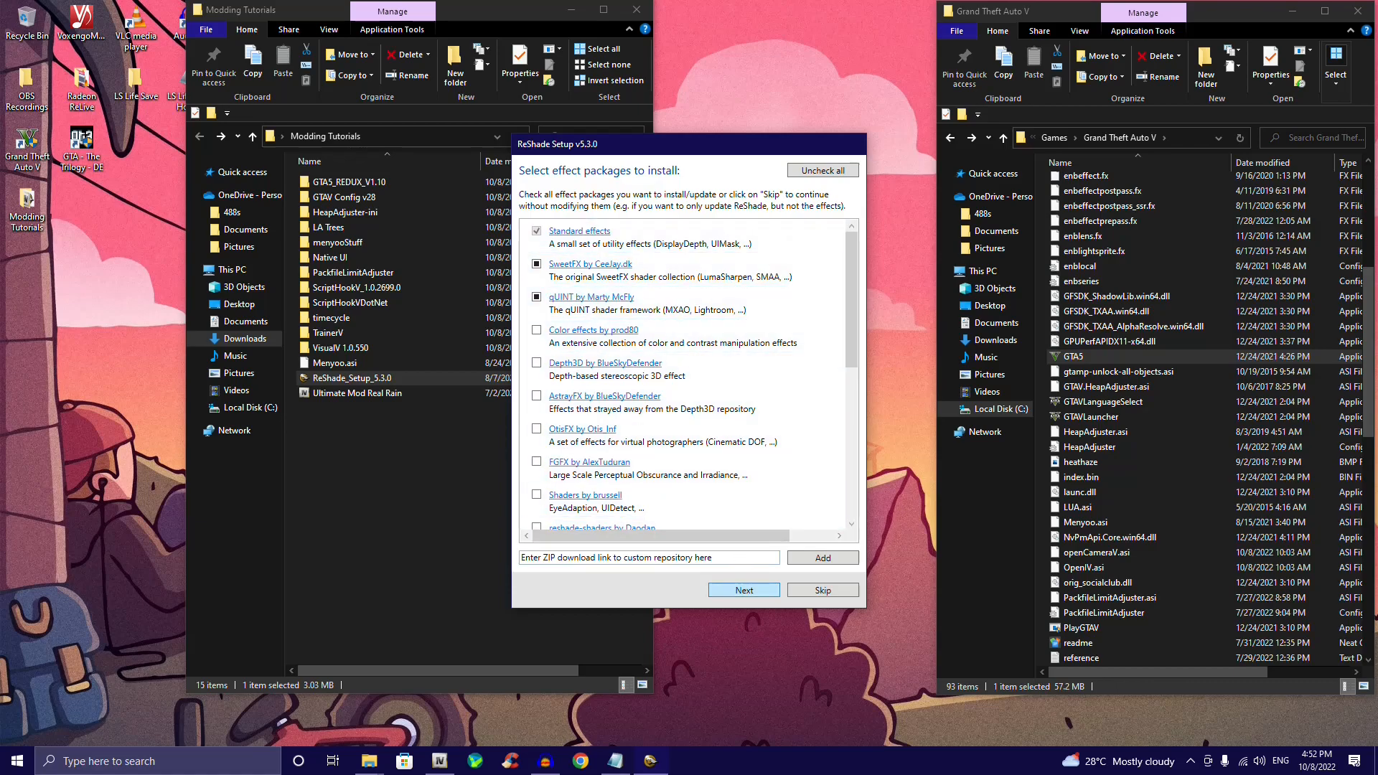
pyautogui.click(744, 590)
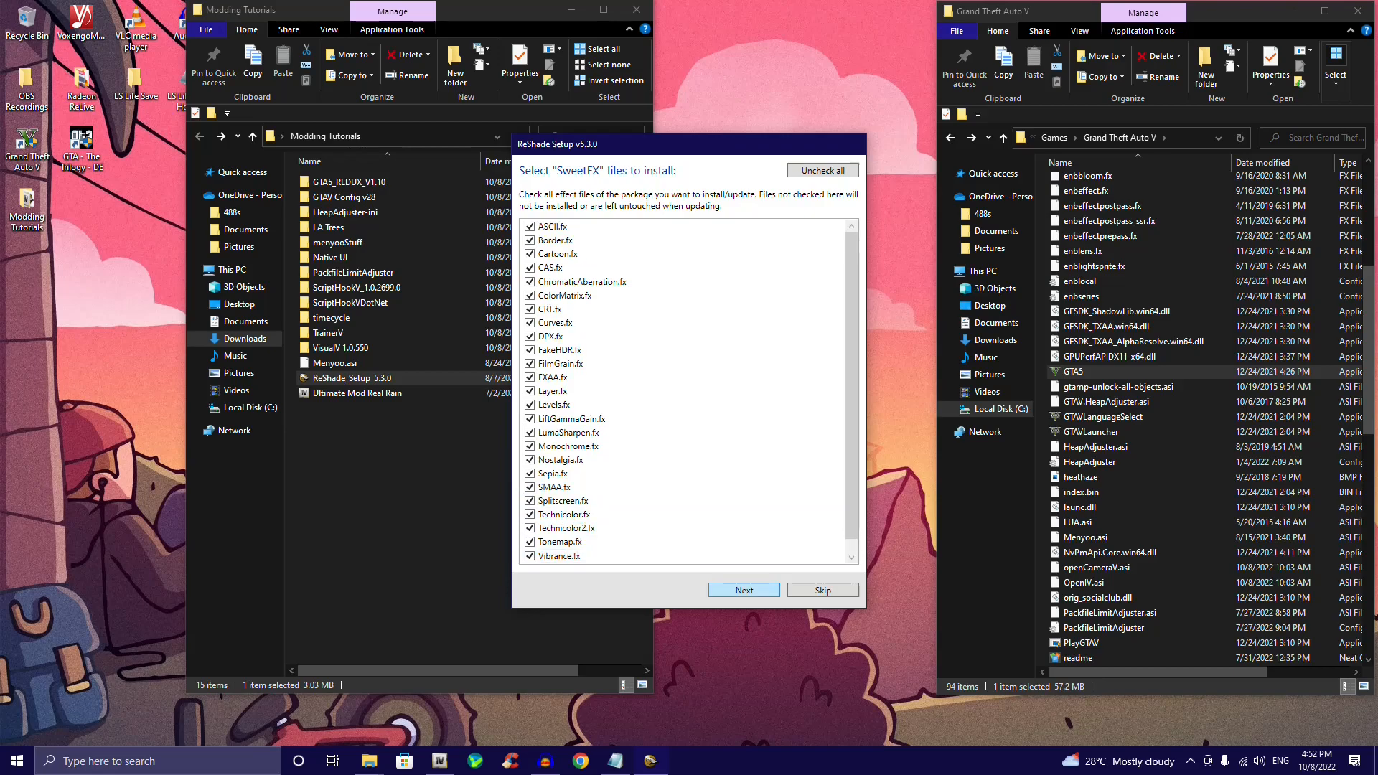
# Step: Accept all SweetFX and qUINT effect files for installation and finish the ReShade setup
pyautogui.scroll(-1, 718, 552)
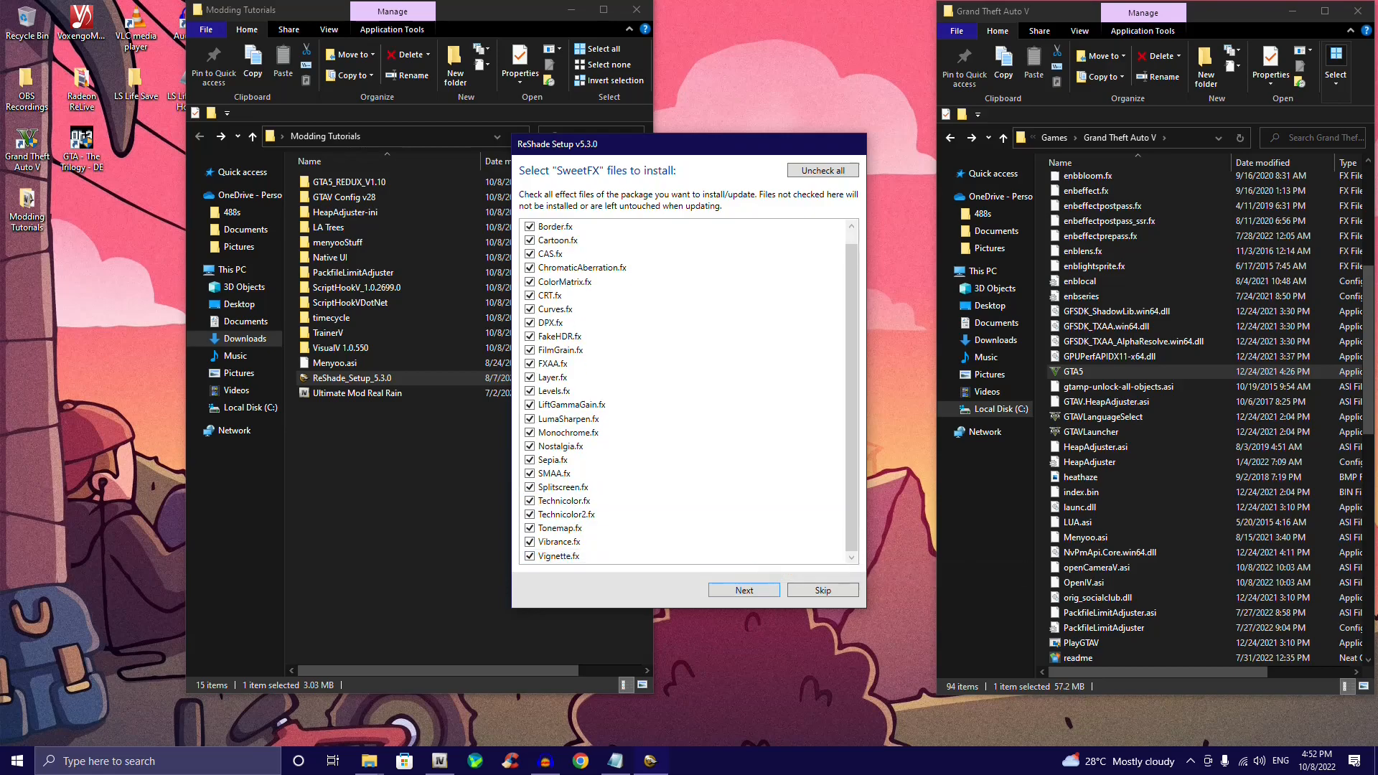
pyautogui.click(744, 590)
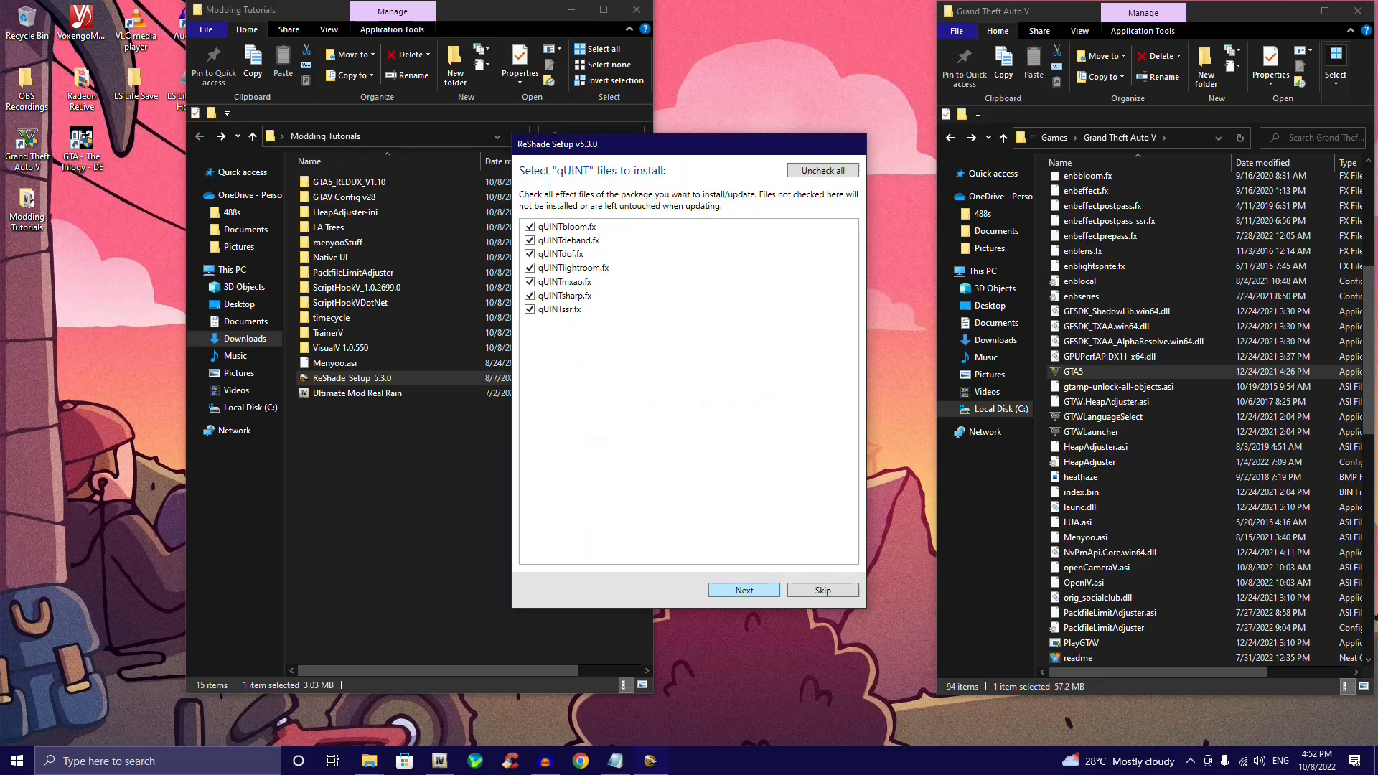
pyautogui.click(744, 590)
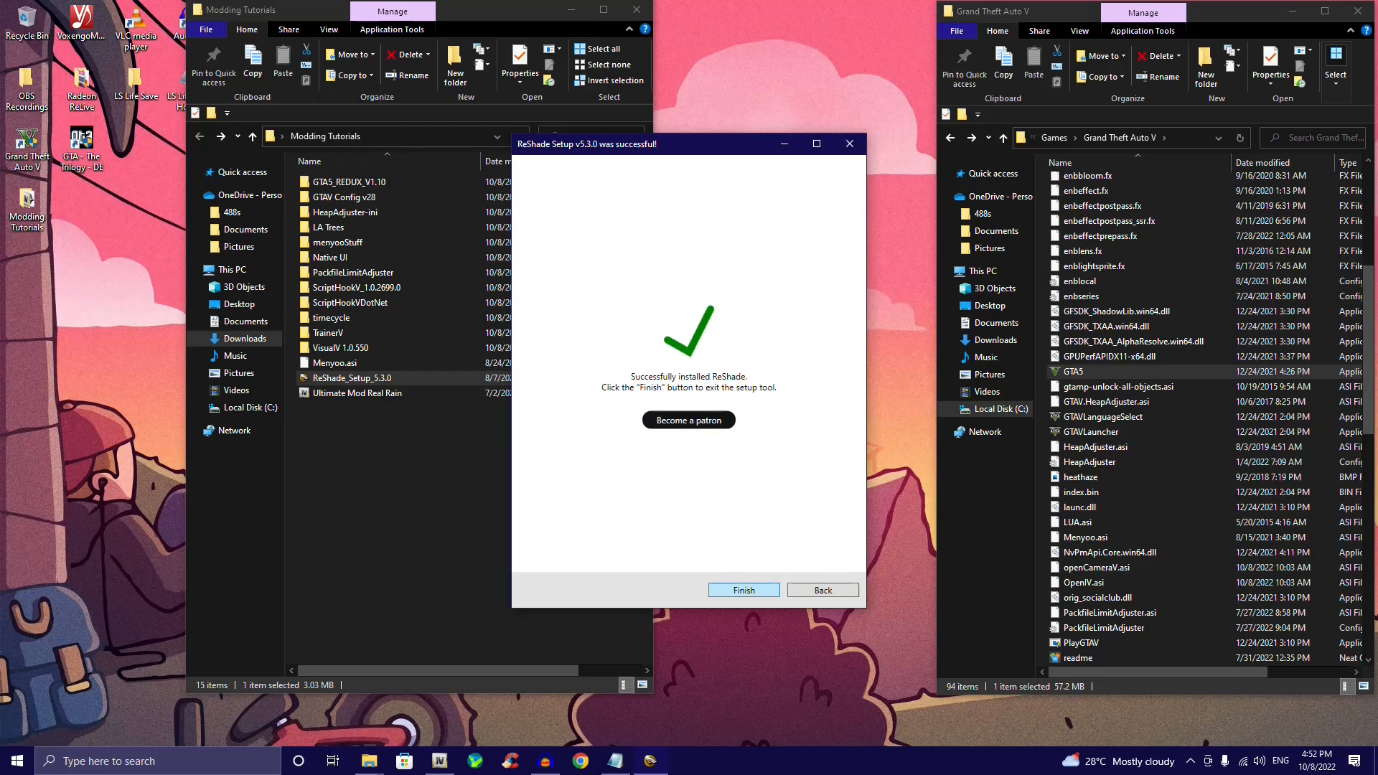
pyautogui.click(744, 589)
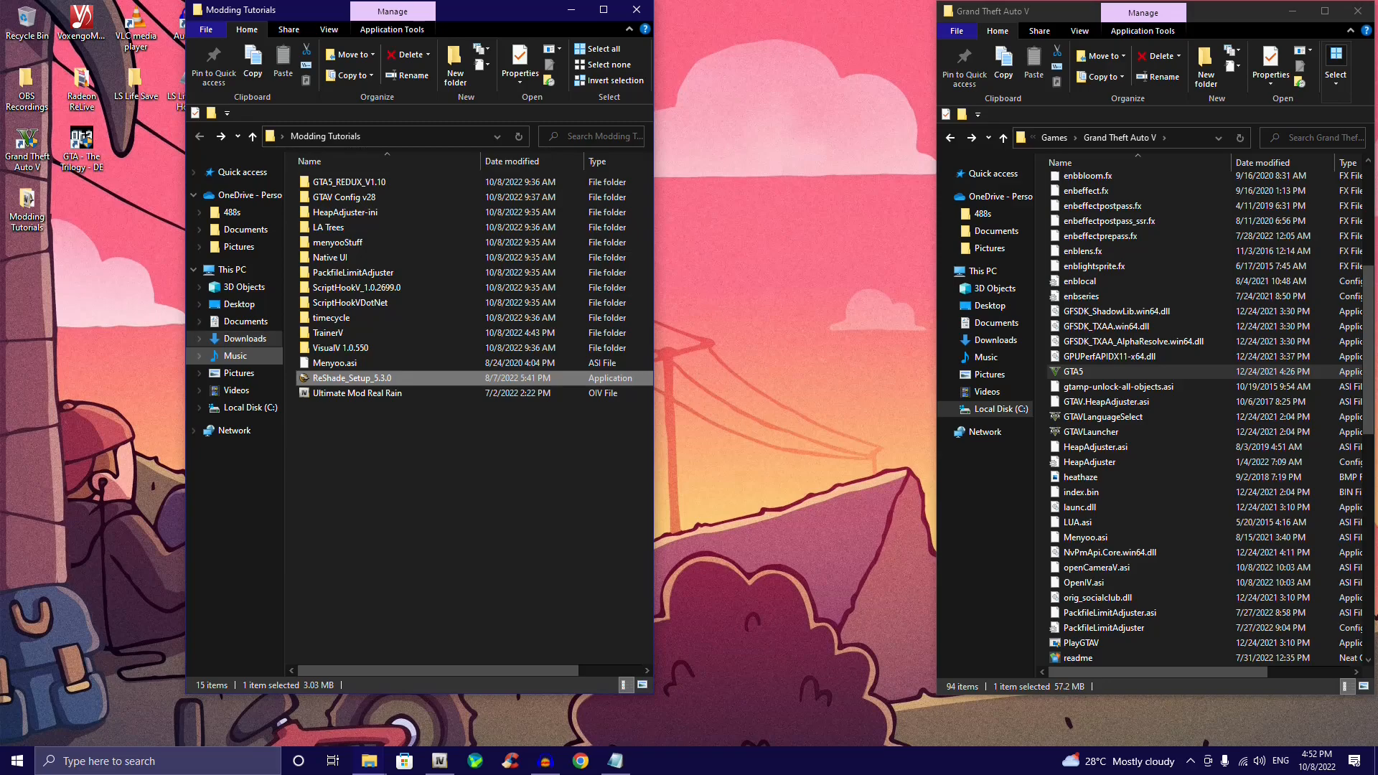
# Step: Copy the GTA 5 Presets folder from Documents\1 GTA 5\1 GTA 5 Mods\5 GRAPHIX into the Grand Theft Auto V folder
pyautogui.click(240, 321)
pyautogui.doubleClick(333, 201)
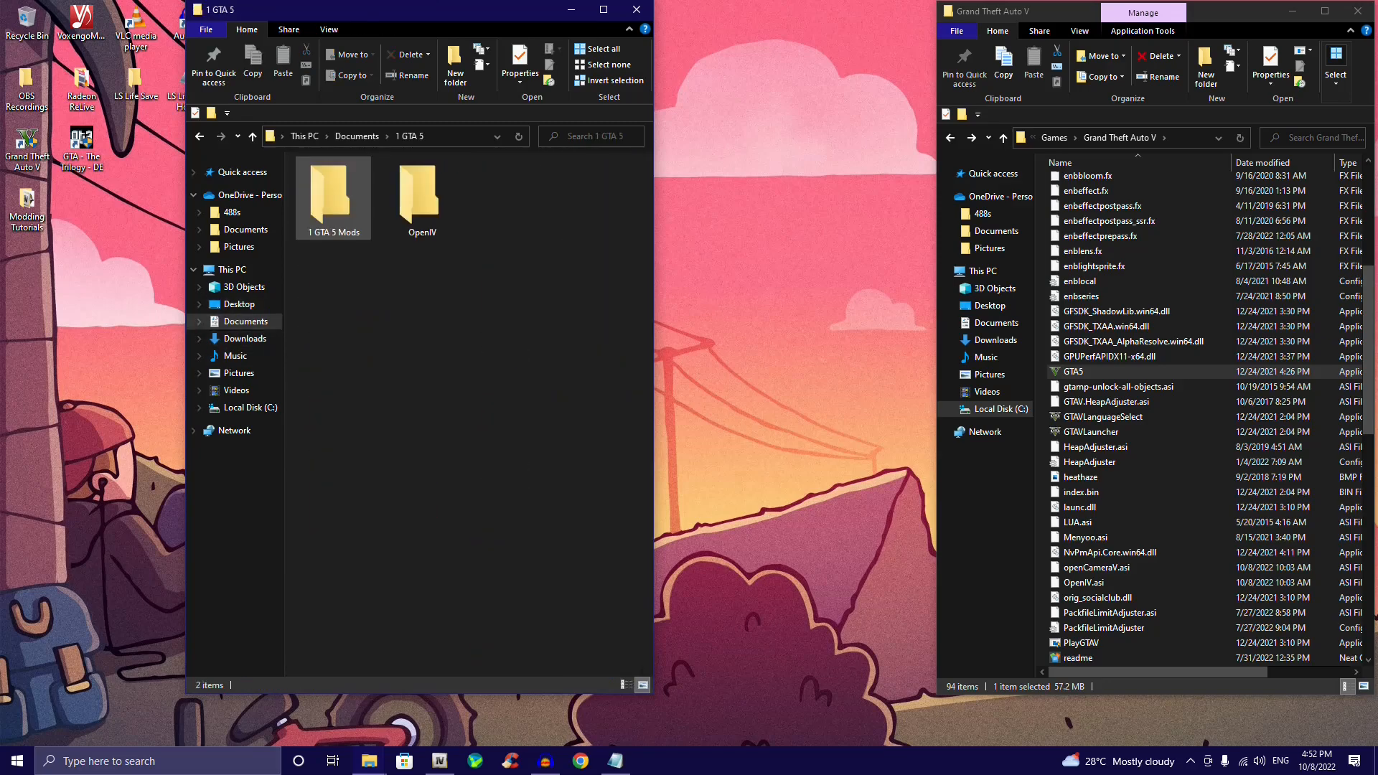
pyautogui.doubleClick(333, 201)
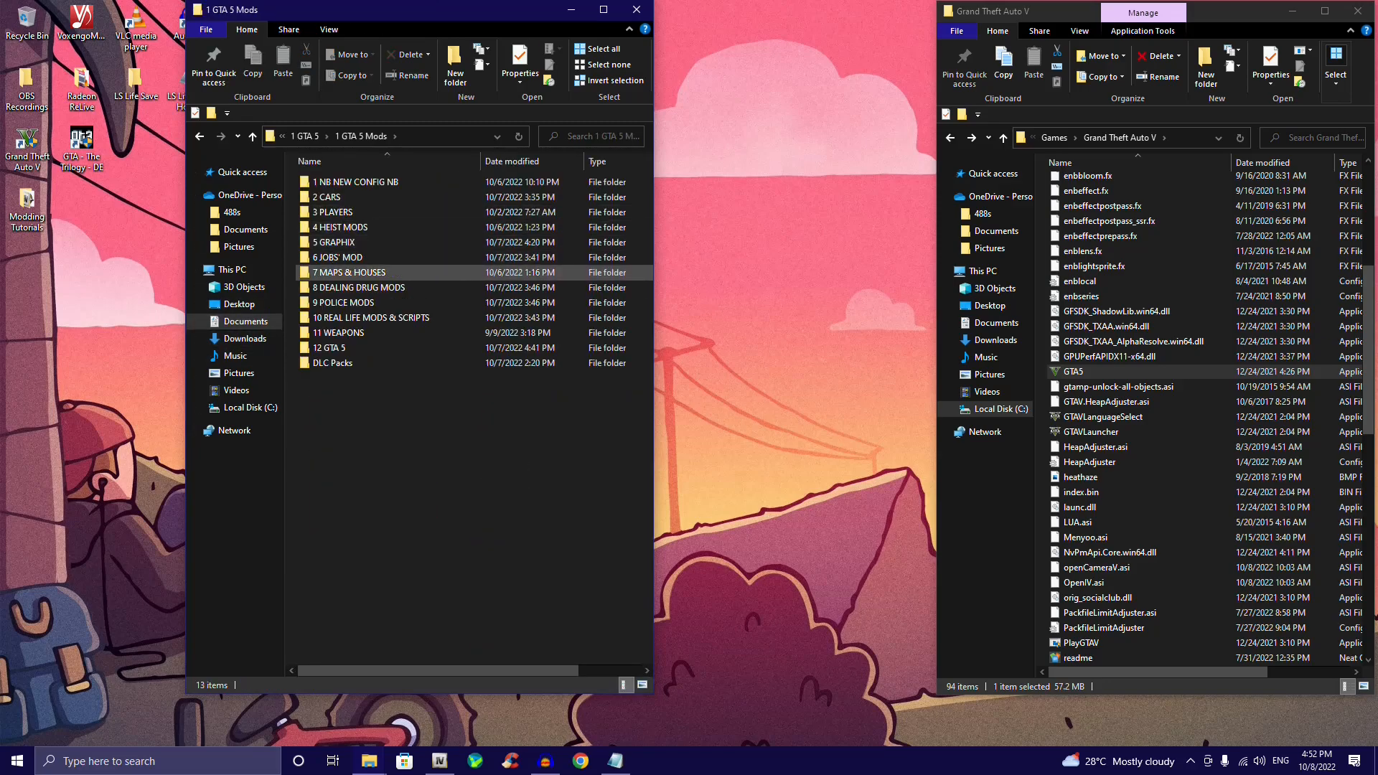
pyautogui.doubleClick(337, 242)
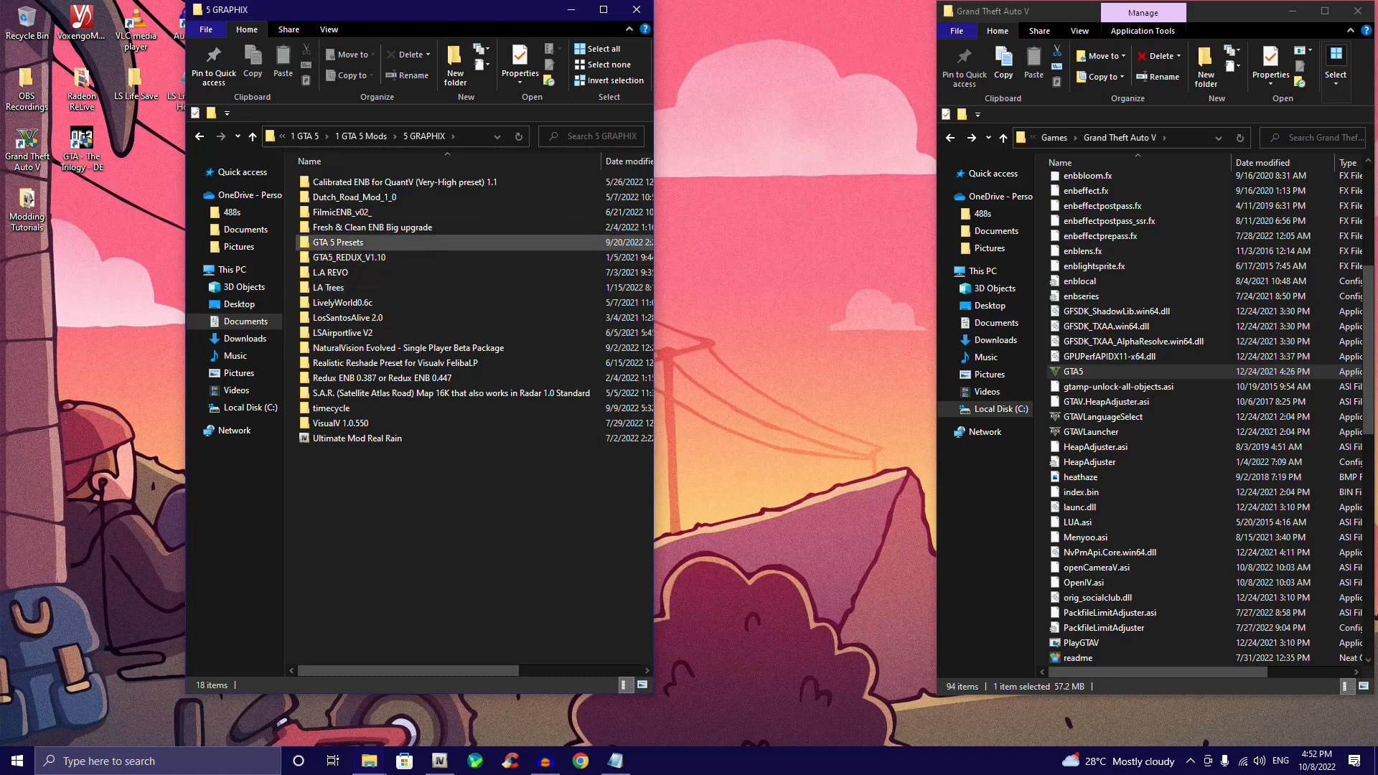
pyautogui.doubleClick(337, 242)
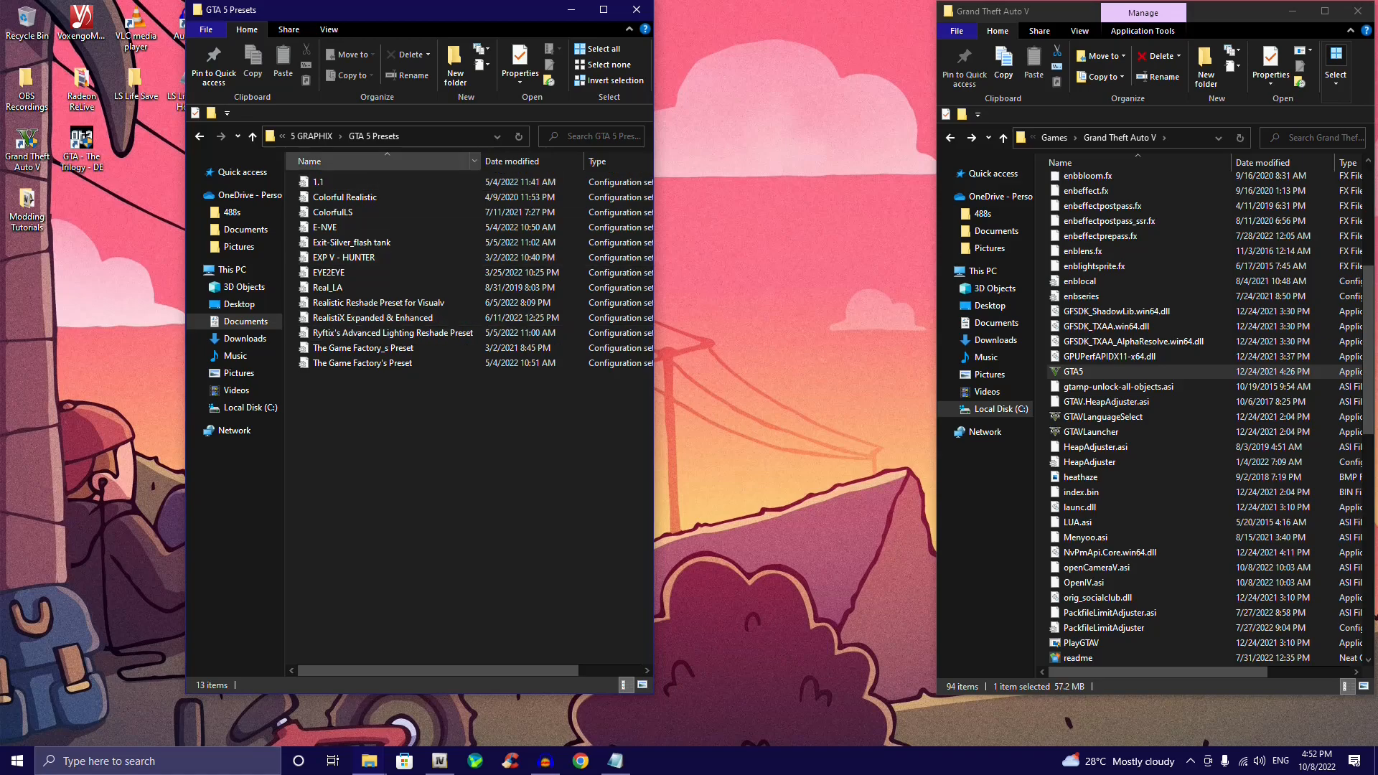
pyautogui.hotkey('alt', 'Up')
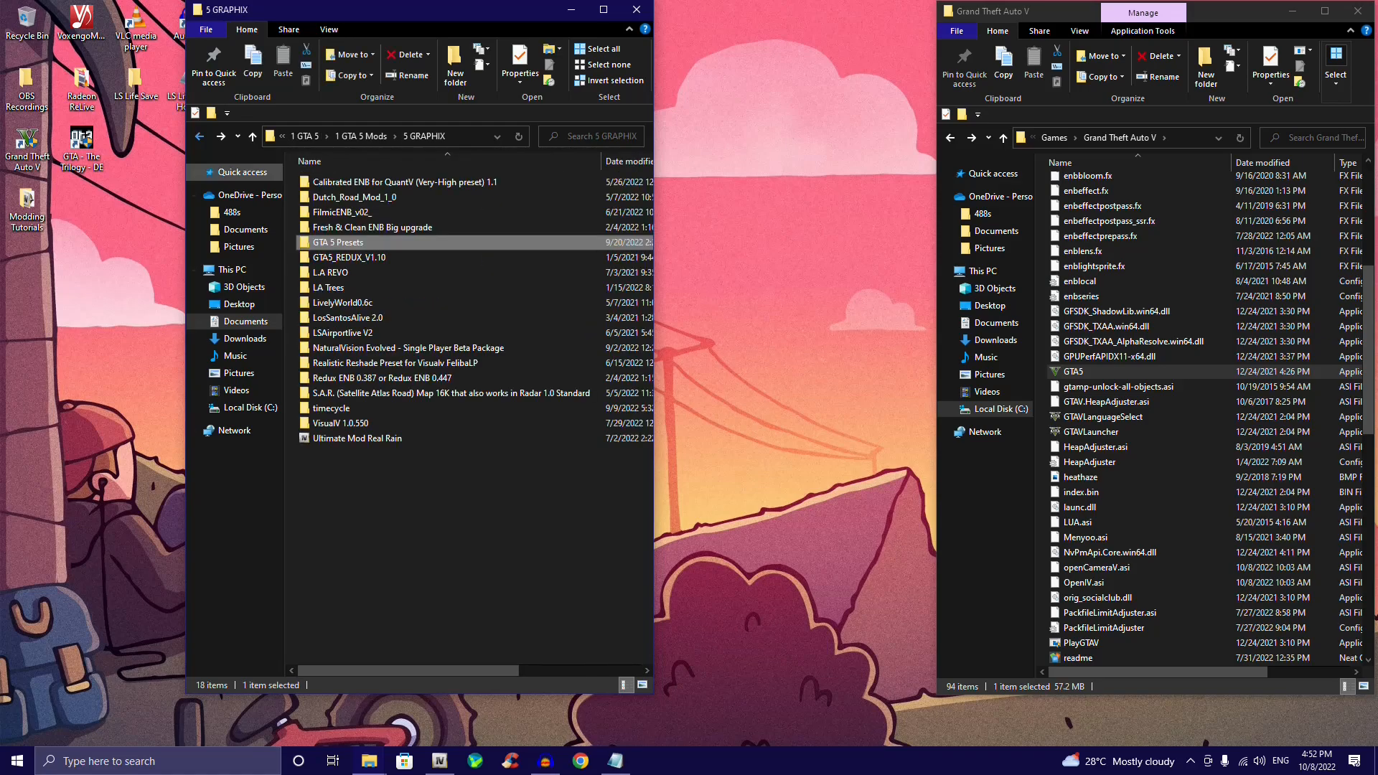
pyautogui.click(252, 63)
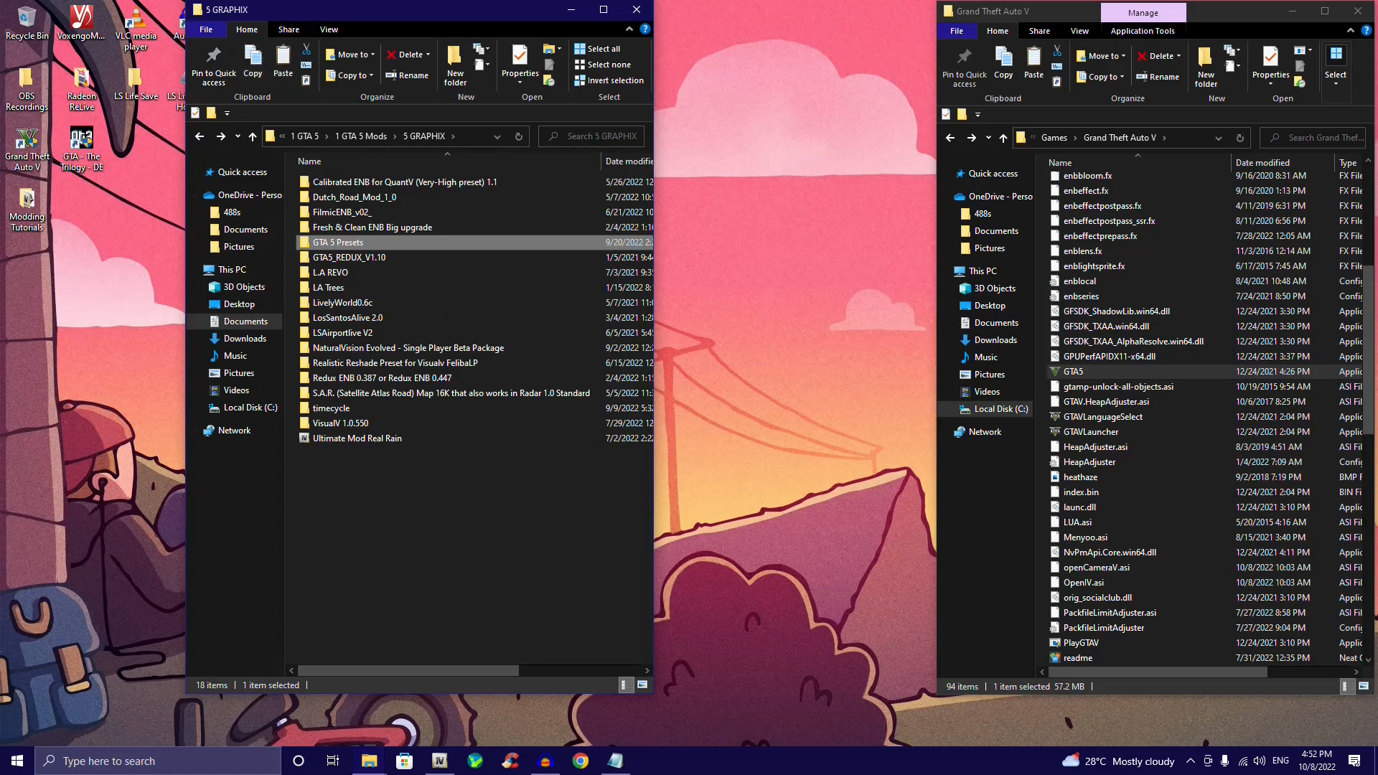
pyautogui.click(1033, 65)
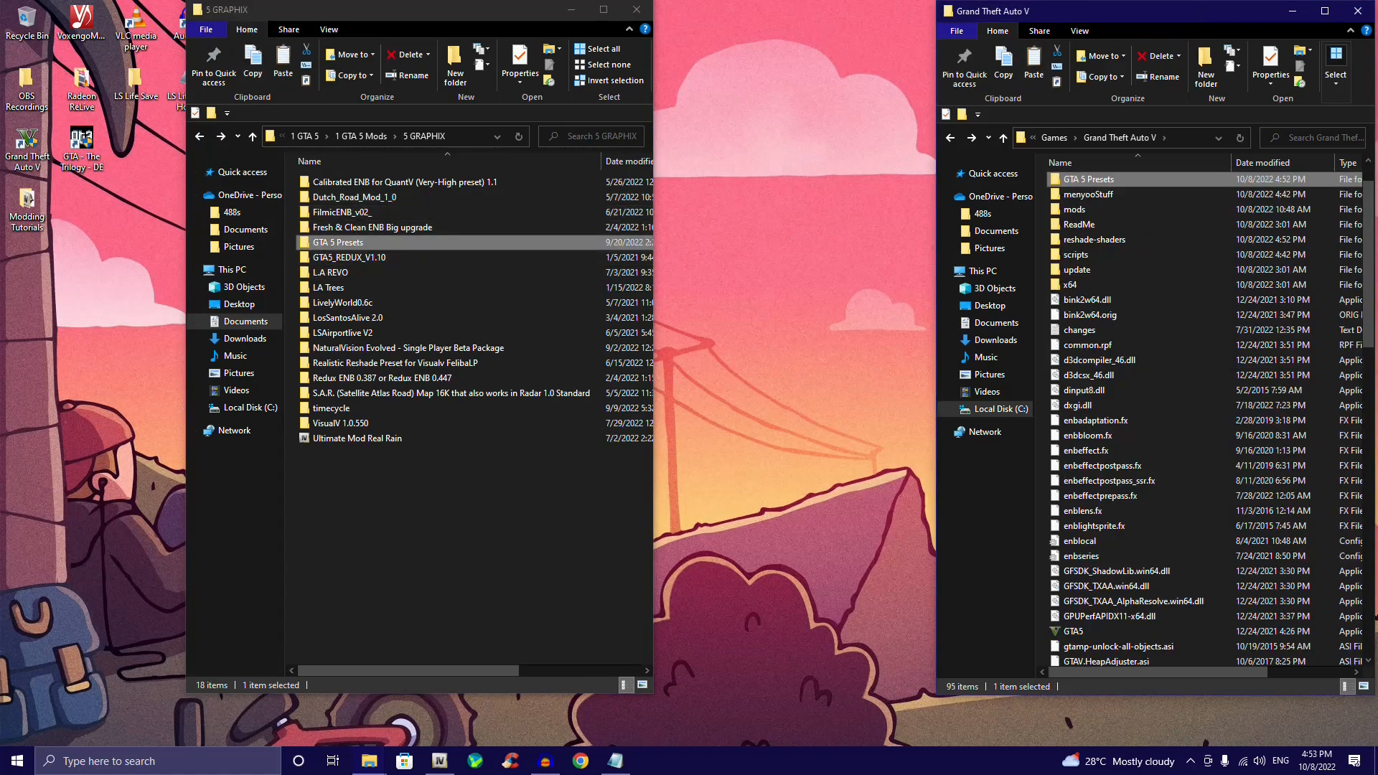
# Step: Look through the presets in the source GTA 5 Presets folder, select ColorfulLS, and check the copied folder in Grand Theft Auto V
pyautogui.doubleClick(337, 242)
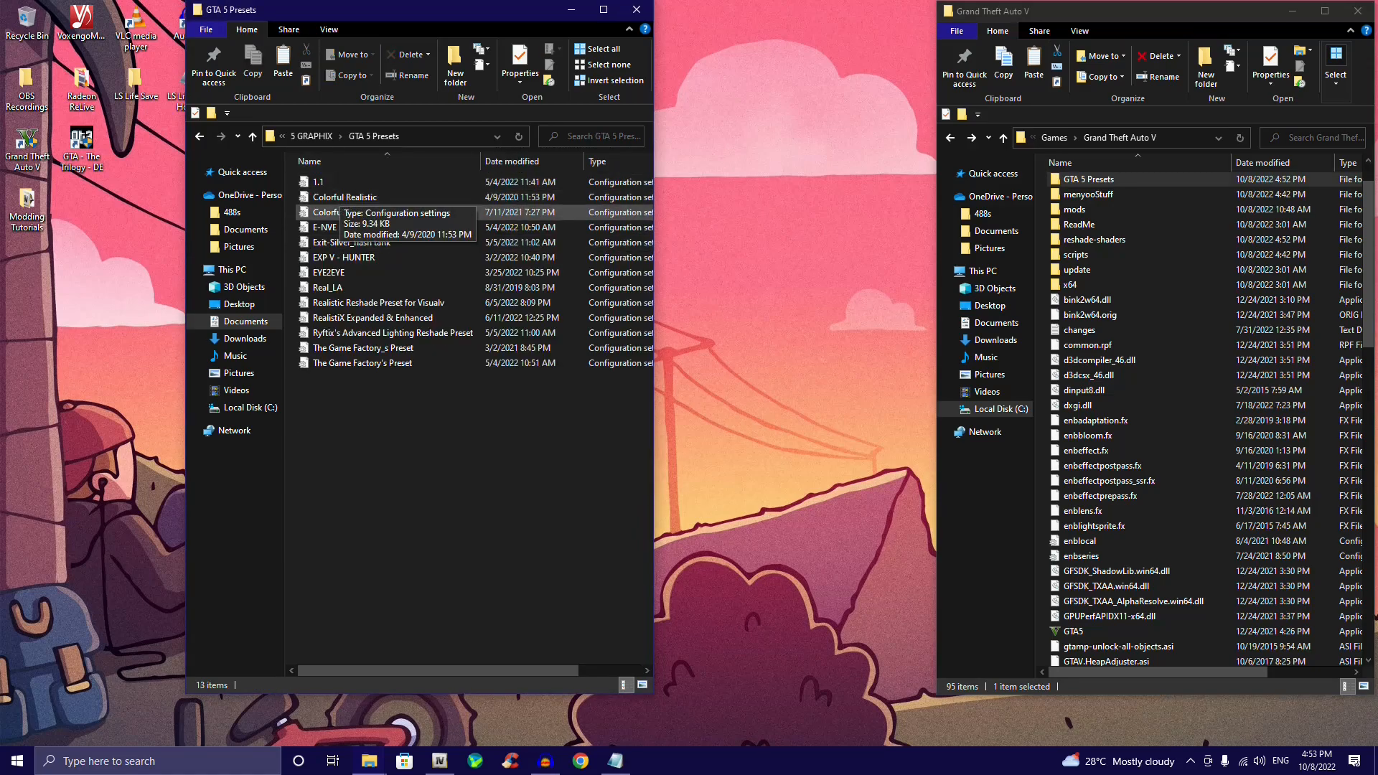
pyautogui.click(339, 212)
pyautogui.moveTo(545, 213); pyautogui.dragTo(337, 208)
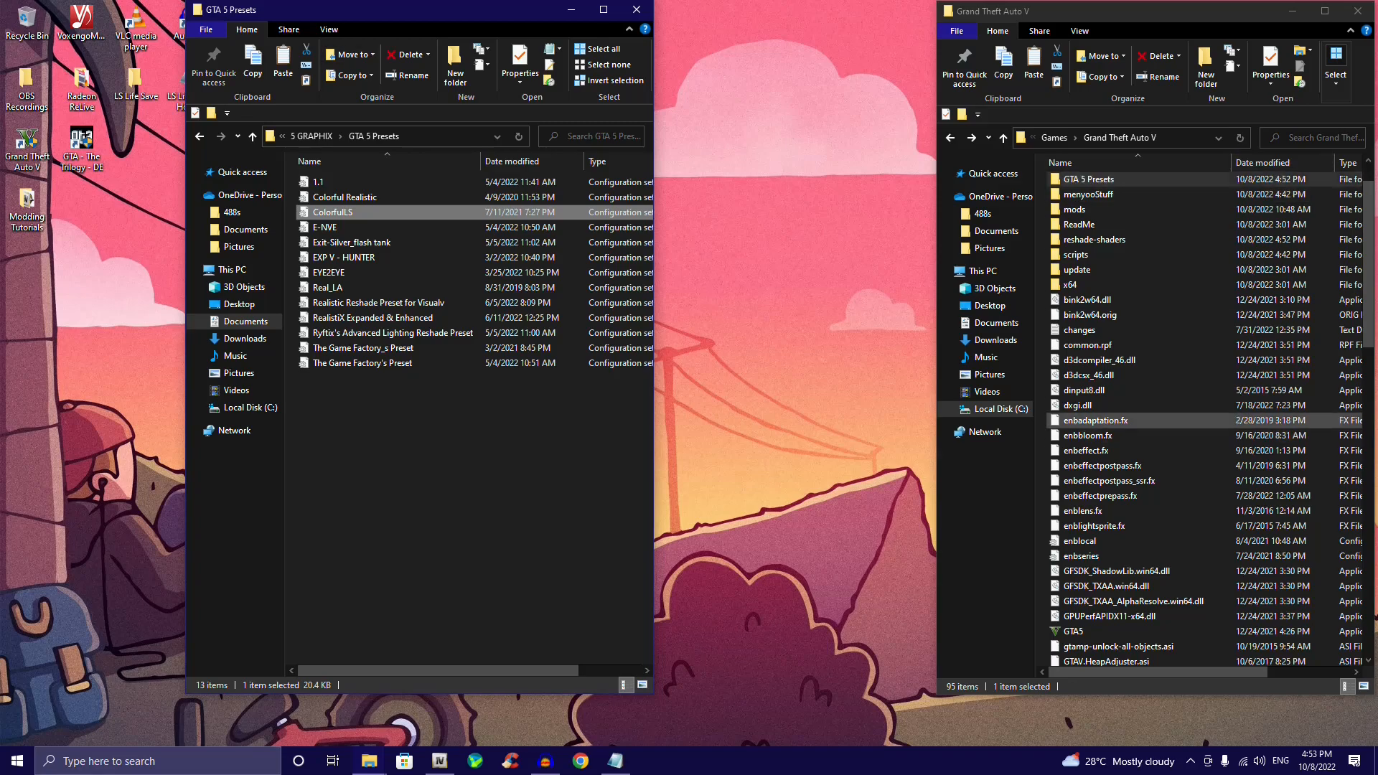
pyautogui.scroll(1, 1149, 415)
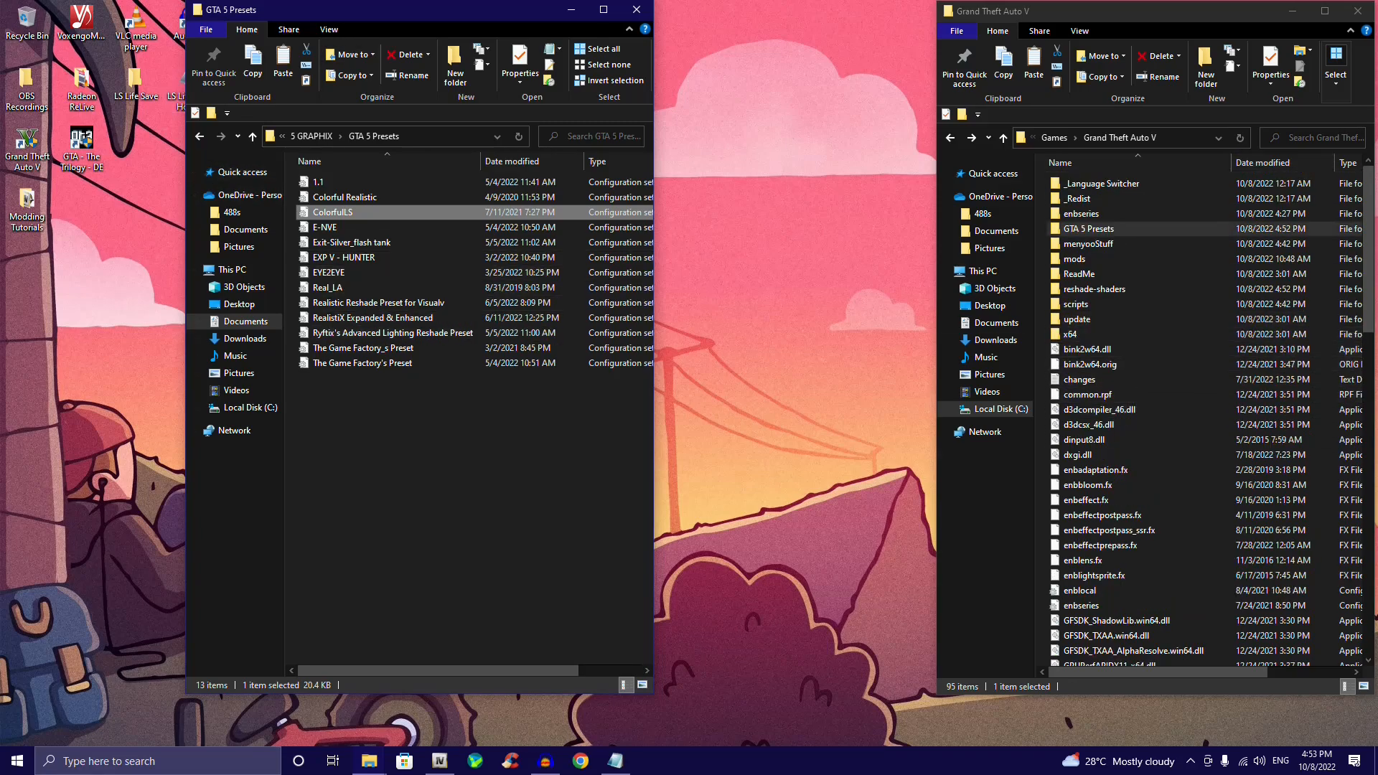
# Step: Return to Documents and minimize both folder windows, and line up the TrainerV folder beneath the LSlife icons on the desktop
pyautogui.click(200, 136)
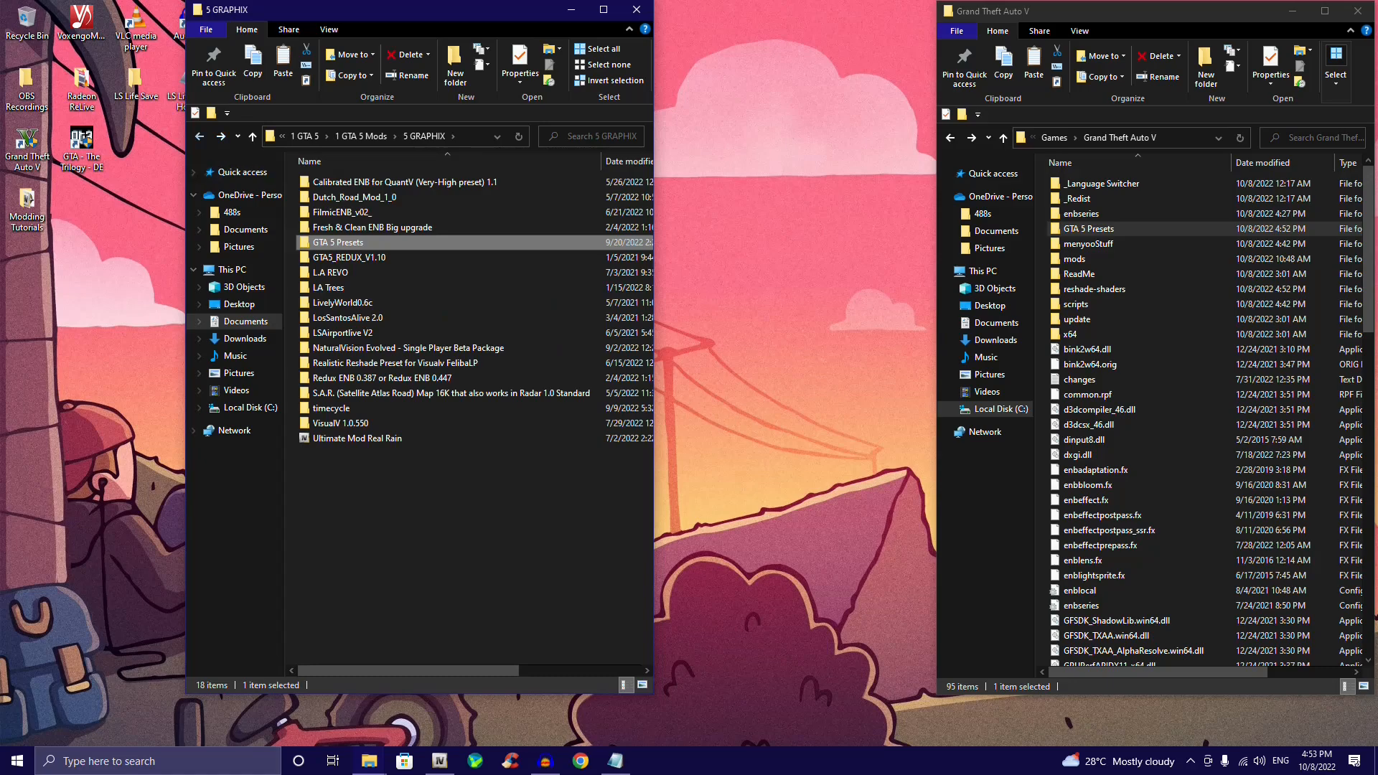
pyautogui.click(200, 136)
pyautogui.click(200, 136)
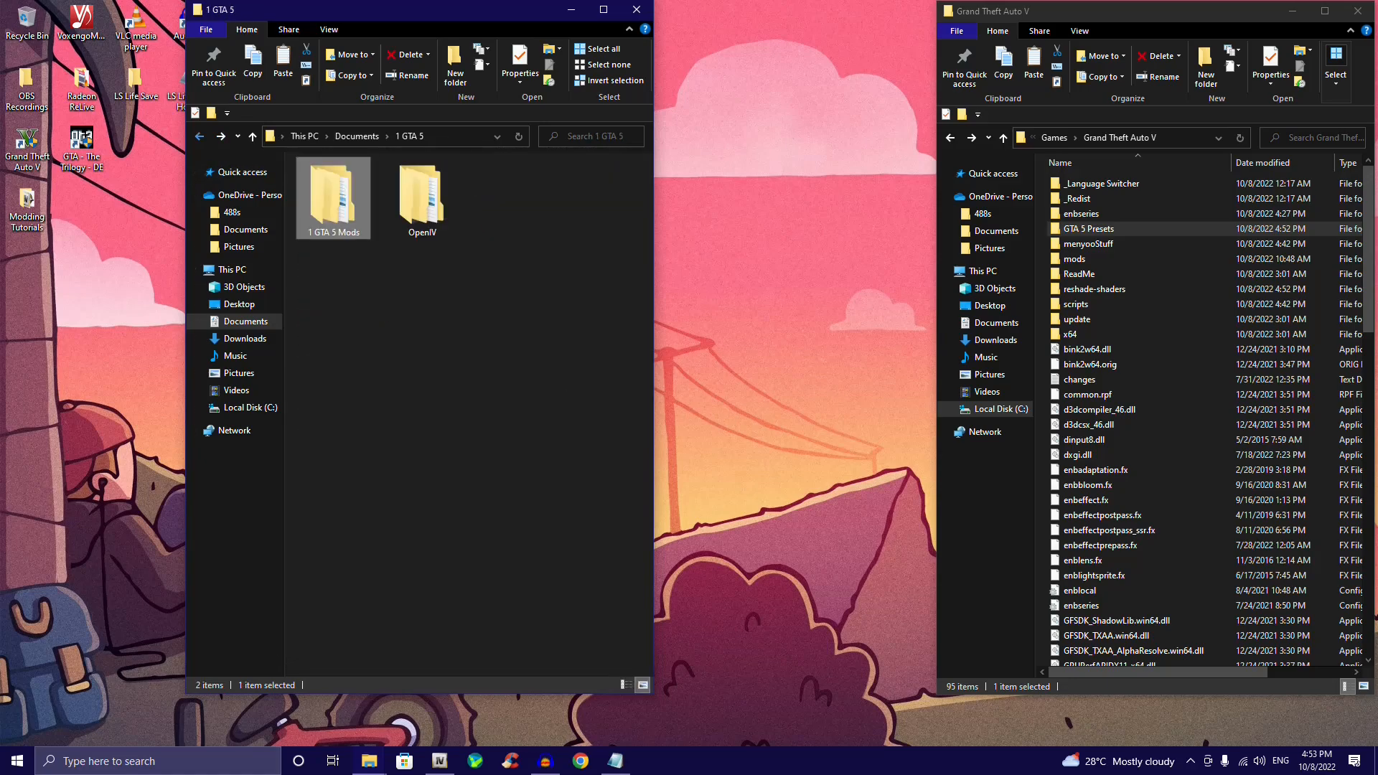
pyautogui.click(200, 136)
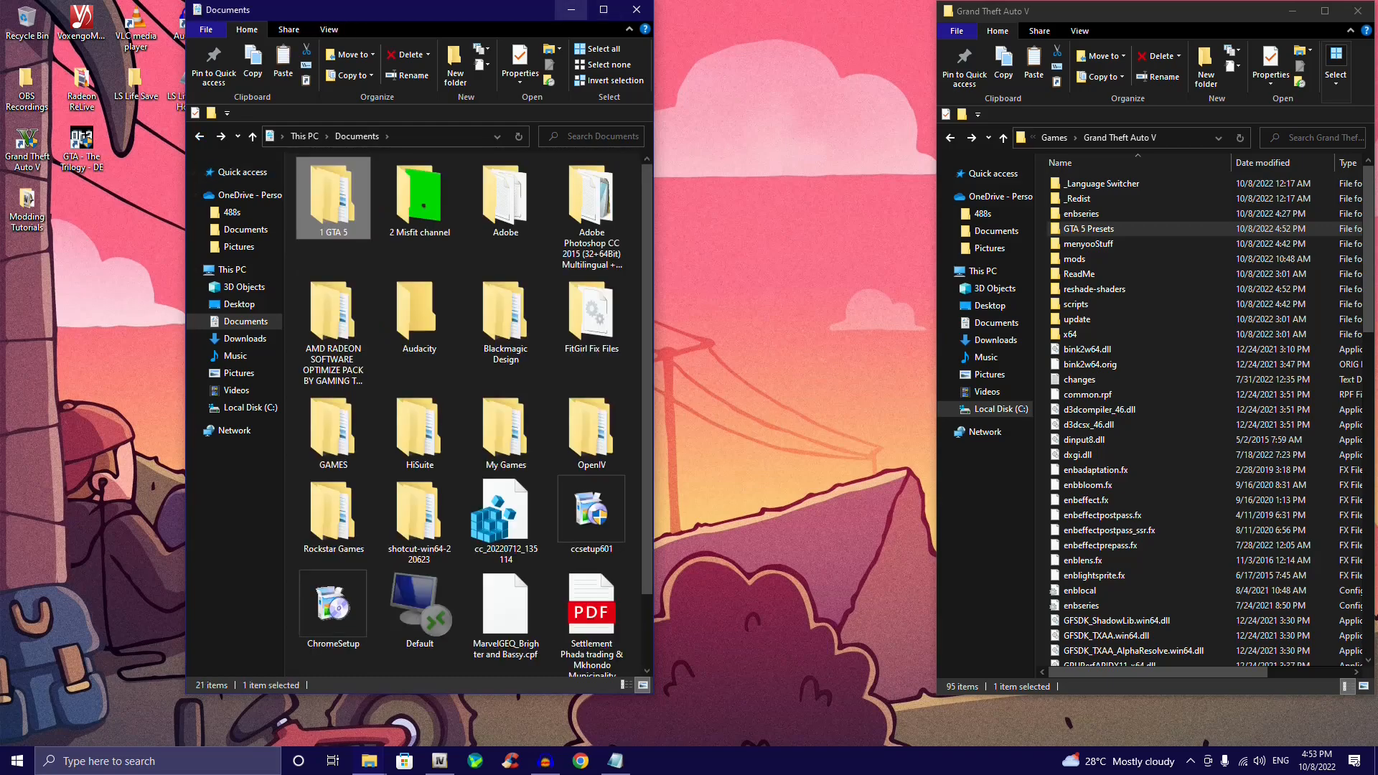
pyautogui.click(571, 10)
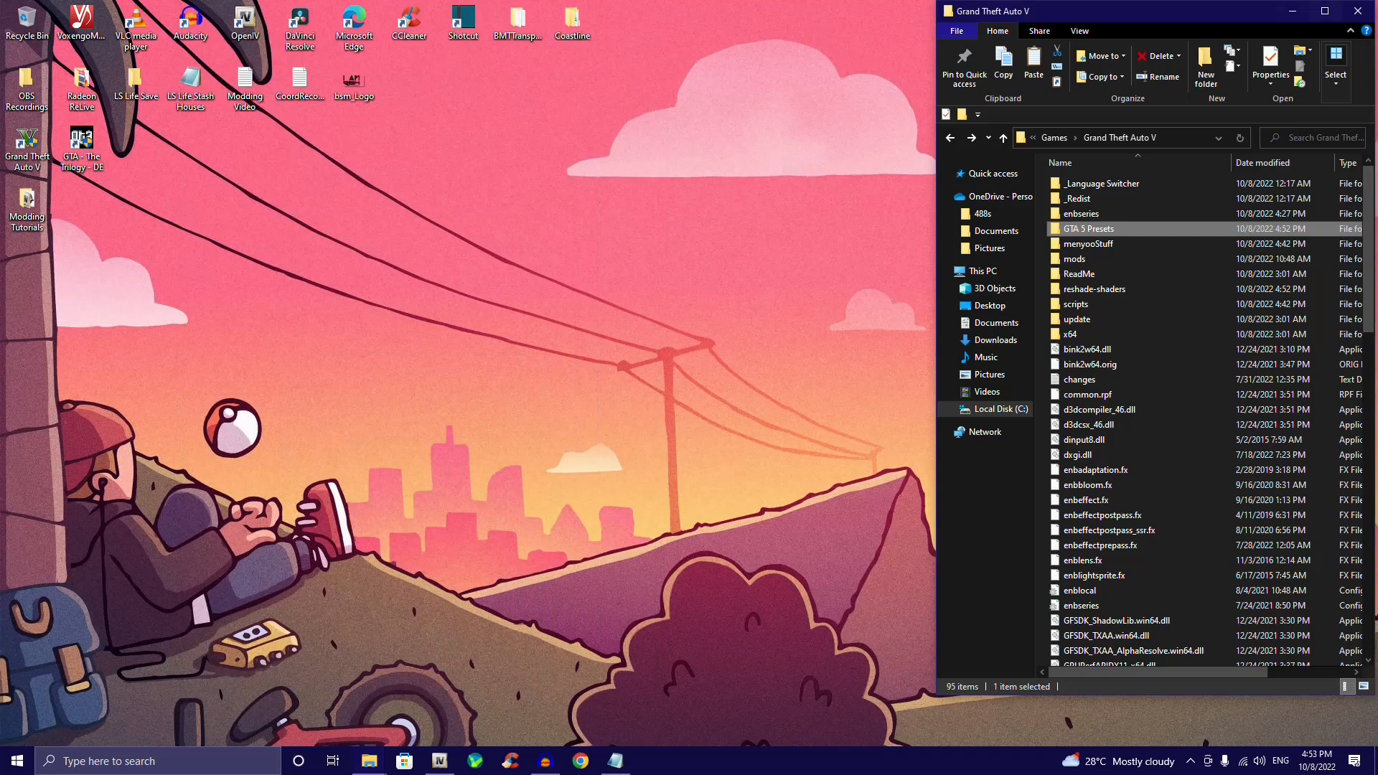
pyautogui.click(1291, 11)
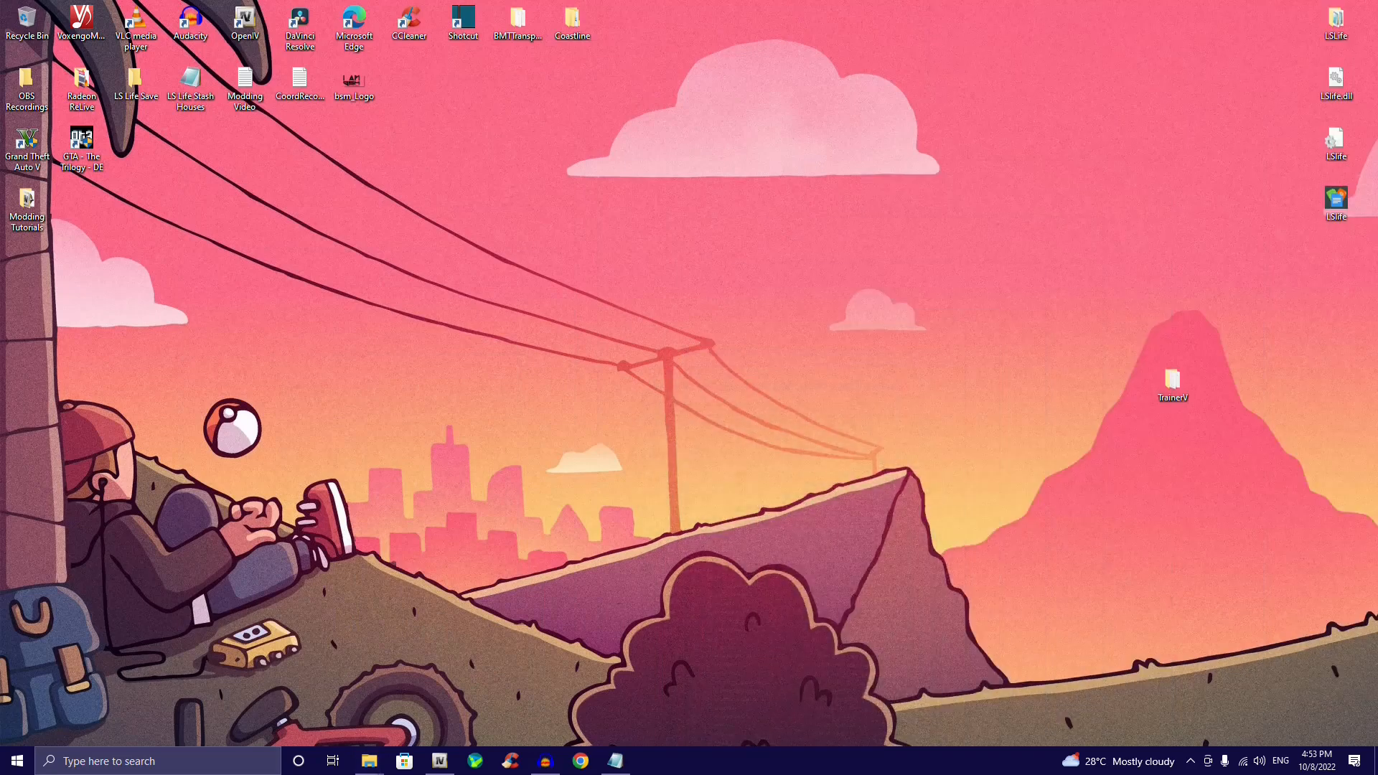
pyautogui.moveTo(1172, 379); pyautogui.dragTo(1335, 264)
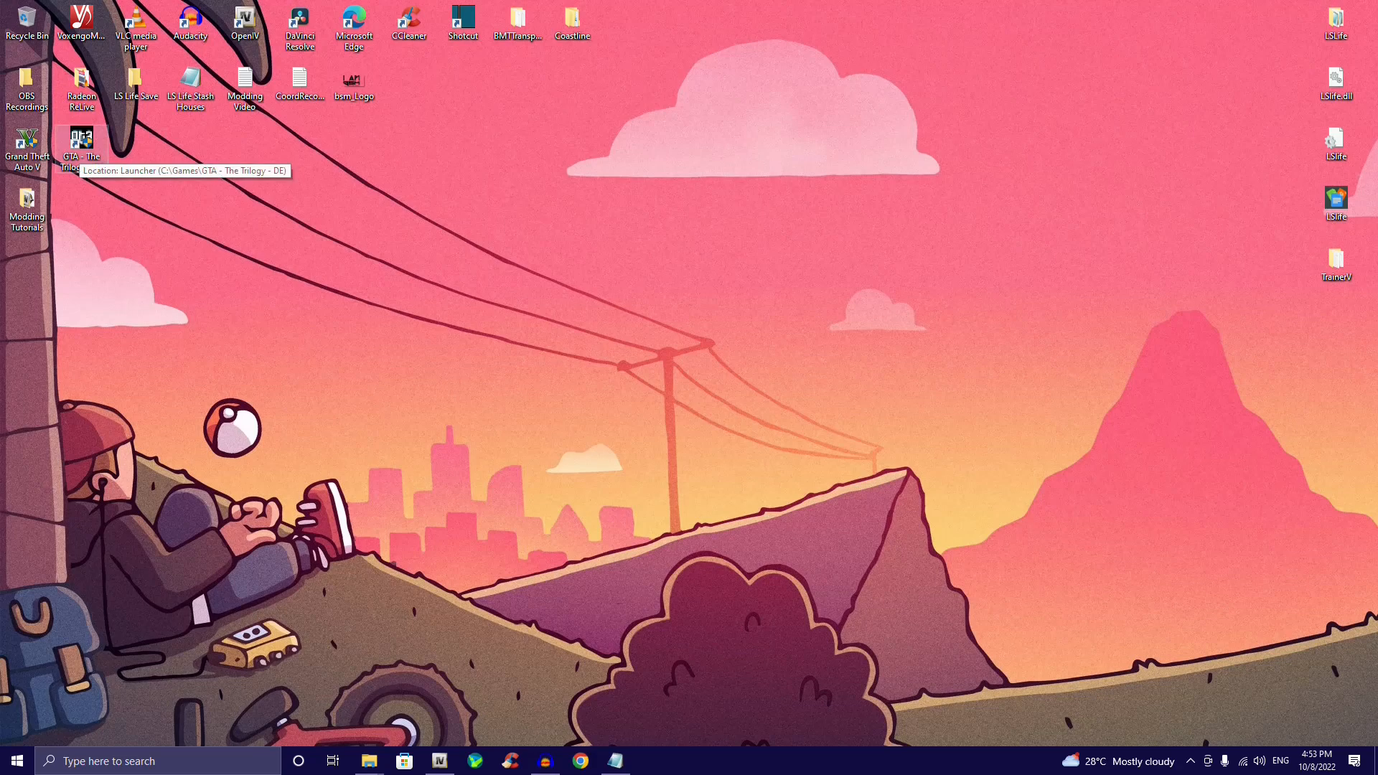
# Step: Launch Grand Theft Auto V from the desktop and move the character along the street in the loaded game
pyautogui.doubleClick(27, 142)
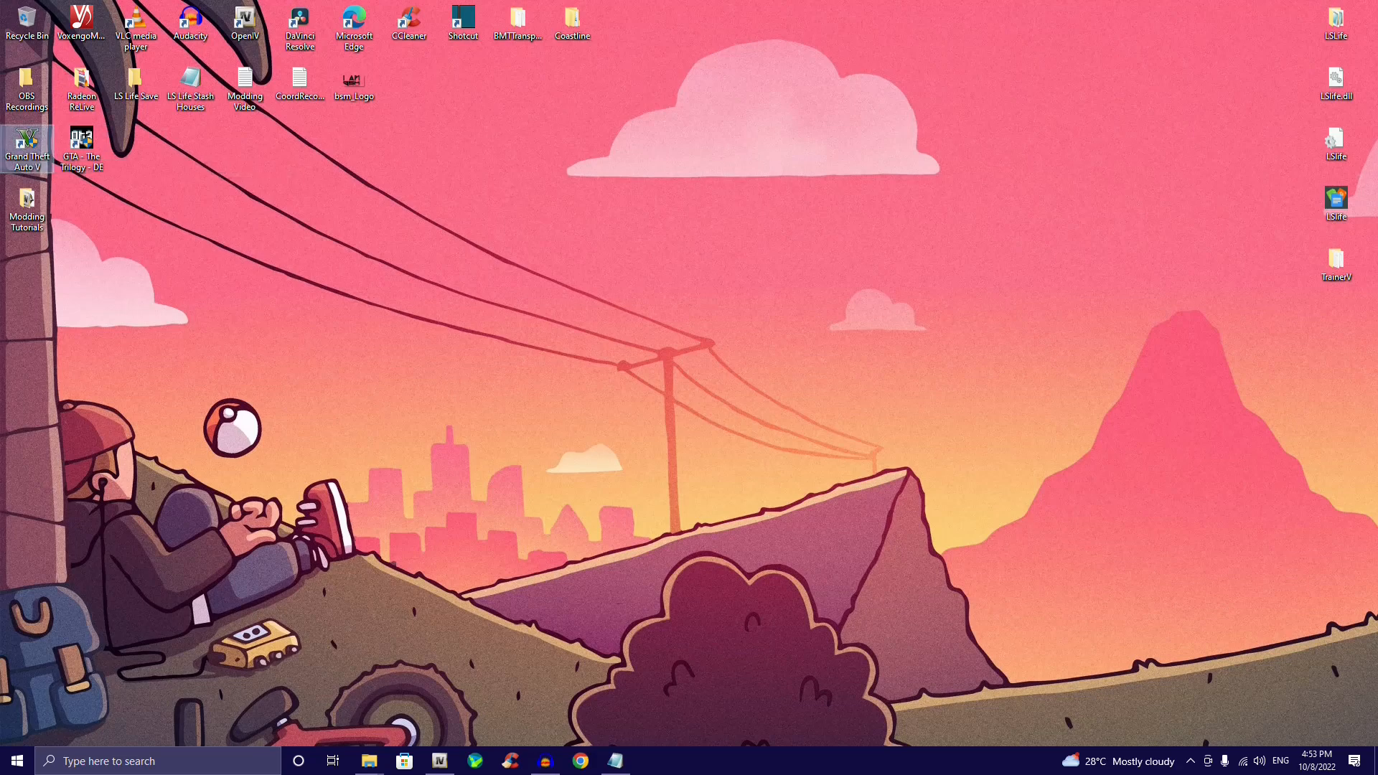
pyautogui.hotkey('alt', 'y')
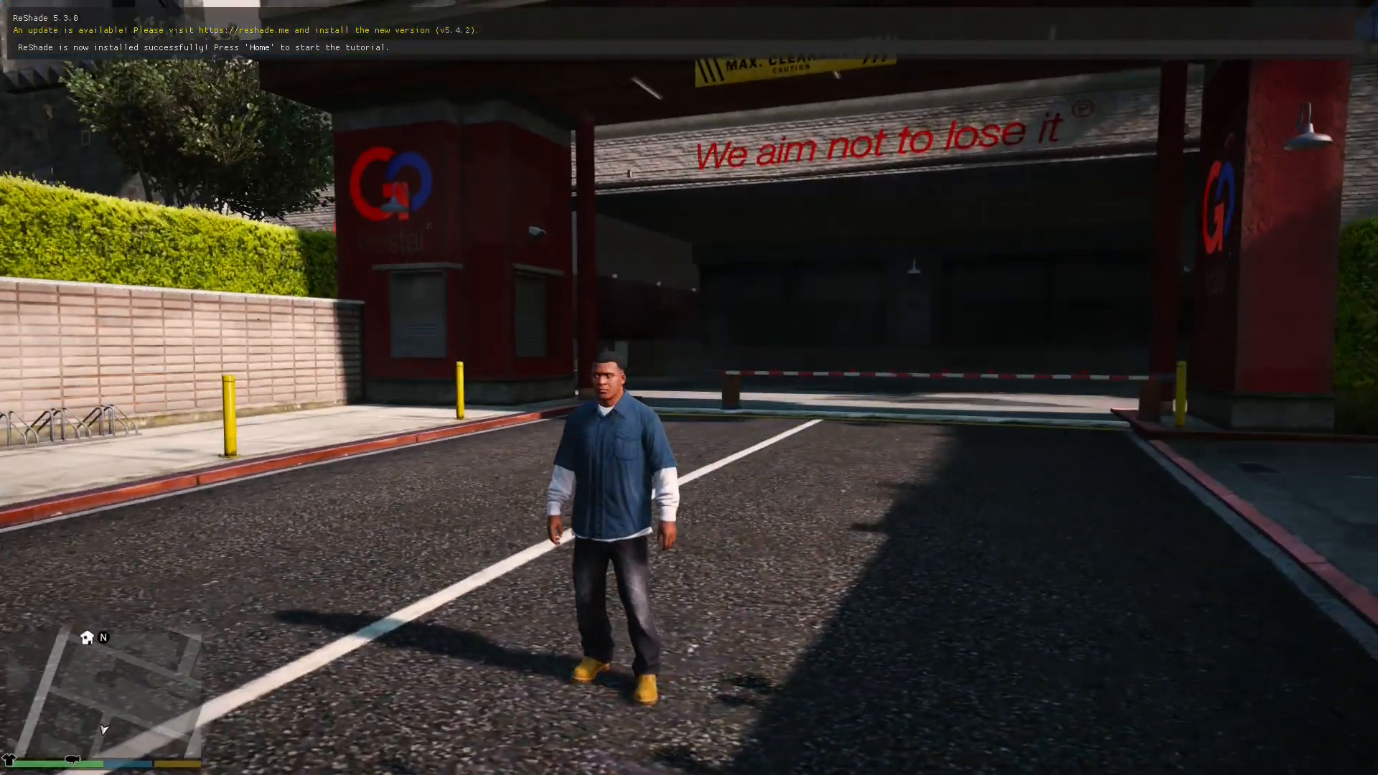
pyautogui.press('w')
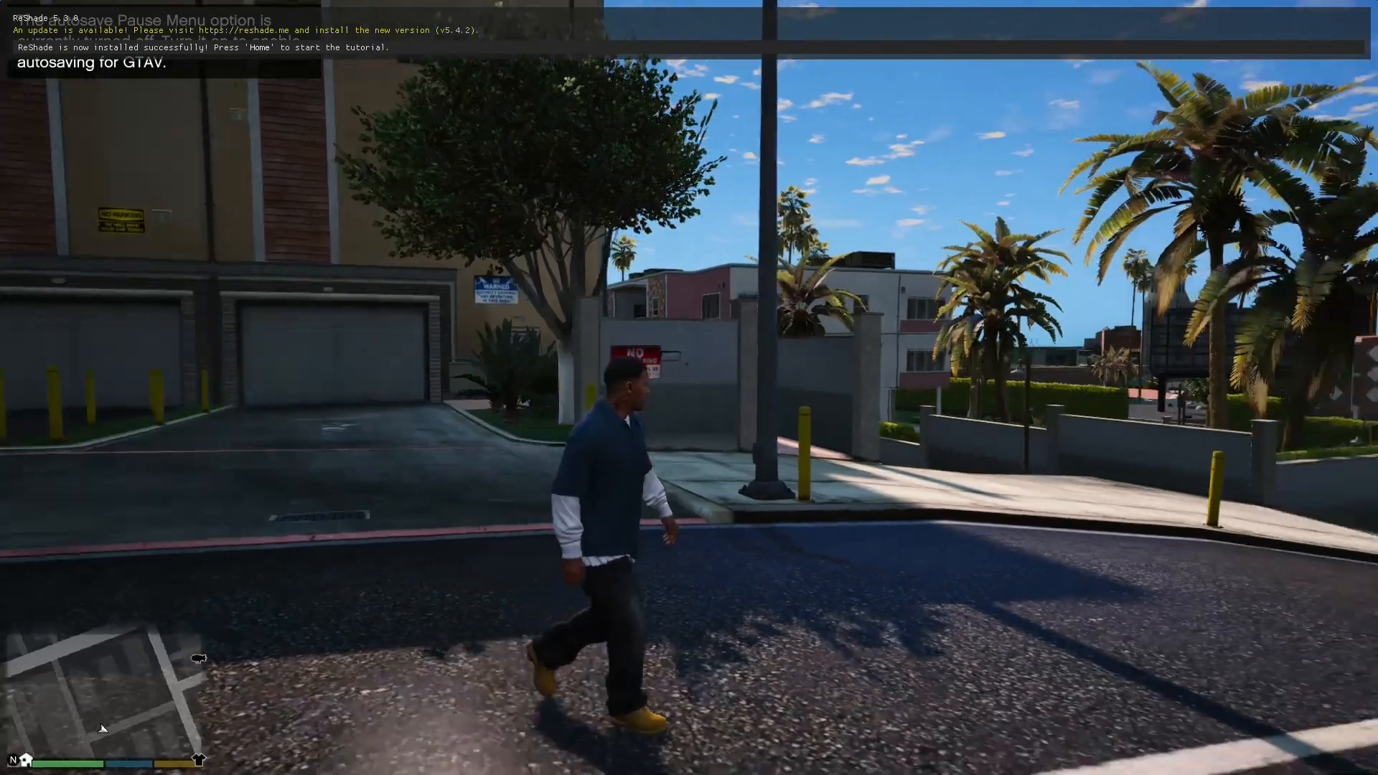
pyautogui.press('shift')
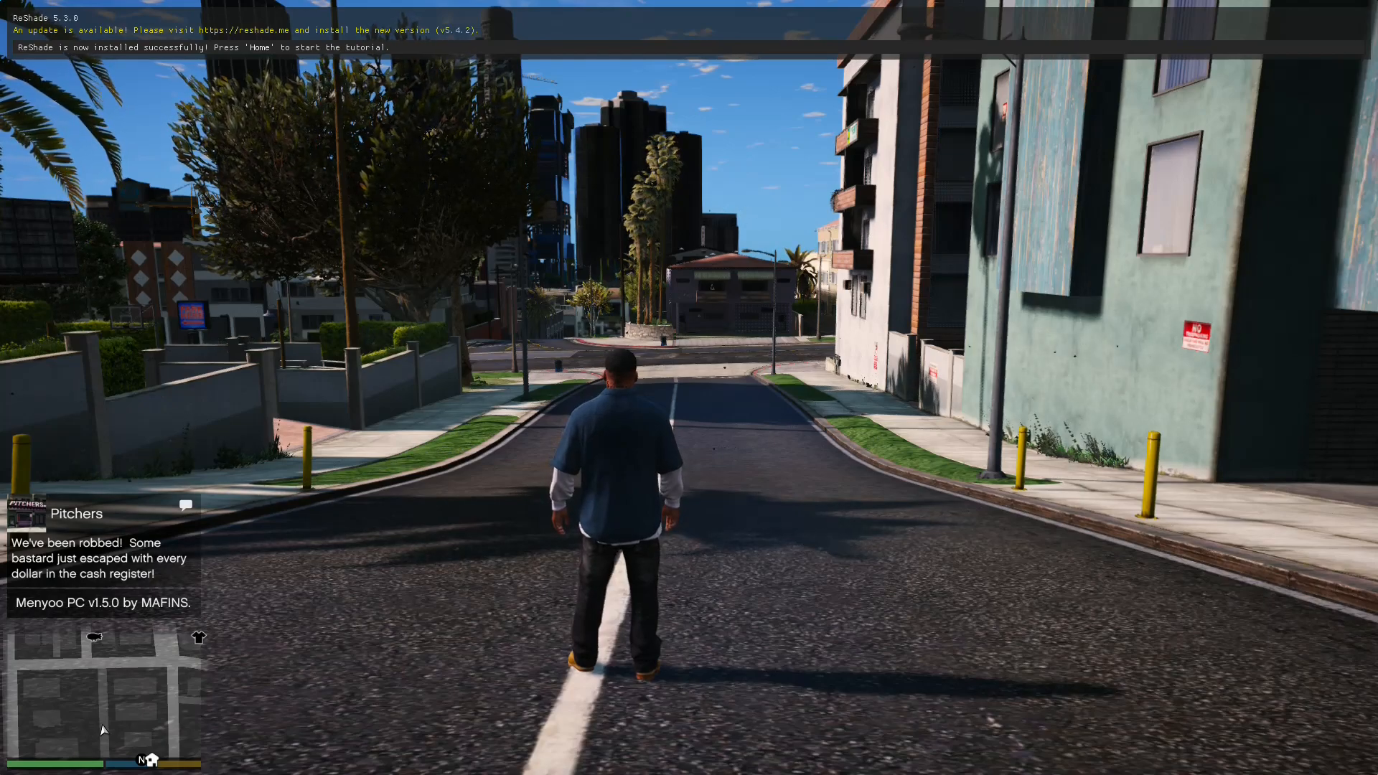
# Step: Open the Menyoo menu in the game, go through its entries from Players to Settings, and close it
pyautogui.press('F8')
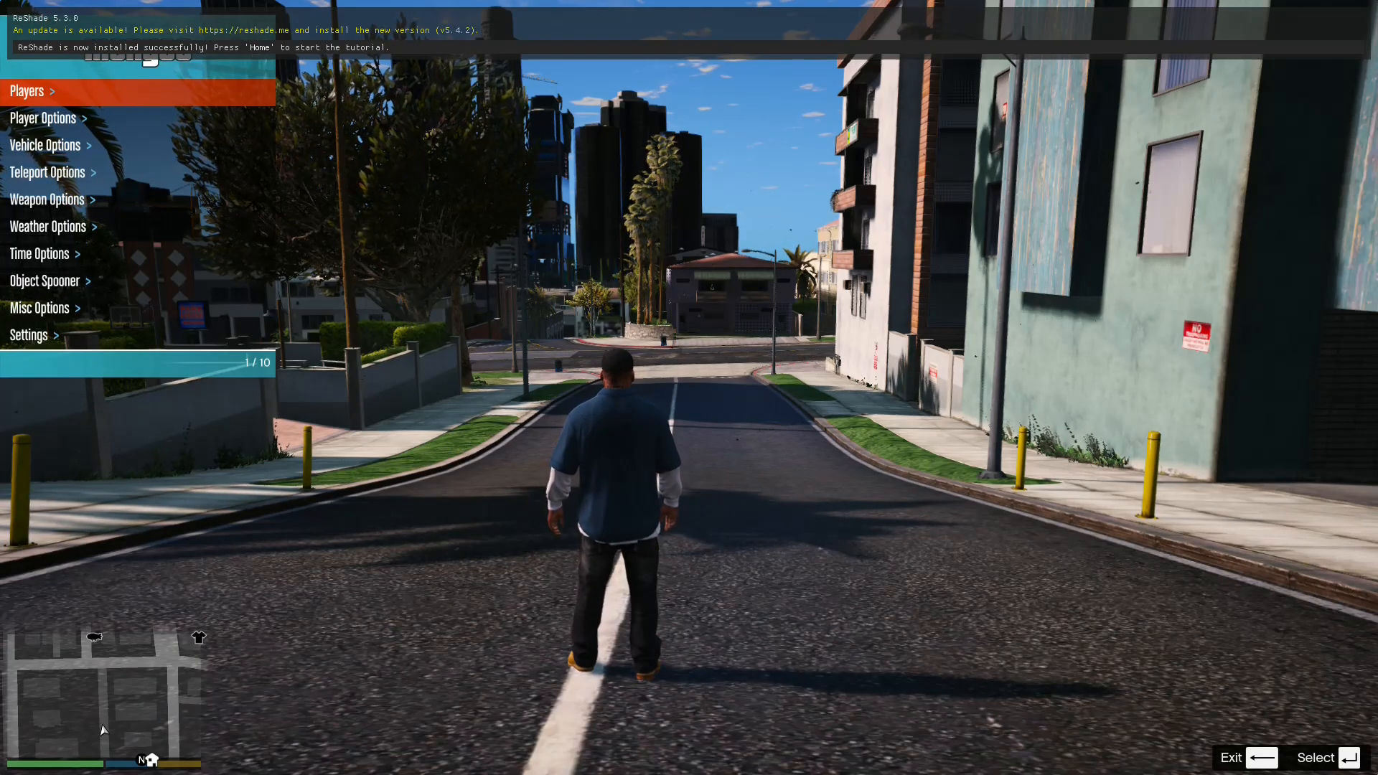
pyautogui.press('Down')
pyautogui.press('Down')
pyautogui.press('Down')
pyautogui.press('Down')
pyautogui.press('Down')
pyautogui.press('Down')
pyautogui.press('Down')
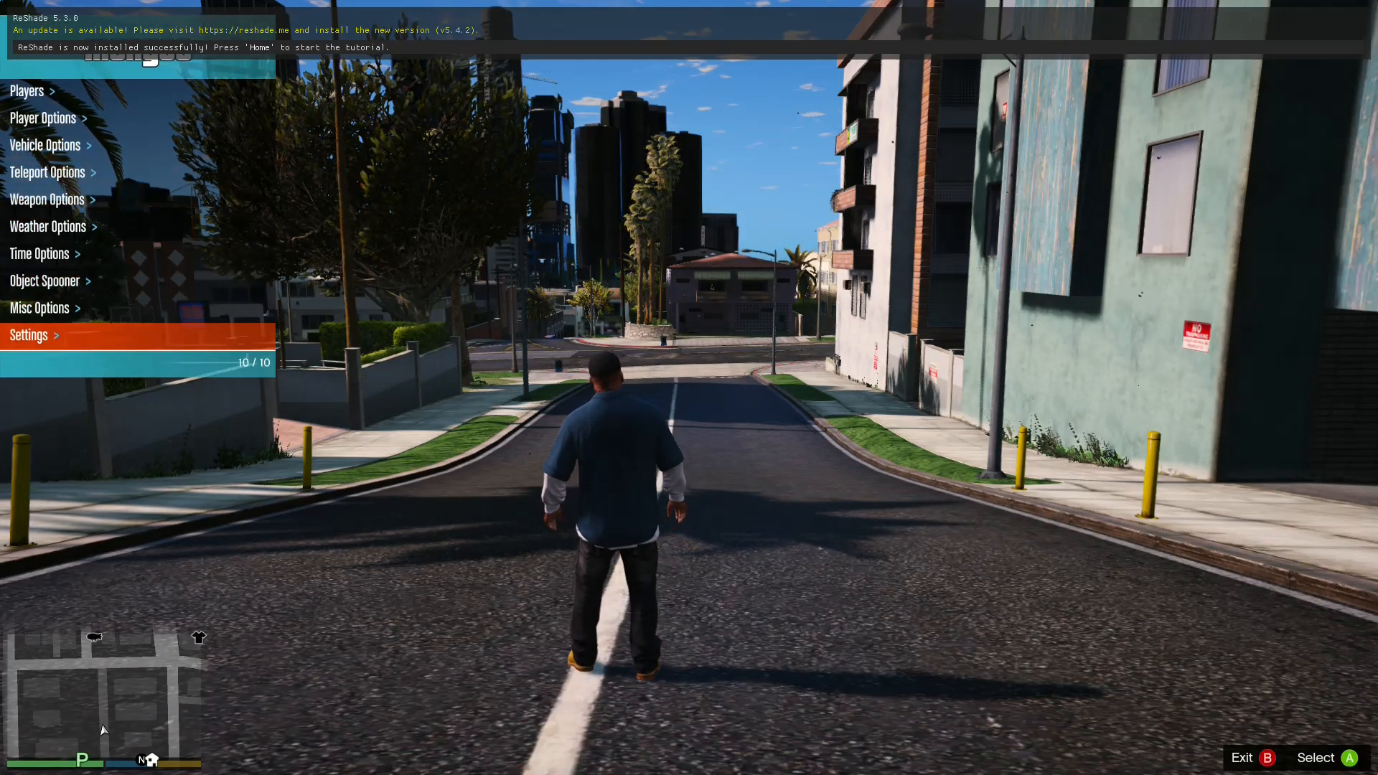
pyautogui.press('Down')
pyautogui.press('Down')
pyautogui.press('F8')
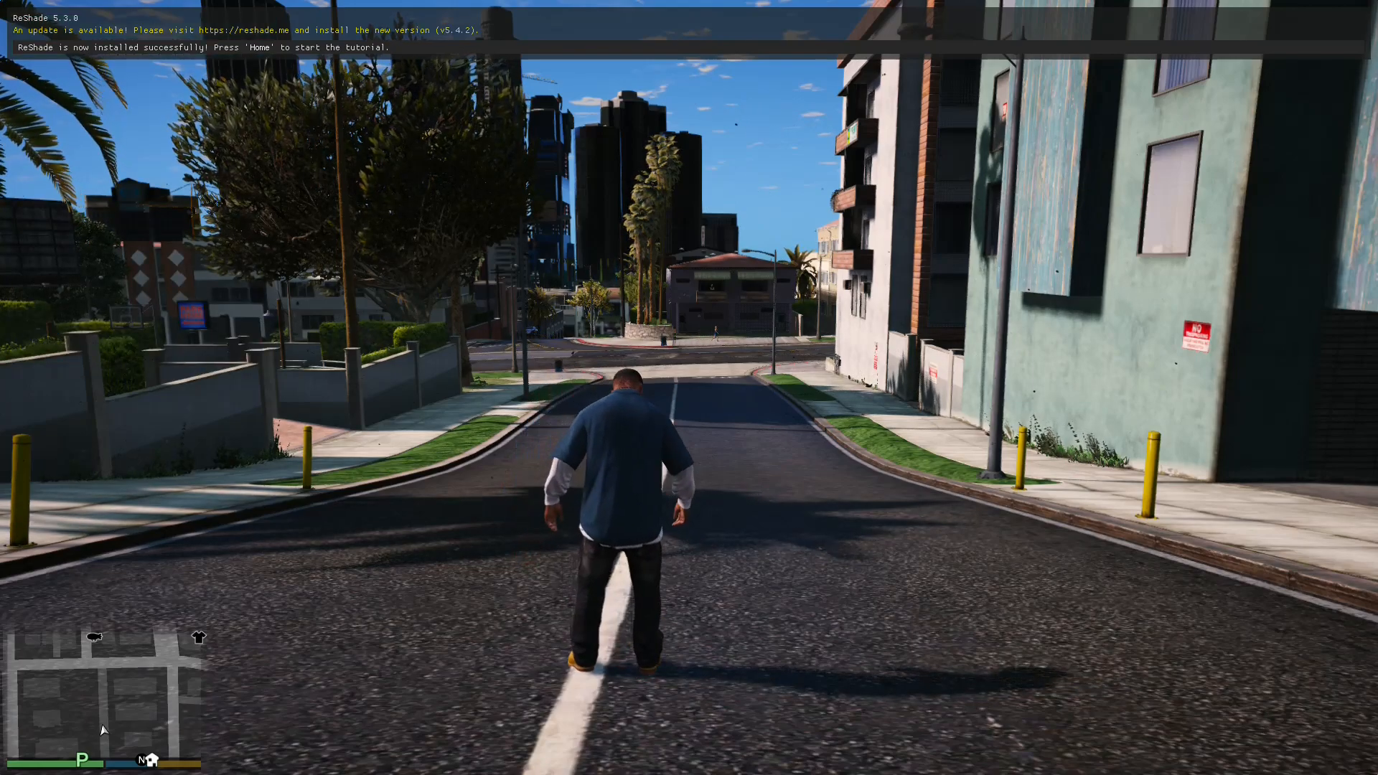
# Step: Bring up the TrainerV main menu and the Script Hook V .NET console in the game, and close them
pyautogui.press('F4')
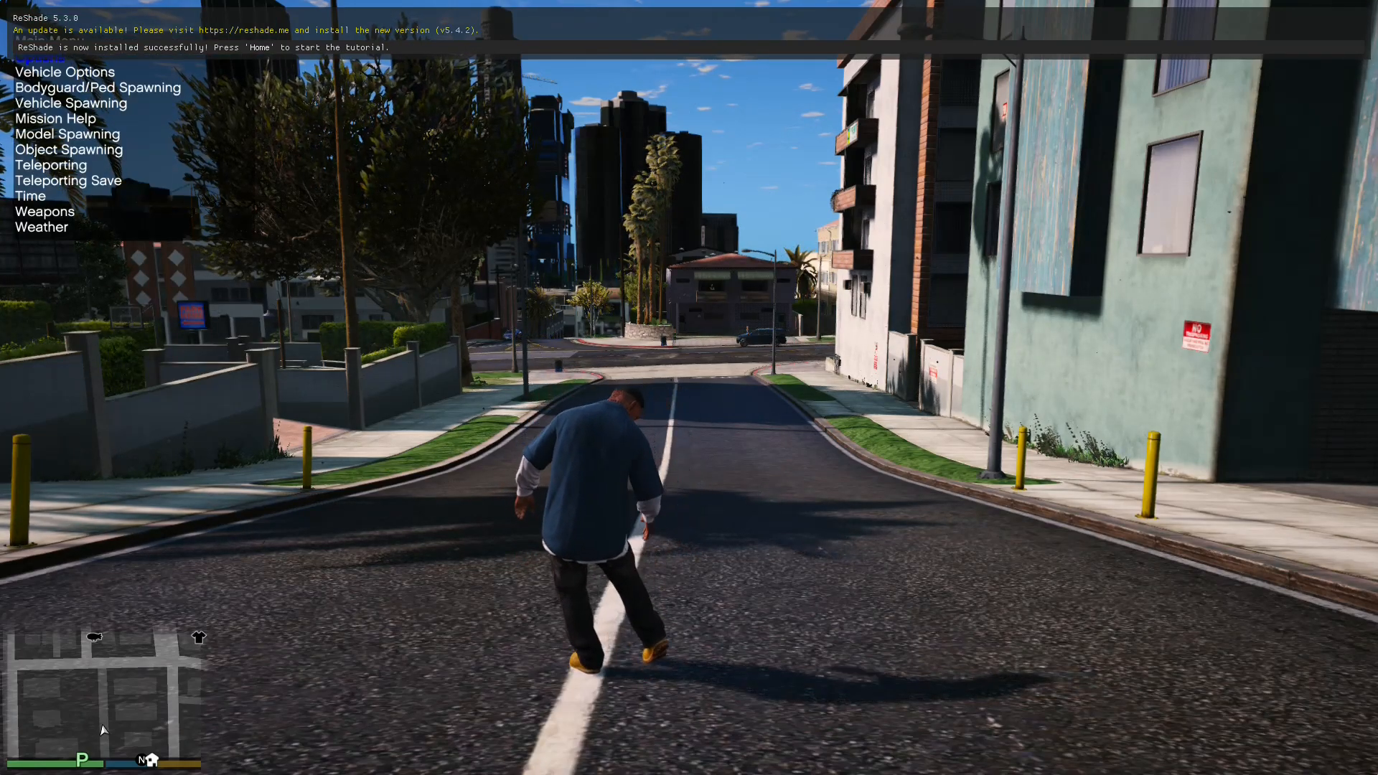
pyautogui.press('F4')
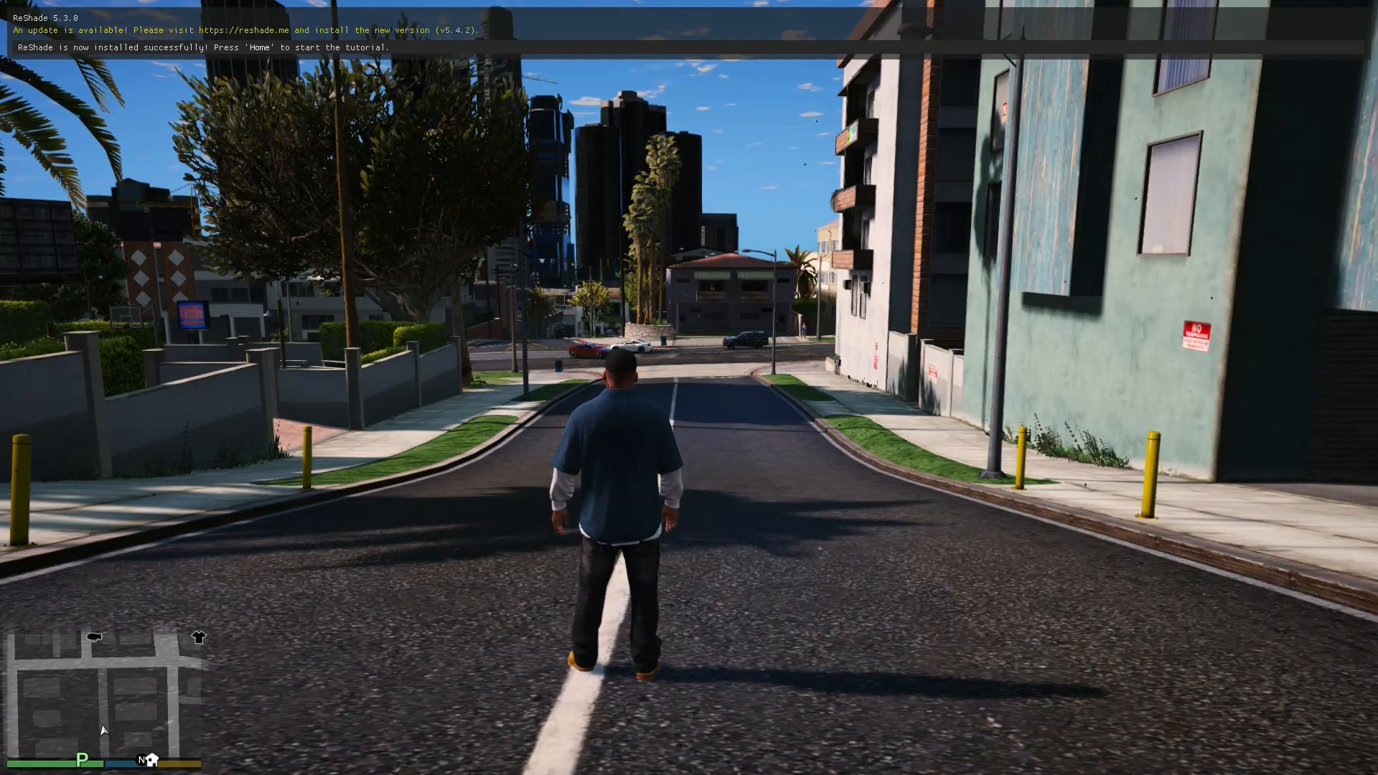
pyautogui.press('F4')
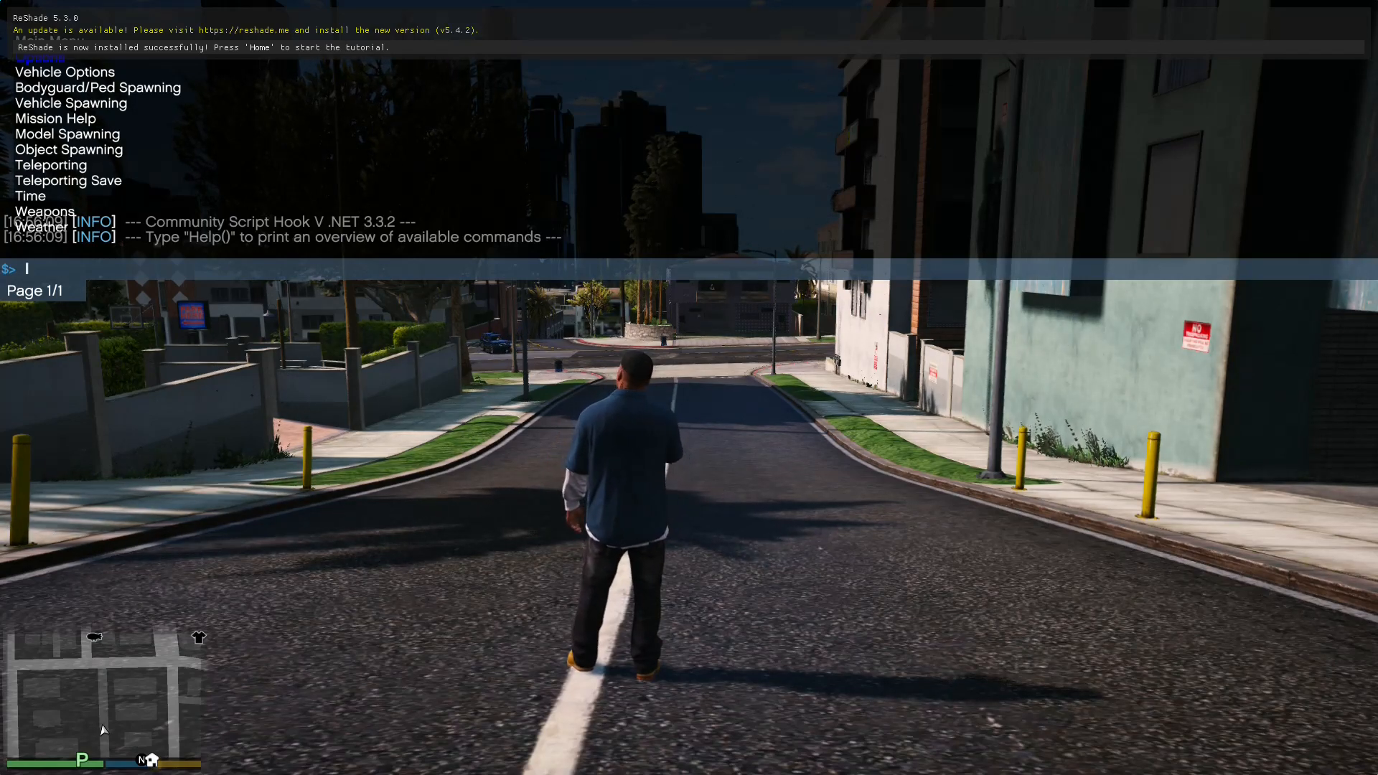
pyautogui.press('F4')
pyautogui.press('F3')
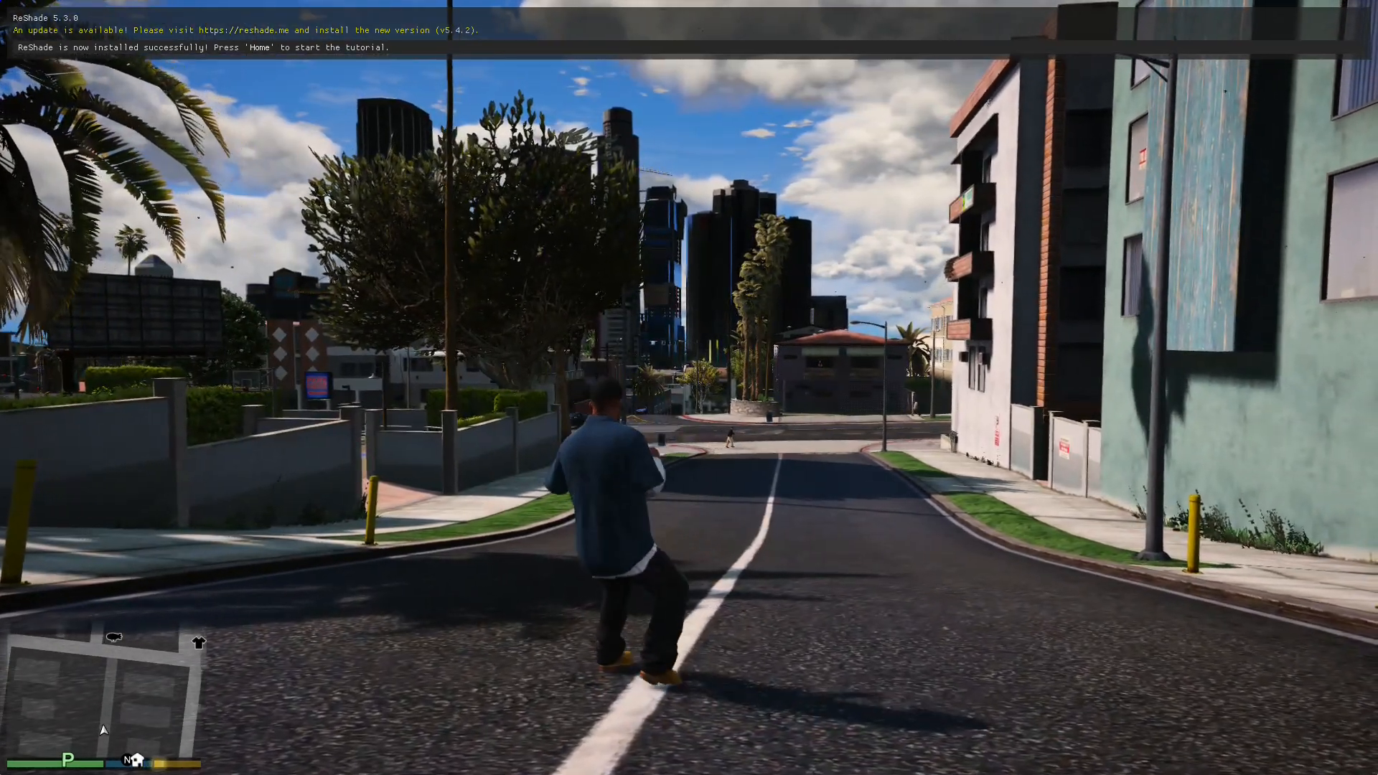
# Step: Open the ReShade overlay, go through its first-start tutorial to the end, and close the overlay
pyautogui.press('Home')
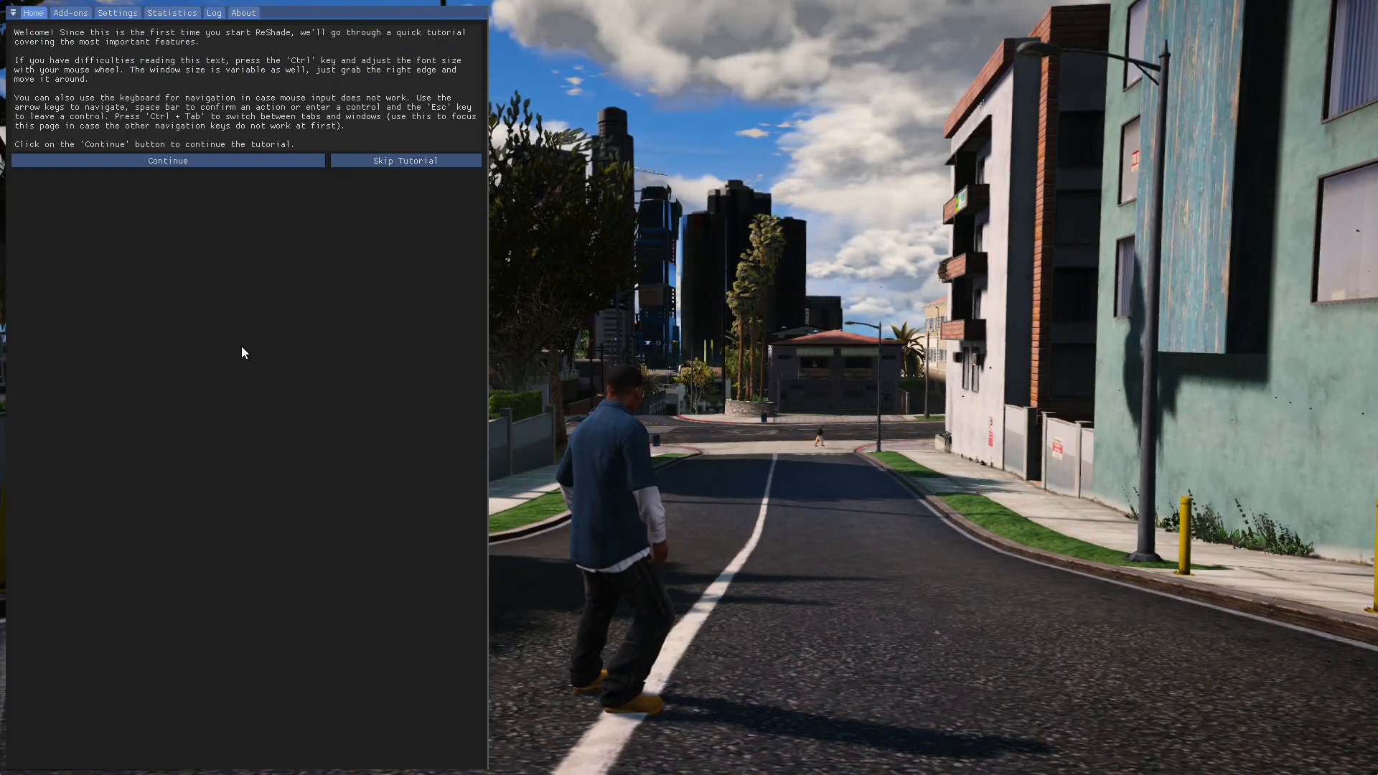
pyautogui.click(170, 159)
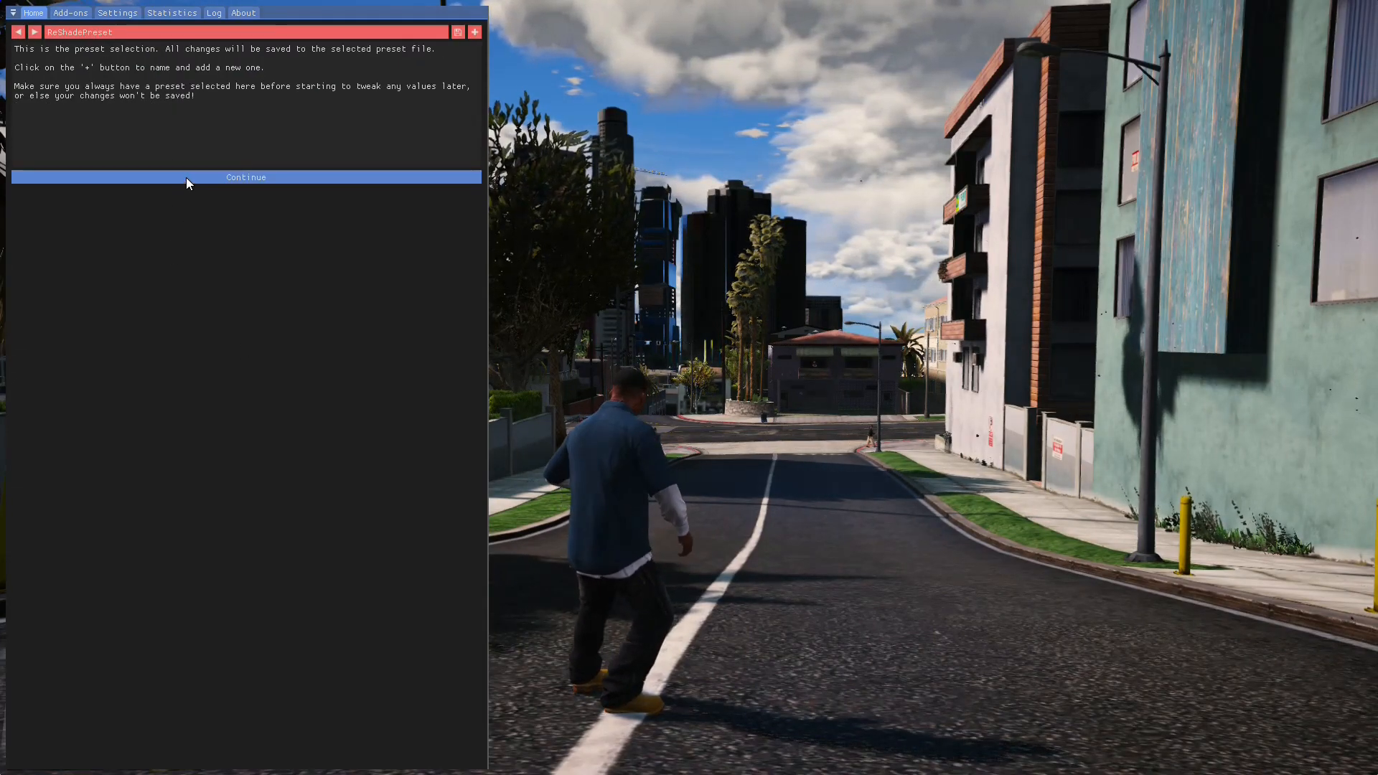
pyautogui.click(187, 178)
pyautogui.click(226, 656)
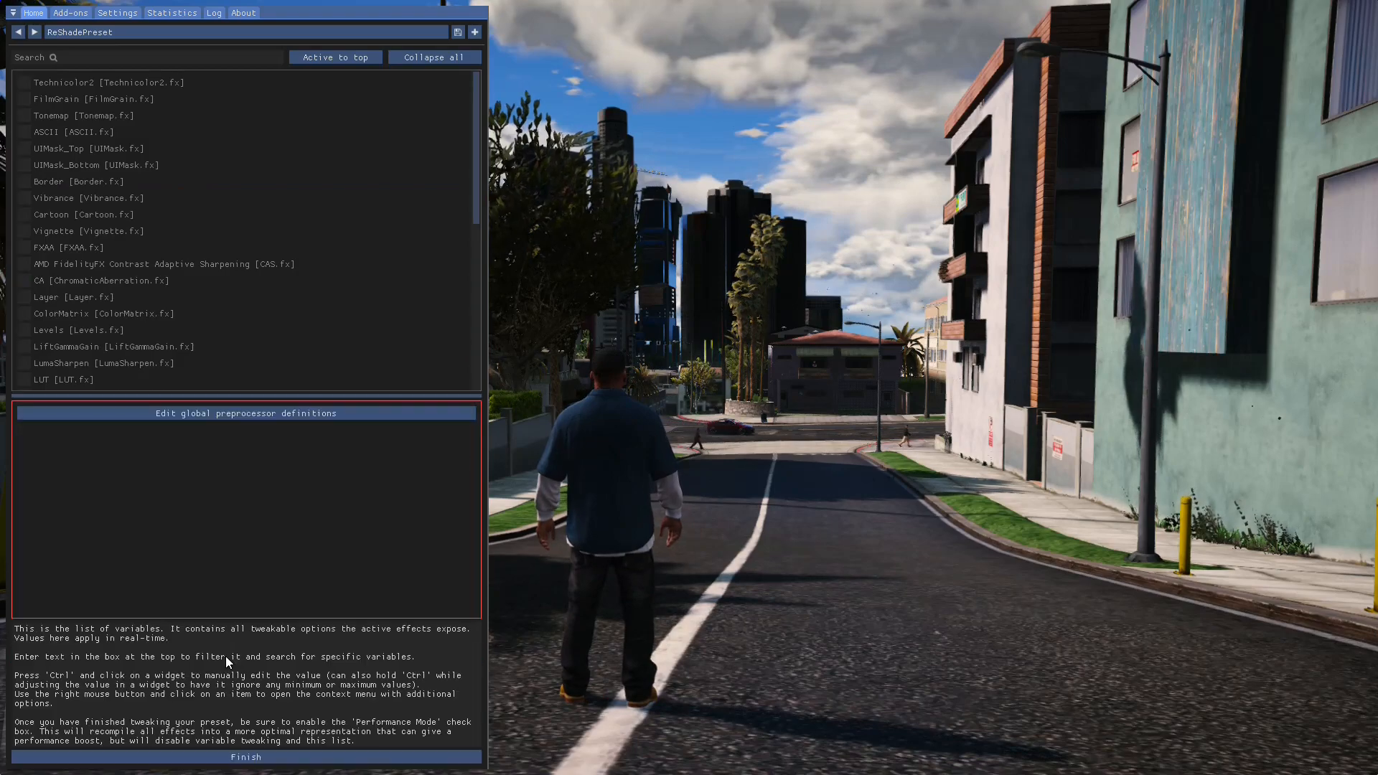
pyautogui.click(238, 757)
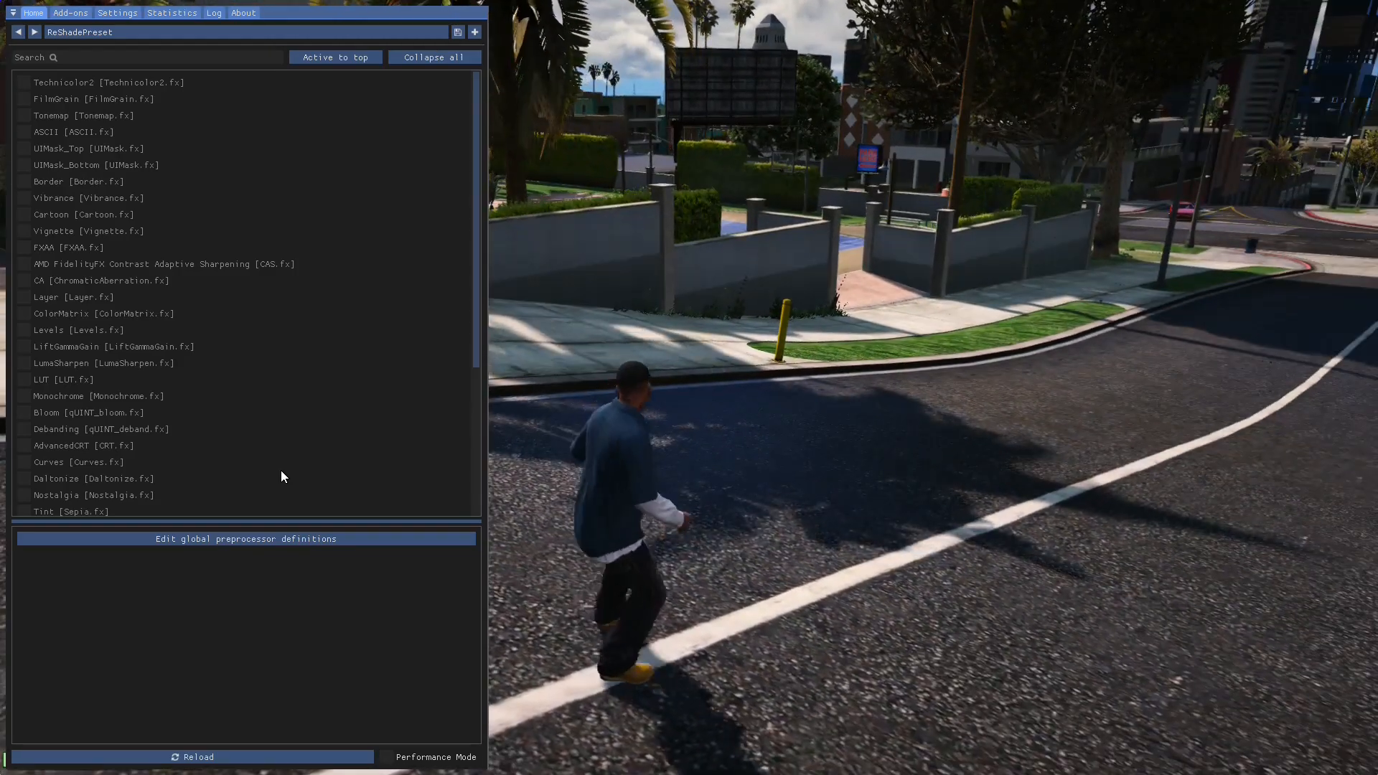
pyautogui.press('Home')
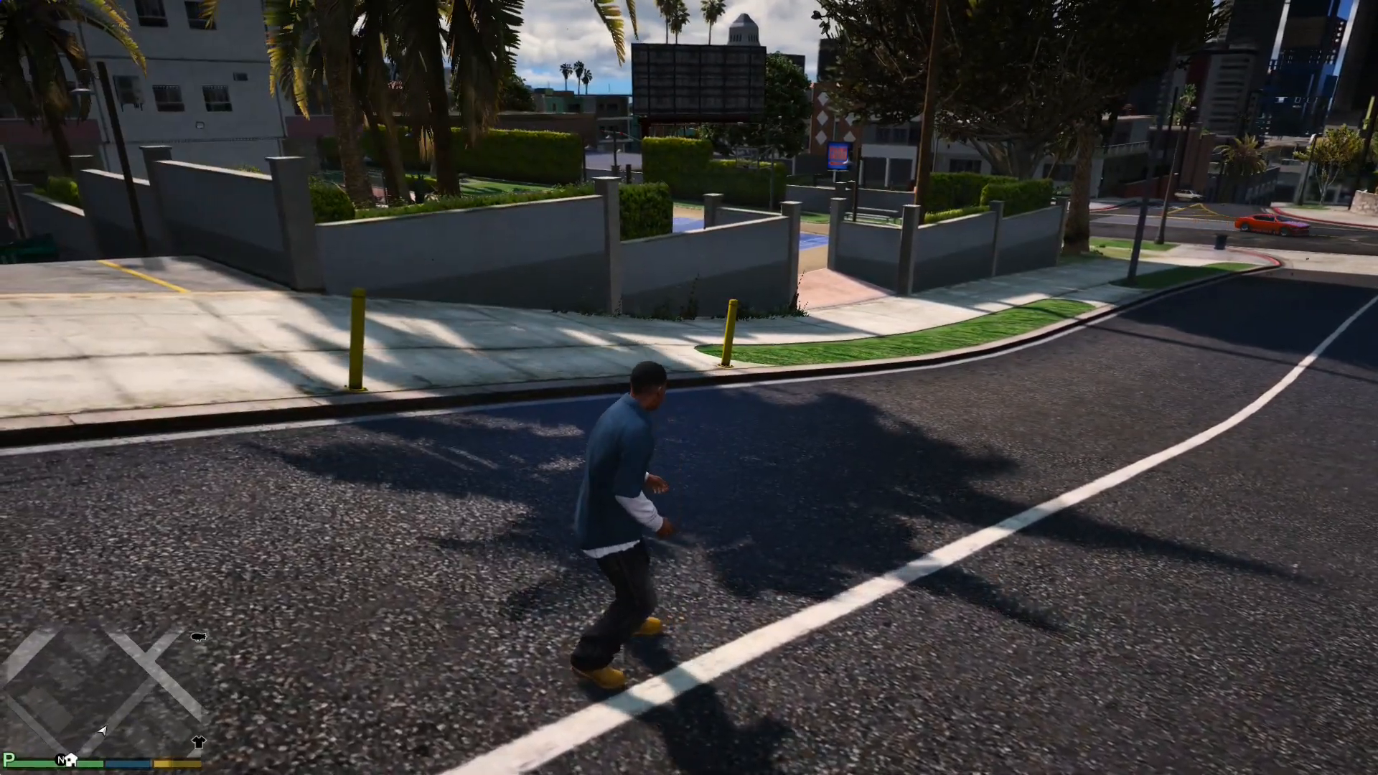
# Step: Open TrainerV's Vehicle Spawn Menu and move through its vehicle classes to Super
pyautogui.press('F3')
pyautogui.press('KP_2')
pyautogui.press('KP_2')
pyautogui.press('KP_5')
pyautogui.press('KP_0')
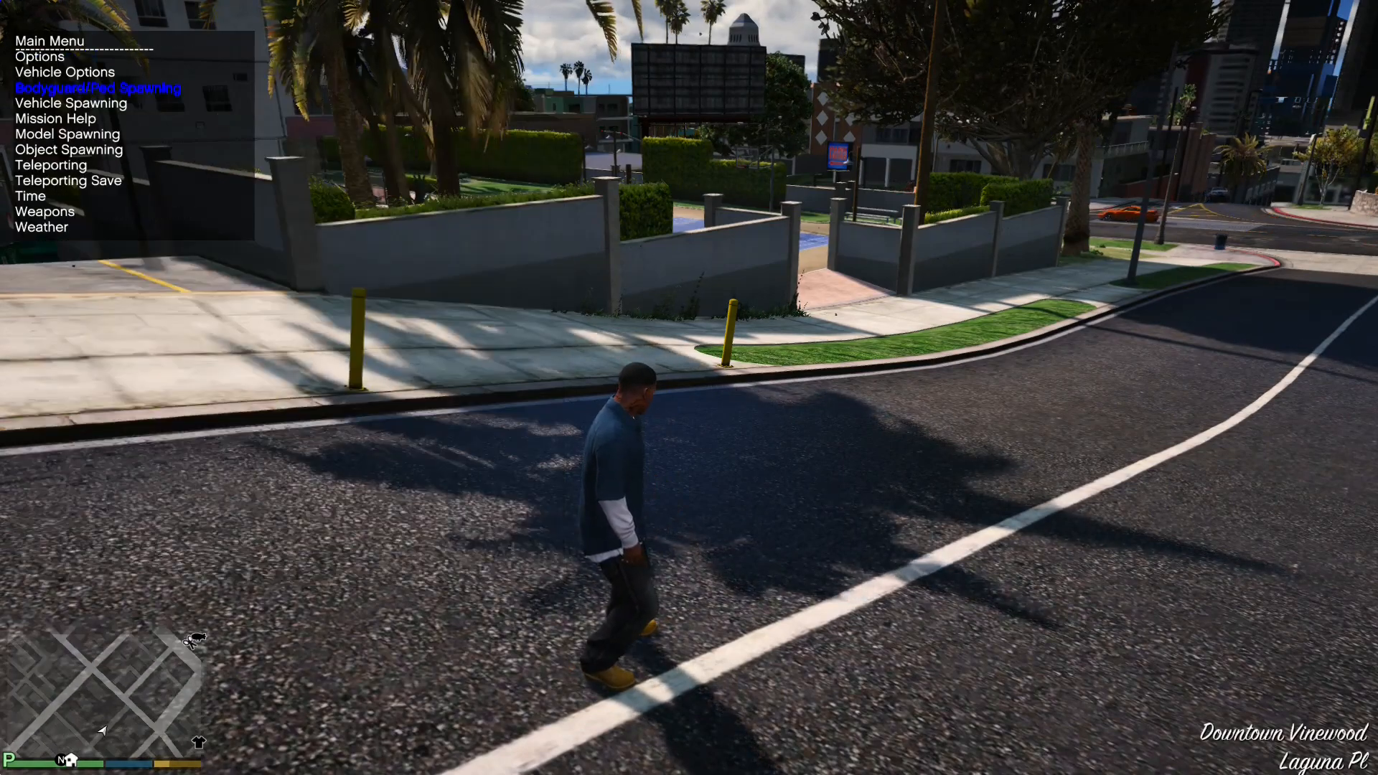
pyautogui.press('KP_2')
pyautogui.press('KP_2')
pyautogui.press('KP_2')
pyautogui.press('KP_2')
pyautogui.press('KP_2')
pyautogui.press('KP_2')
pyautogui.press('KP_2')
pyautogui.press('KP_2')
pyautogui.press('KP_2')
pyautogui.press('KP_2')
pyautogui.press('KP_2')
pyautogui.press('KP_2')
pyautogui.press('KP_2')
pyautogui.press('KP_5')
pyautogui.press('KP_8')
pyautogui.press('KP_8')
pyautogui.press('KP_8')
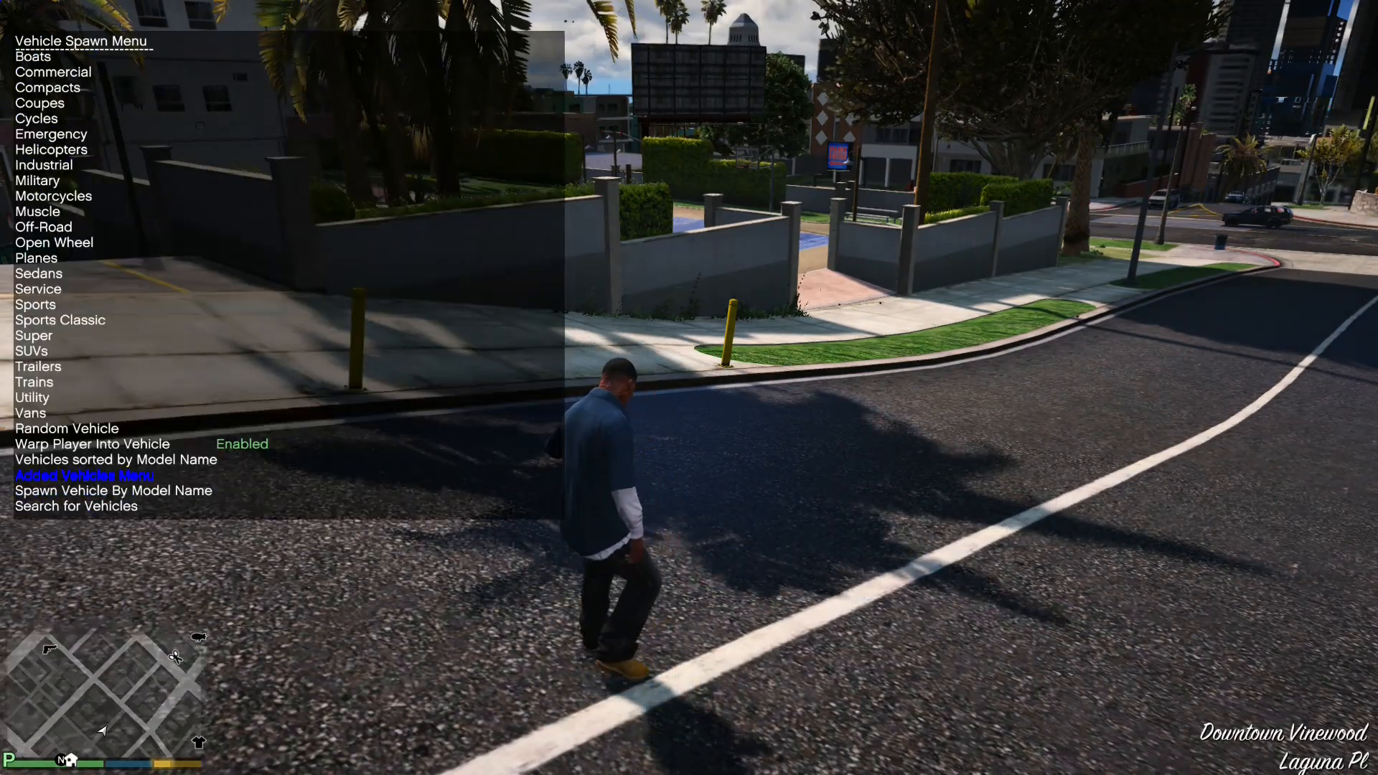
pyautogui.press('KP_8')
pyautogui.press('KP_8')
pyautogui.press('KP_8')
pyautogui.press('KP_8')
pyautogui.press('KP_8')
pyautogui.press('KP_8')
pyautogui.press('KP_8')
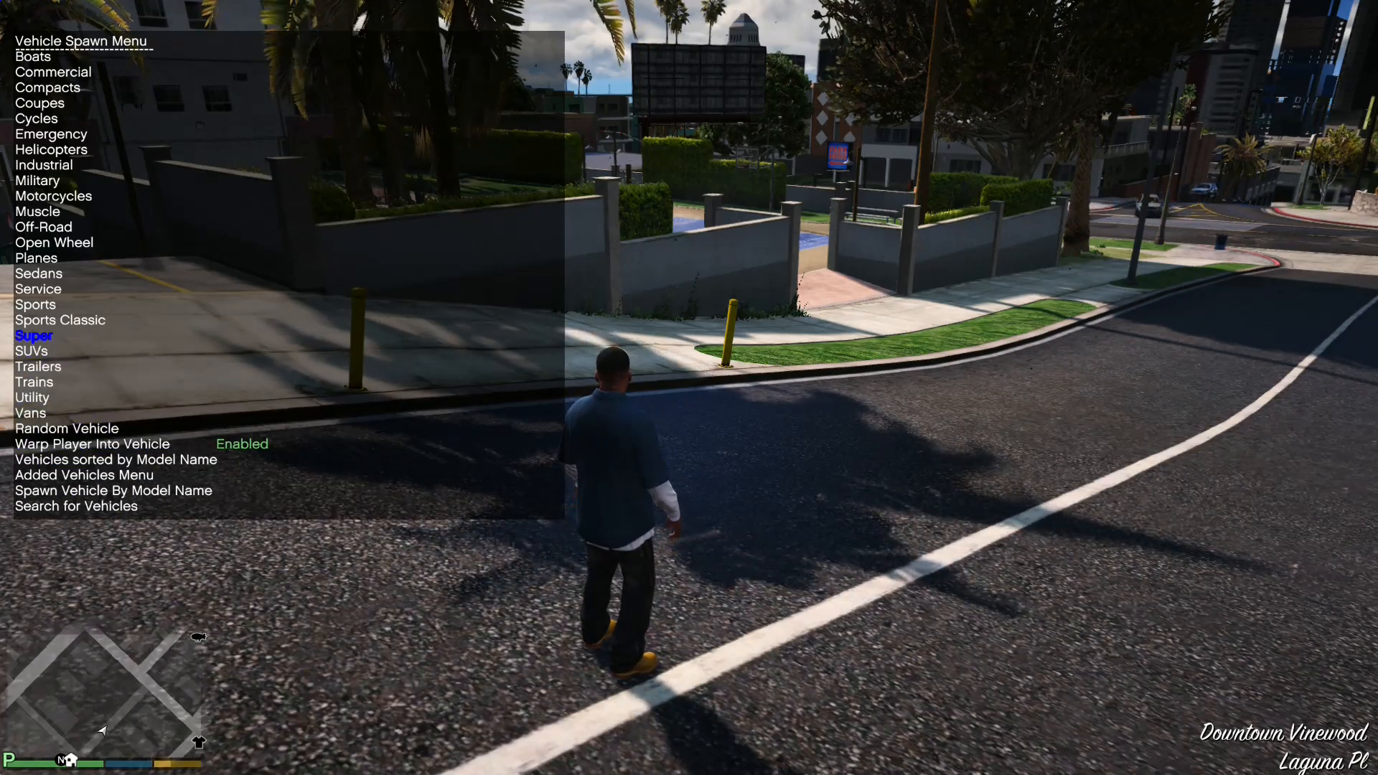
# Step: Spawn the Pegassi Zorrusso from the Super vehicles and close the trainer menu
pyautogui.press('KP_5')
pyautogui.press('KP_8')
pyautogui.press('KP_5')
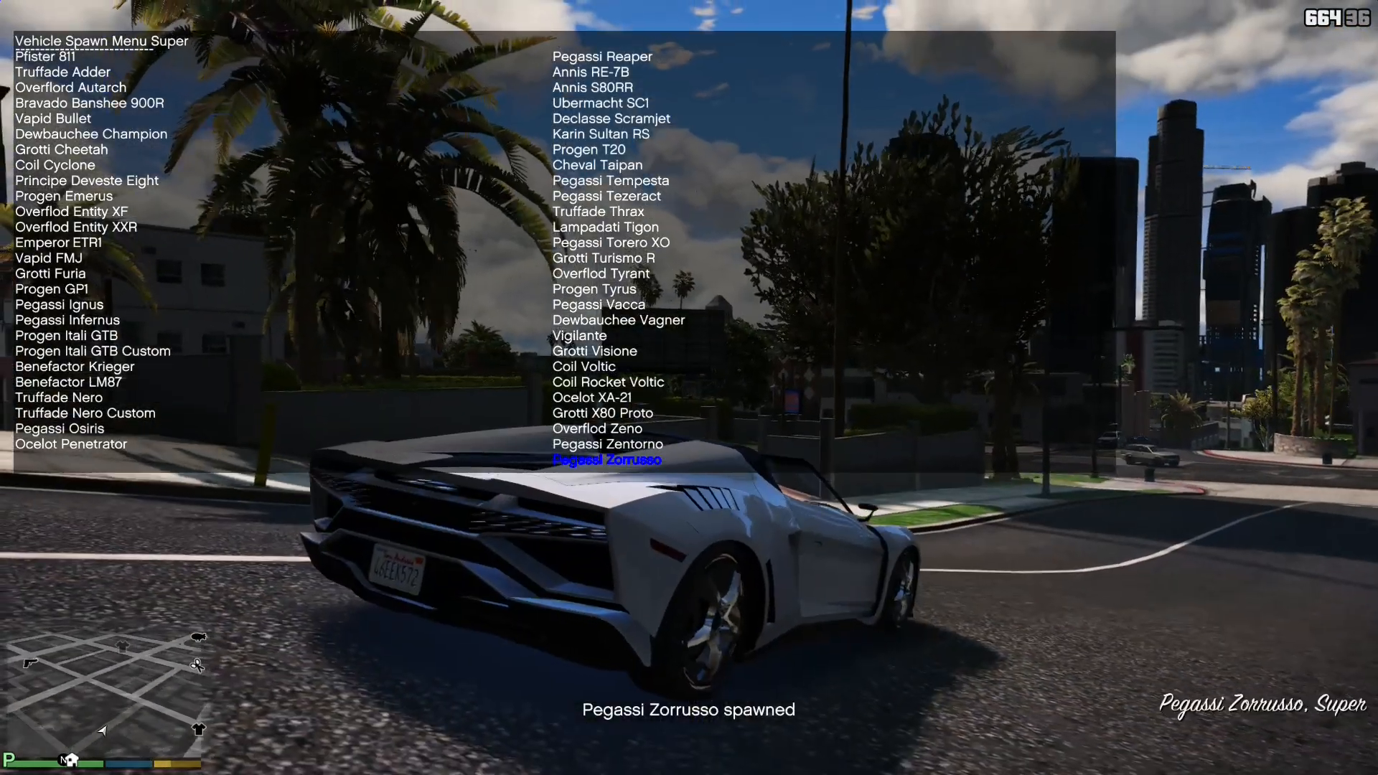
pyautogui.press('F3')
pyautogui.press('Tab')
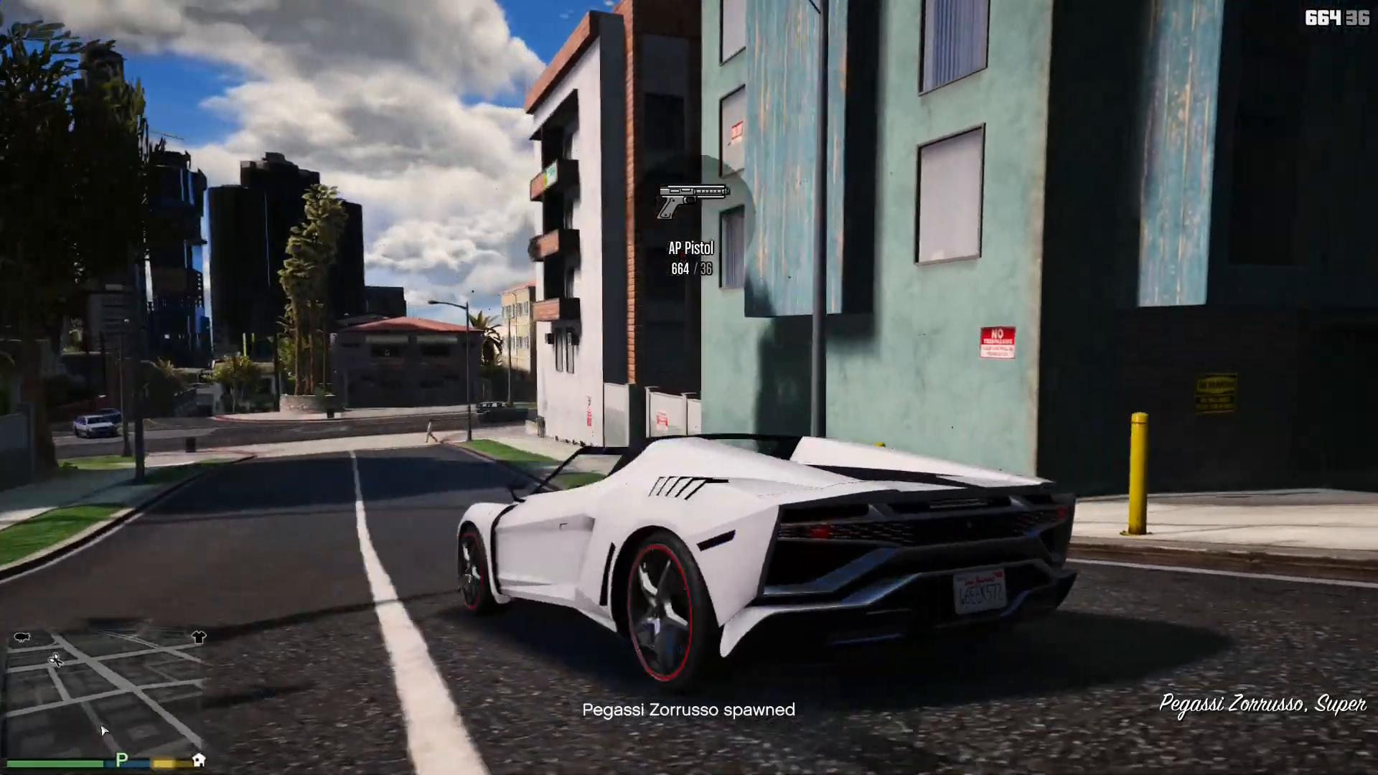
# Step: Drive the Pegassi Zorrusso through West Vinewood onto Las Lagunas Blvd
pyautogui.press('w')
pyautogui.press('a')
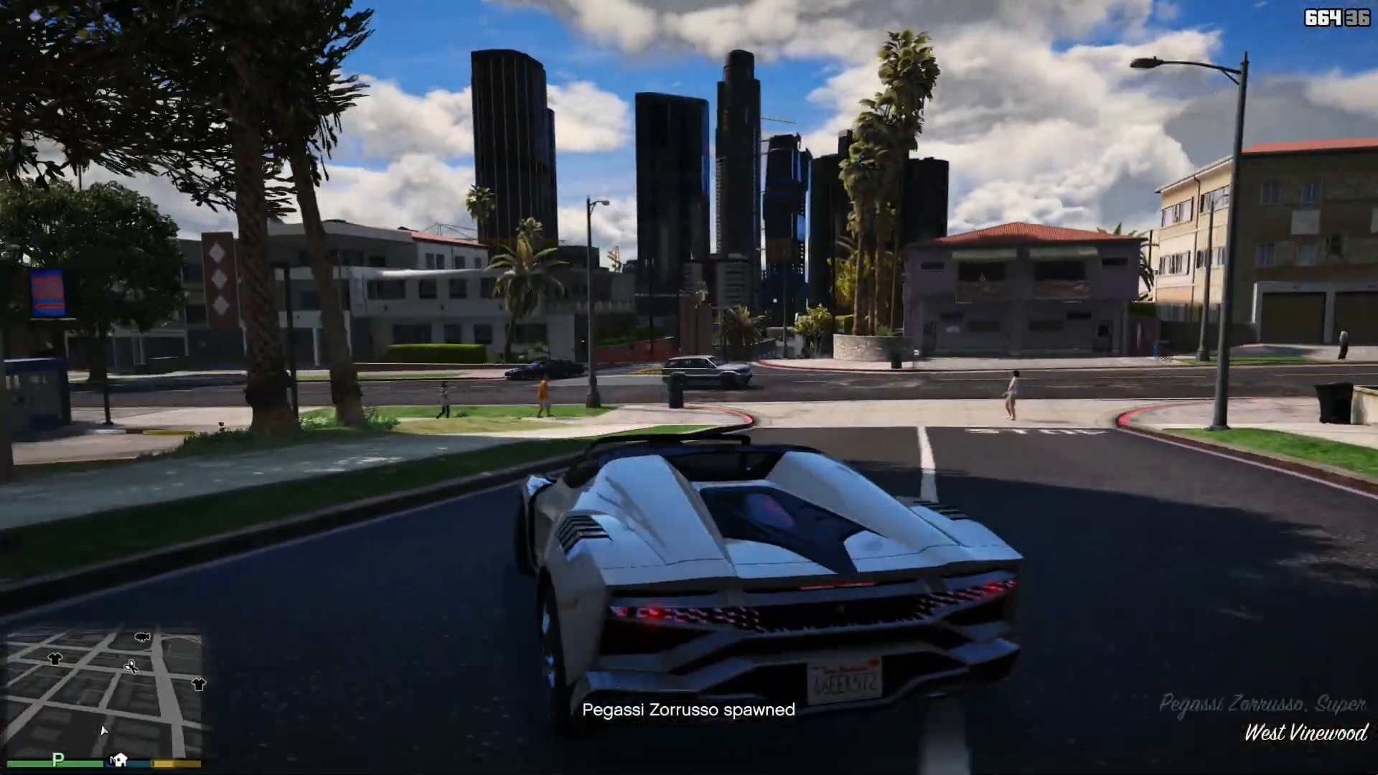
pyautogui.press('d')
pyautogui.press('w')
pyautogui.press('d')
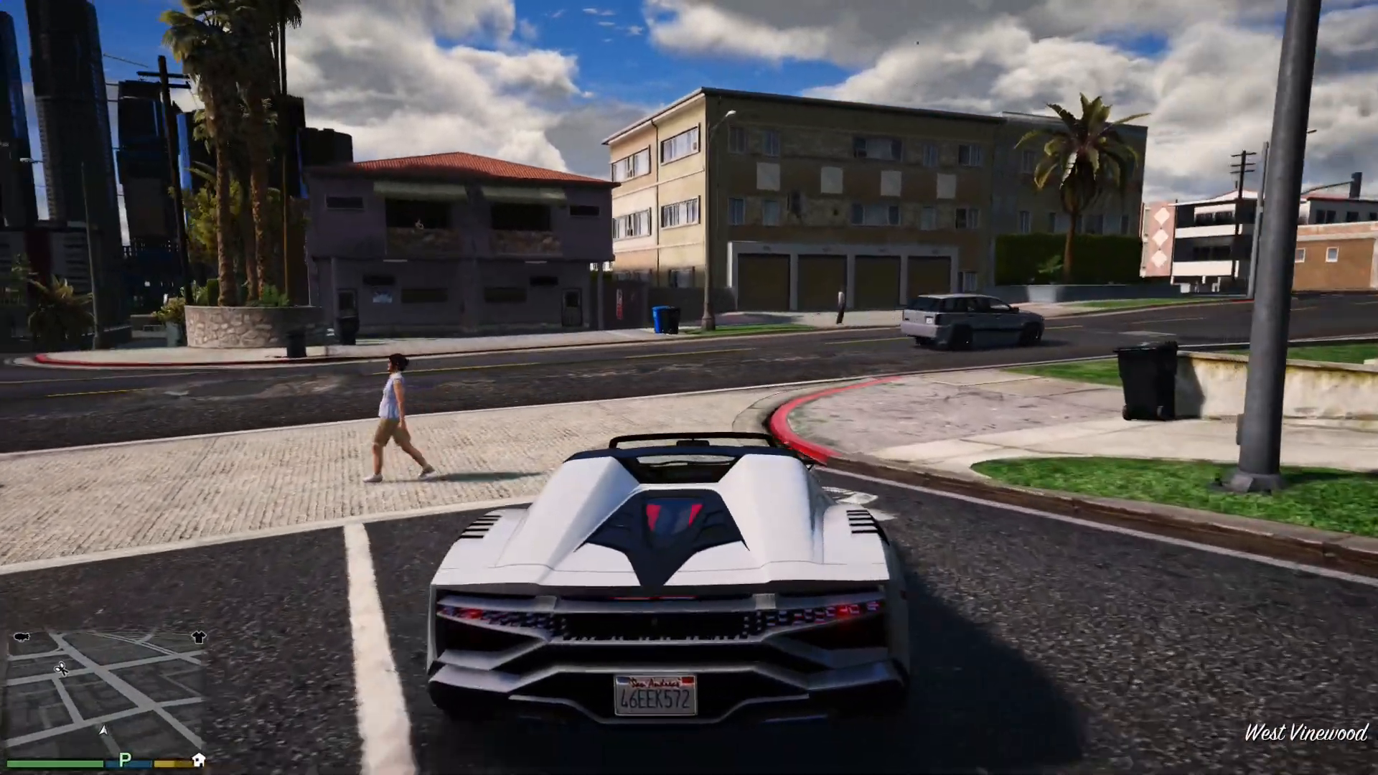
pyautogui.press('w')
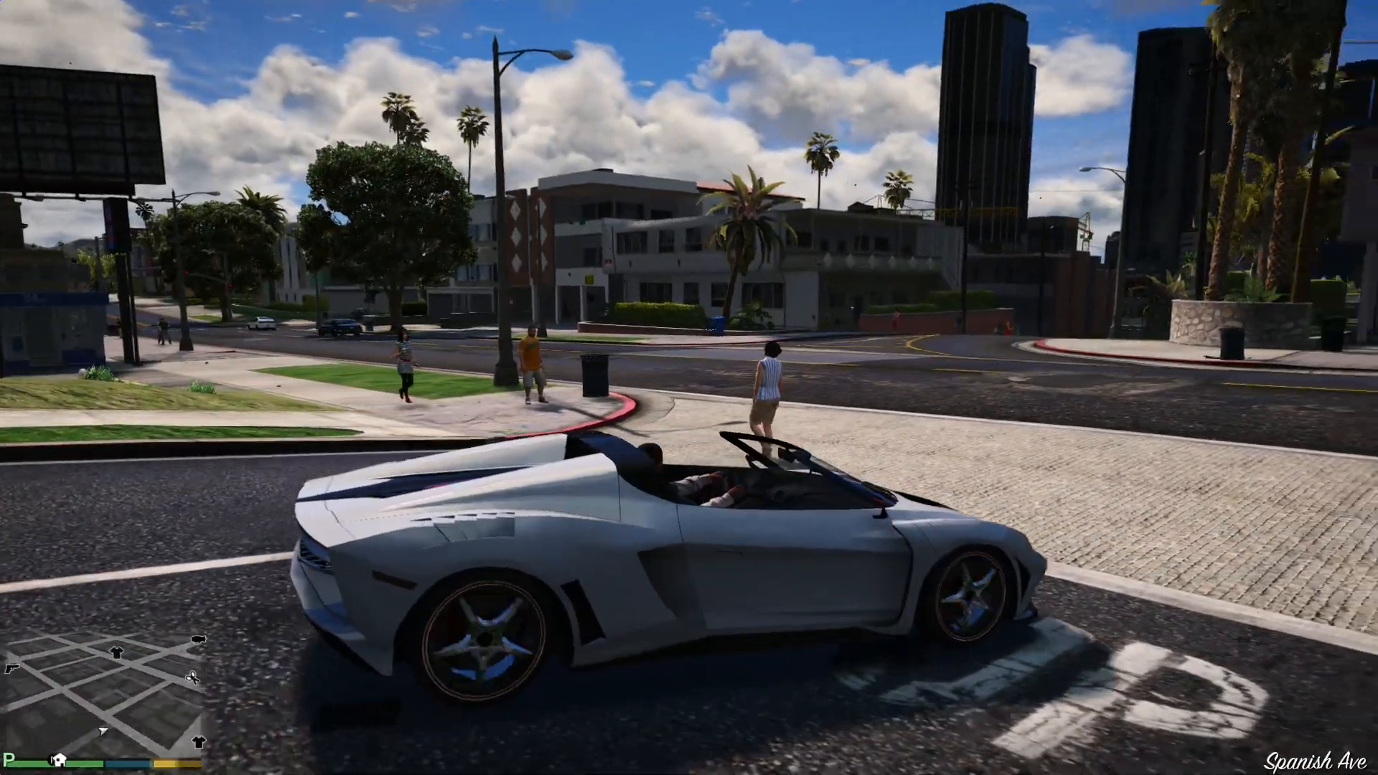
pyautogui.press('d')
pyautogui.press('w')
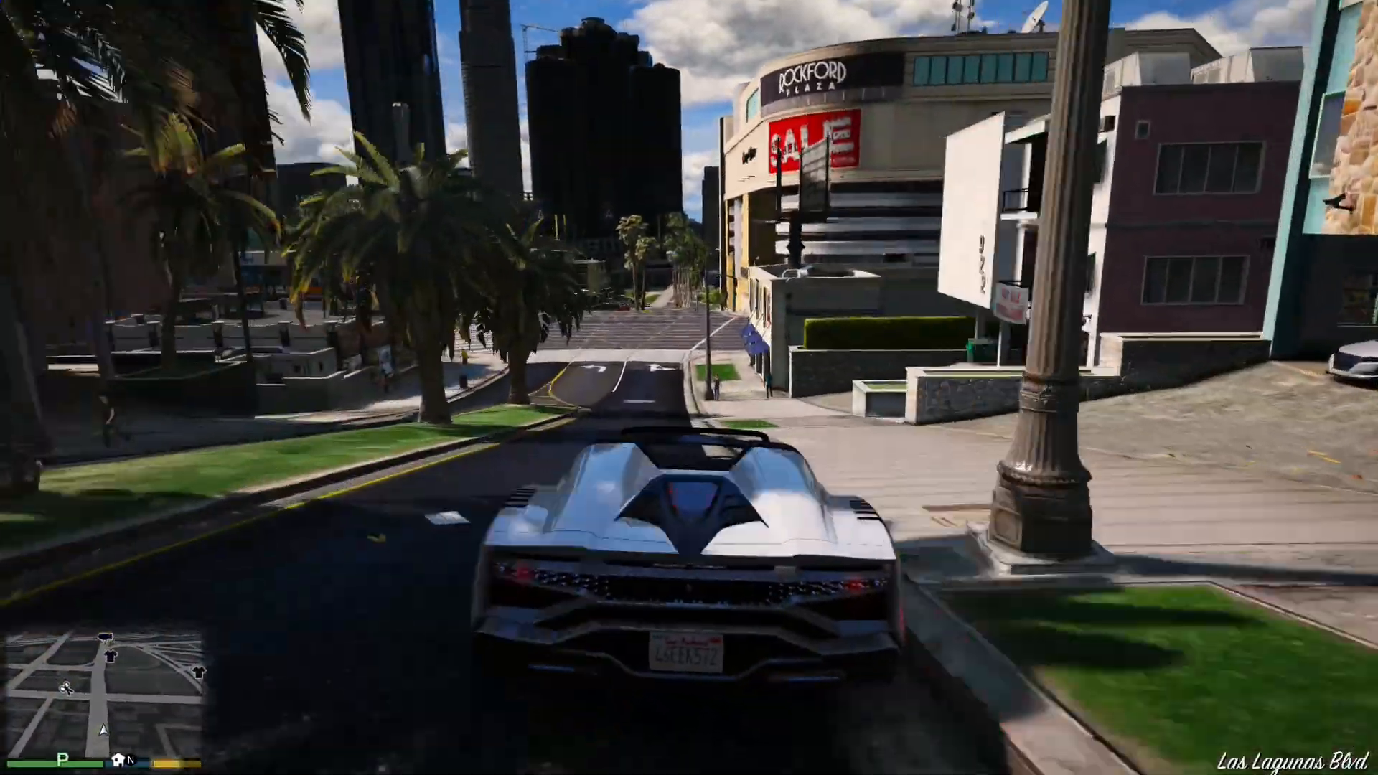
pyautogui.press('w')
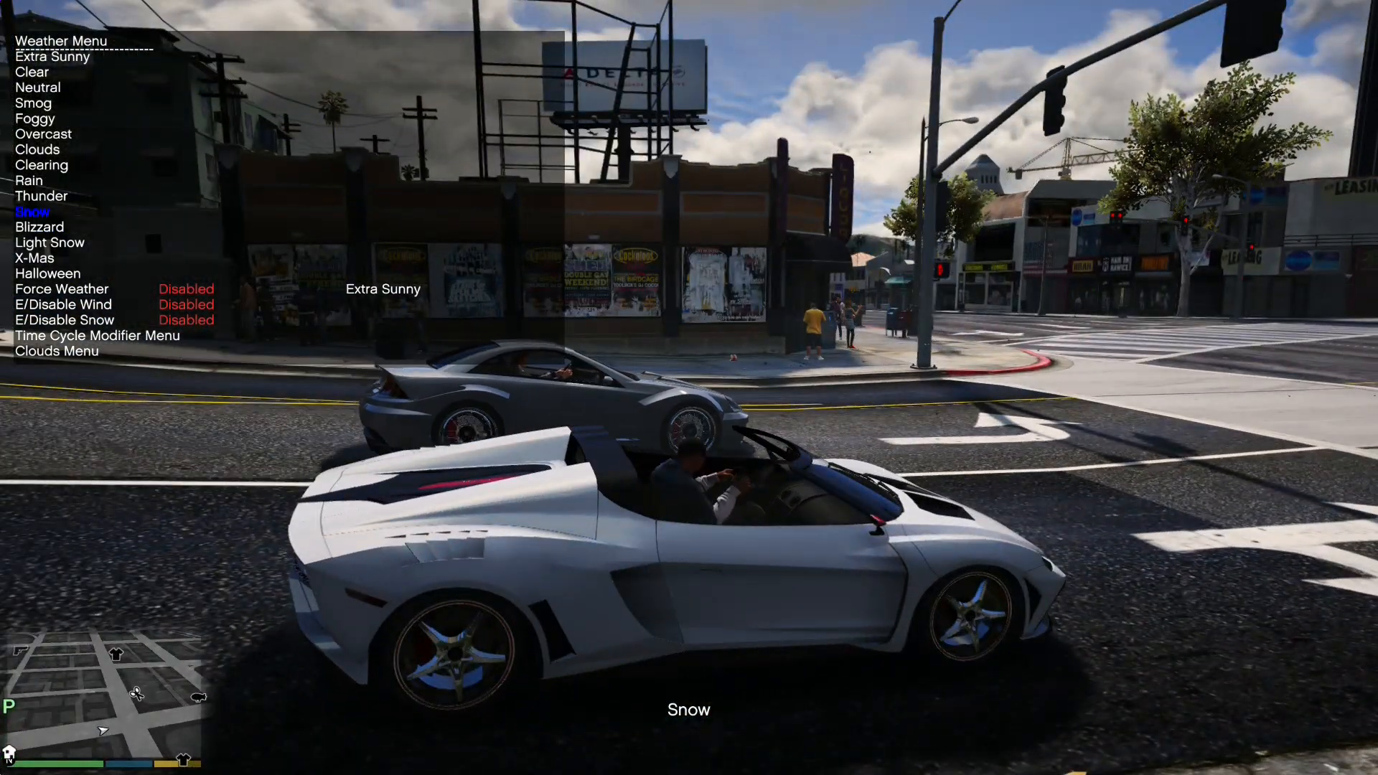
# Step: Switch the in-game weather to Rain, to Thunder, and back to Rain with TrainerV
pyautogui.press('Up')
pyautogui.press('Return')
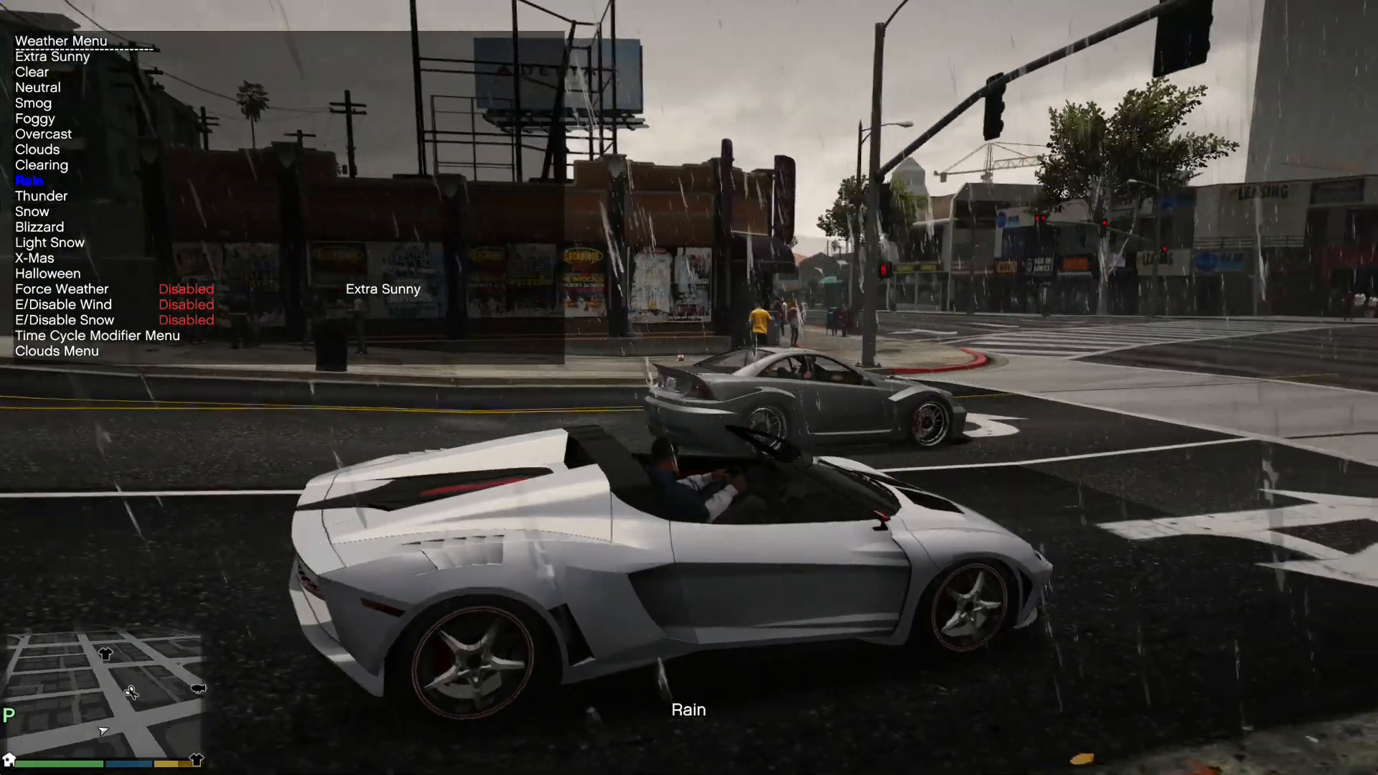
pyautogui.press('Down')
pyautogui.press('Return')
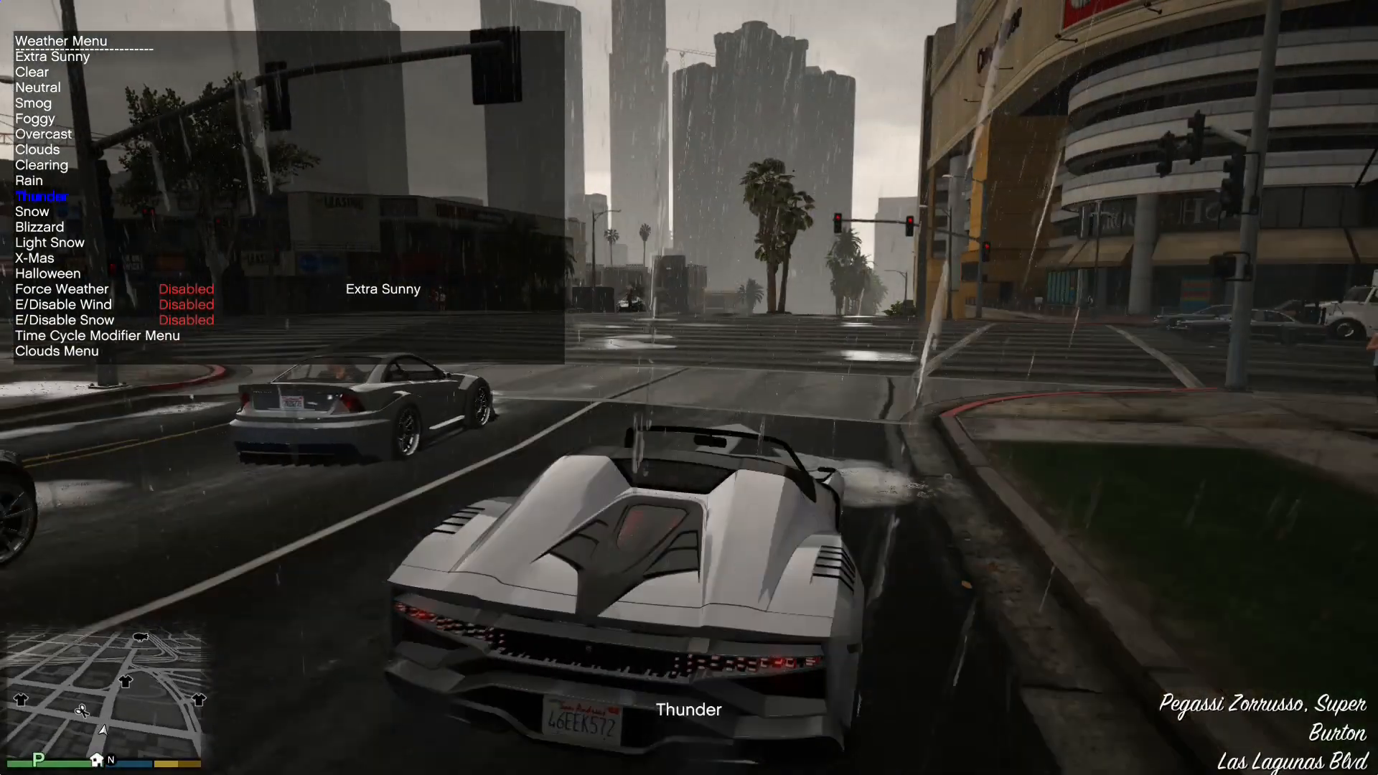
pyautogui.press('Return')
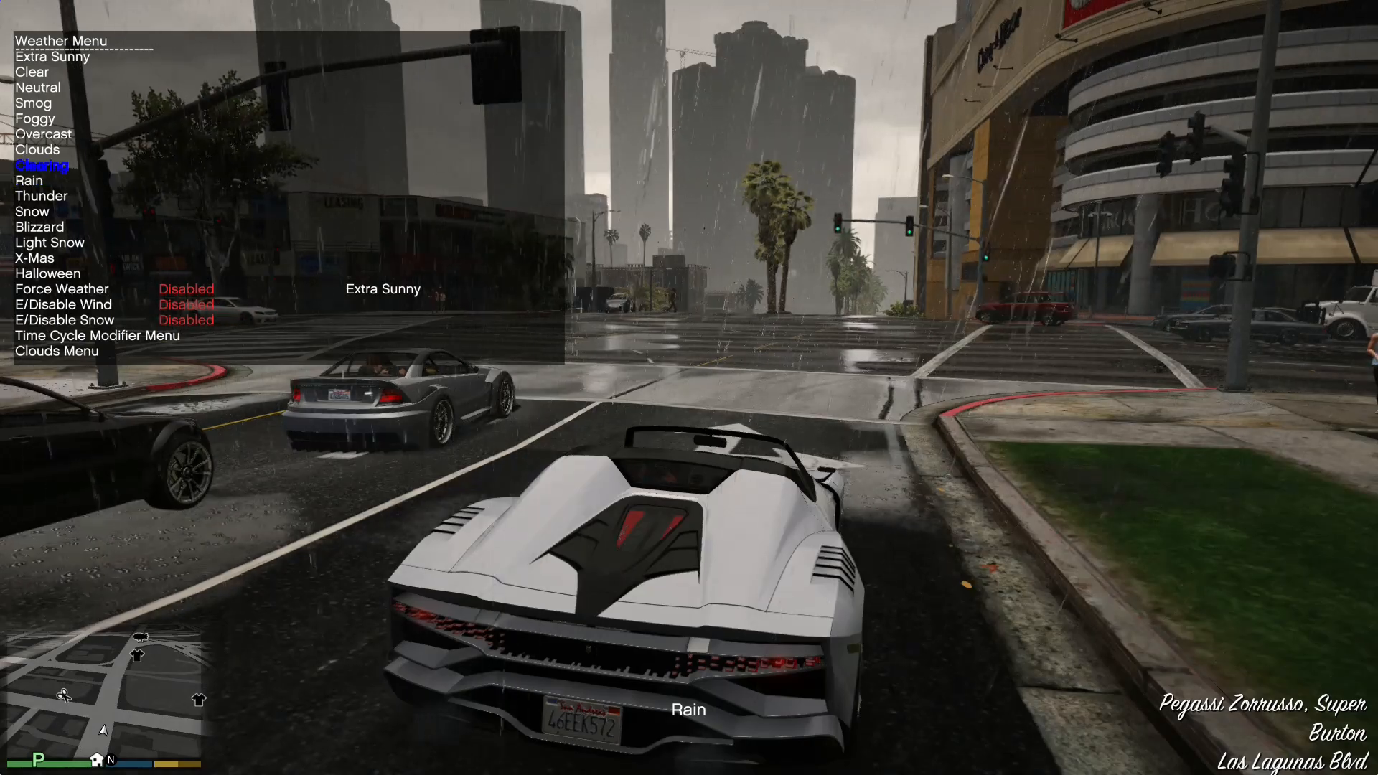
# Step: Try the Clearing, Overcast and Clouds weather types while in the car
pyautogui.press('Return')
pyautogui.press('Up')
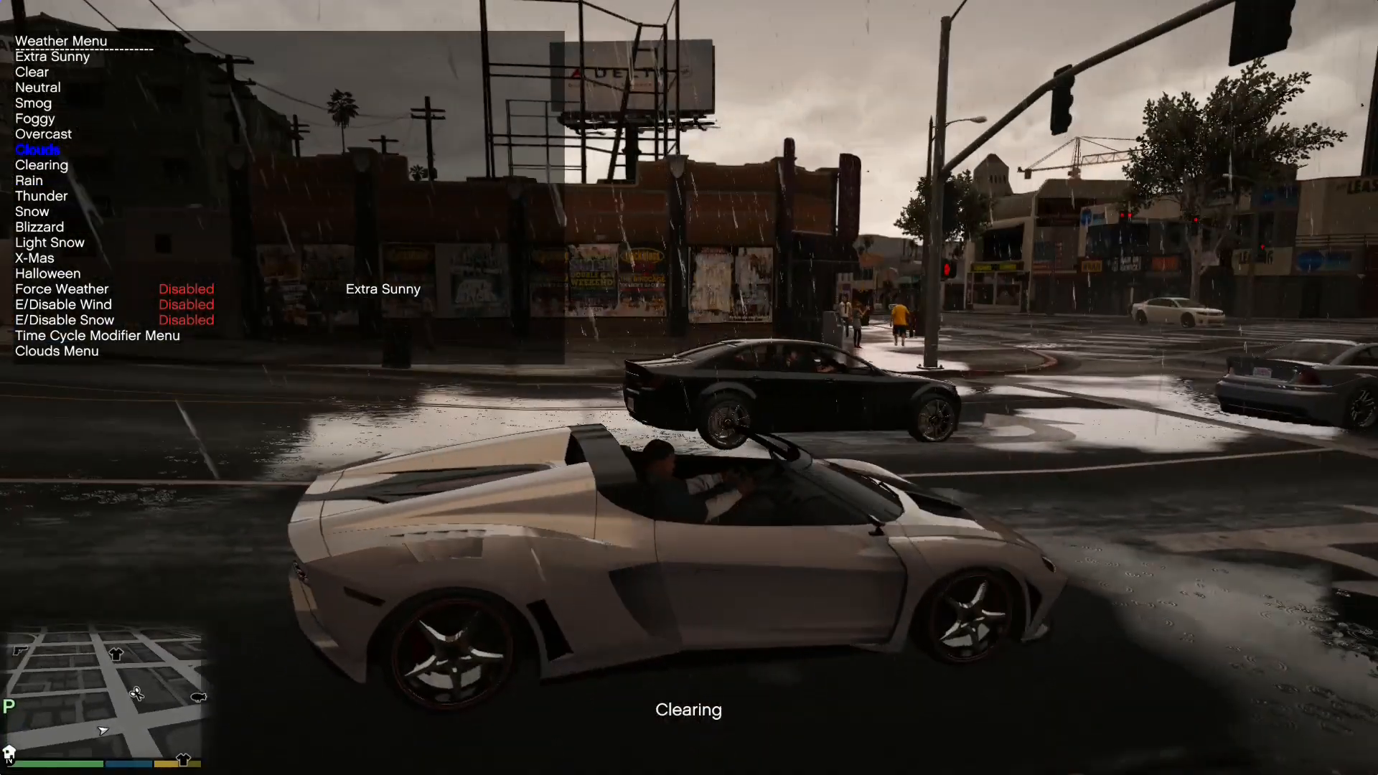
pyautogui.press('Up')
pyautogui.press('Return')
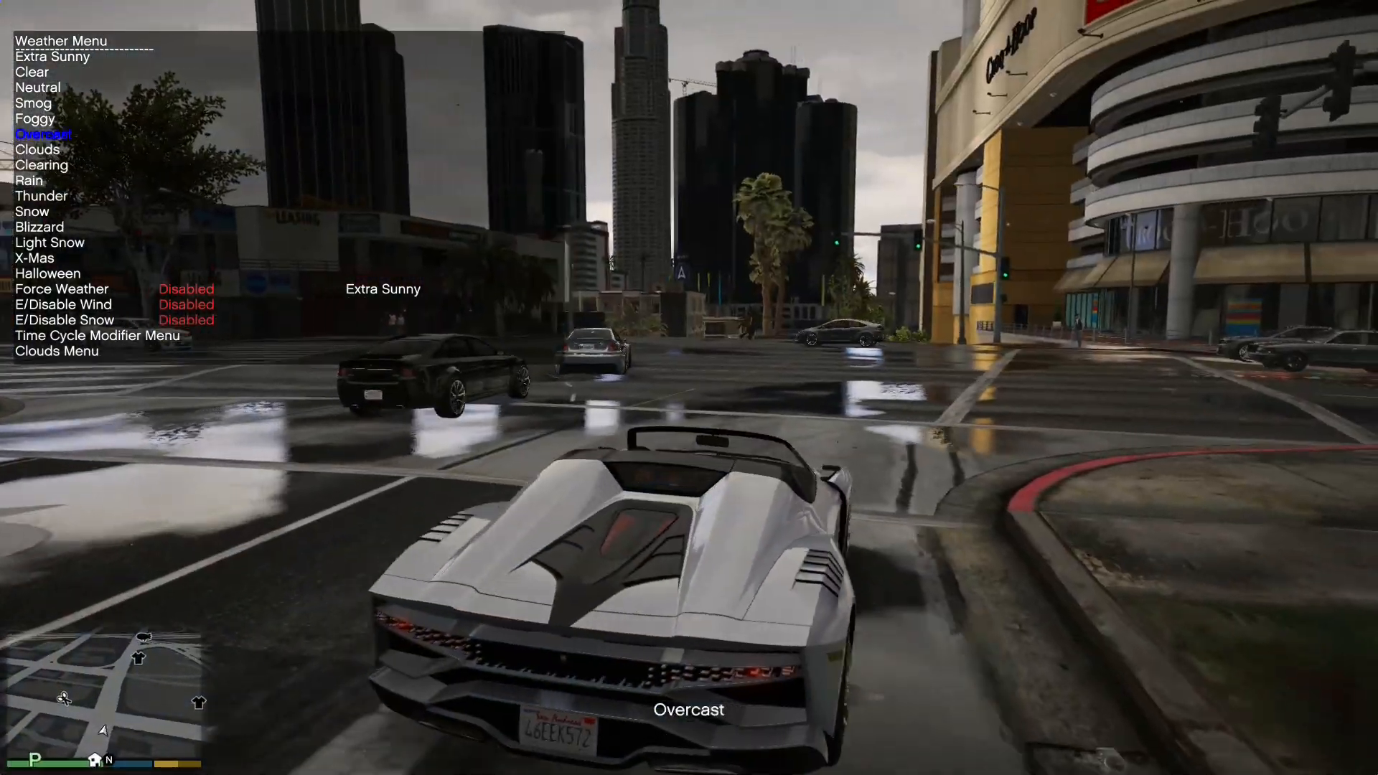
pyautogui.press('Down')
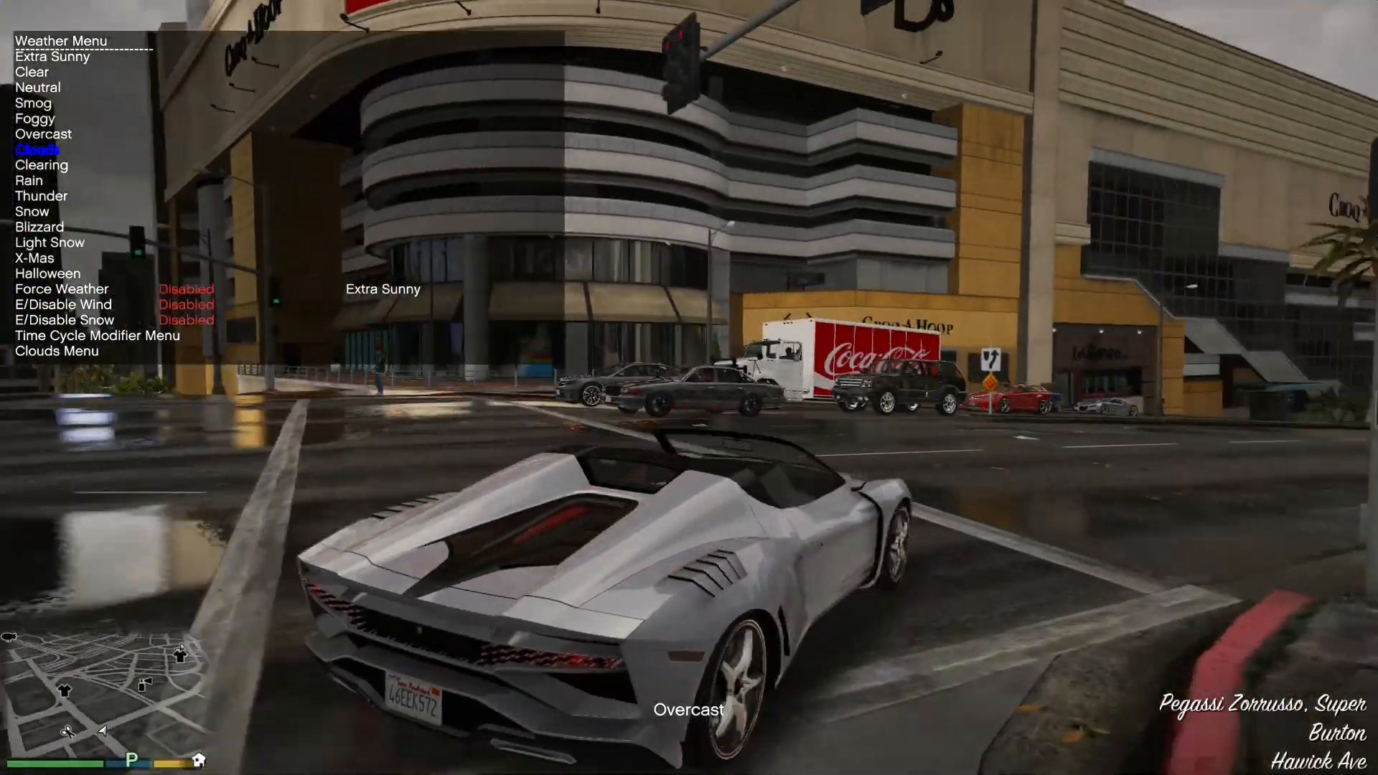
pyautogui.press('Return')
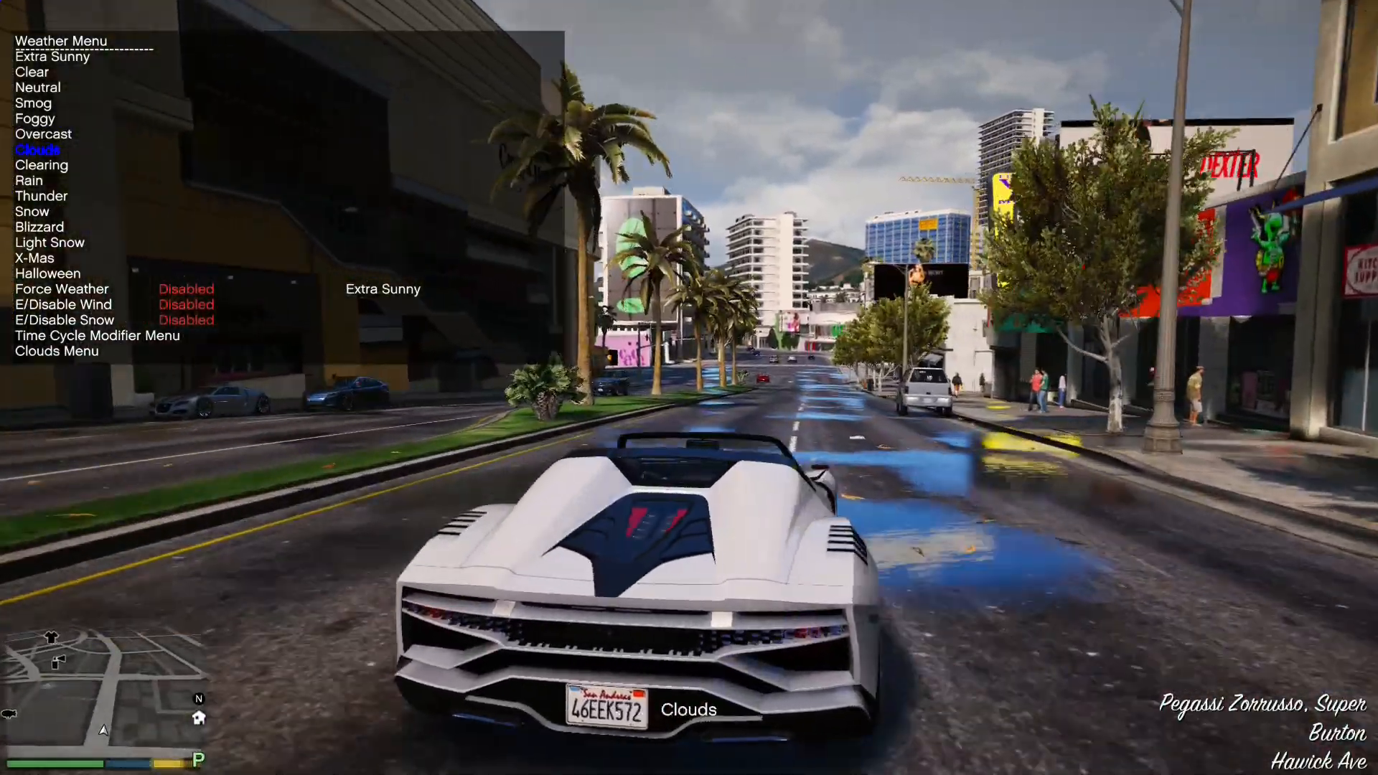
# Step: Try the Overcast, Foggy and Smog weather types while driving down the avenue
pyautogui.press('Return')
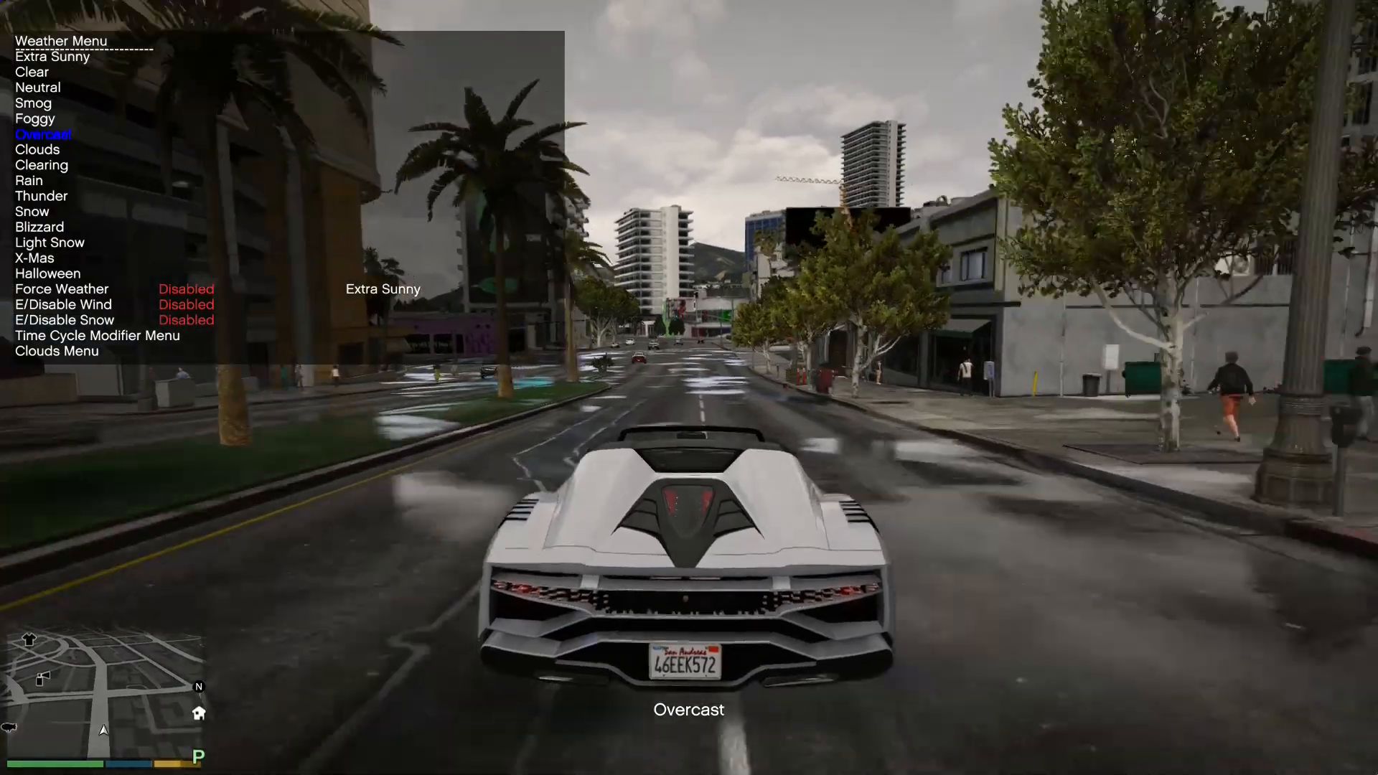
pyautogui.press('Return')
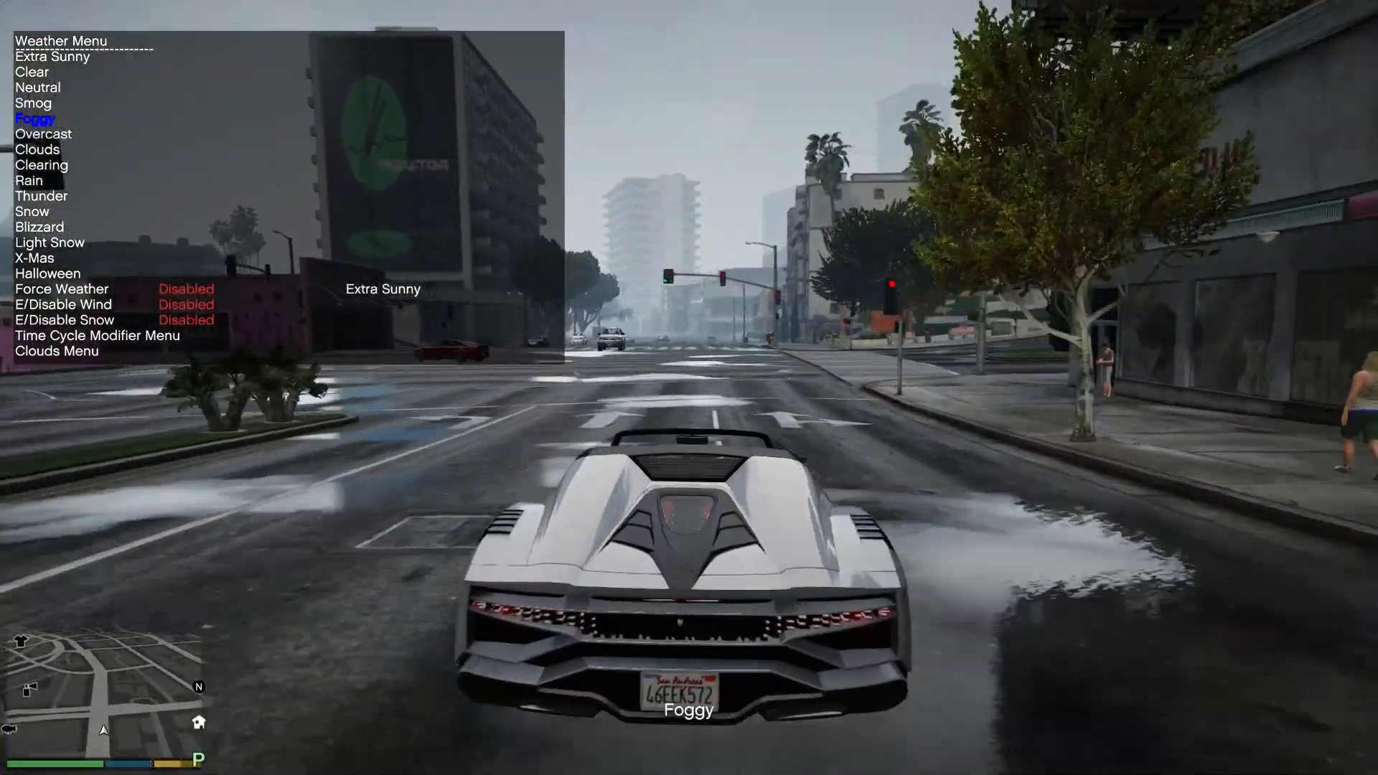
pyautogui.press('Up')
pyautogui.press('Return')
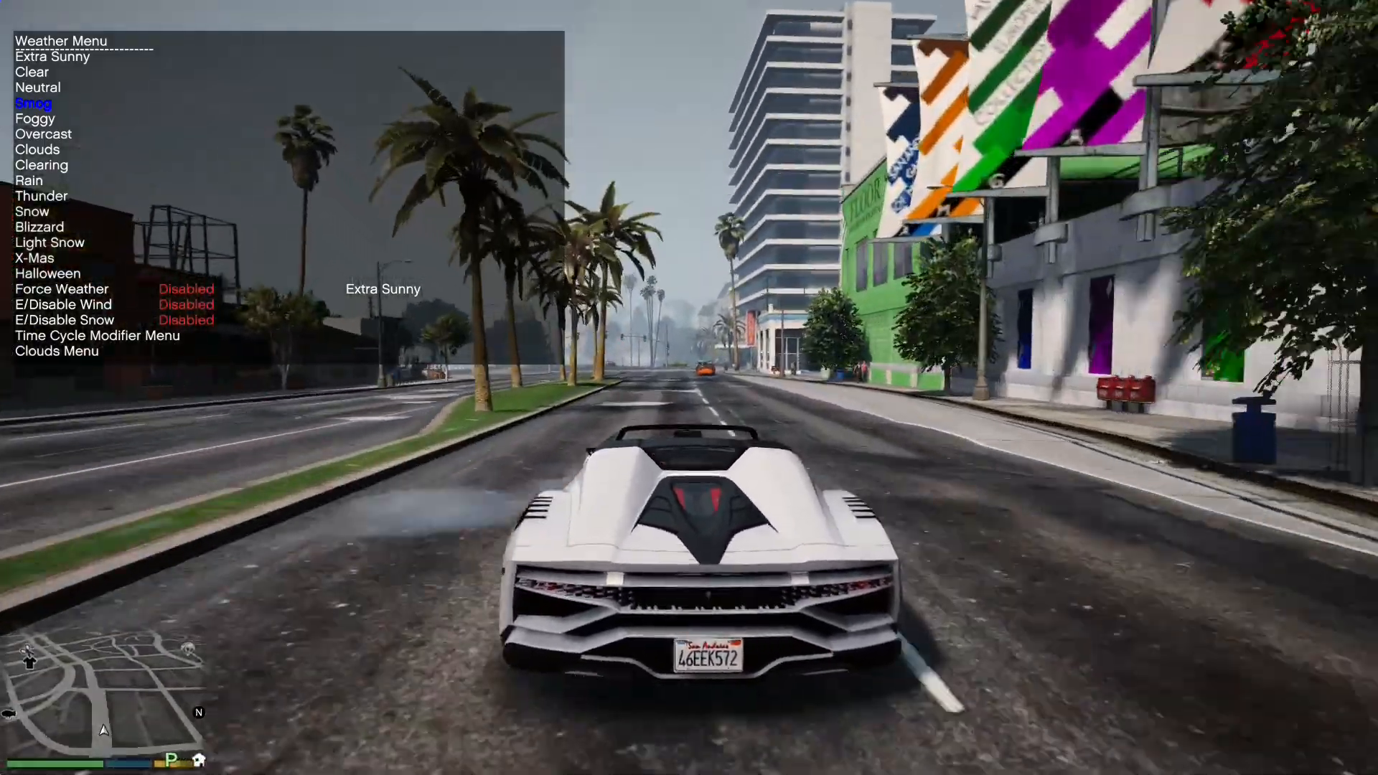
# Step: Try the Neutral, Clear and Extra Sunny weather types while driving through Rockford Hills
pyautogui.press('Up')
pyautogui.press('Return')
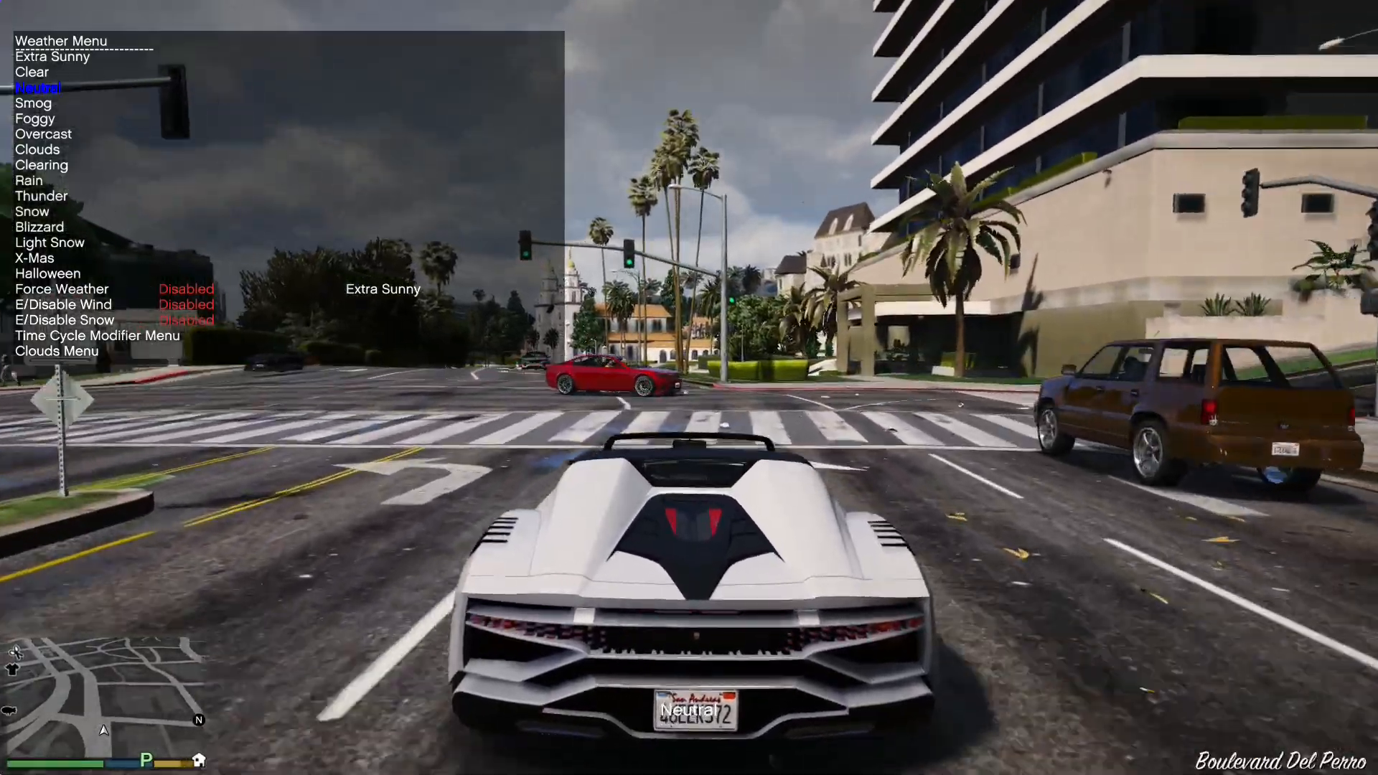
pyautogui.press('Up')
pyautogui.press('Return')
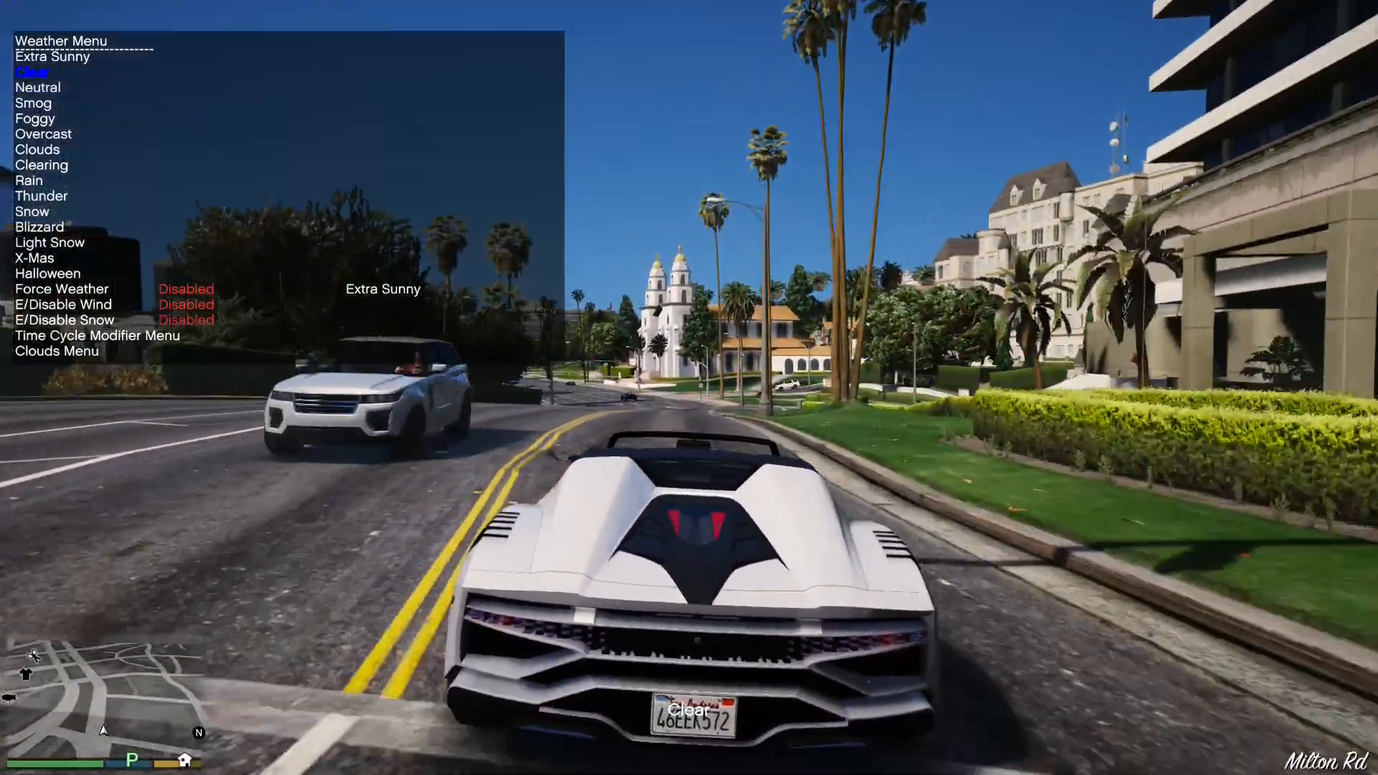
pyautogui.press('Up')
pyautogui.press('Return')
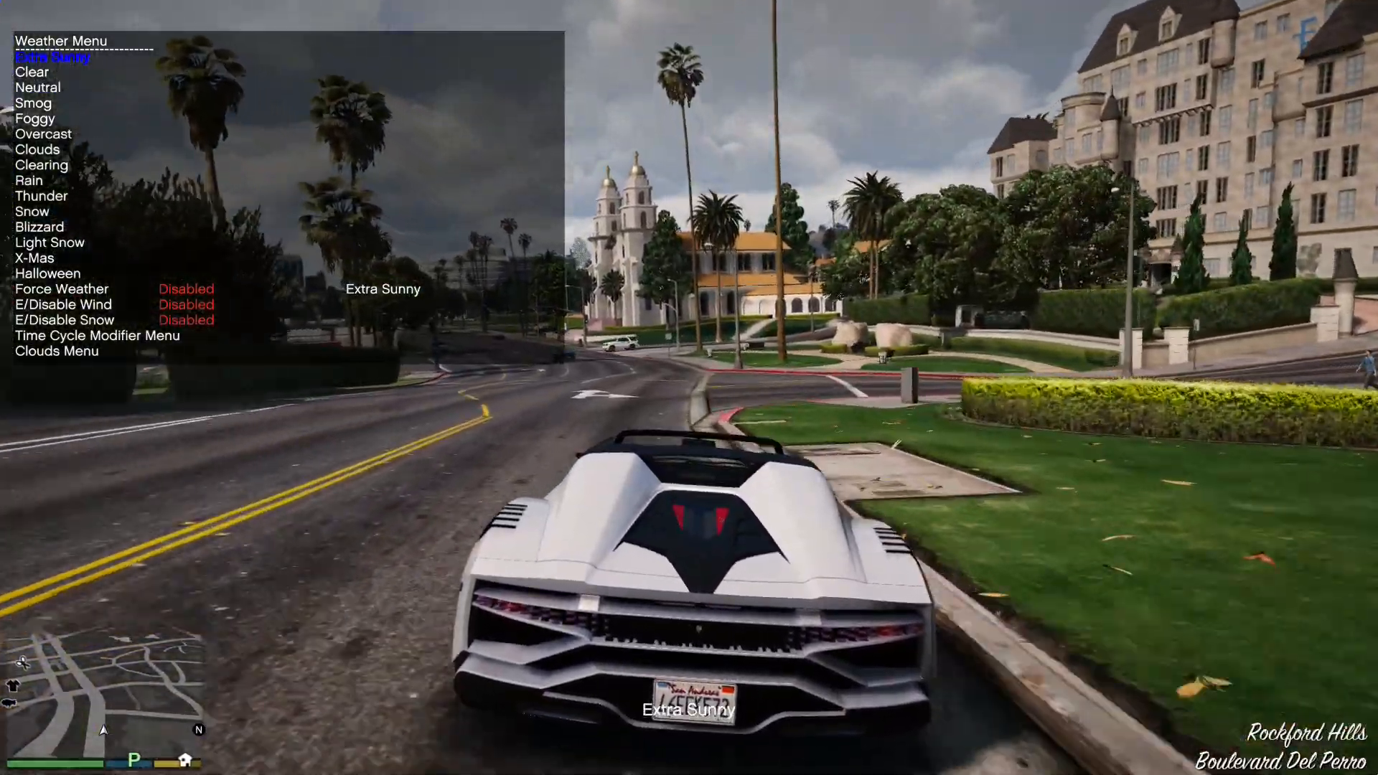
# Step: Set the weather to Neutral and leave the TrainerV menu
pyautogui.press('Down')
pyautogui.press('Down')
pyautogui.press('Return')
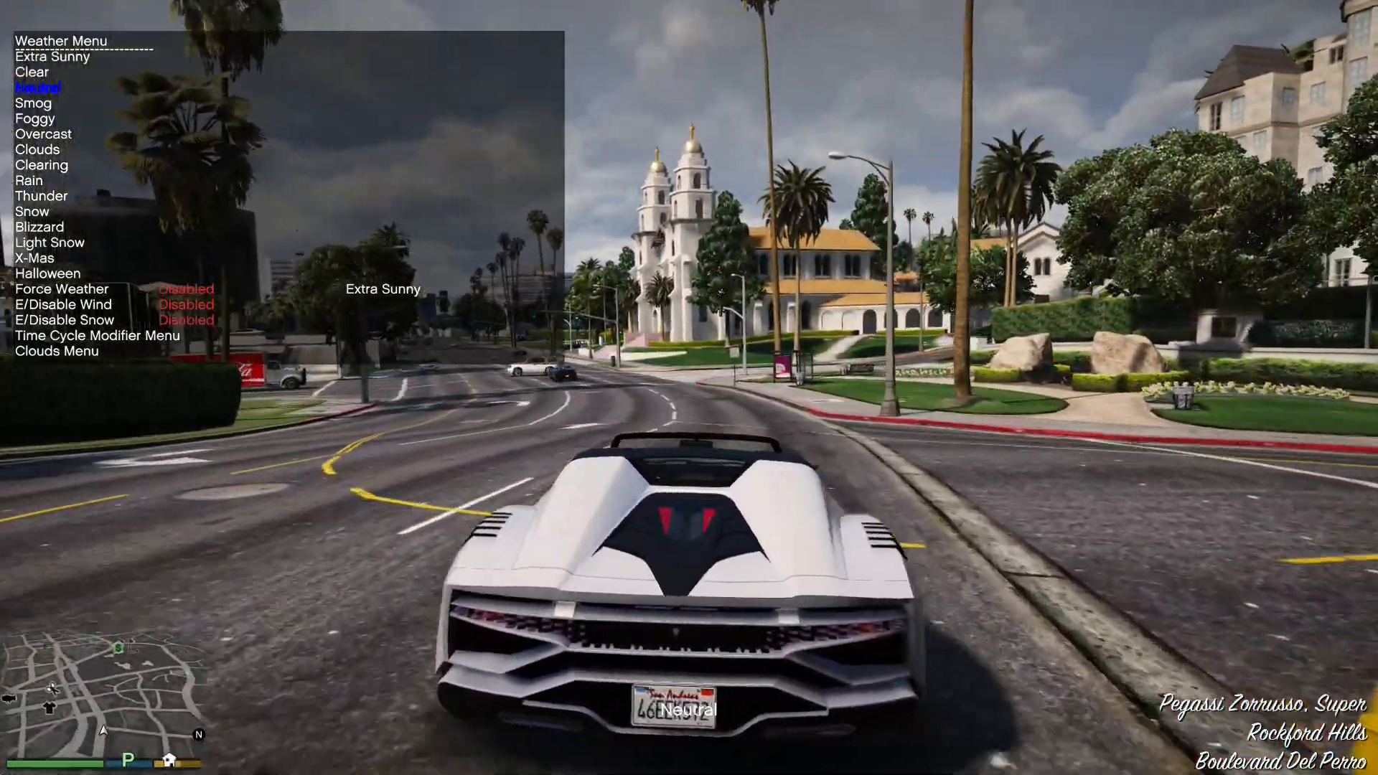
pyautogui.press('BackSpace')
pyautogui.press('BackSpace')
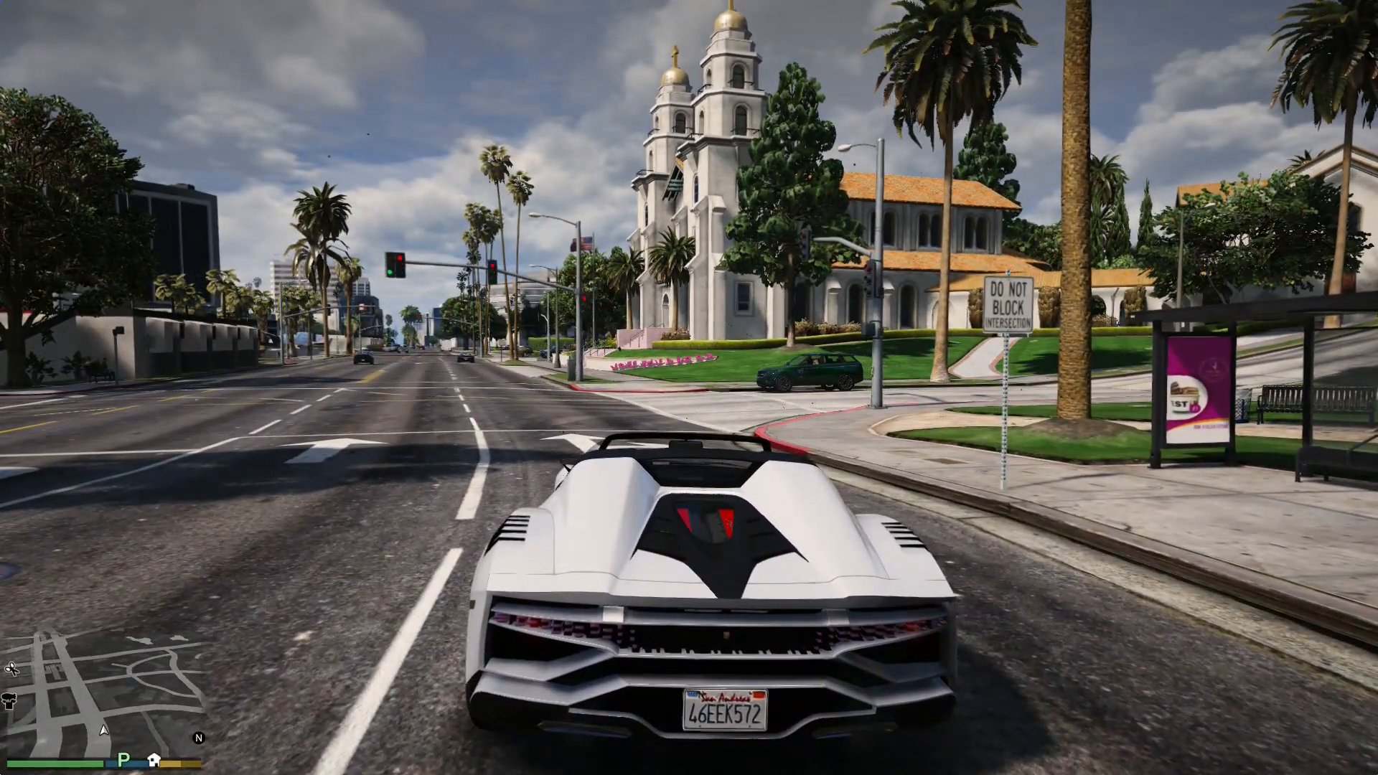
# Step: Open the ReShade overlay and load Ryftix's Advanced Lighting Reshade Preset from the GTA 5 Presets folder
pyautogui.press('Home')
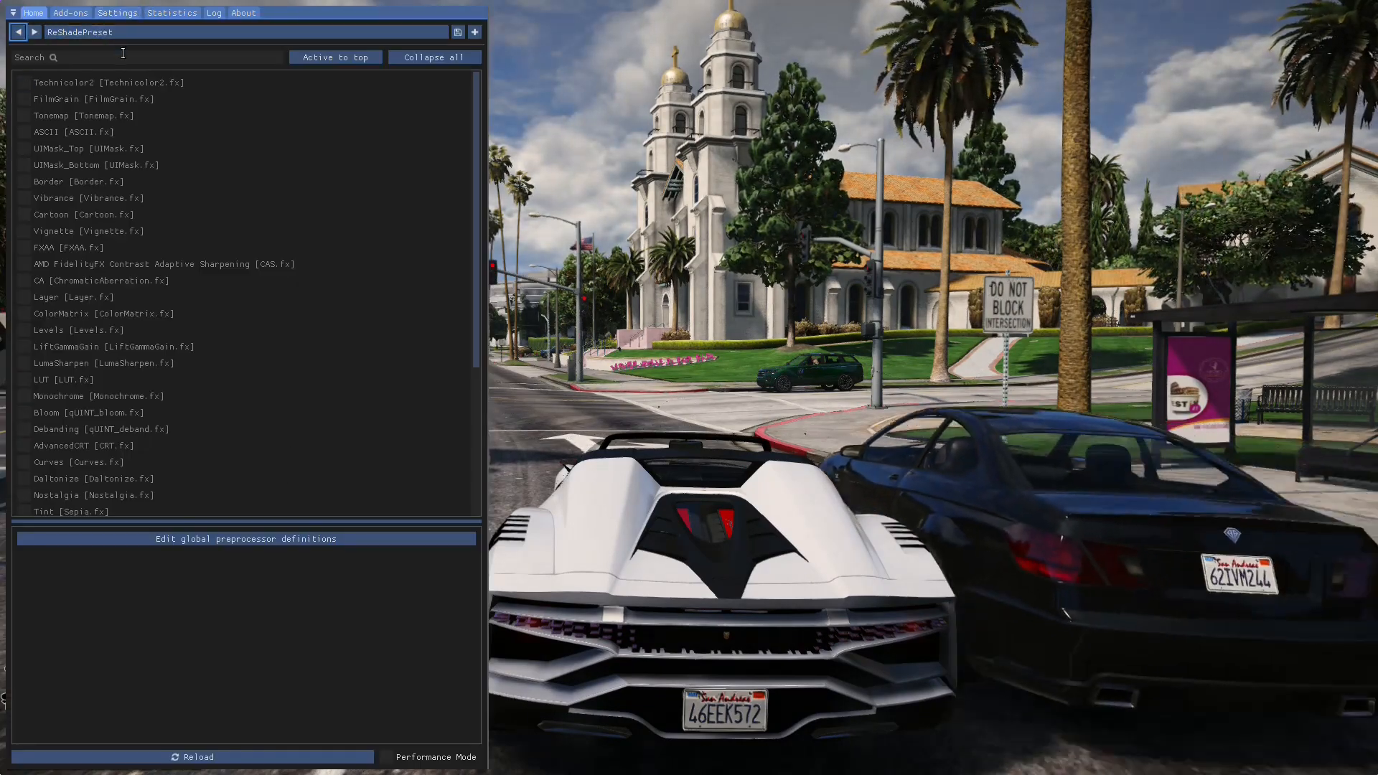
pyautogui.click(129, 33)
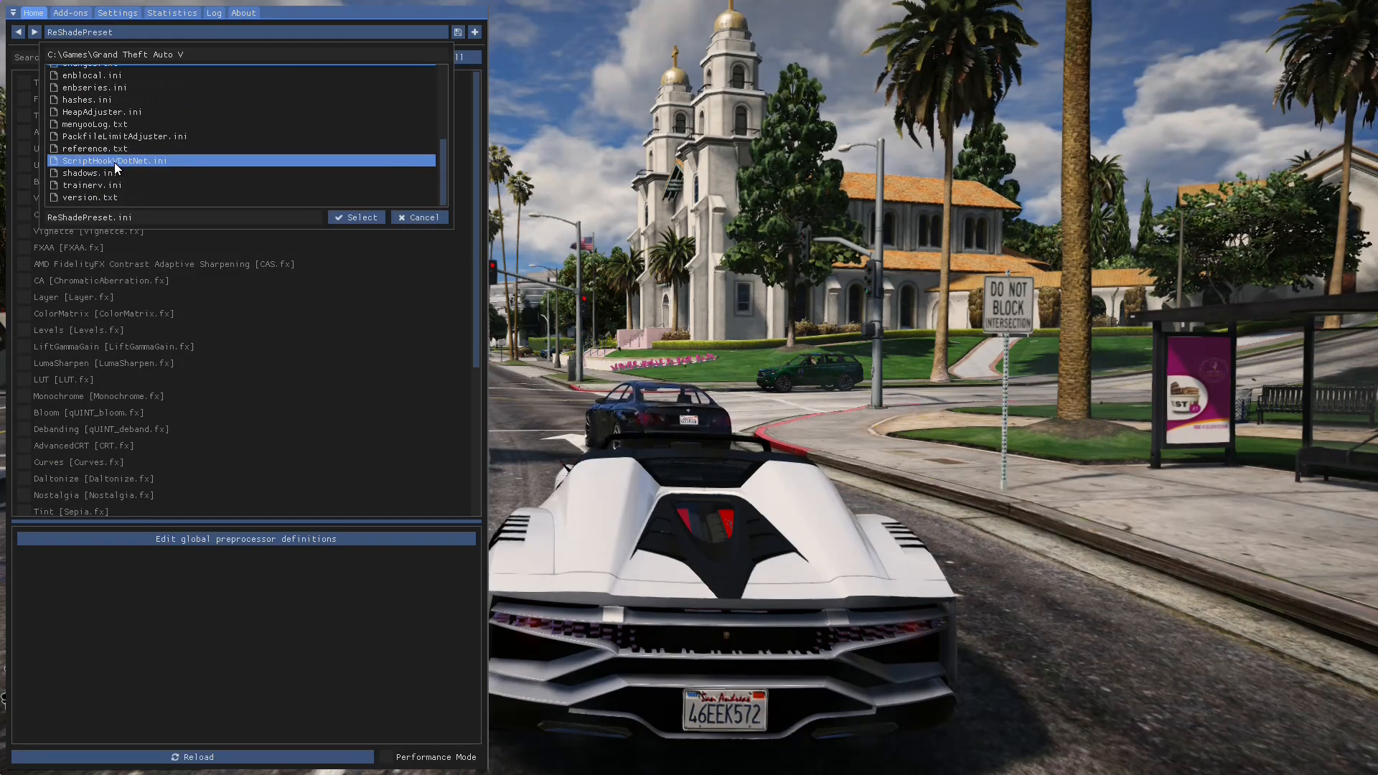
pyautogui.scroll(-2, 114, 162)
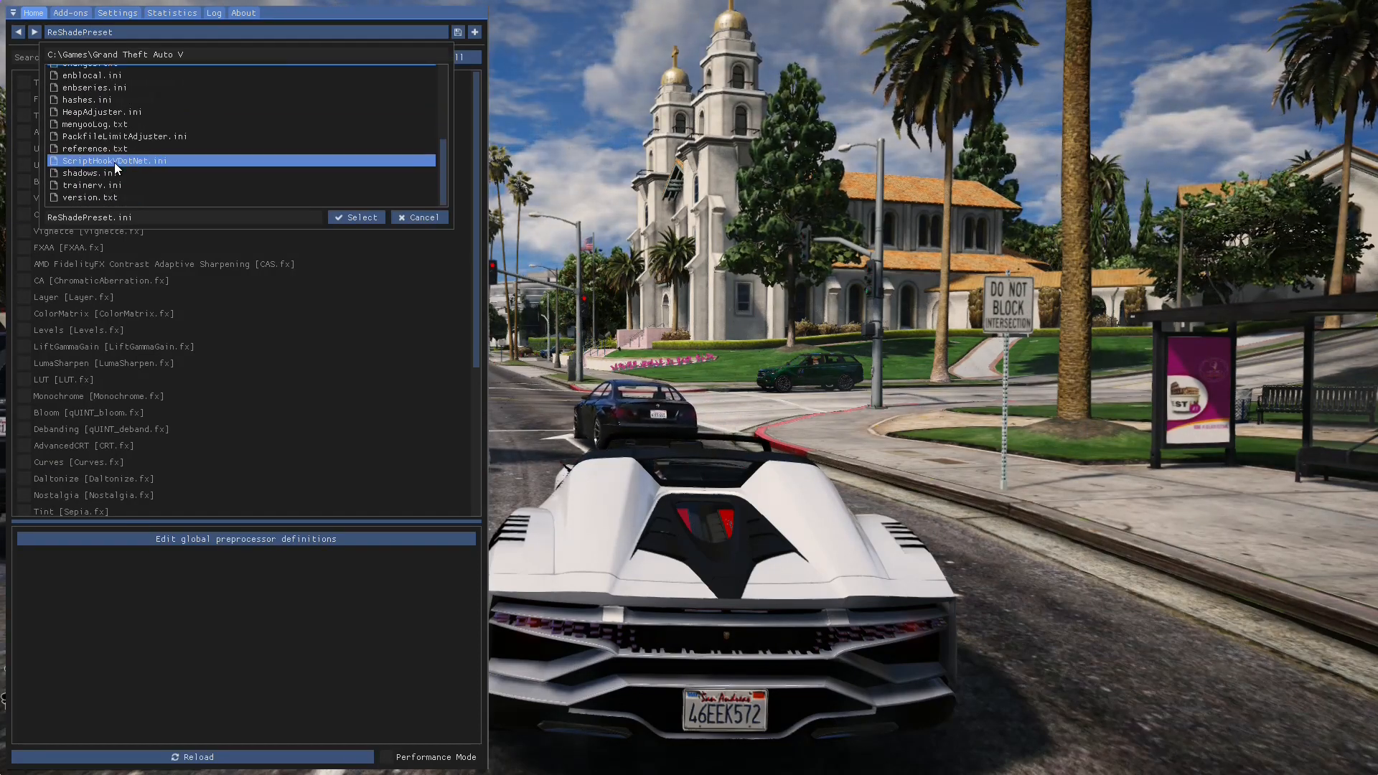
pyautogui.scroll(2, 114, 163)
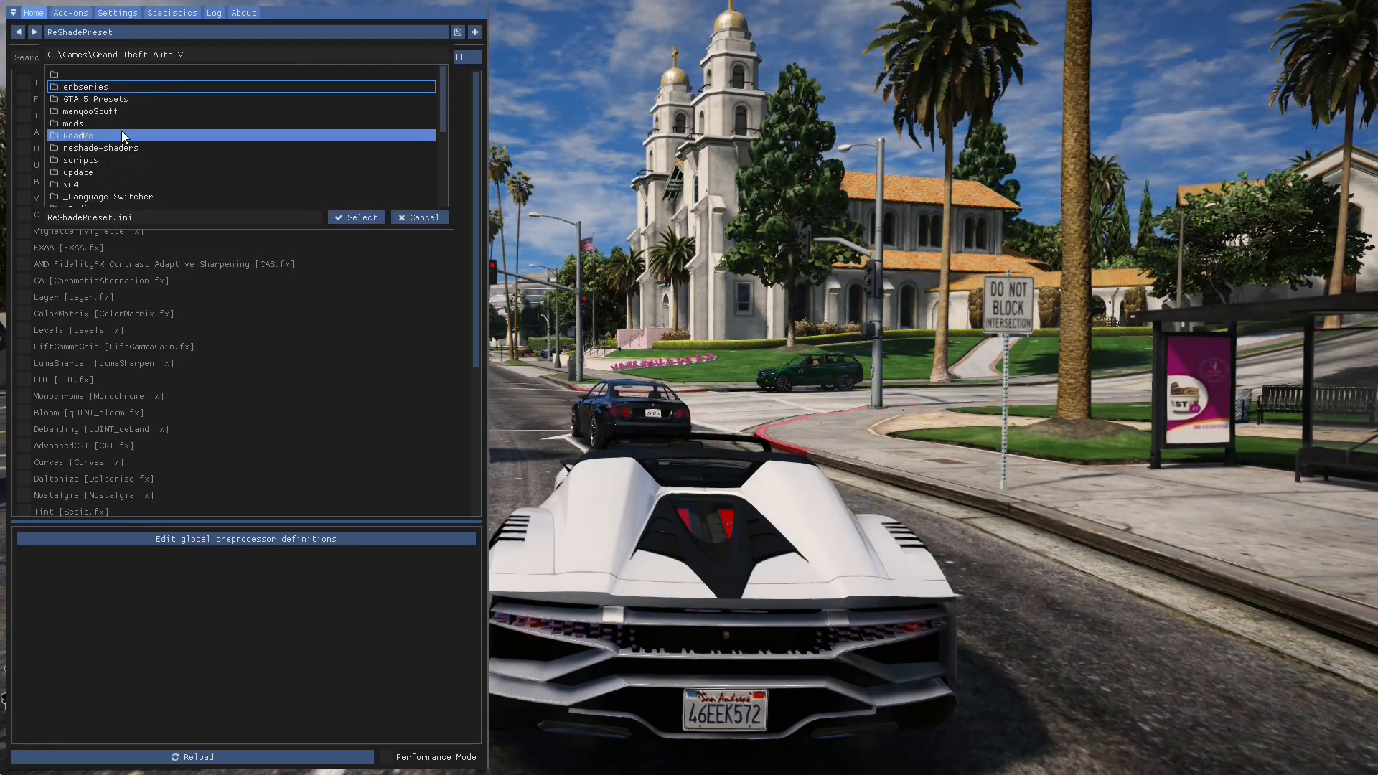
pyautogui.doubleClick(125, 101)
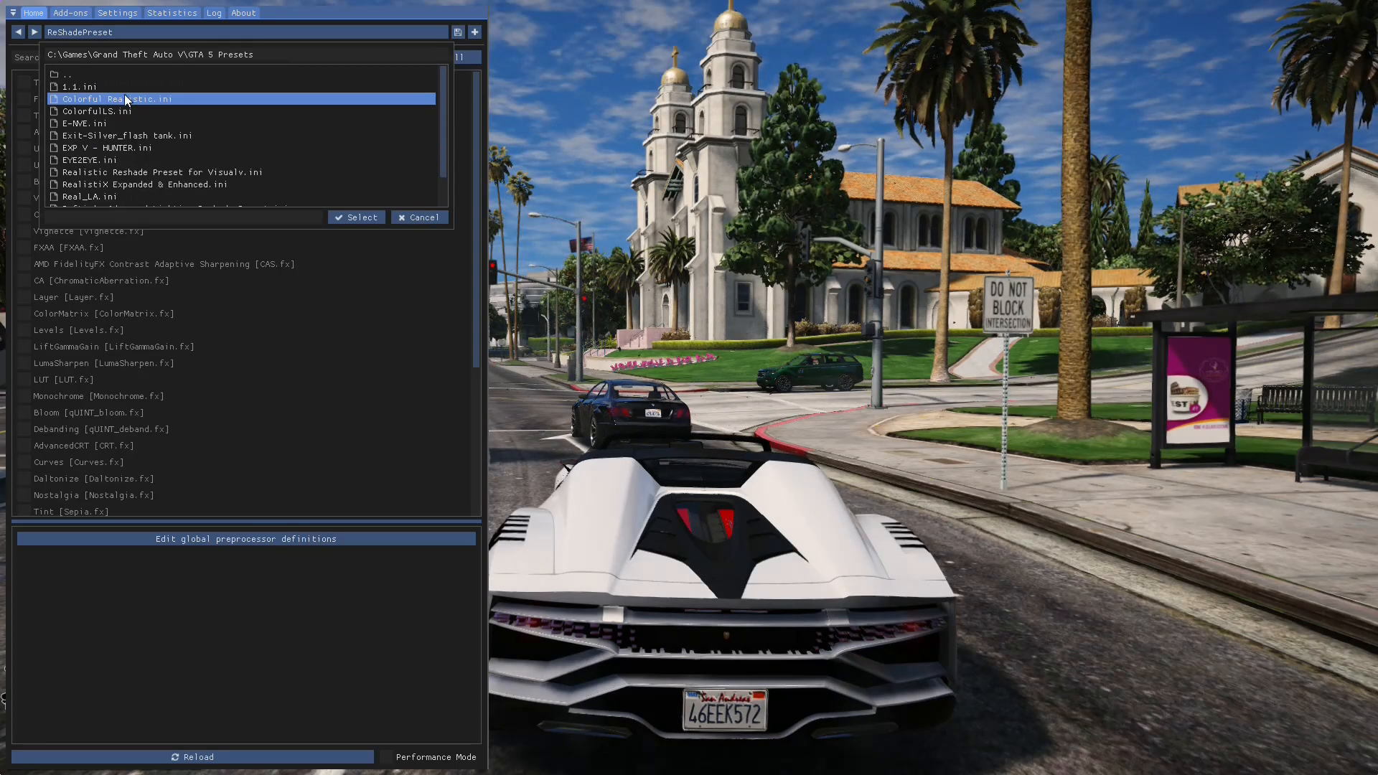
pyautogui.scroll(-1, 127, 143)
pyautogui.click(128, 175)
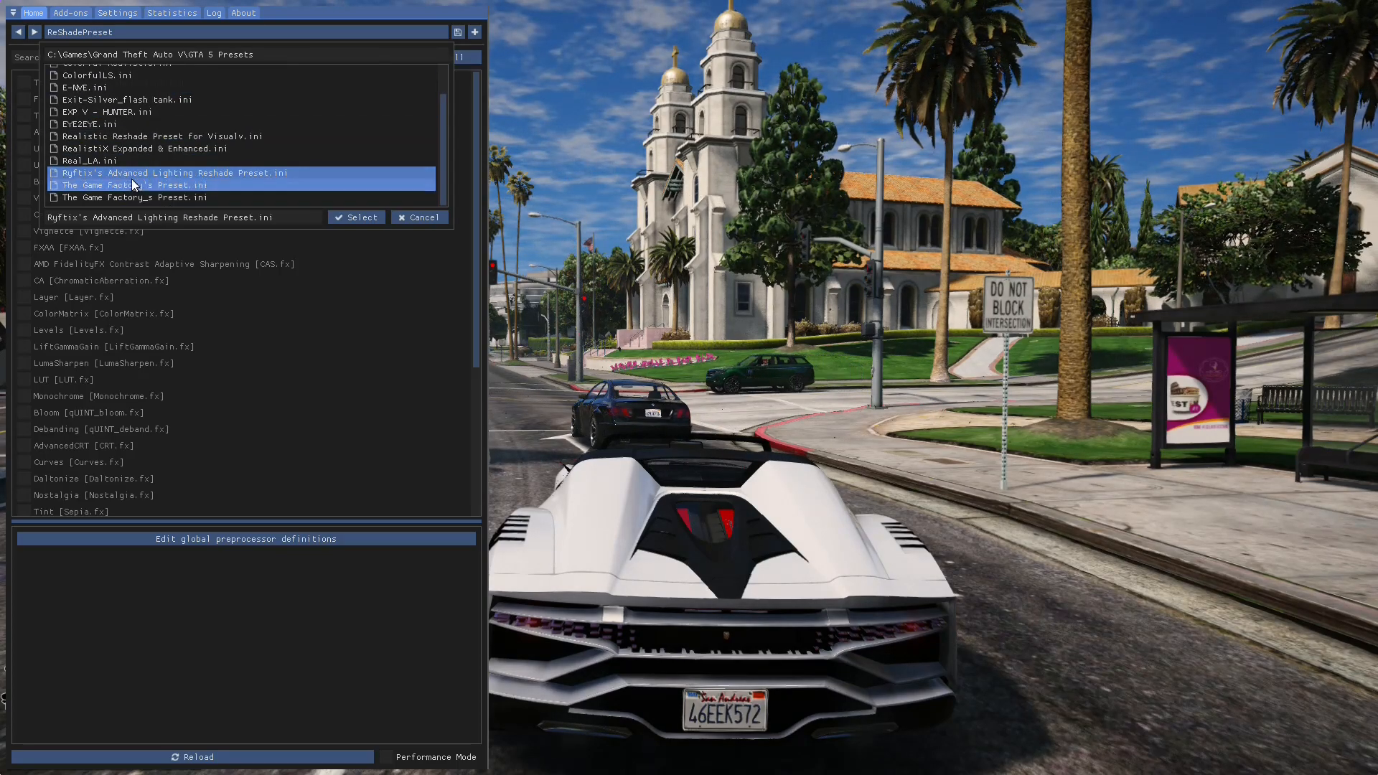
pyautogui.click(358, 215)
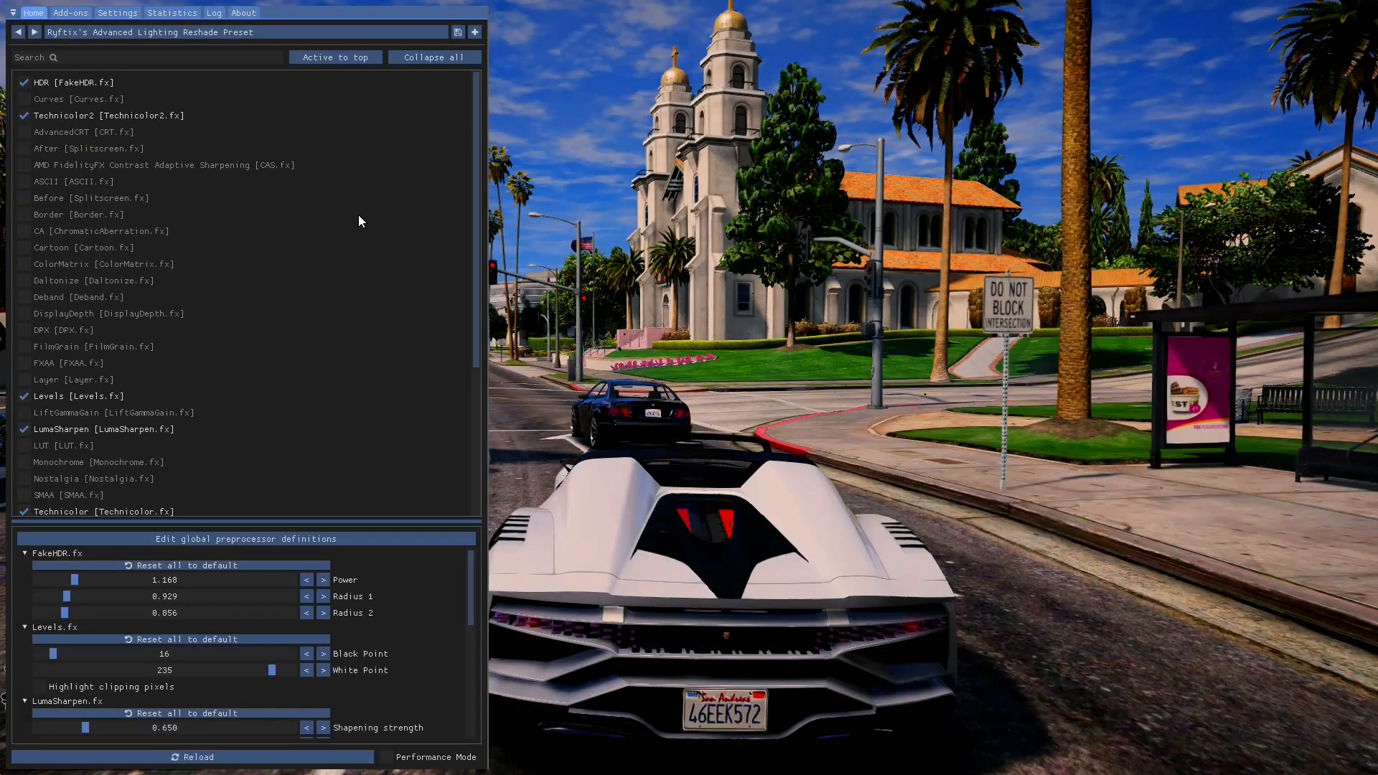
# Step: Try the Colorful Realistic preset and the Realistic Reshade Preset for Visualv on the parked car scene
pyautogui.click(242, 33)
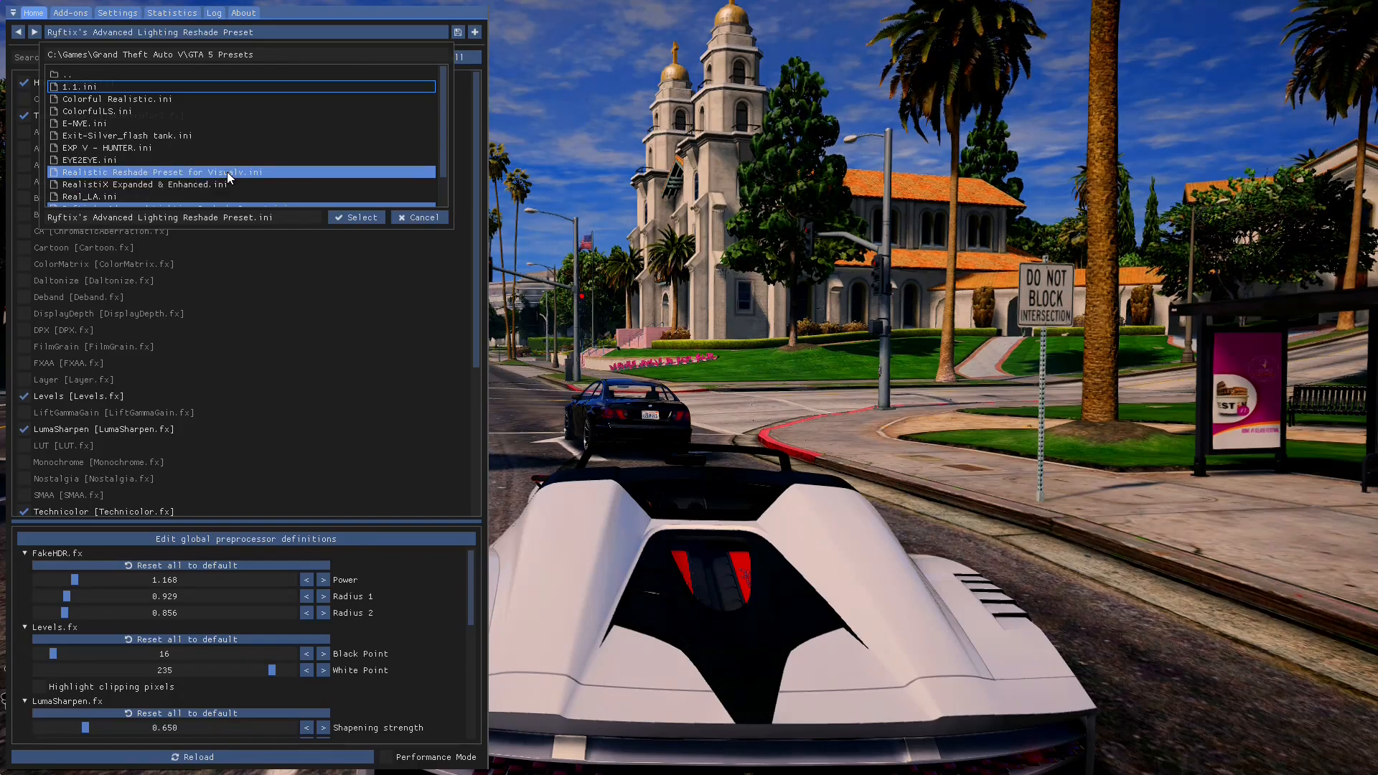
pyautogui.click(172, 99)
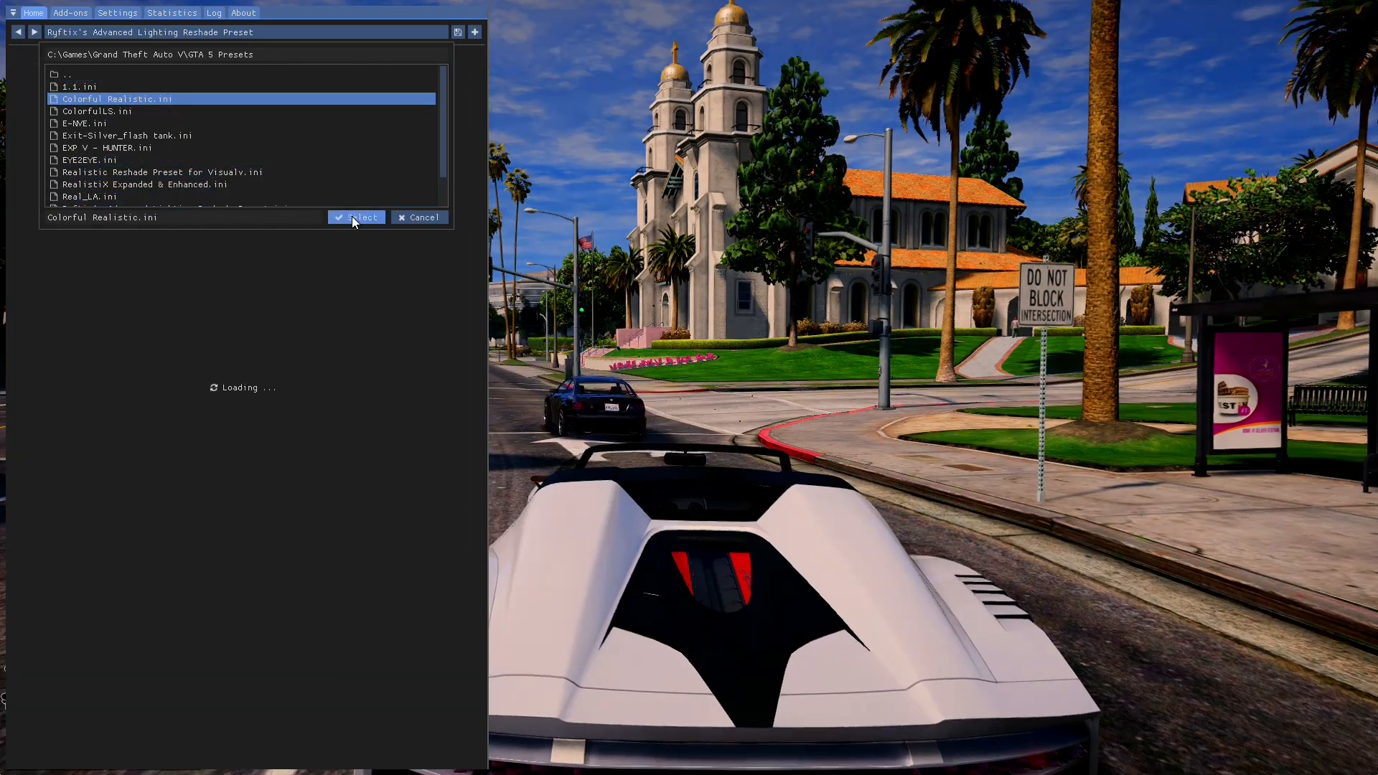
pyautogui.click(351, 217)
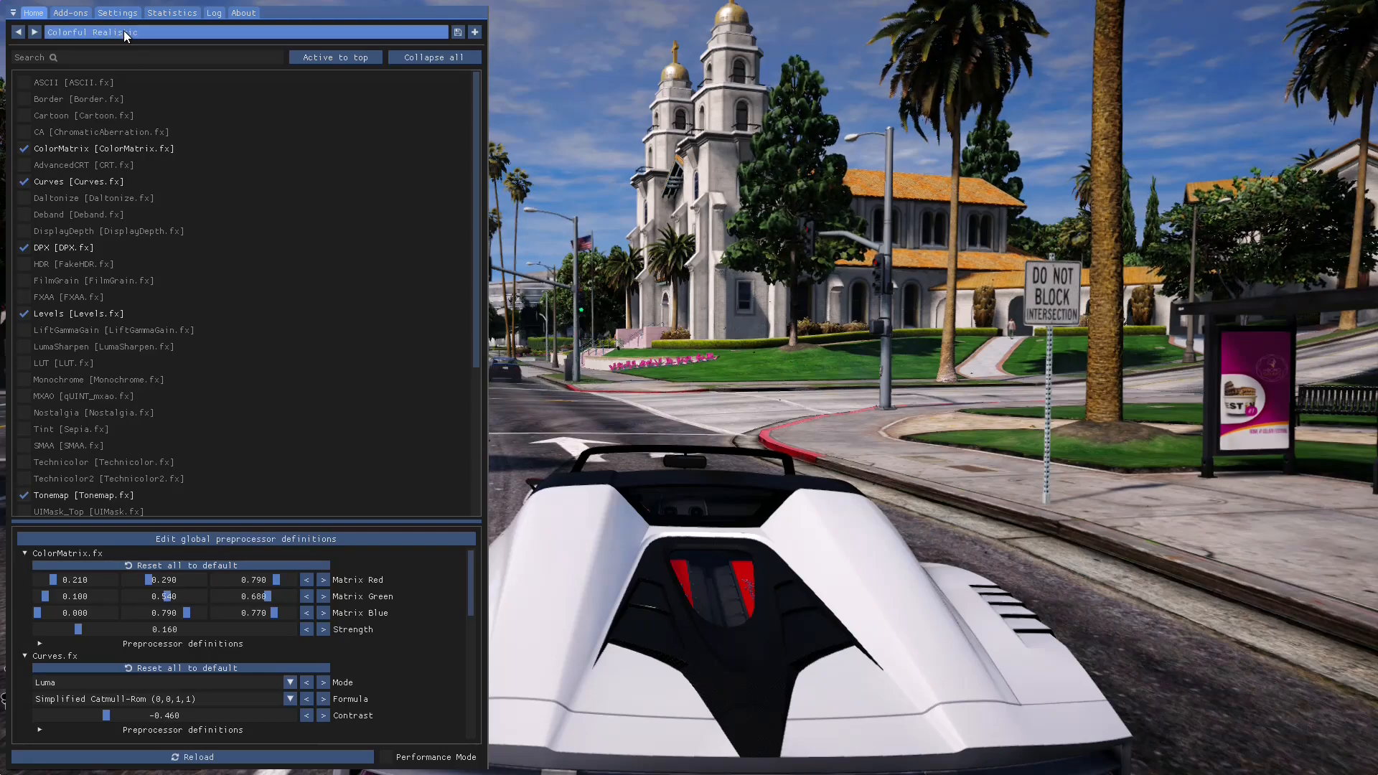
pyautogui.click(125, 31)
pyautogui.click(158, 171)
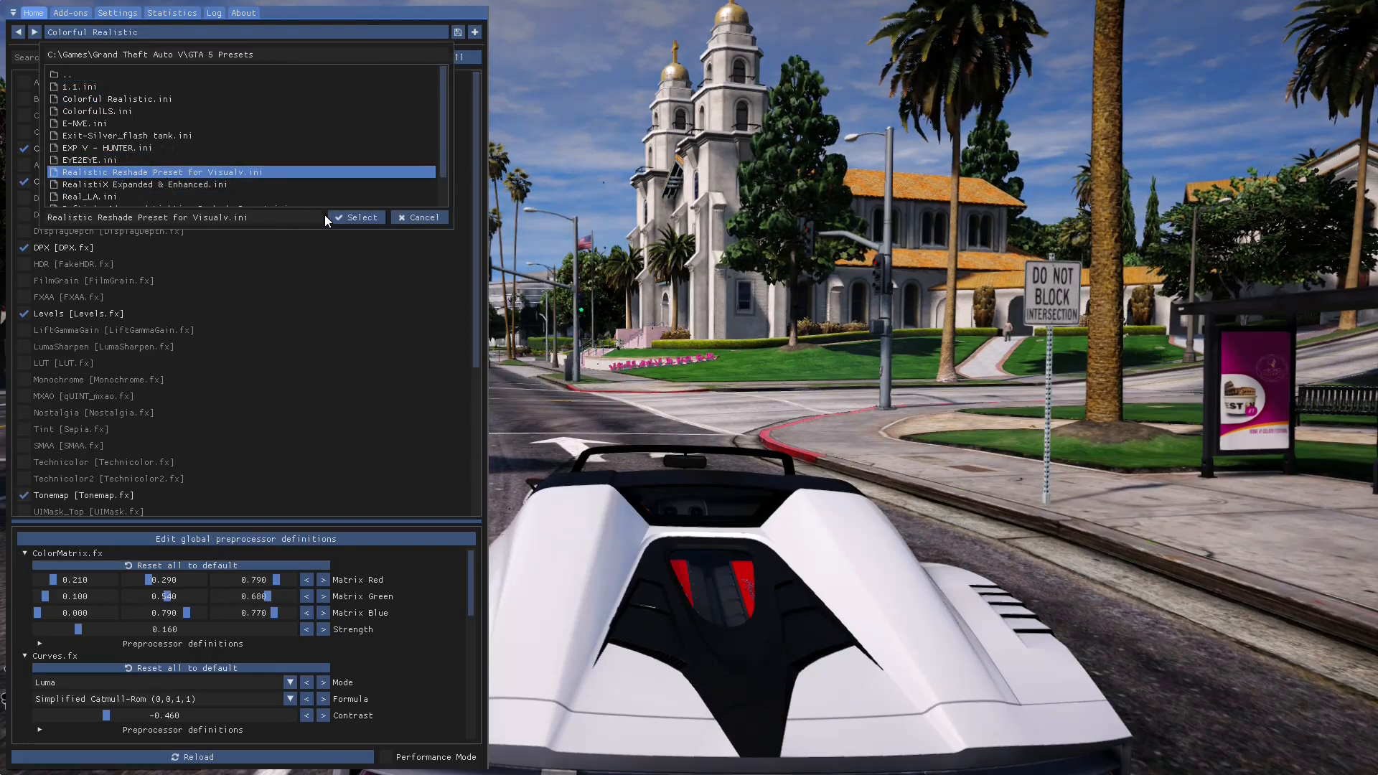
pyautogui.click(346, 216)
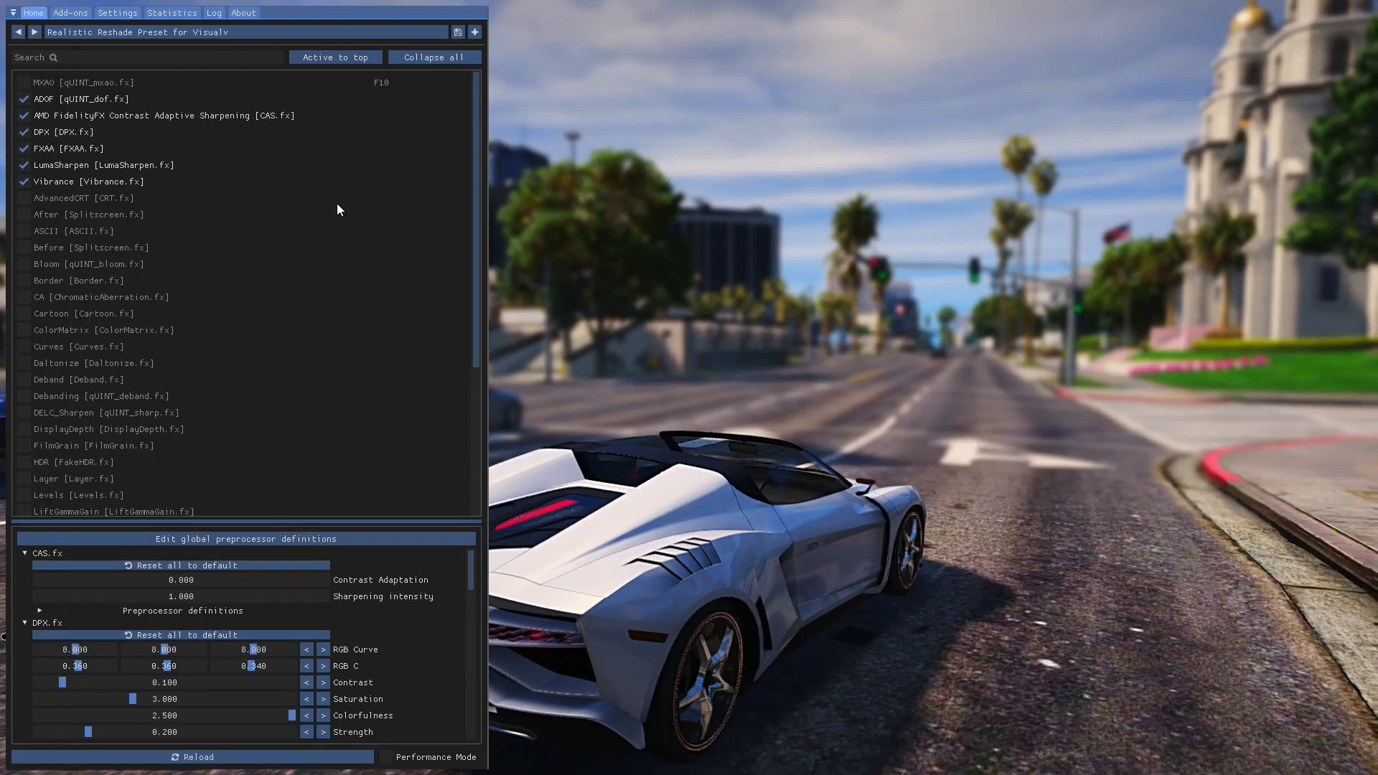
# Step: Load the Exit-Silver_flash tank preset and close the ReShade overlay
pyautogui.click(260, 33)
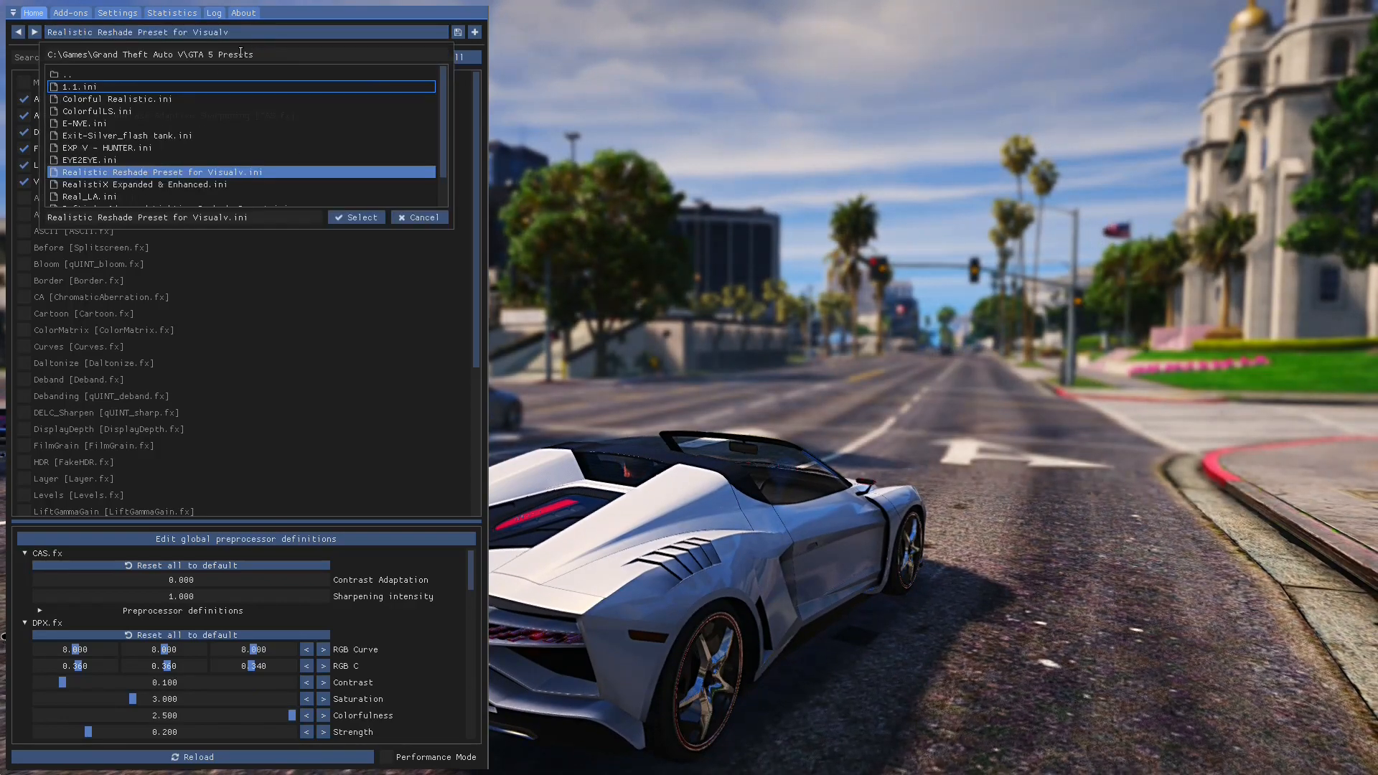
pyautogui.click(160, 136)
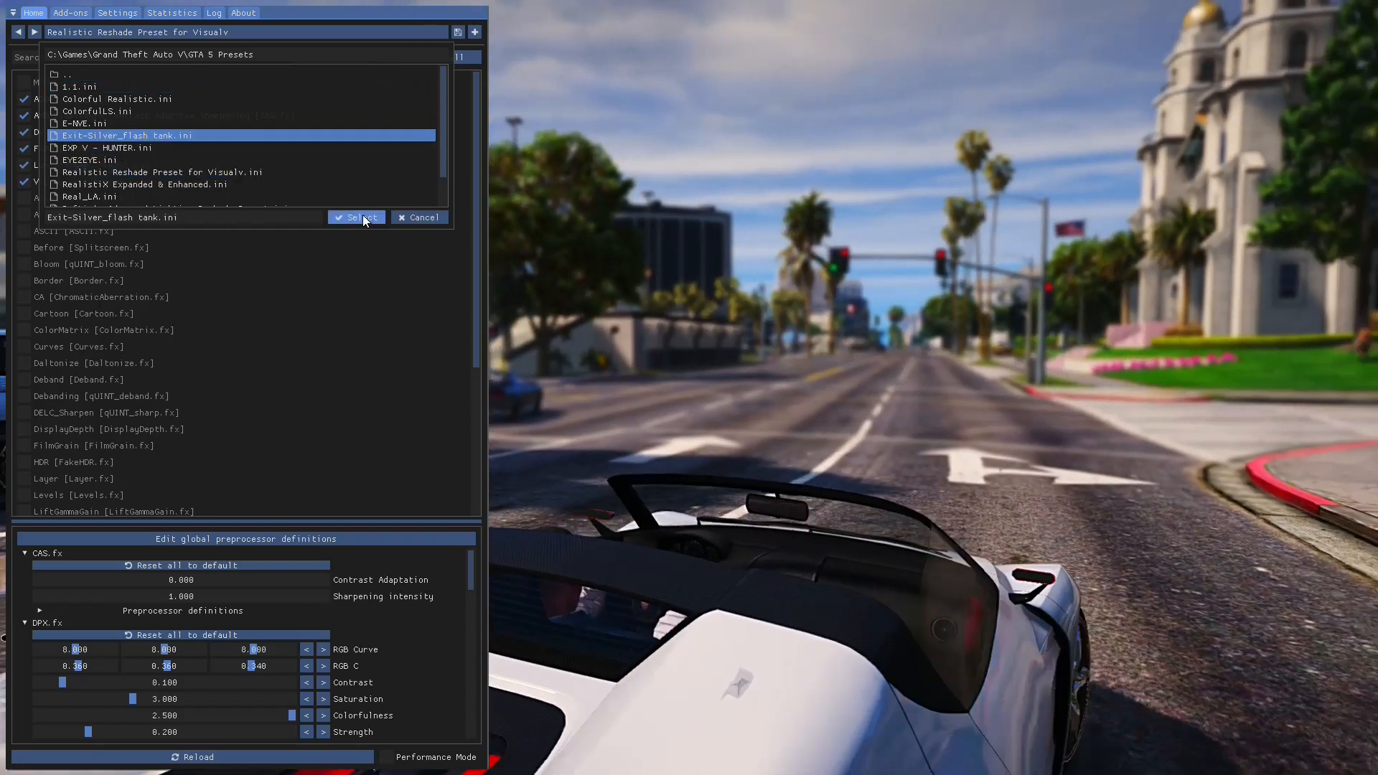
pyautogui.click(363, 215)
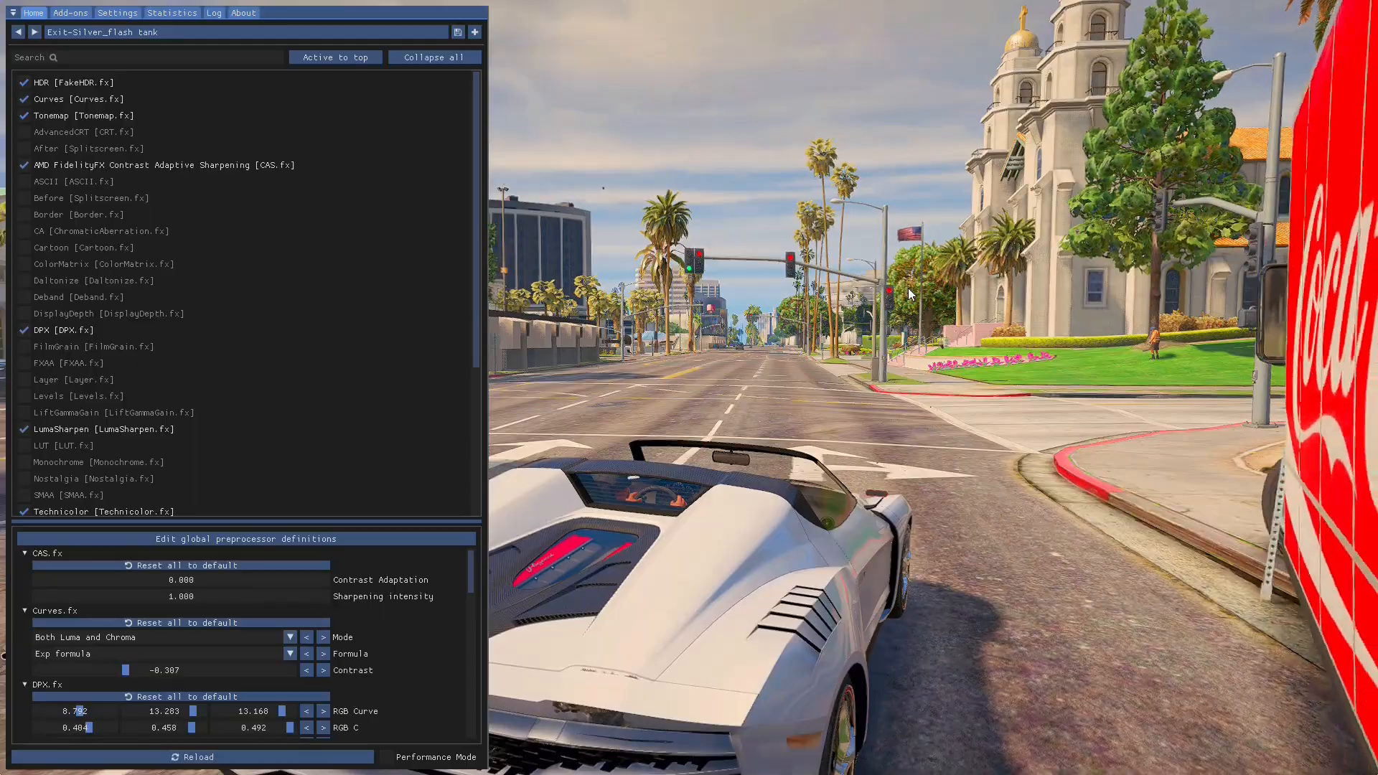
pyautogui.press('Home')
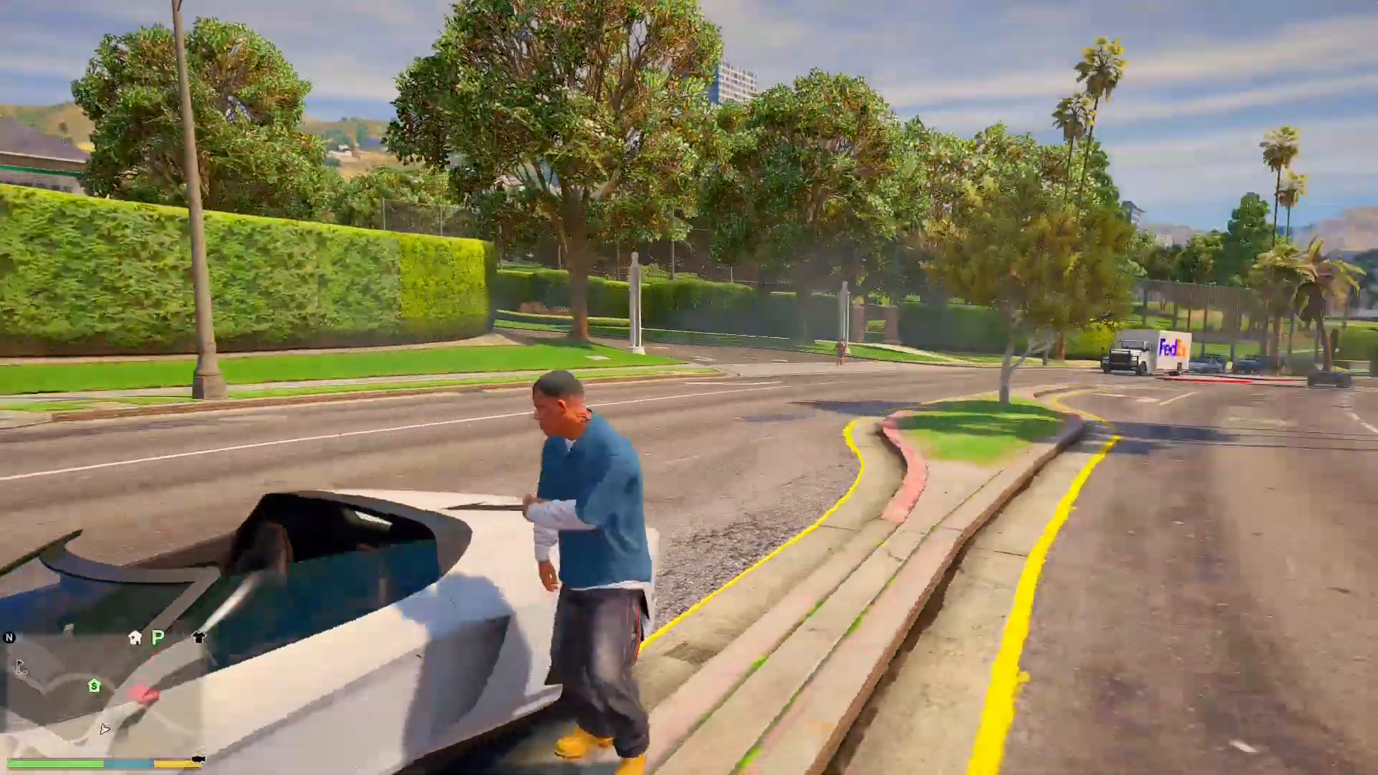
# Step: Walk along the road median with a weapon drawn, then aim and fire near the FedEx truck
pyautogui.press('w')
pyautogui.press('Tab')
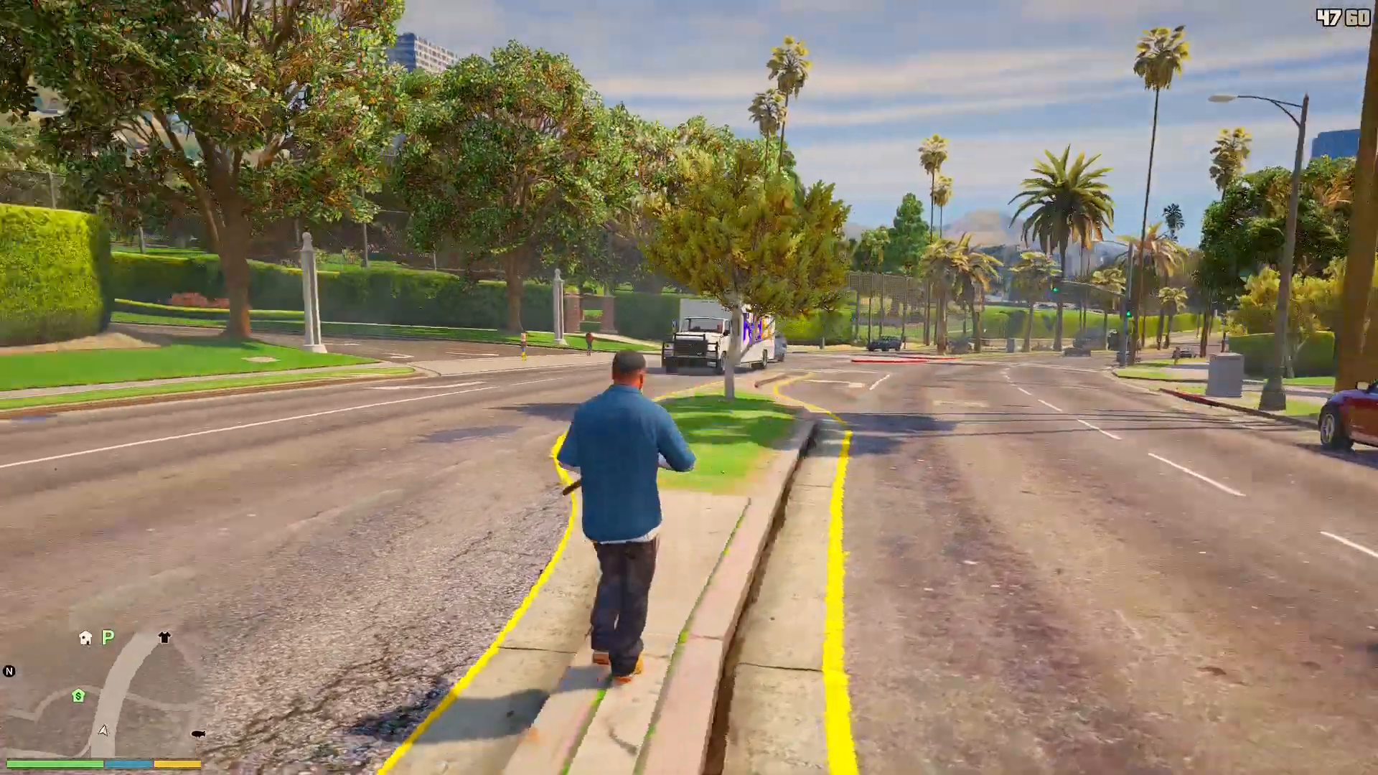
pyautogui.rightClick(689, 388)
pyautogui.click(689, 388)
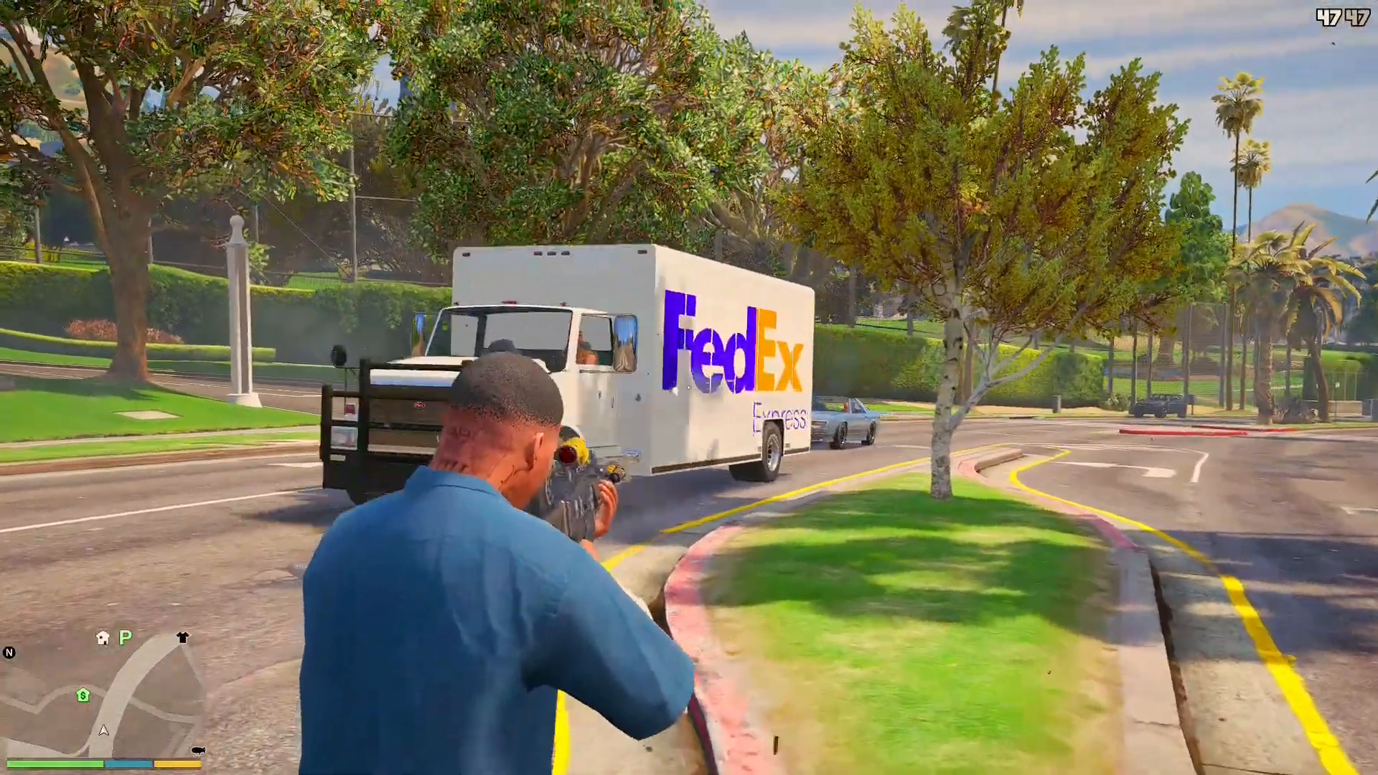
pyautogui.press('w')
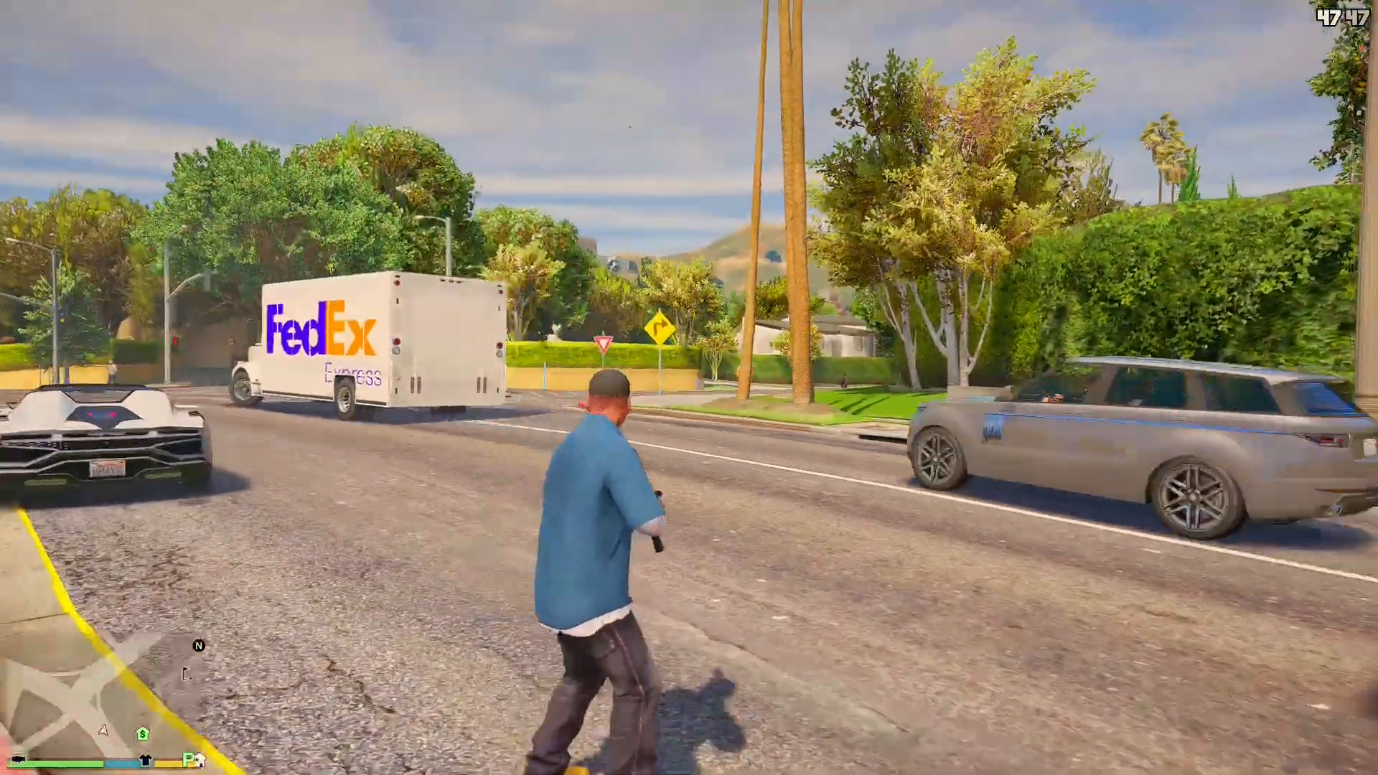
# Step: Aim and fire the weapon again from the street, then put it away
pyautogui.rightClick(689, 387)
pyautogui.click(689, 387)
pyautogui.click(689, 387)
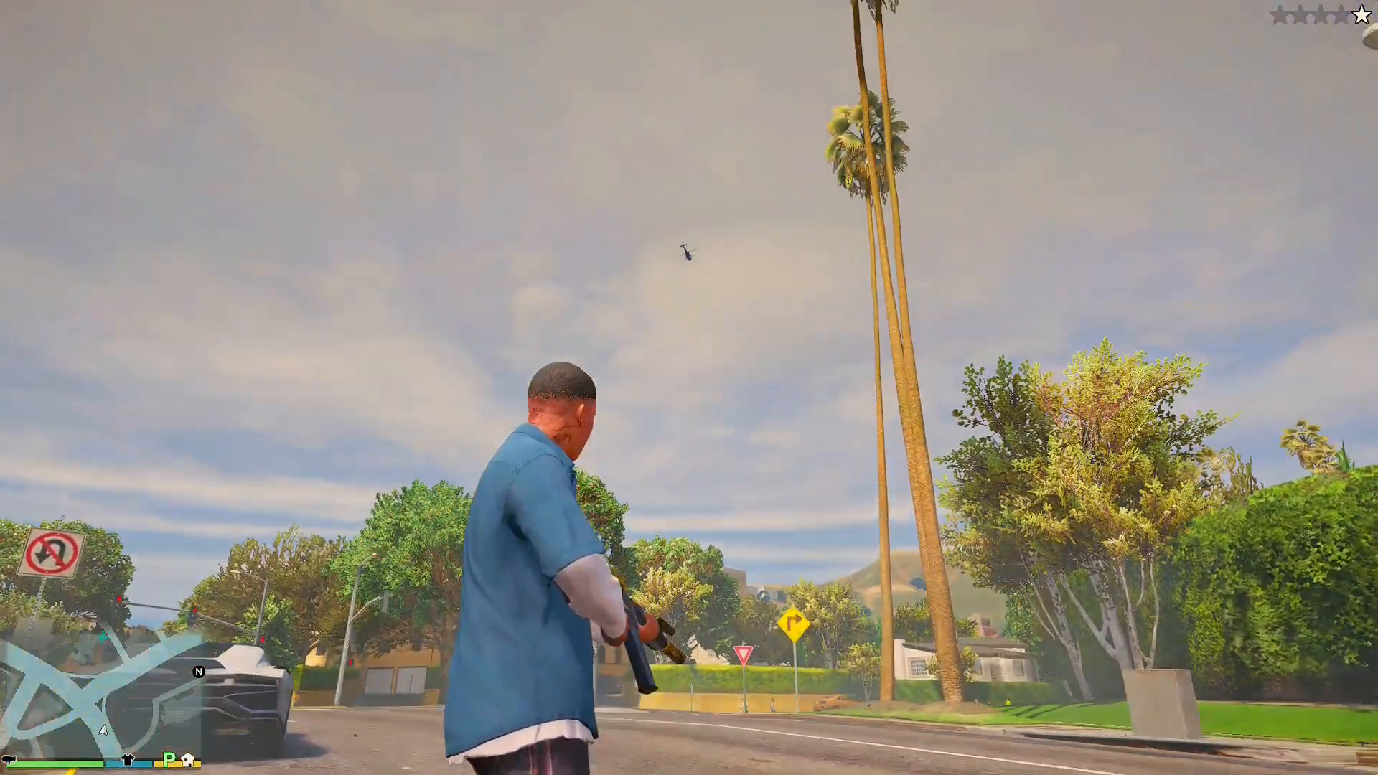
pyautogui.press('Tab')
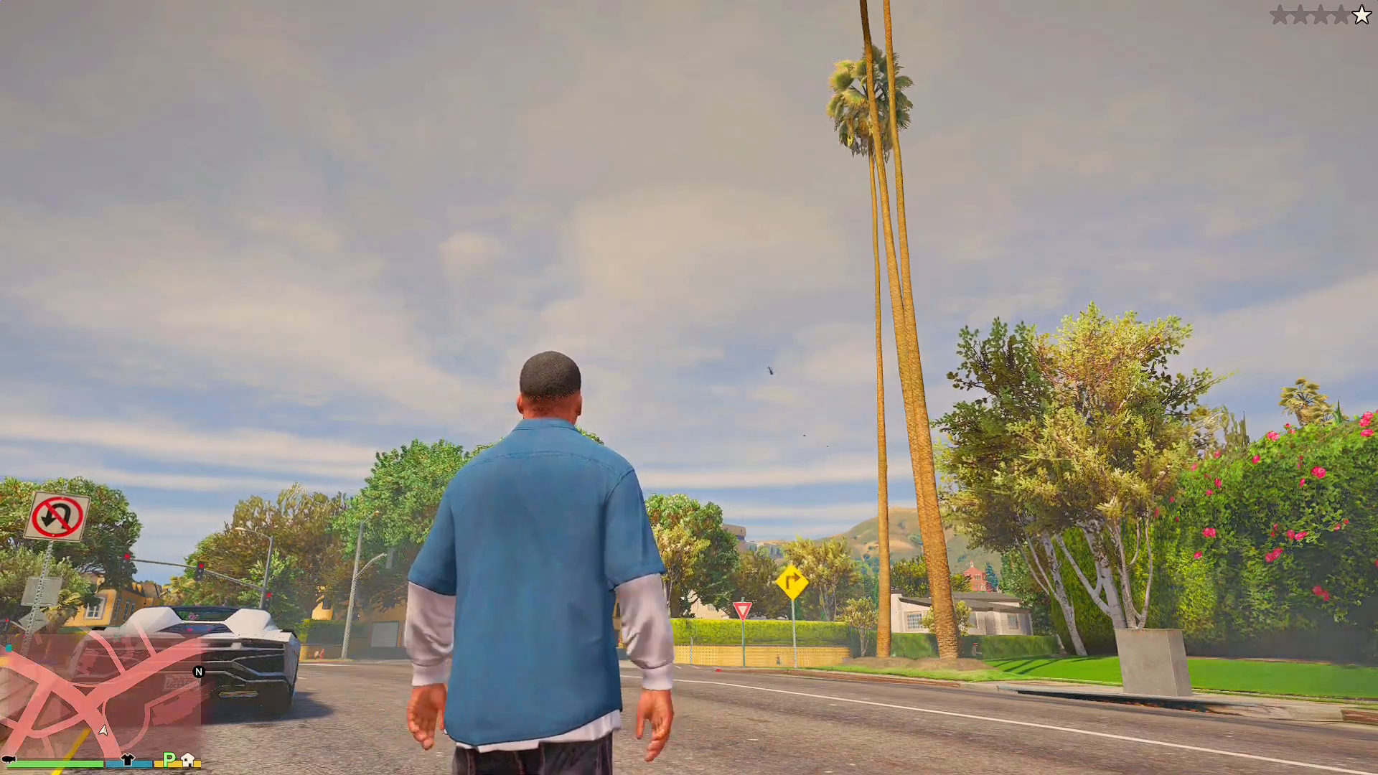
# Step: Run back to the white Pegassi Zorrusso, get in and start driving toward the intersection
pyautogui.press('w')
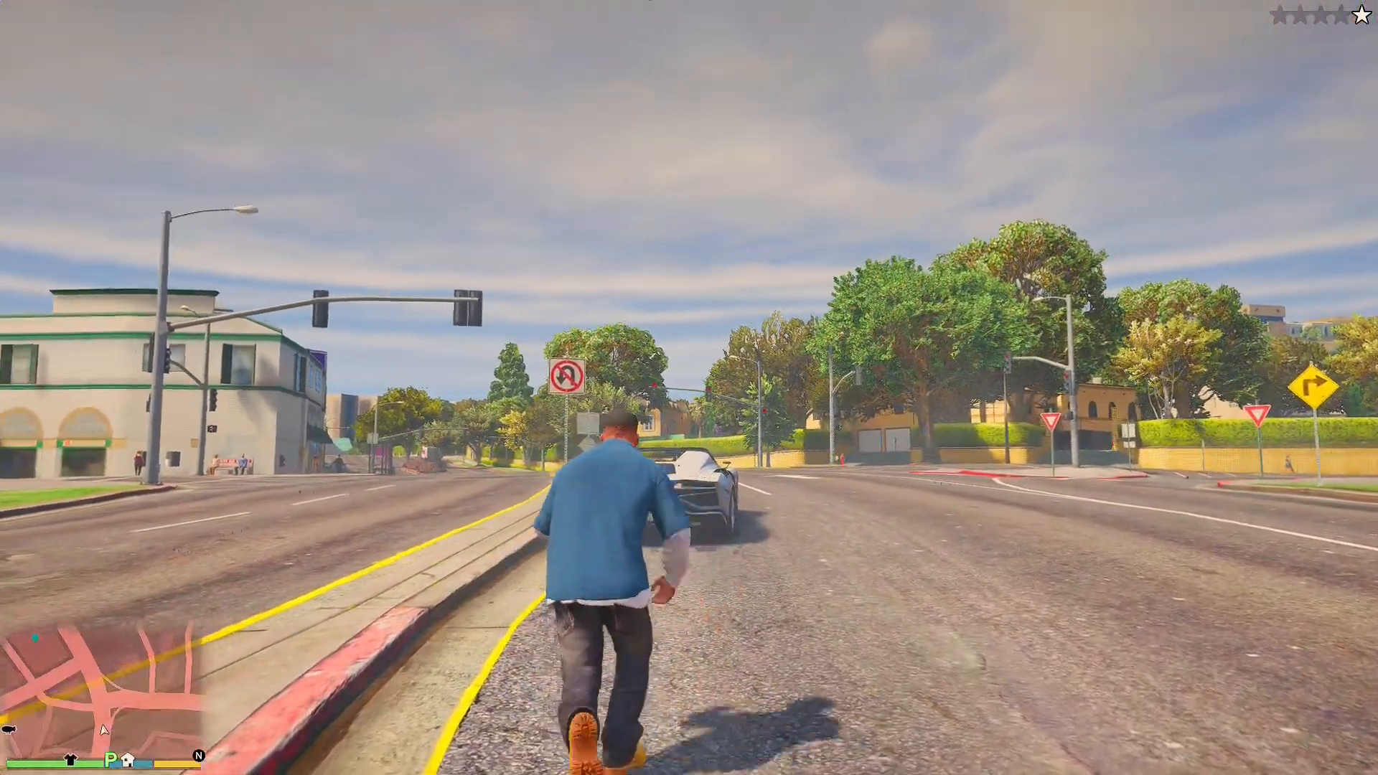
pyautogui.press('f')
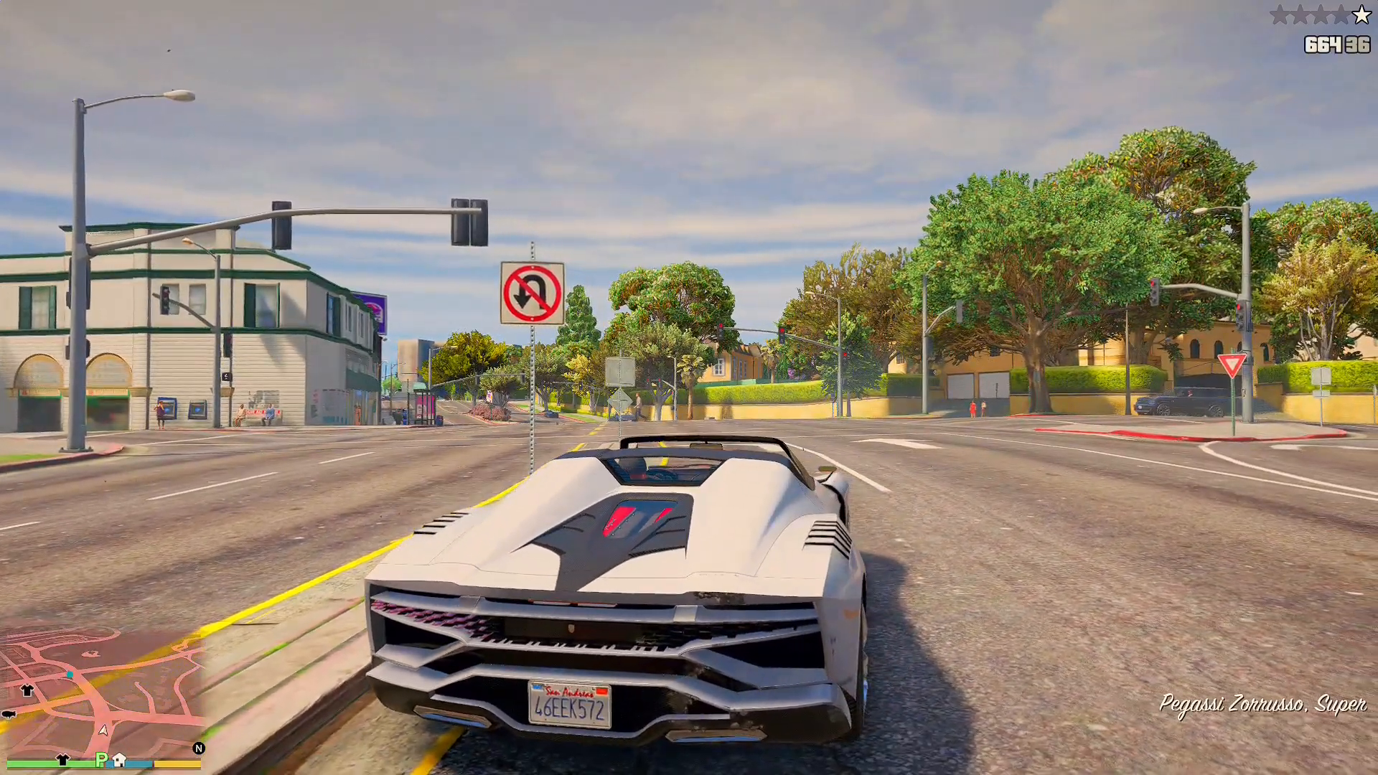
pyautogui.press('w')
pyautogui.press('d')
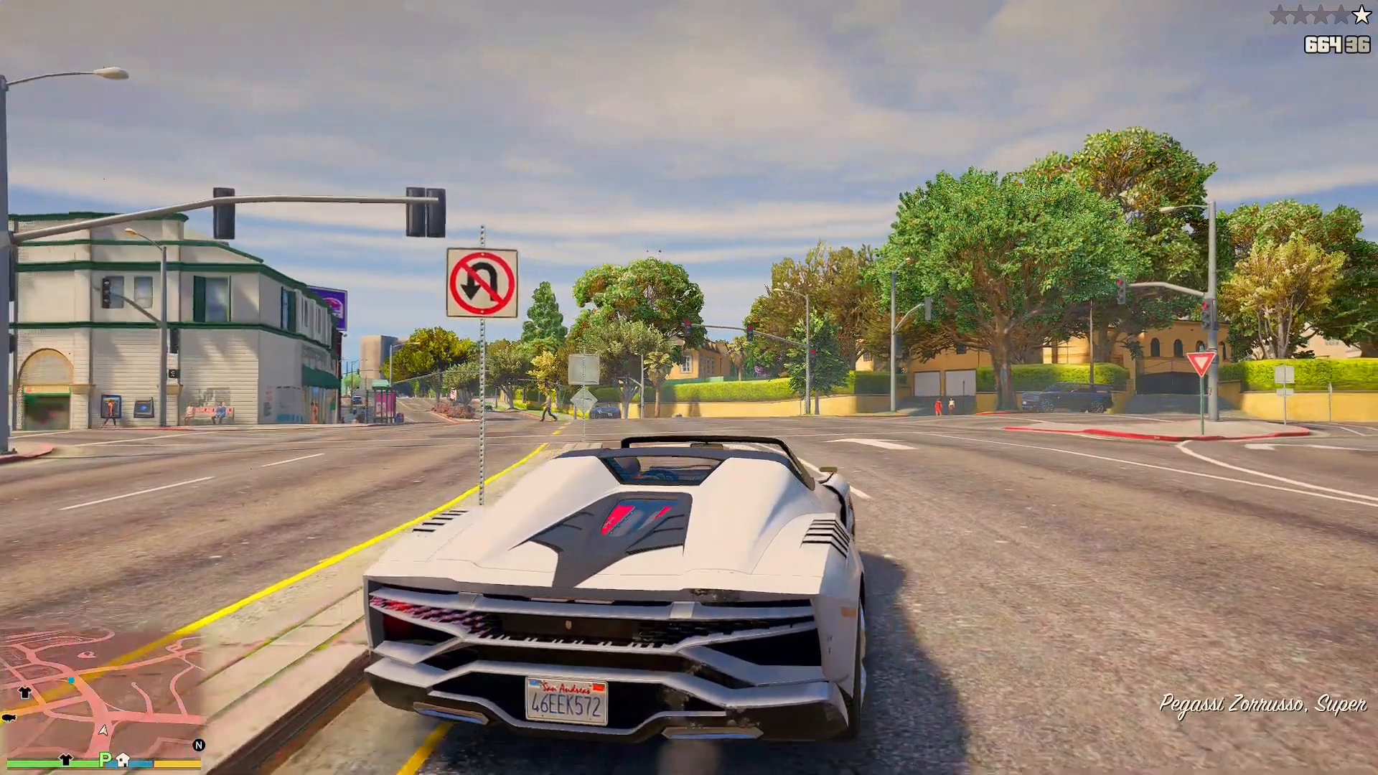